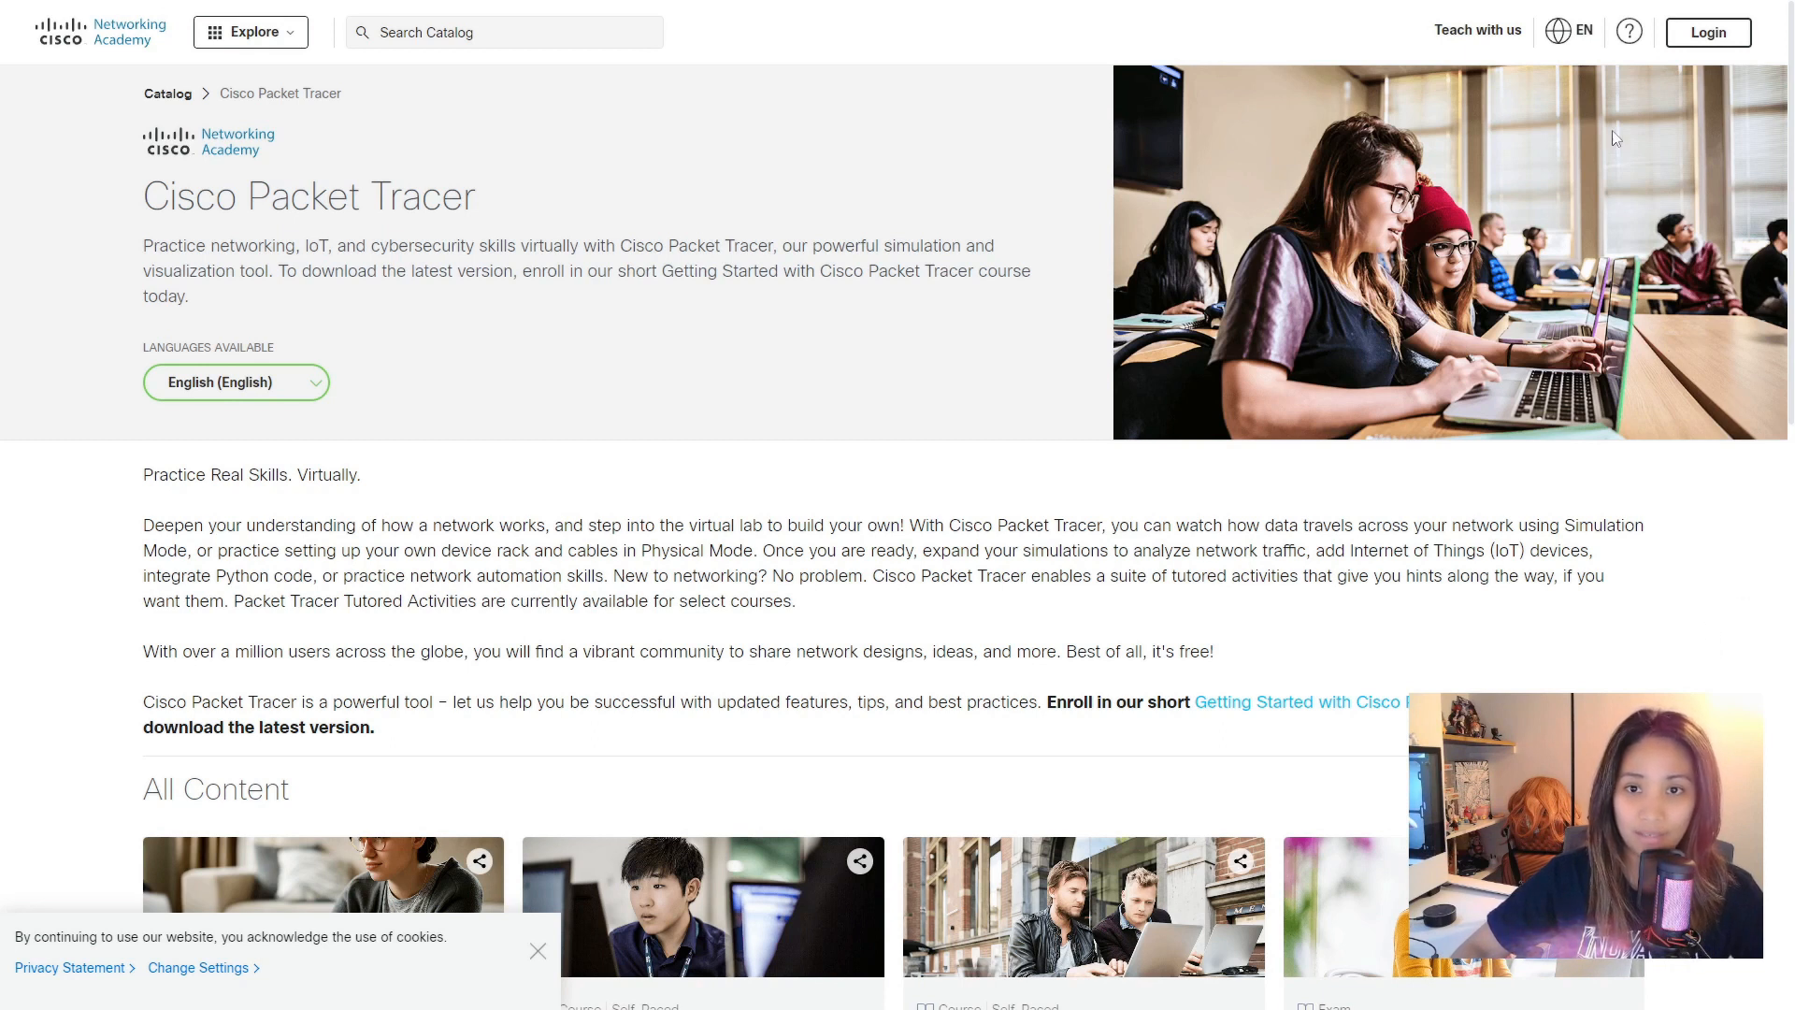
Go from the Cisco Packet Tracer page's login to the new-account sign-up form and bring up the country or region of residence choices
left_click(1704, 39)
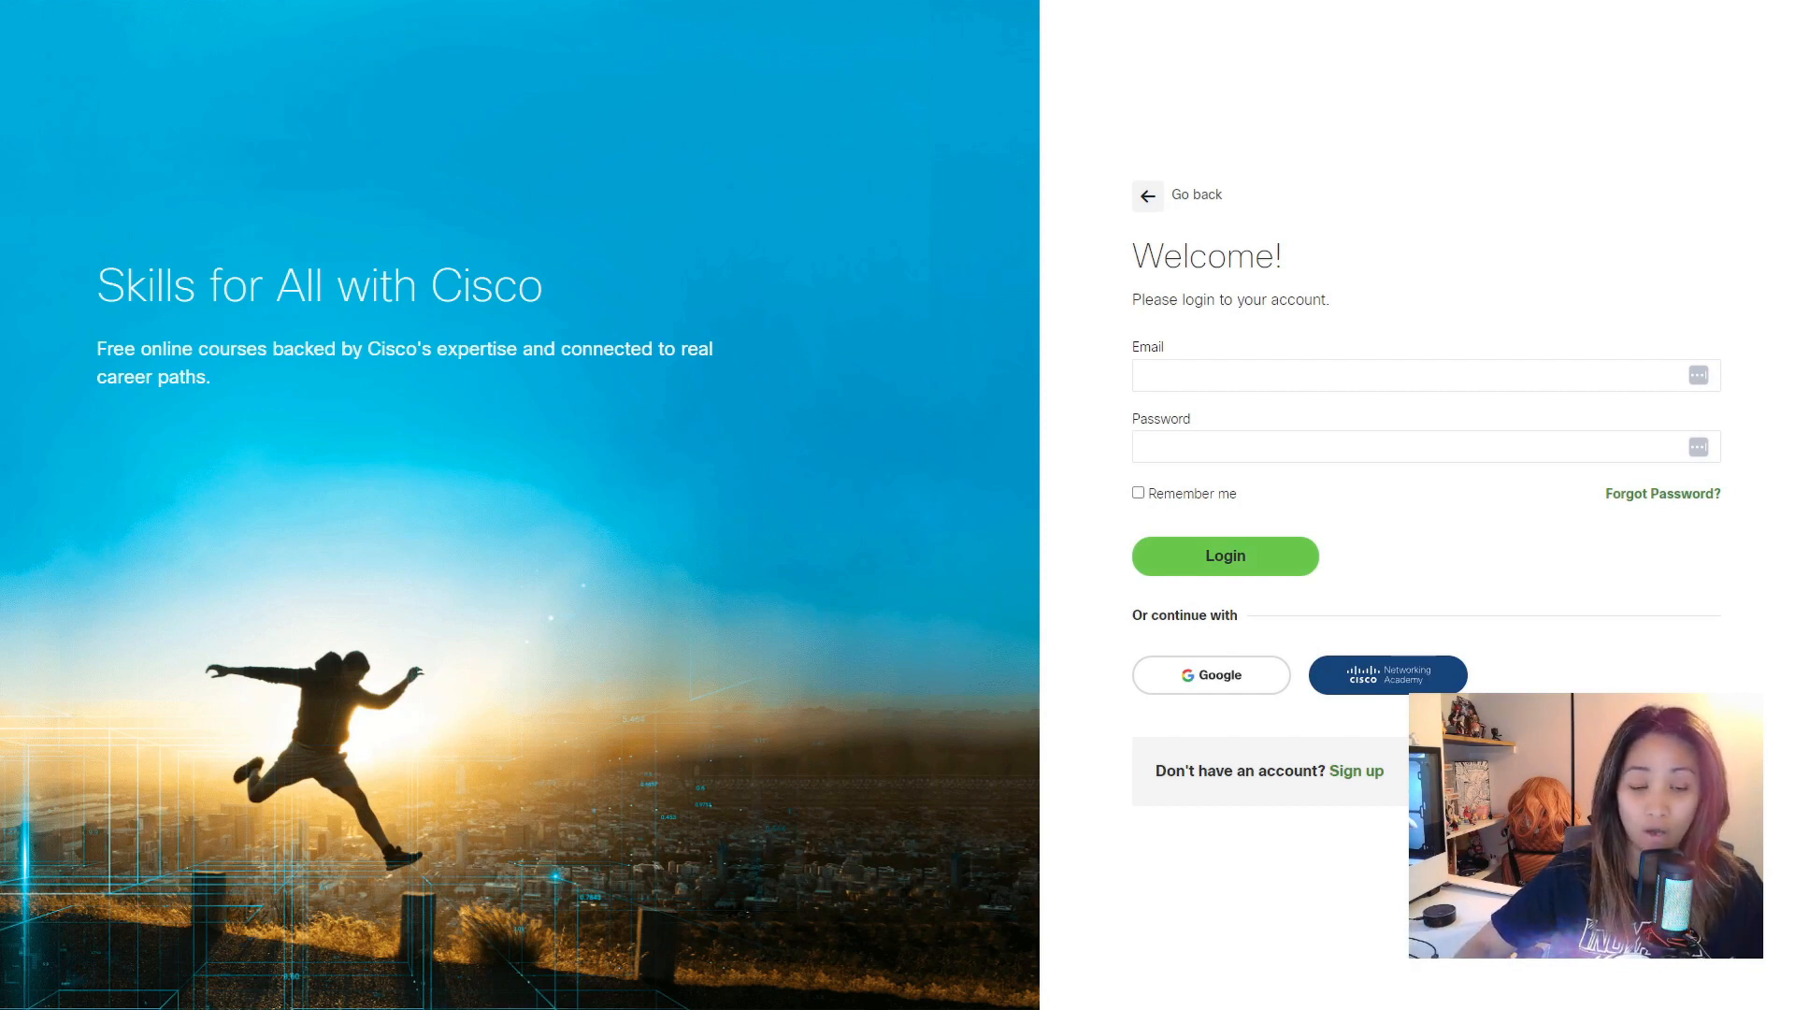
left_click(1355, 772)
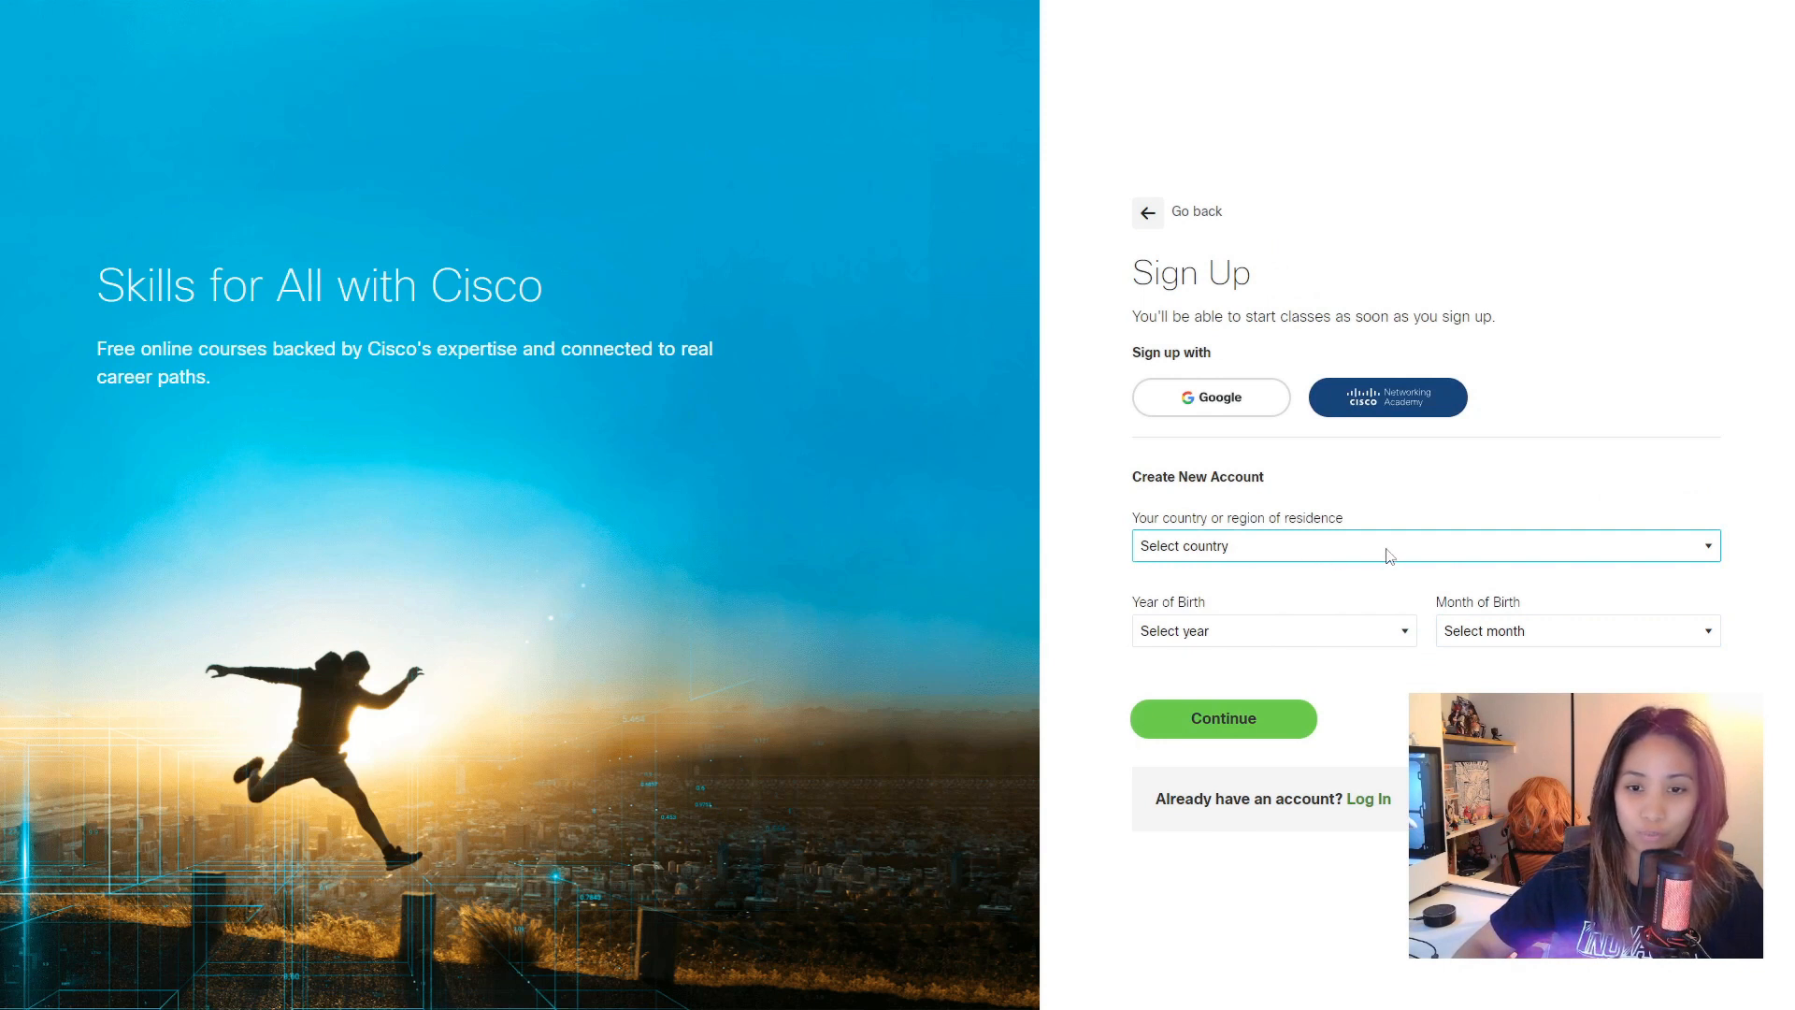
left_click(1484, 552)
left_click(1538, 479)
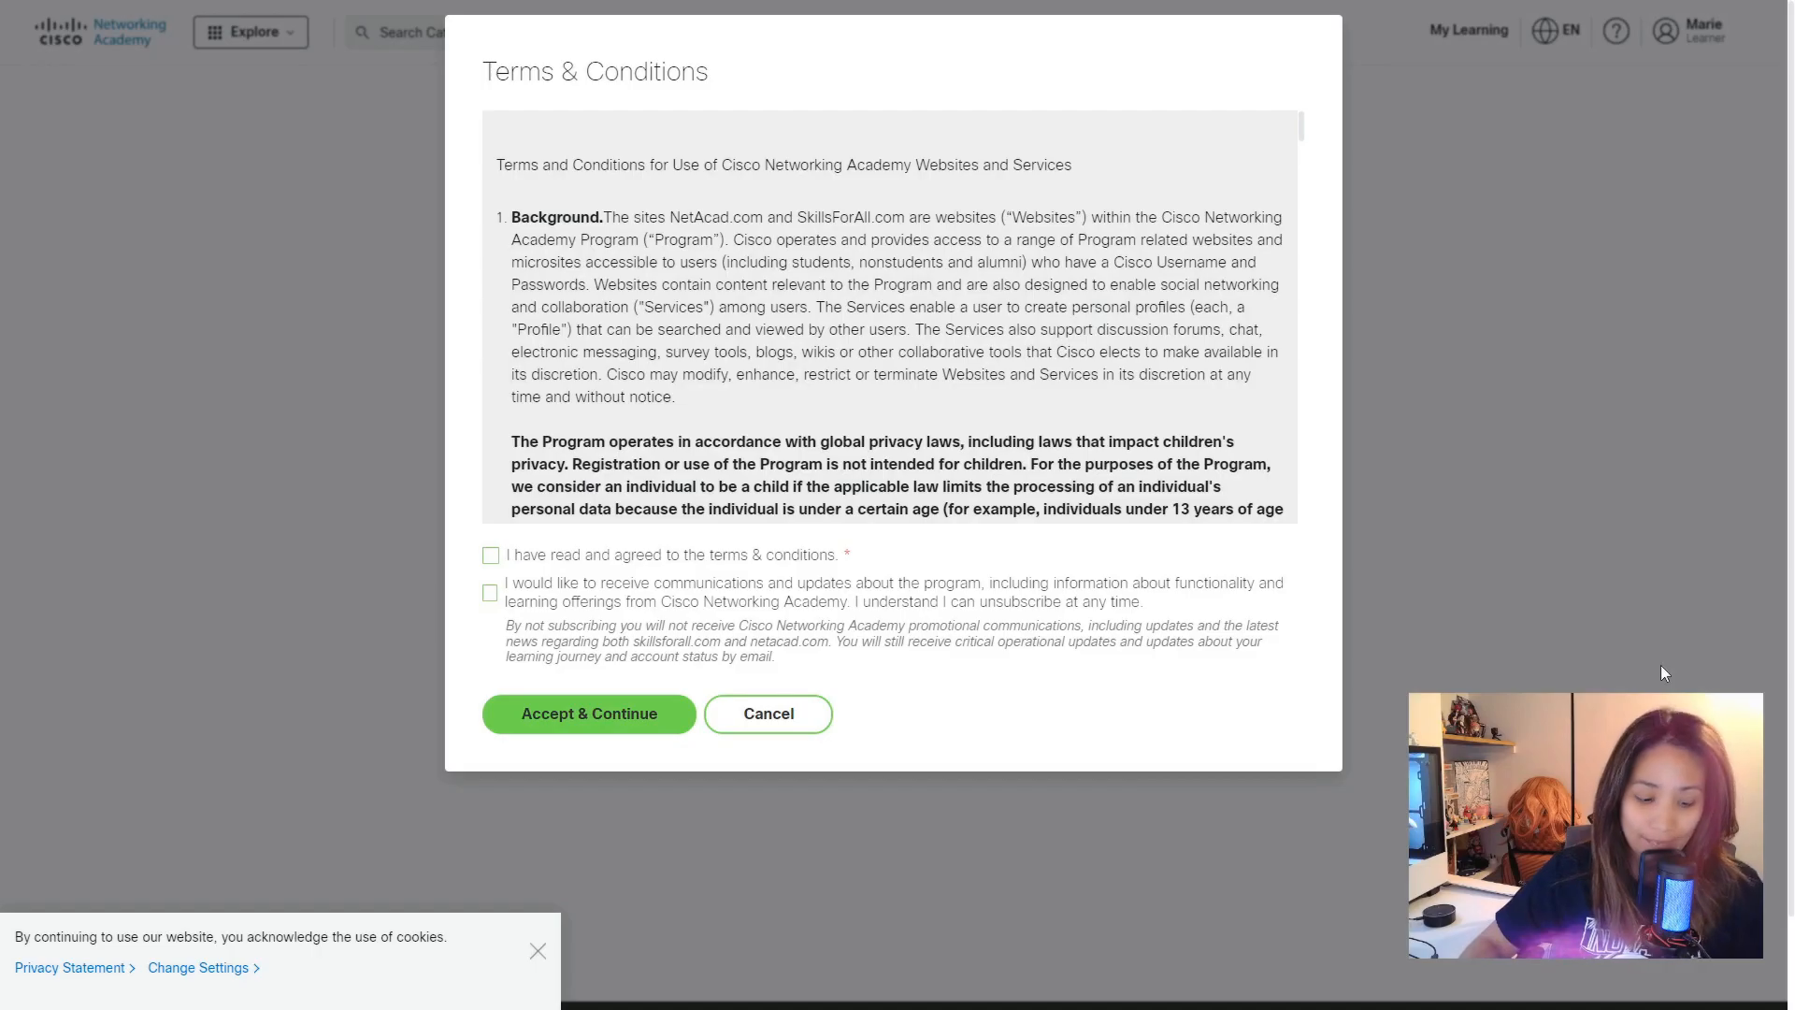
Agree to the terms and conditions and to receiving program communications, and accept them to continue
left_click(491, 555)
left_click(490, 593)
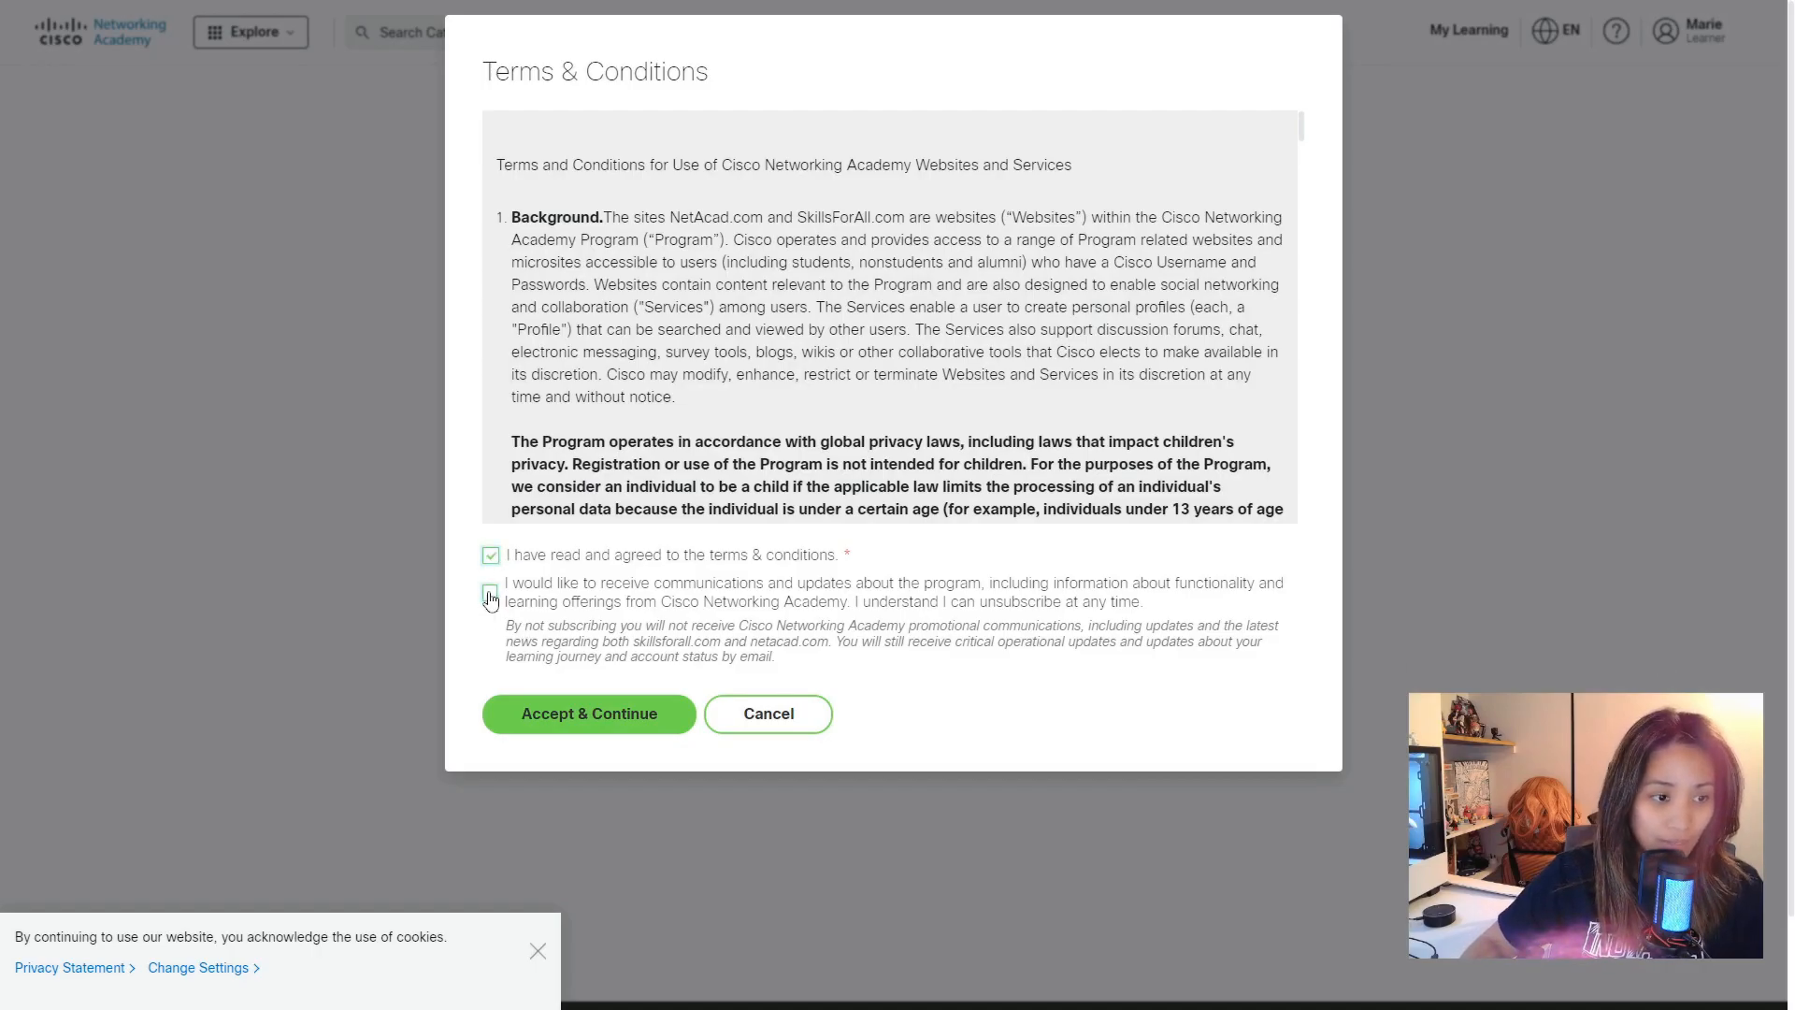
left_click(633, 726)
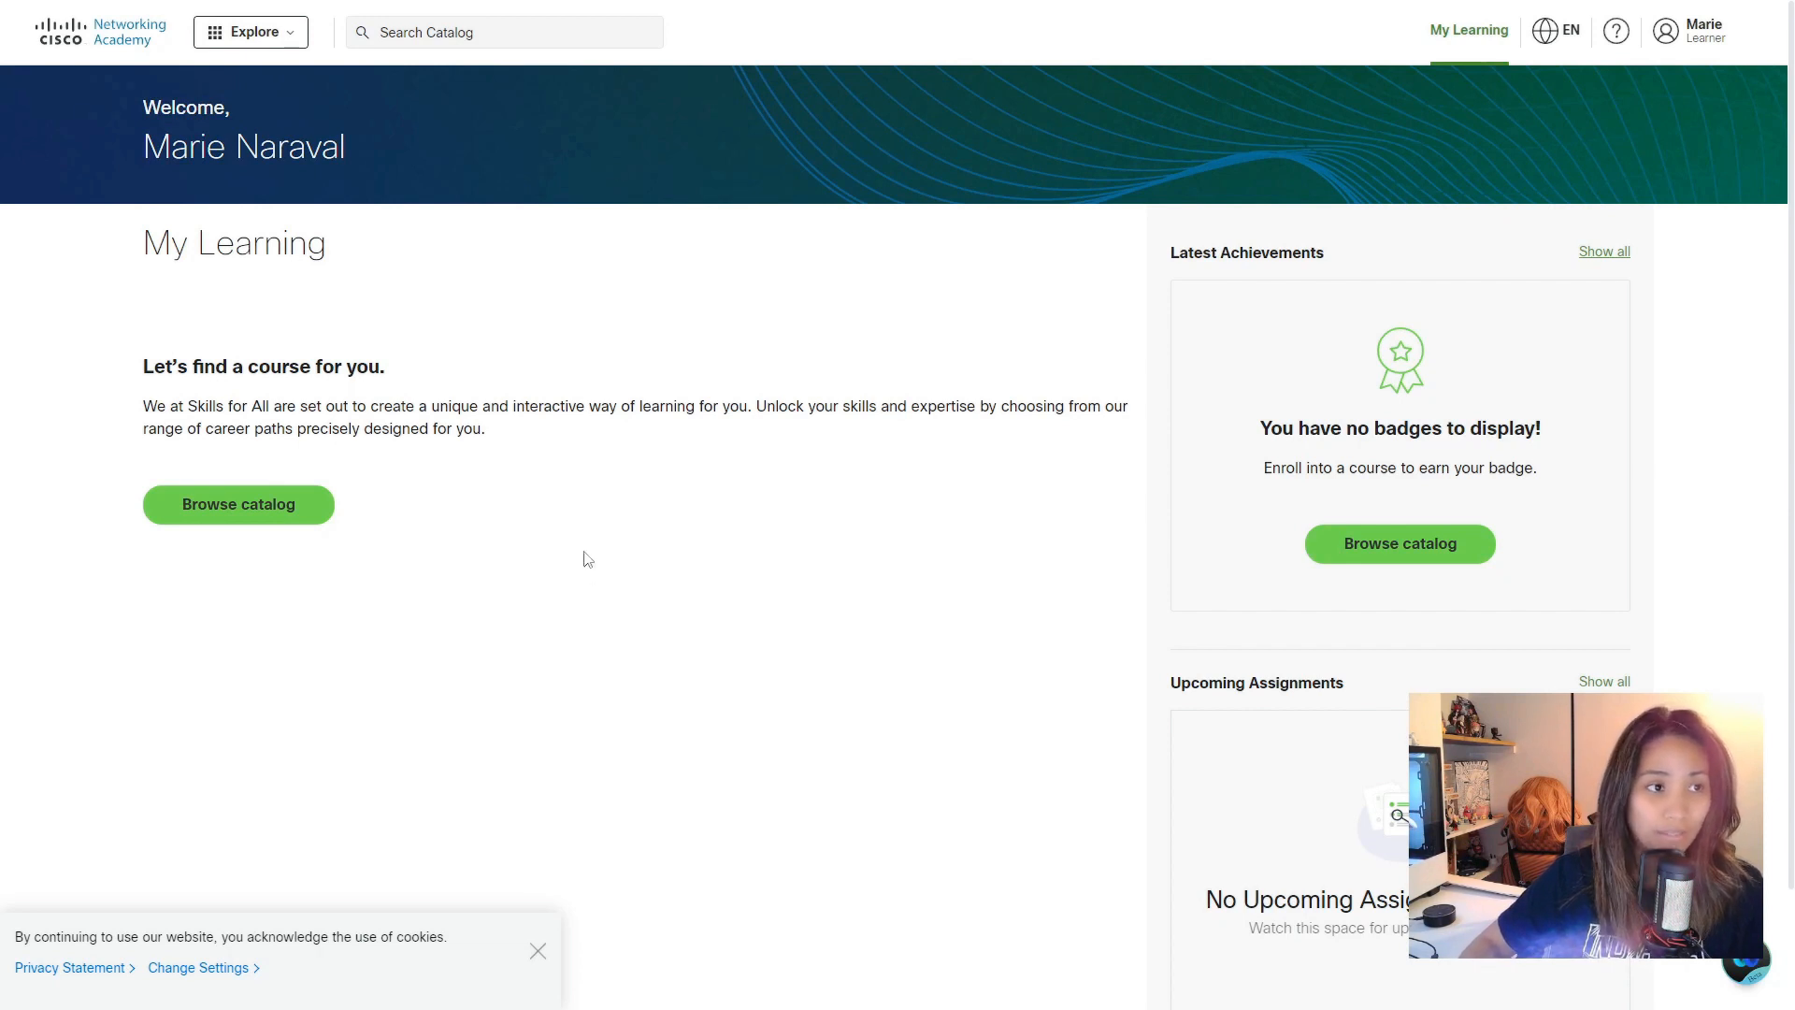
Search the catalog for "packet" and open the Cisco Packet Tracer collection
left_click(422, 33)
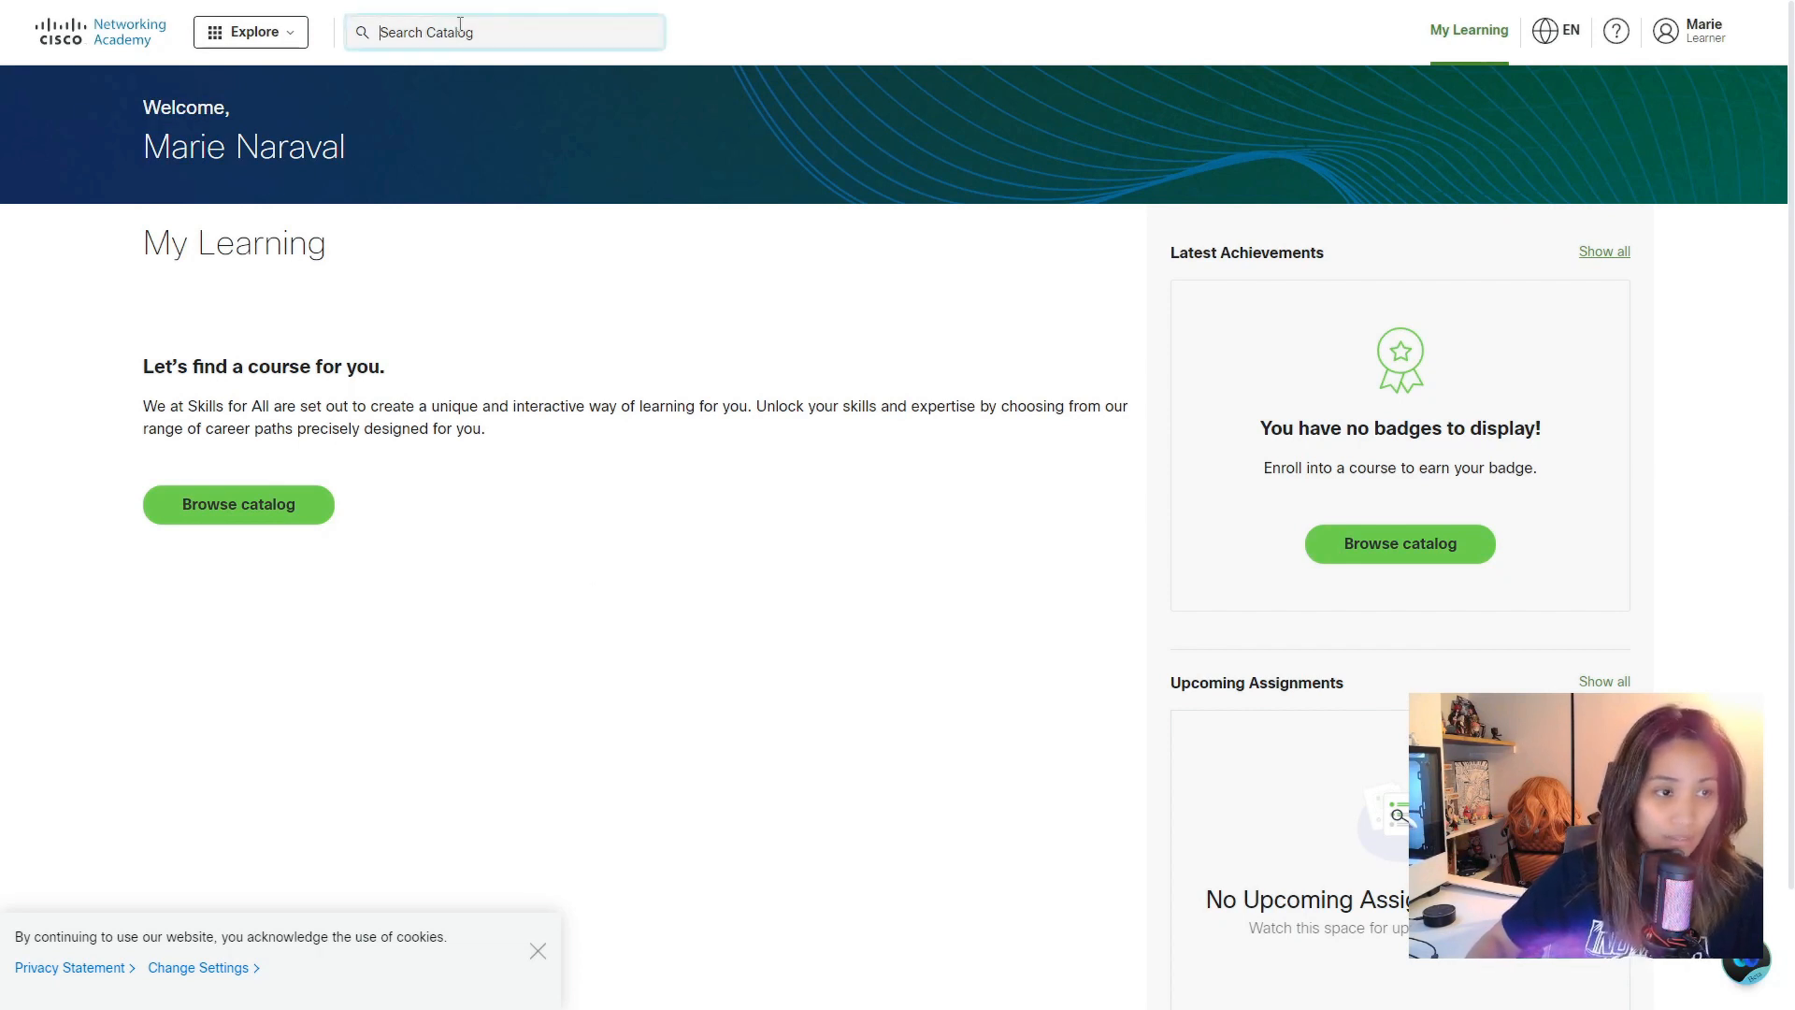
type("packet")
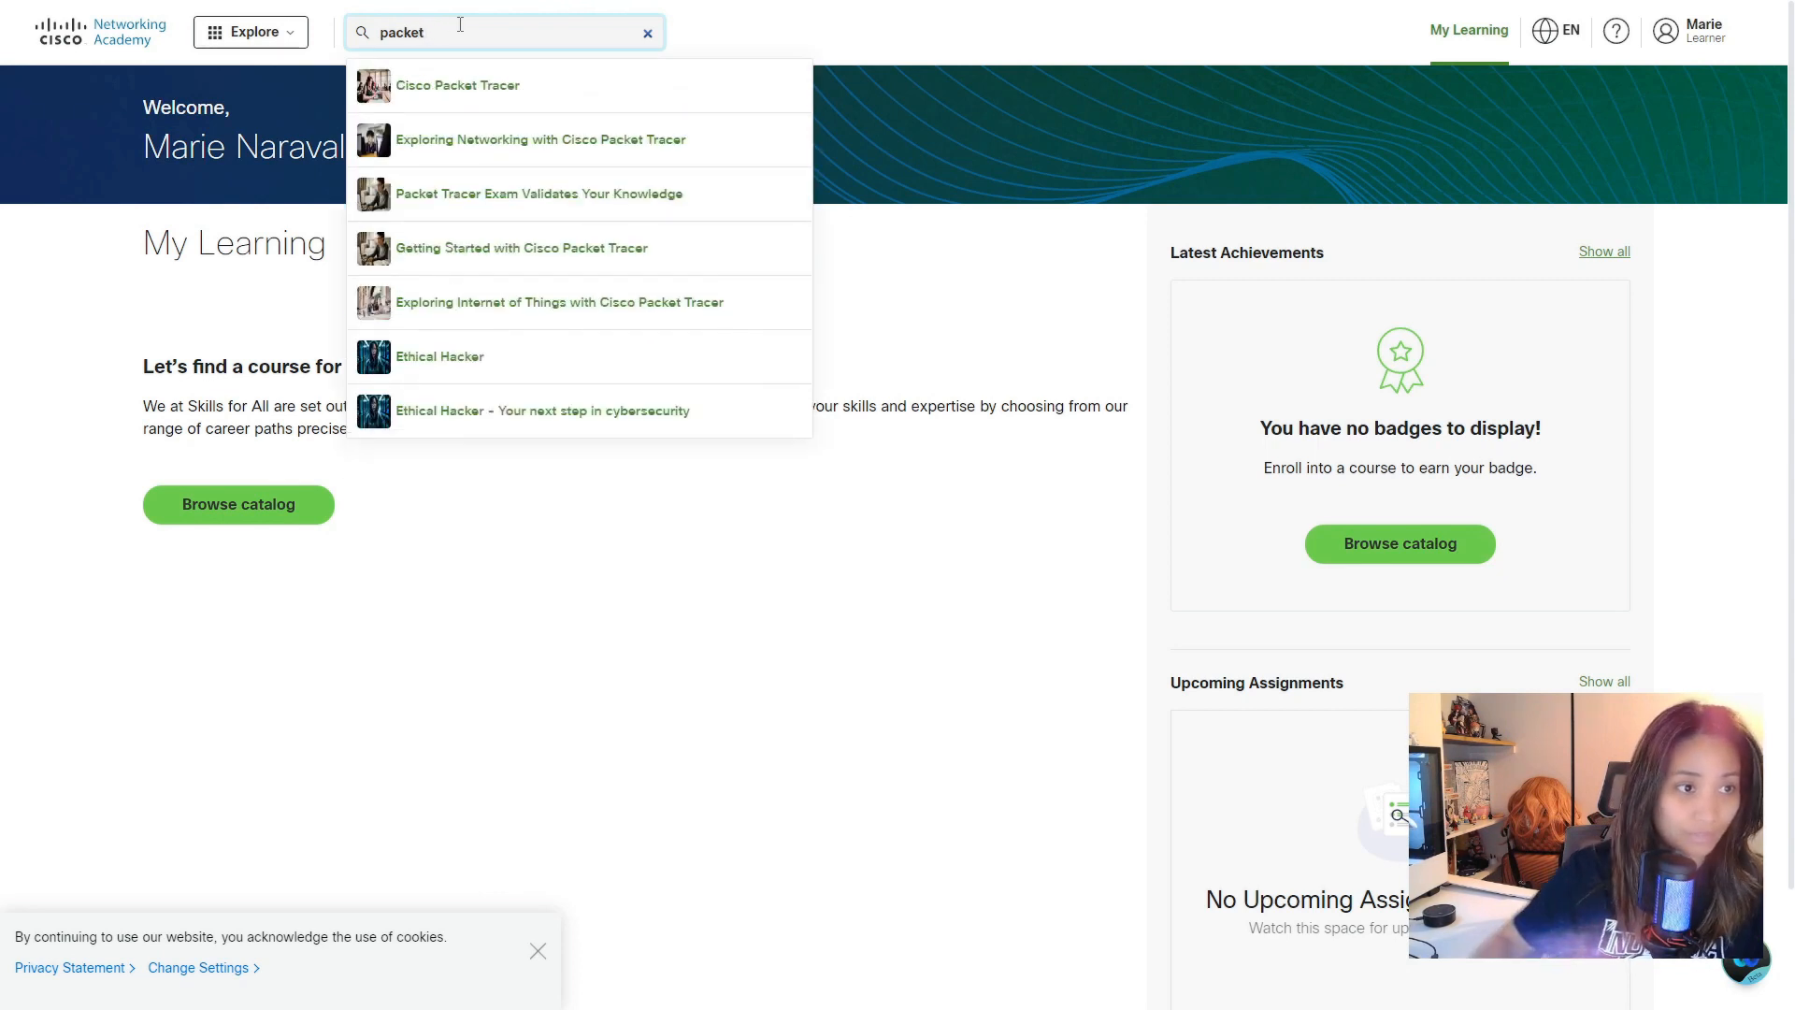
left_click(508, 86)
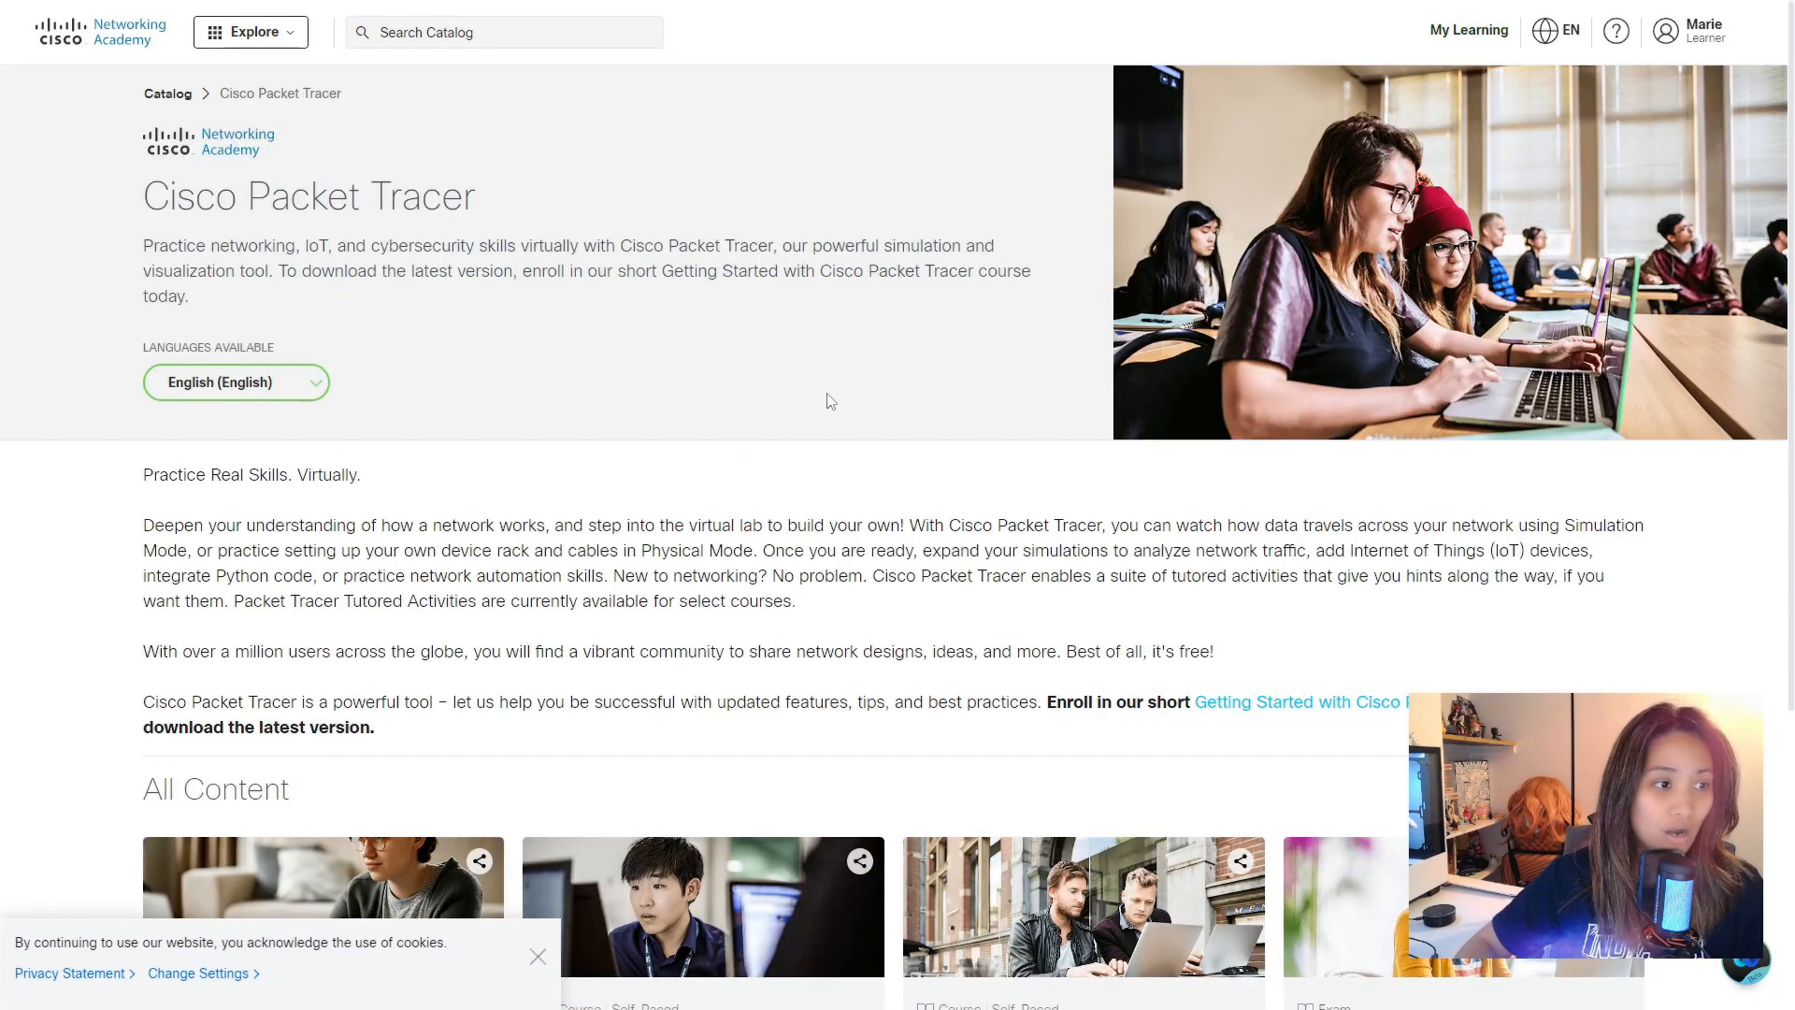
Open the Getting Started with Cisco Packet Tracer course from the collection page and dismiss the cookie notice
scroll(933, 367, "down", 5)
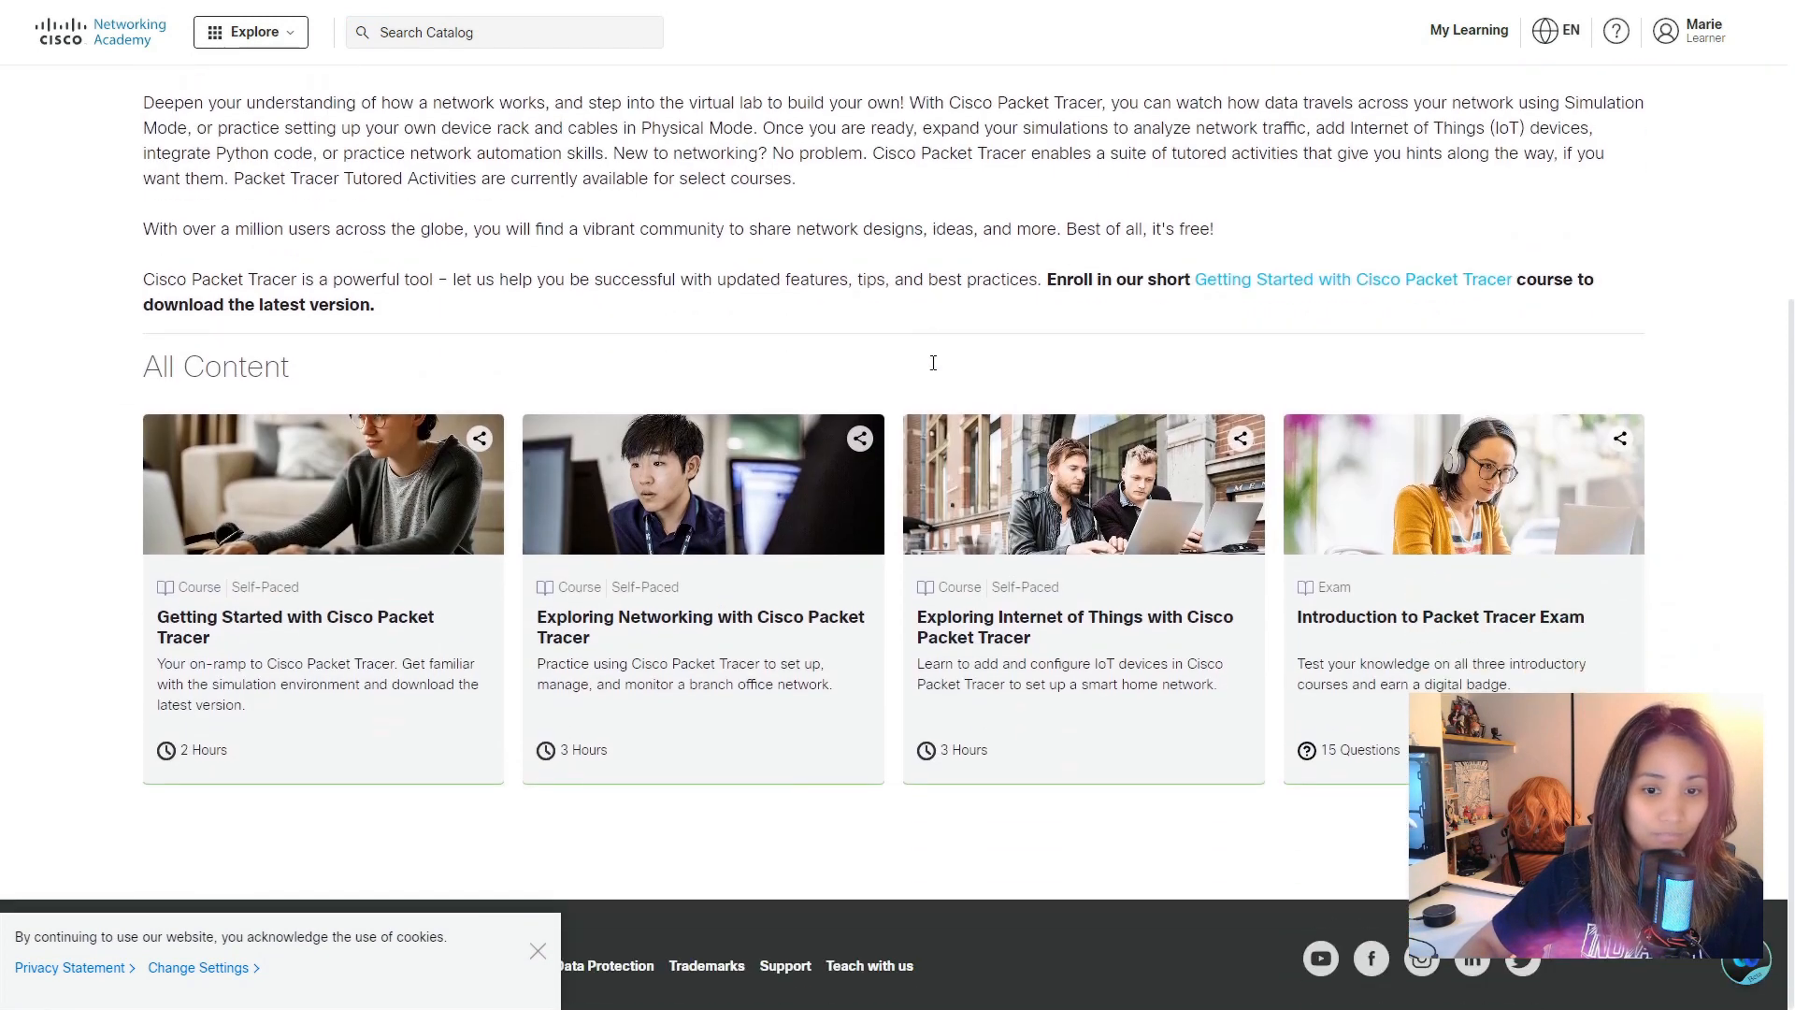
scroll(933, 365, "up", 5)
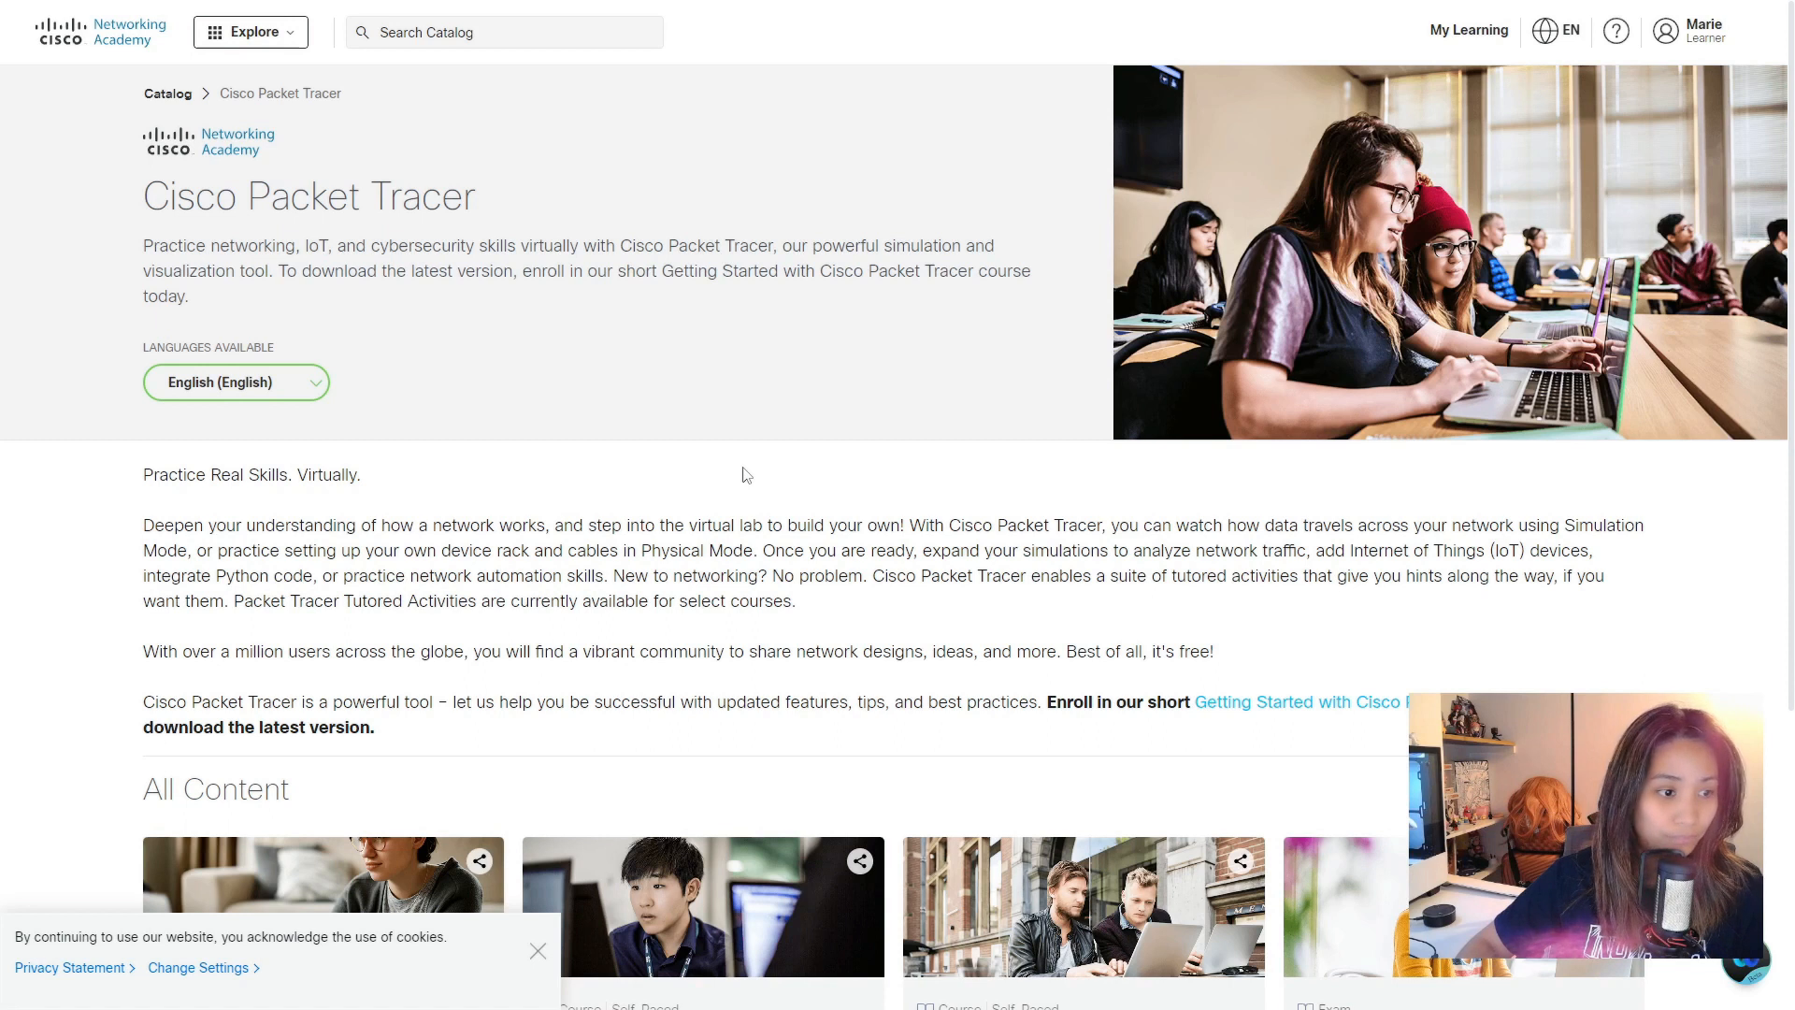
scroll(746, 475, "down", 2)
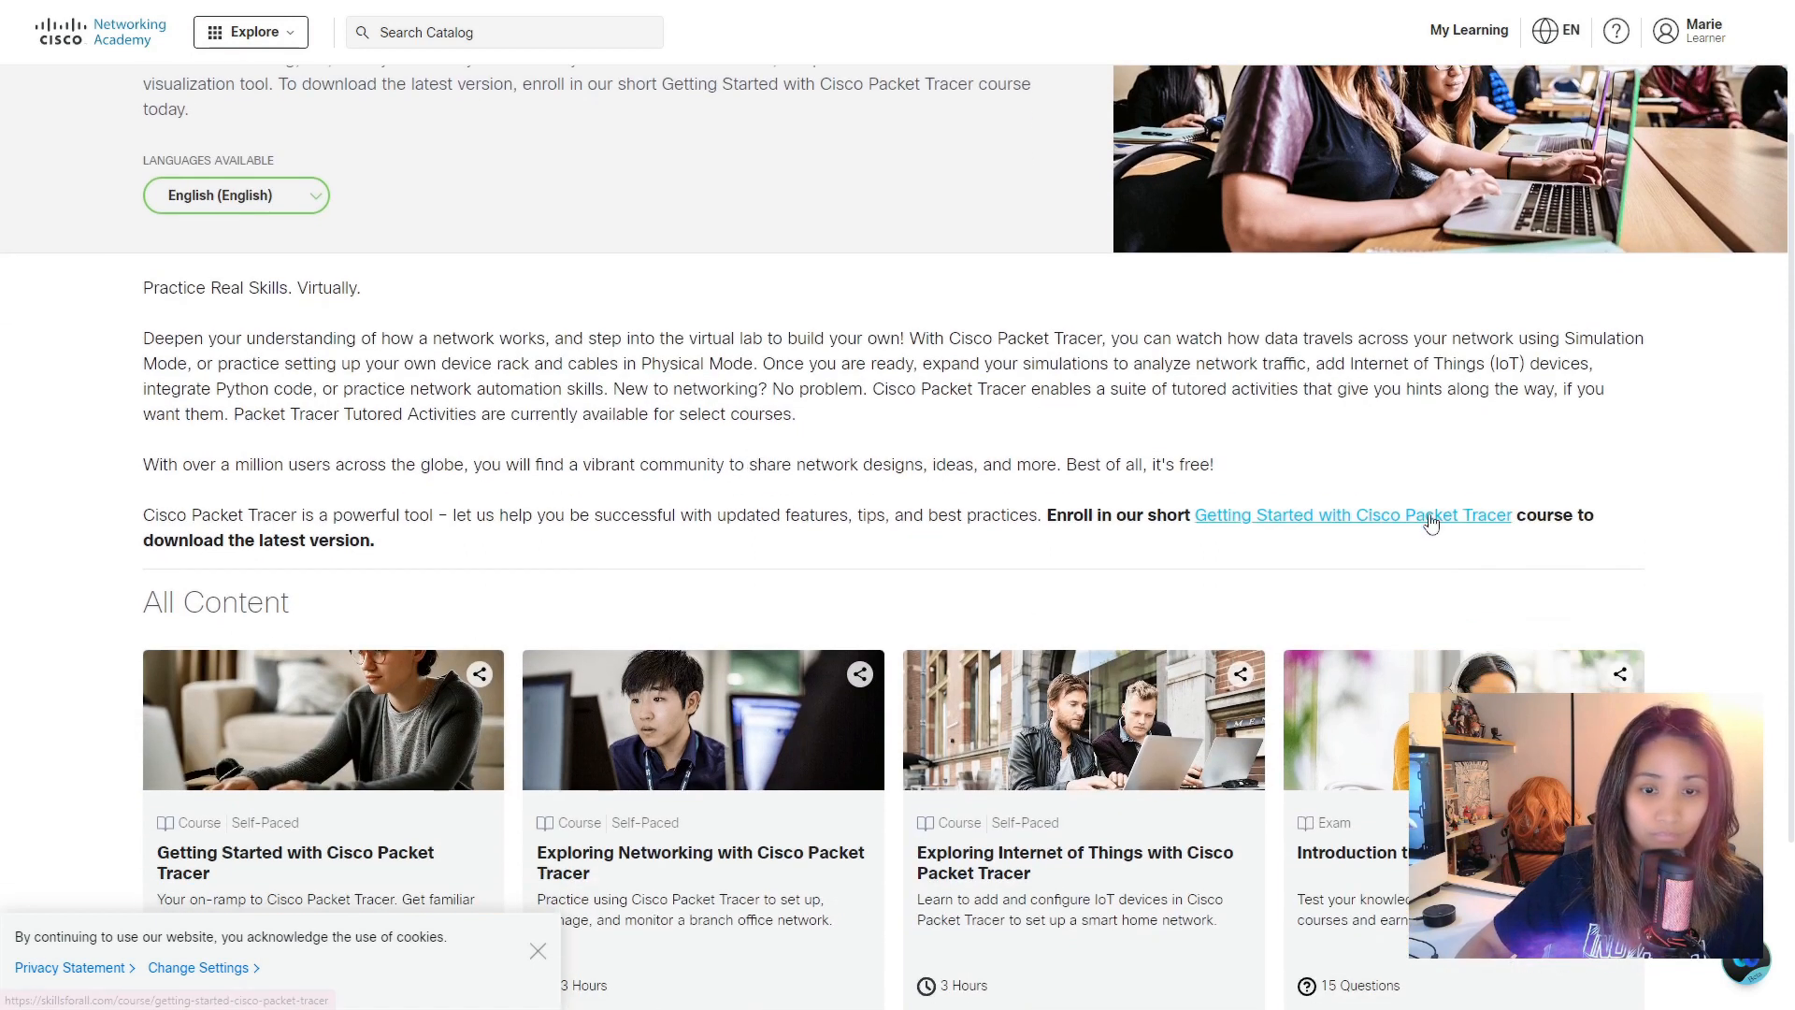
scroll(1256, 551, "down", 1)
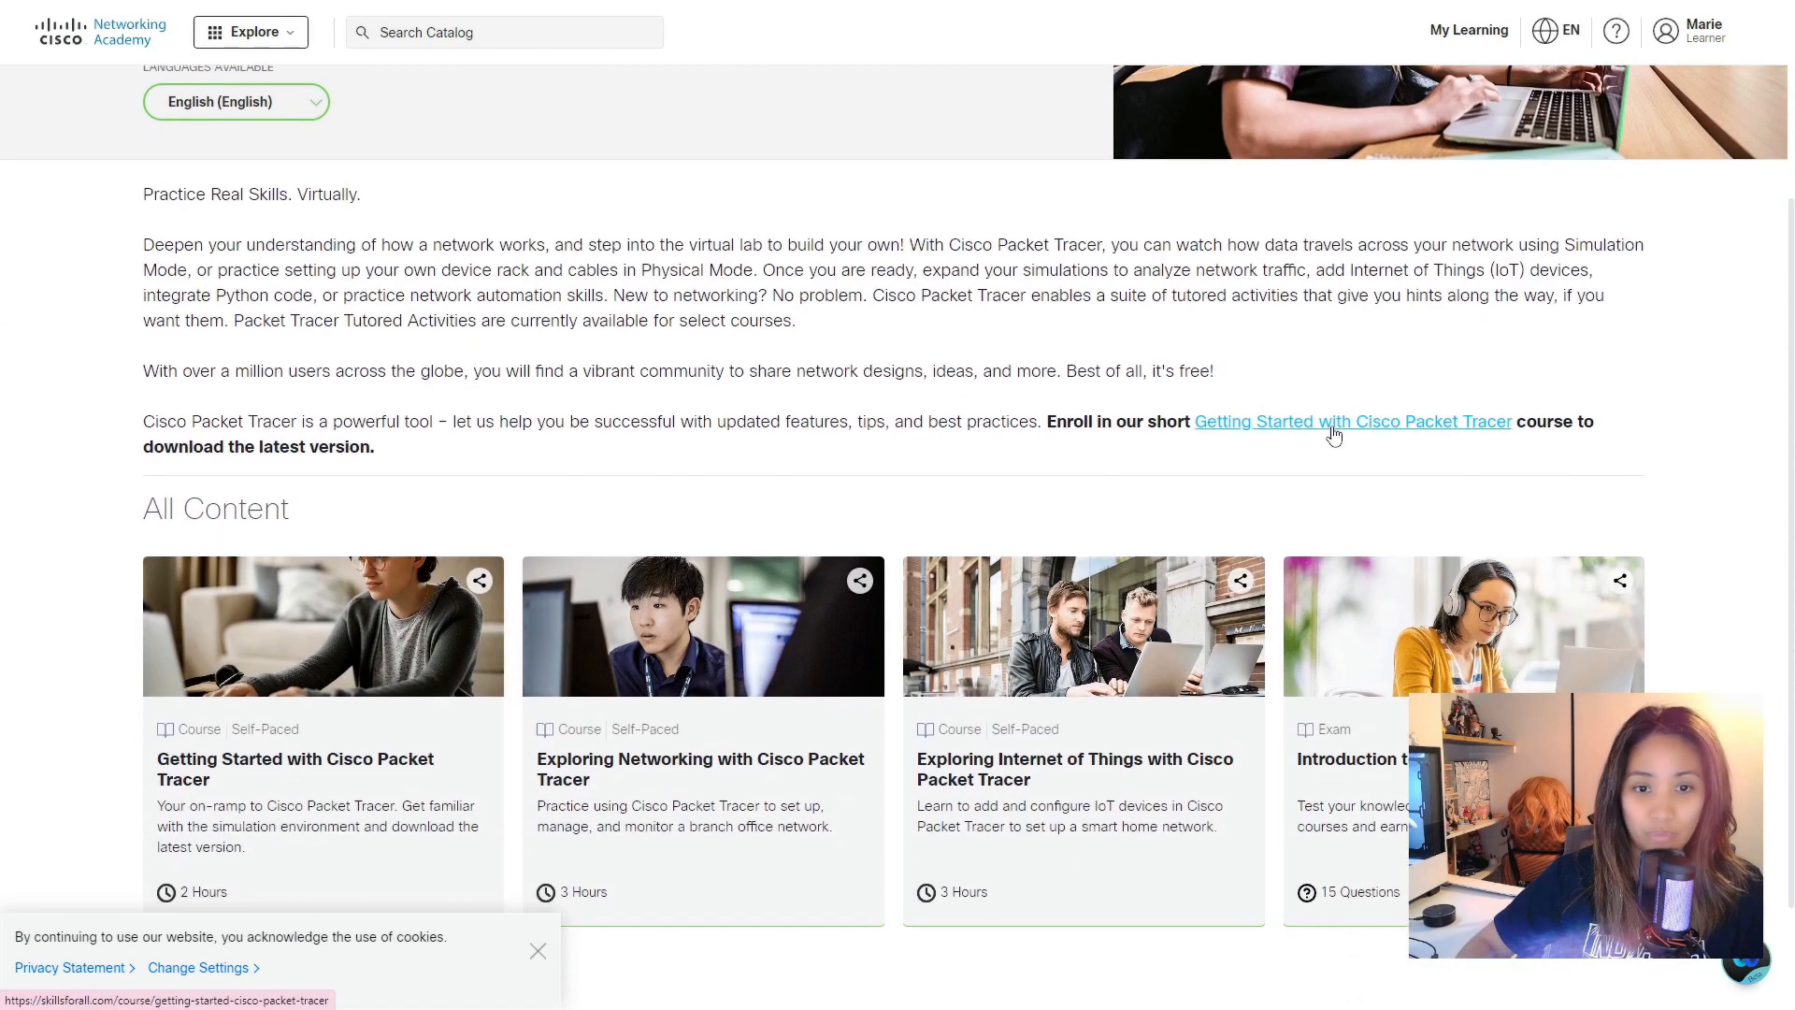
left_click(1334, 432)
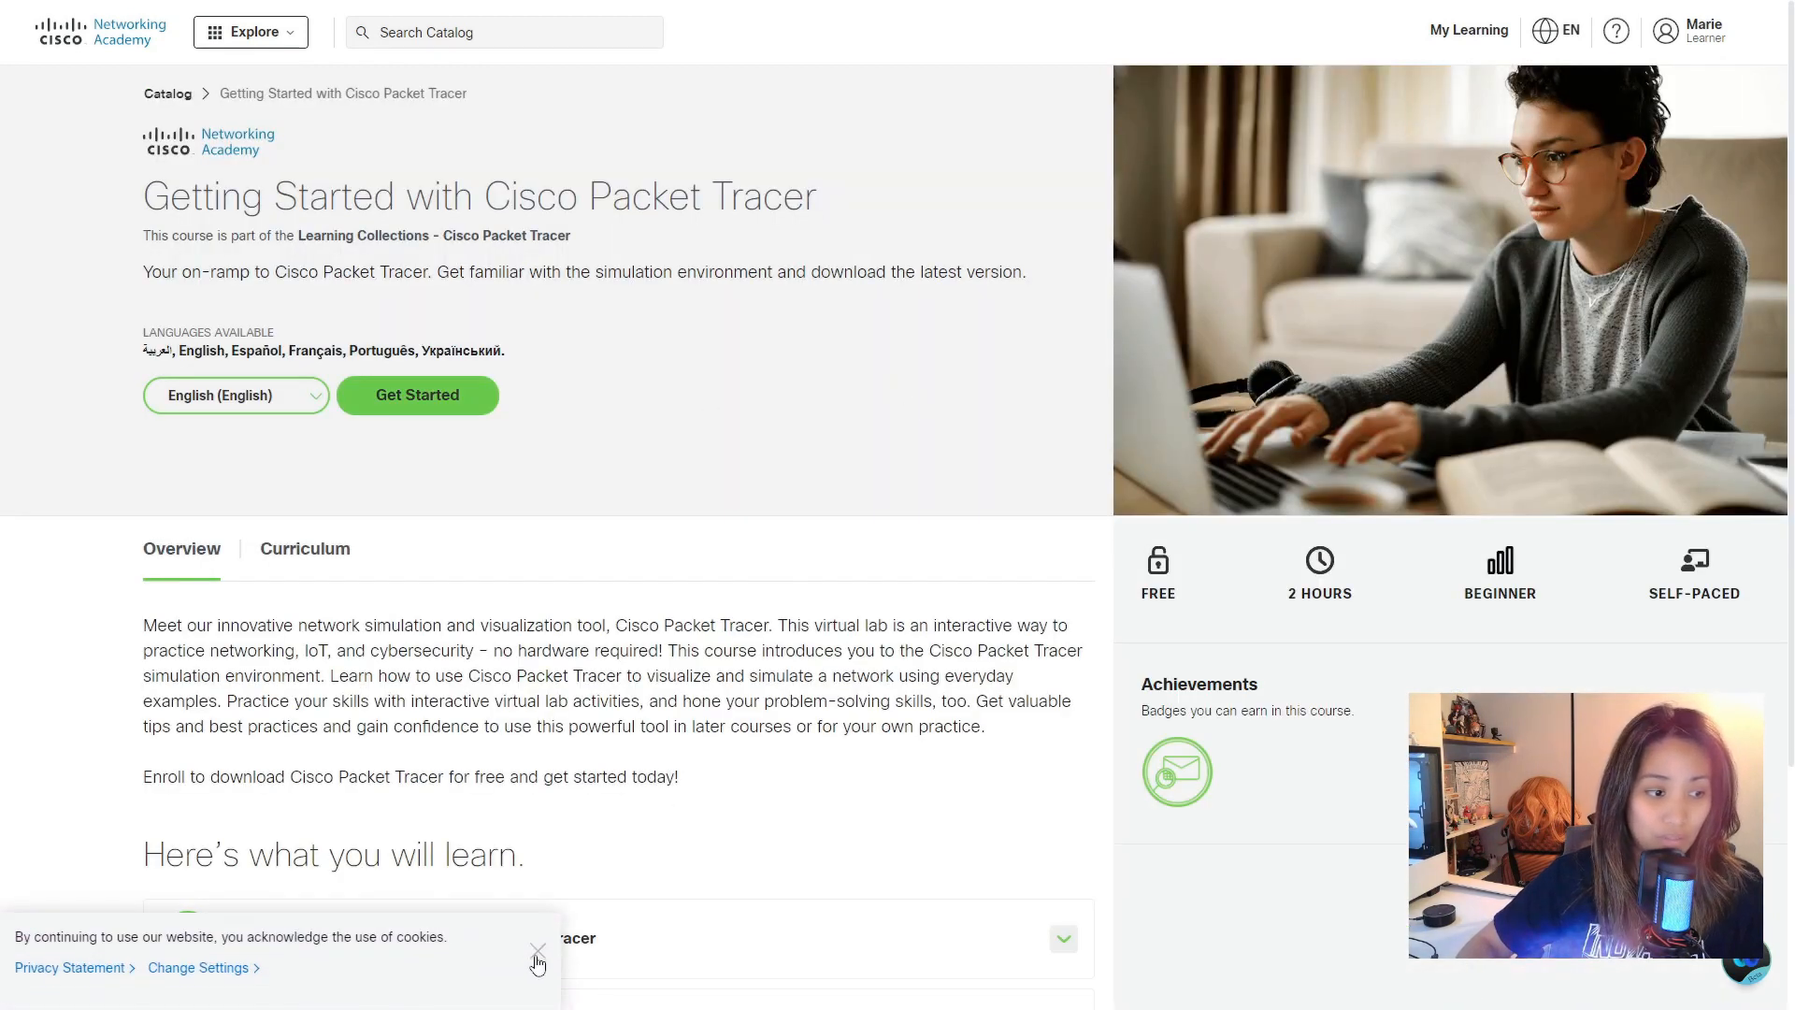
left_click(538, 963)
Examine the course outline, including the Install Cisco Packet Tracer lessons in Module 1
scroll(822, 489, "down", 3)
scroll(832, 448, "up", 1)
scroll(833, 449, "down", 1)
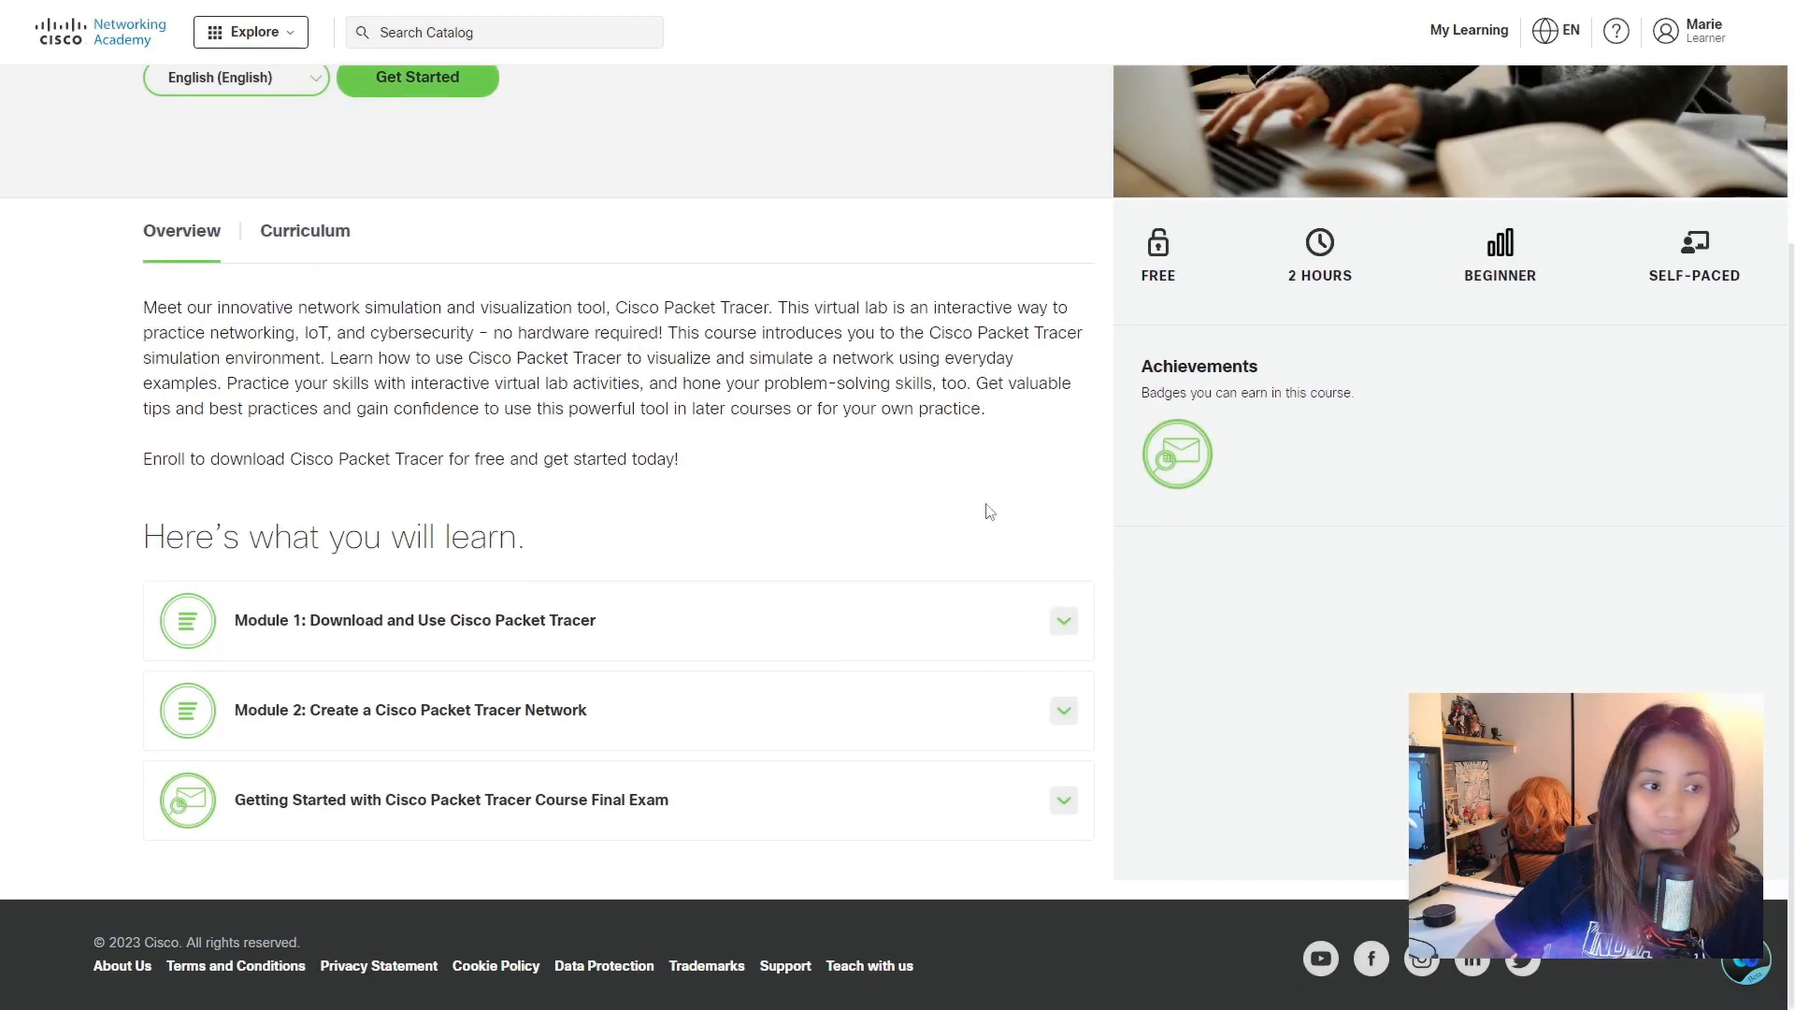
left_click(1063, 621)
scroll(509, 612, "down", 2)
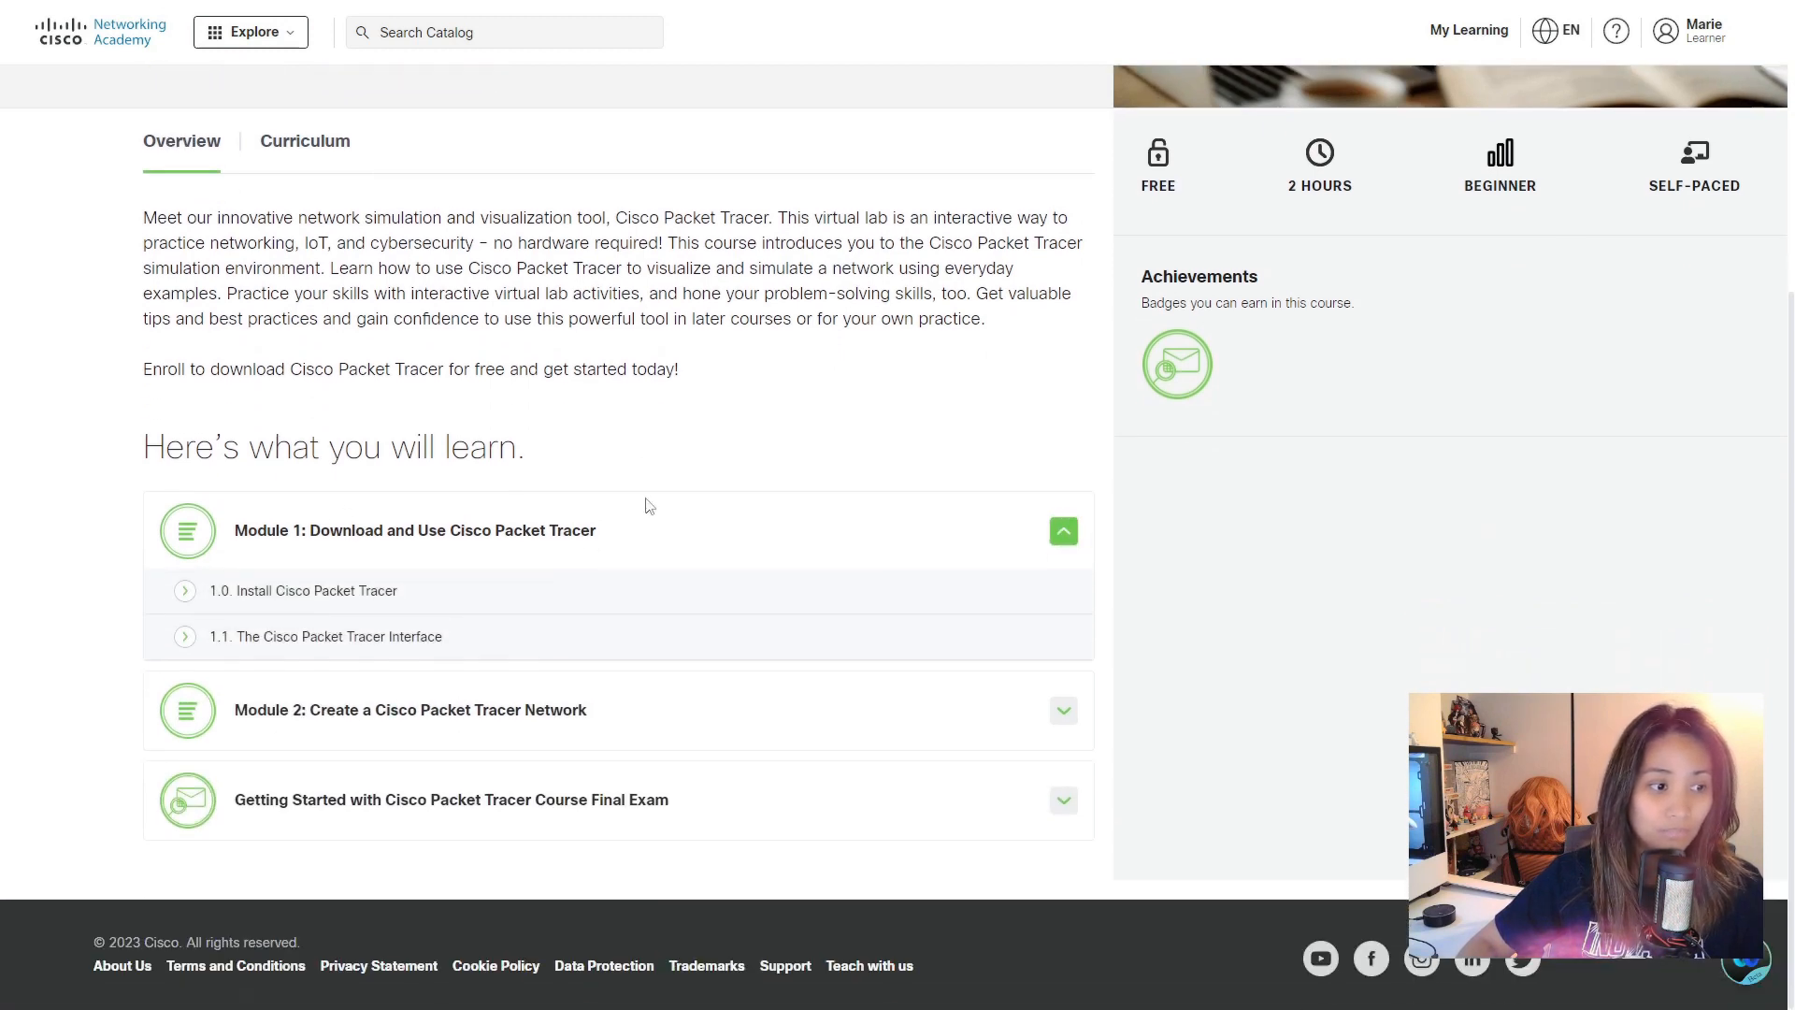
left_click(184, 593)
scroll(654, 440, "down", 2)
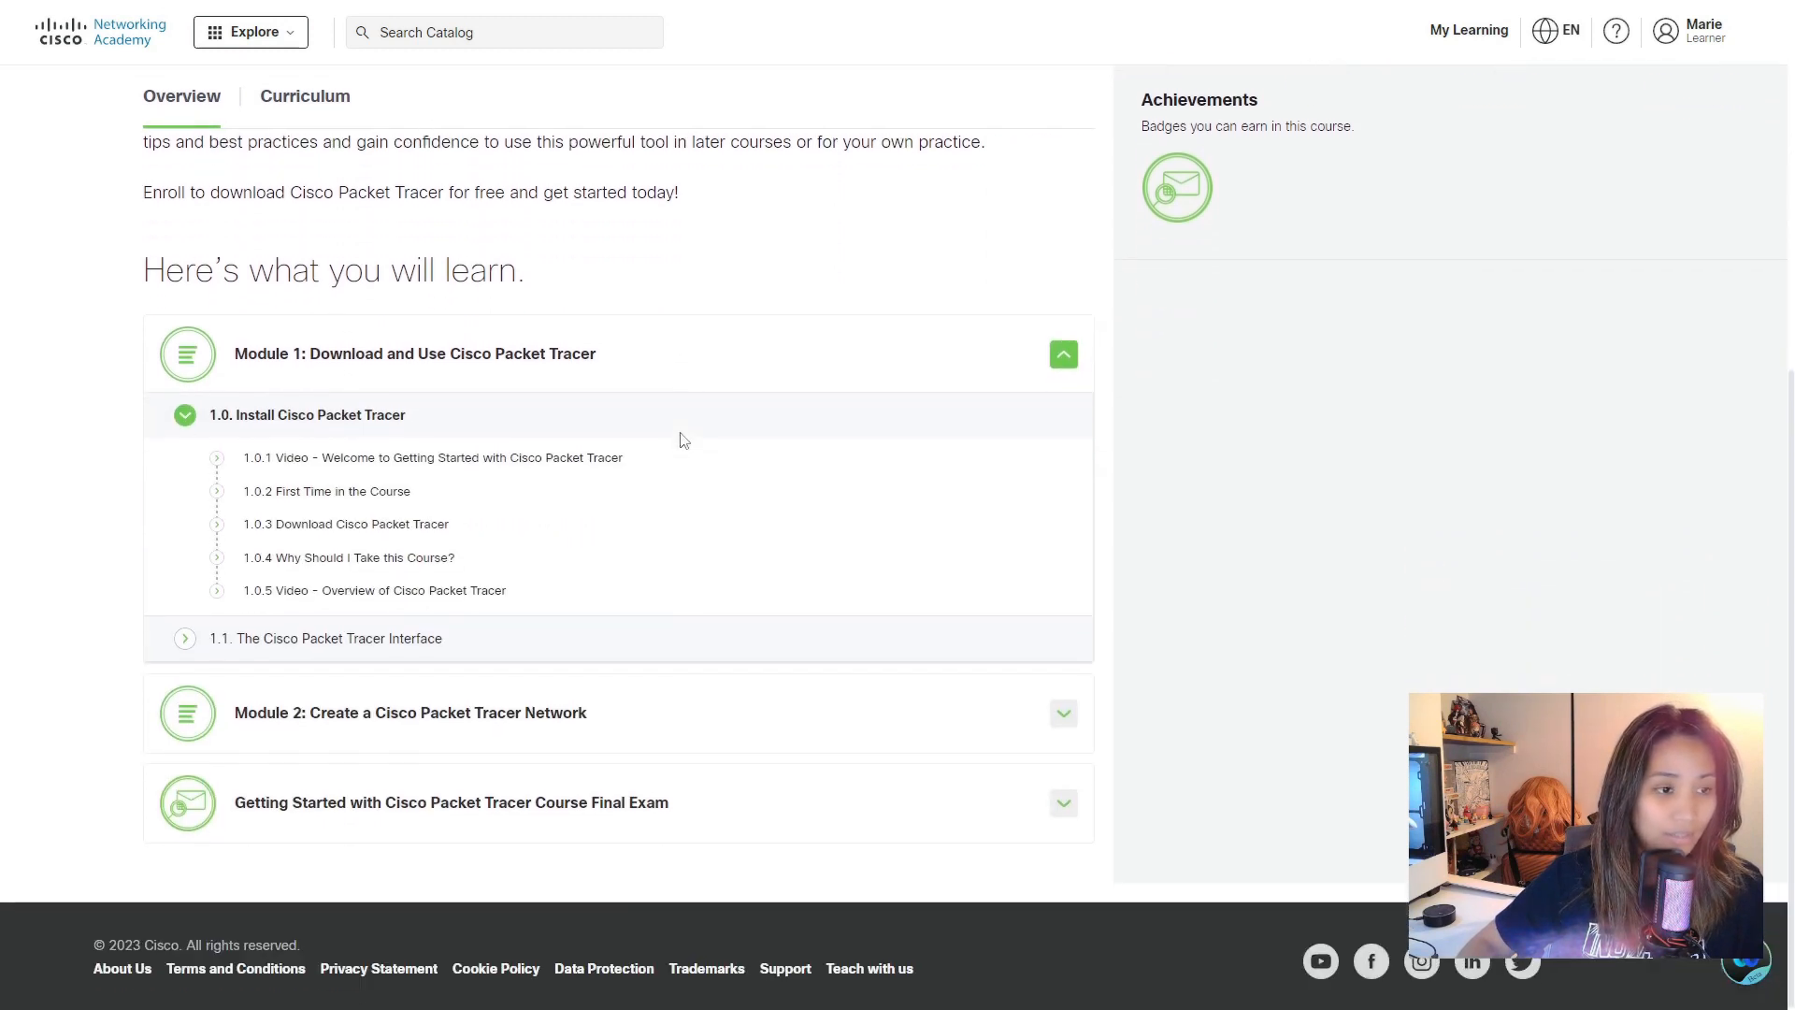
left_click(364, 424)
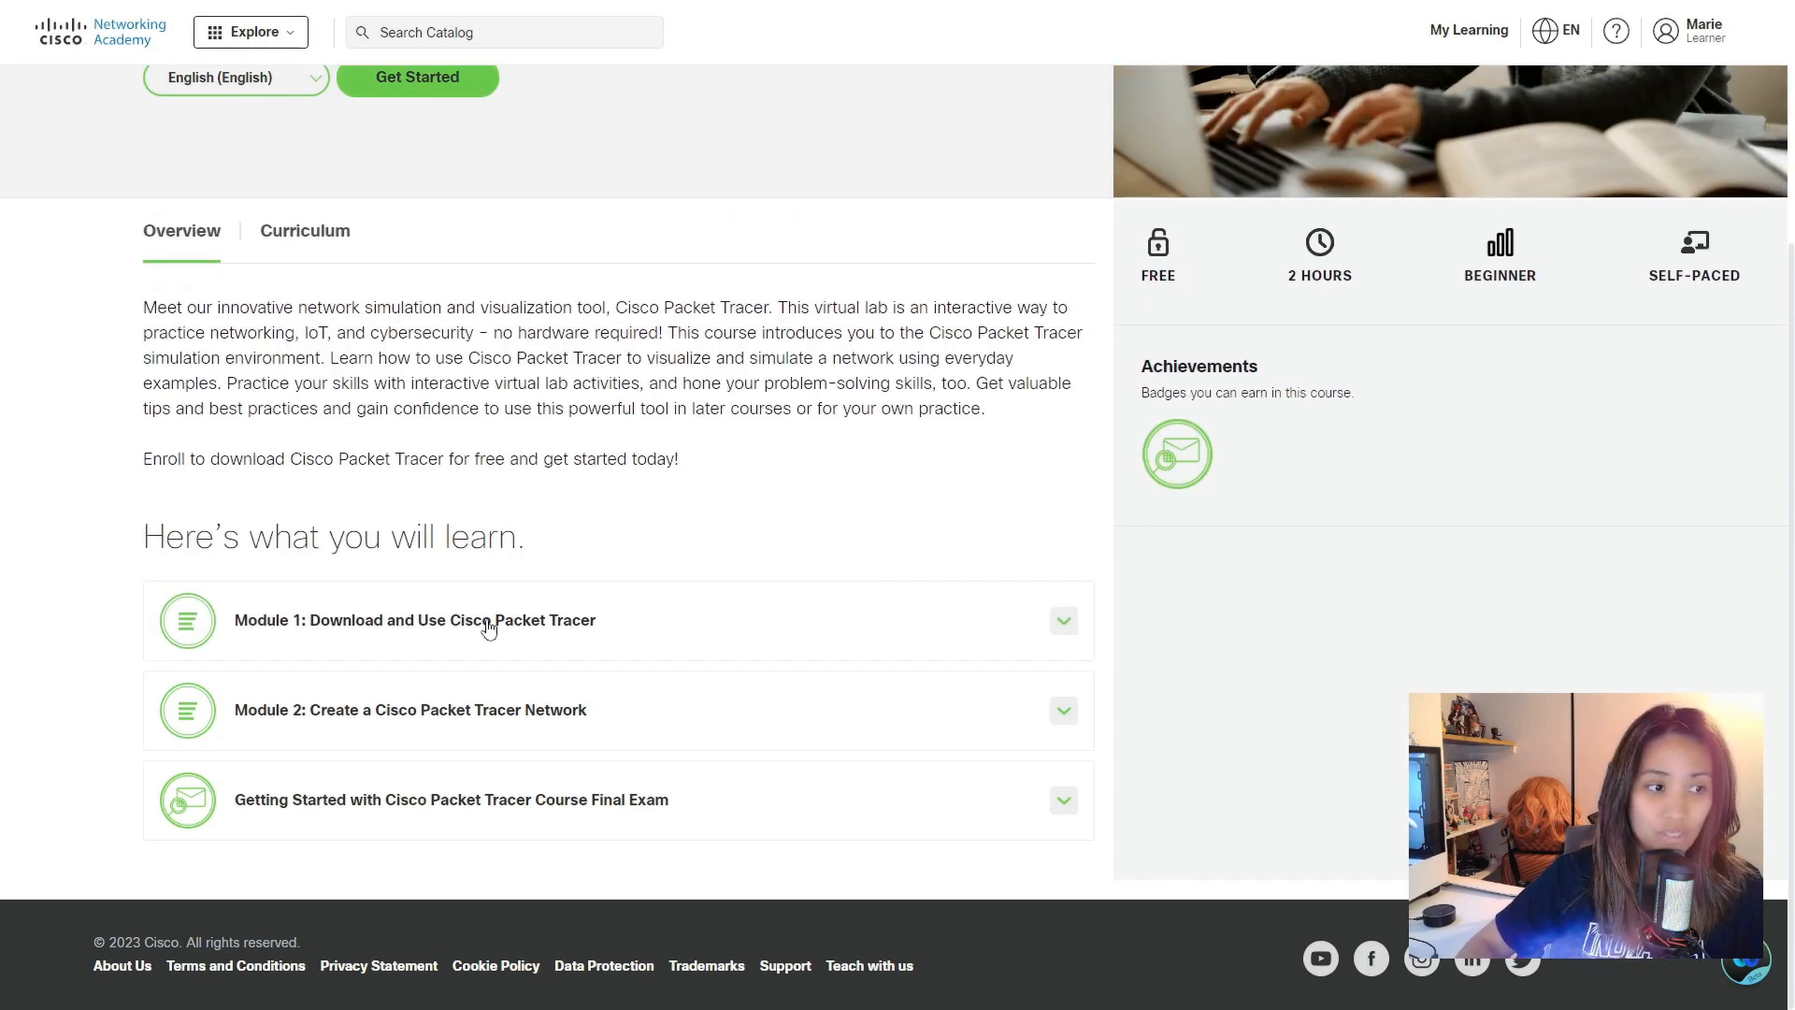
Start the course and follow the lab downloads link in lesson 1.0.3 Download Cisco Packet Tracer
scroll(439, 374, "up", 3)
left_click(440, 374)
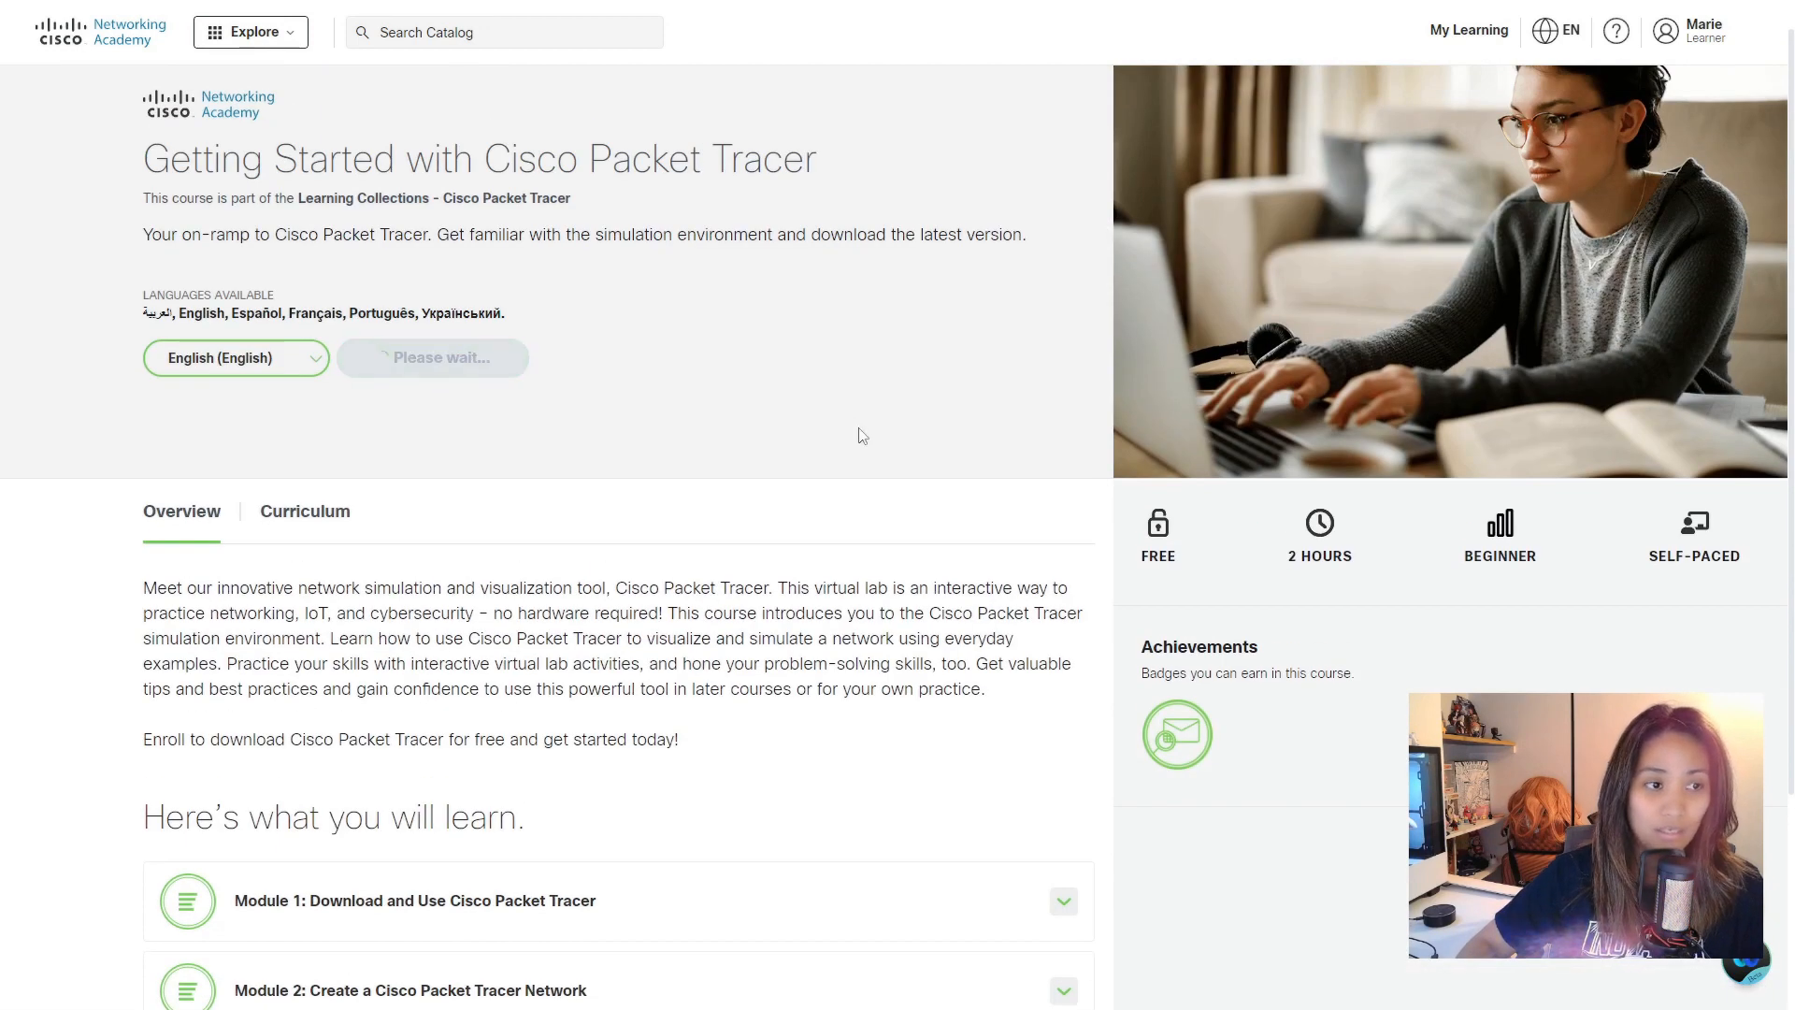
scroll(993, 435, "down", 15)
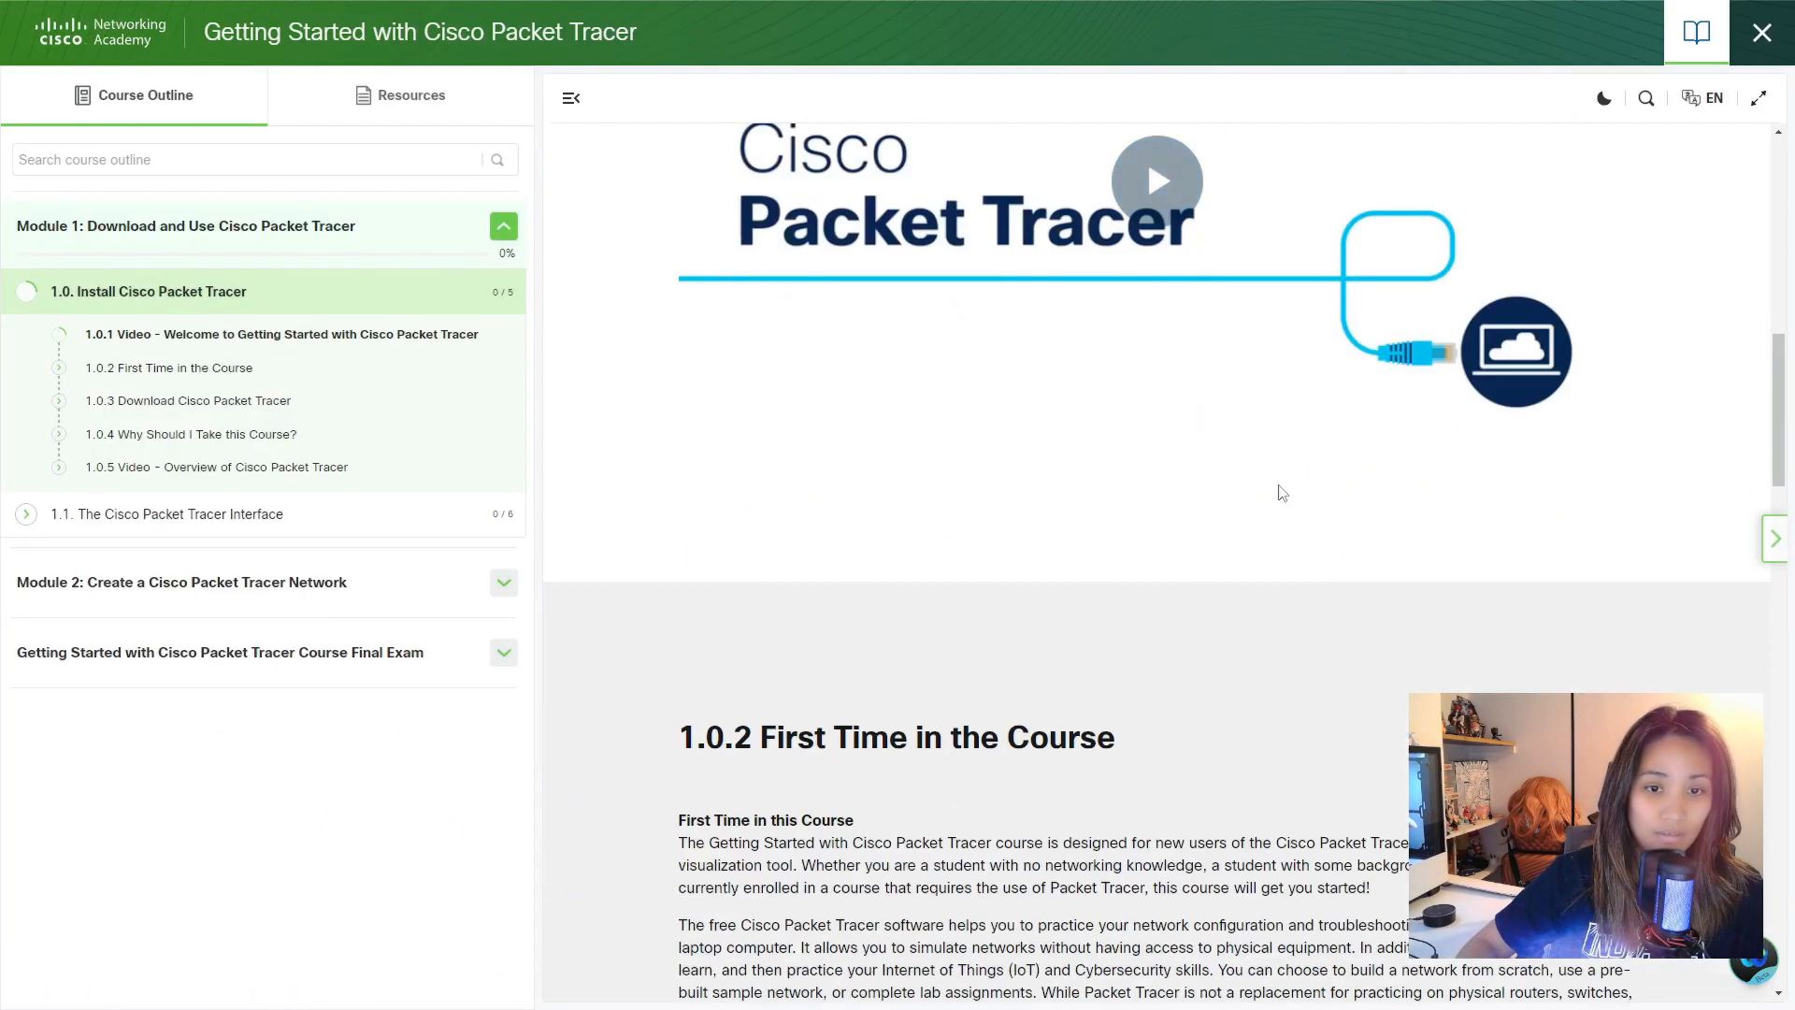
scroll(1495, 561, "down", 3)
scroll(1495, 561, "up", 4)
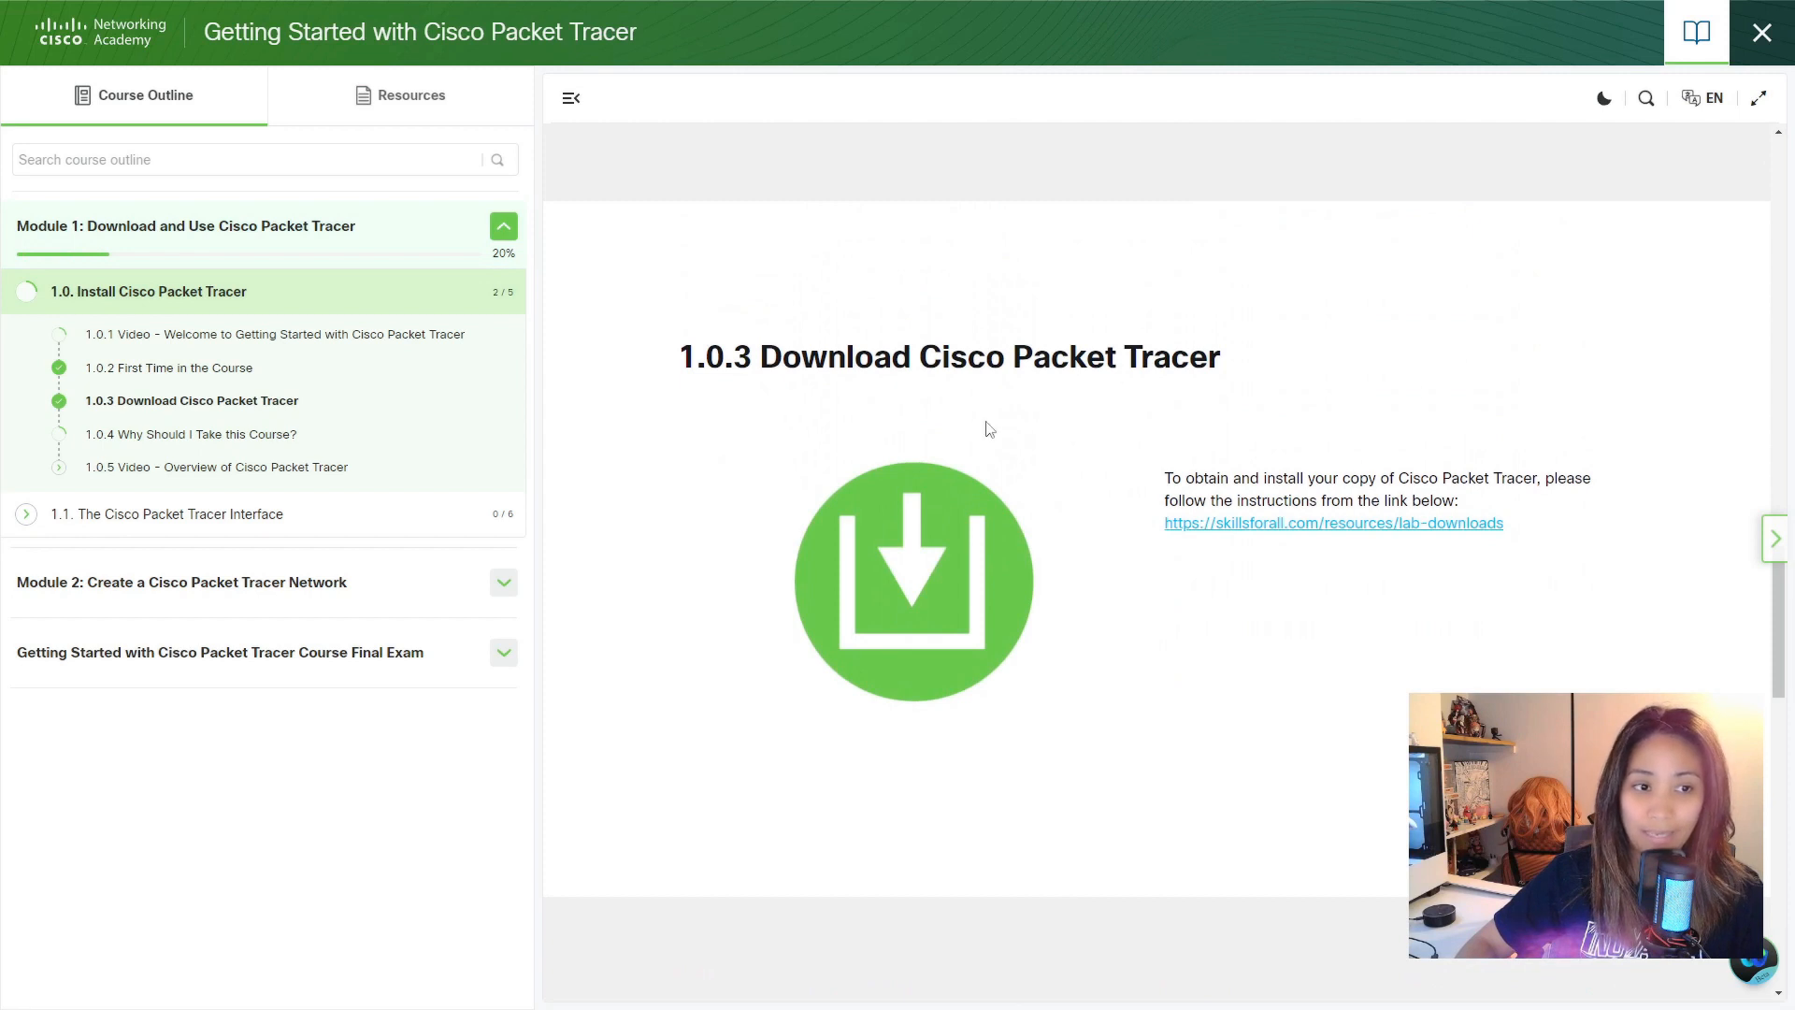
left_click(1206, 531)
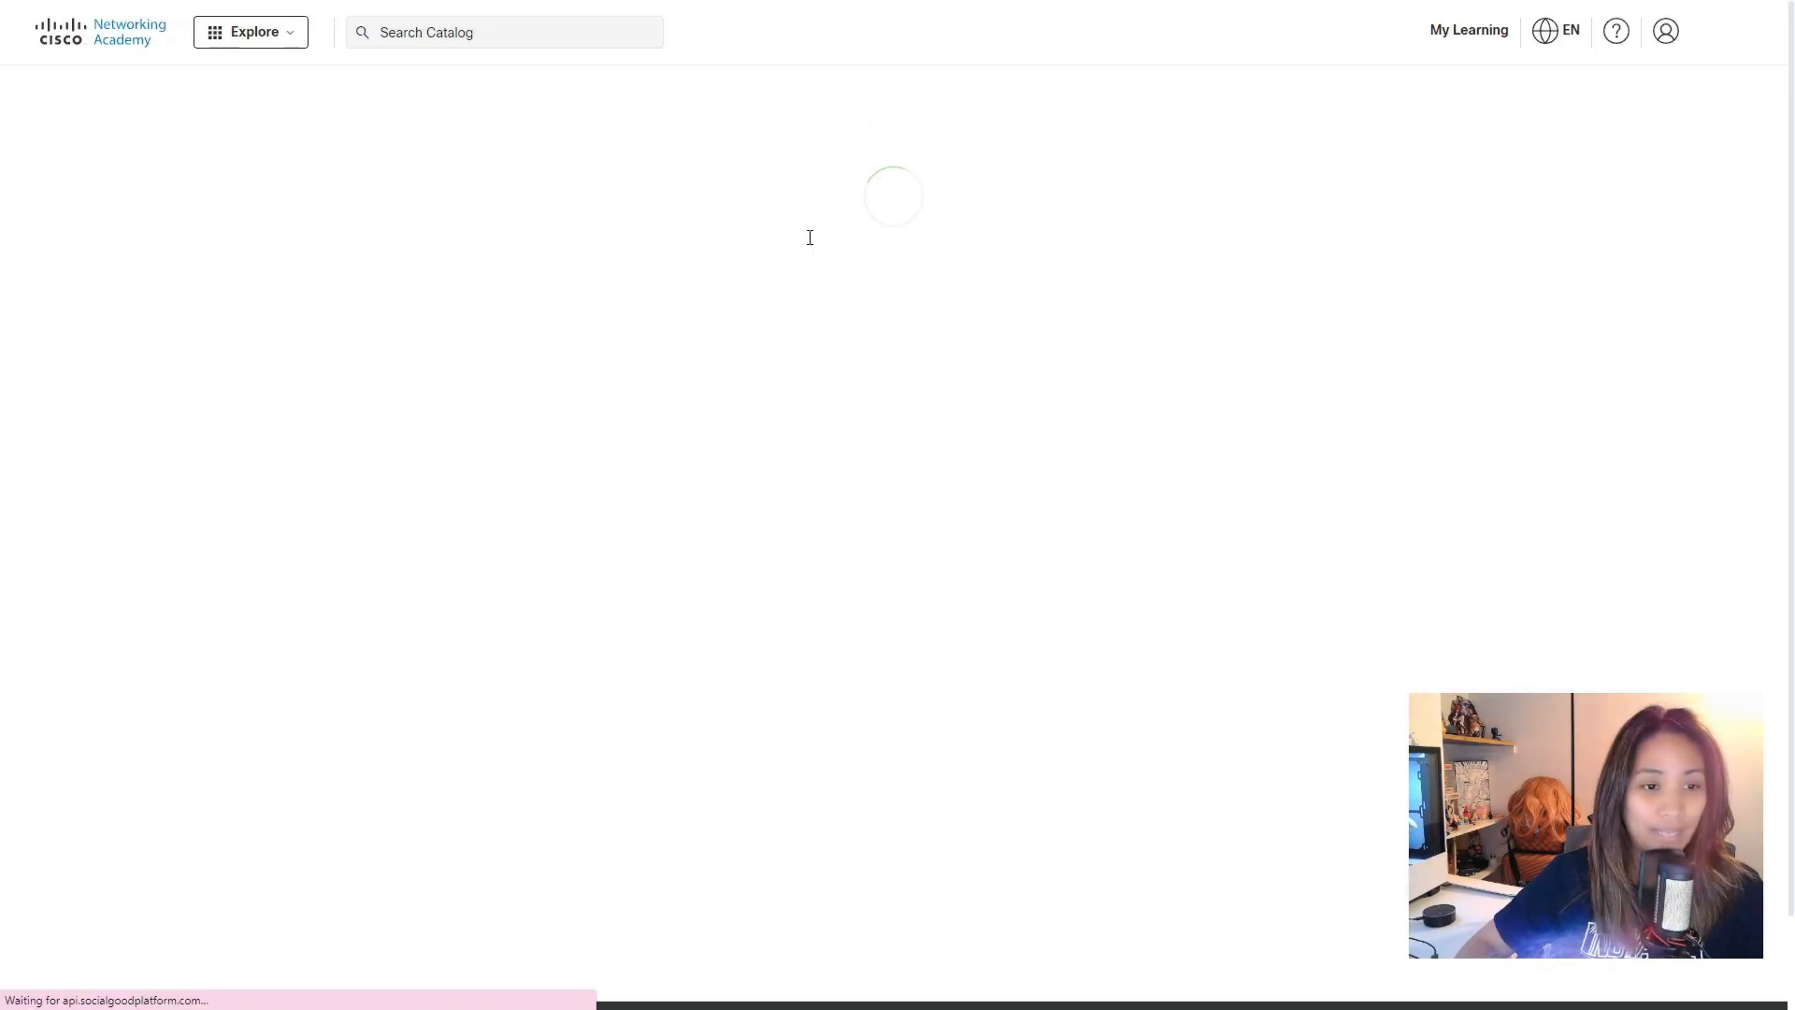
Download Packet Tracer 8.2.1 Windows 64bit from the learning resources, saving the installer as Packet_Tracer821_64bit_setup_signed
scroll(1487, 463, "down", 2)
scroll(1496, 468, "up", 1)
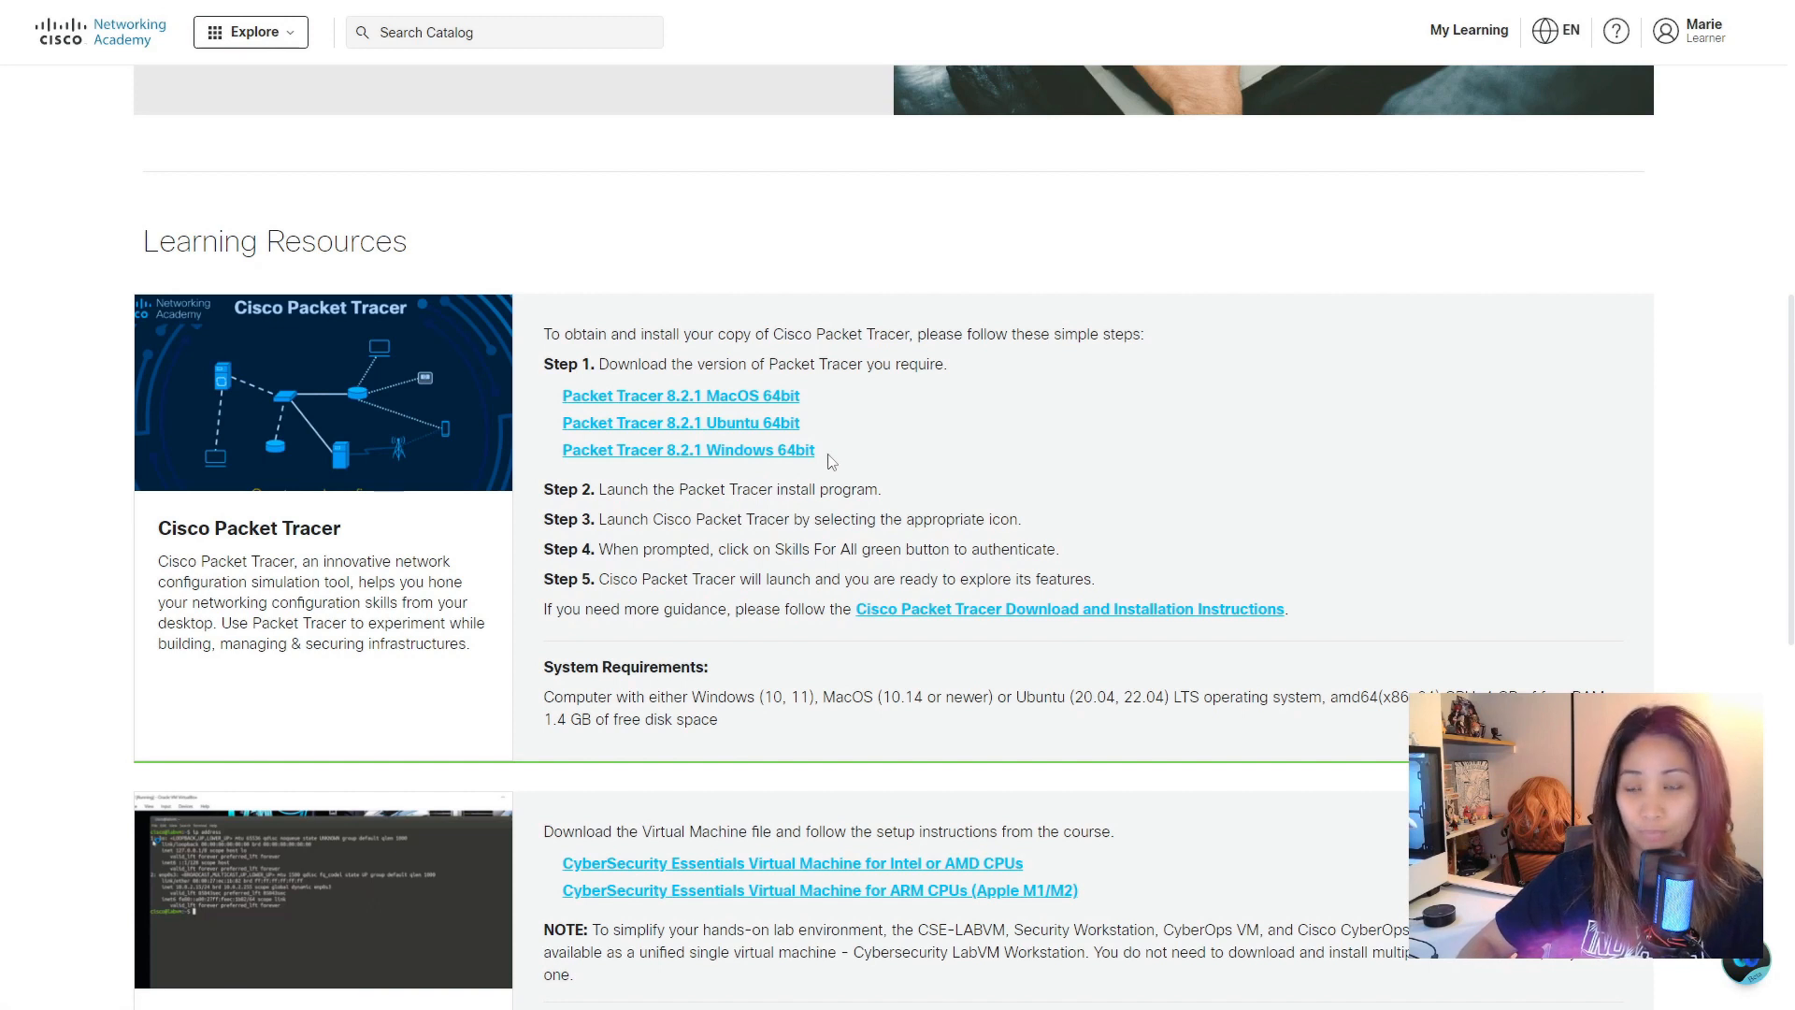
left_click(762, 459)
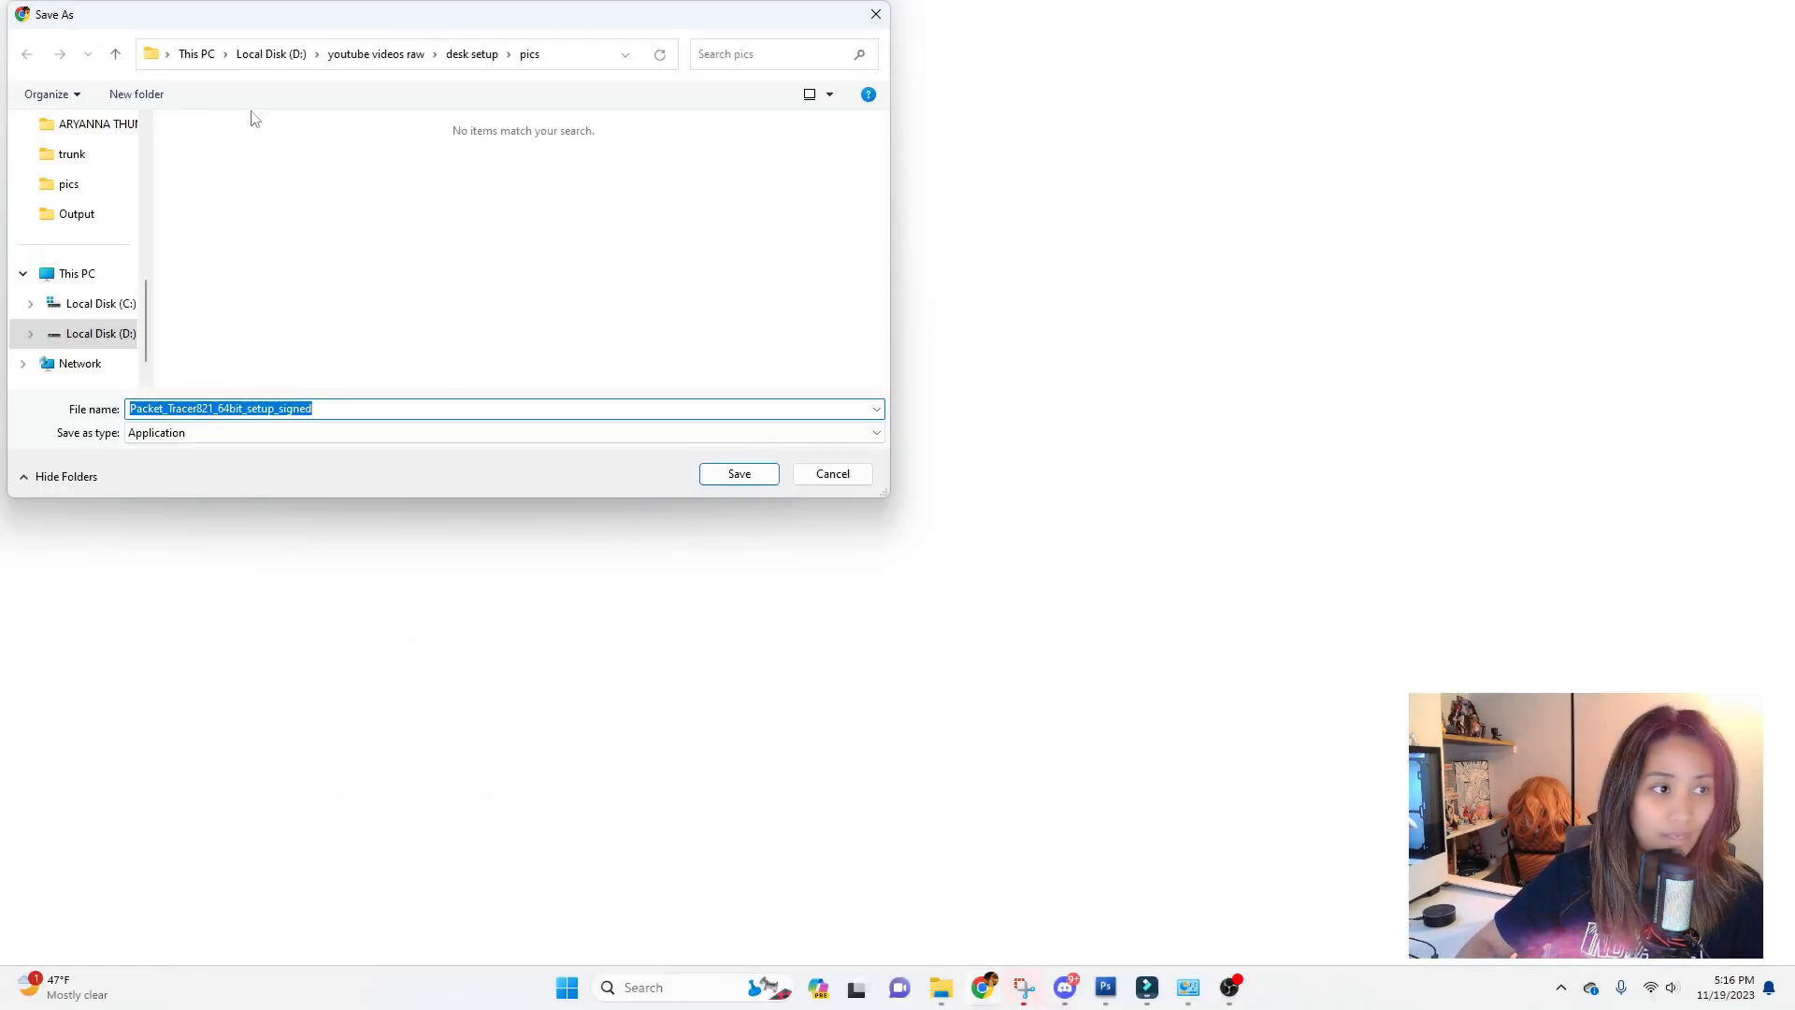
key("Return")
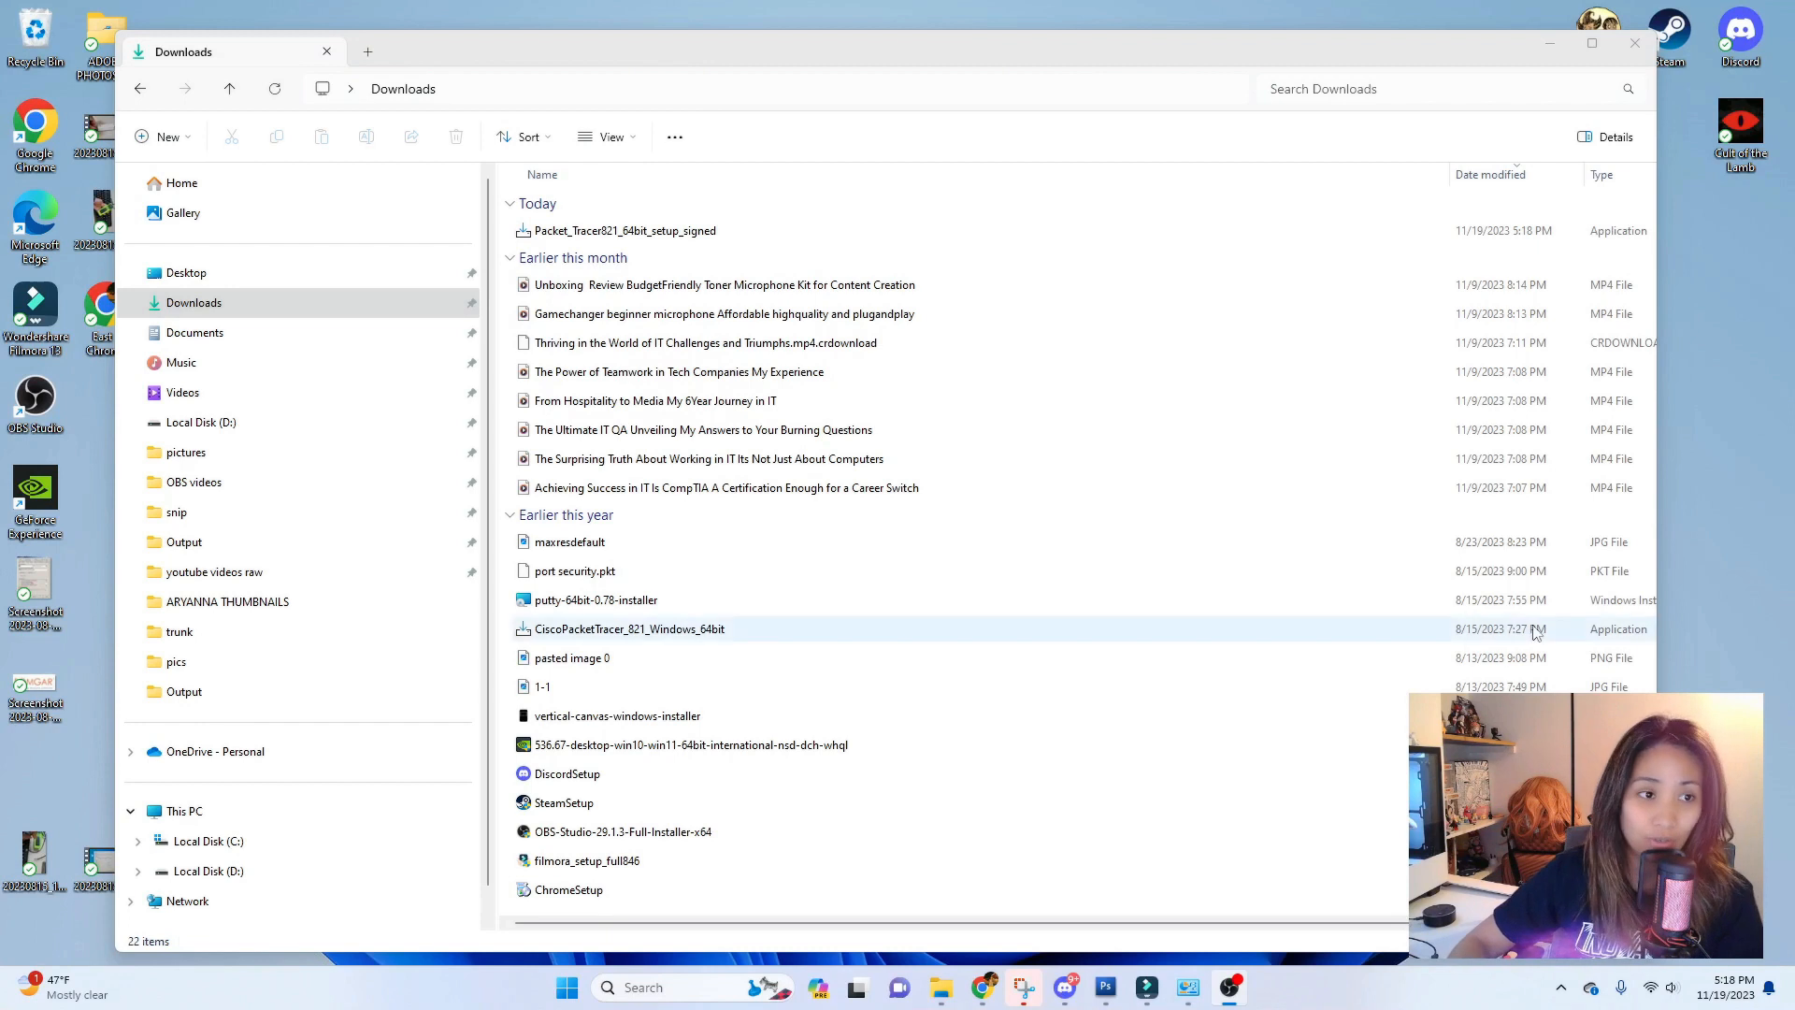
Run the downloaded setup file, accept the license agreement, and install Cisco Packet Tracer 8.2.1 in its default folder
left_click(643, 238)
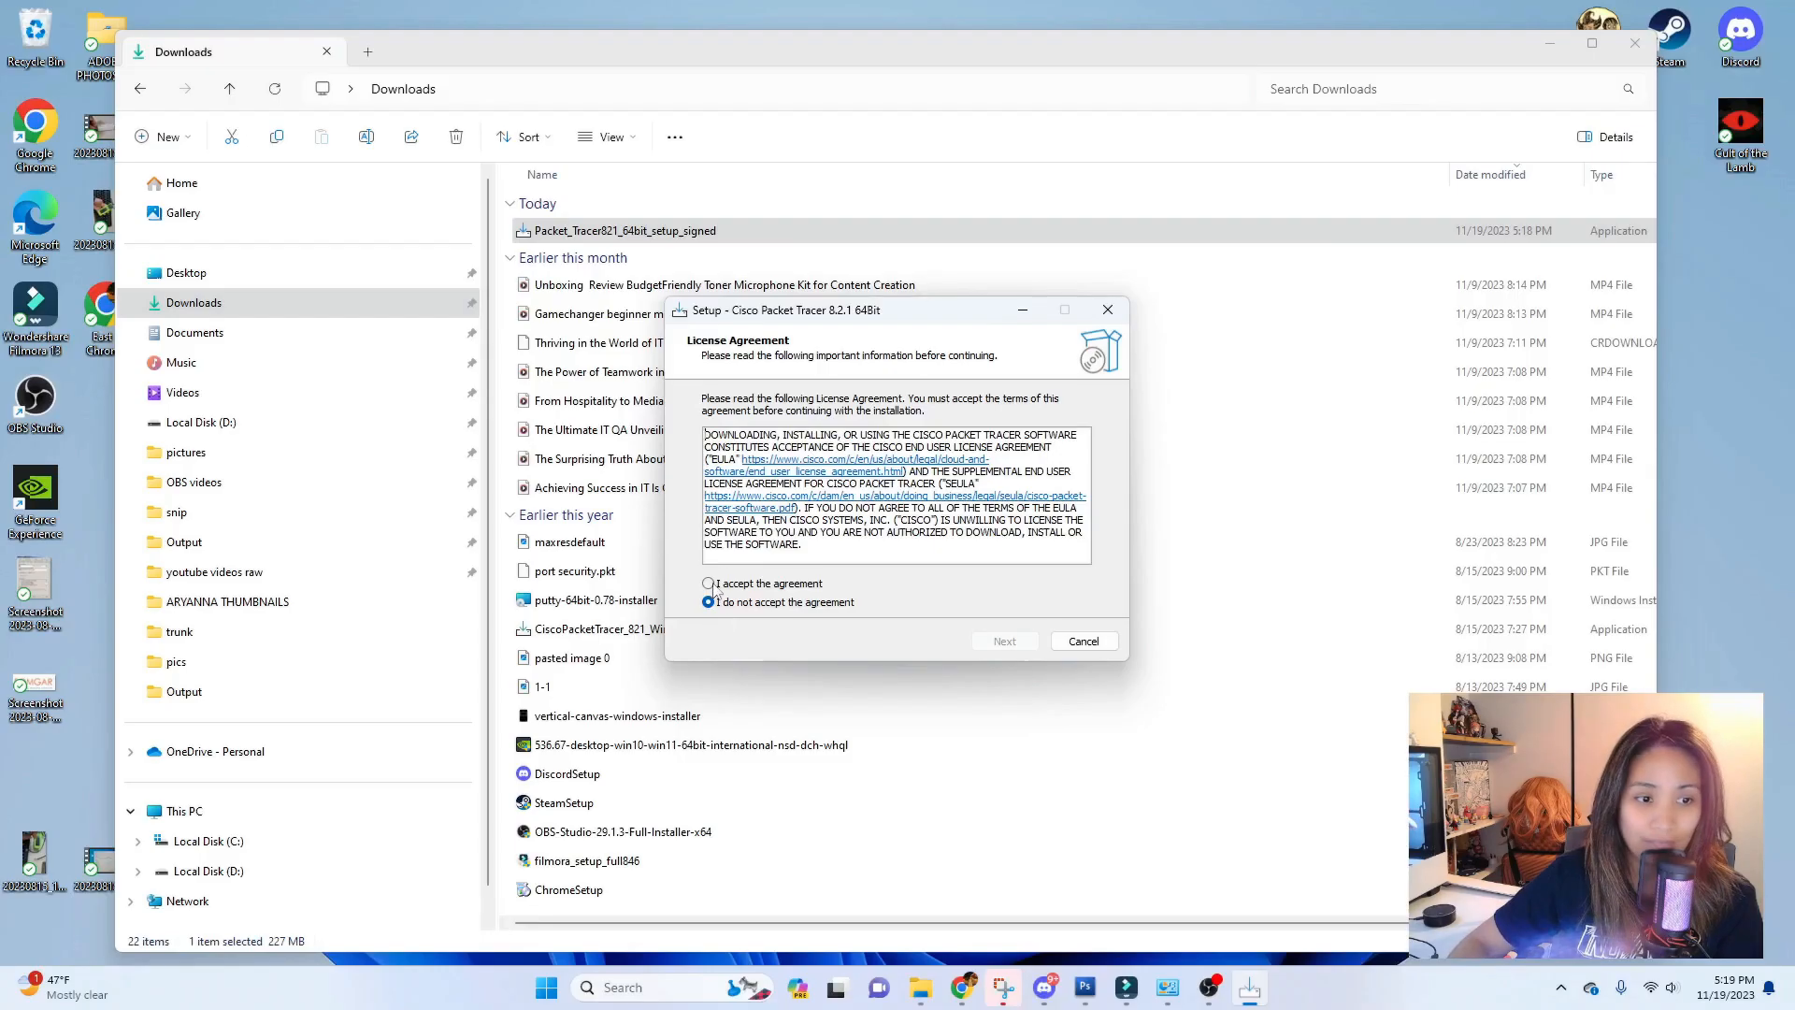
left_click(709, 585)
left_click(1003, 640)
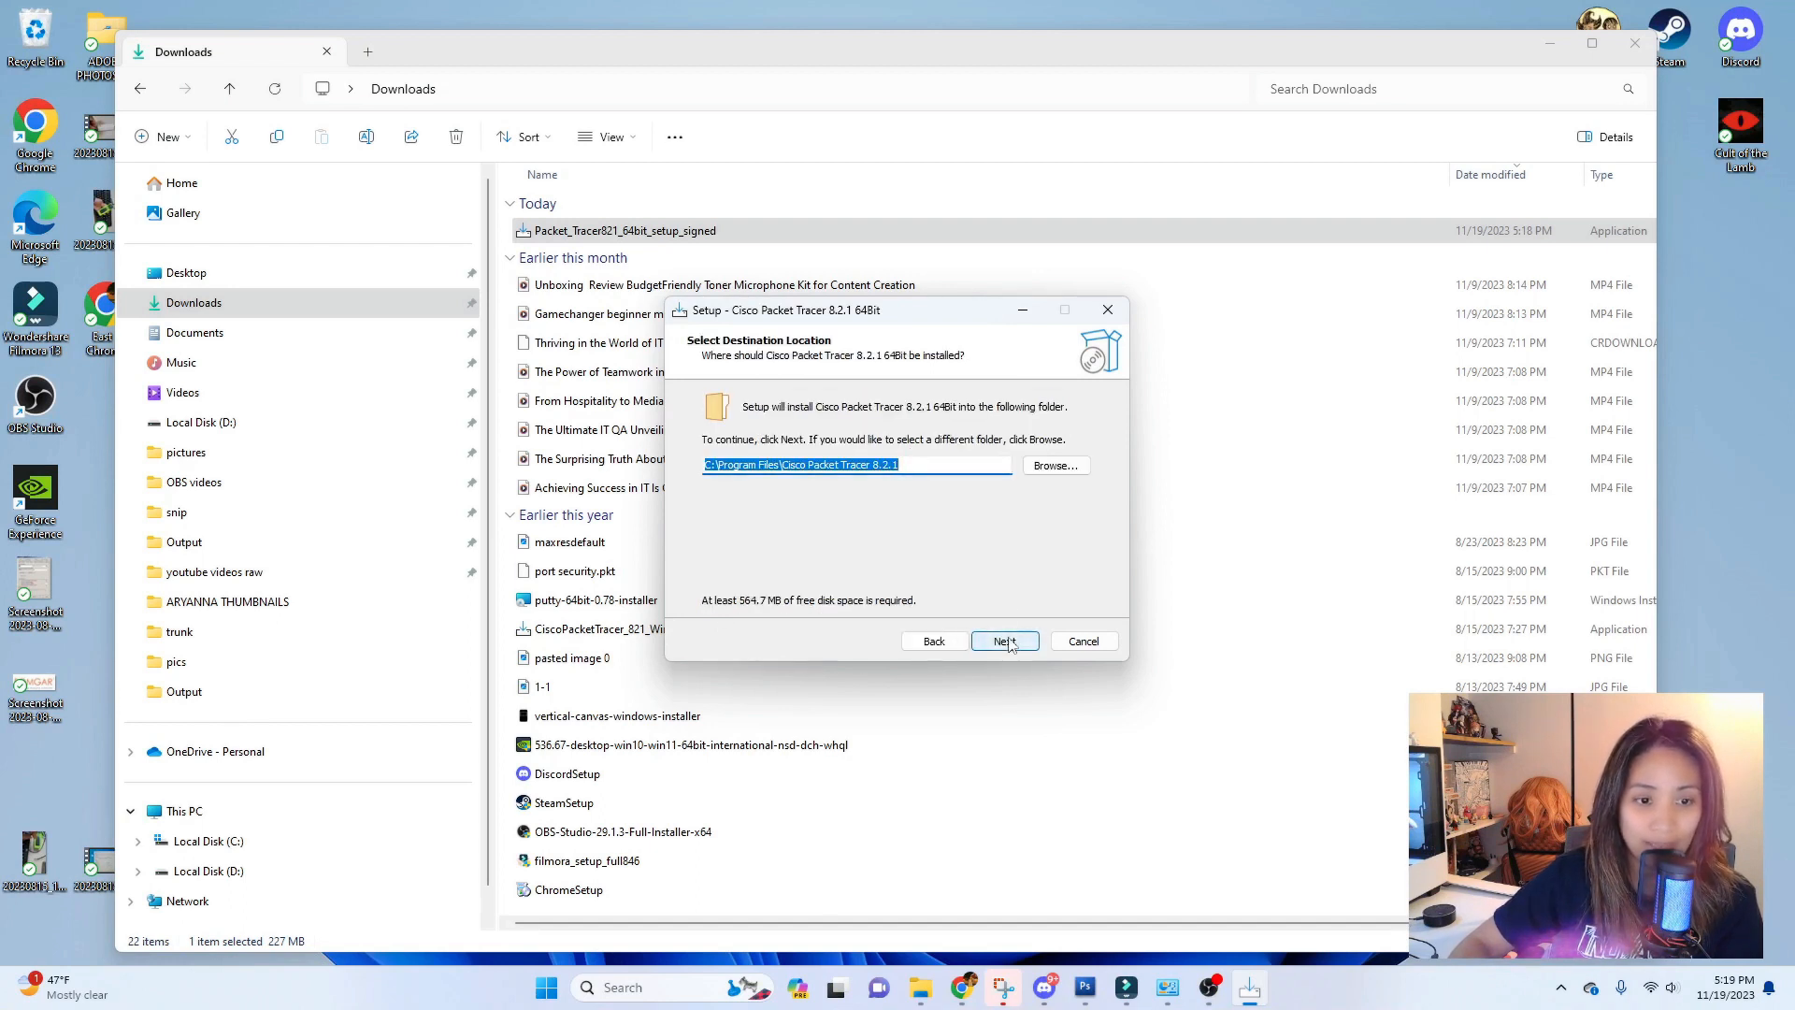
left_click(1005, 641)
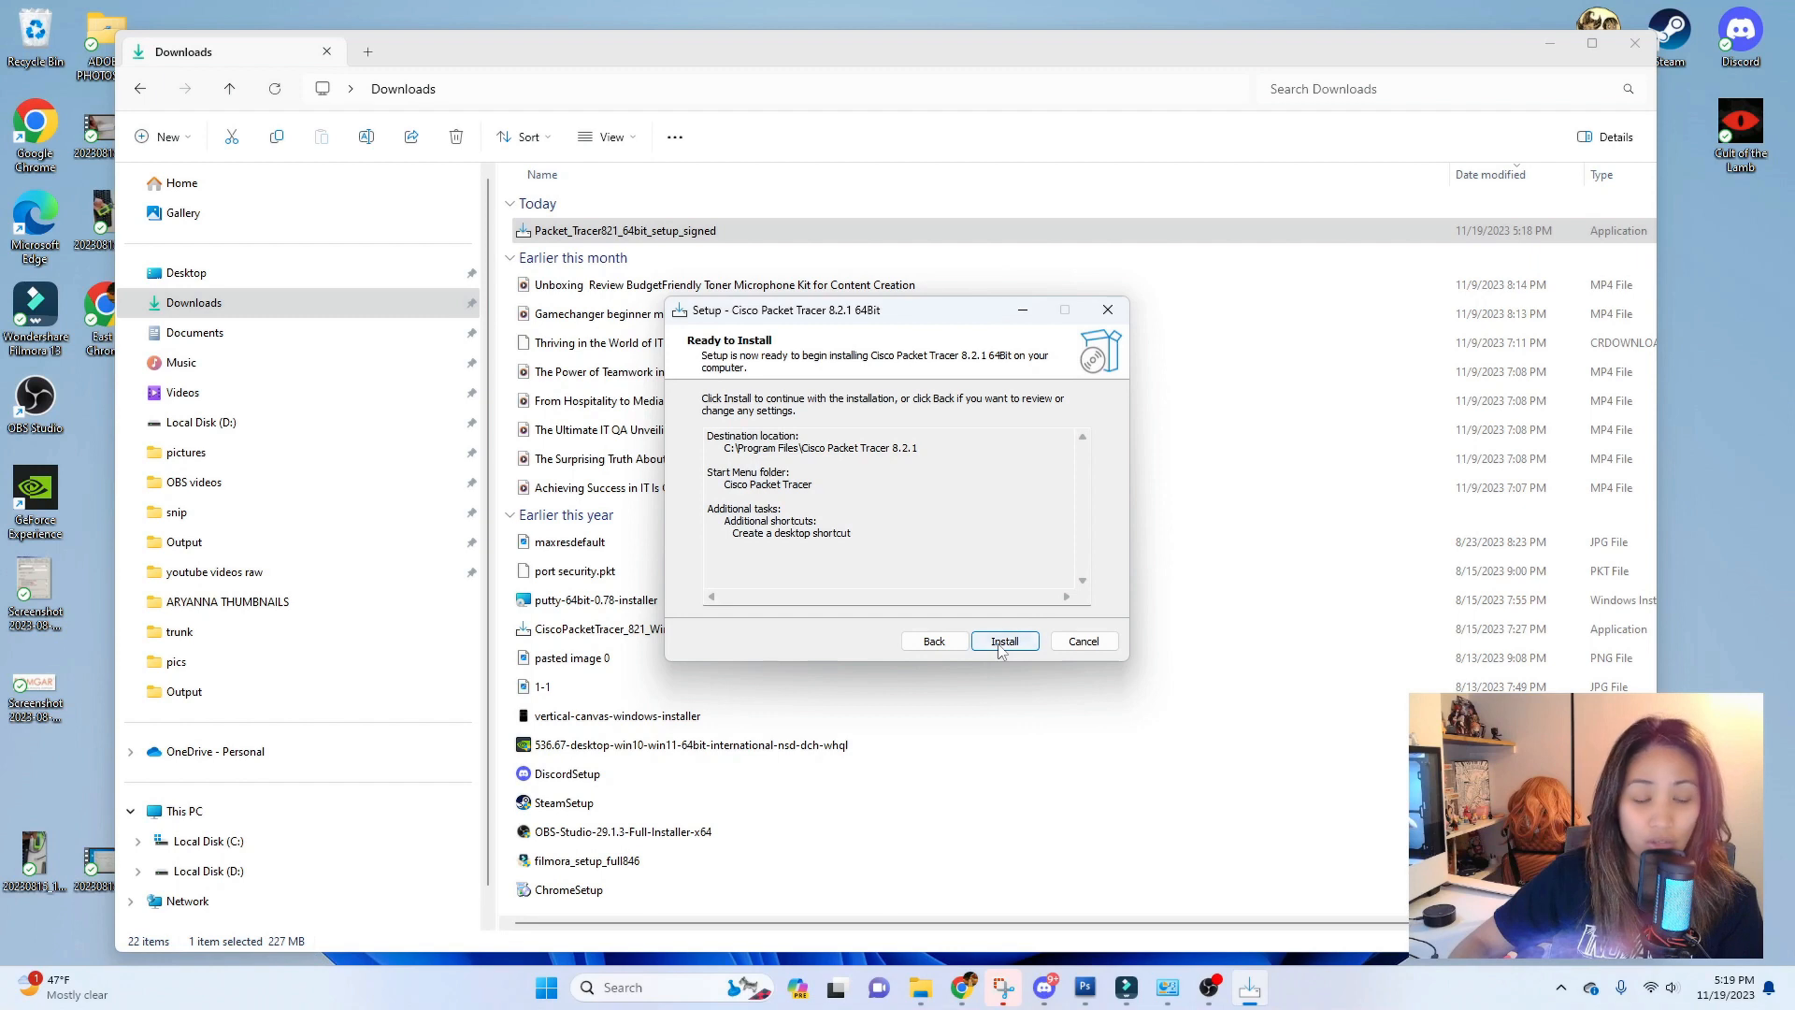
left_click(1002, 641)
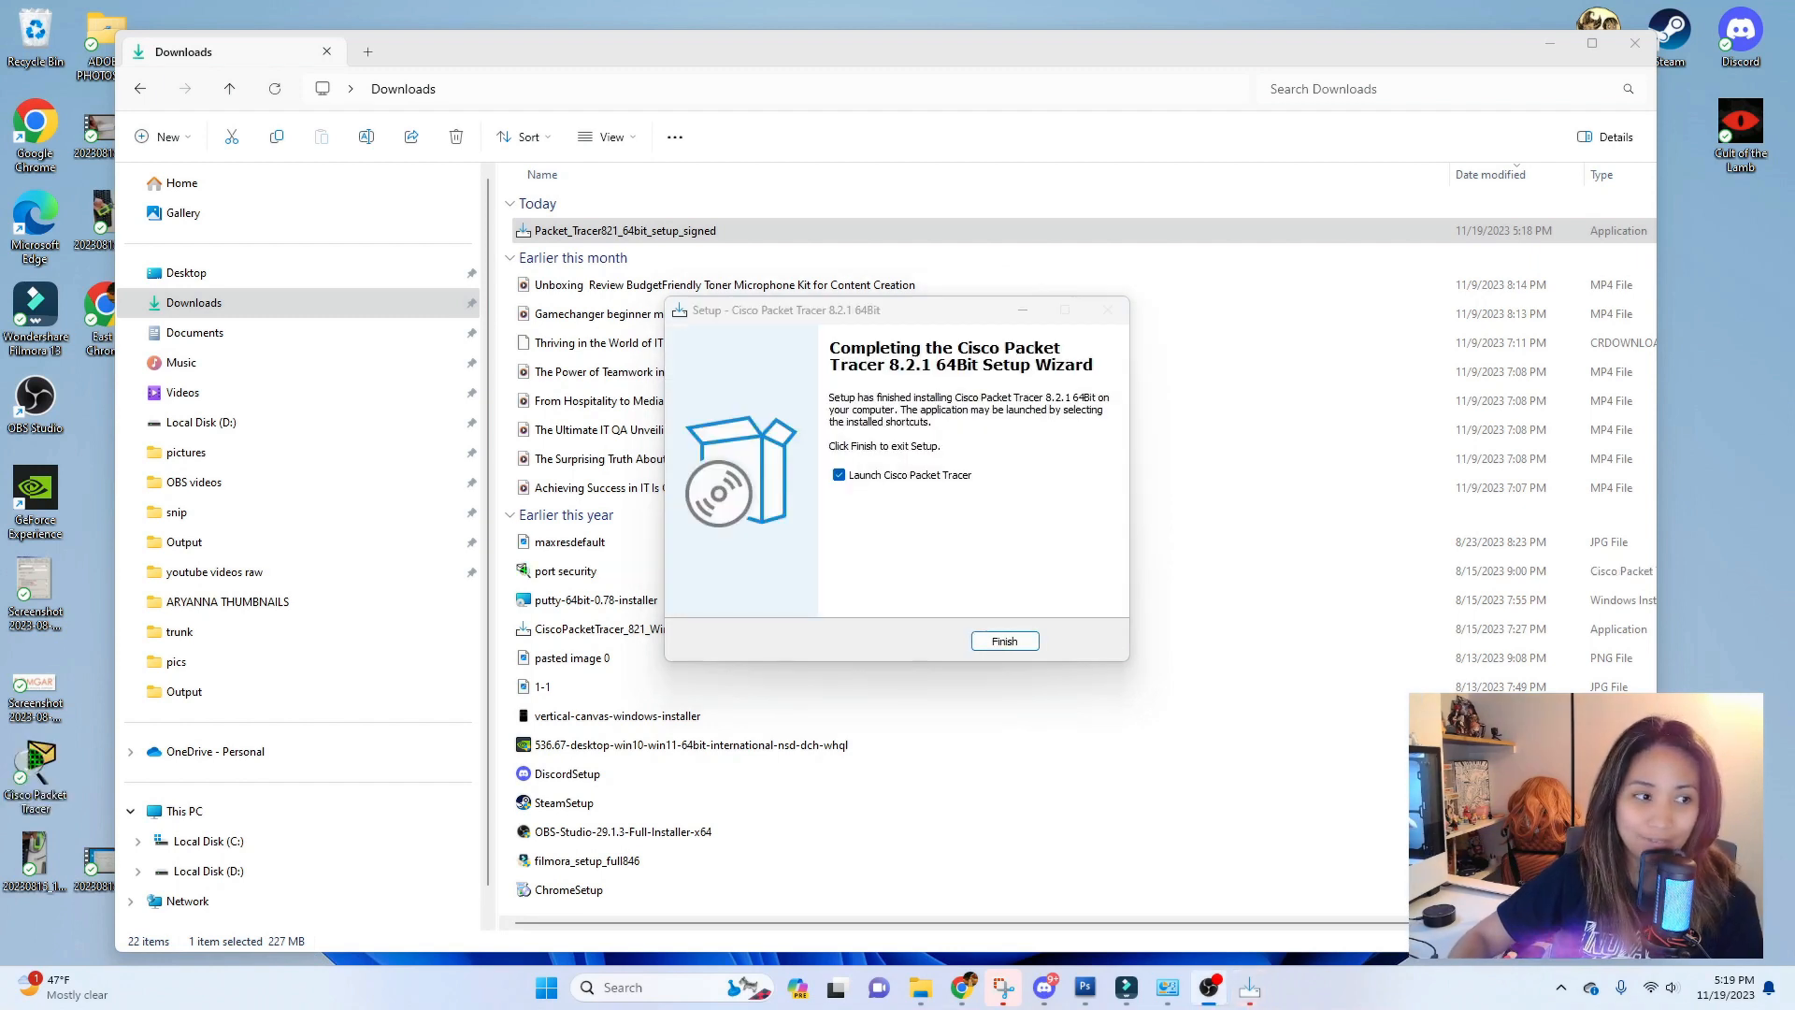
Finish the setup with Launch Cisco Packet Tracer enabled and sign in through Skills For All
left_click(1004, 641)
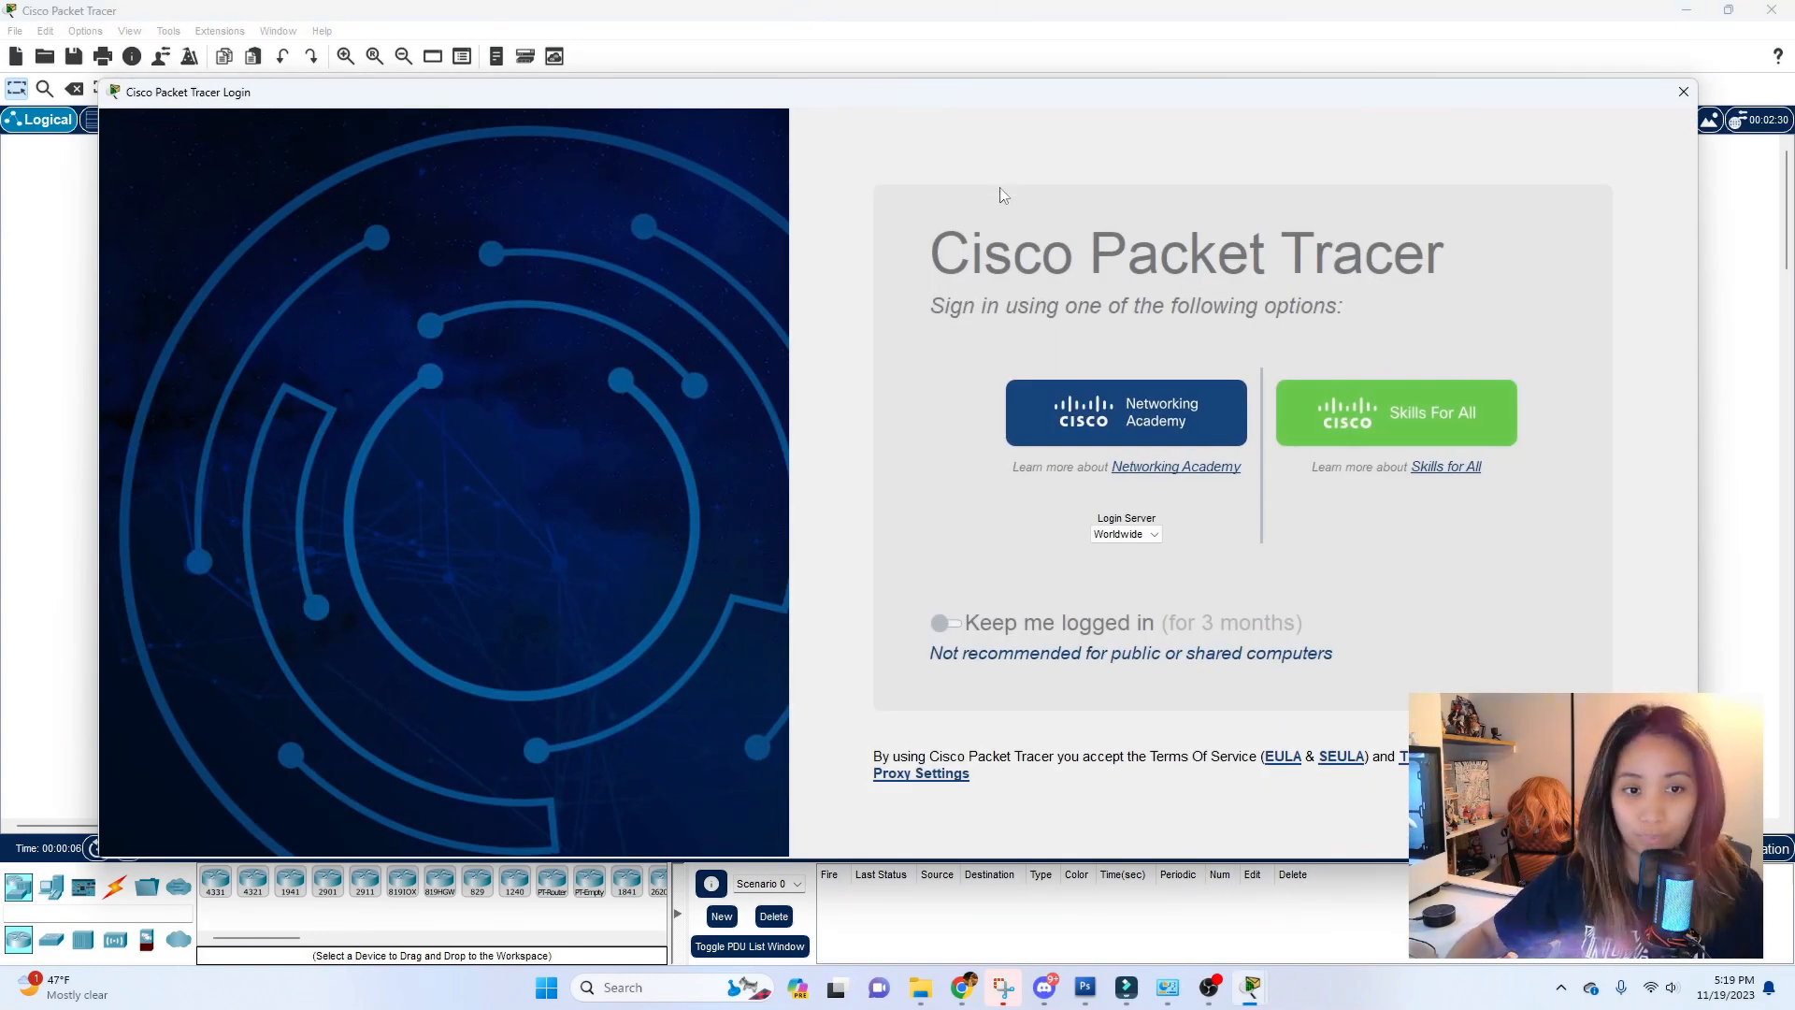
left_click(1428, 428)
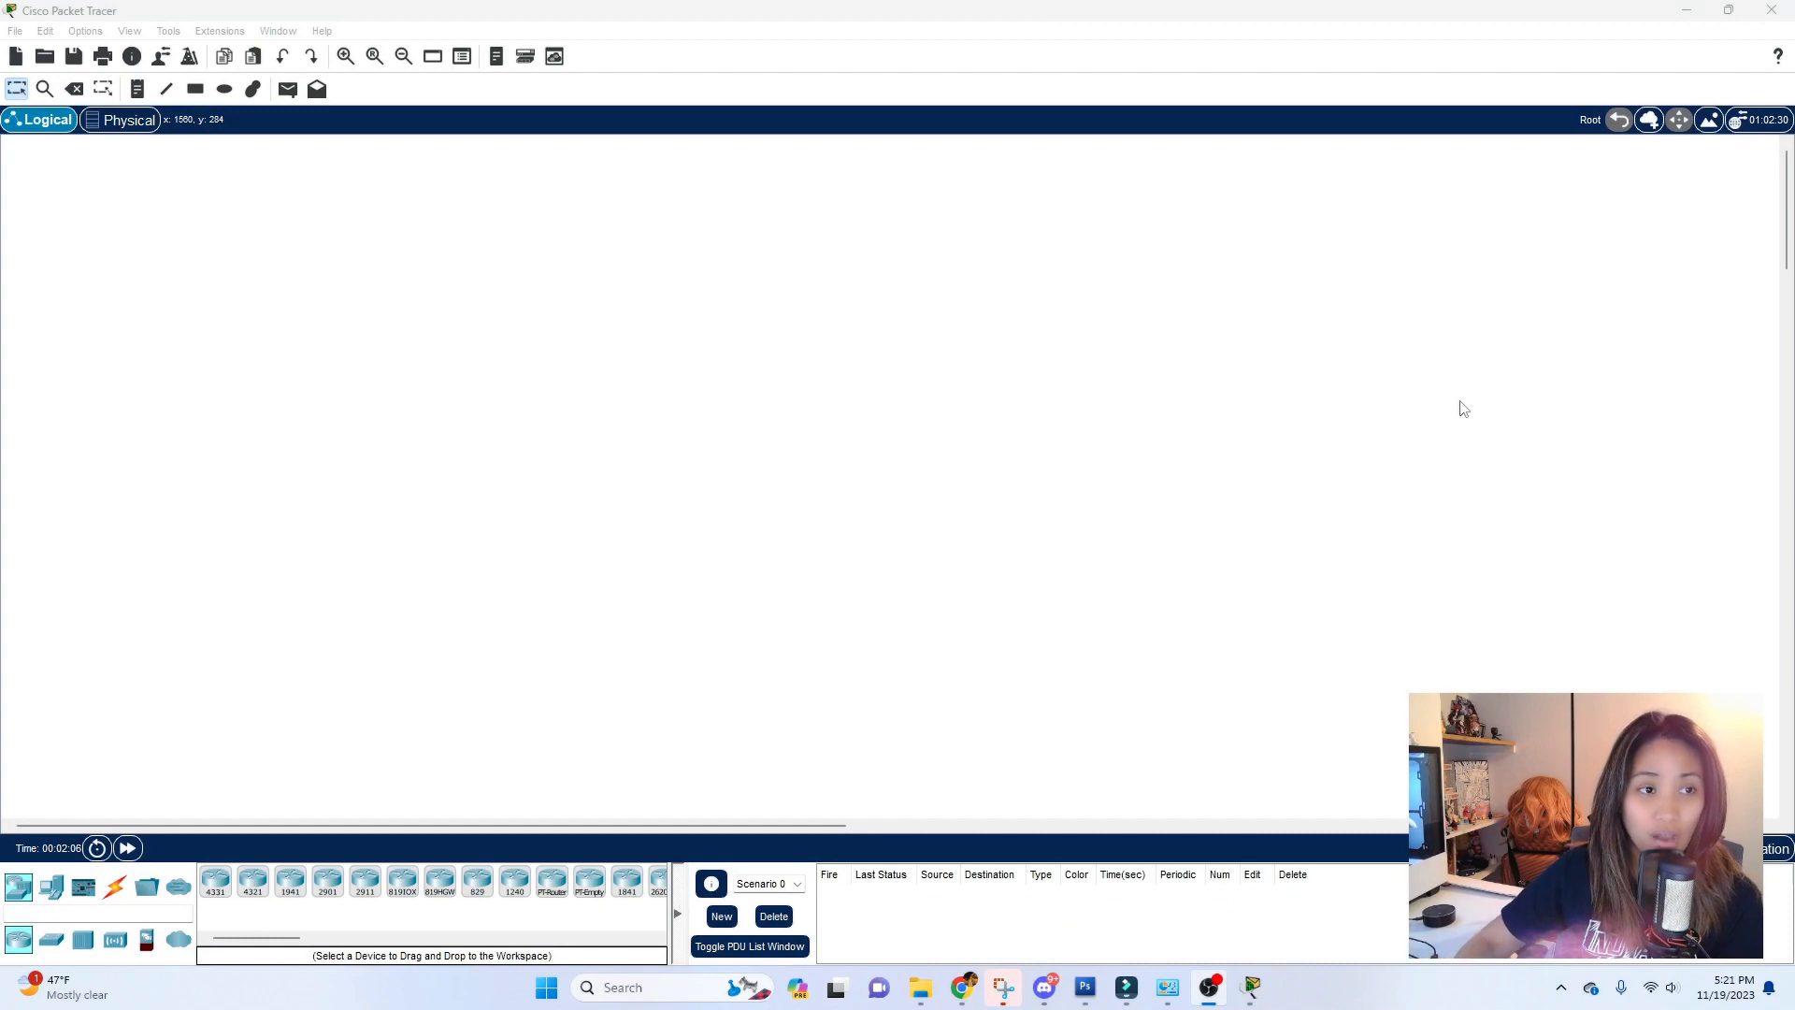
left_click(426, 9)
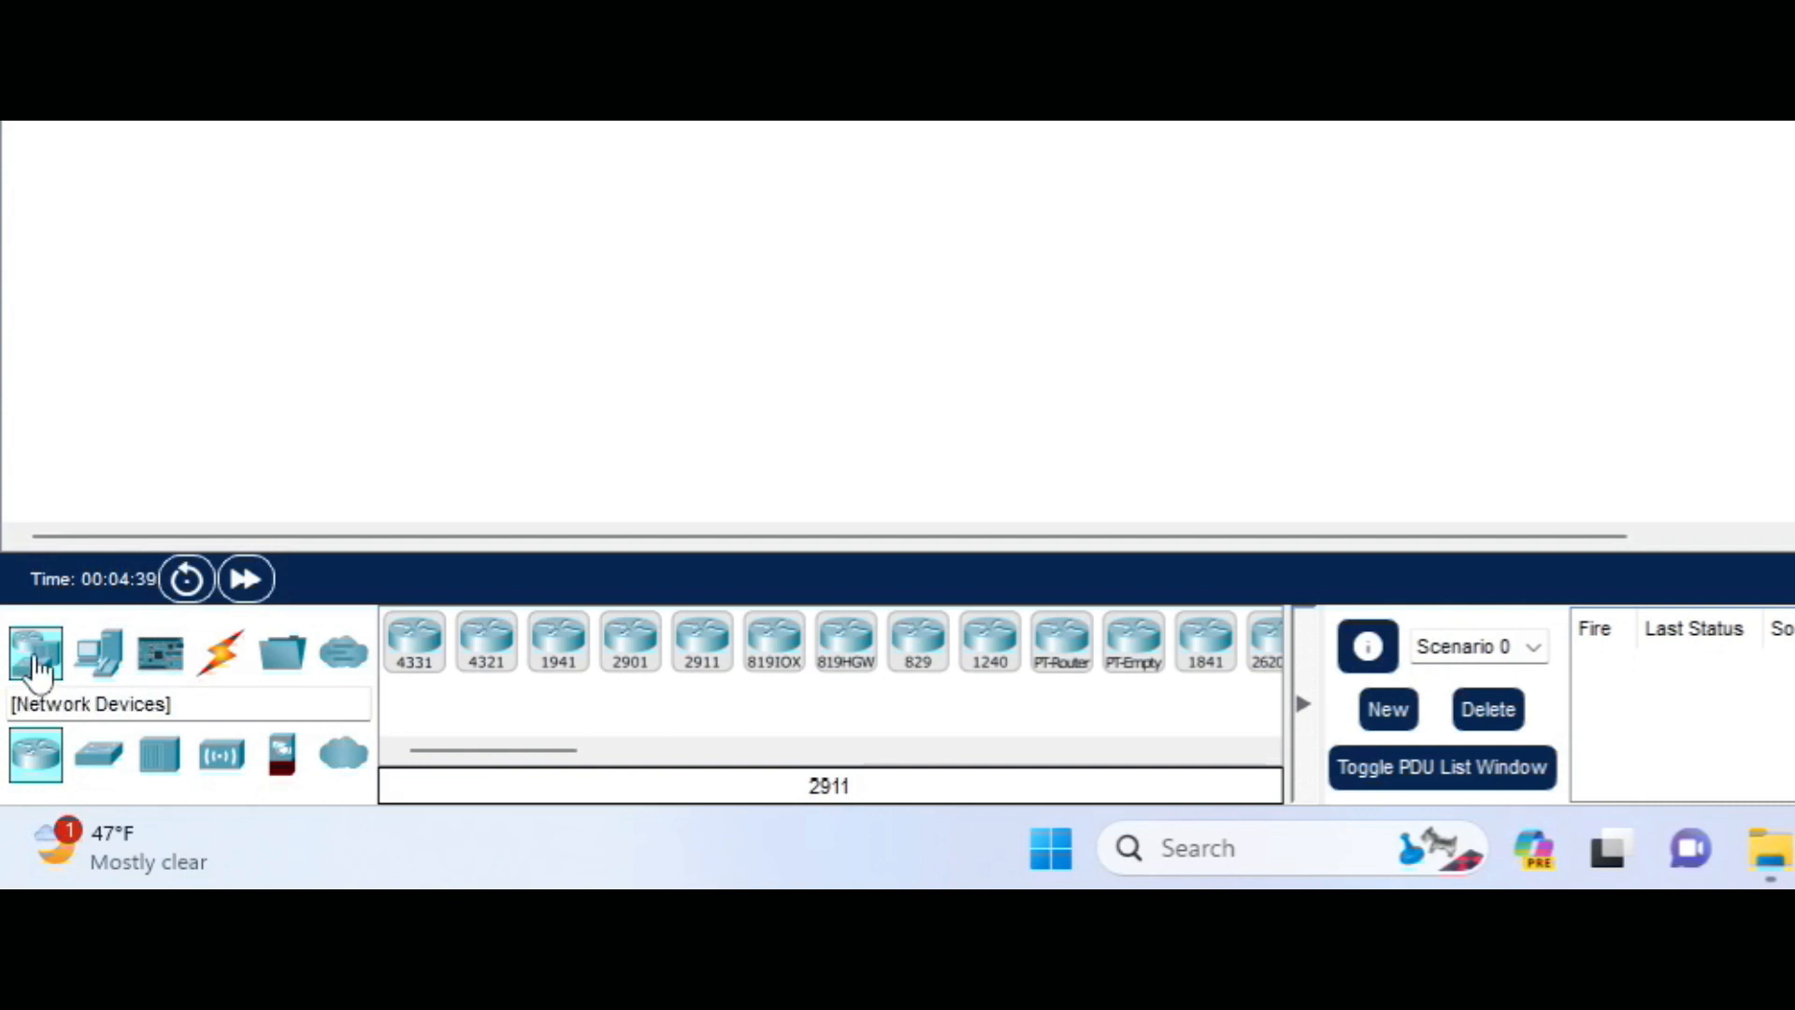
Browse the available switches, end devices and connection types in the device selection area
left_click(99, 757)
left_click(93, 660)
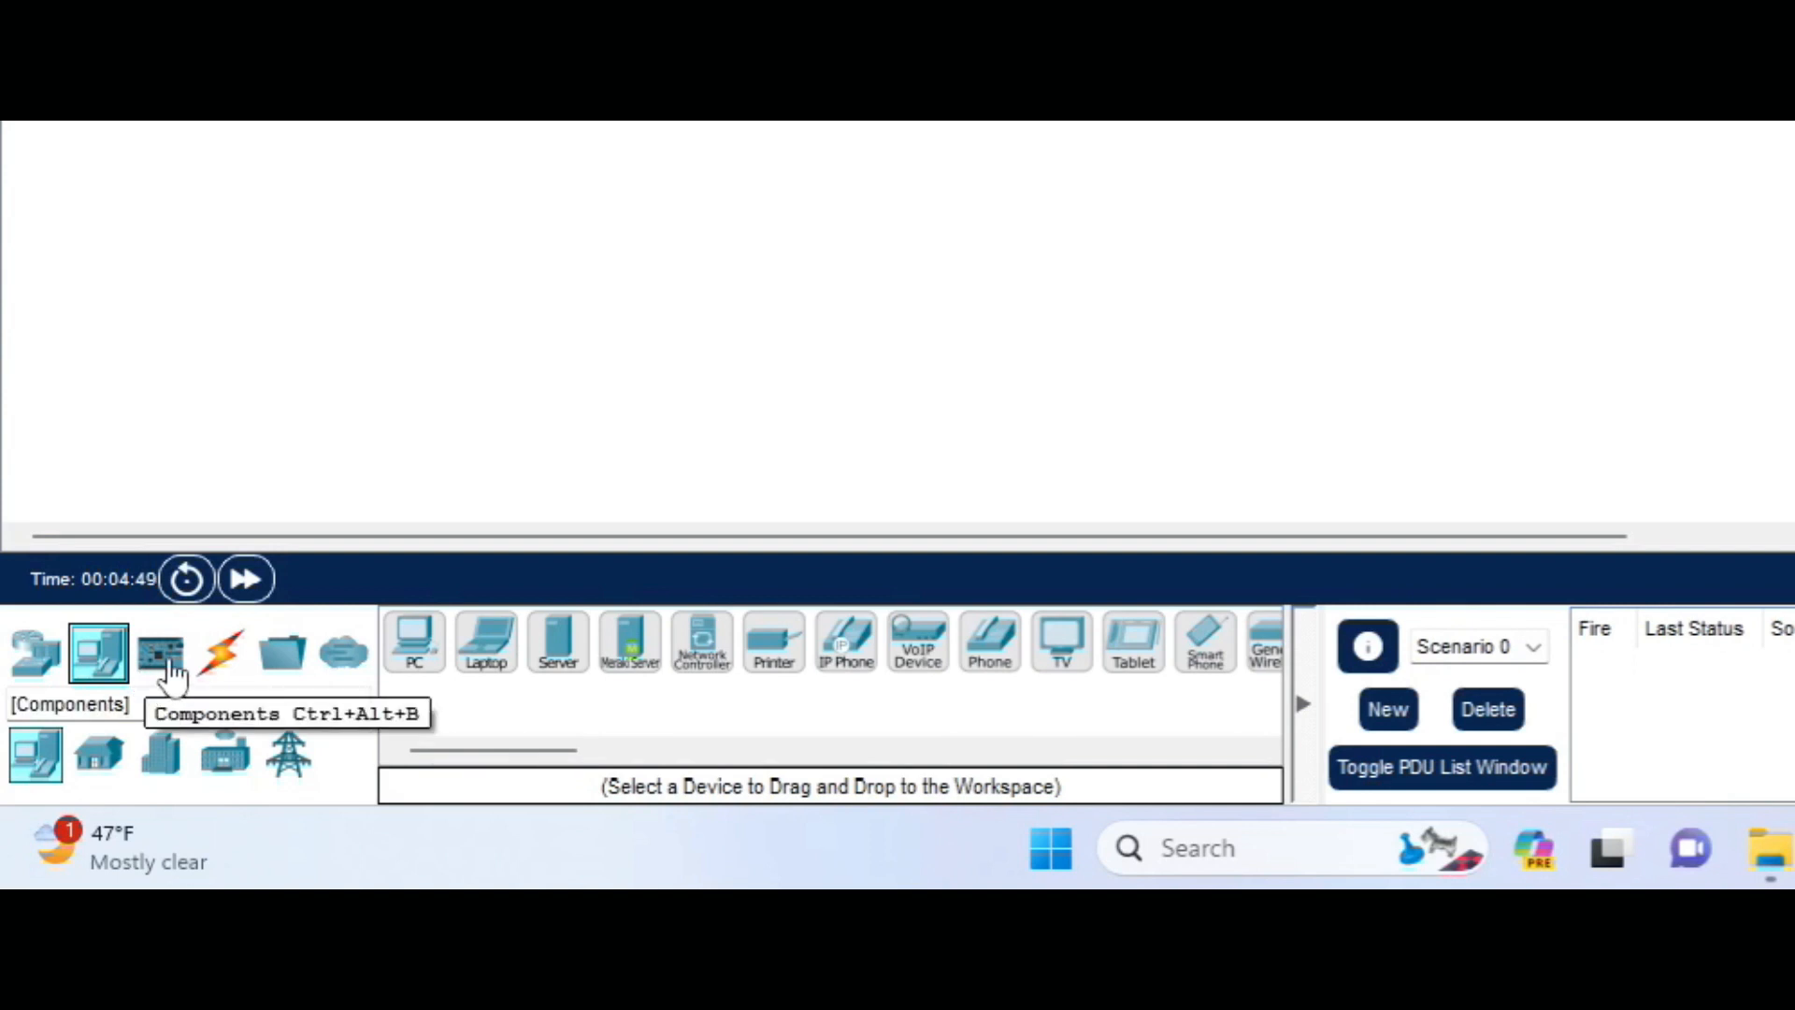
left_click(221, 666)
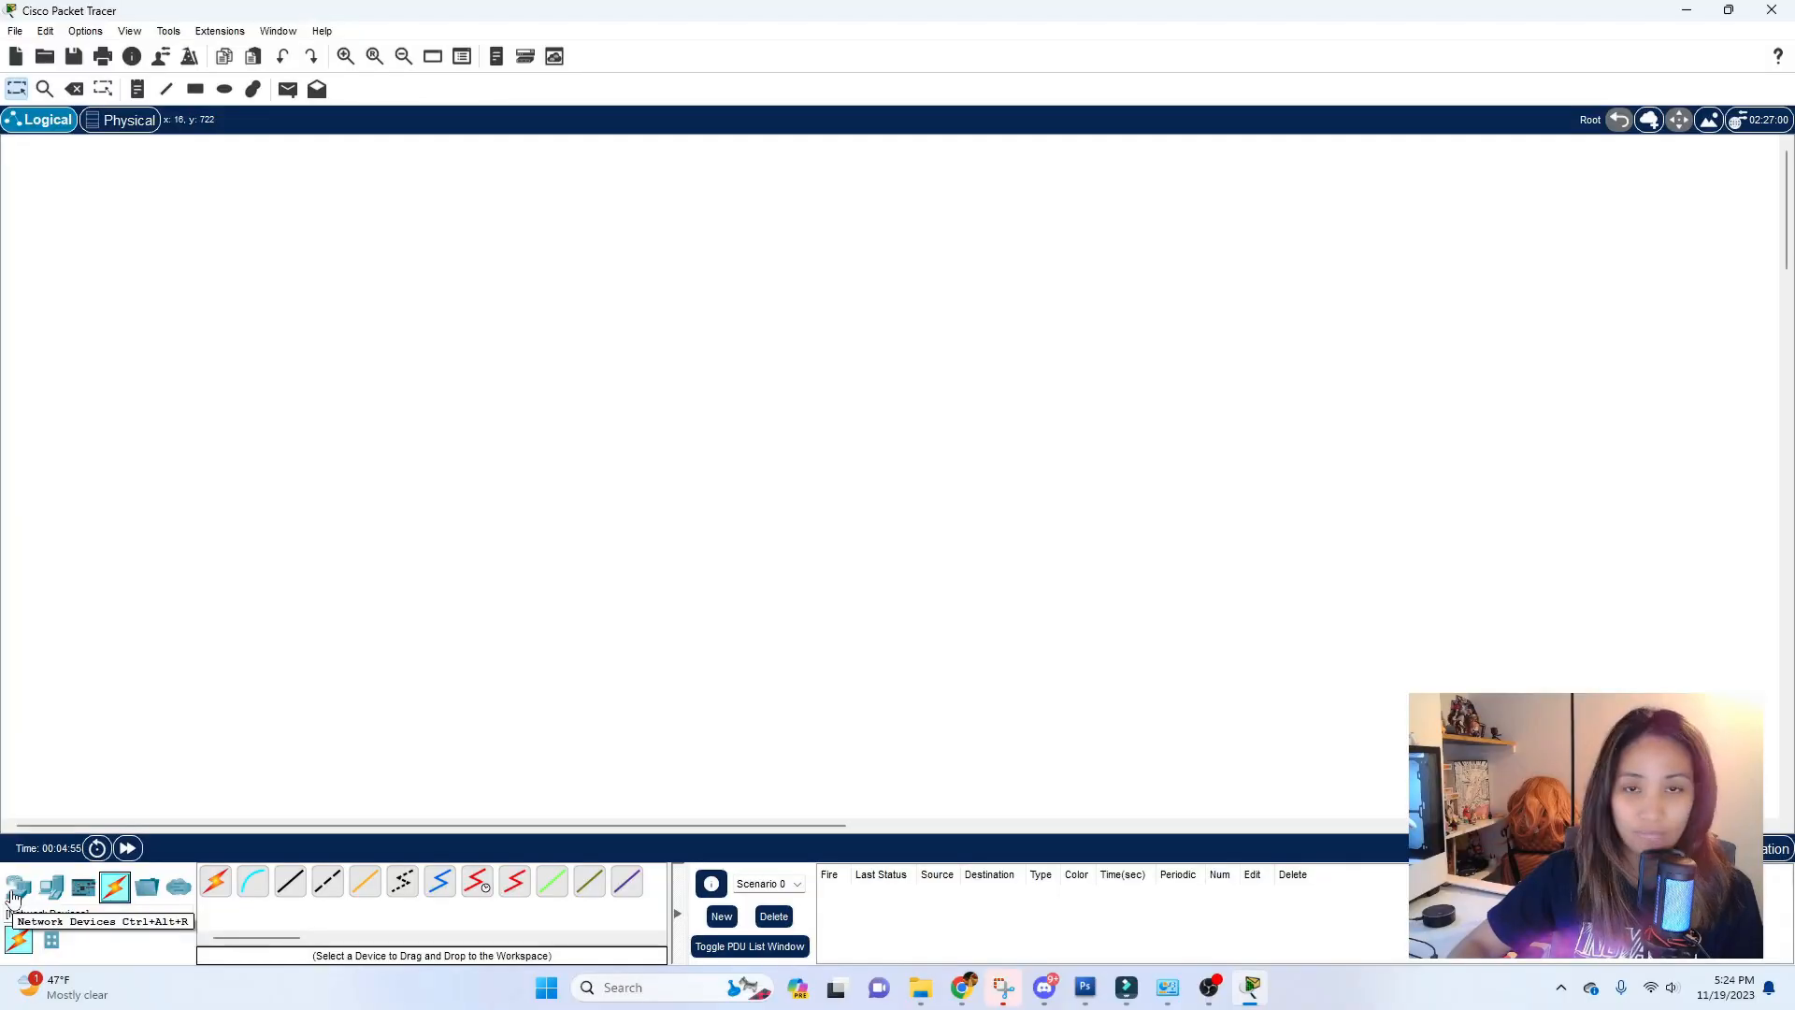
Place a 2960 switch in the upper middle of the logical workspace
left_click(33, 654)
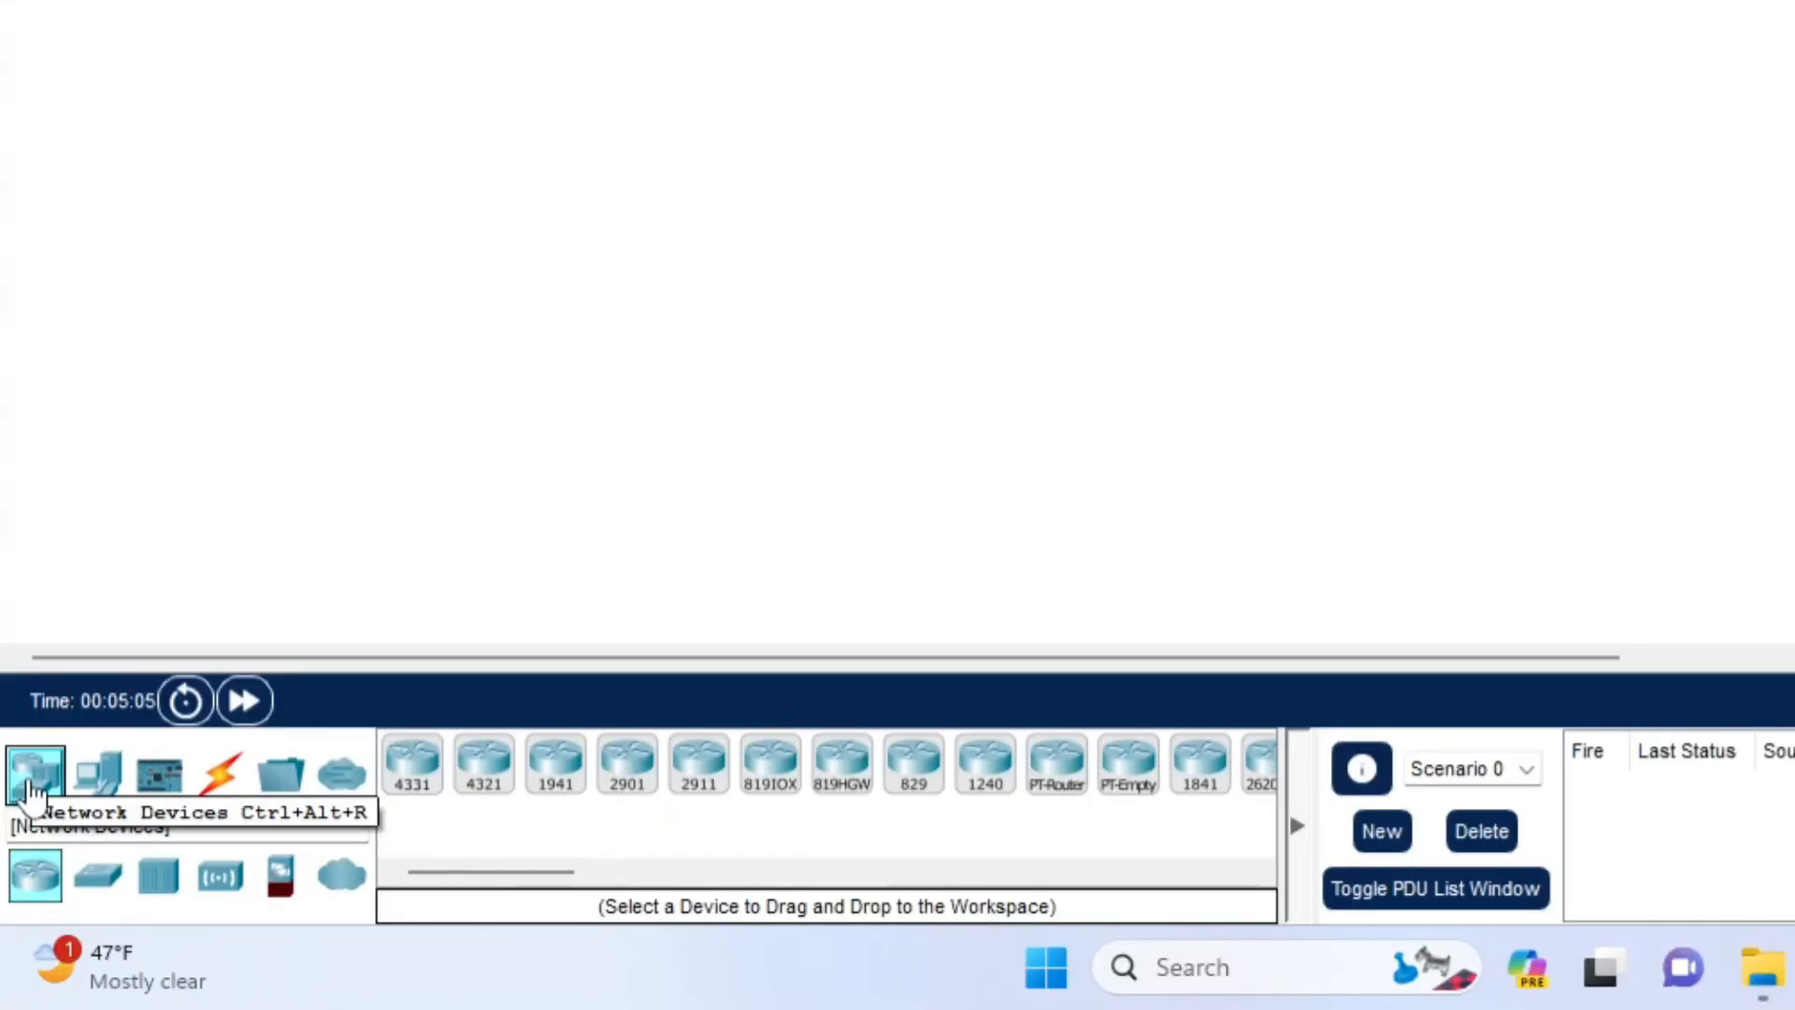
left_click(98, 876)
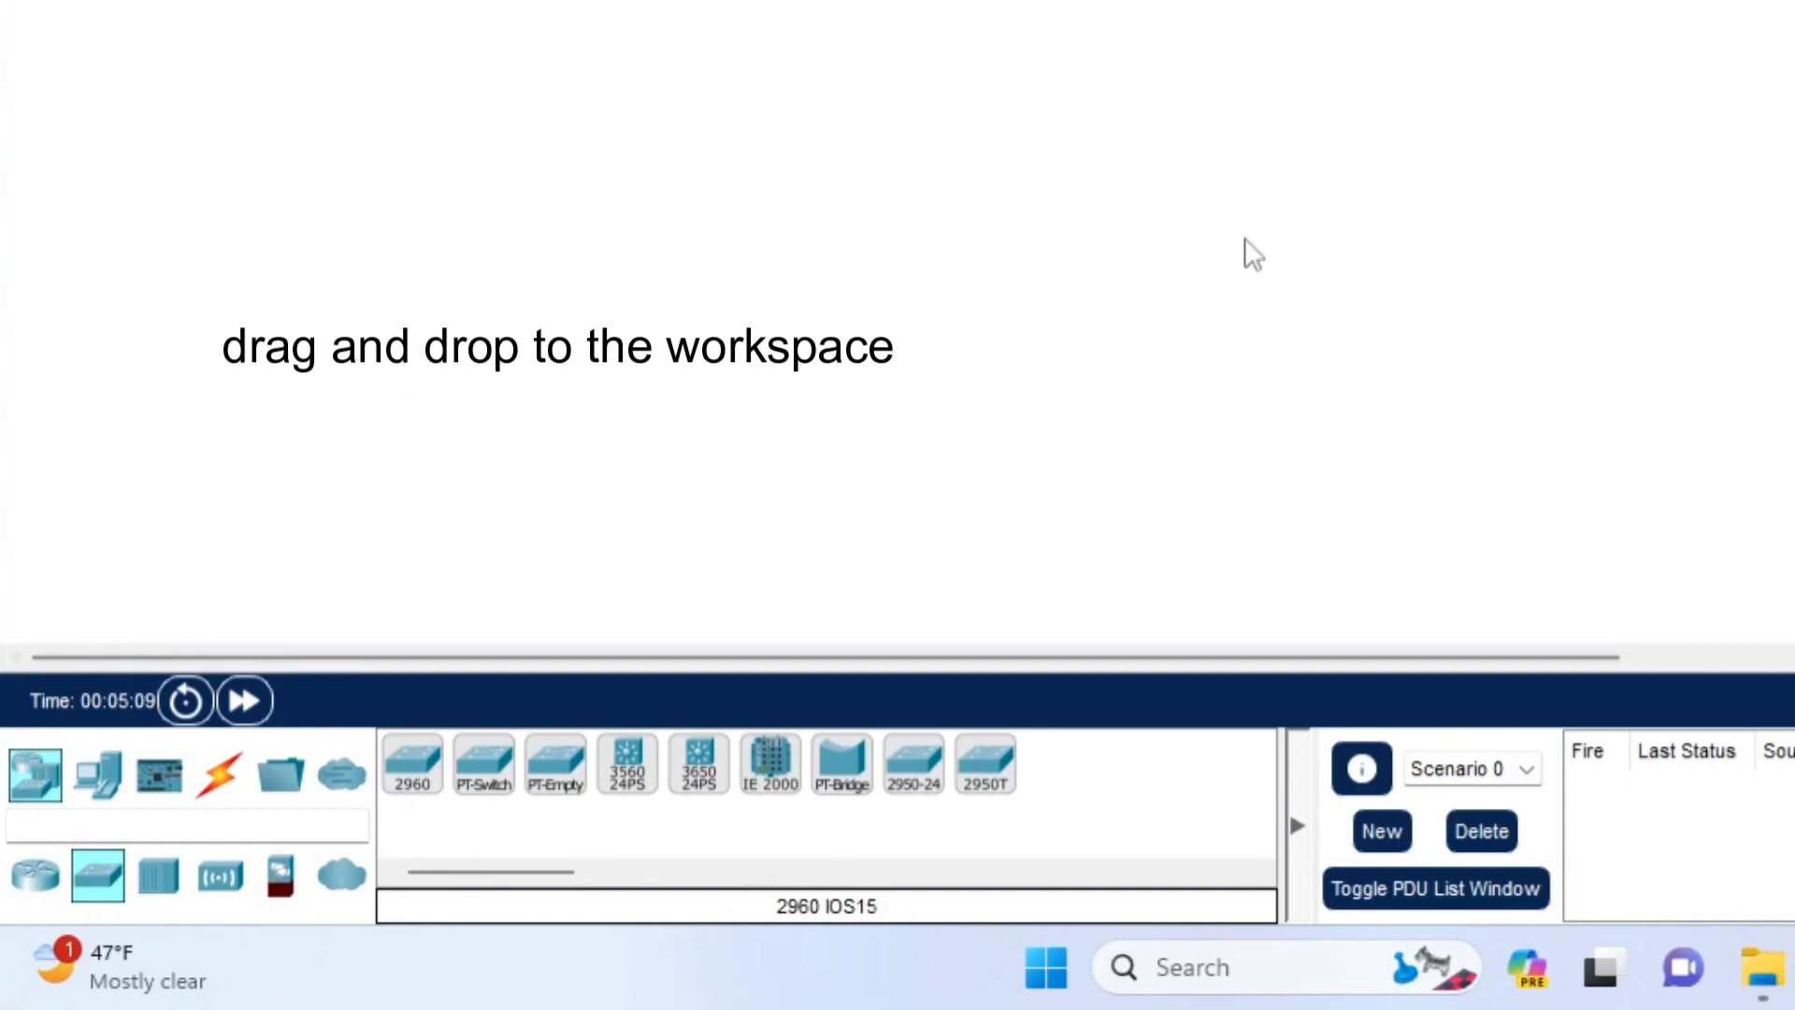
left_click(402, 782)
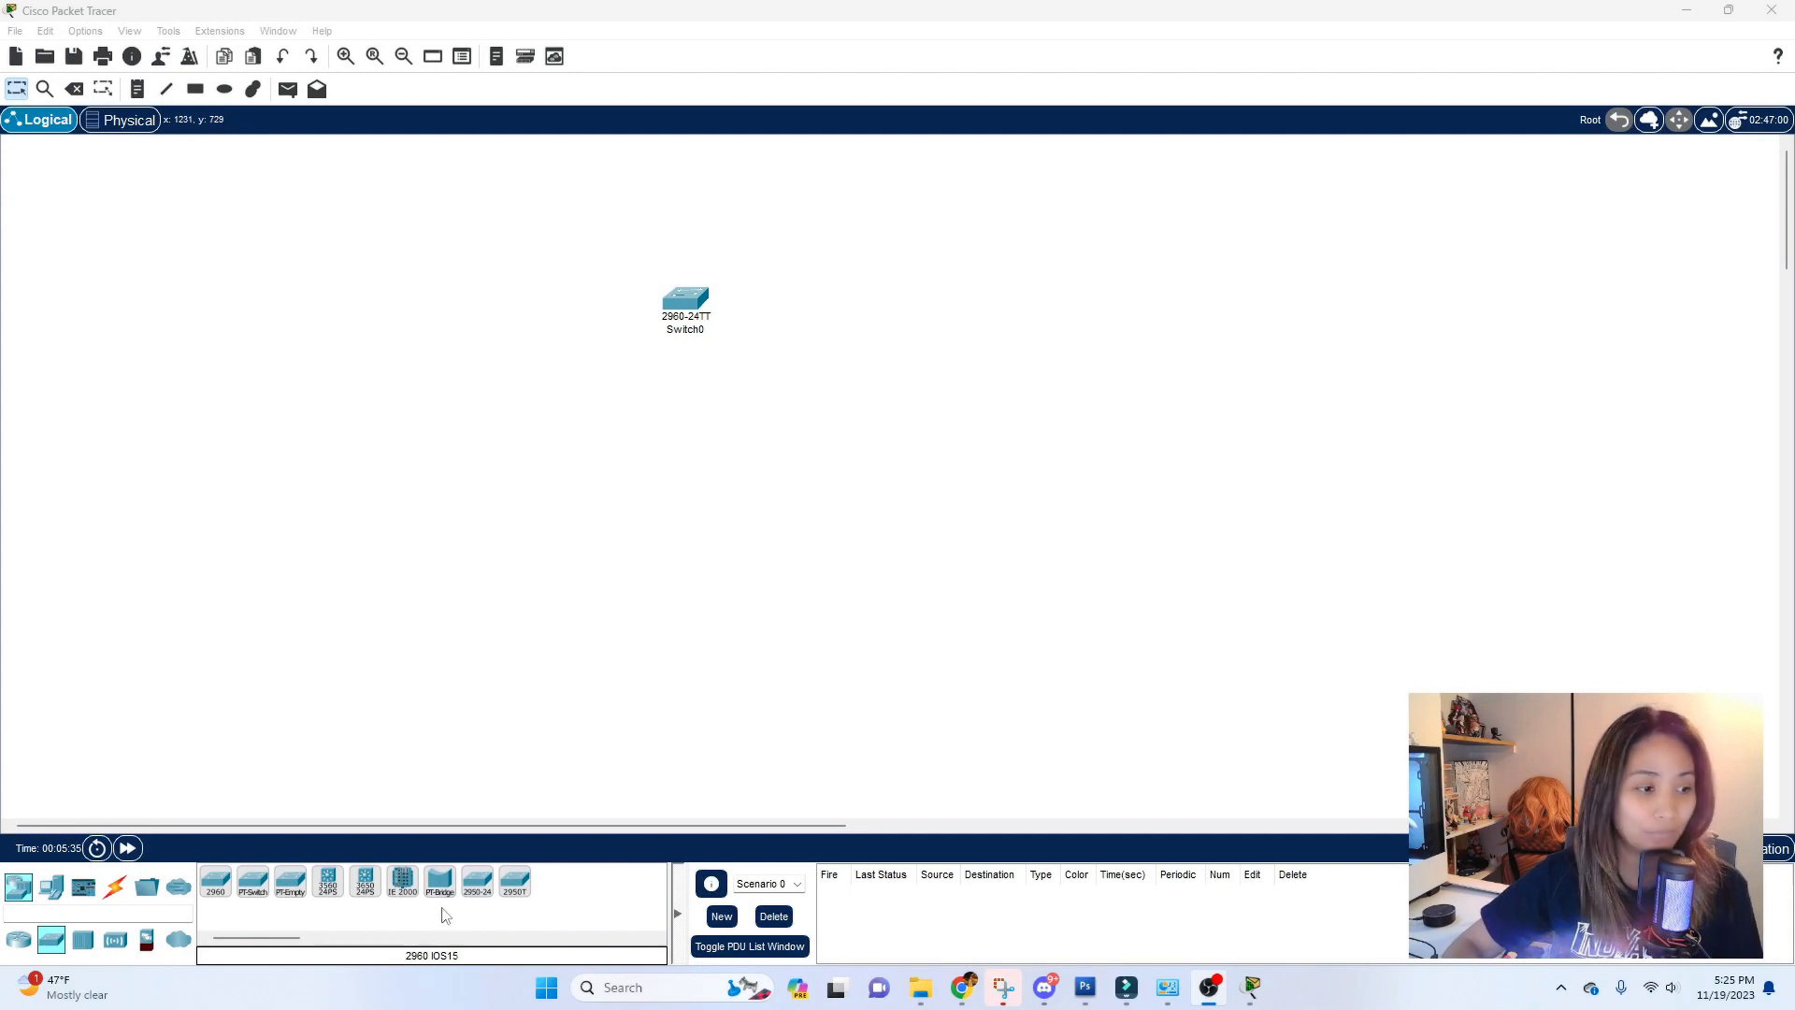
Place two PC end devices below the switch, one on each side, and align them at the same height
left_click(53, 888)
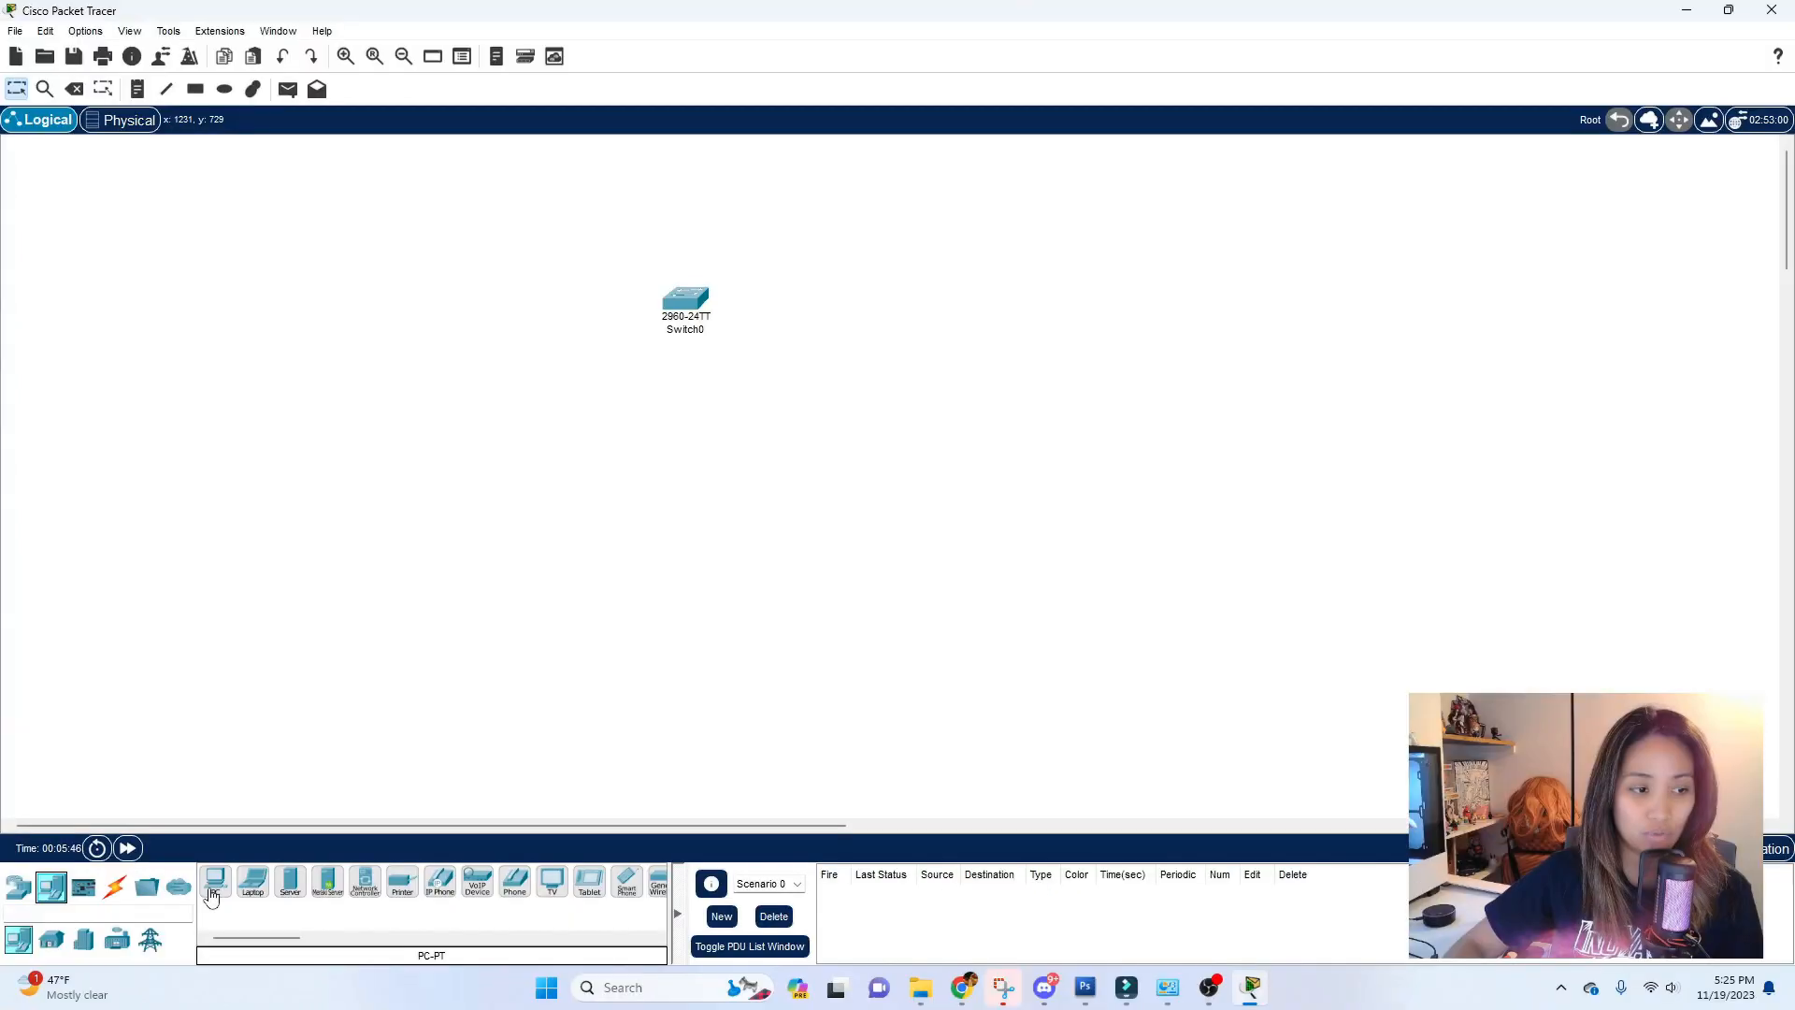
left_click_drag(212, 898, 286, 737)
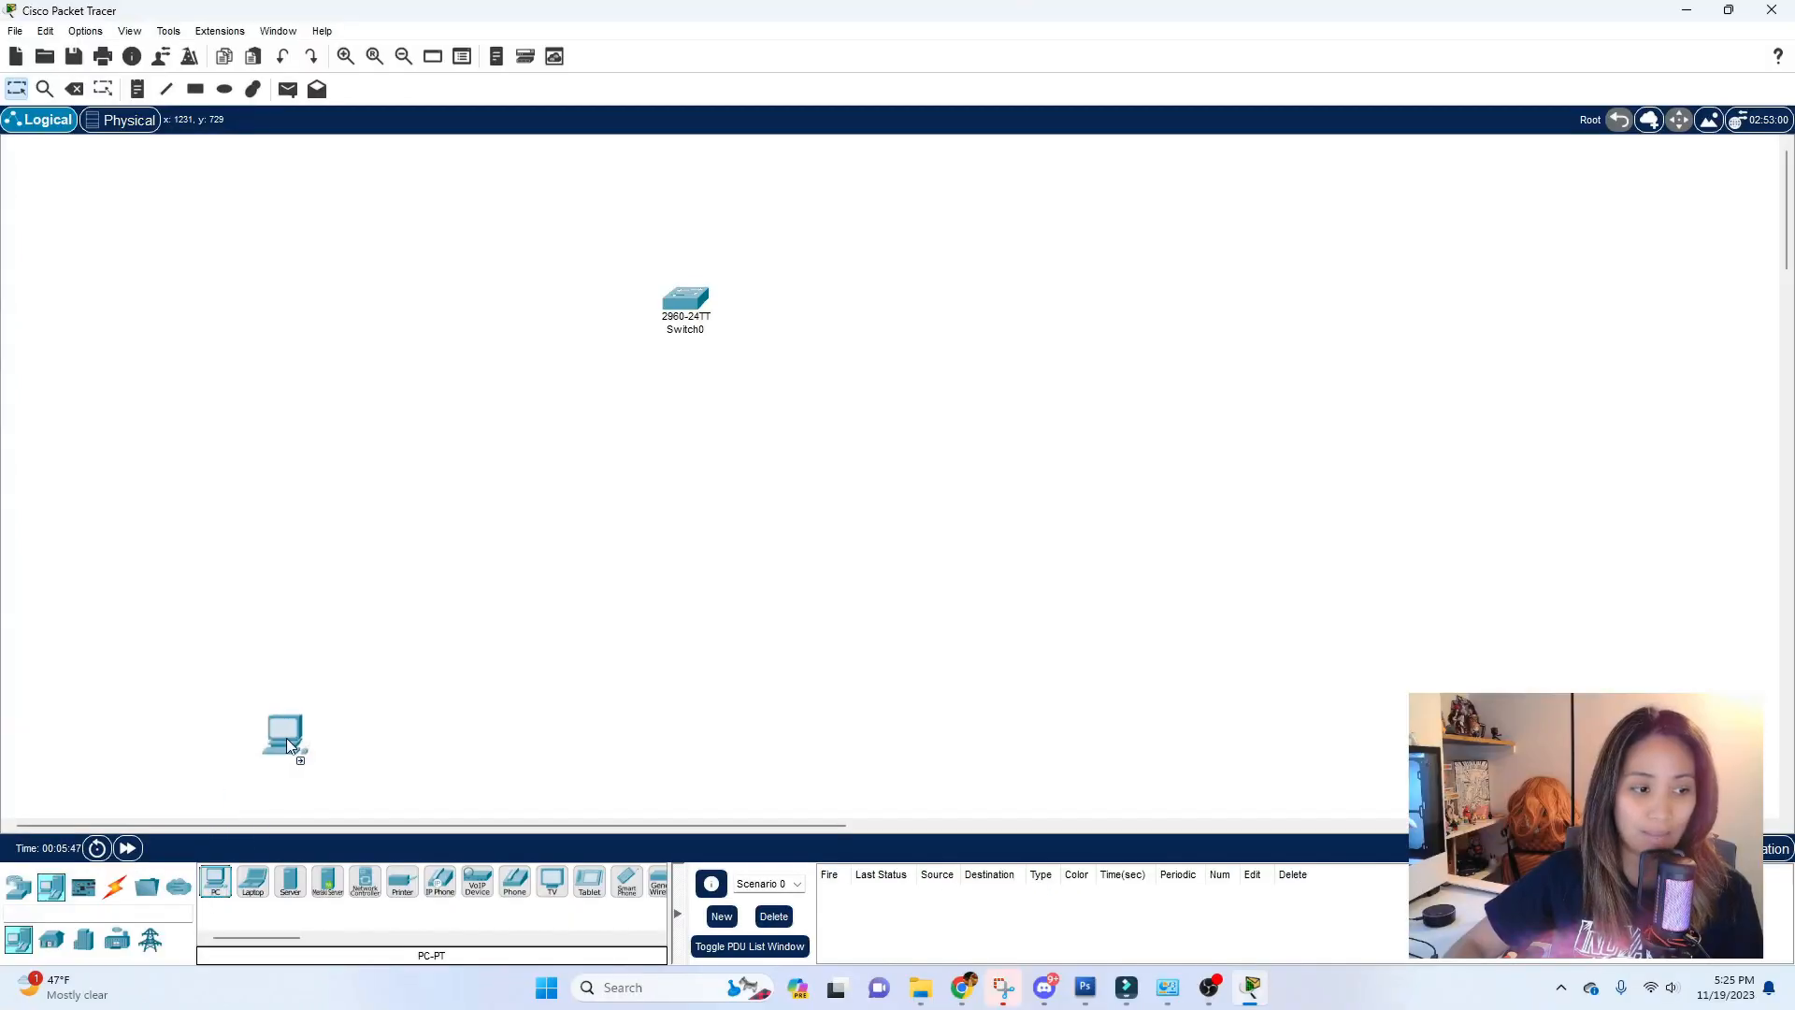
left_click_drag(559, 454, 550, 458)
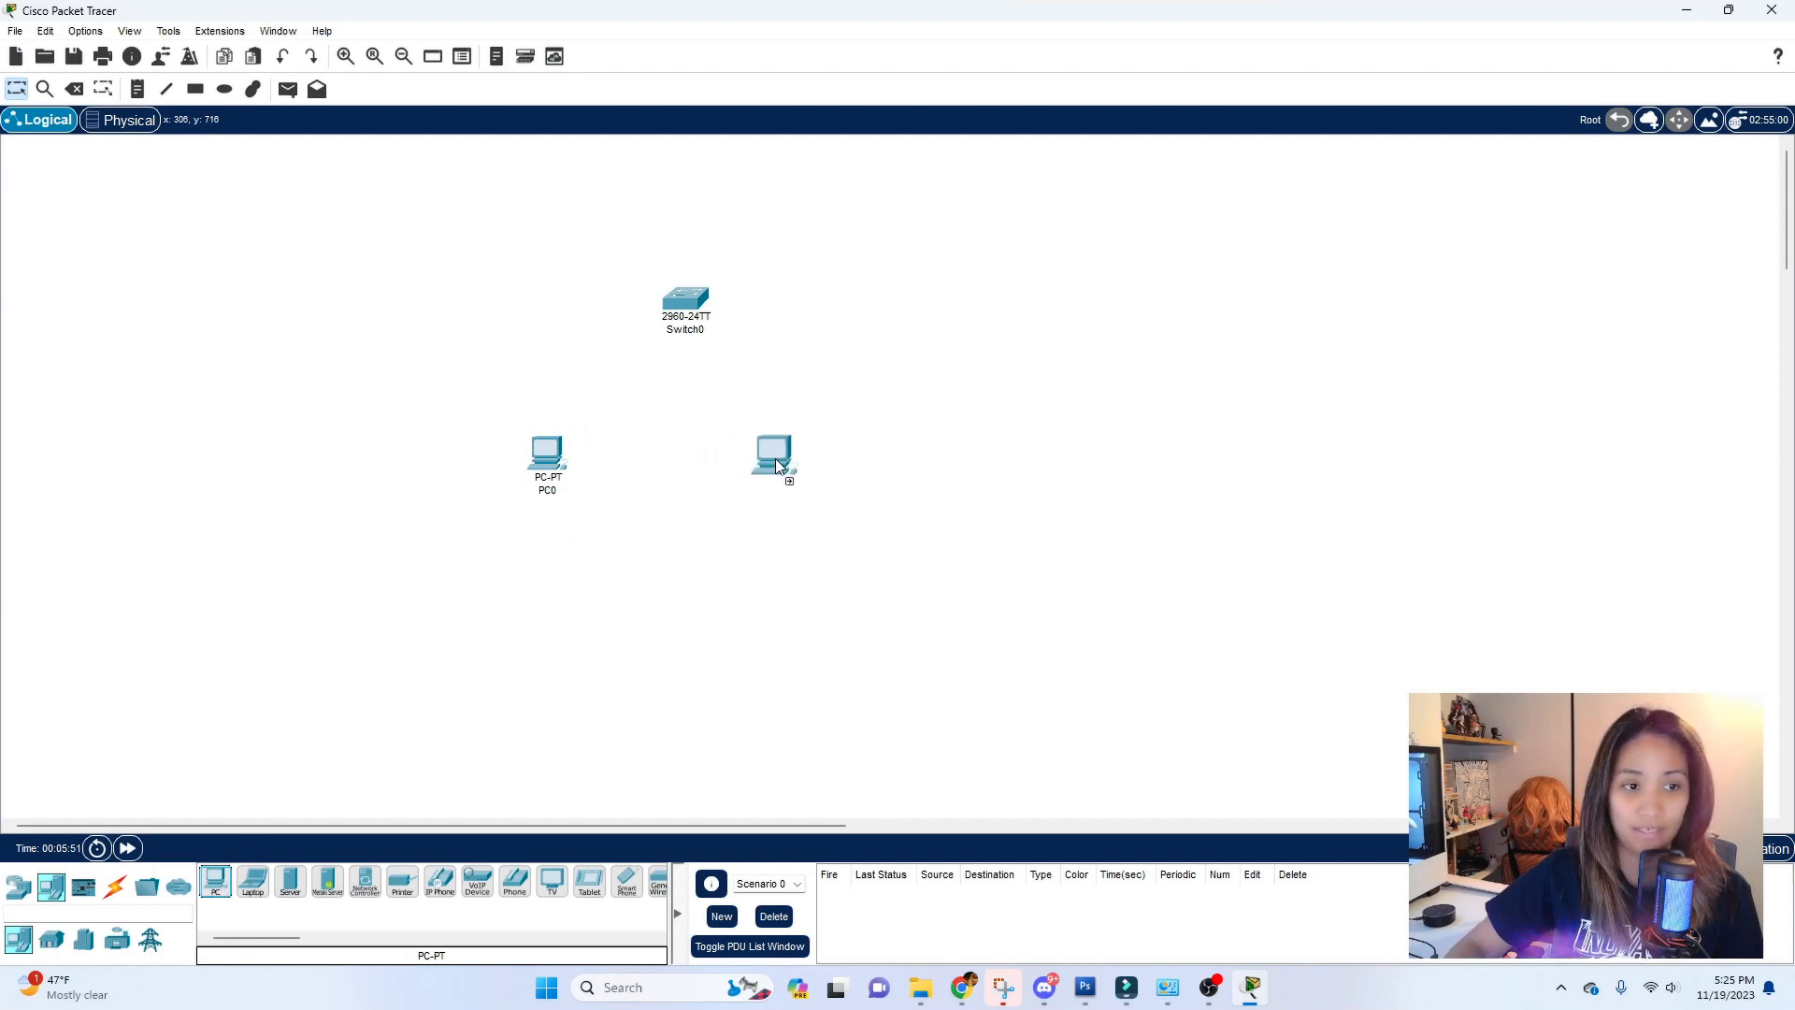
left_click(808, 464)
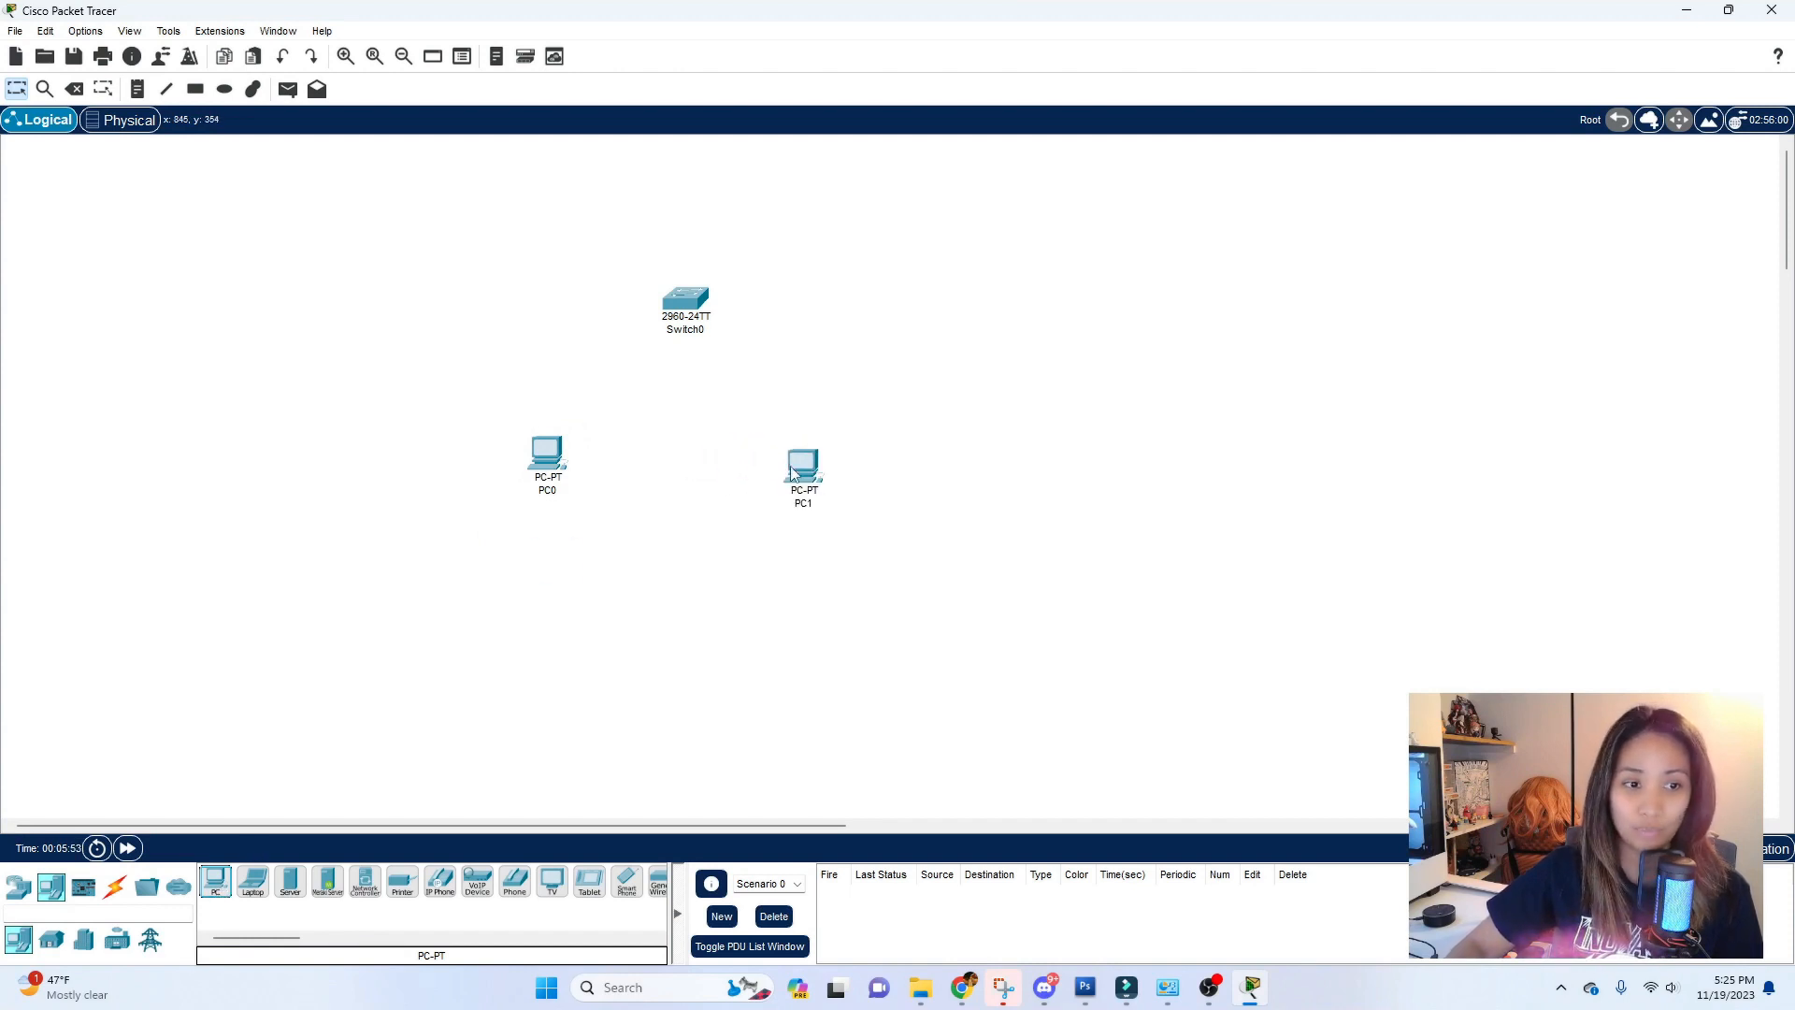
left_click_drag(807, 468, 801, 455)
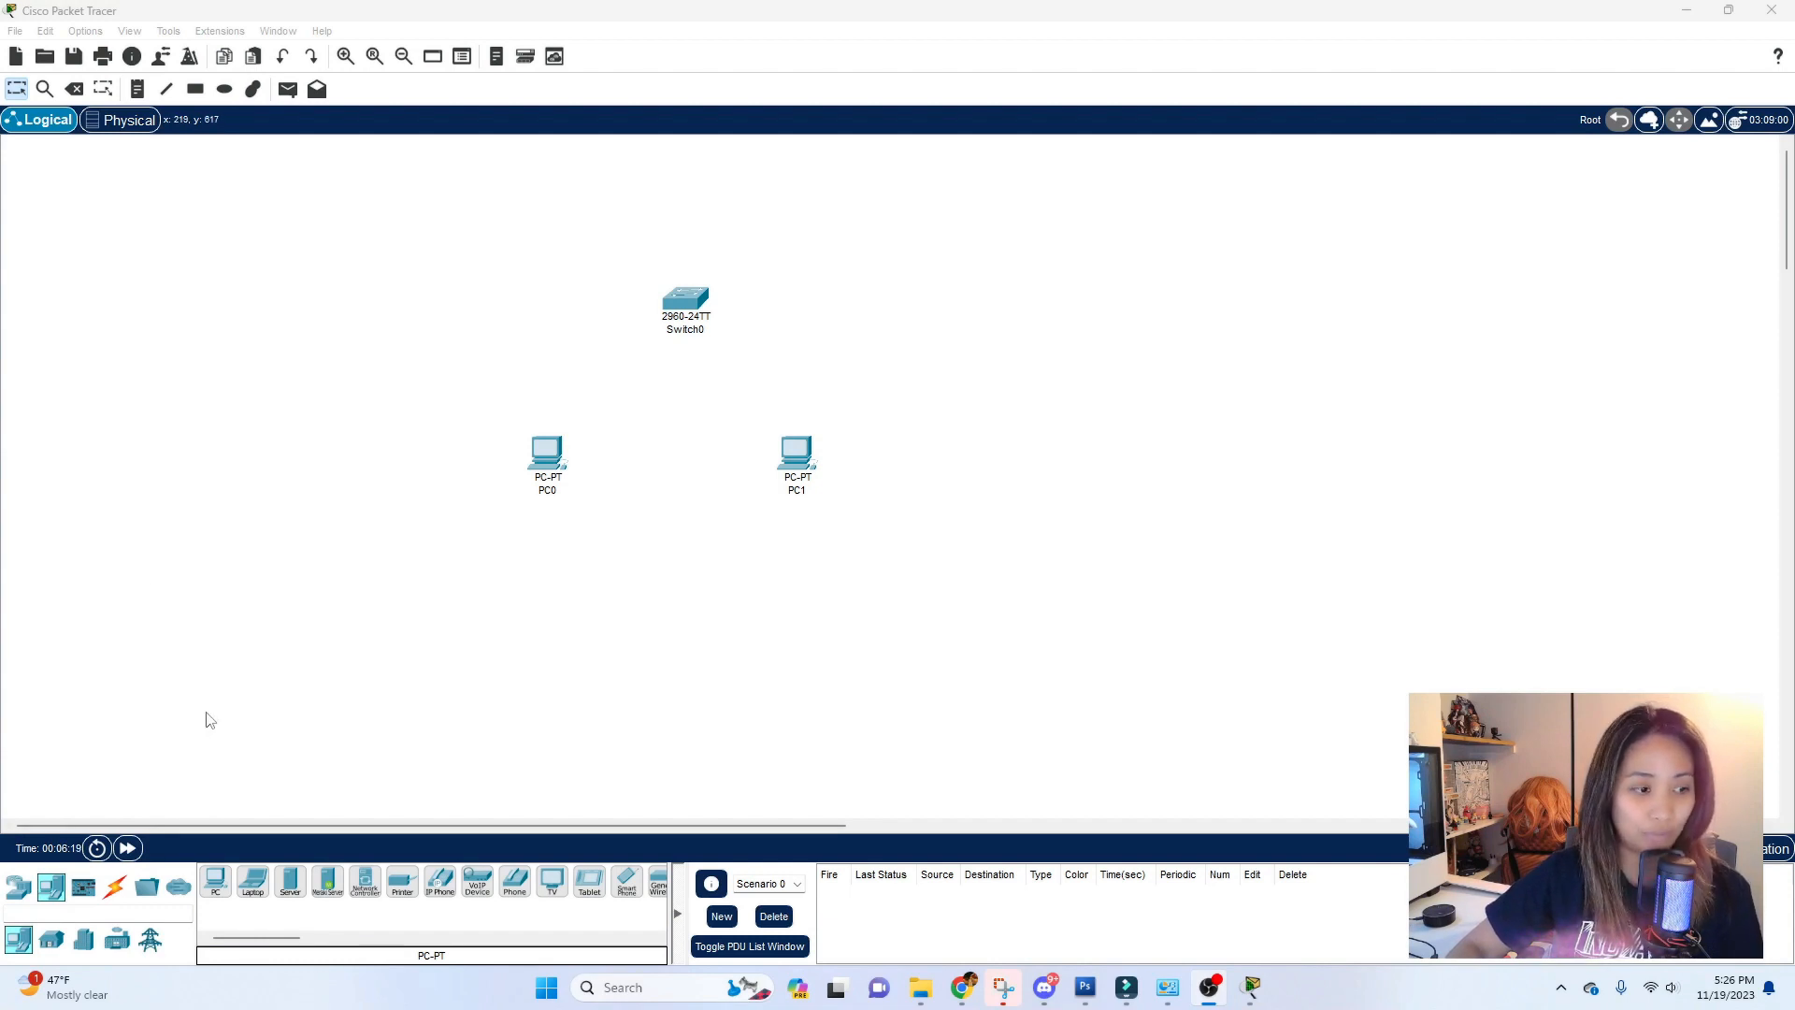
Connect the switch's FastEthernet0/1 port to PC0's FastEthernet0 port with a Copper Straight-Through cable
left_click(115, 893)
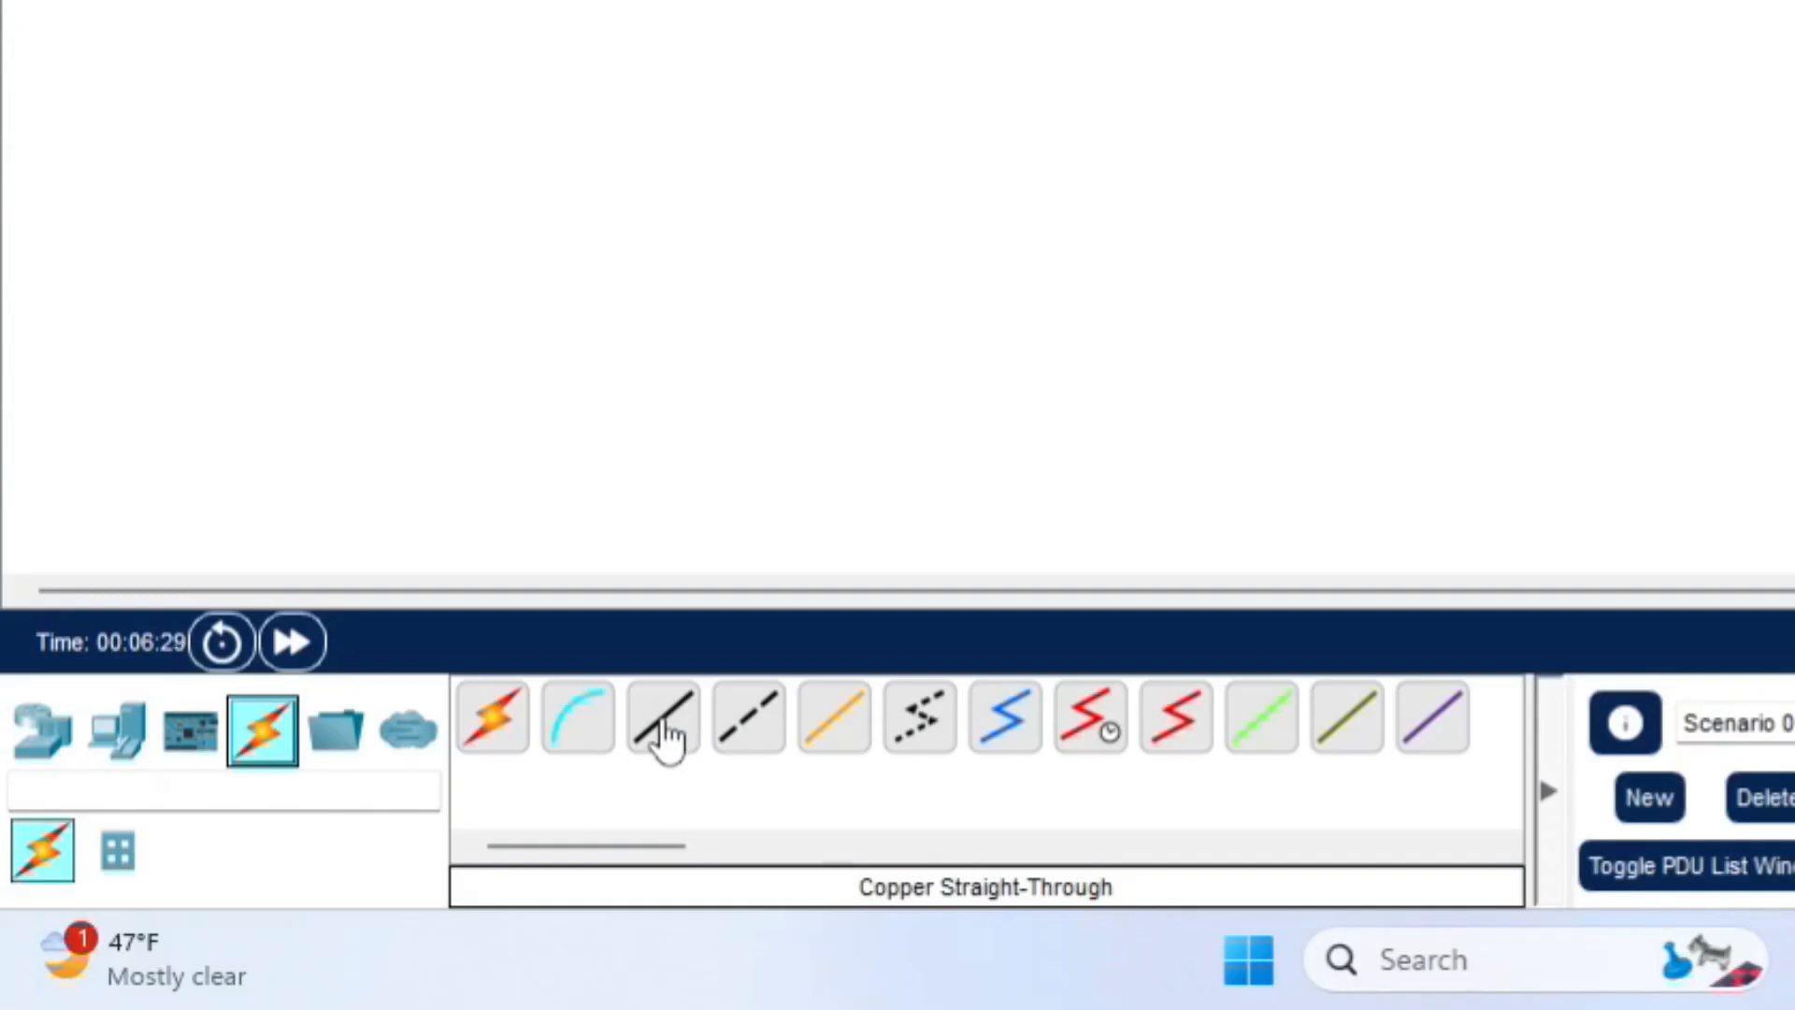
left_click(664, 733)
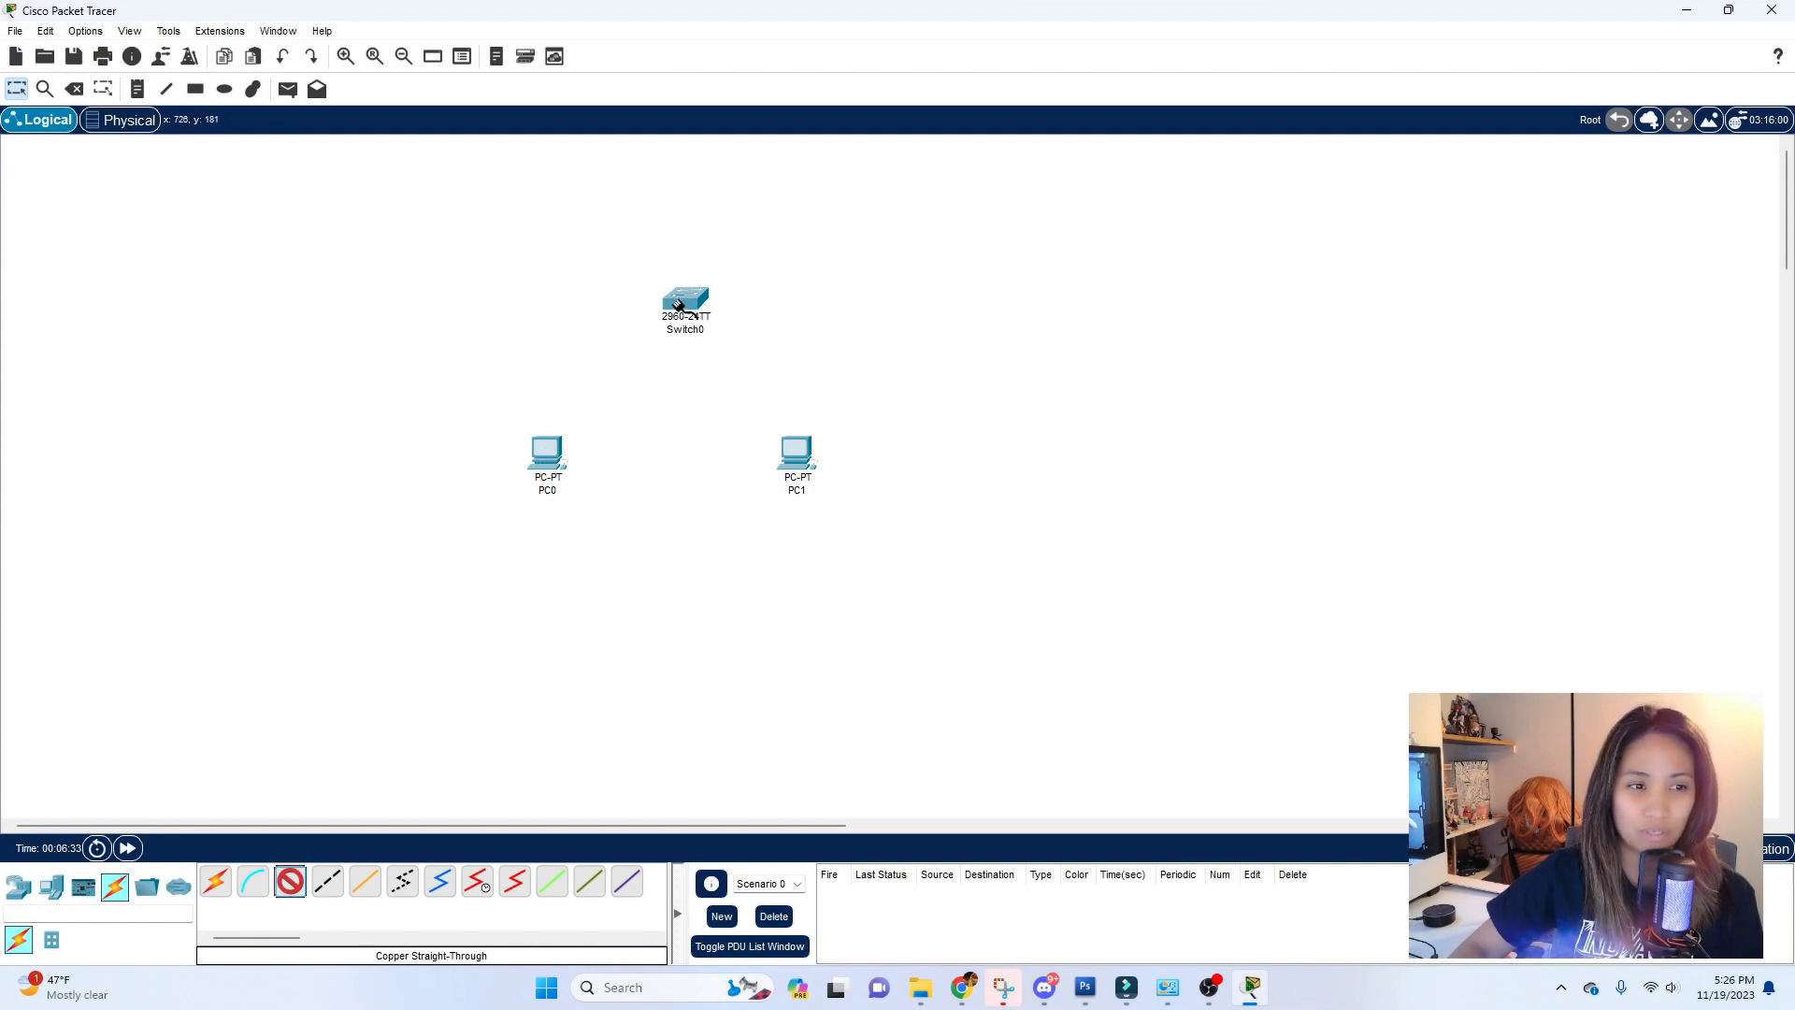
left_click(679, 306)
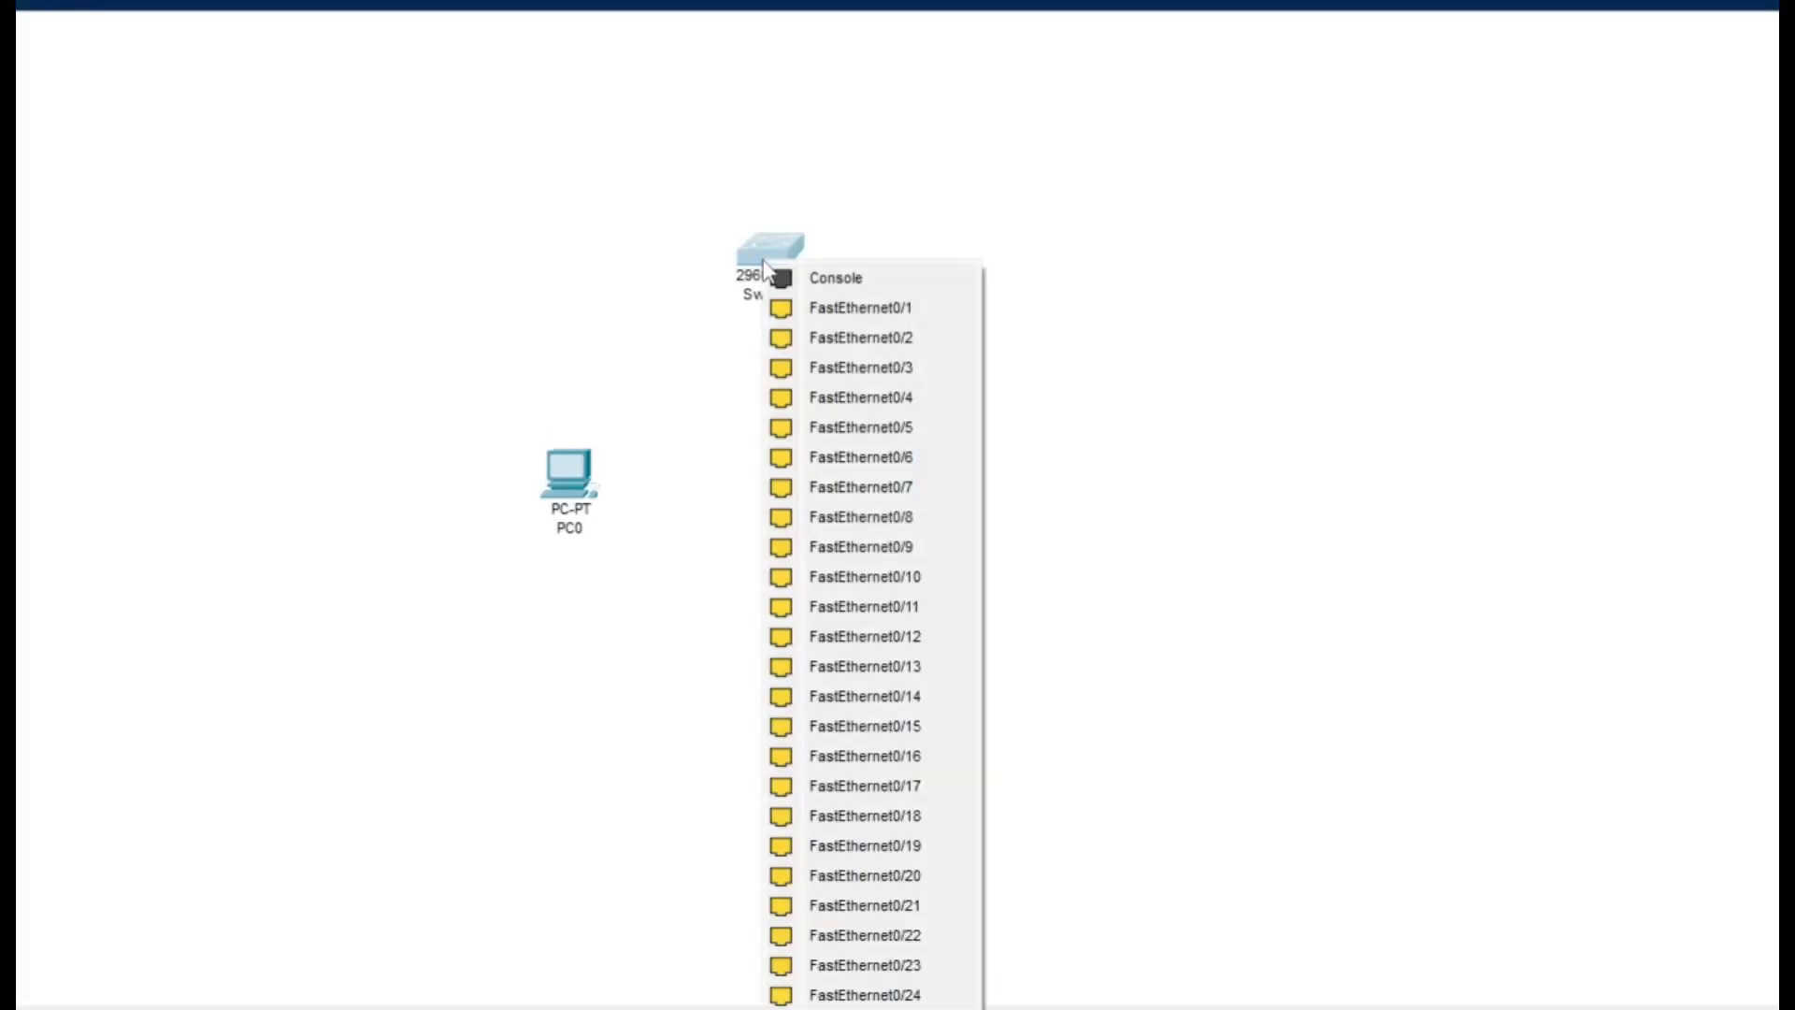
left_click(865, 310)
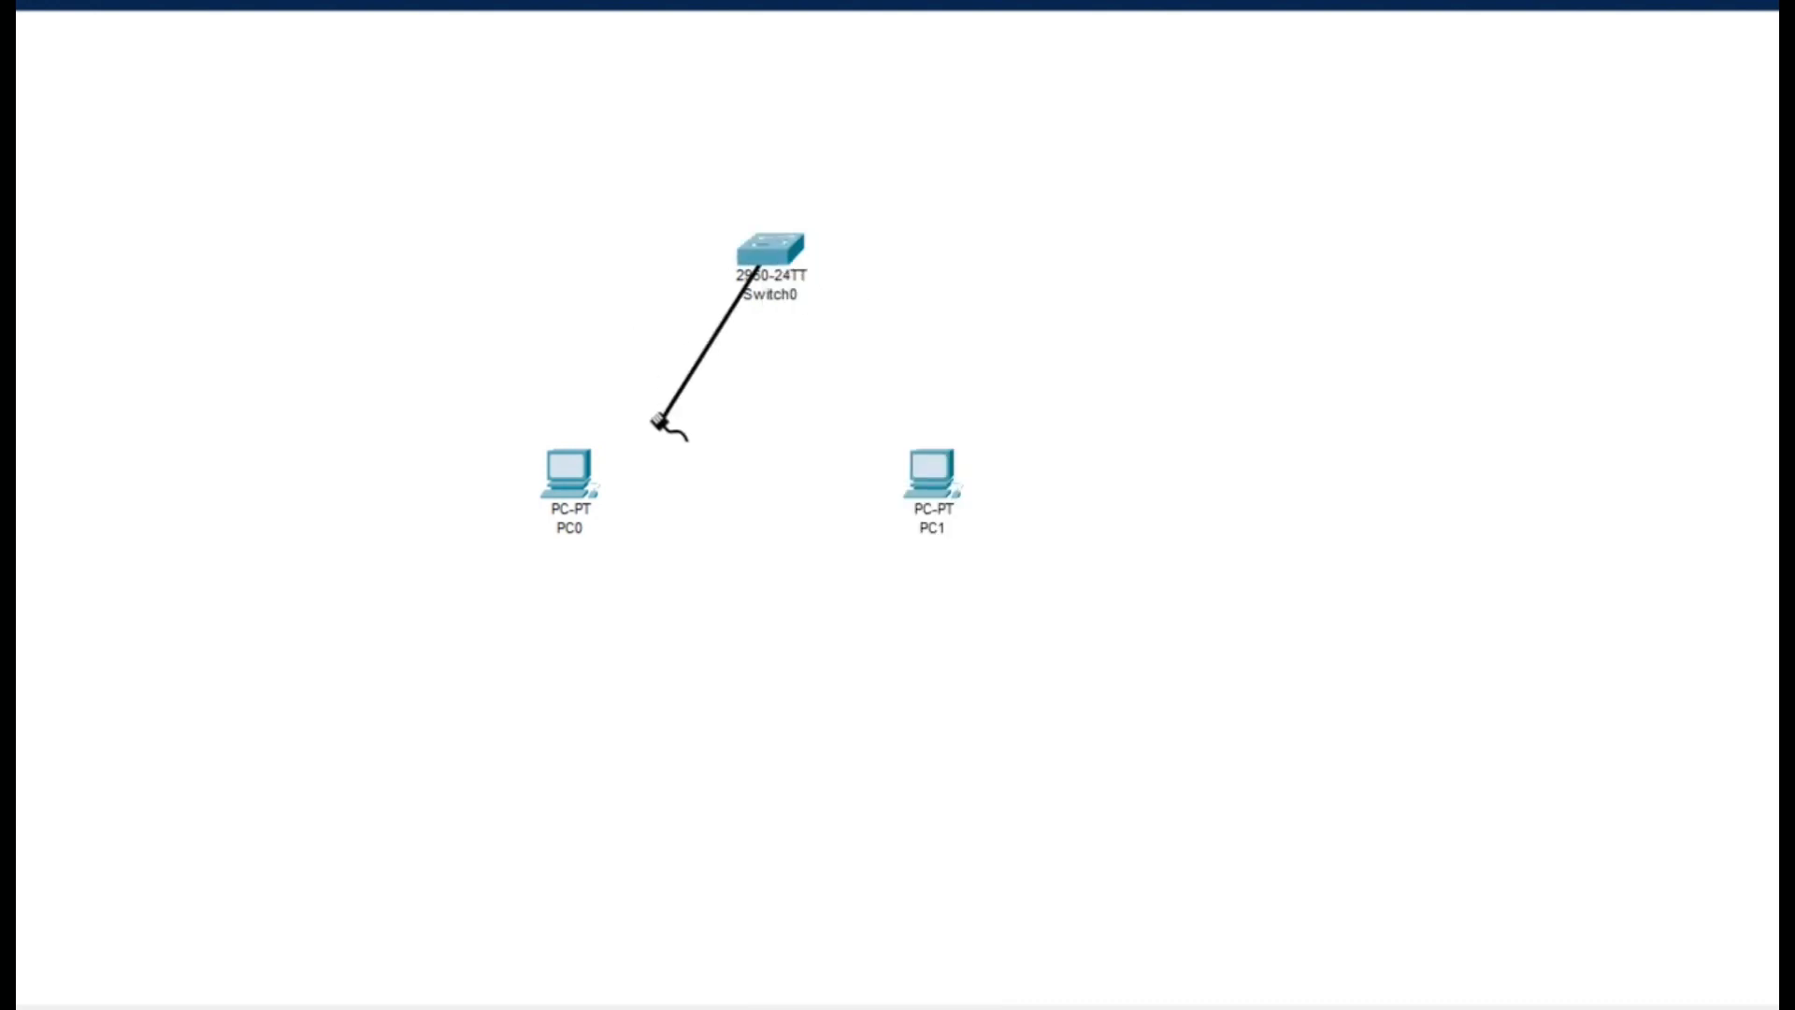
left_click(570, 484)
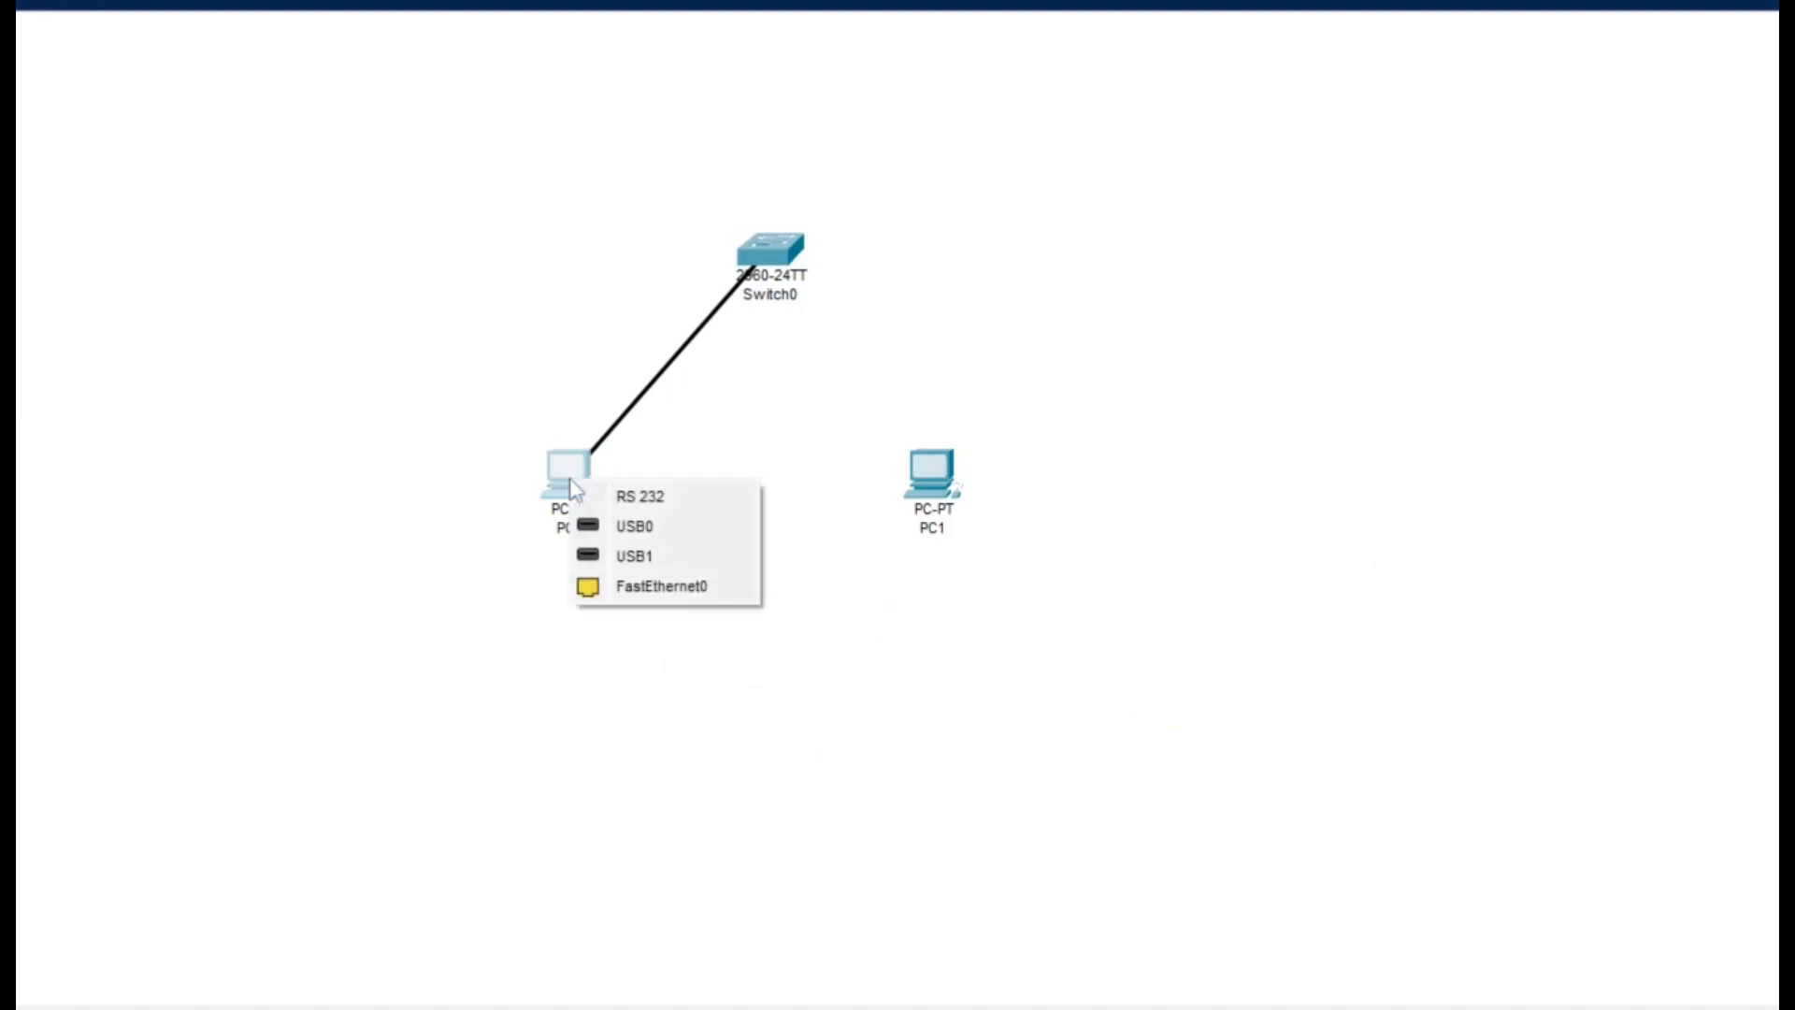
left_click(643, 577)
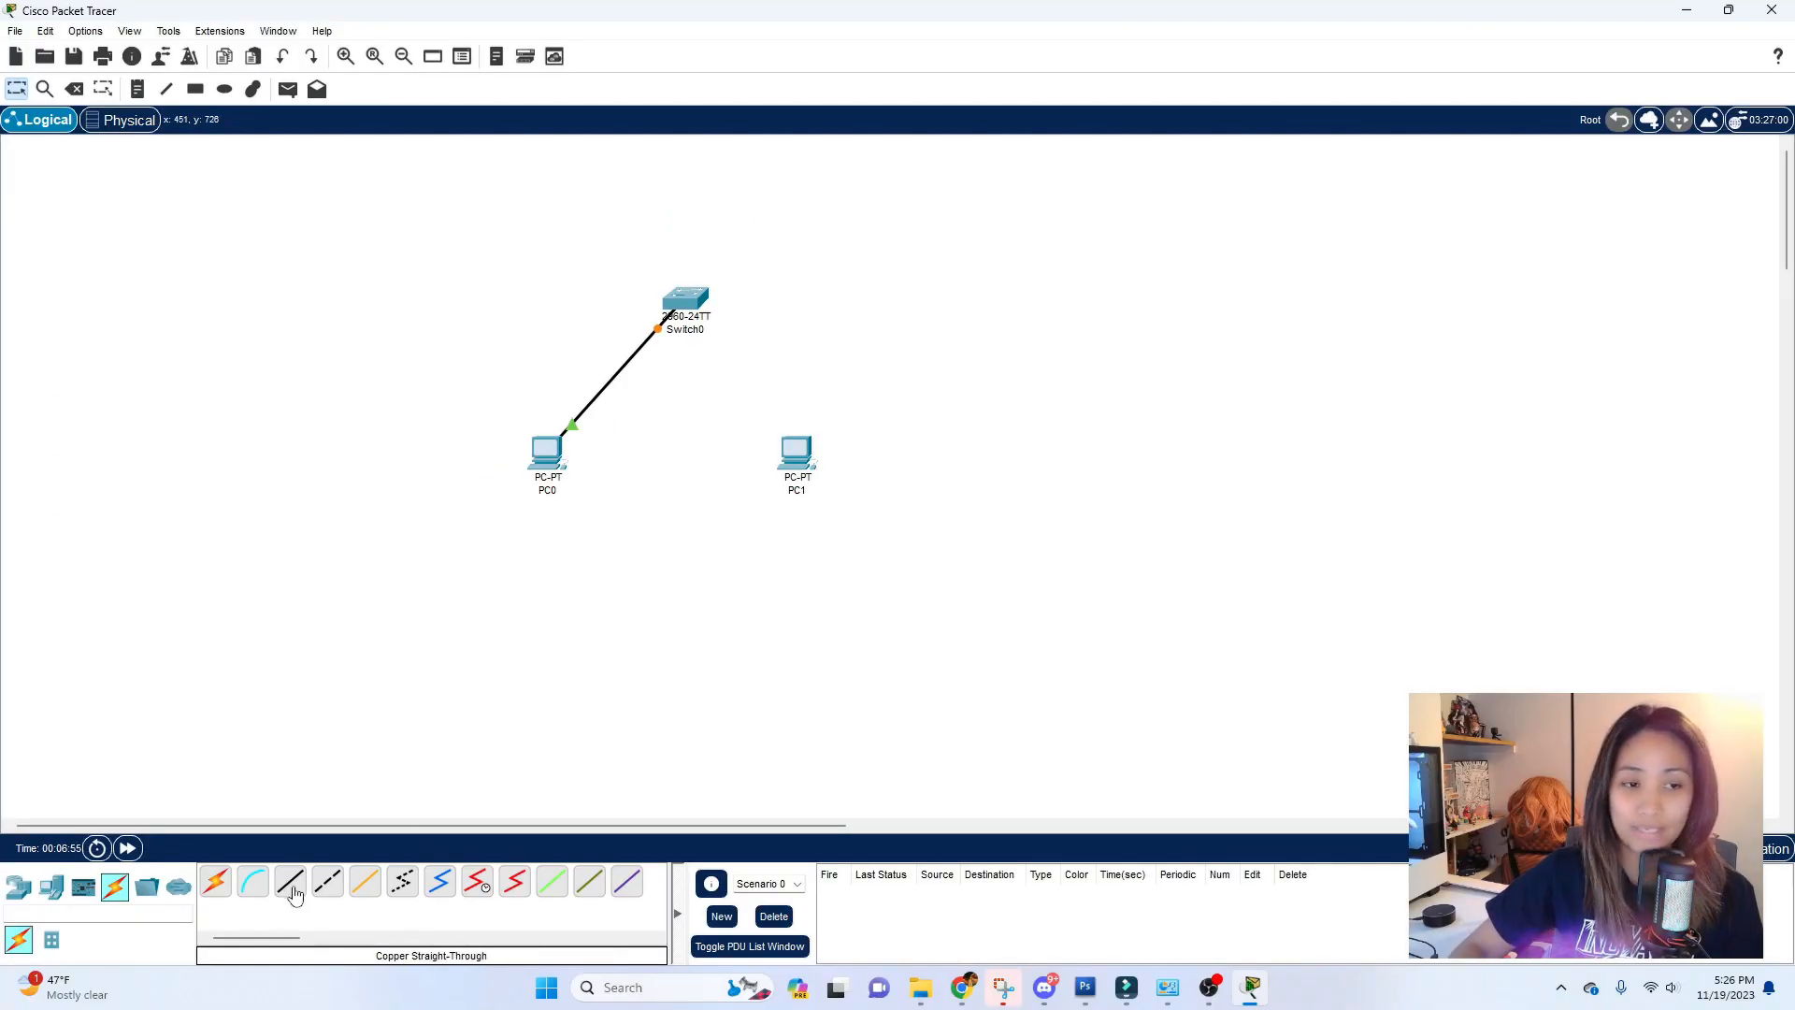
Connect the switch's FastEthernet0/2 port to PC1's FastEthernet0 port with a Copper Straight-Through cable
left_click(290, 884)
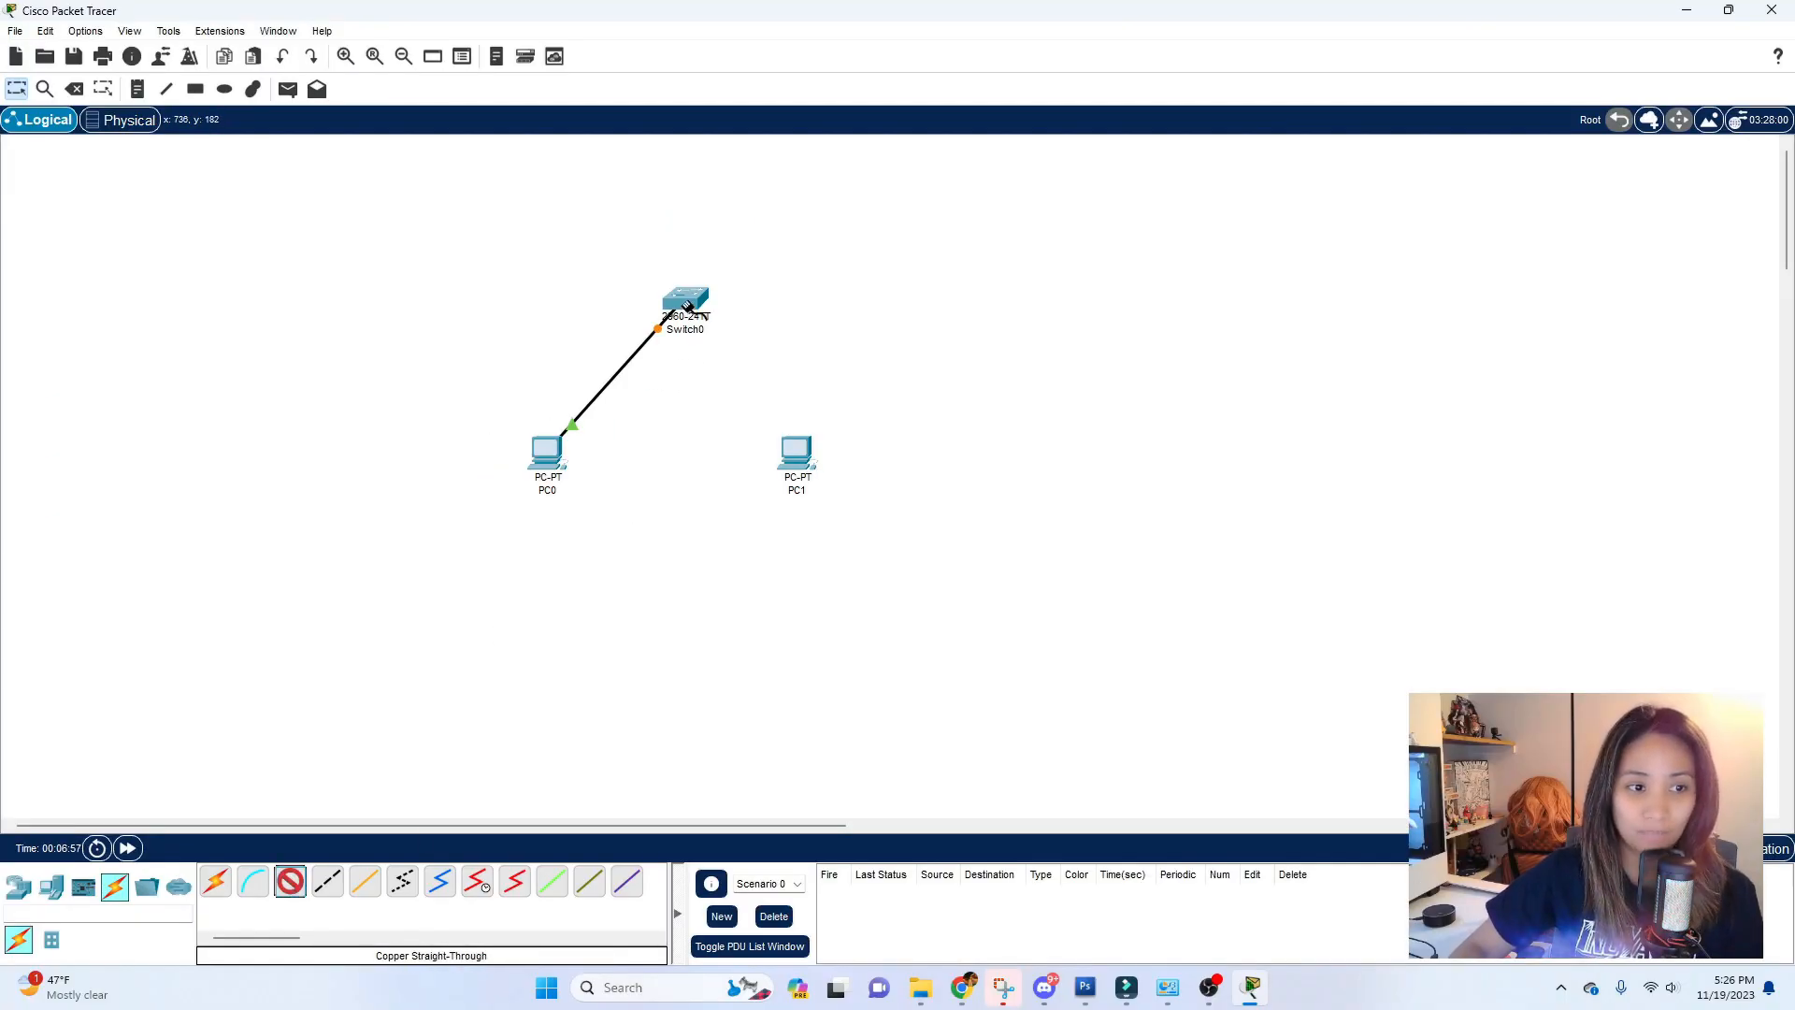
left_click(688, 307)
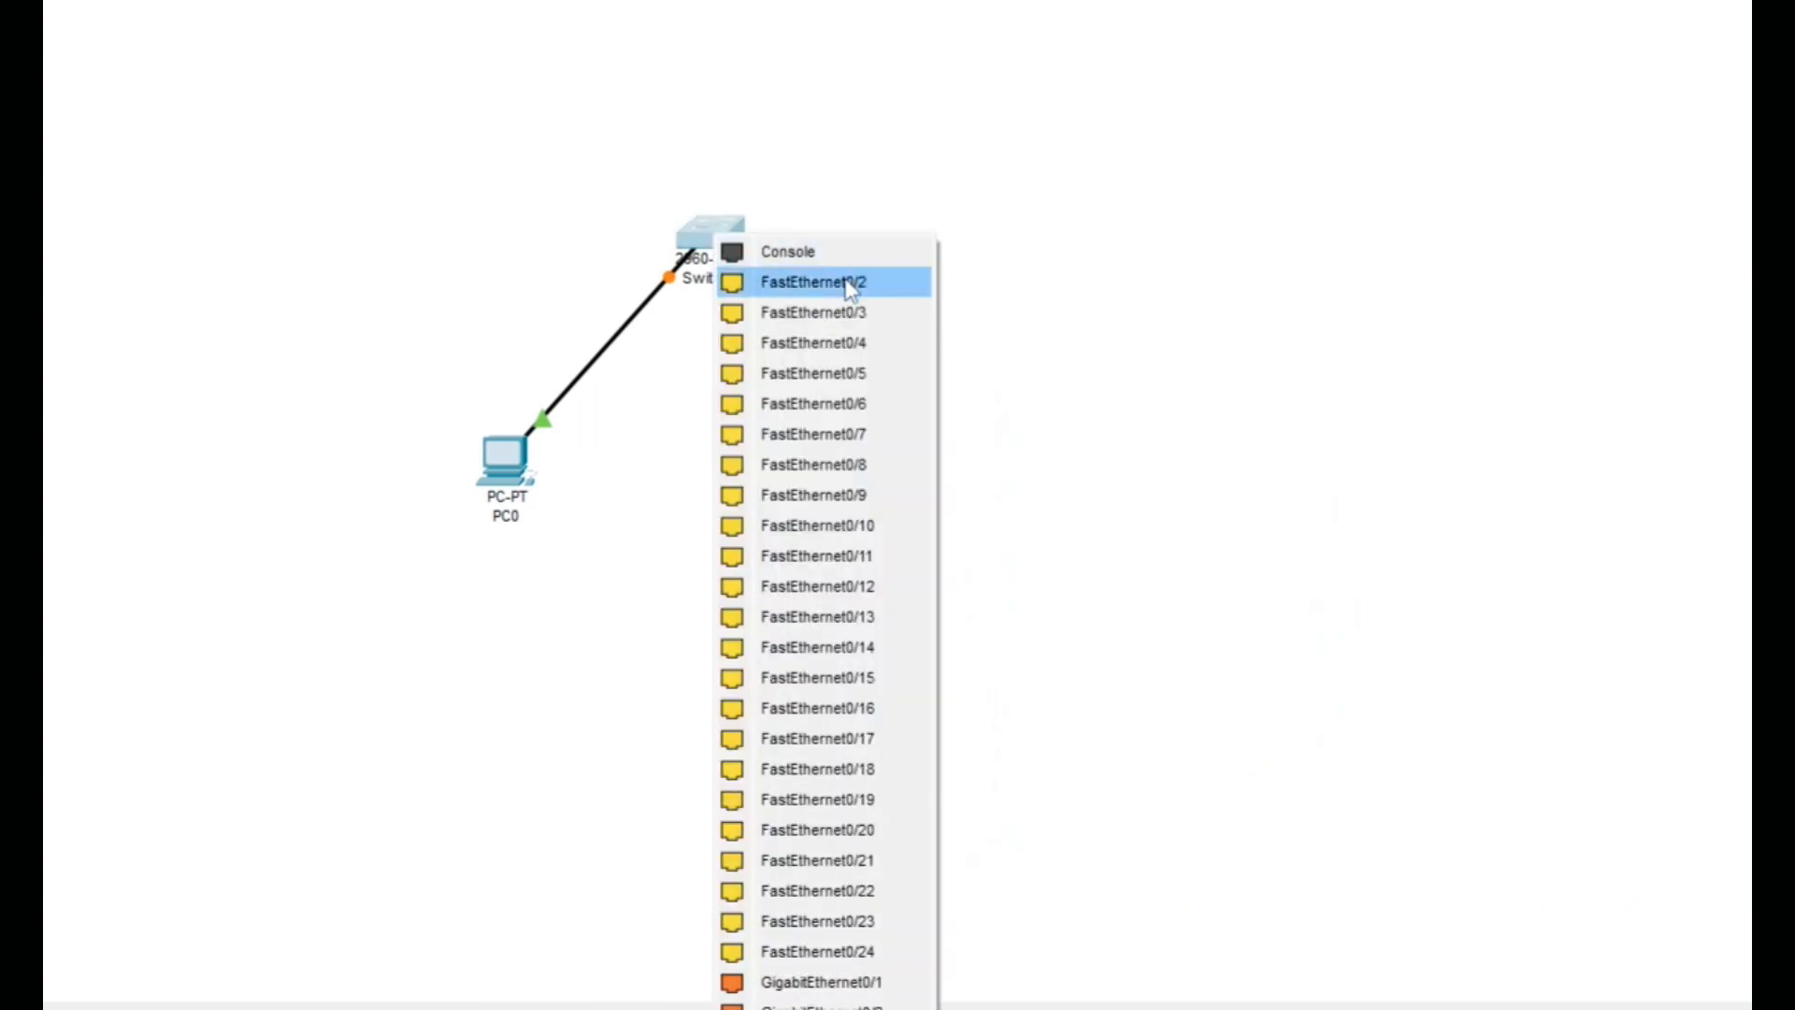
left_click(813, 282)
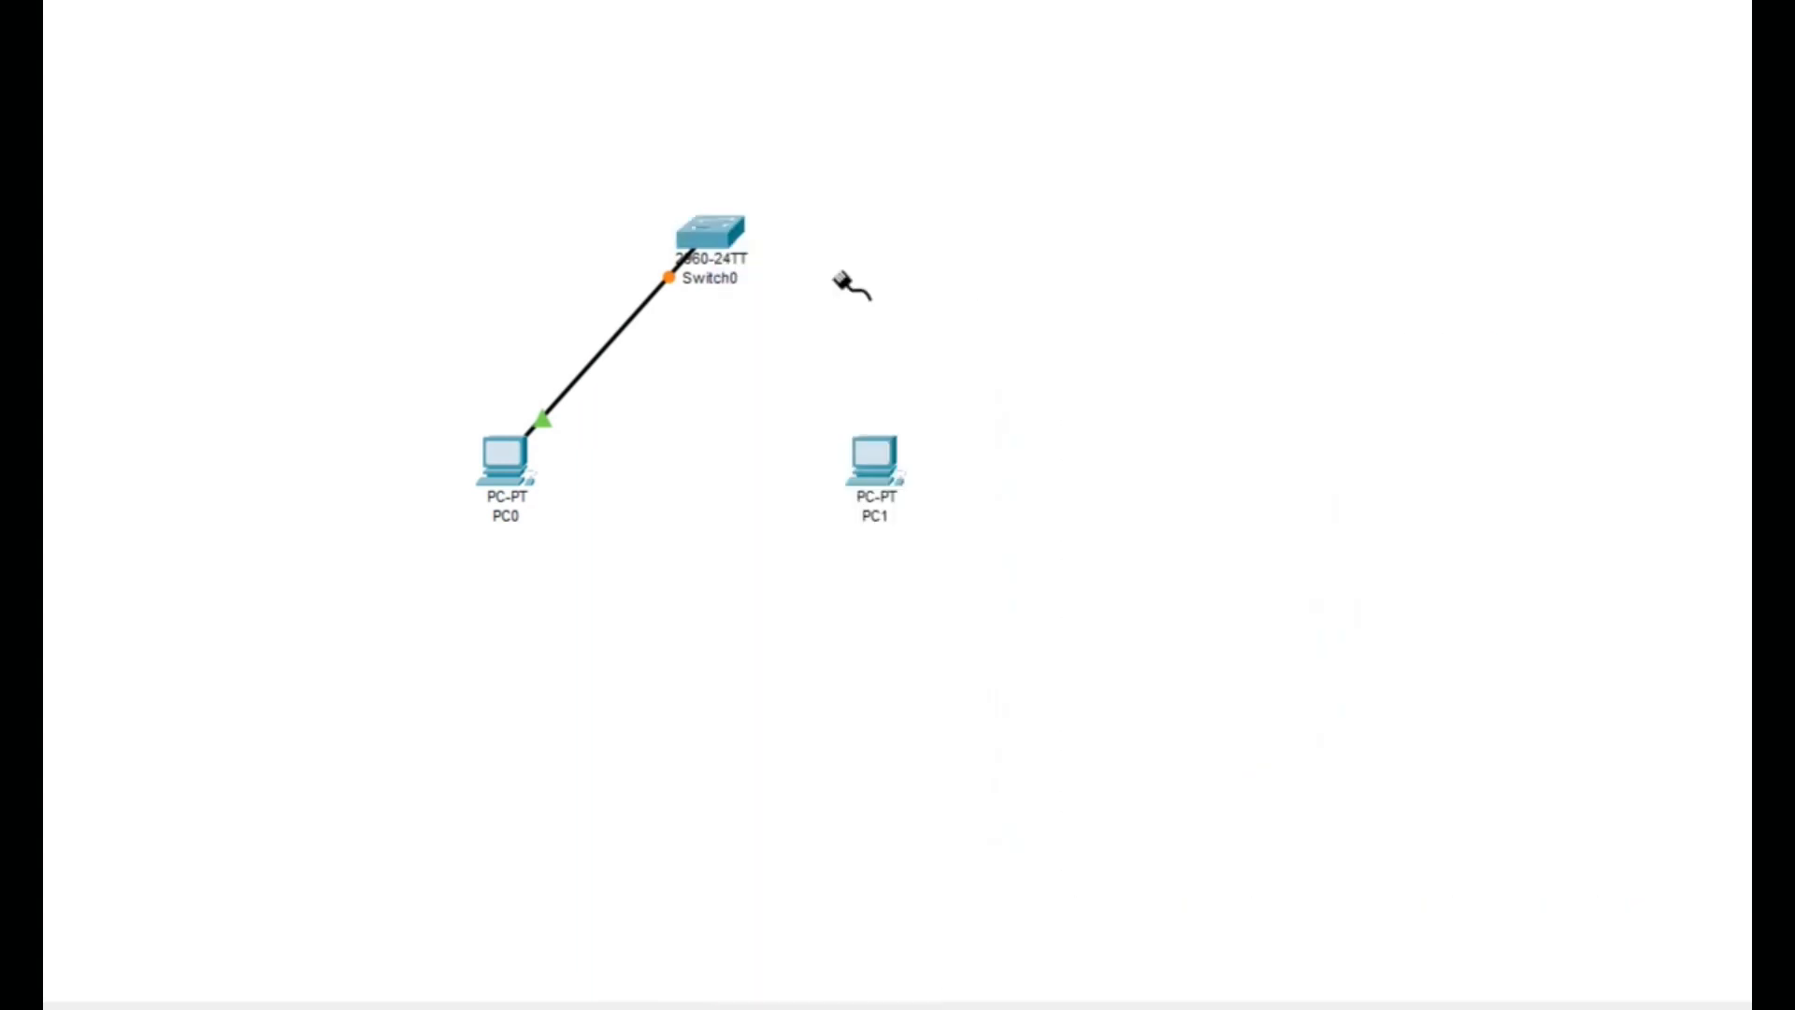
left_click(875, 465)
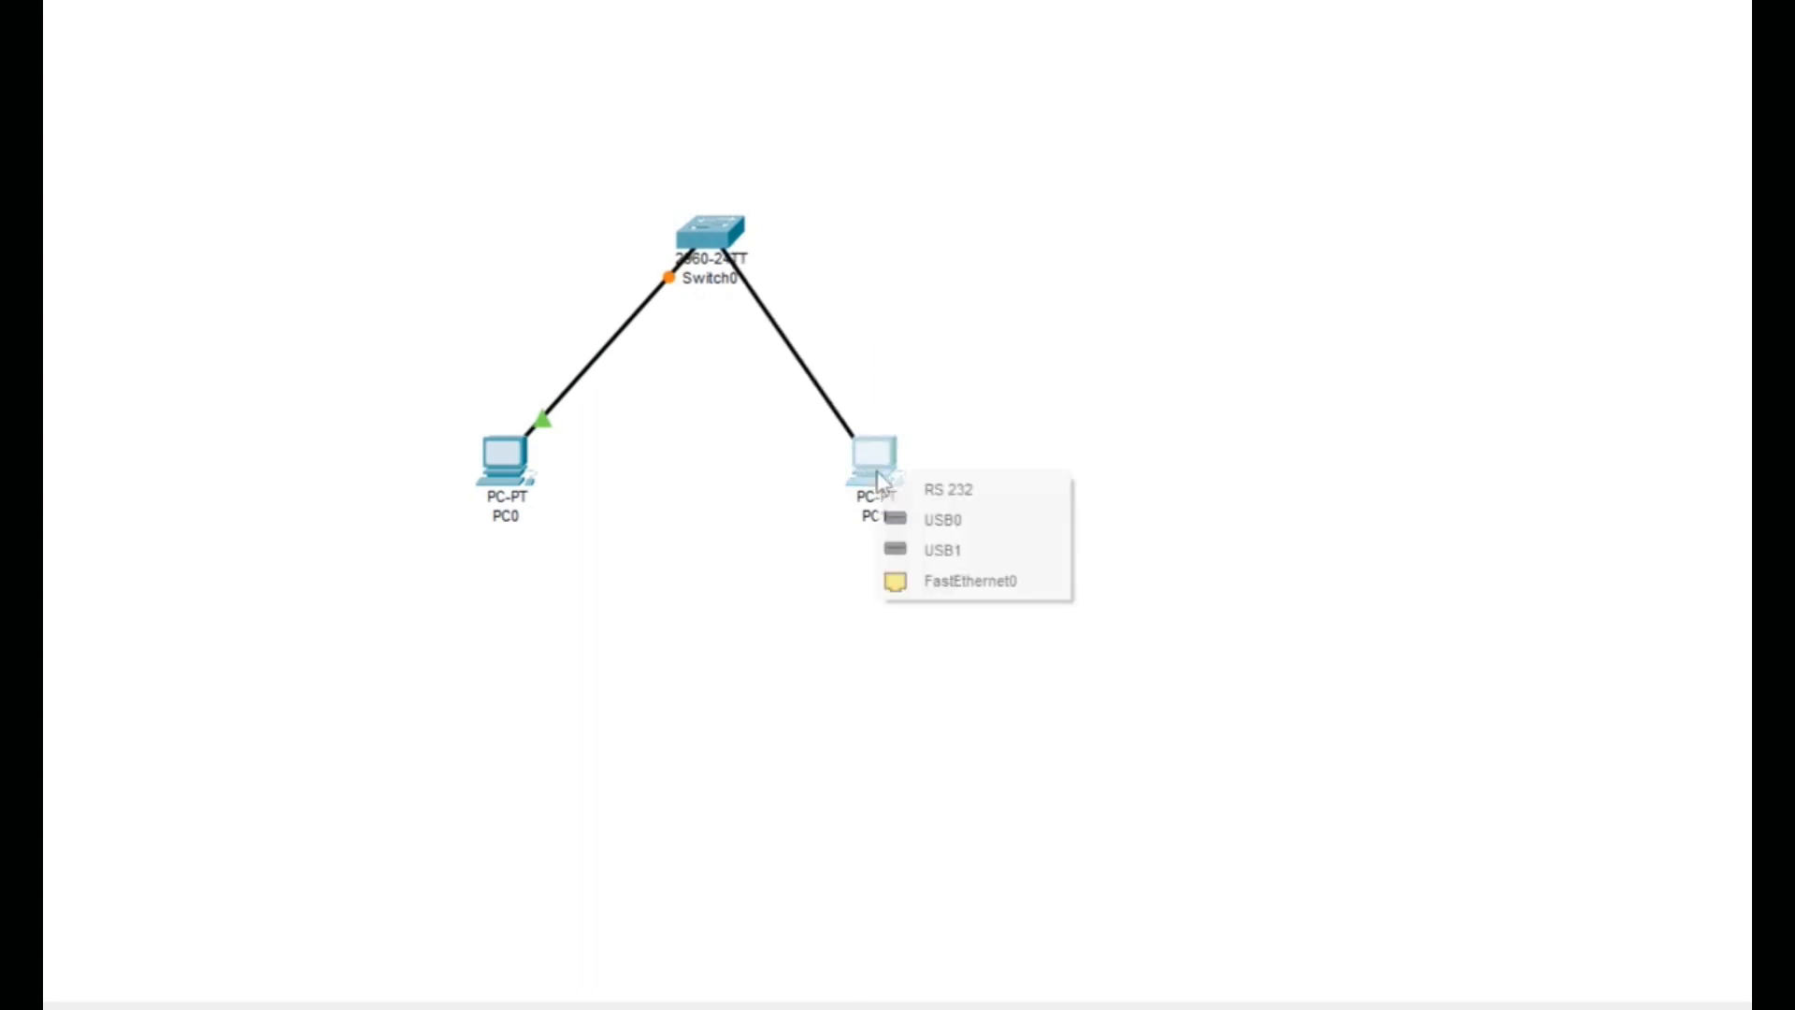
left_click(996, 584)
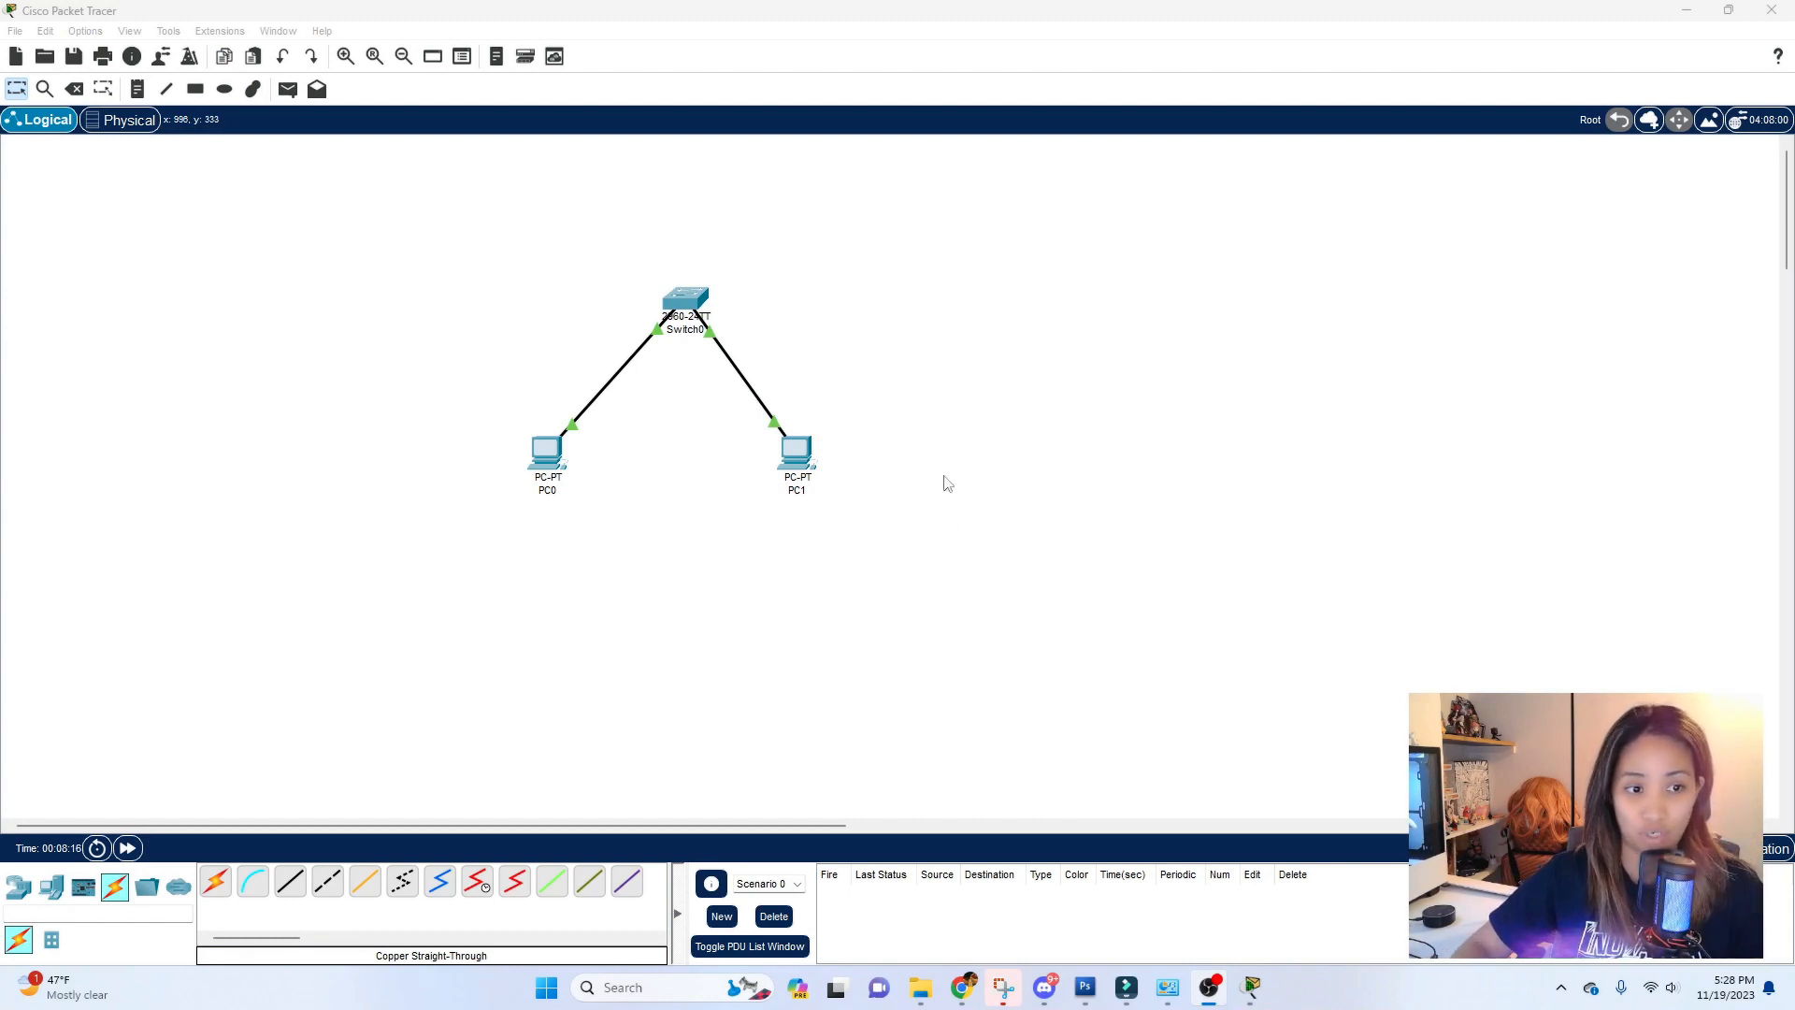
Give PC0 the static IPv4 address 192.168.1.1 with subnet mask 255.255.255.0 and close its window
left_click(544, 460)
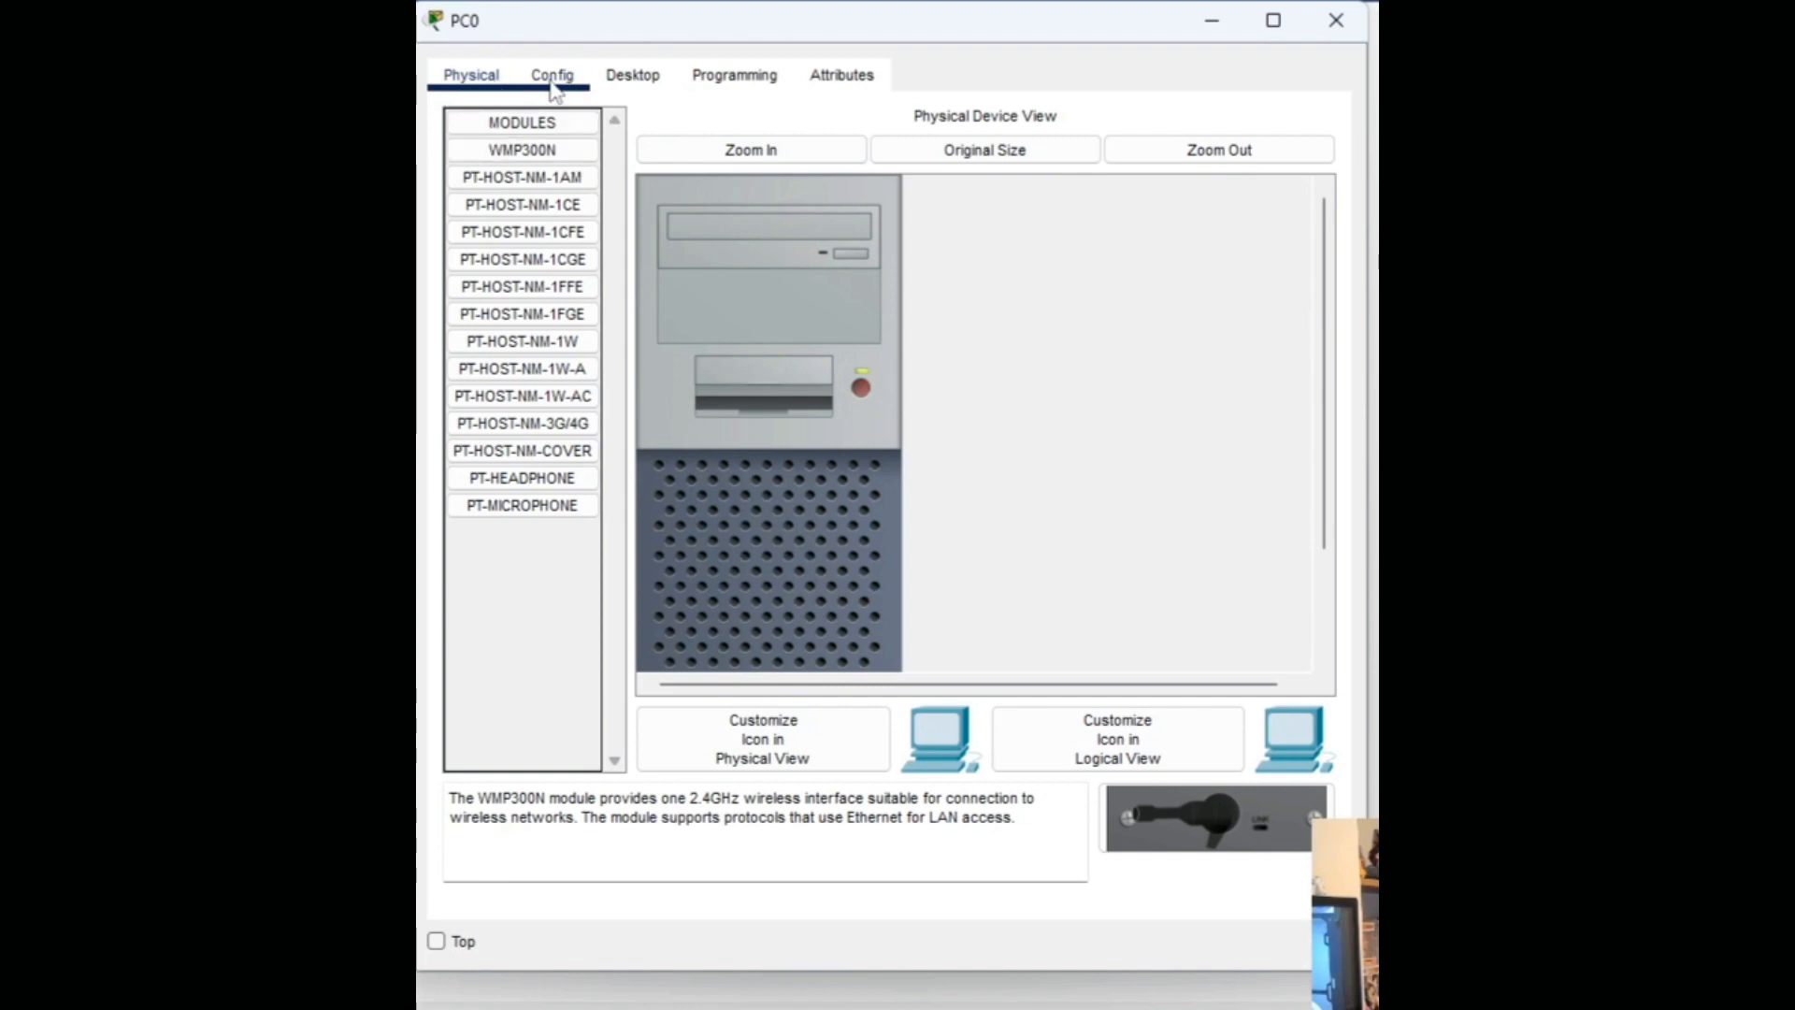
left_click(643, 87)
scroll(991, 518, "down", 4)
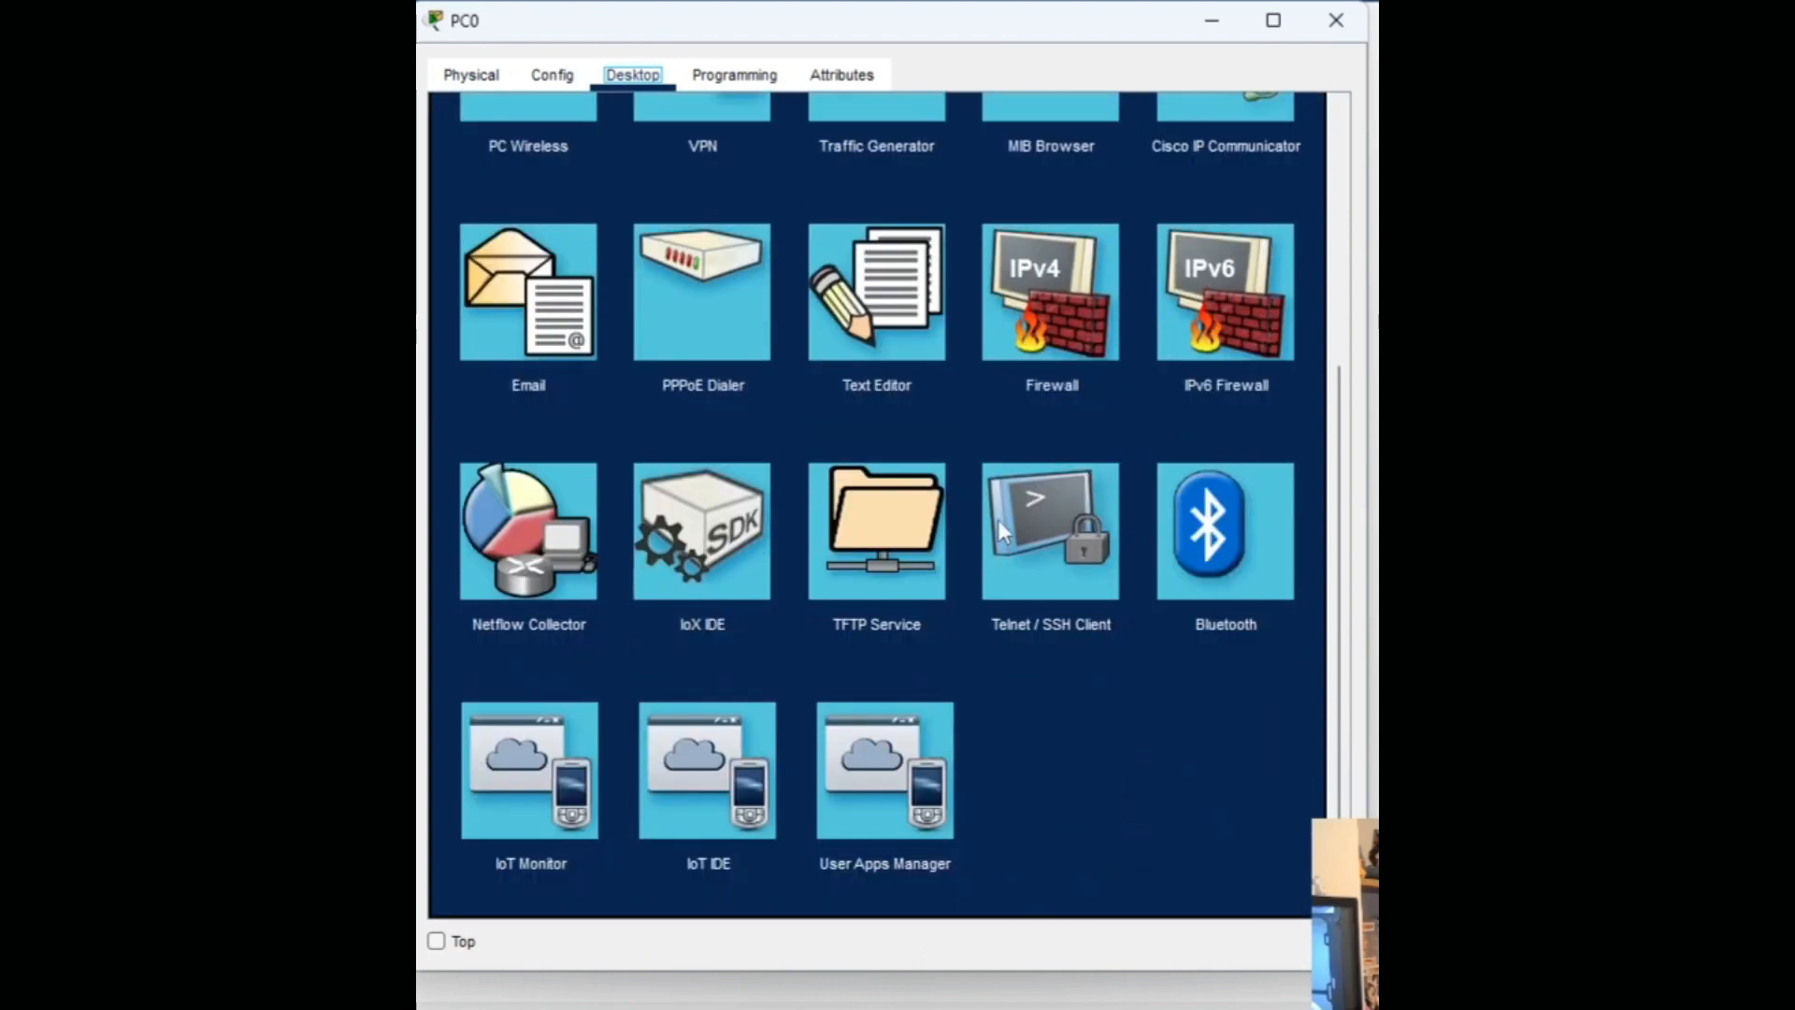
scroll(1213, 682, "up", 3)
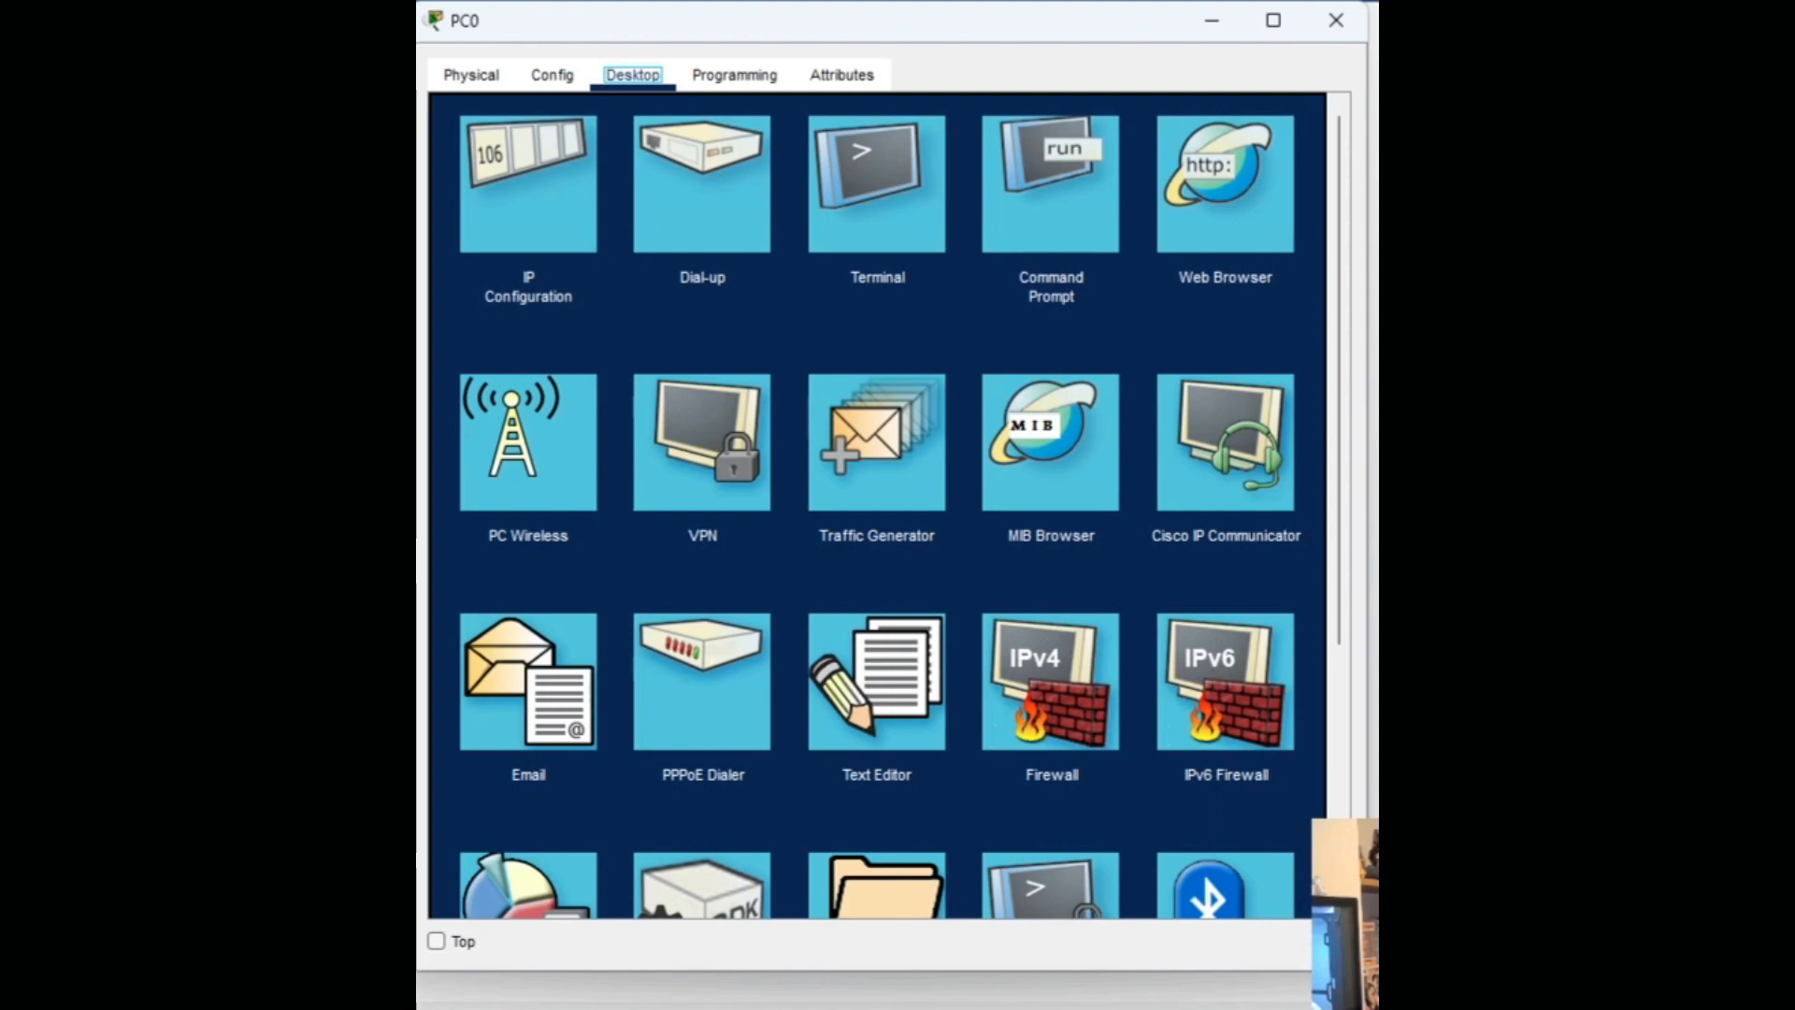
left_click(522, 187)
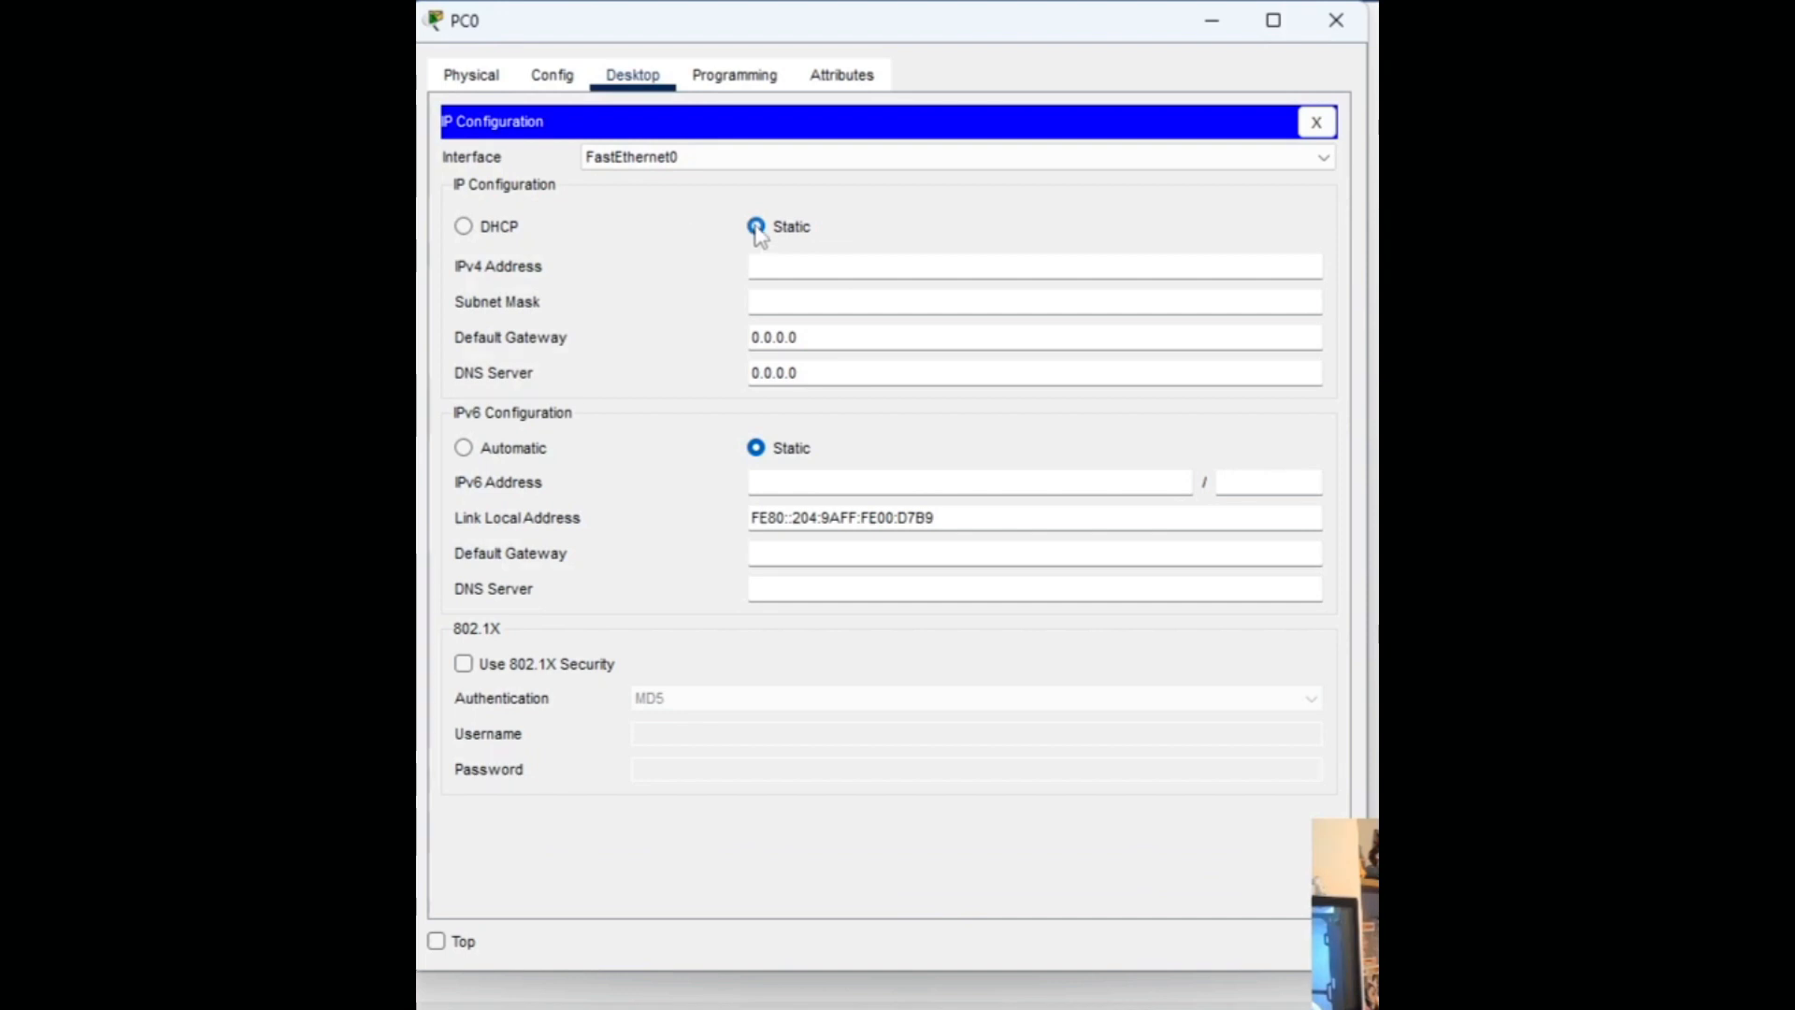
left_click(793, 267)
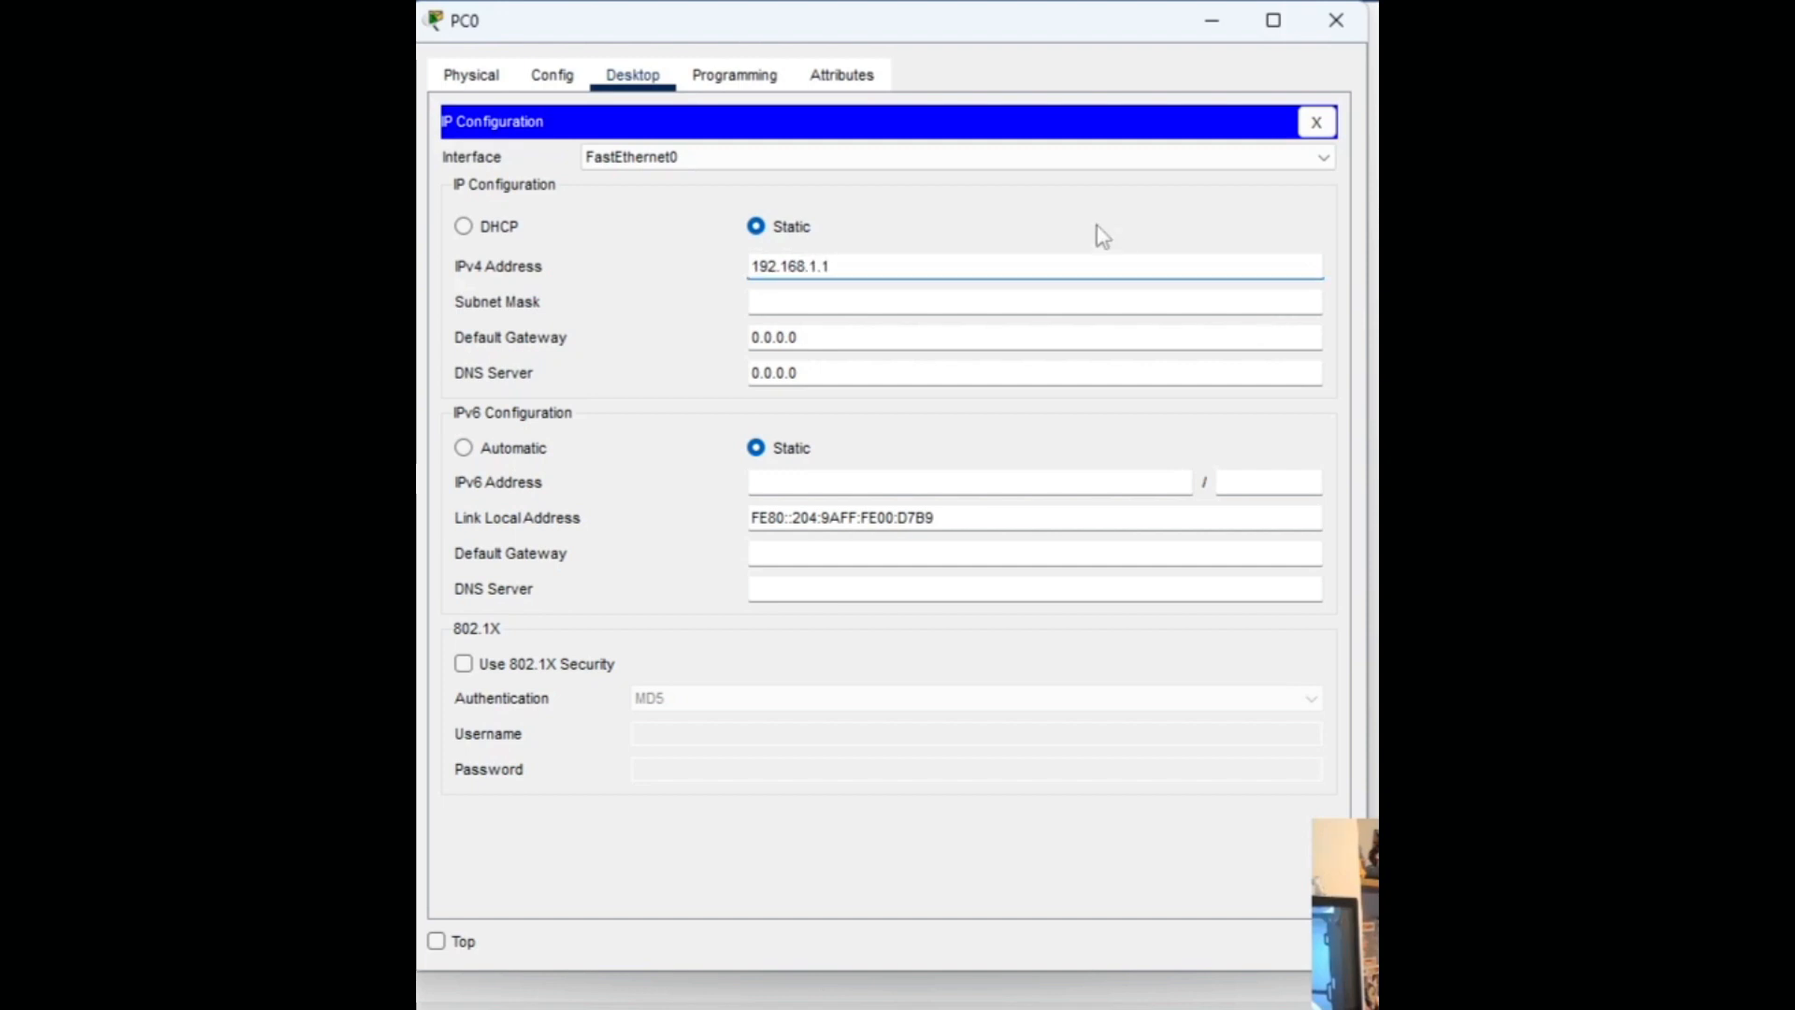
left_click(921, 297)
left_click(1011, 232)
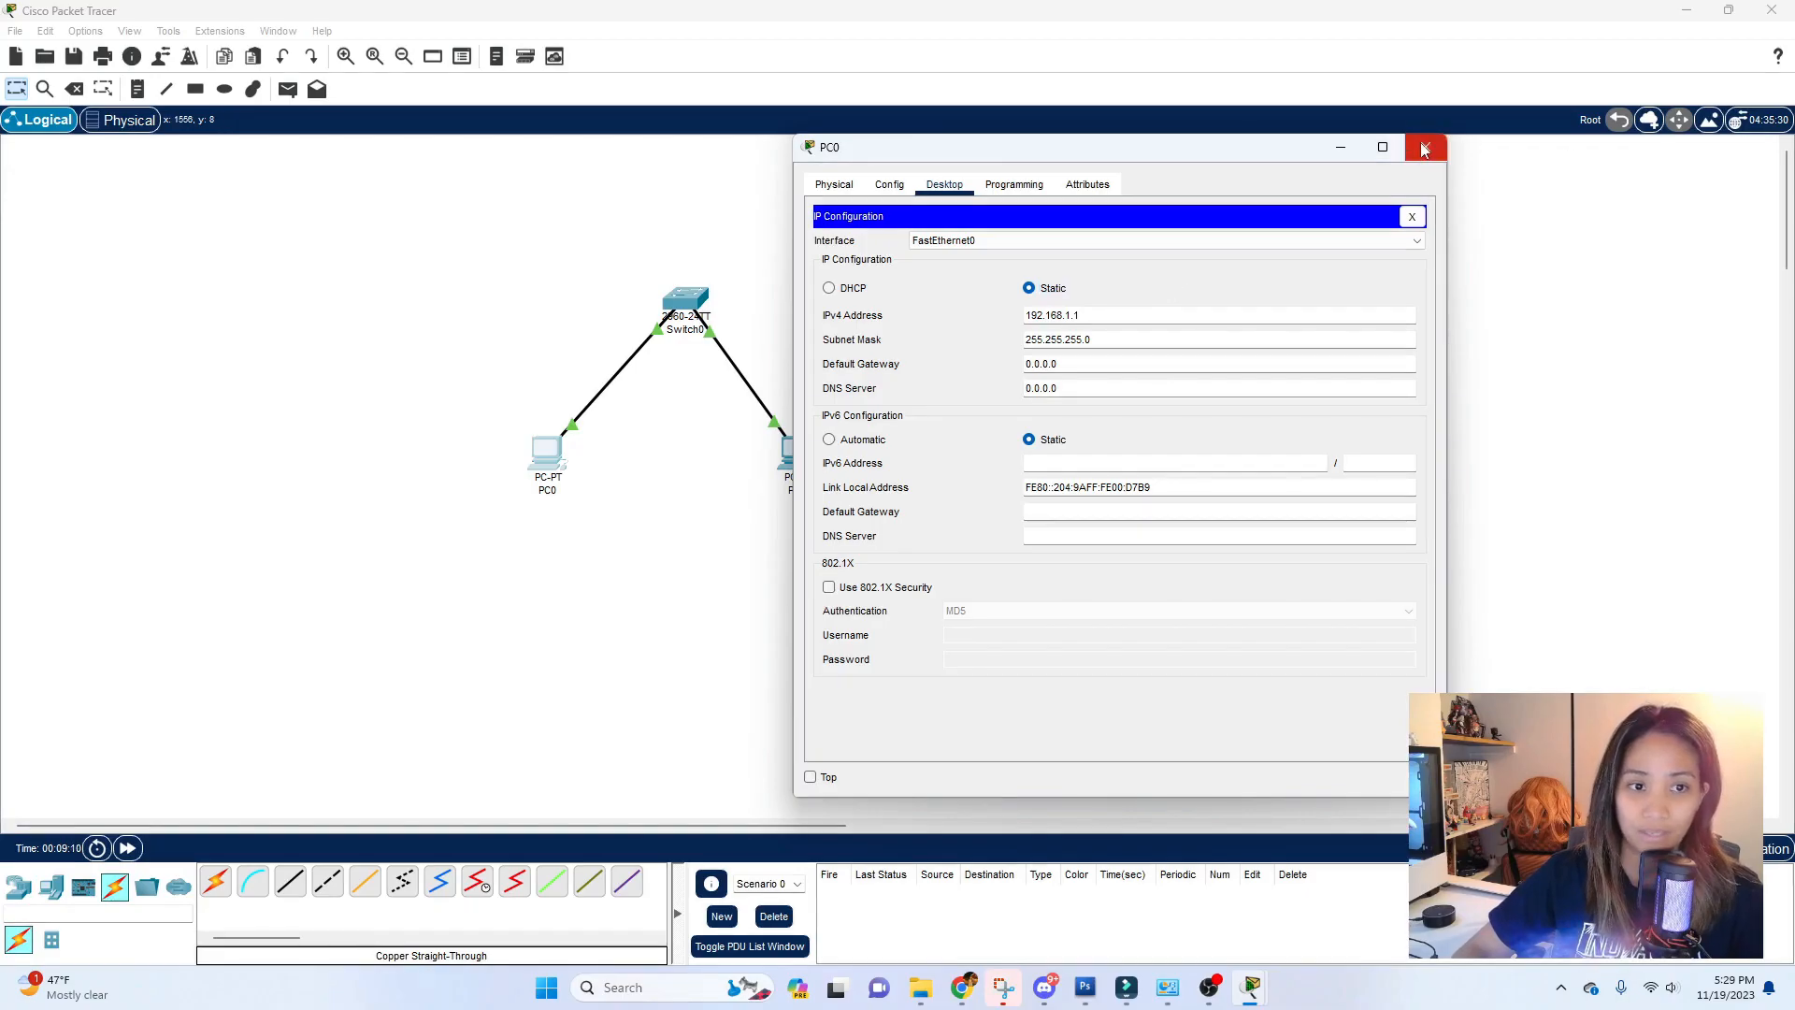
left_click(1425, 150)
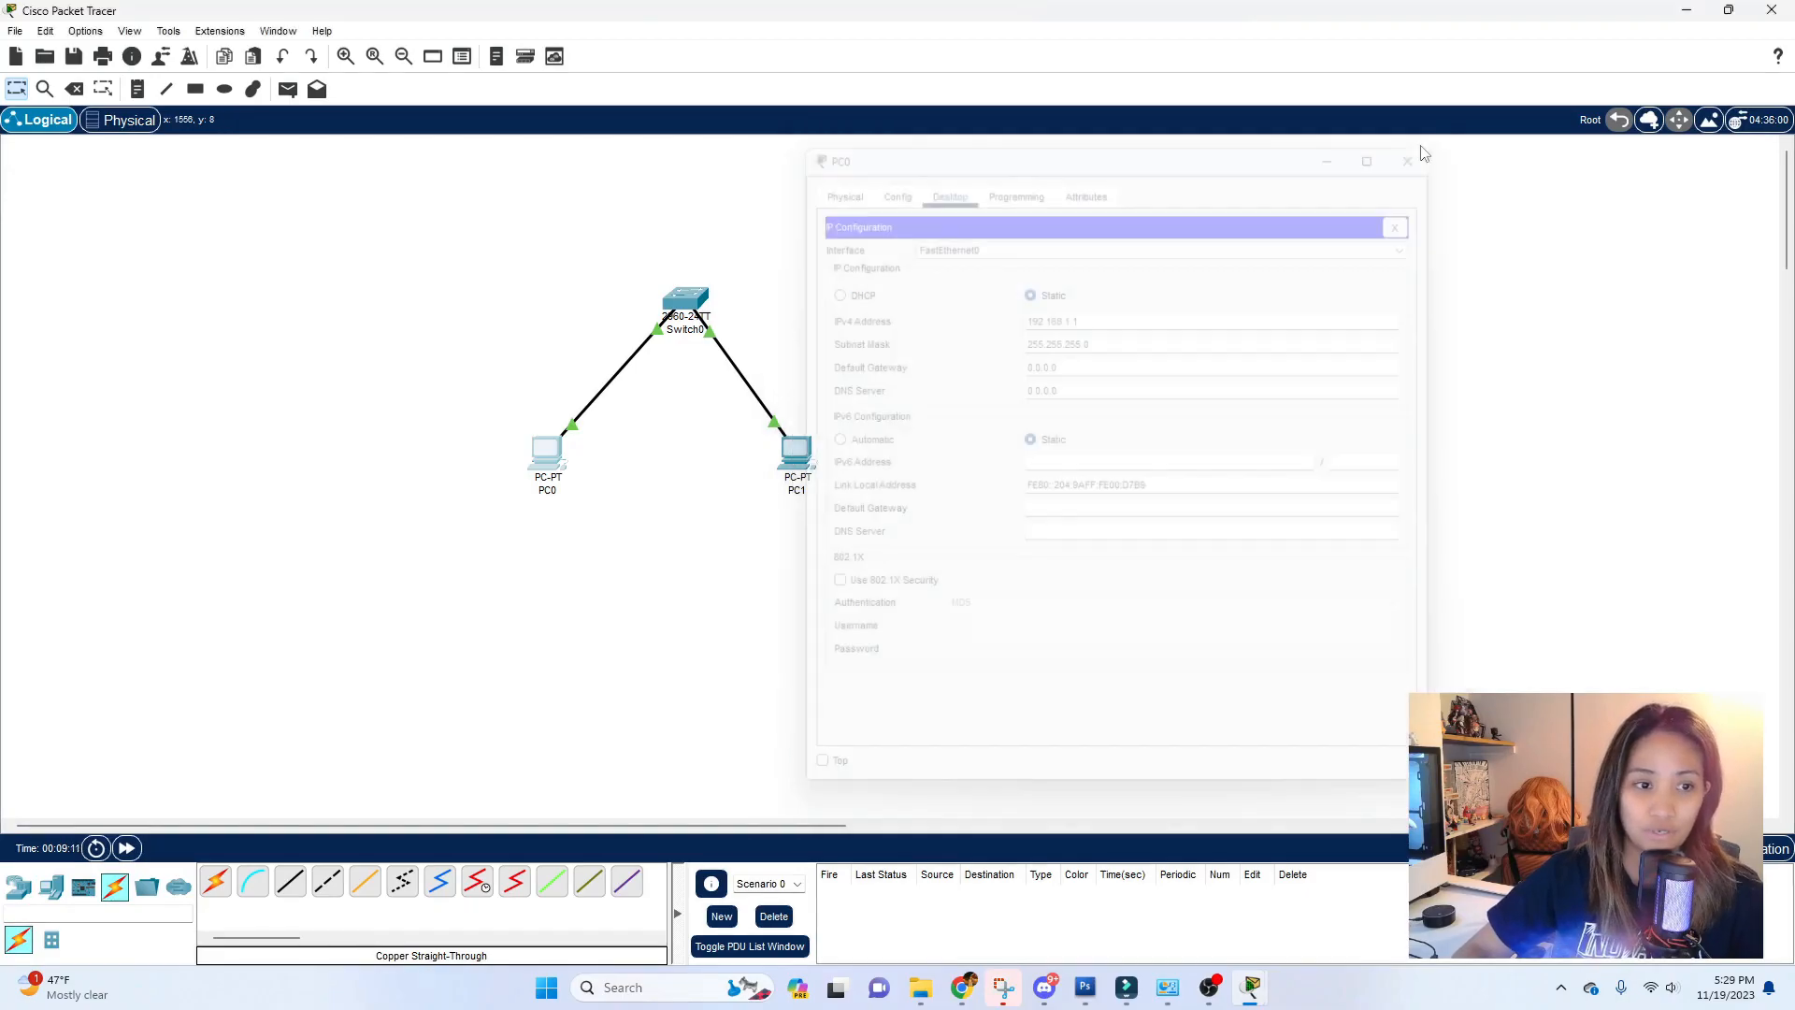
Give PC1 the static IPv4 address 192.168.1.2 with subnet mask 255.255.255.0 and close its window
left_click(802, 464)
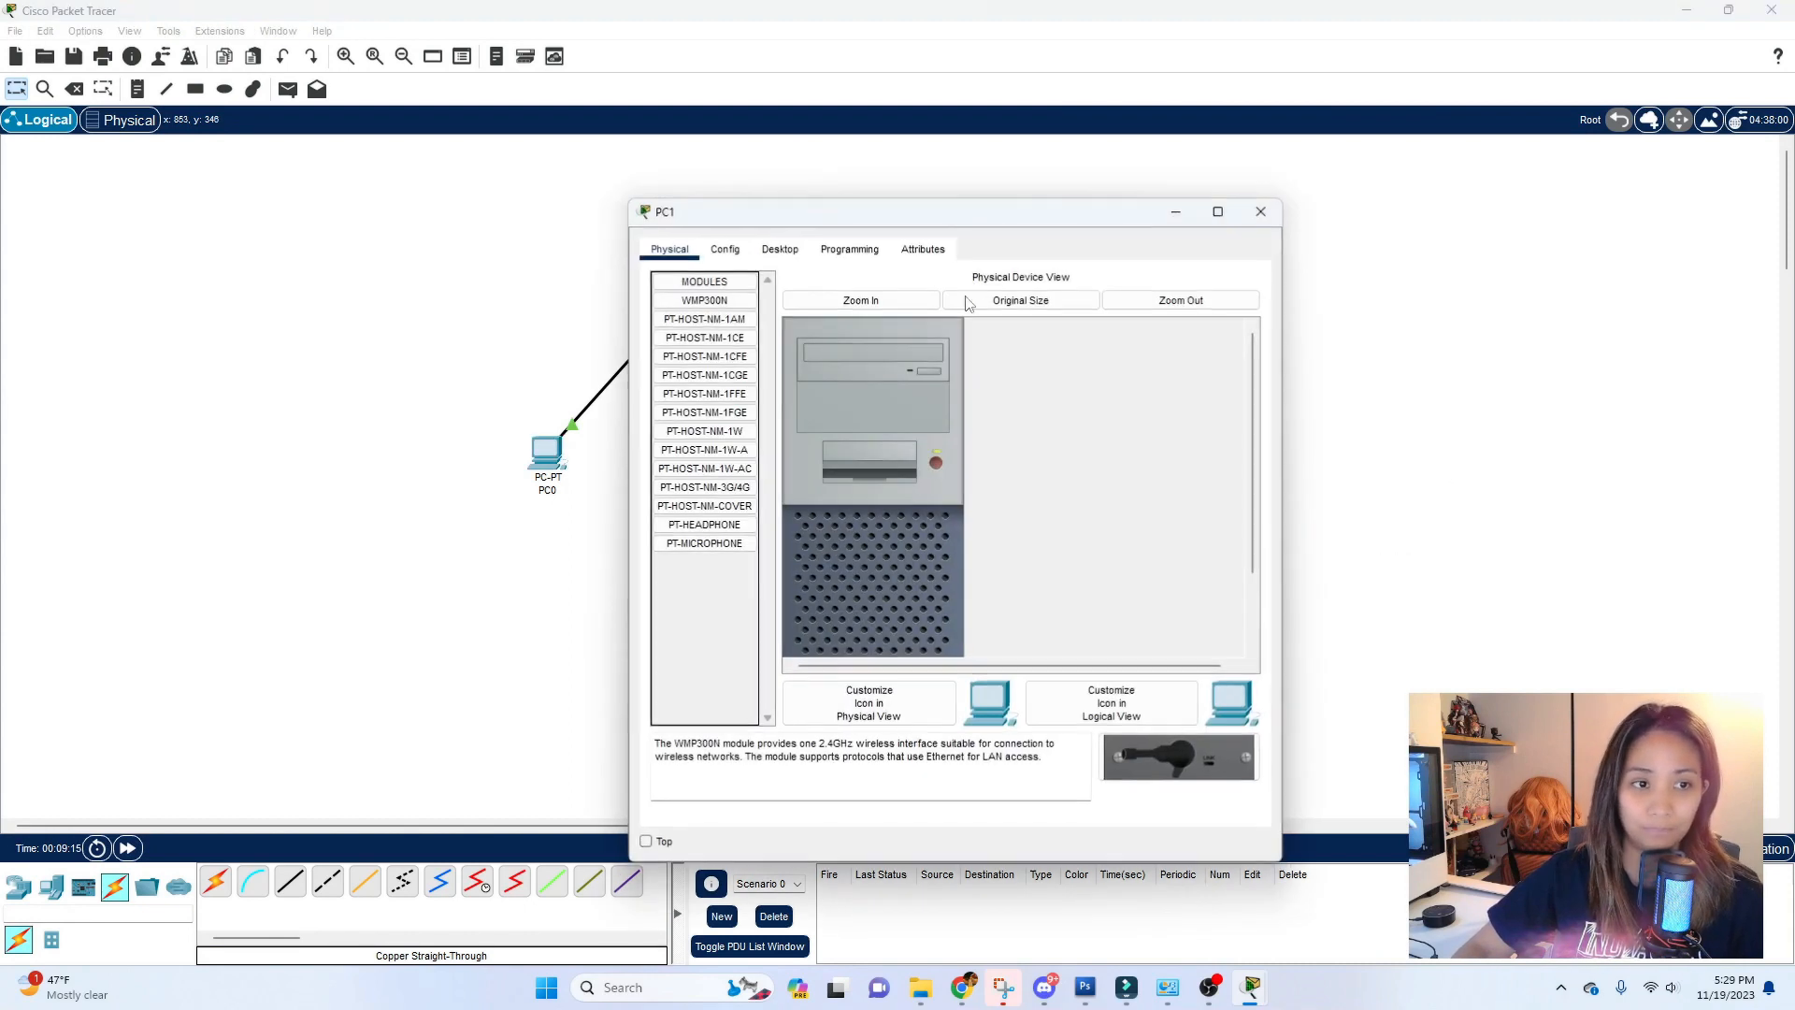
left_click_drag(822, 221, 1034, 132)
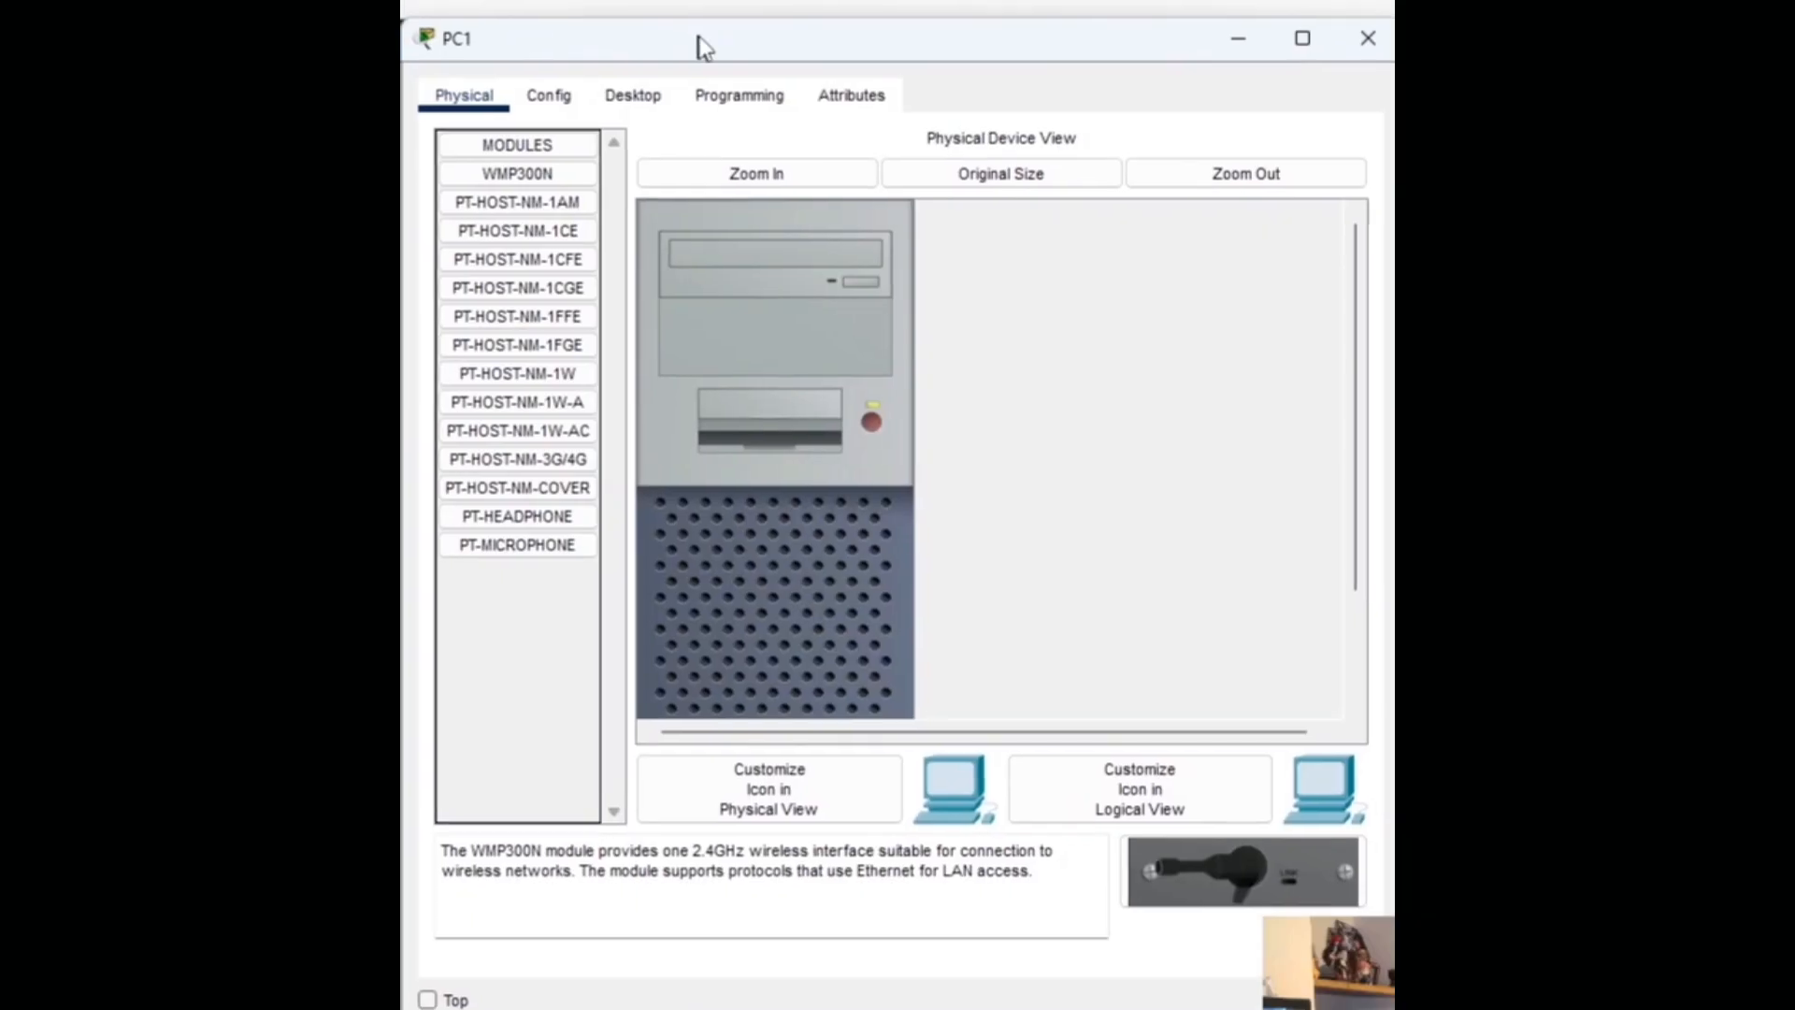
left_click_drag(697, 36, 702, 23)
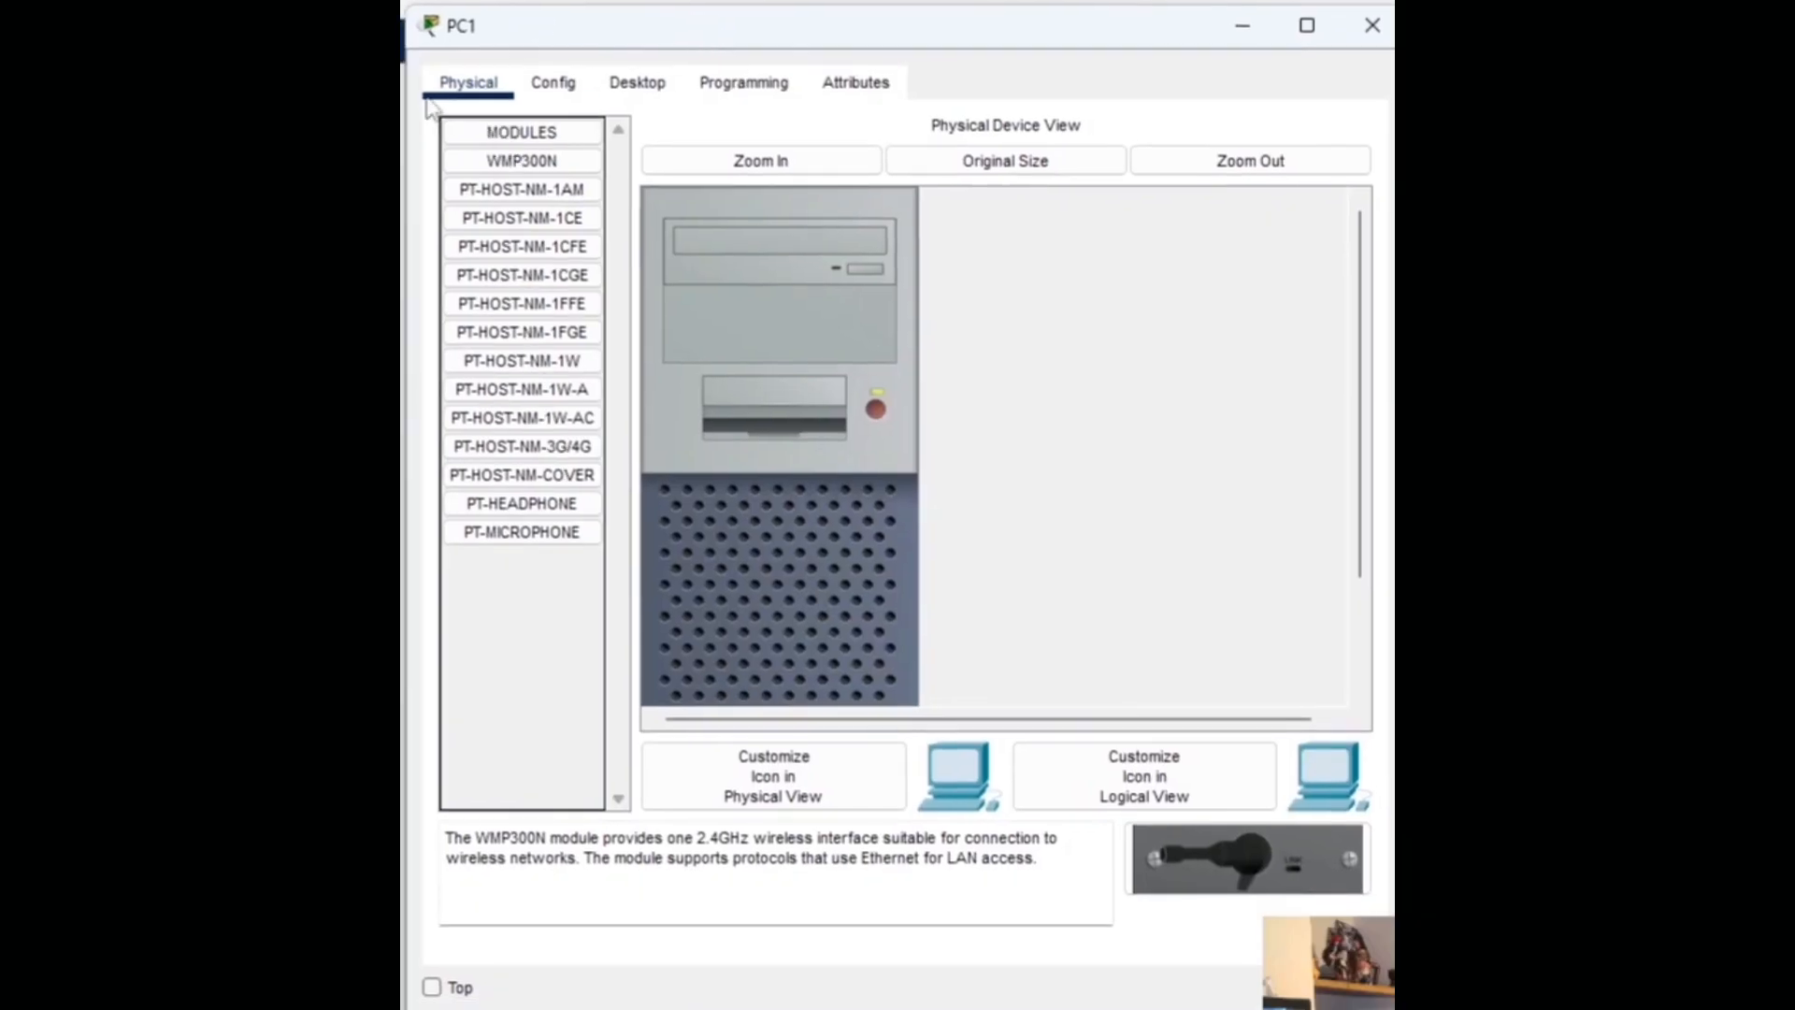
left_click(637, 90)
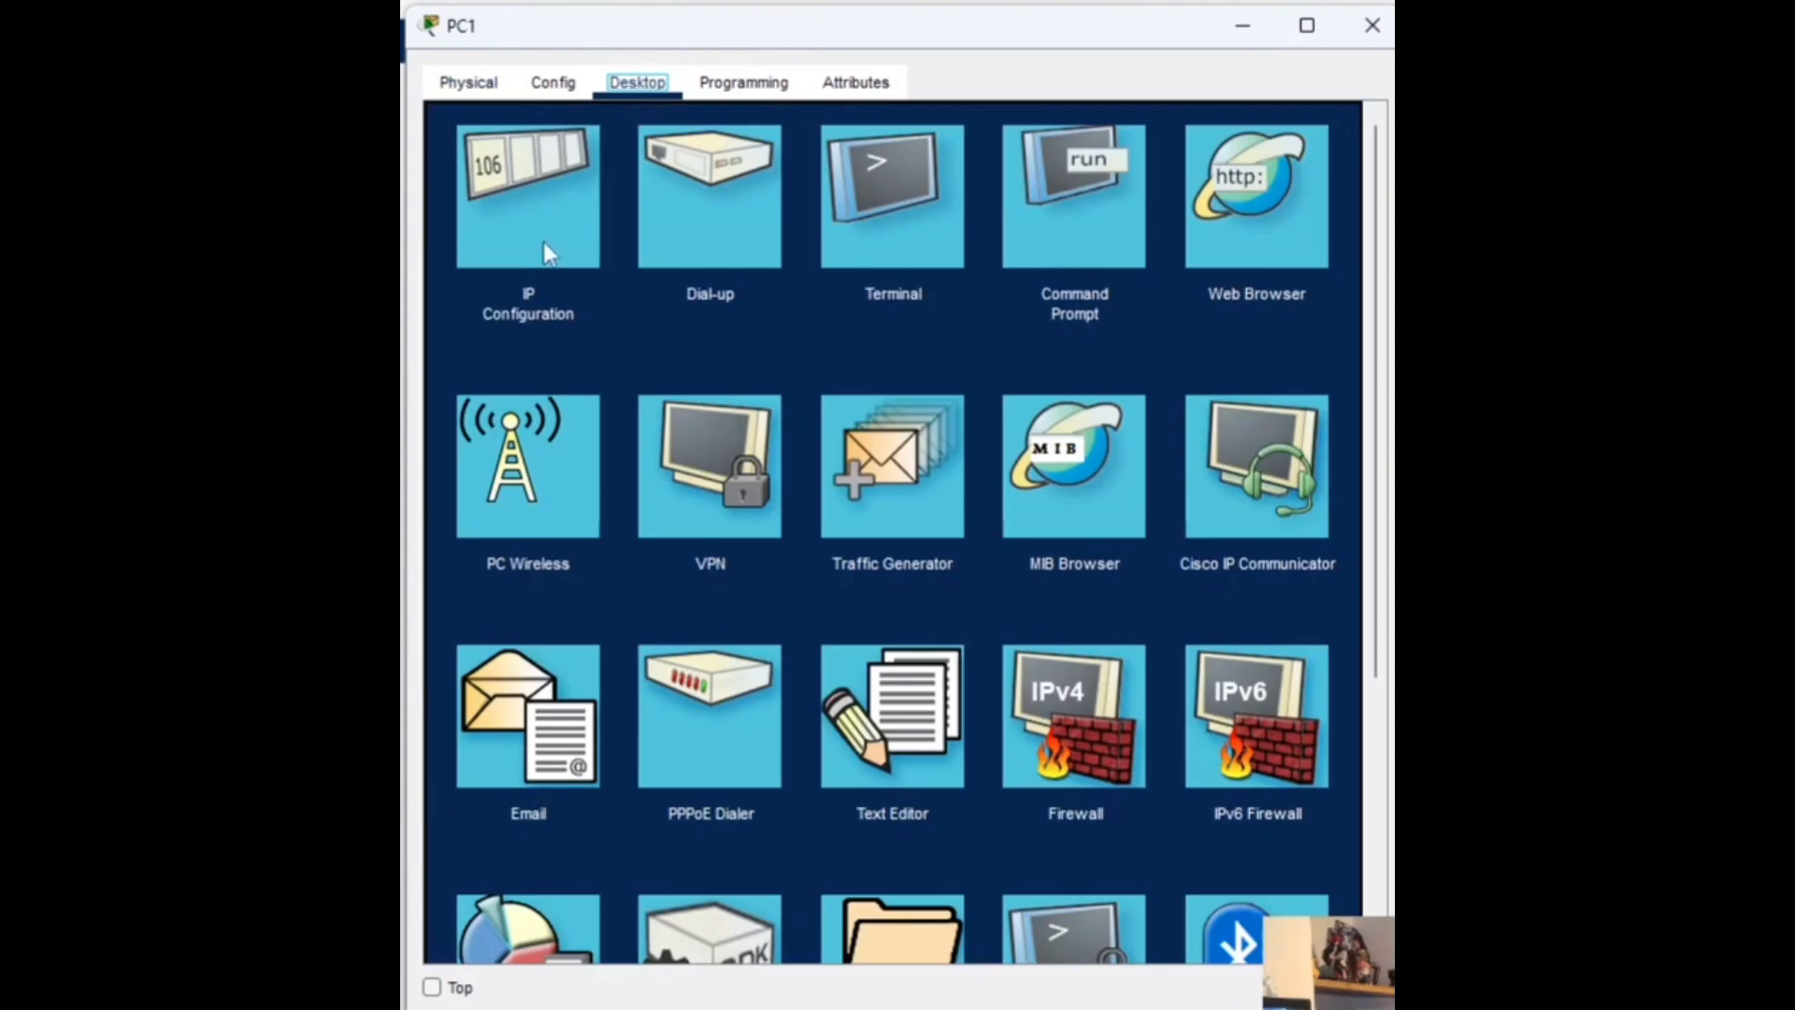
left_click(538, 213)
left_click(839, 280)
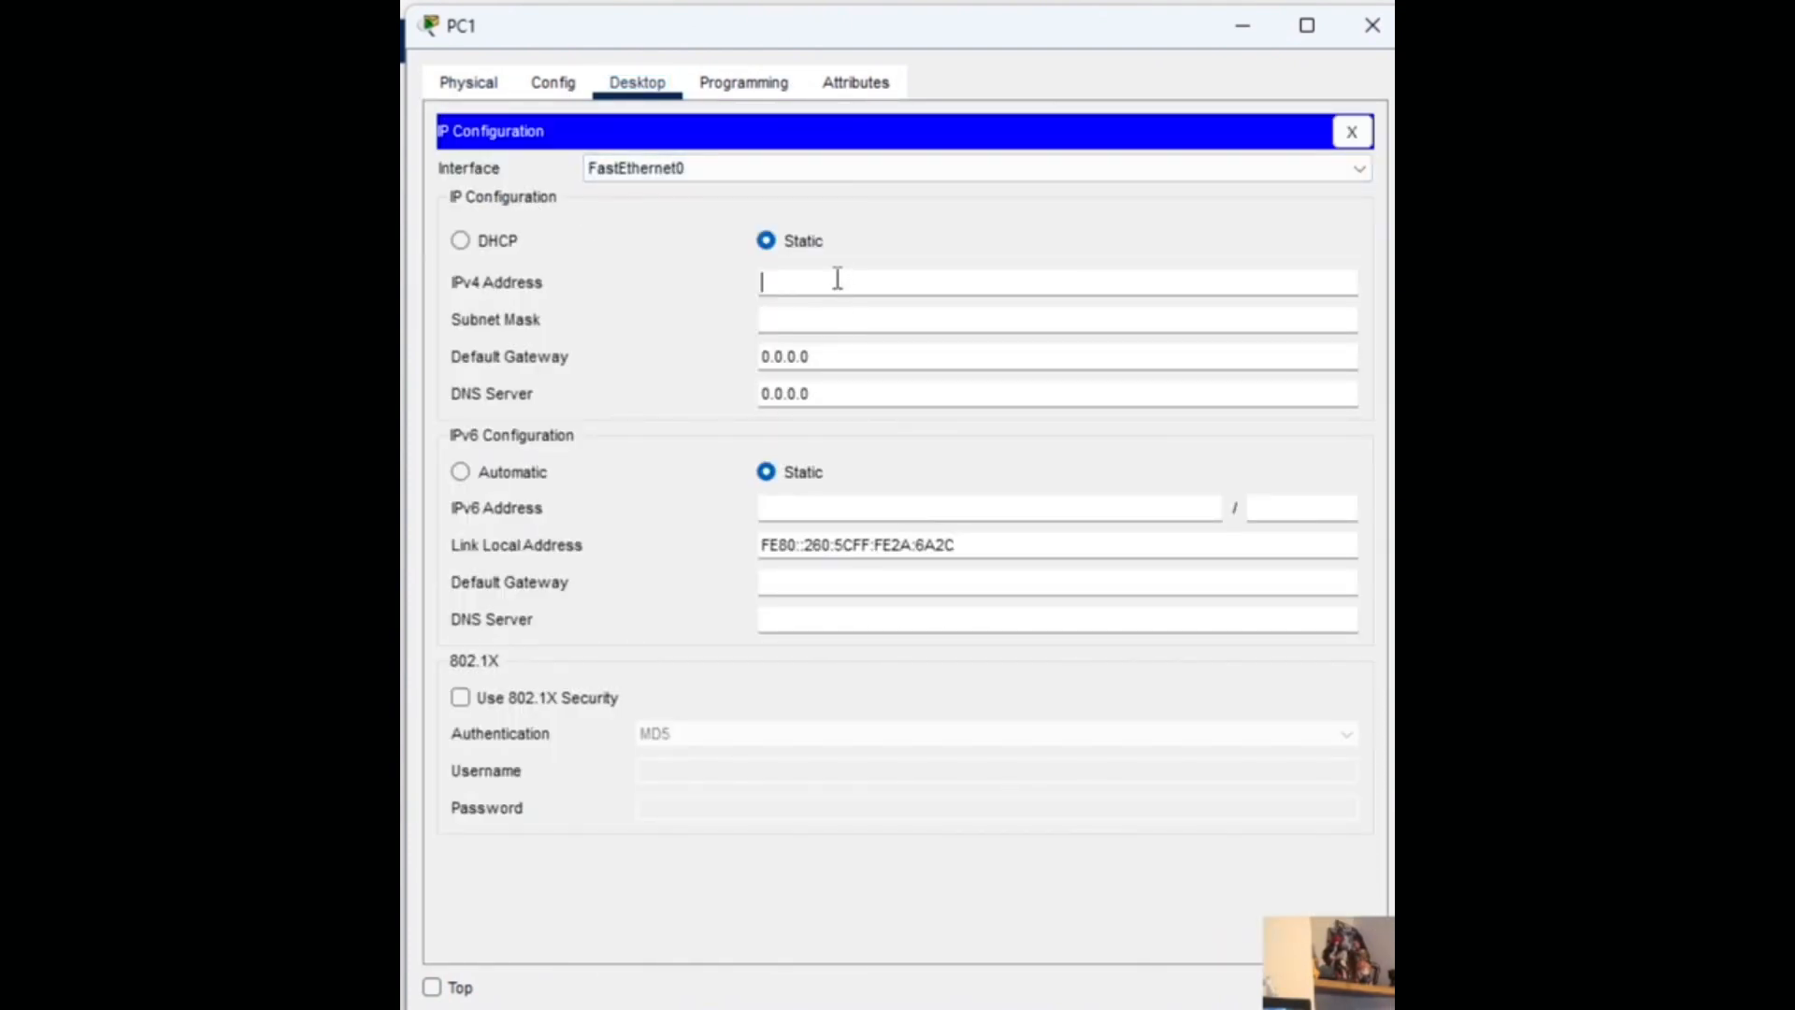
type("192.168.")
type("1.1")
left_click(924, 320)
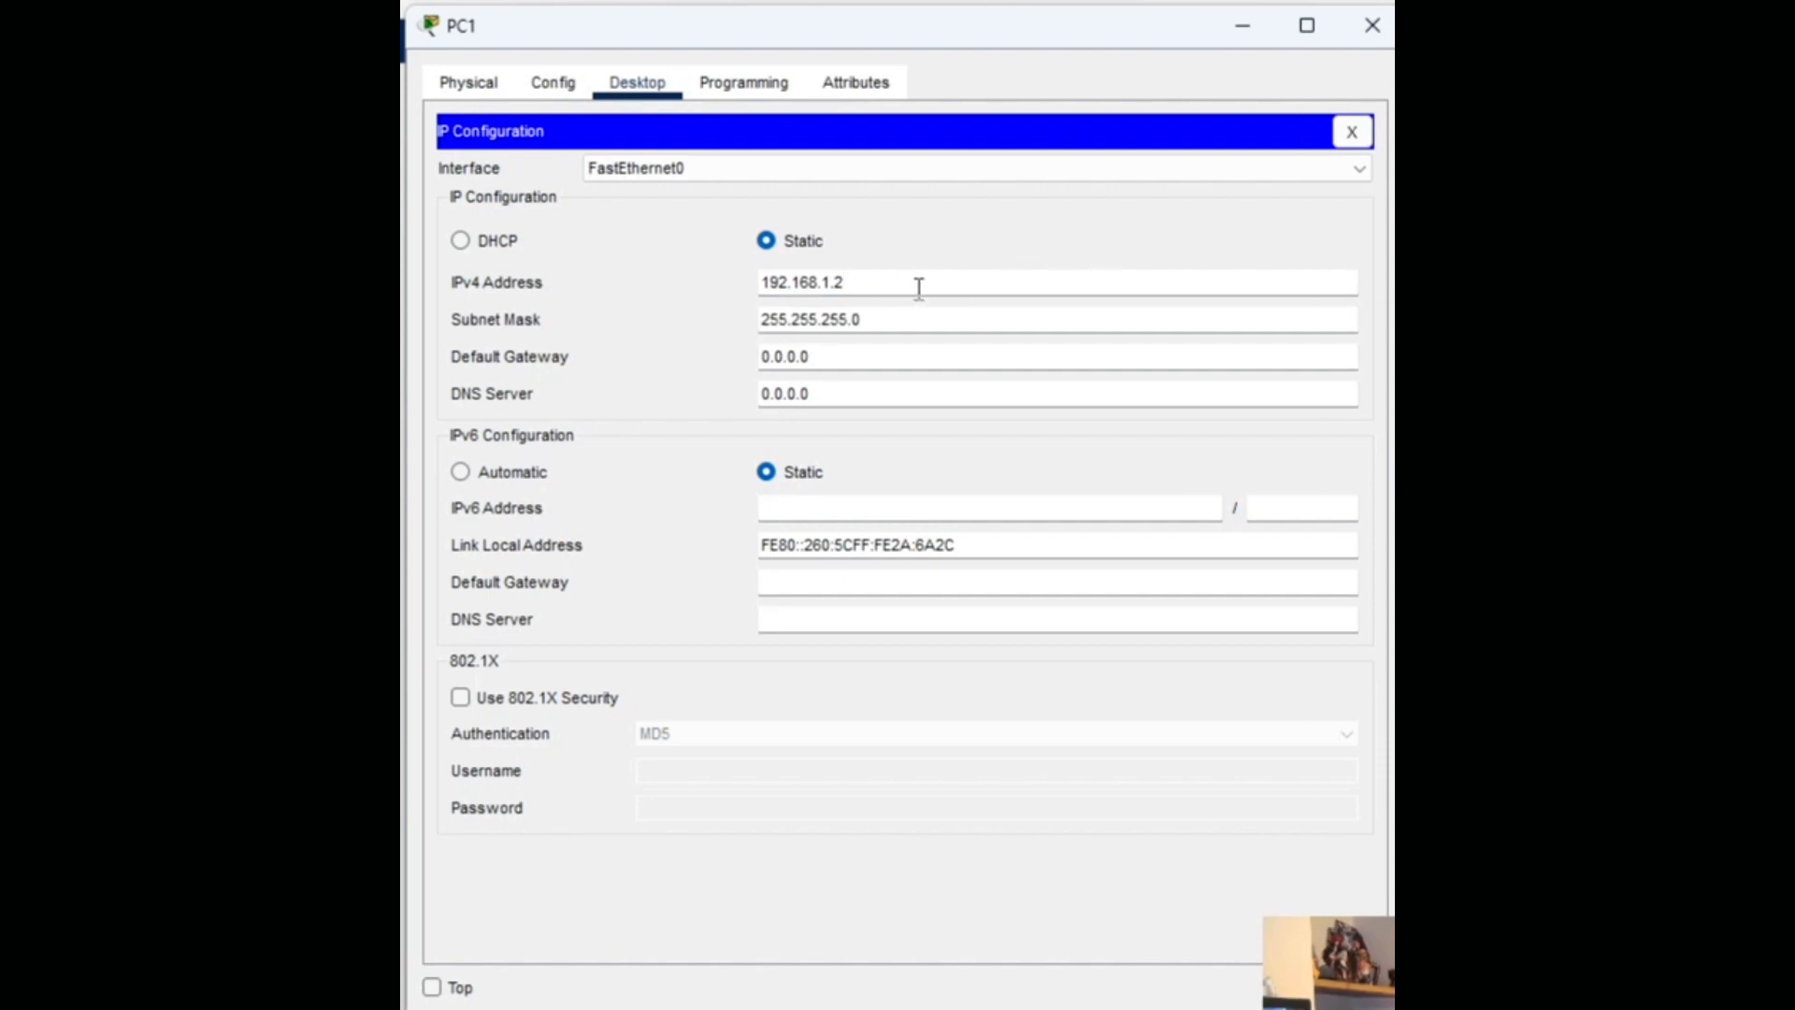
left_click(1371, 25)
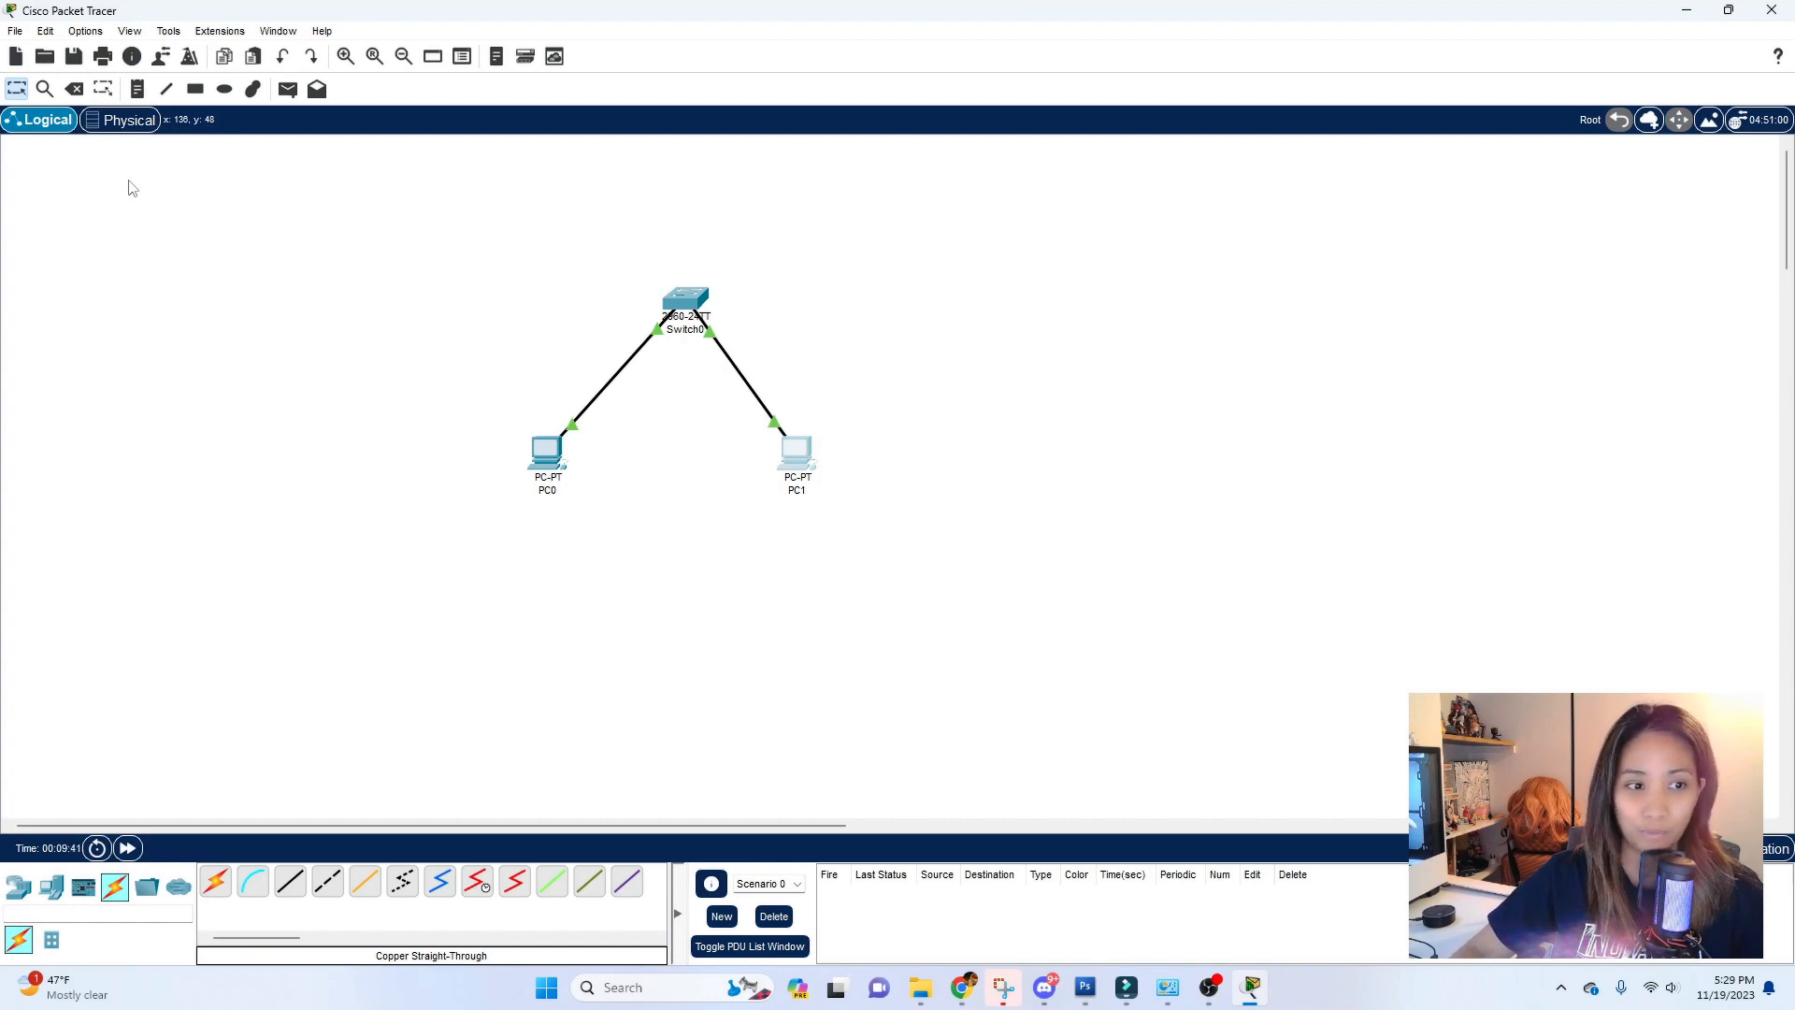
Review PC1's IP configuration and close its window
left_click(797, 458)
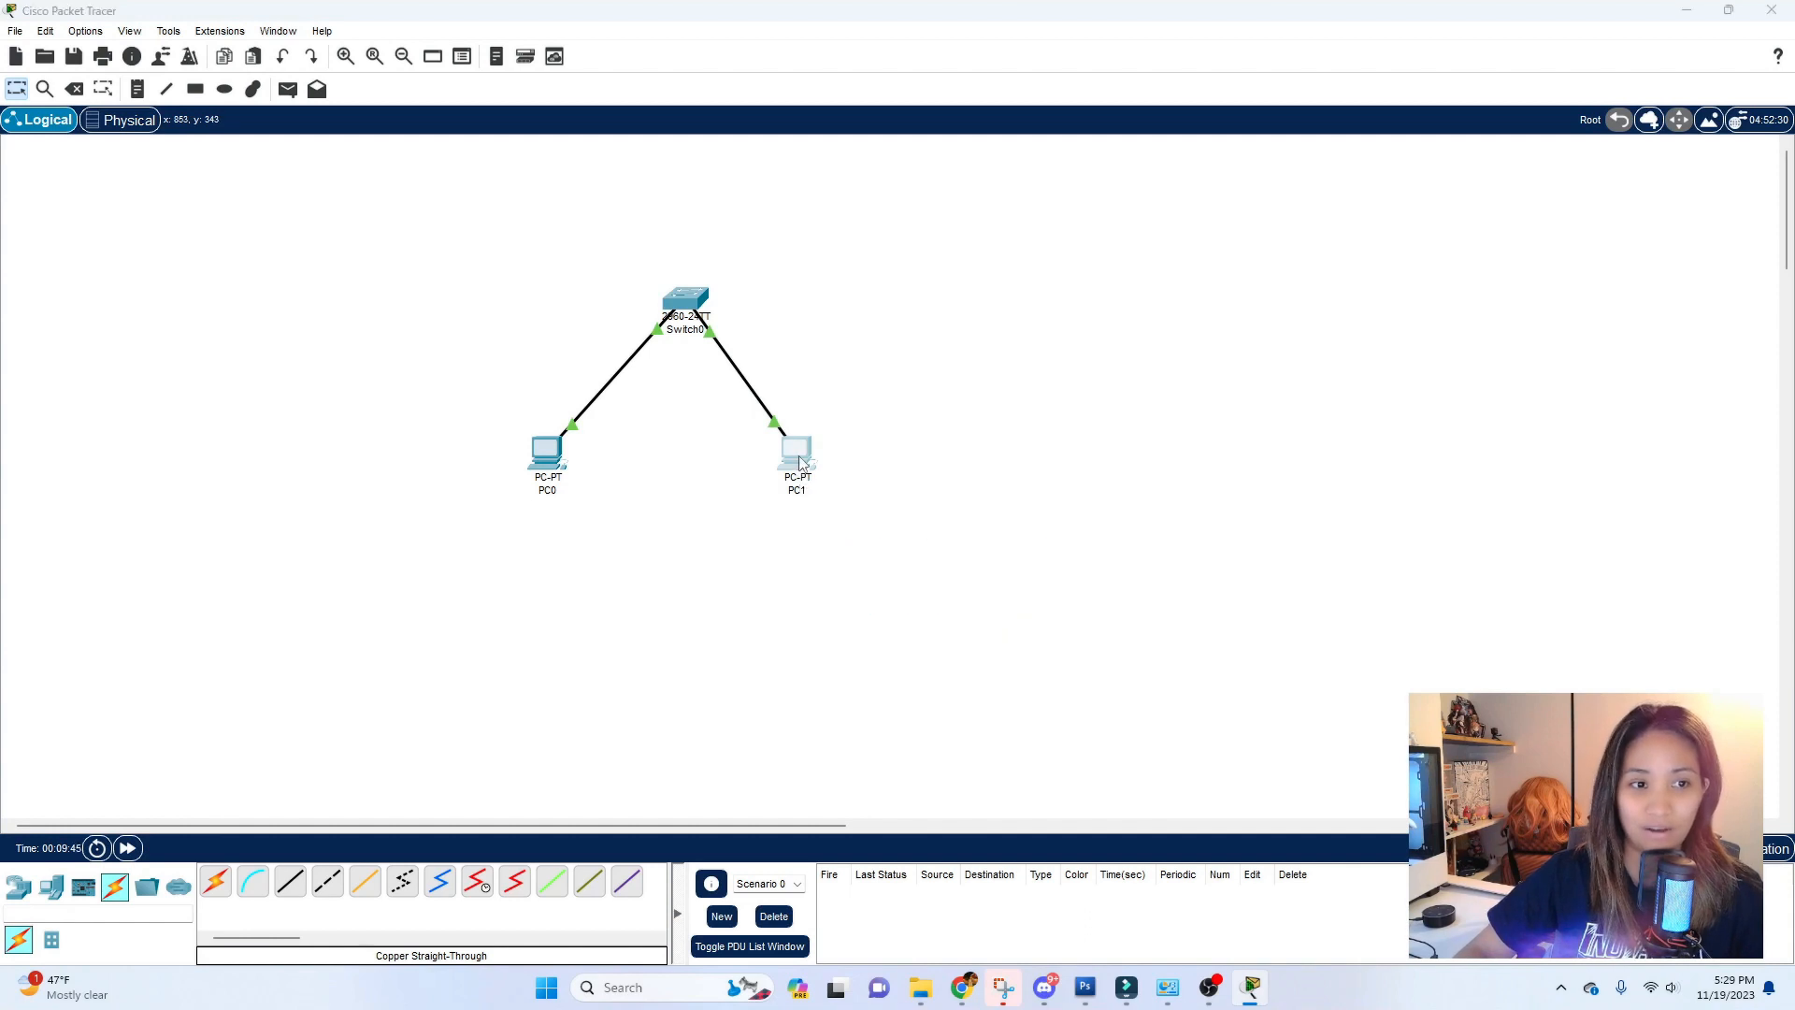
left_click(692, 328)
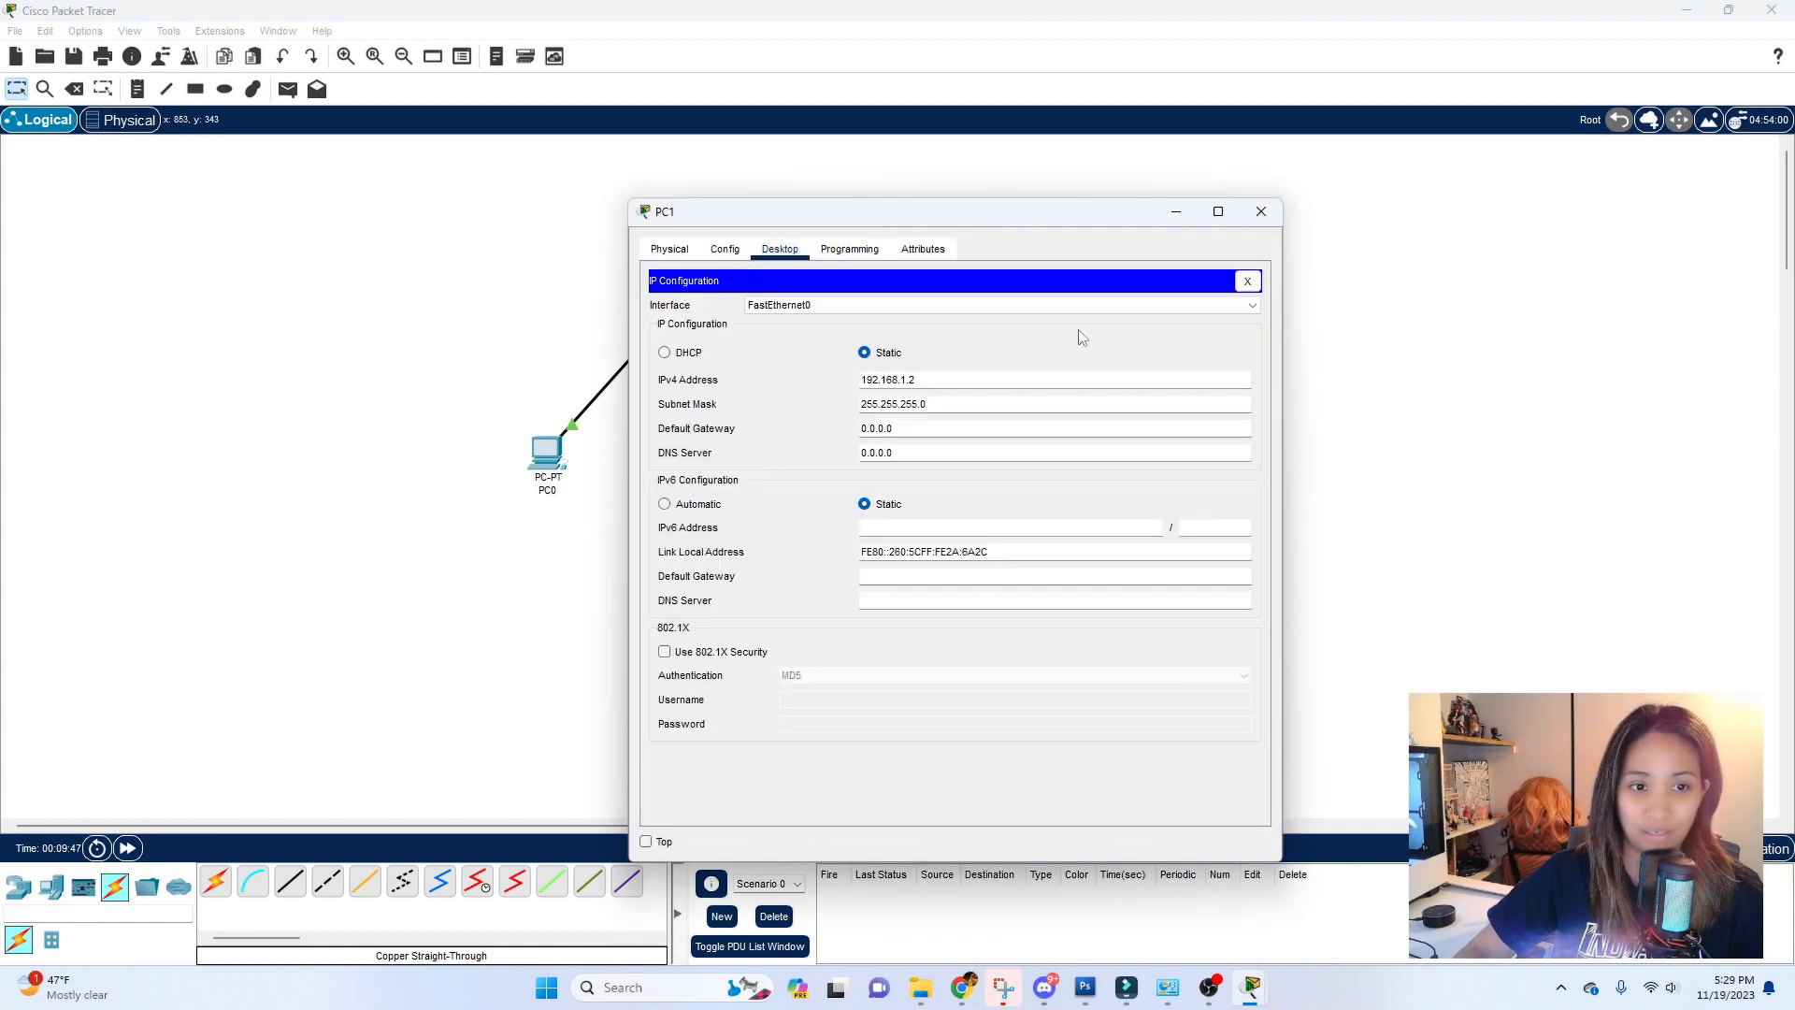
left_click(1261, 212)
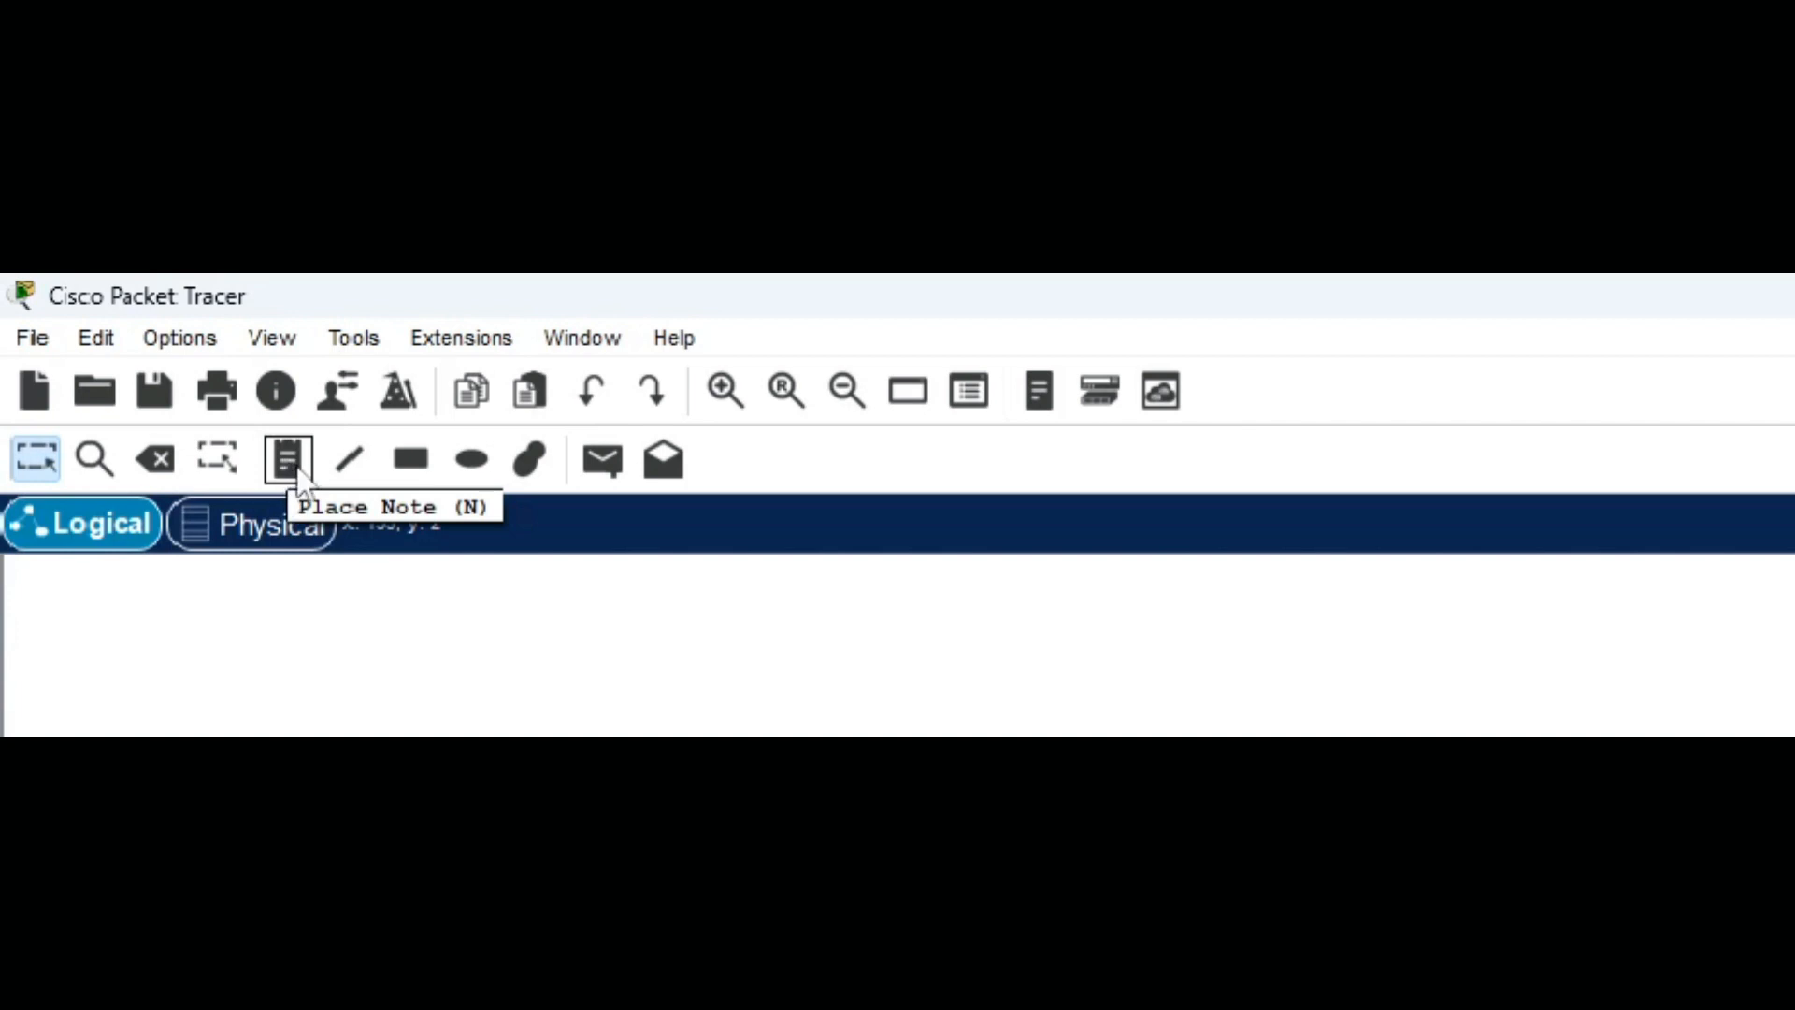
Place a note reading 192.168.1.1 below PC0 in the workspace
left_click(283, 465)
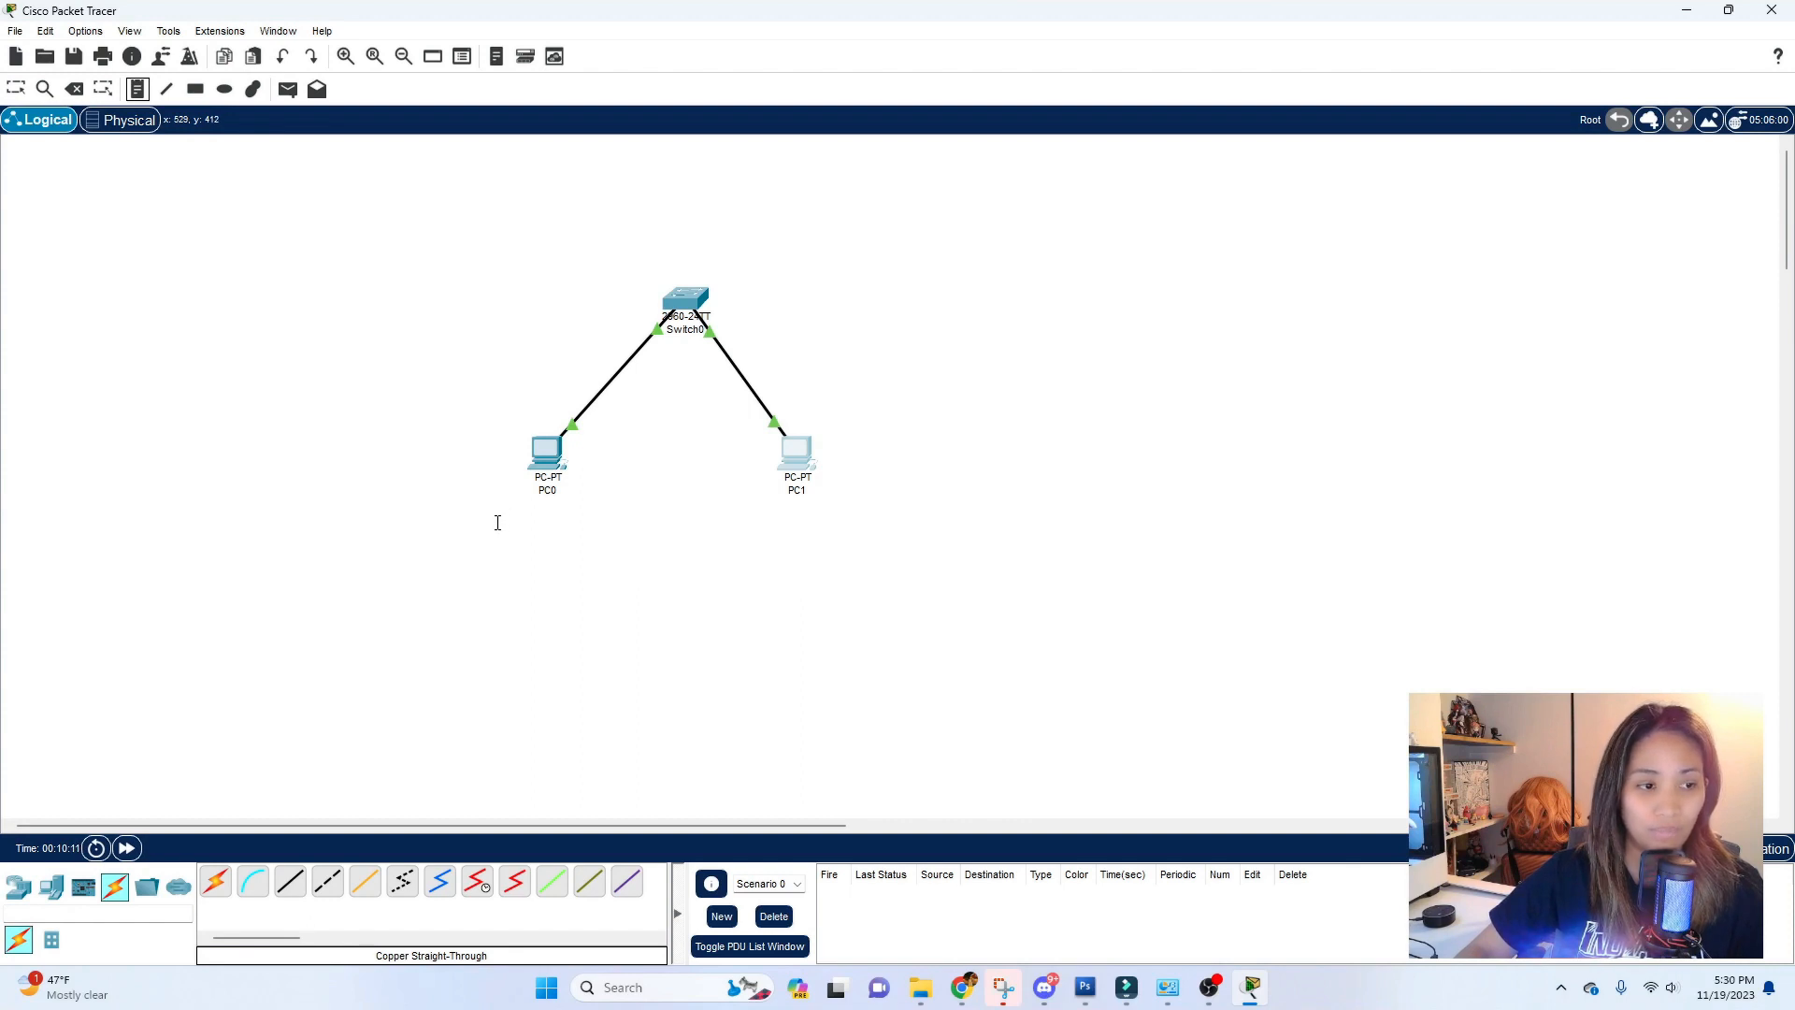
left_click(500, 526)
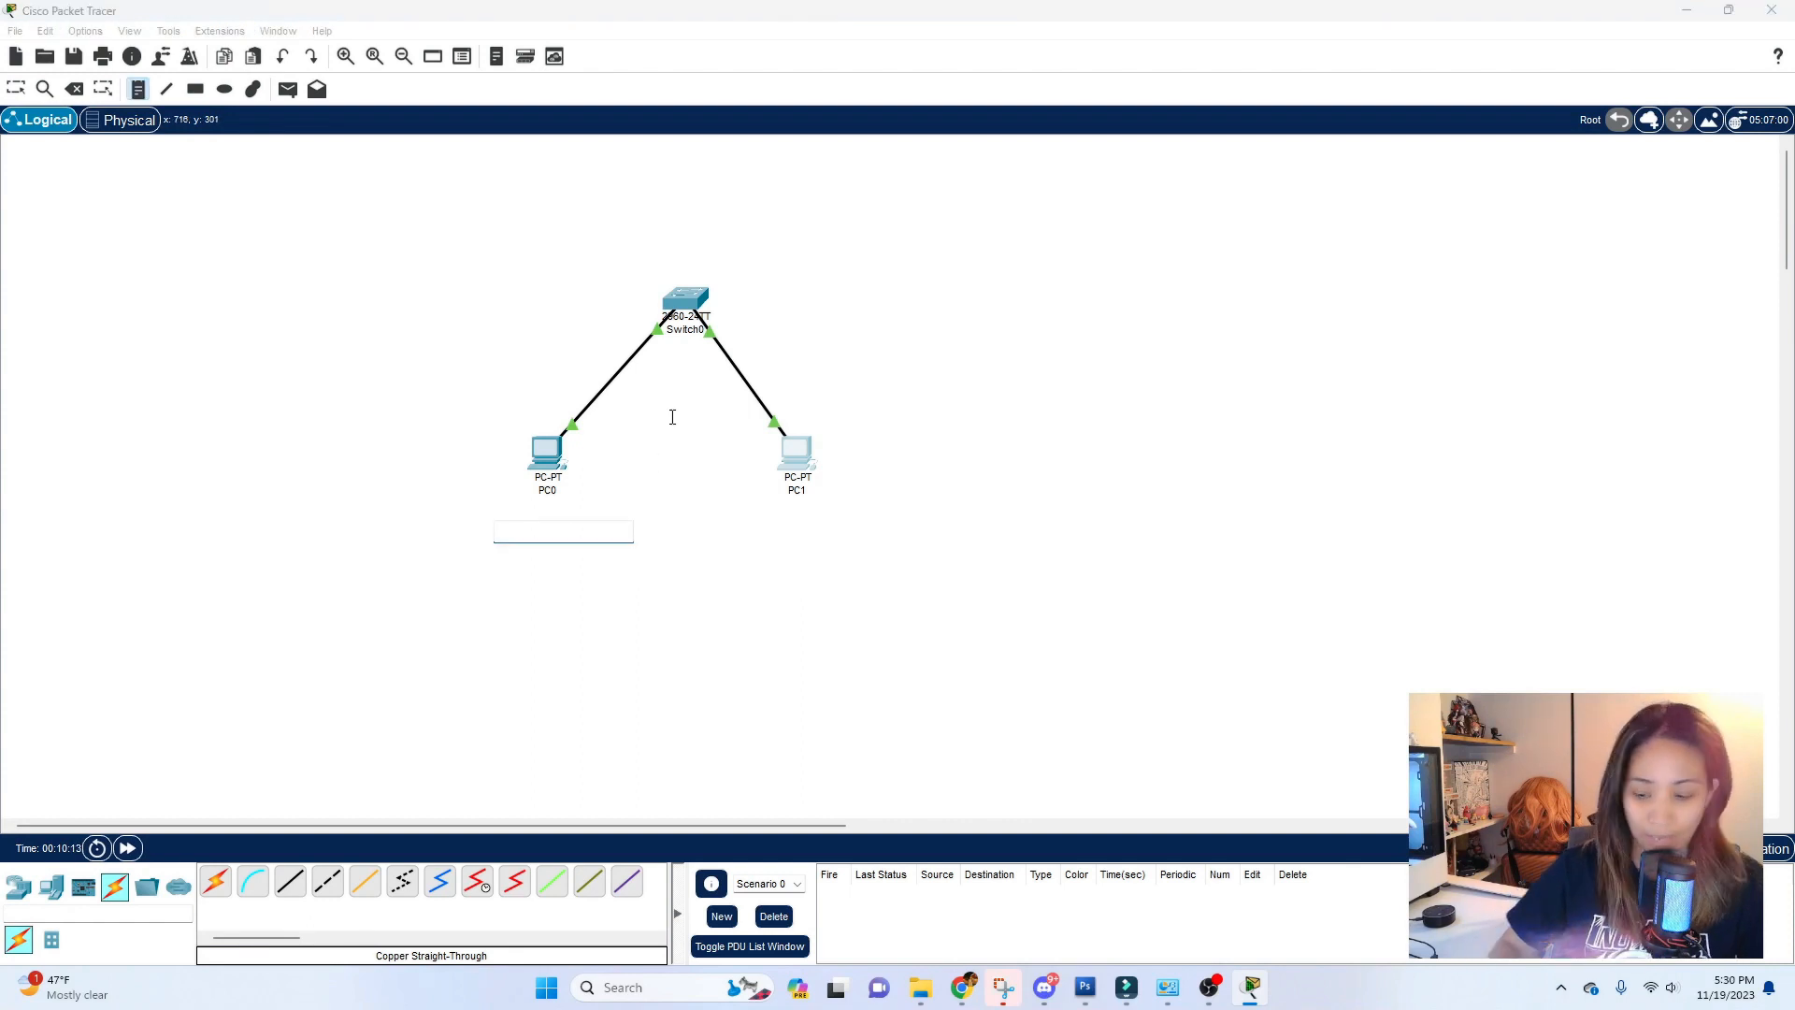
type("192.1")
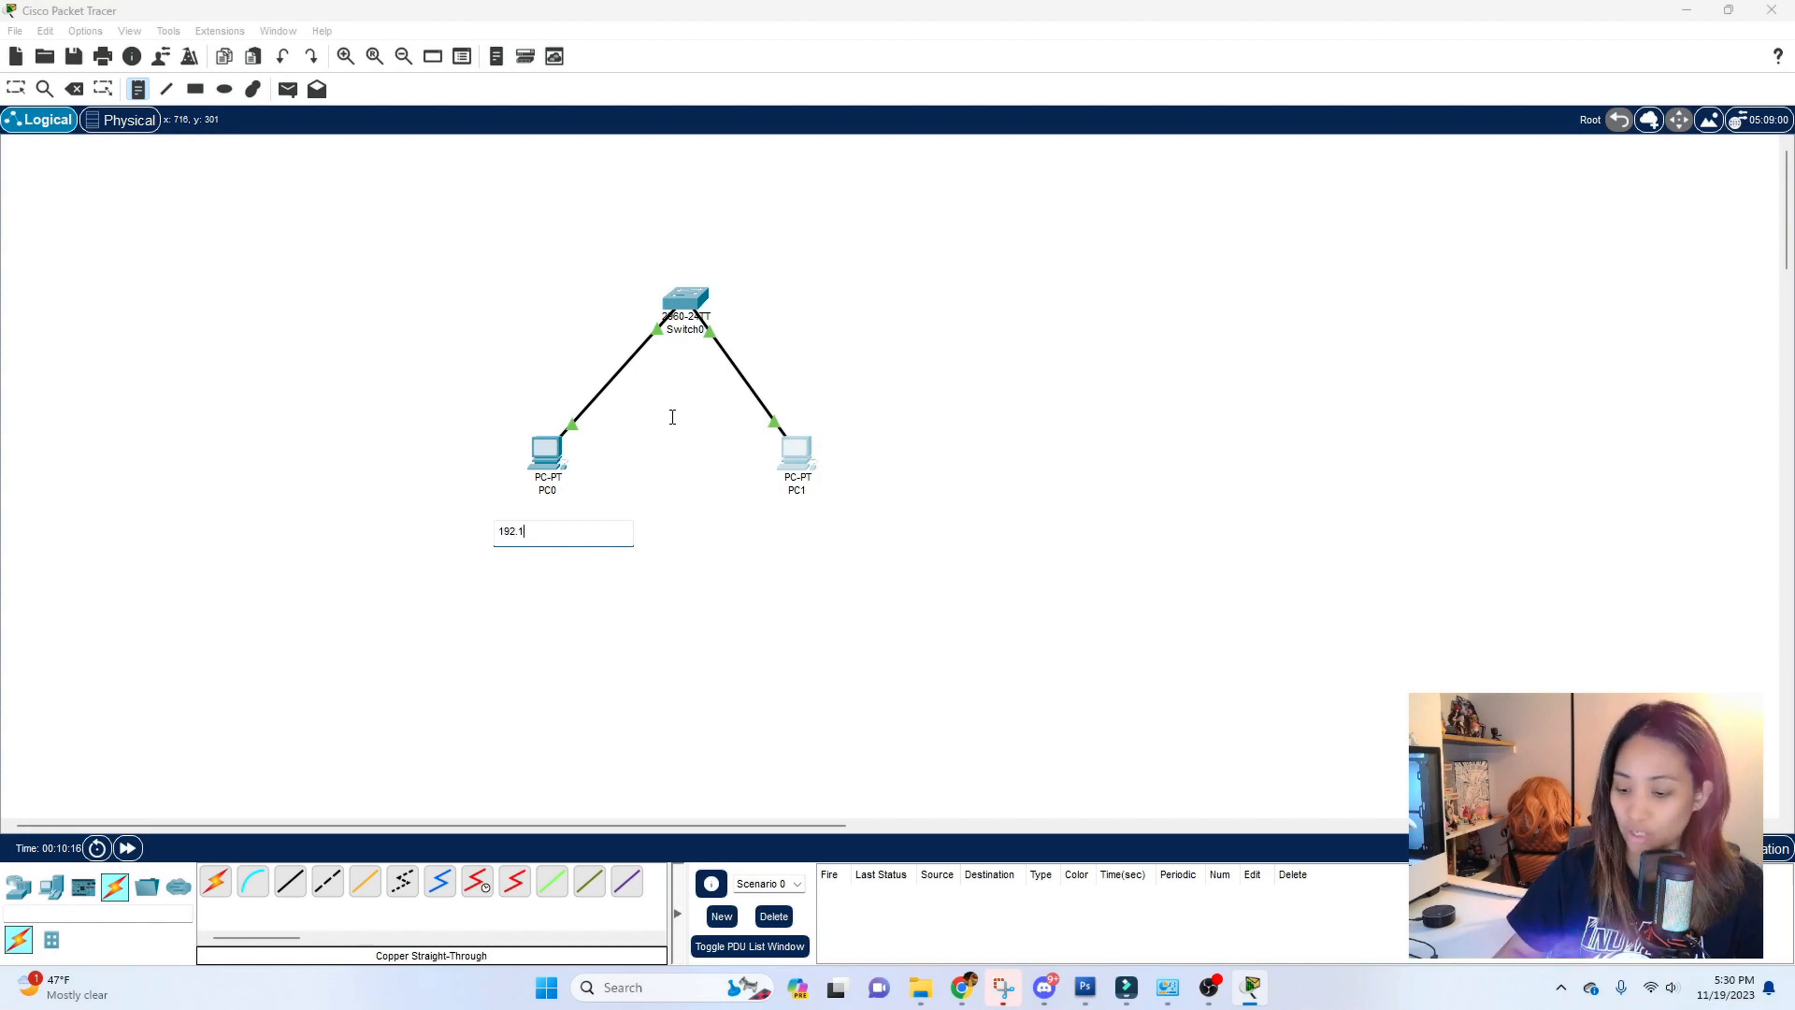
type("68.1.1")
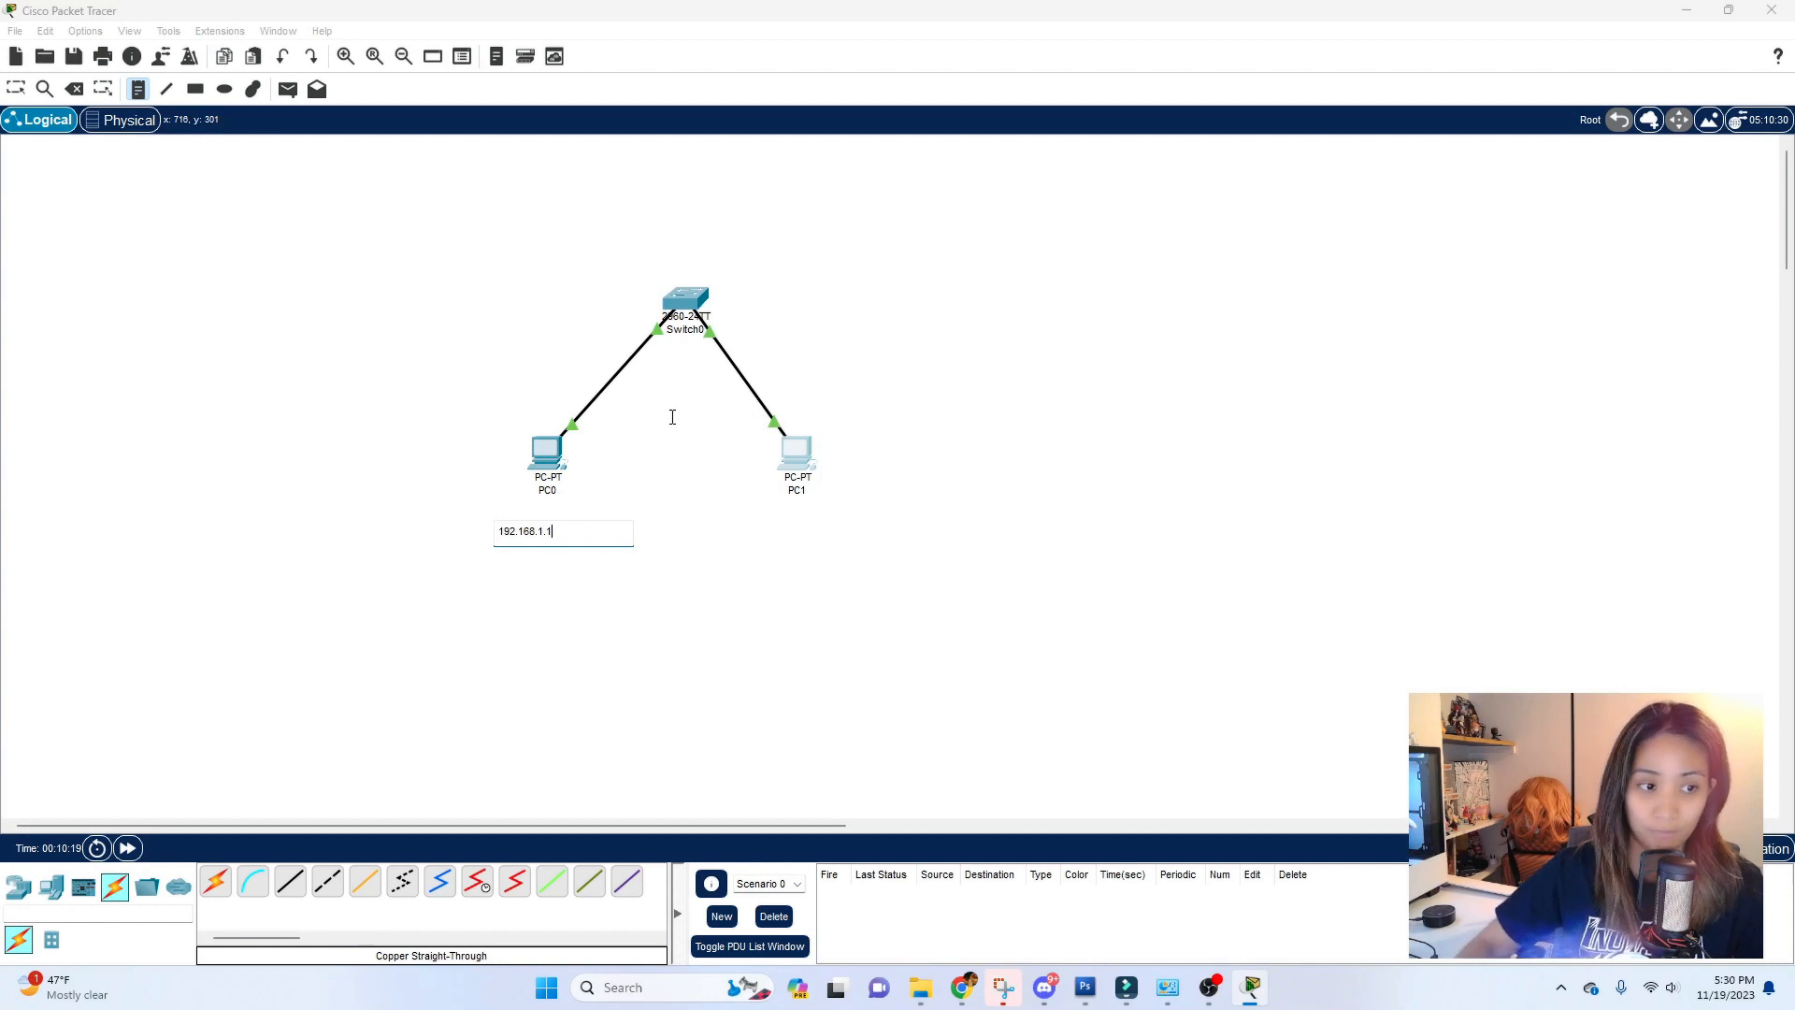
Place a note reading 192.168.1.2 below PC1 in the workspace
left_click(136, 90)
left_click(798, 524)
type("192.1")
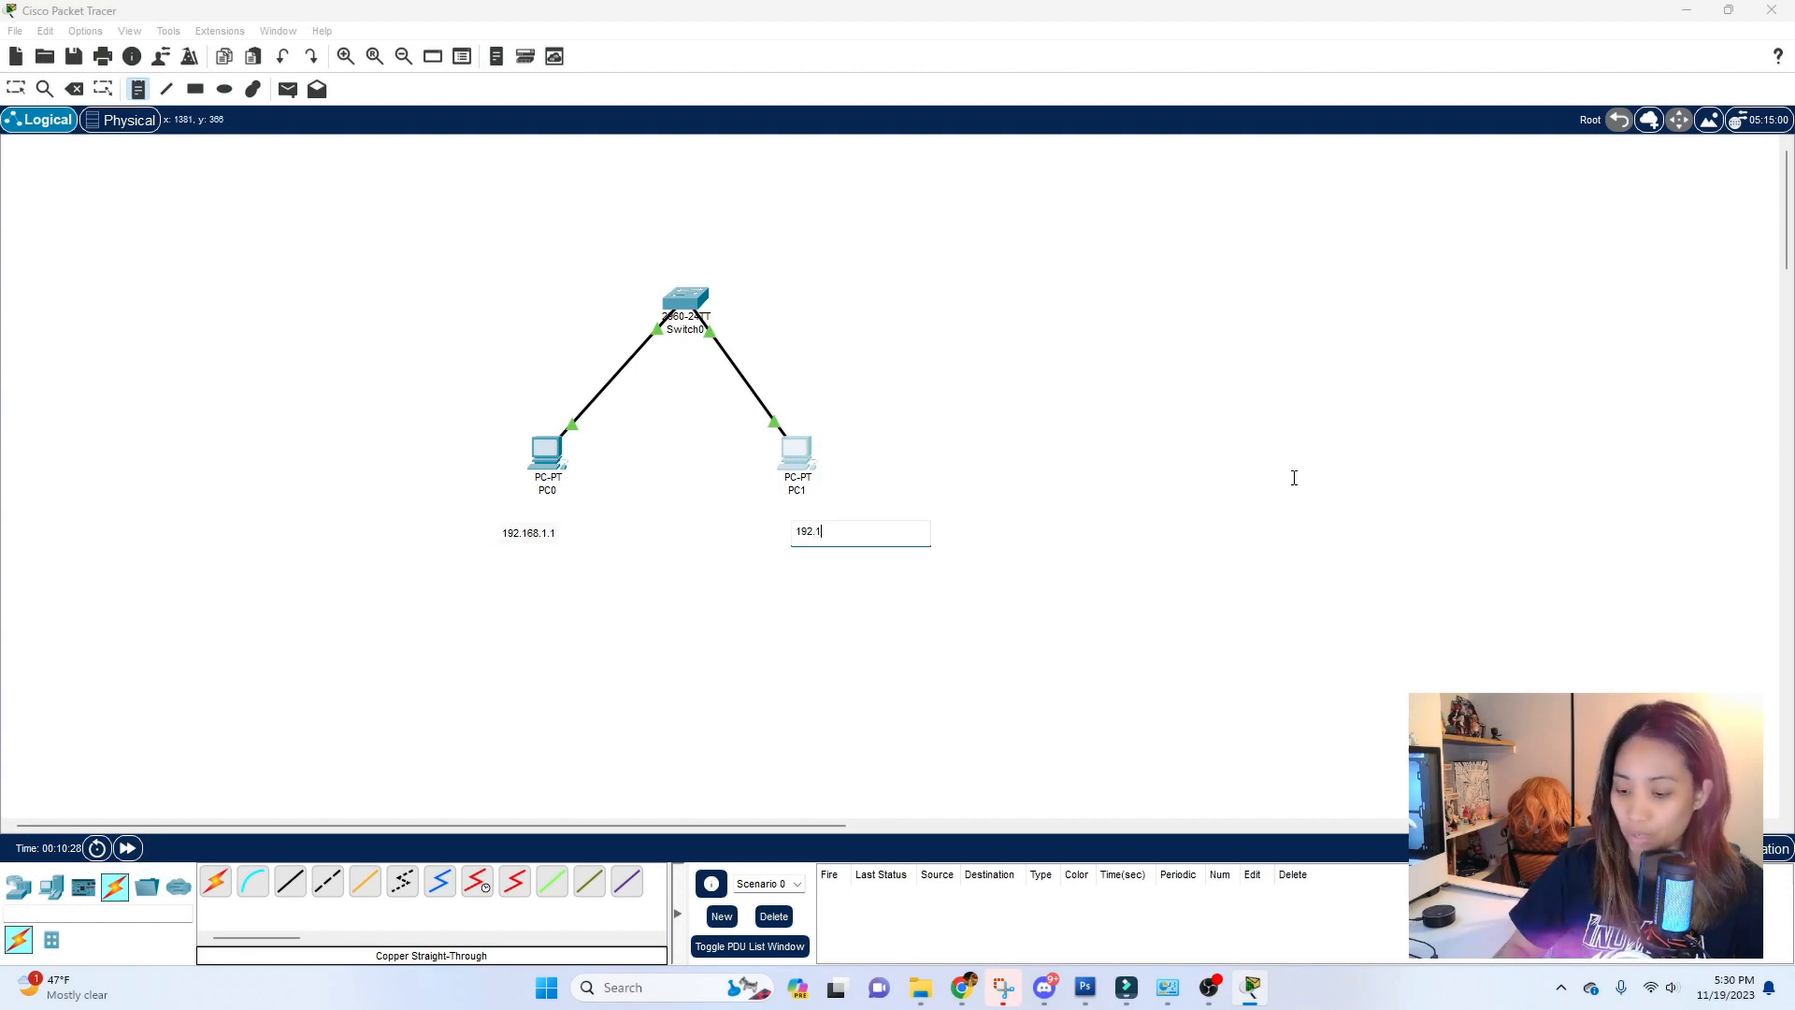
type("68.1.2")
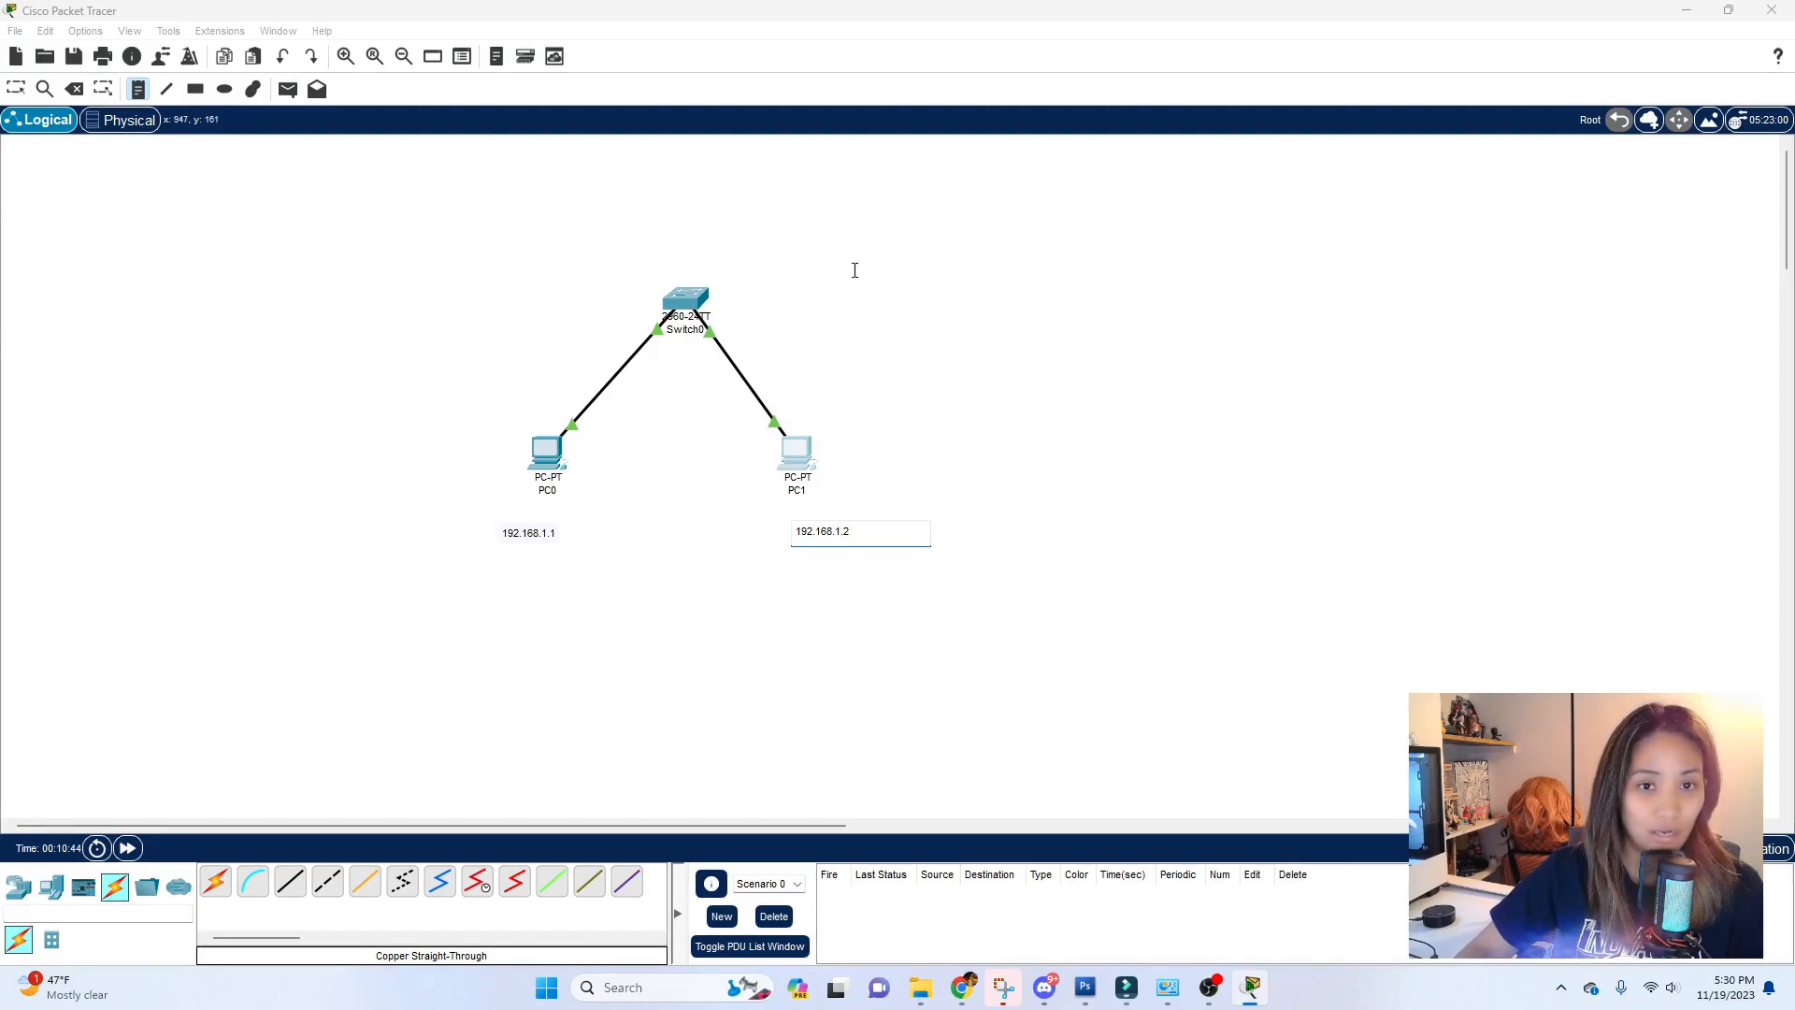
Move the two IP address notes so each sits centred directly beneath its PC's name label
left_click(15, 89)
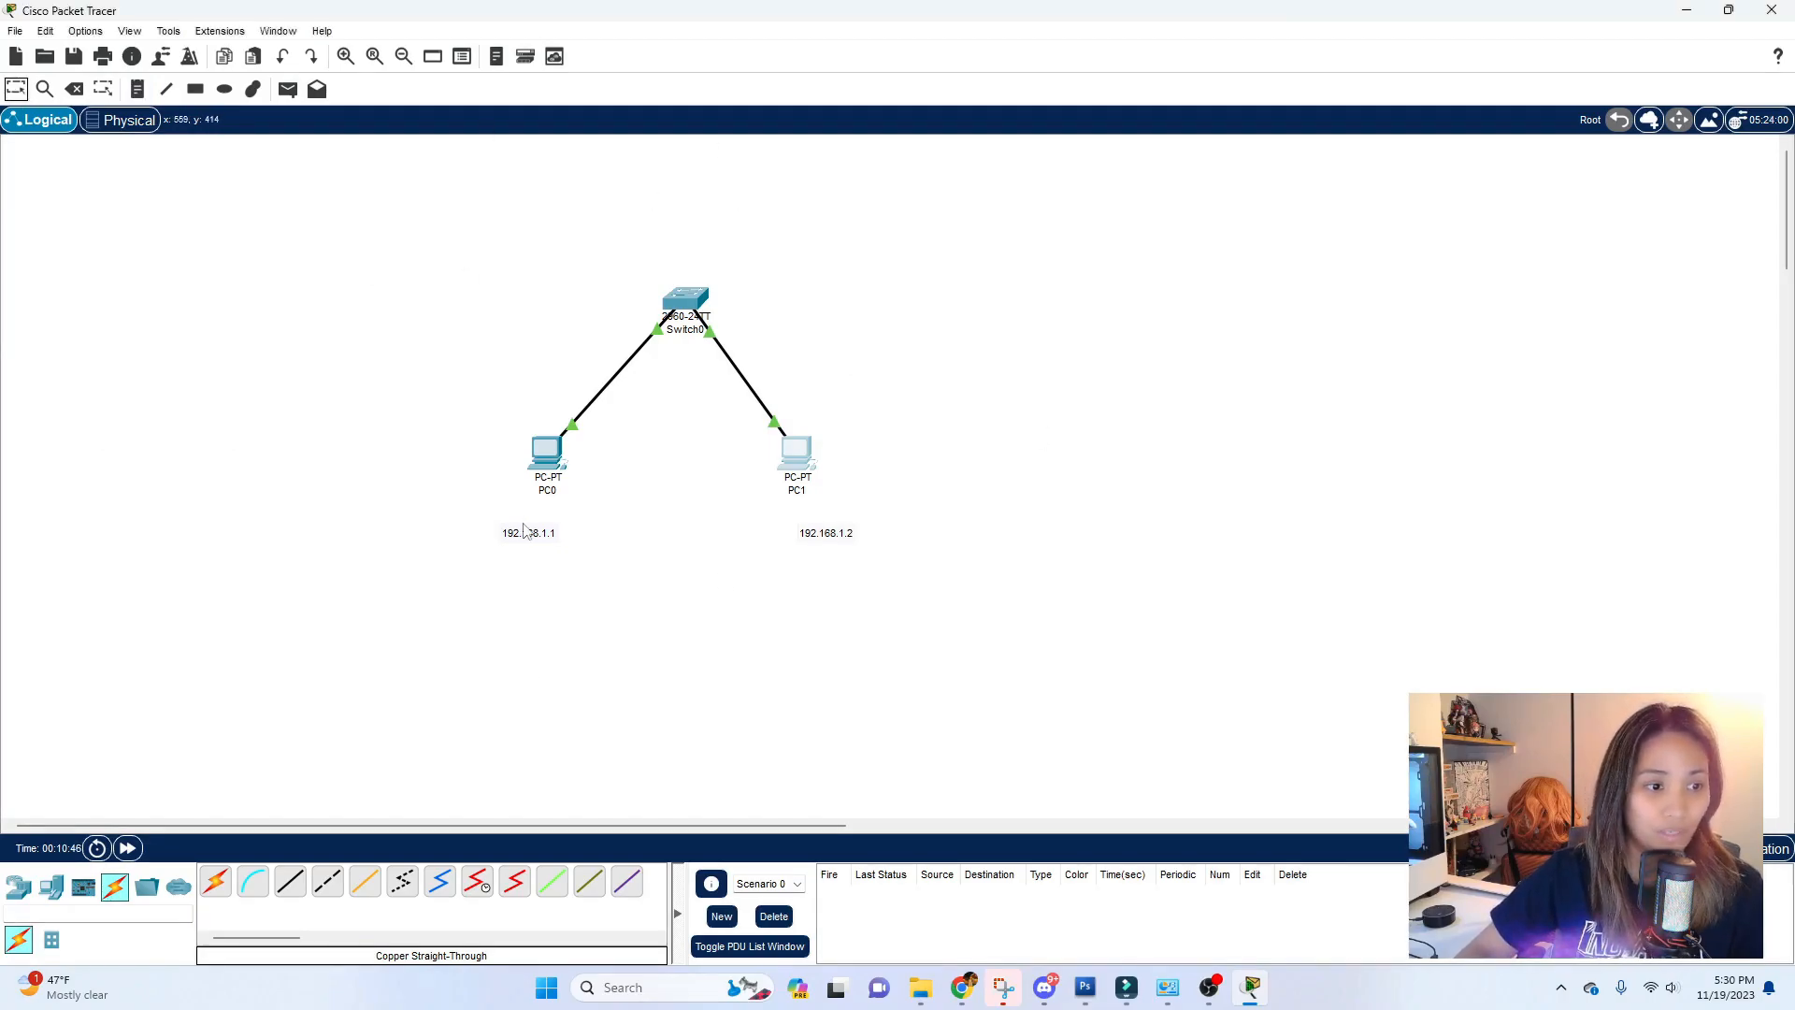
left_click_drag(521, 539, 542, 520)
left_click_drag(830, 541, 798, 520)
left_click_drag(559, 525, 555, 514)
left_click_drag(806, 515, 808, 514)
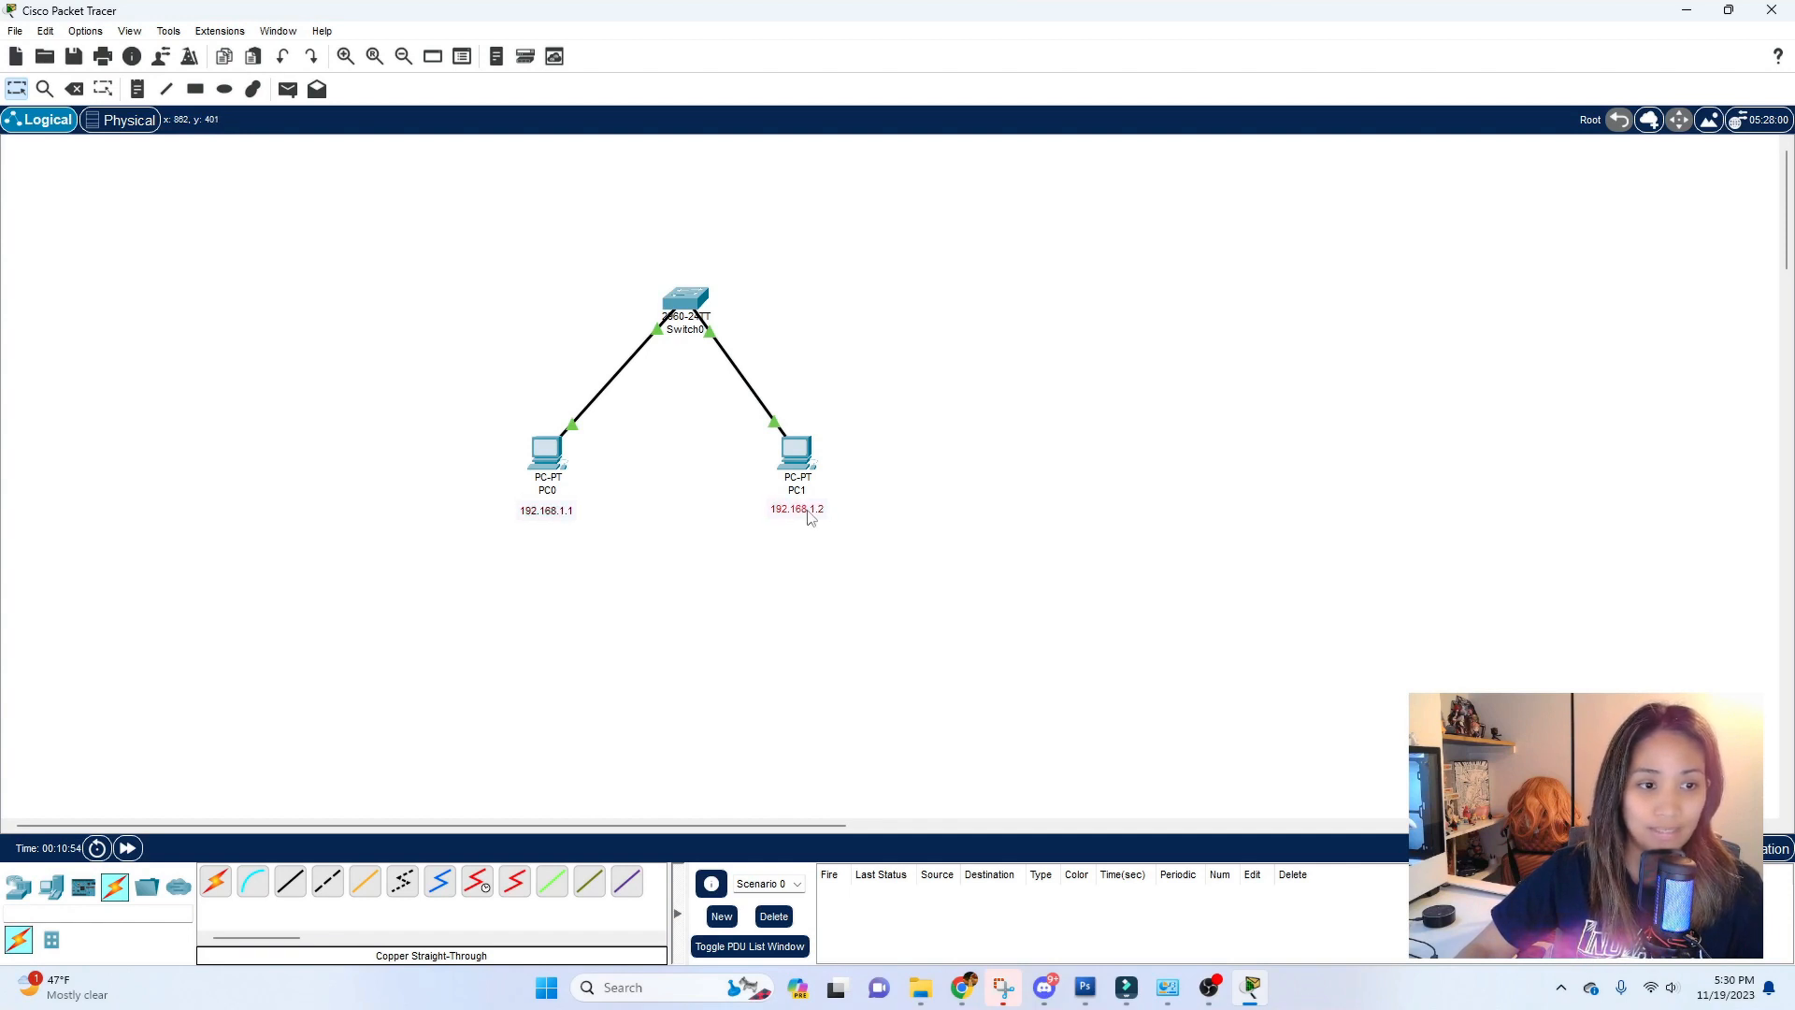
left_click(504, 523)
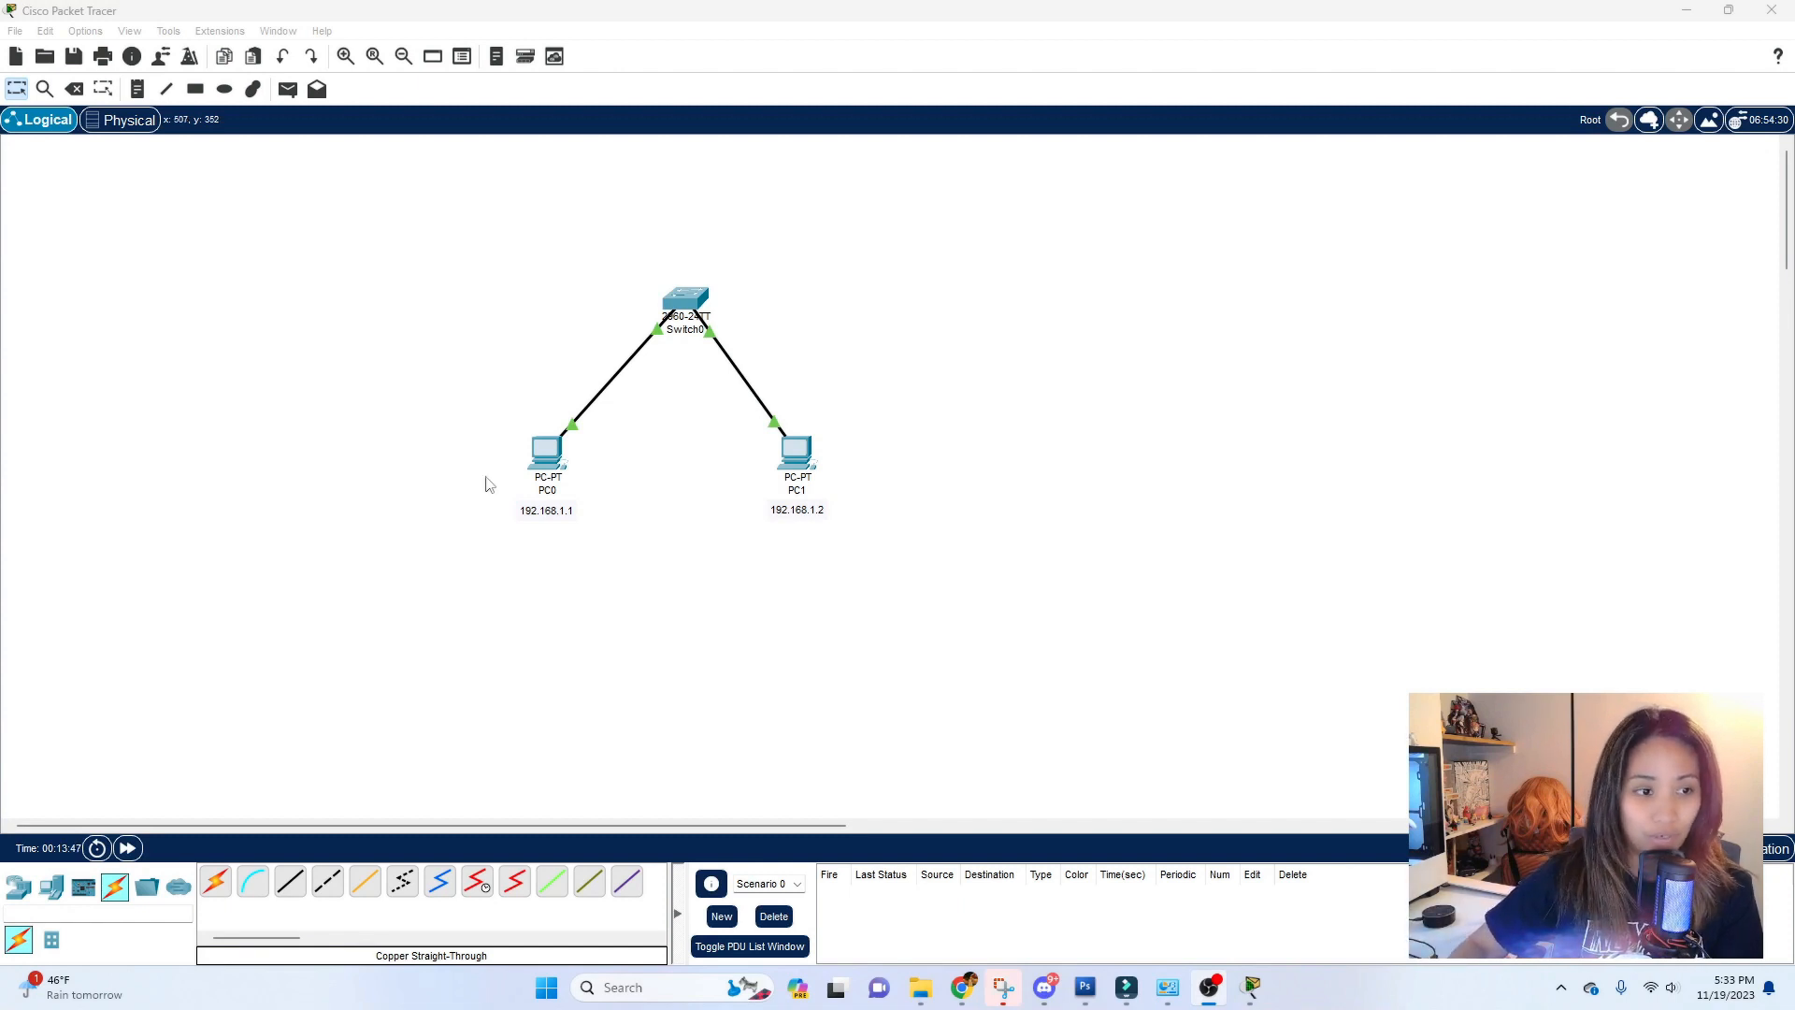
Ping 192.168.1.2 from PC0's Command Prompt
left_click(549, 466)
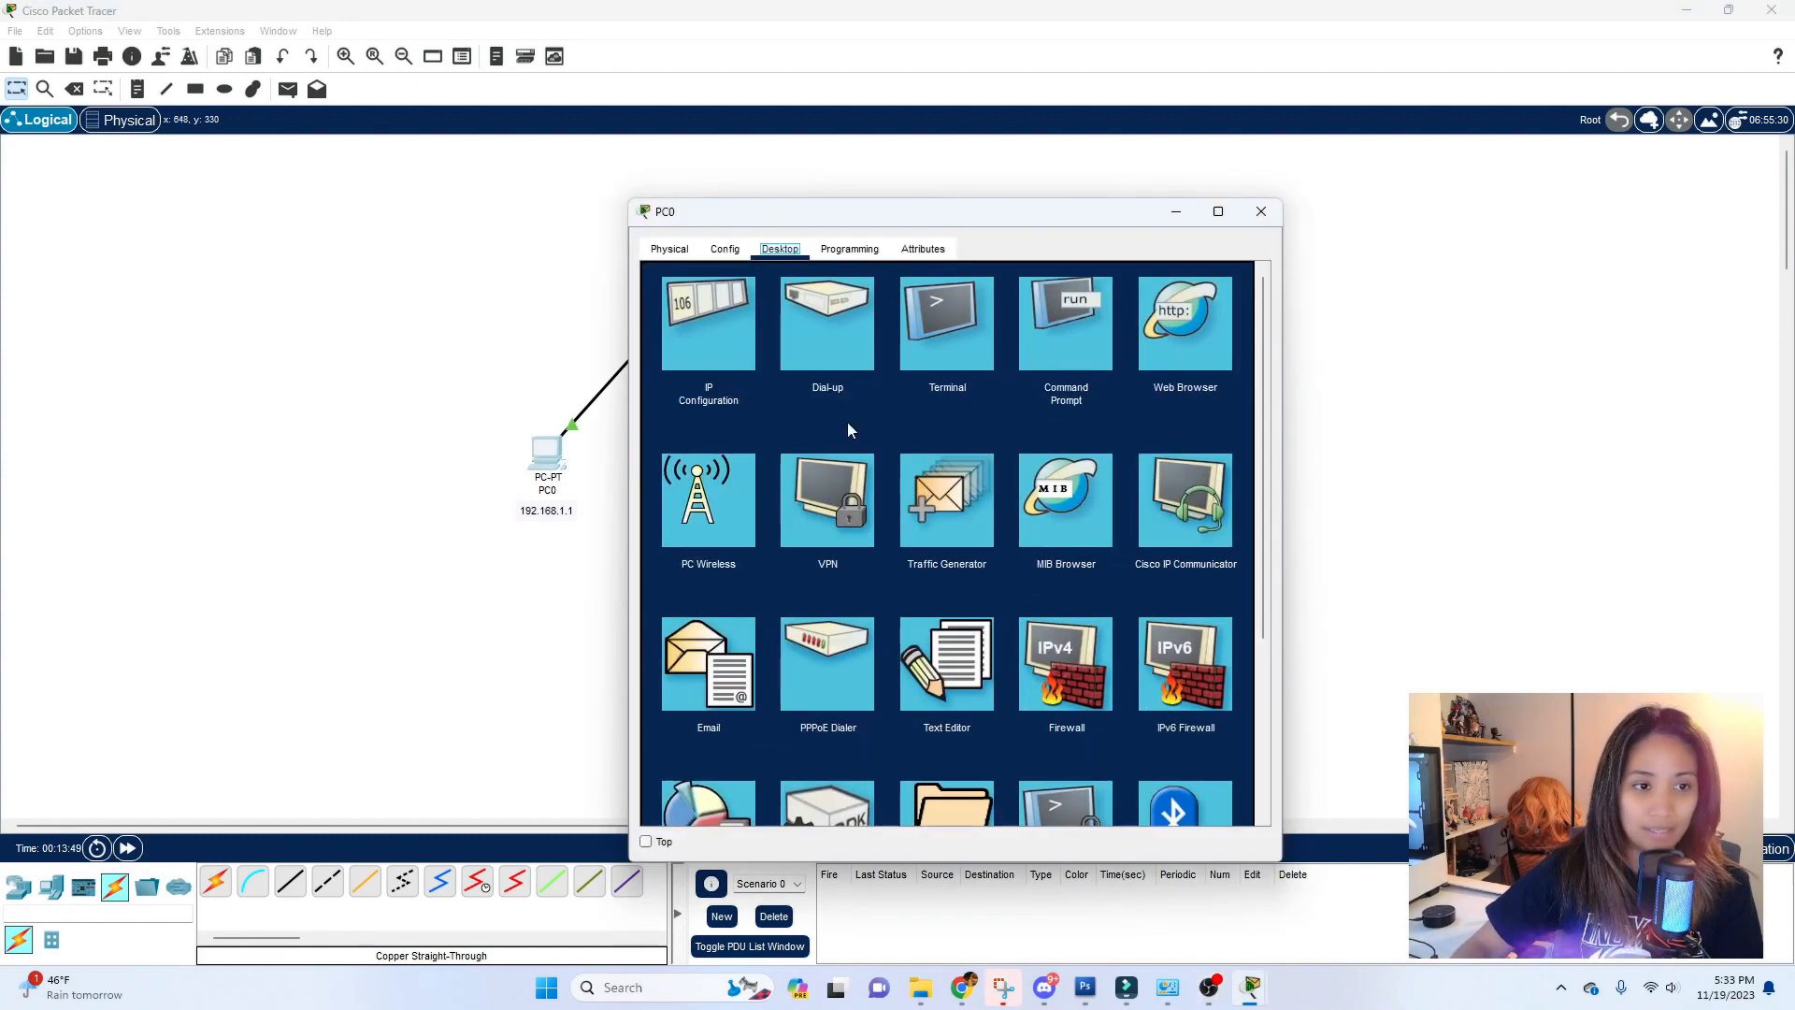
left_click_drag(839, 213, 1181, 101)
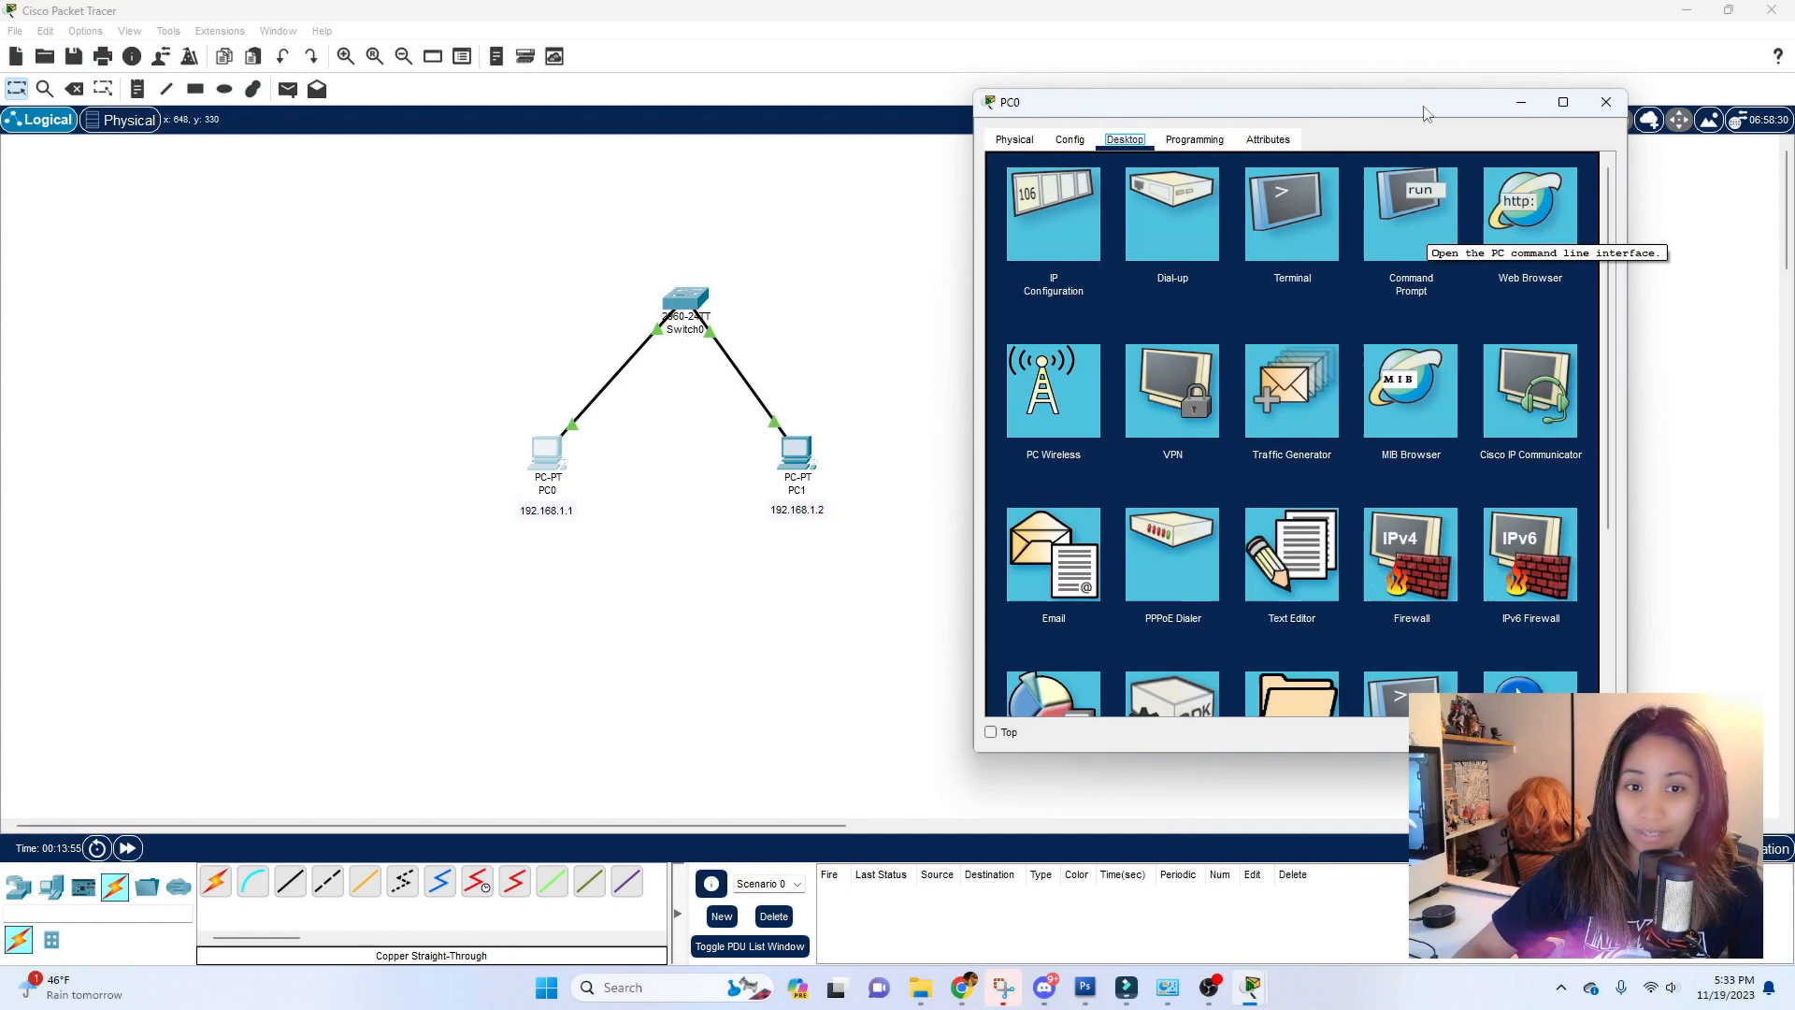
left_click(1419, 205)
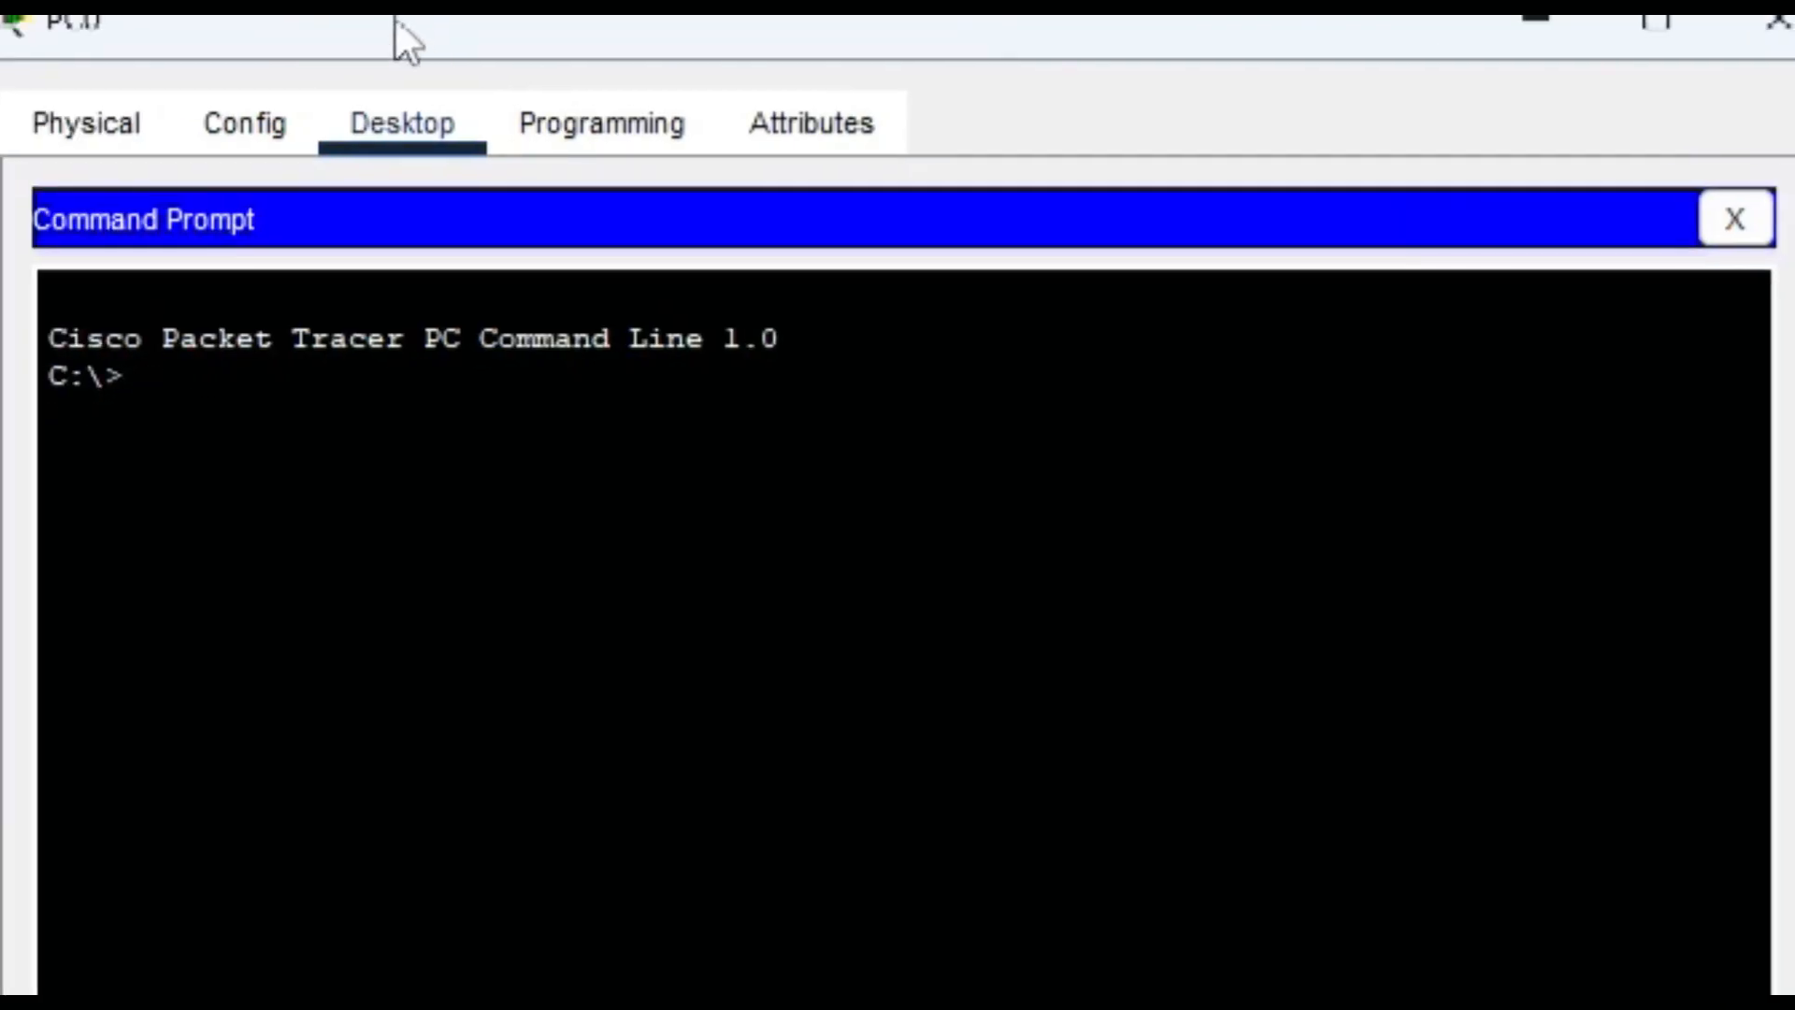
type("ping")
type("192.168.")
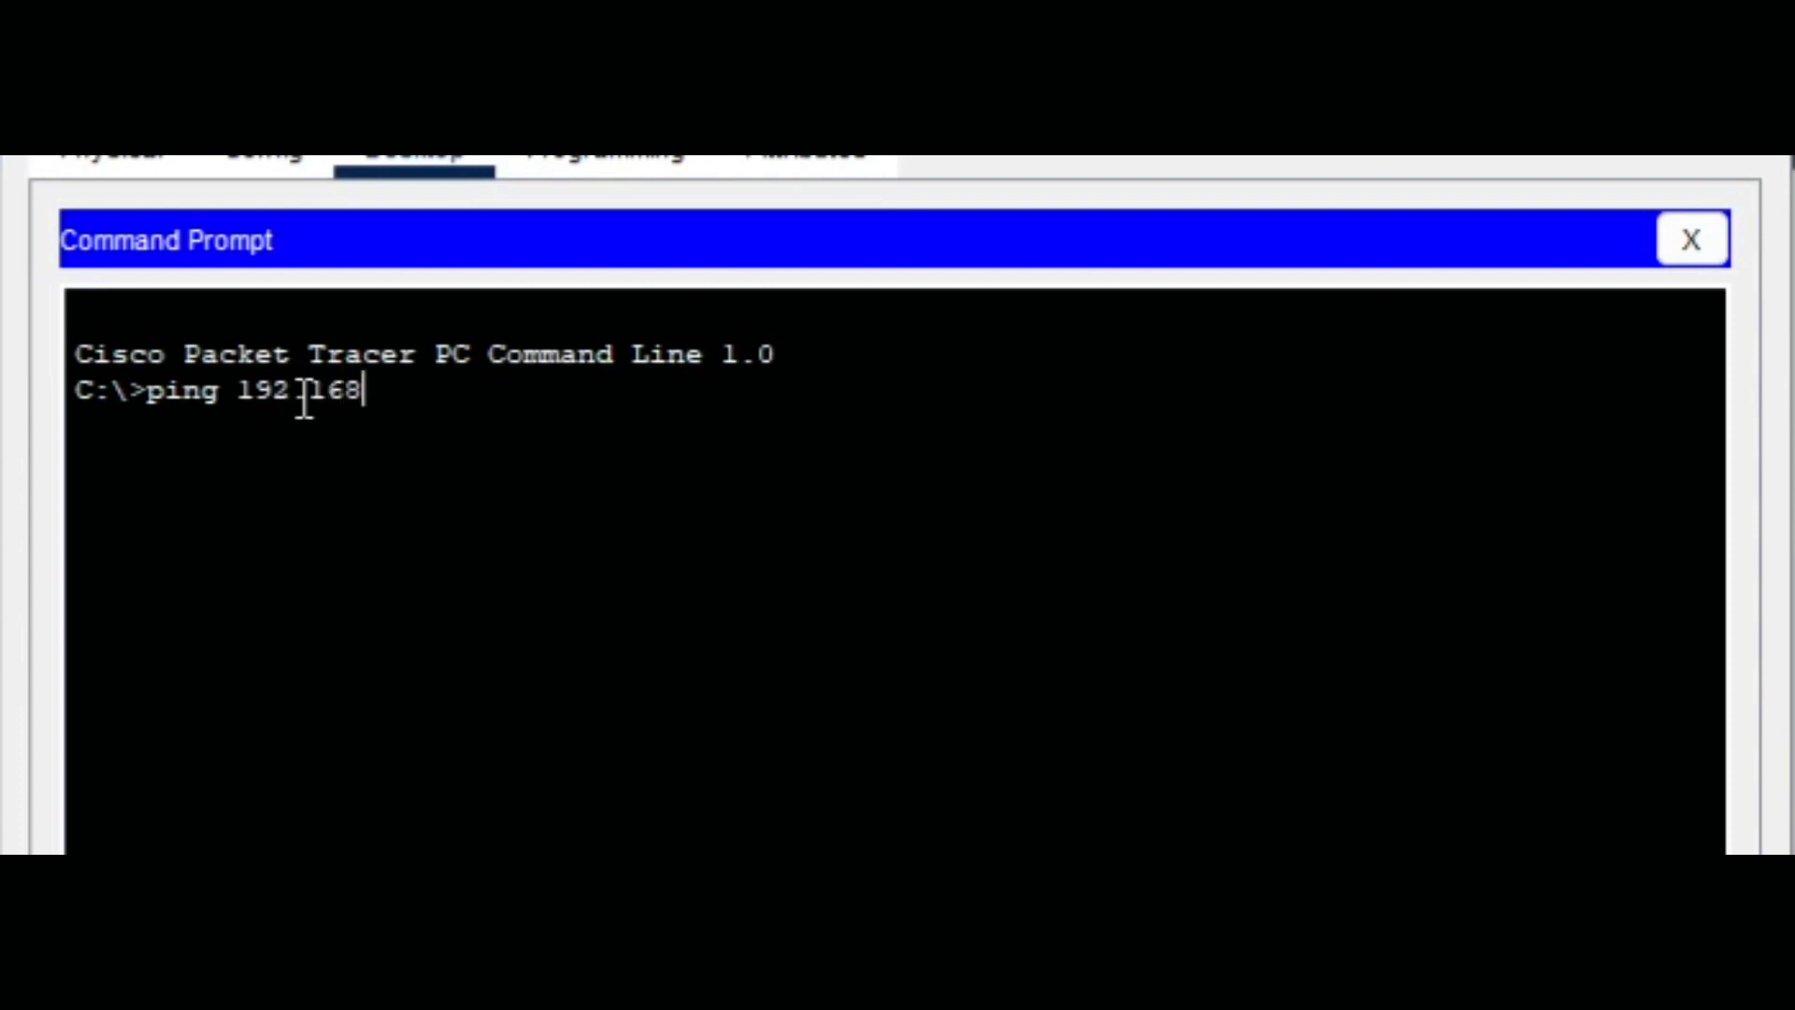
type("1.2")
key("Return")
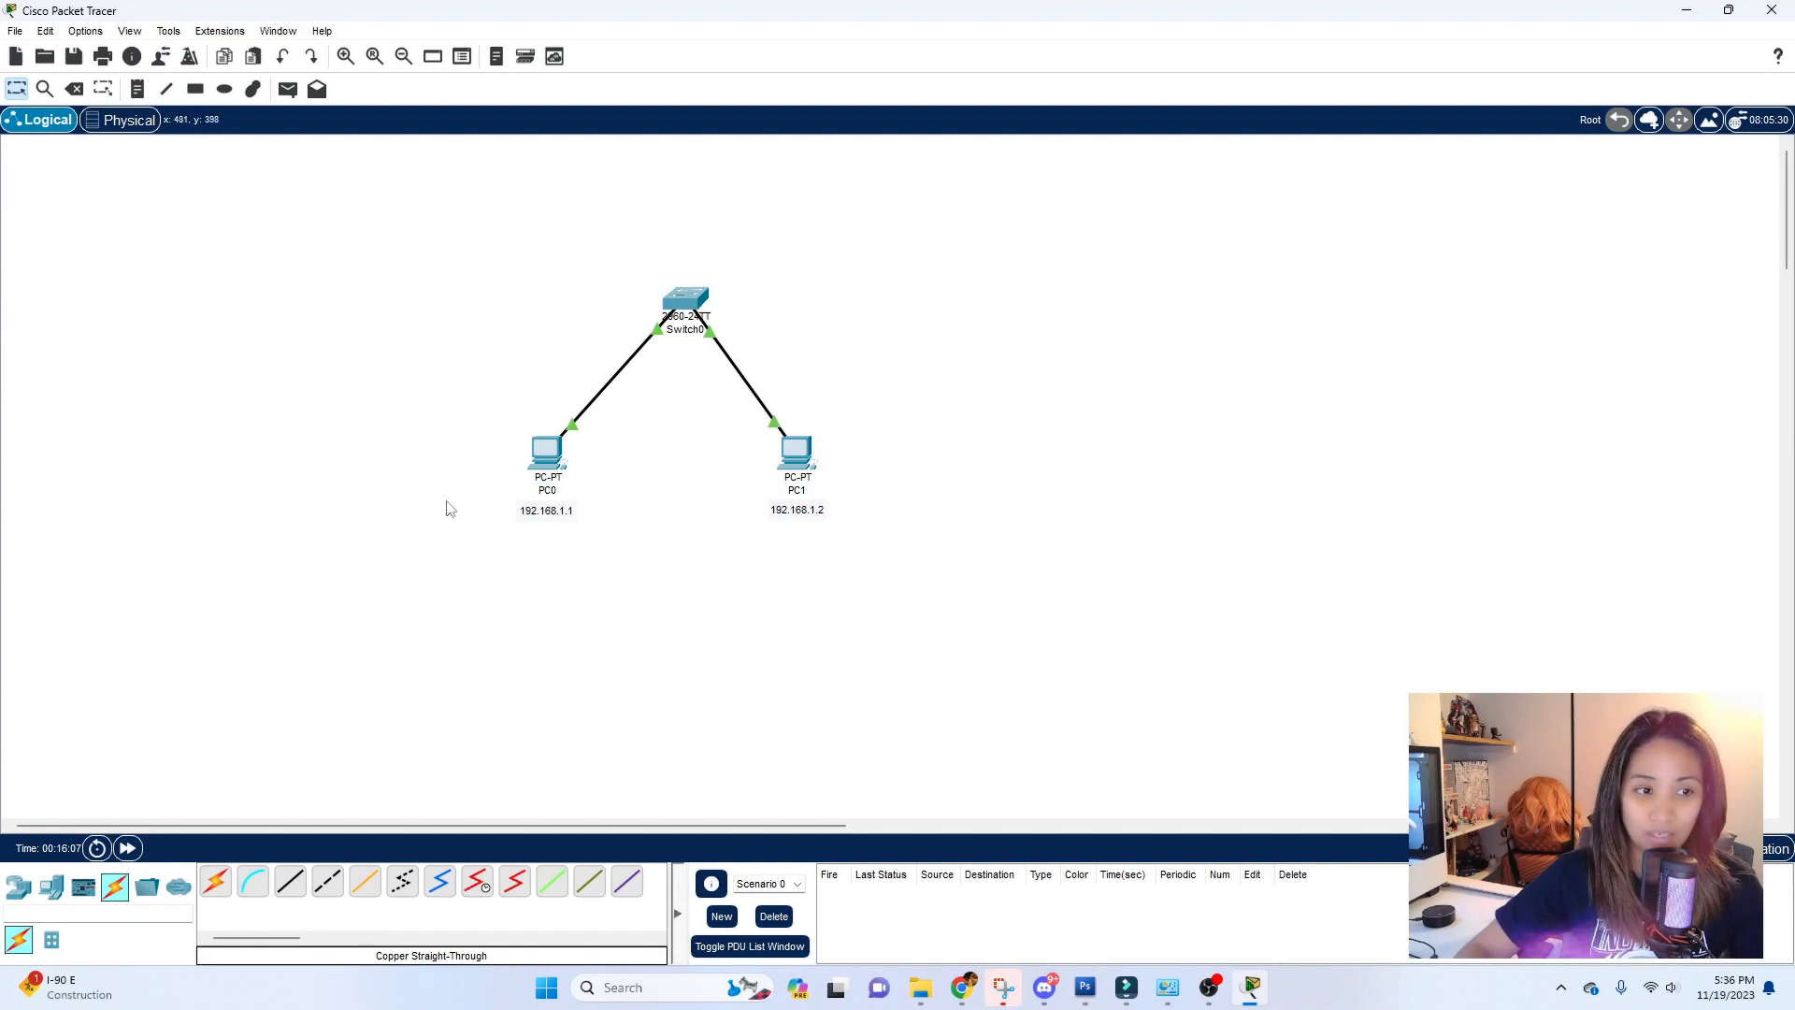
Add a note reading "User" below PC0's address and a note reading "Accounting" below PC1's address
left_click(138, 89)
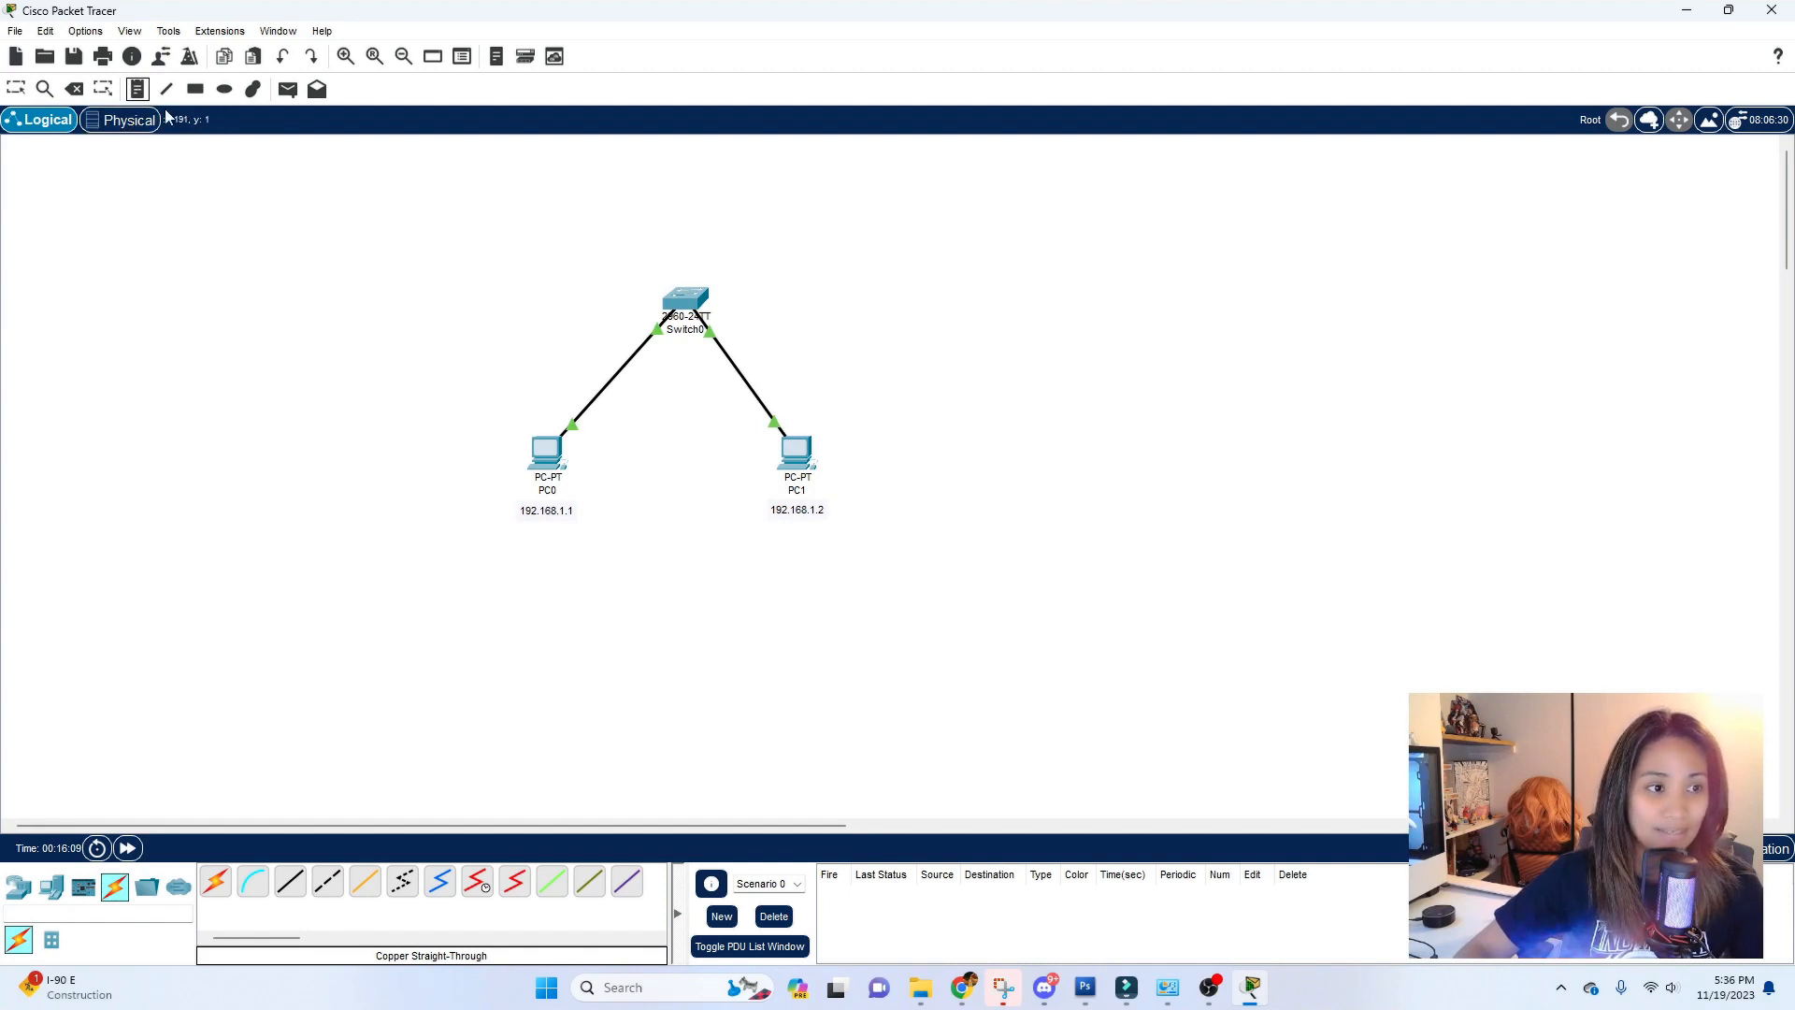
left_click(514, 554)
type("User")
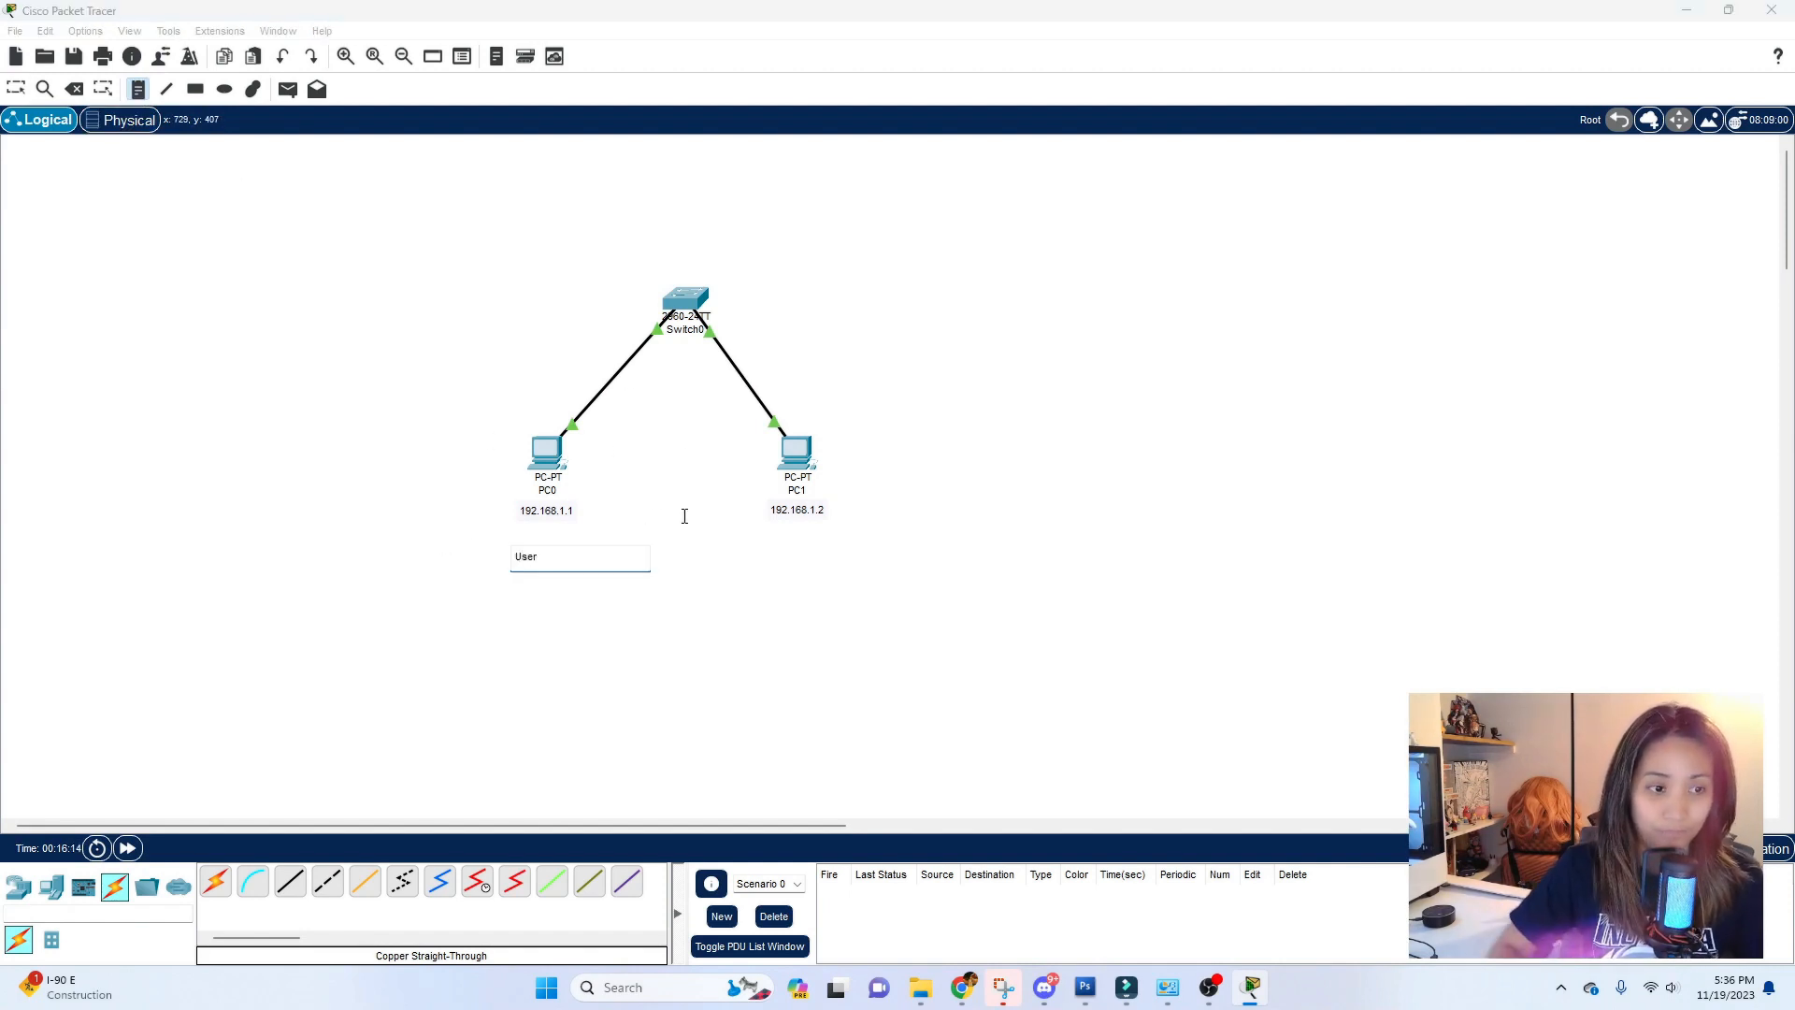
left_click(794, 539)
type("Acc")
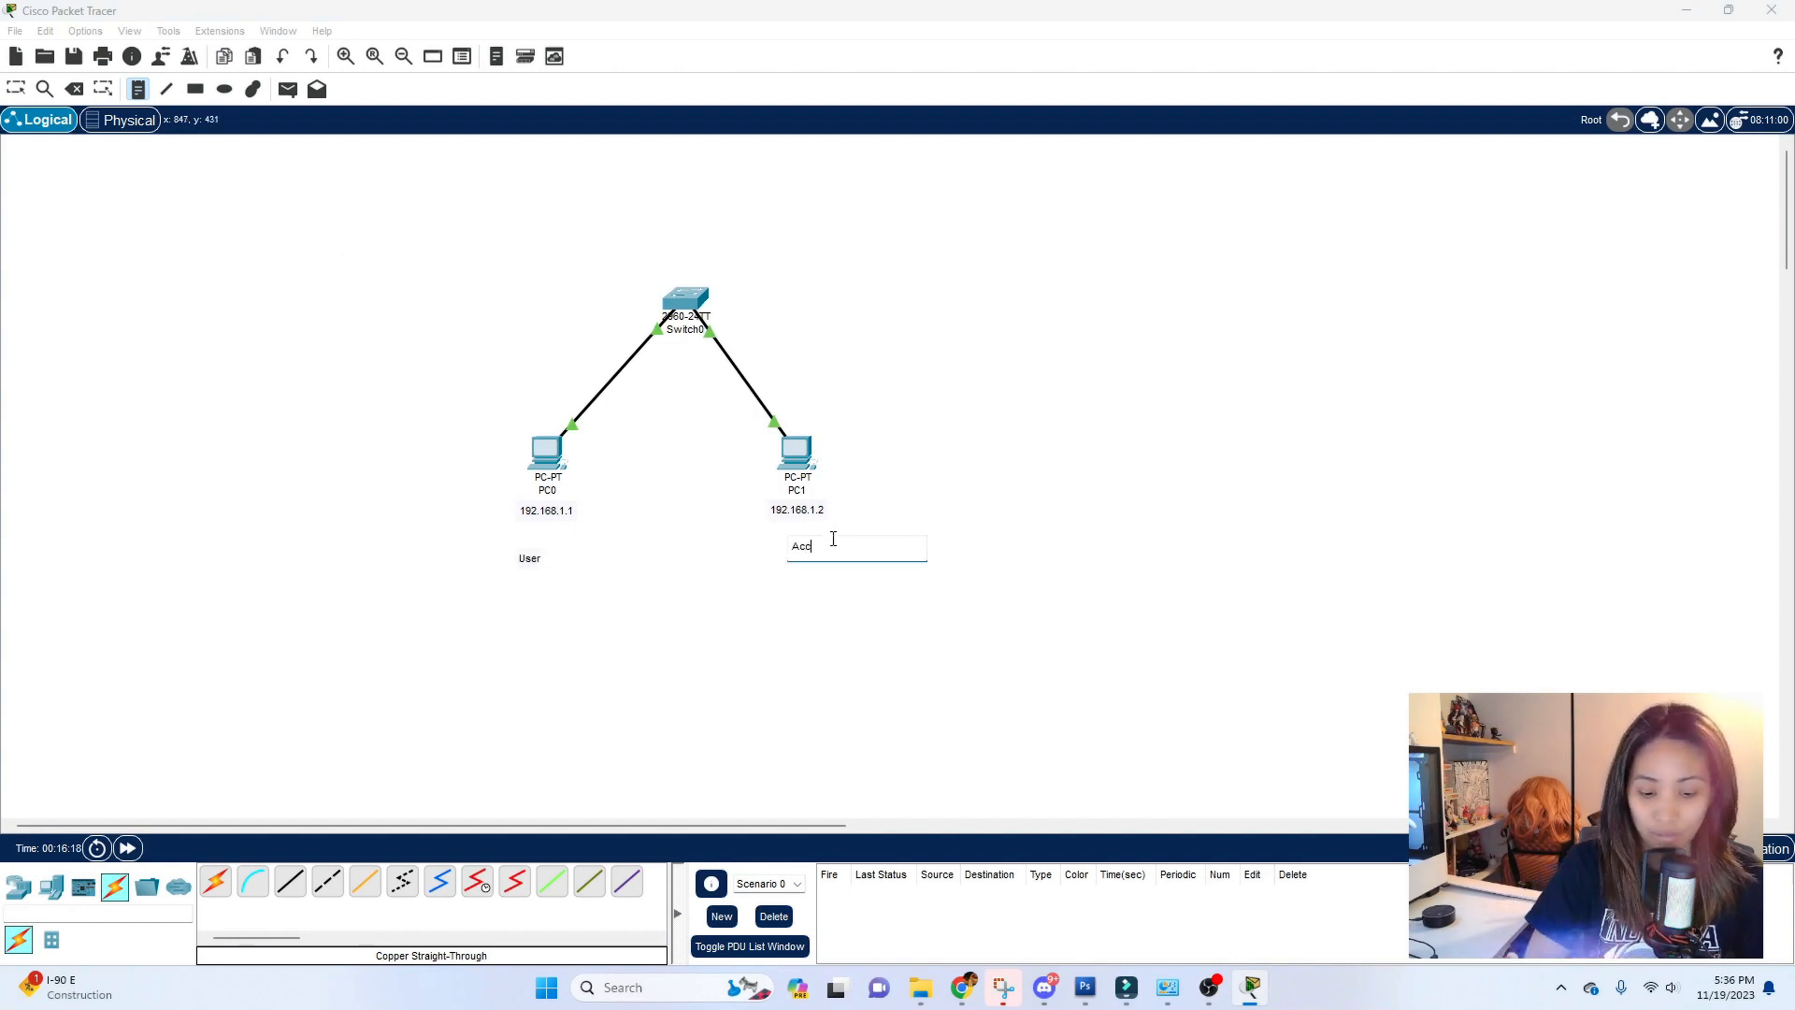
type("ounting")
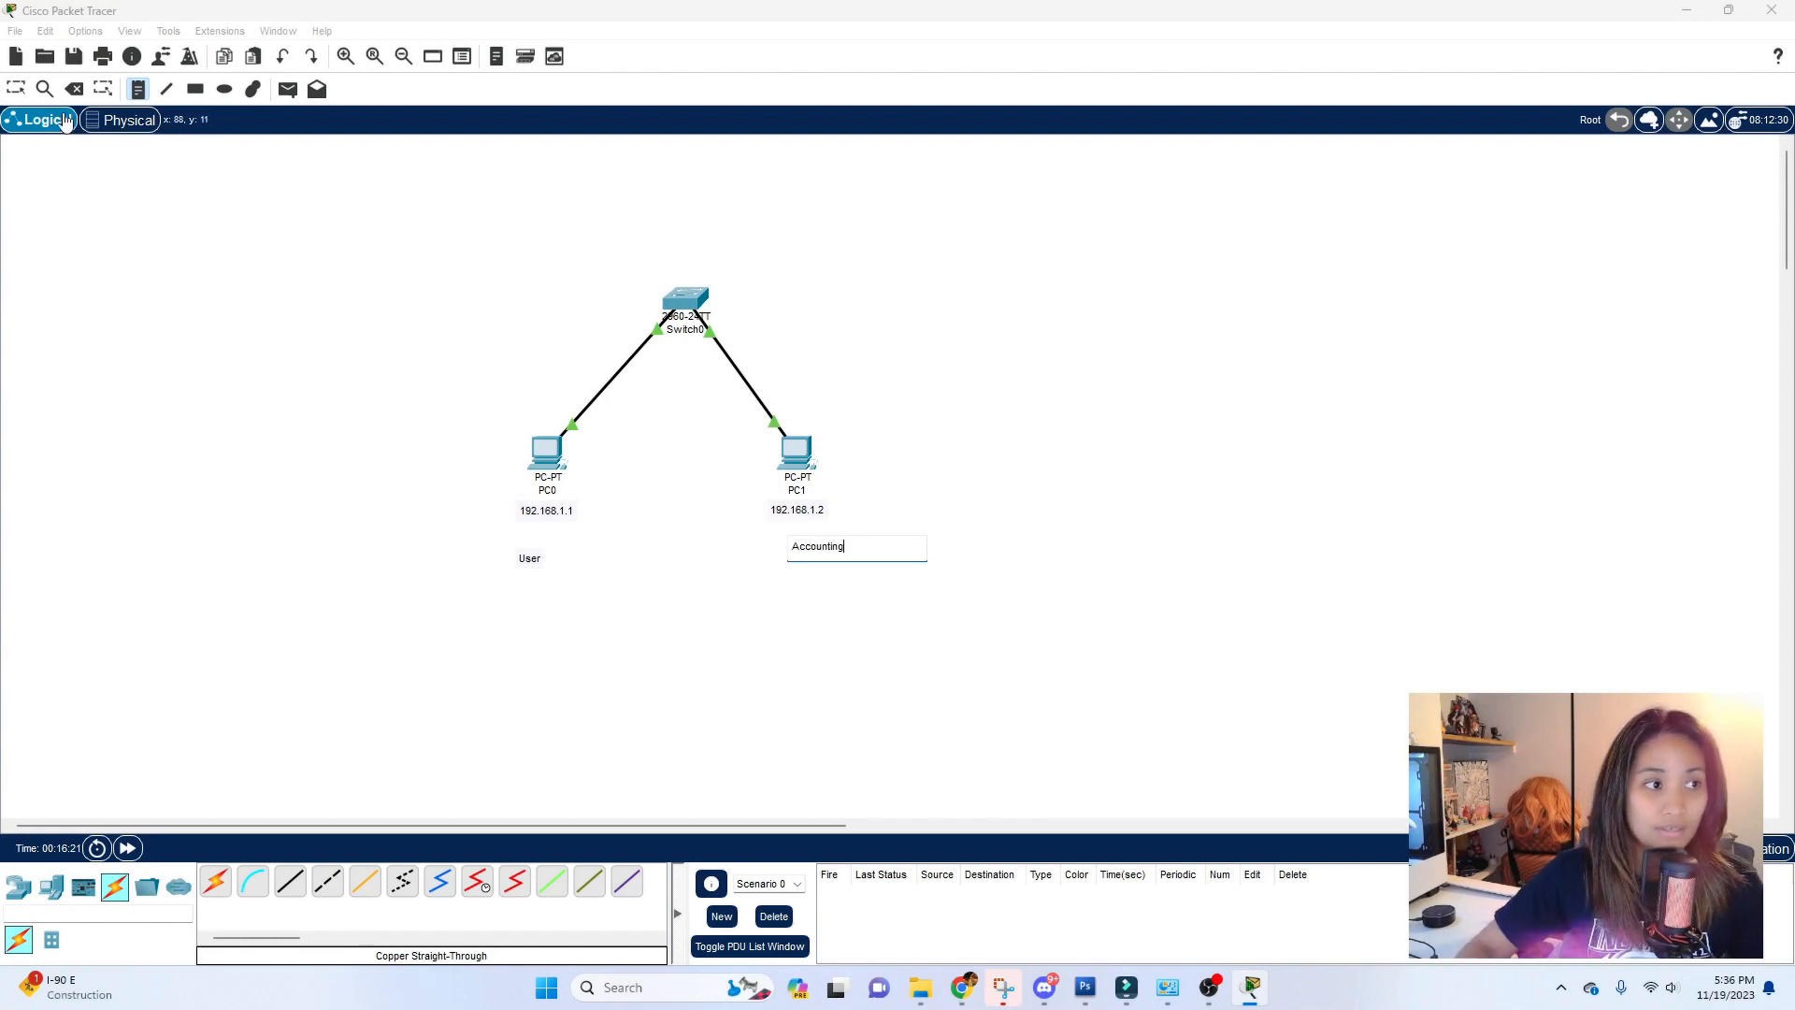
Move the "User" and "Accounting" notes up so they are centred just beneath the IP address notes
left_click(17, 89)
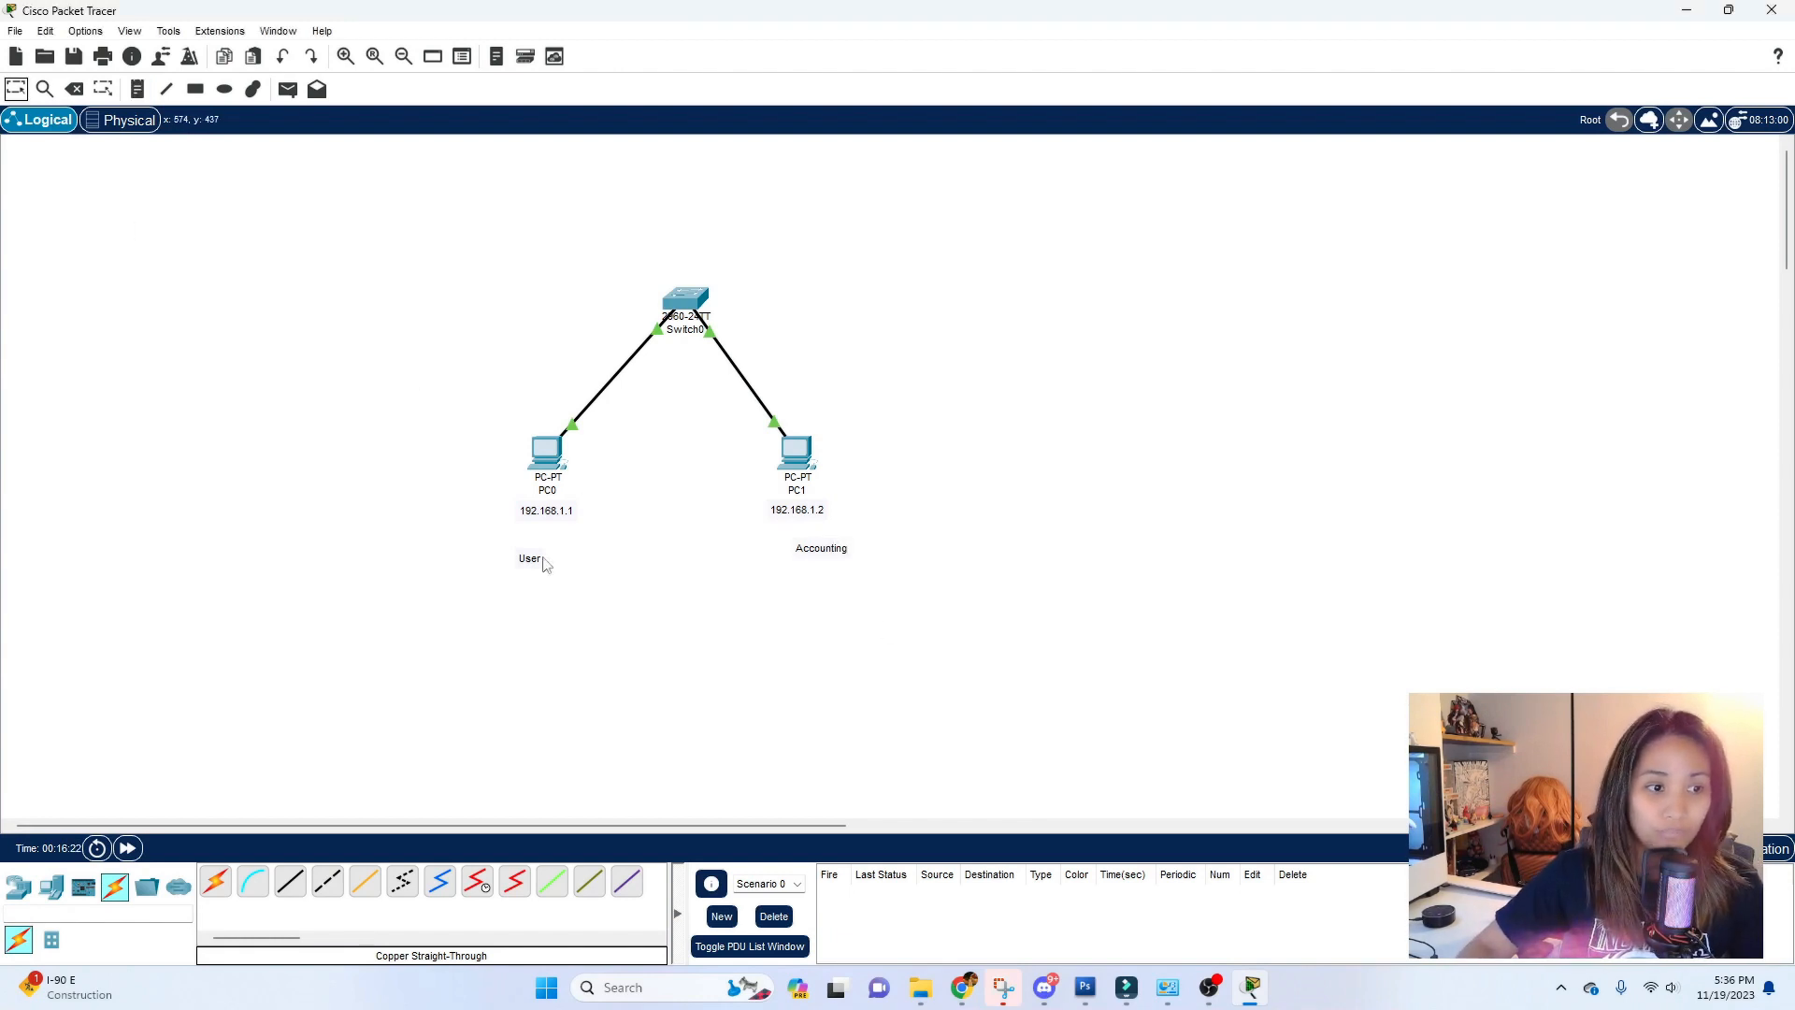
left_click_drag(529, 559, 540, 547)
left_click_drag(827, 557, 805, 544)
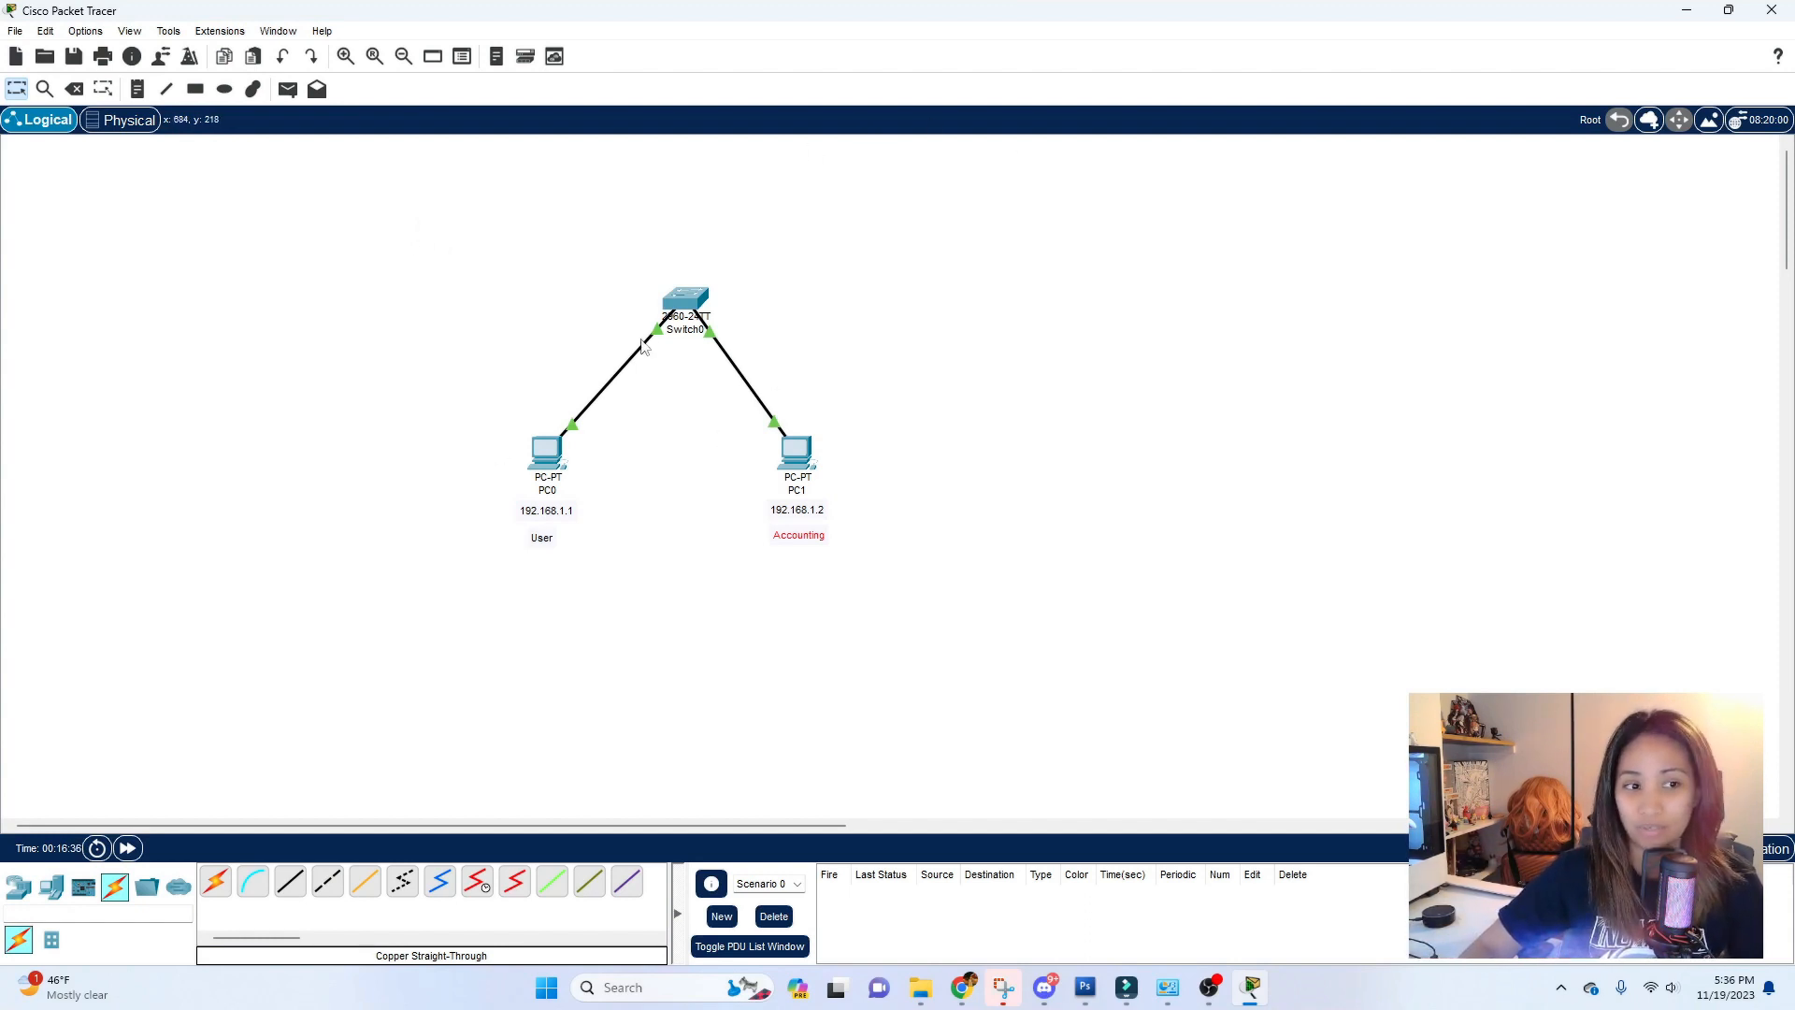
left_click(909, 437)
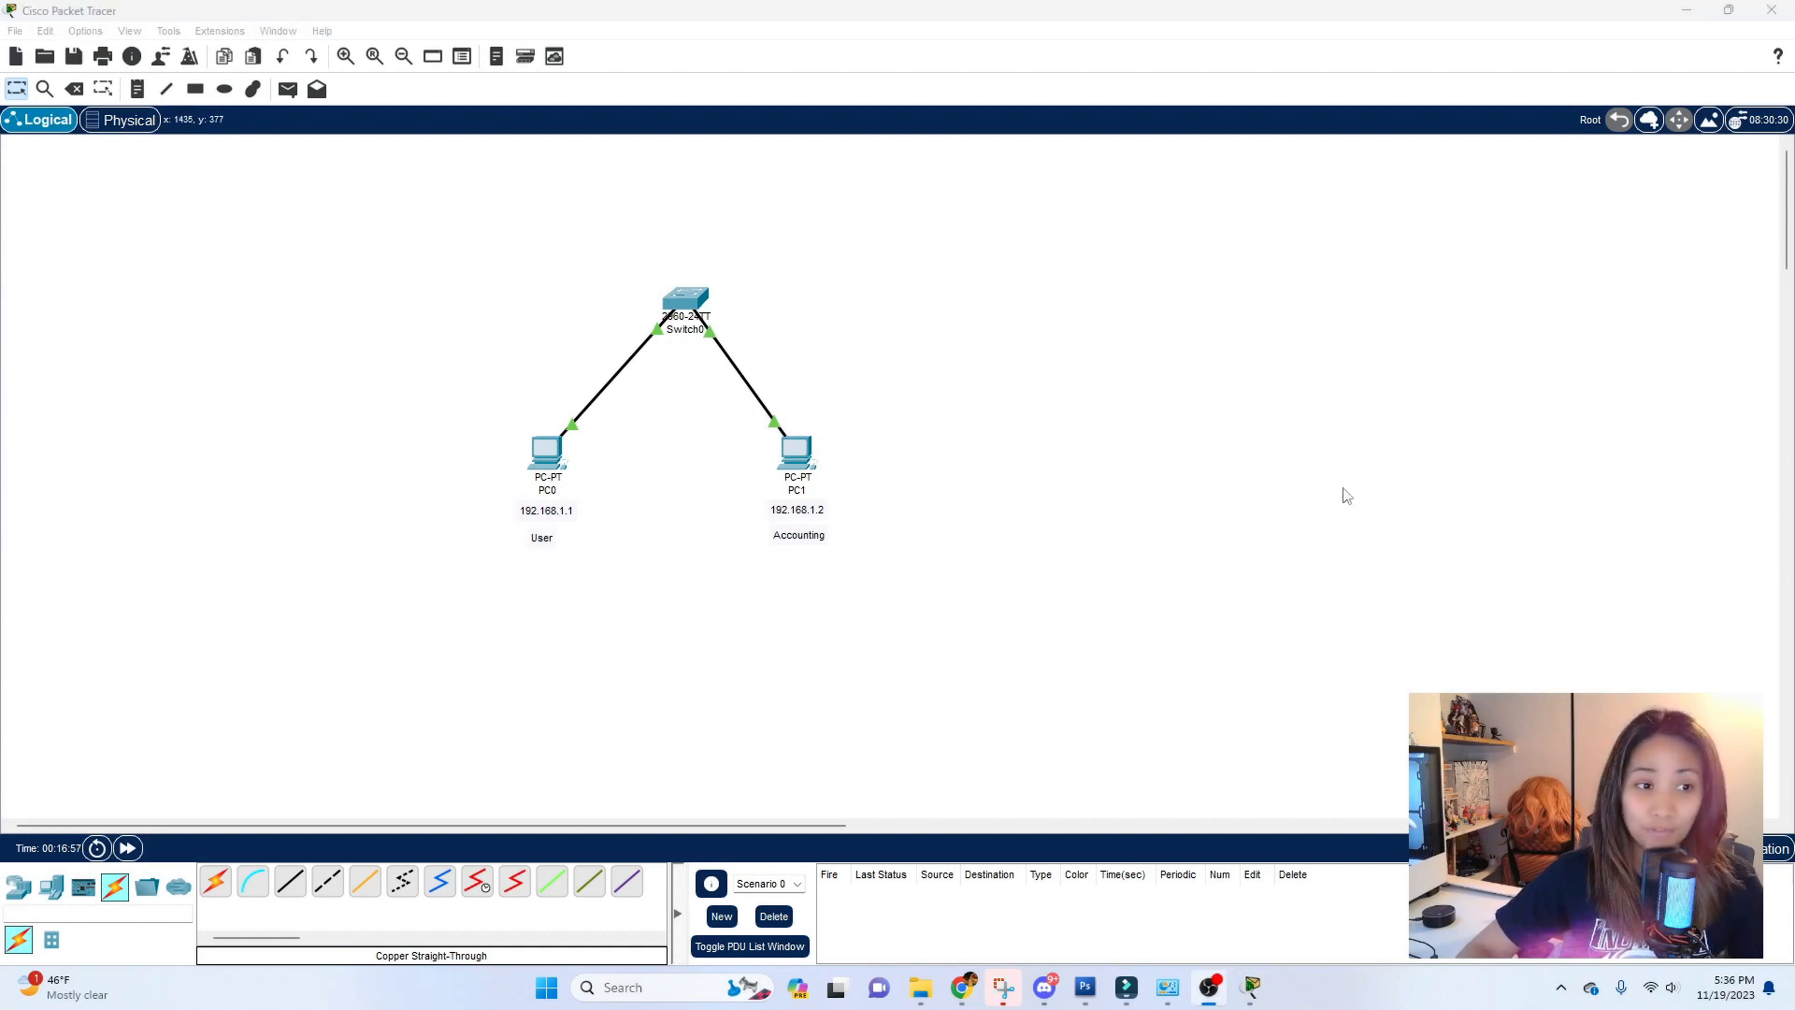
Add a note reading "vlan 2" beside PC0's link and a note reading "vlan 3" beside PC1's link
left_click(137, 89)
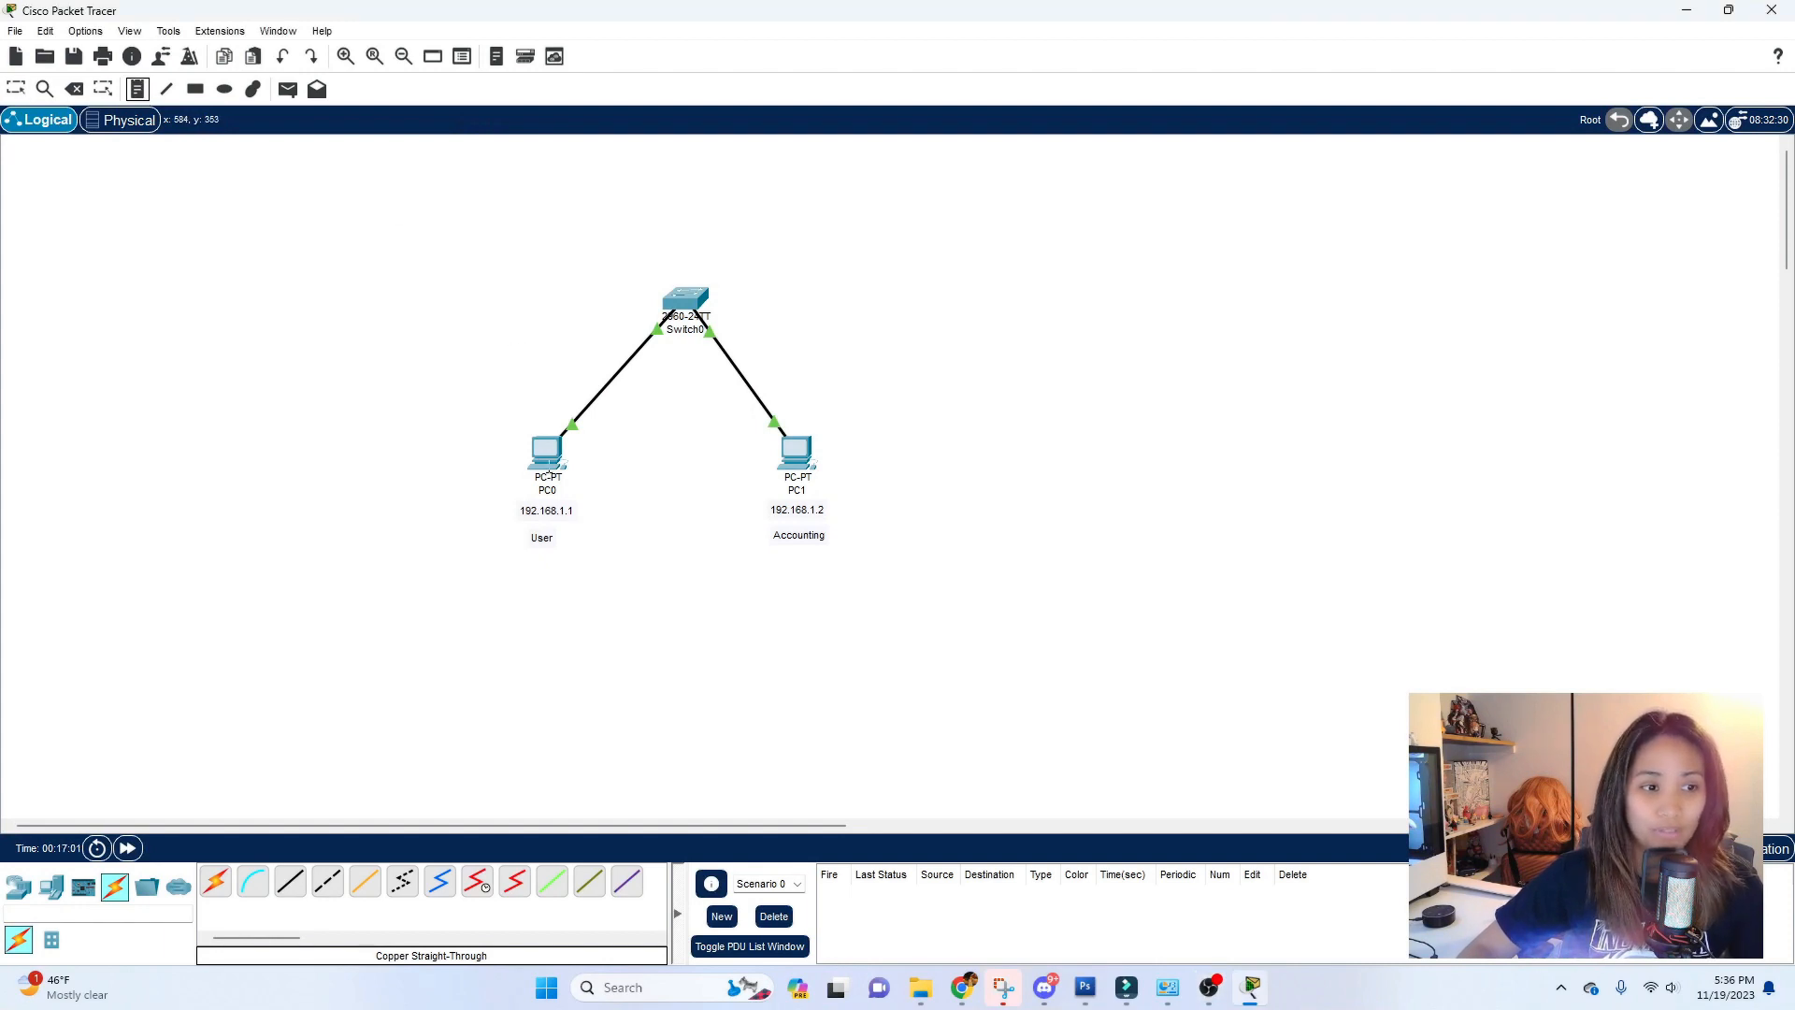
left_click(495, 355)
type("V")
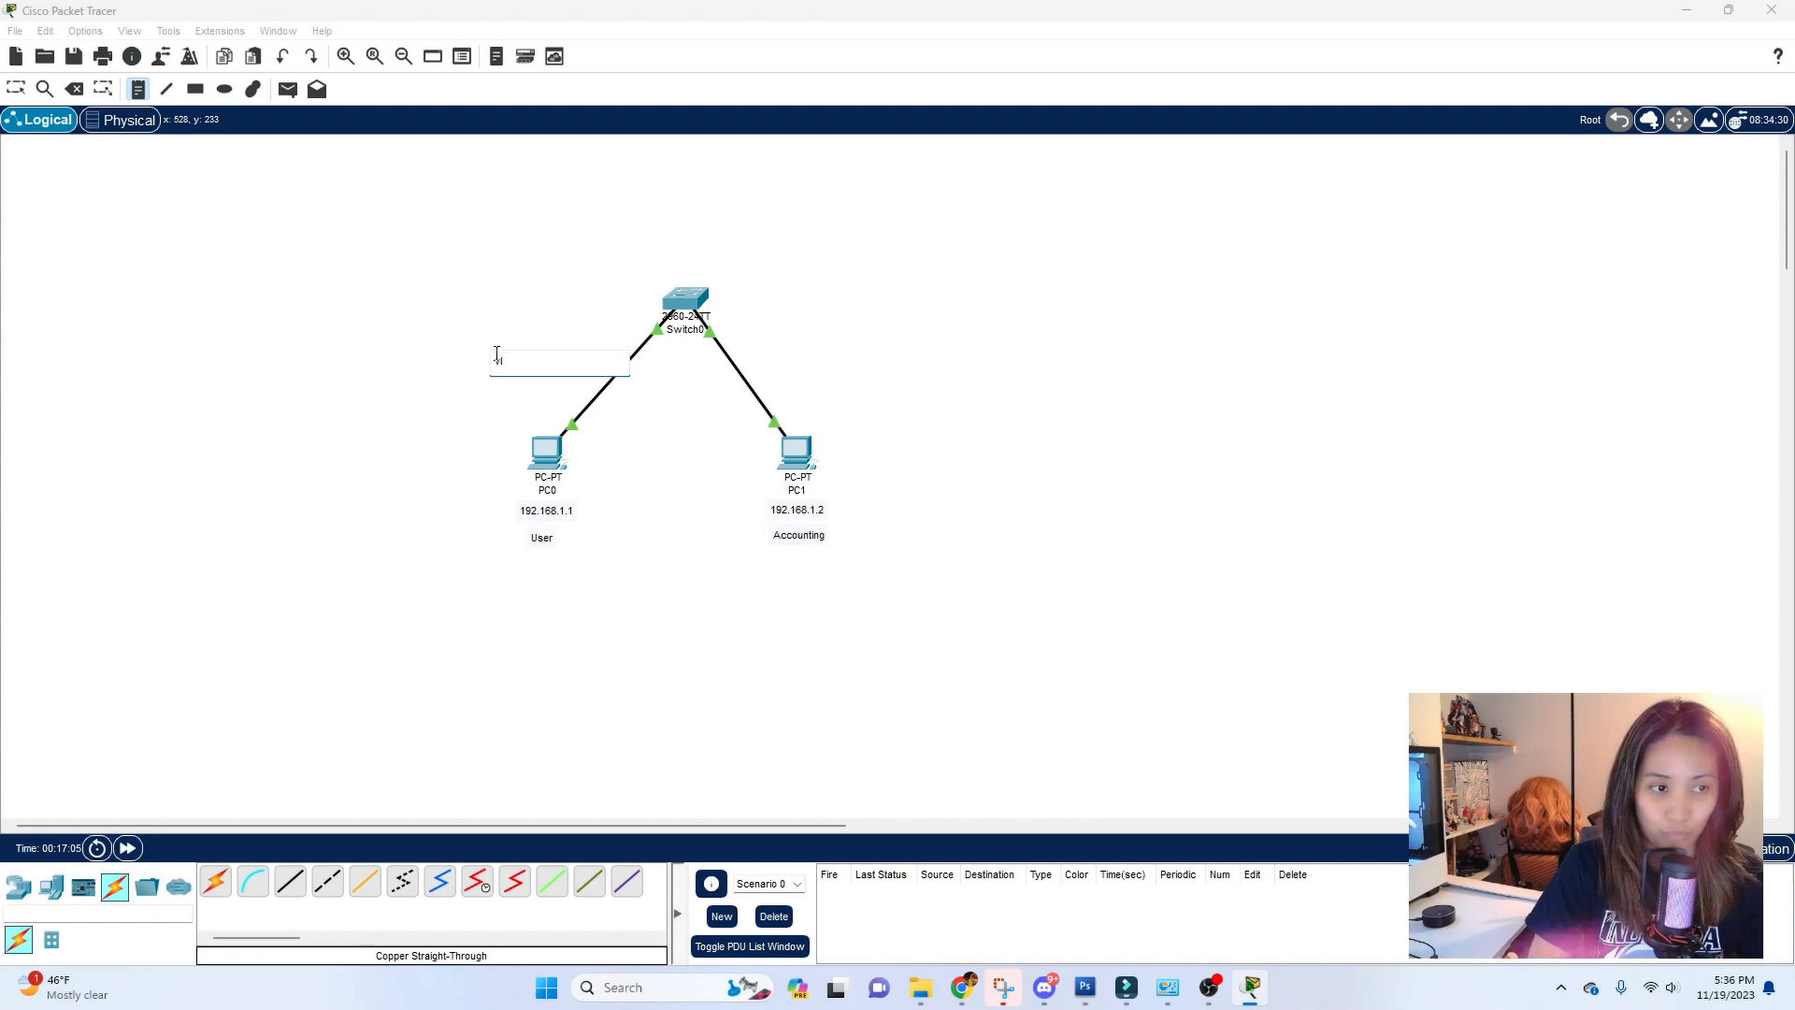
type("lan 2")
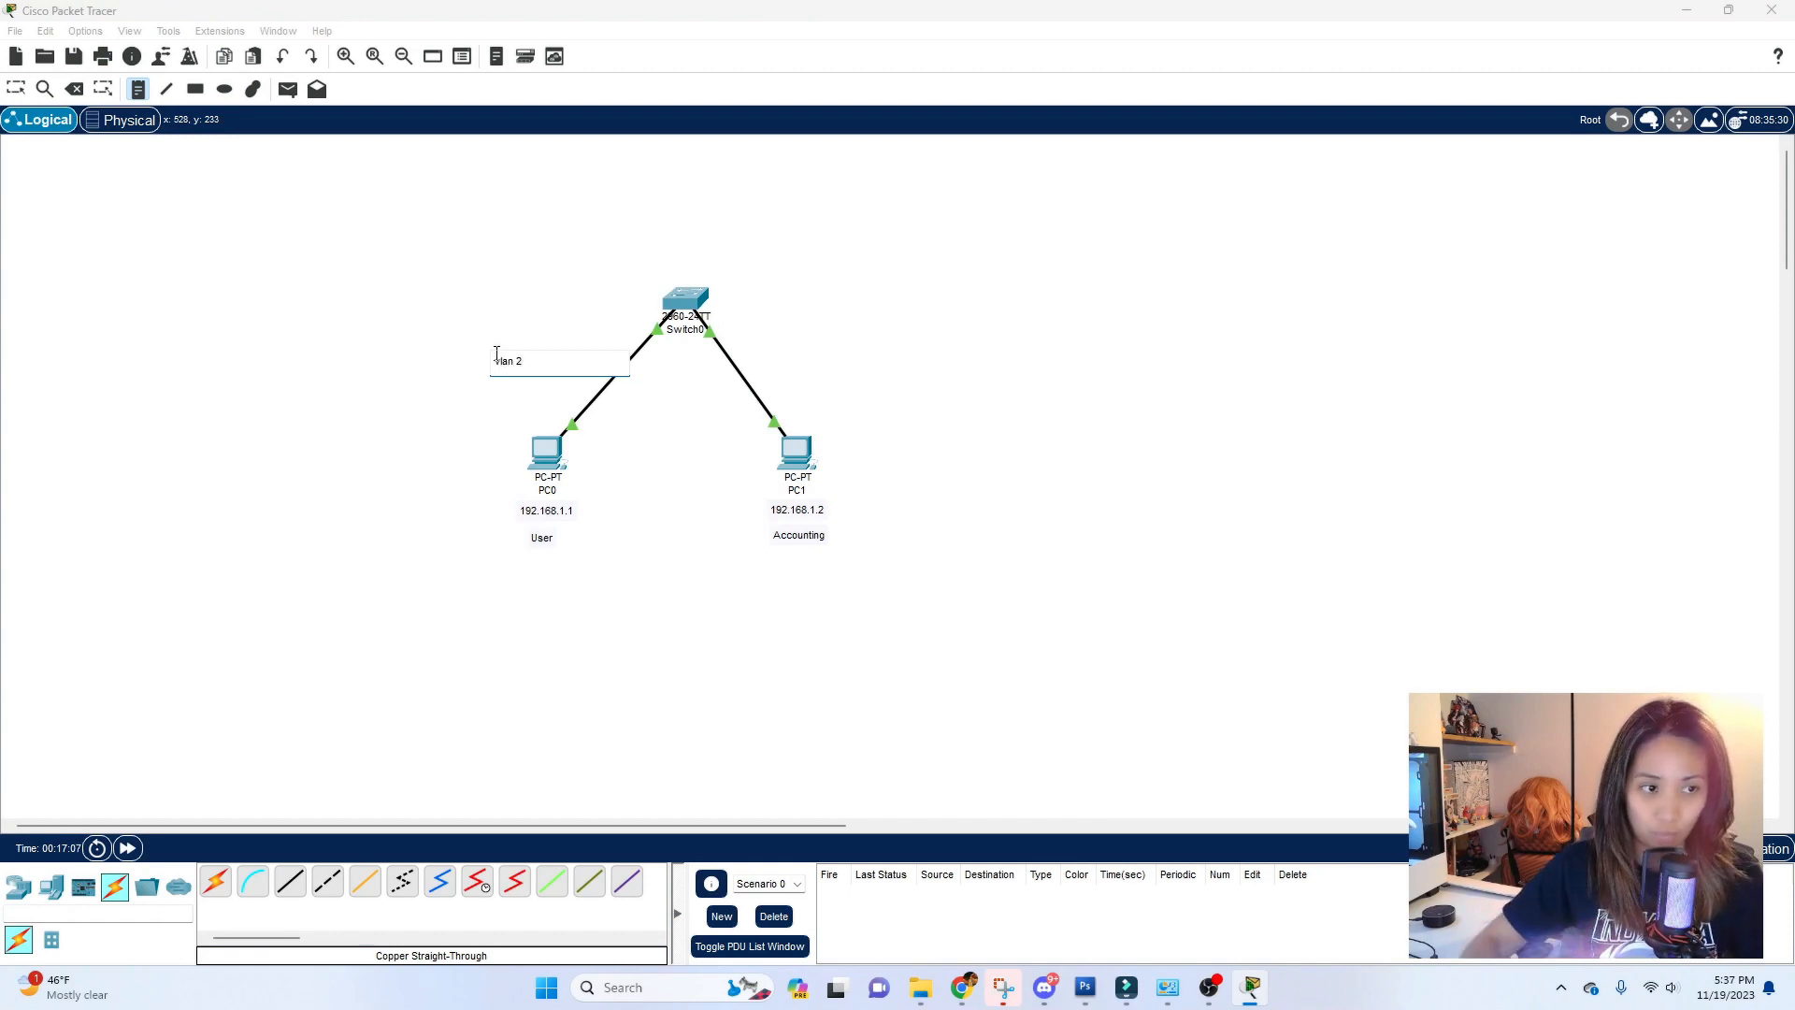
left_click(775, 367)
type("vla")
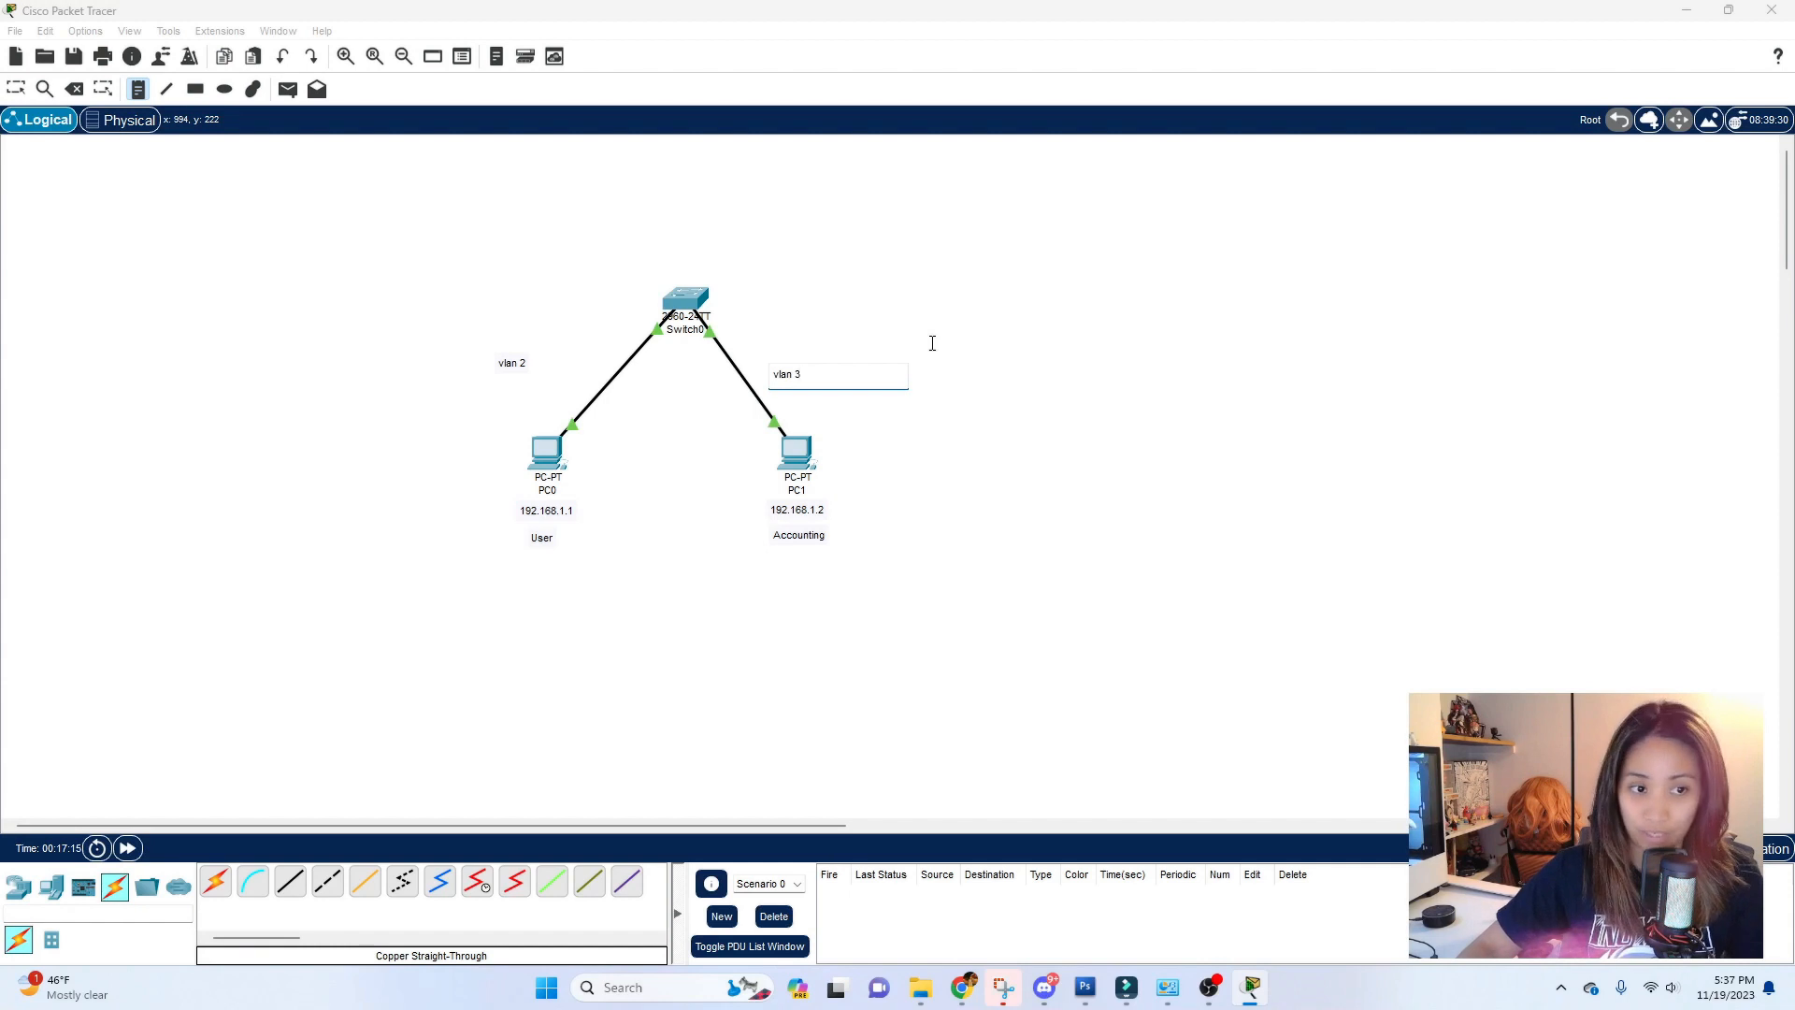
type("n 3")
Move the "vlan 2" note to just above PC0 and the "vlan 3" note to just above PC1
left_click(16, 89)
left_click_drag(512, 372, 543, 395)
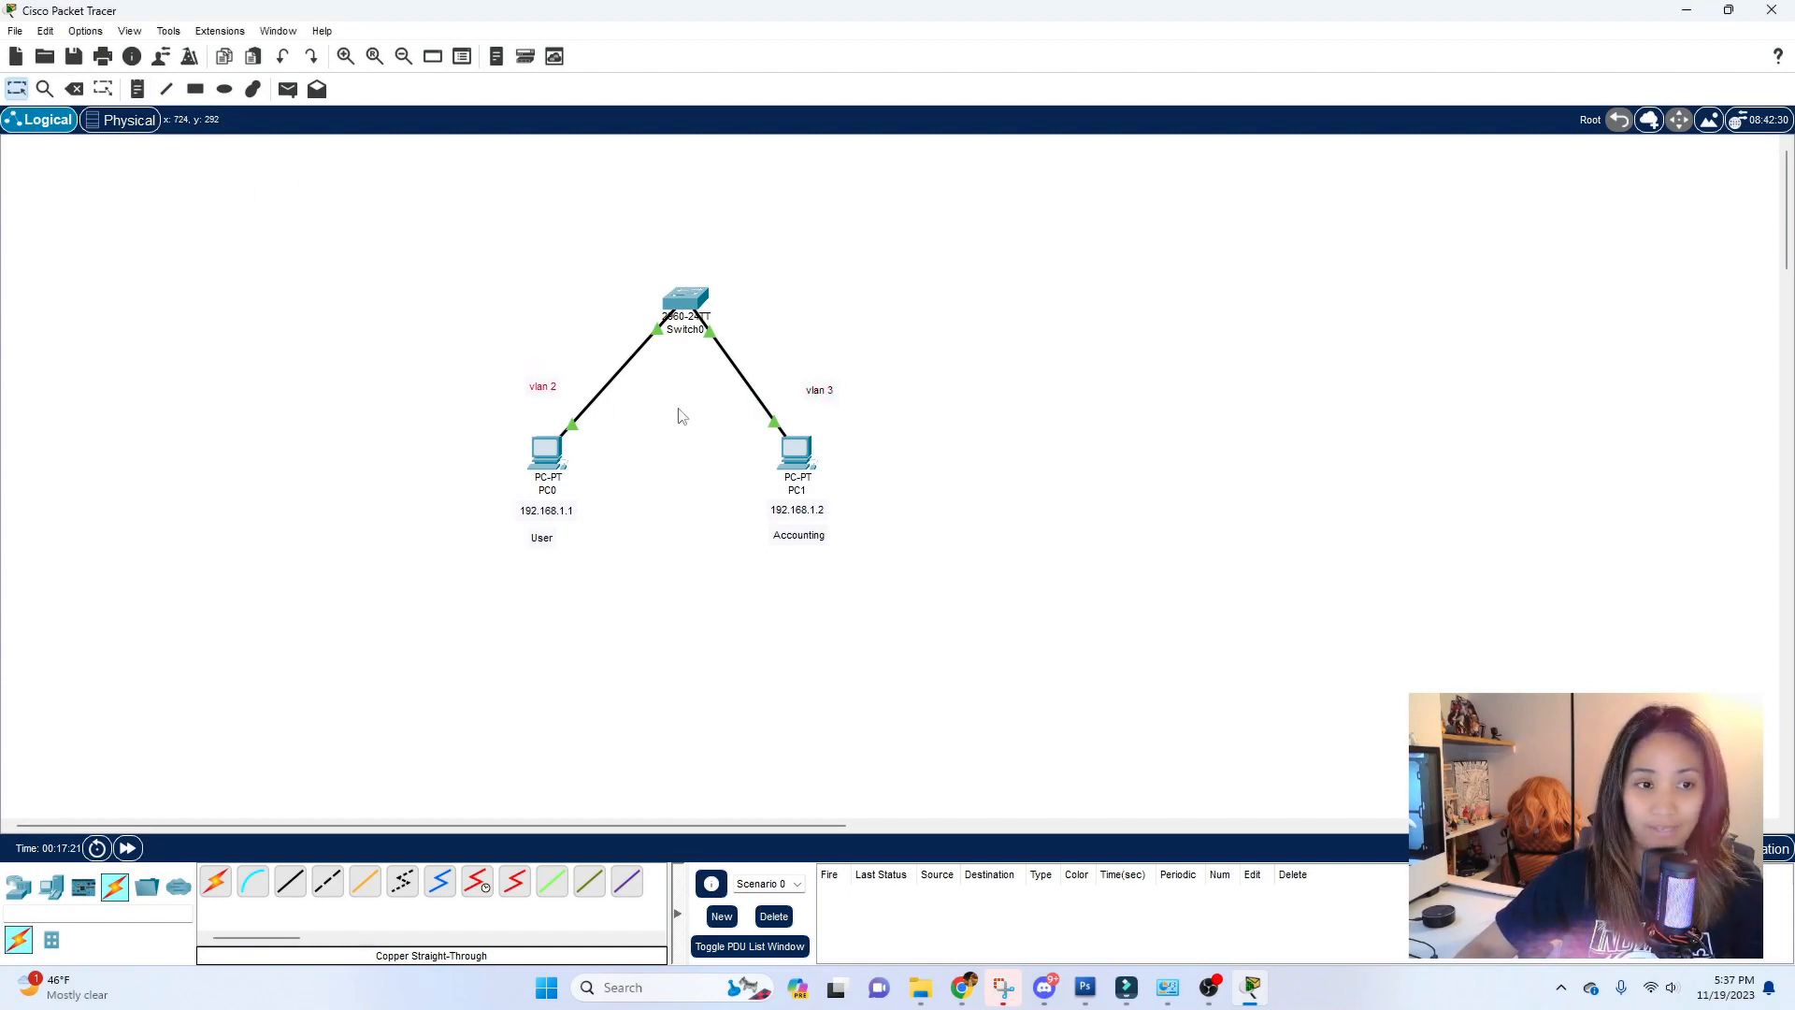
left_click_drag(825, 404, 804, 405)
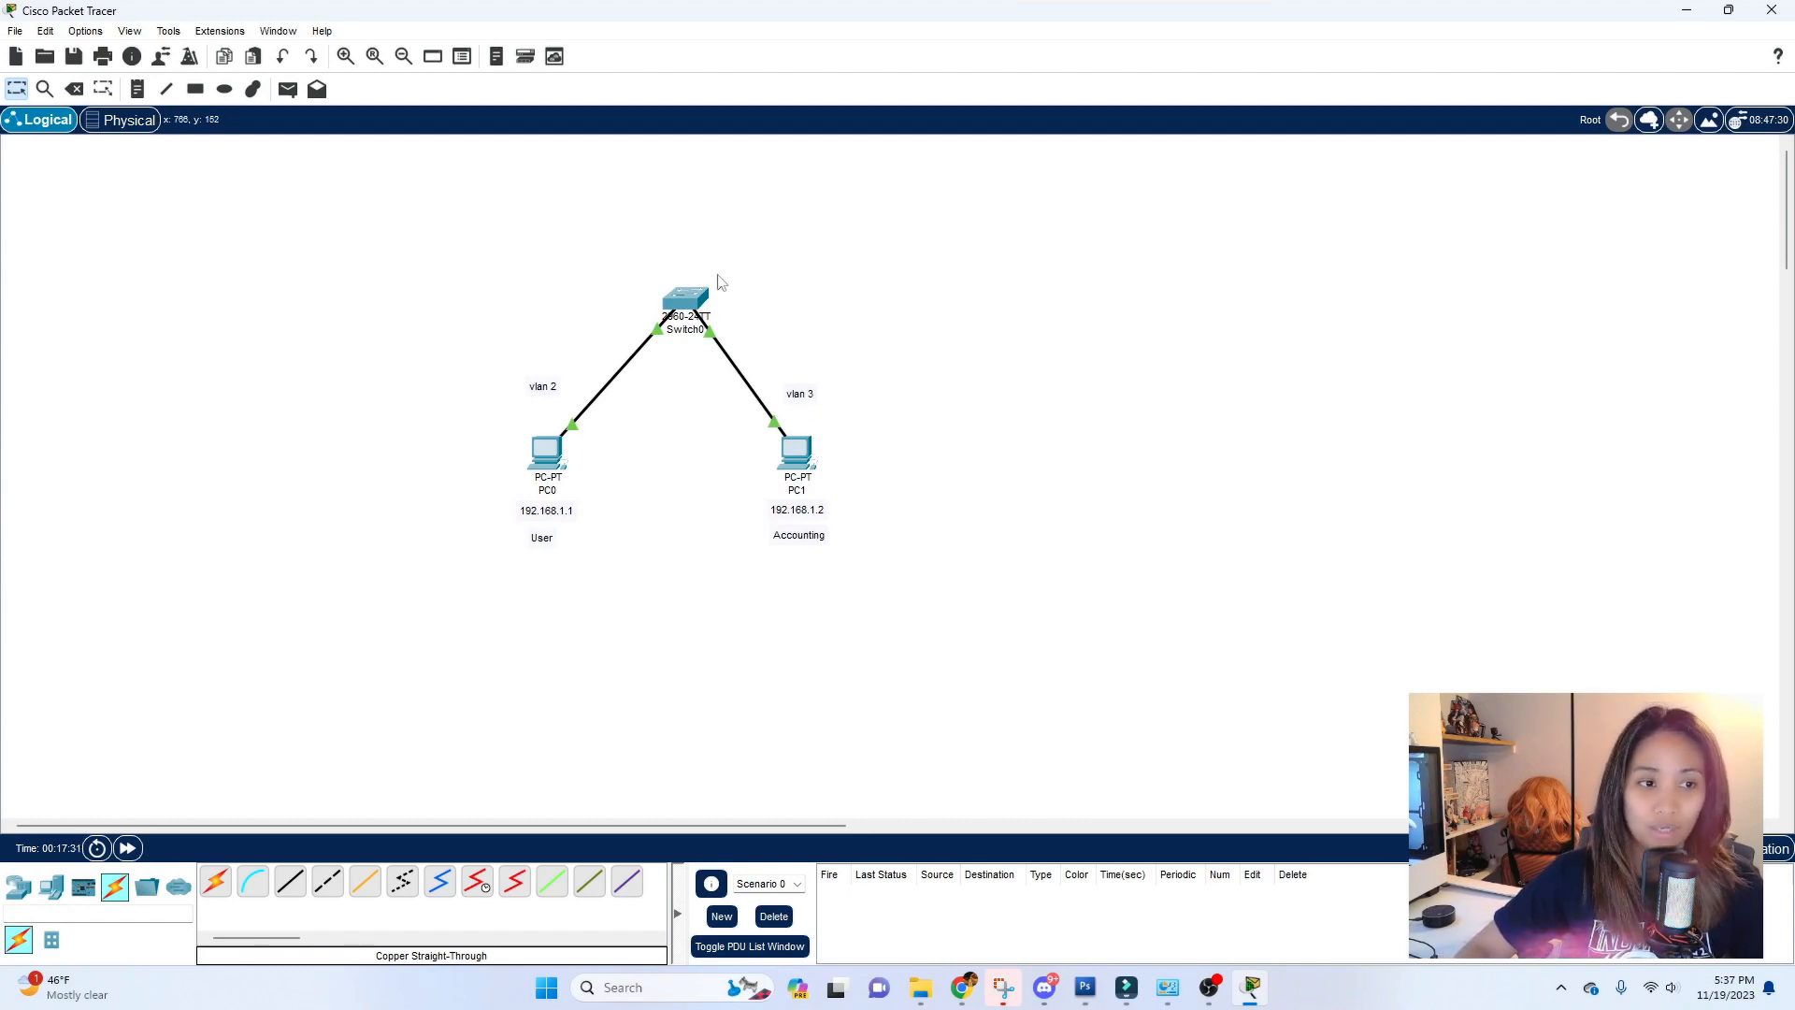
Compare the switch's device window with PC0's Physical, Config, Desktop, Programming and Attributes pages, and close PC0's window
left_click(683, 297)
left_click_drag(821, 221, 1037, 139)
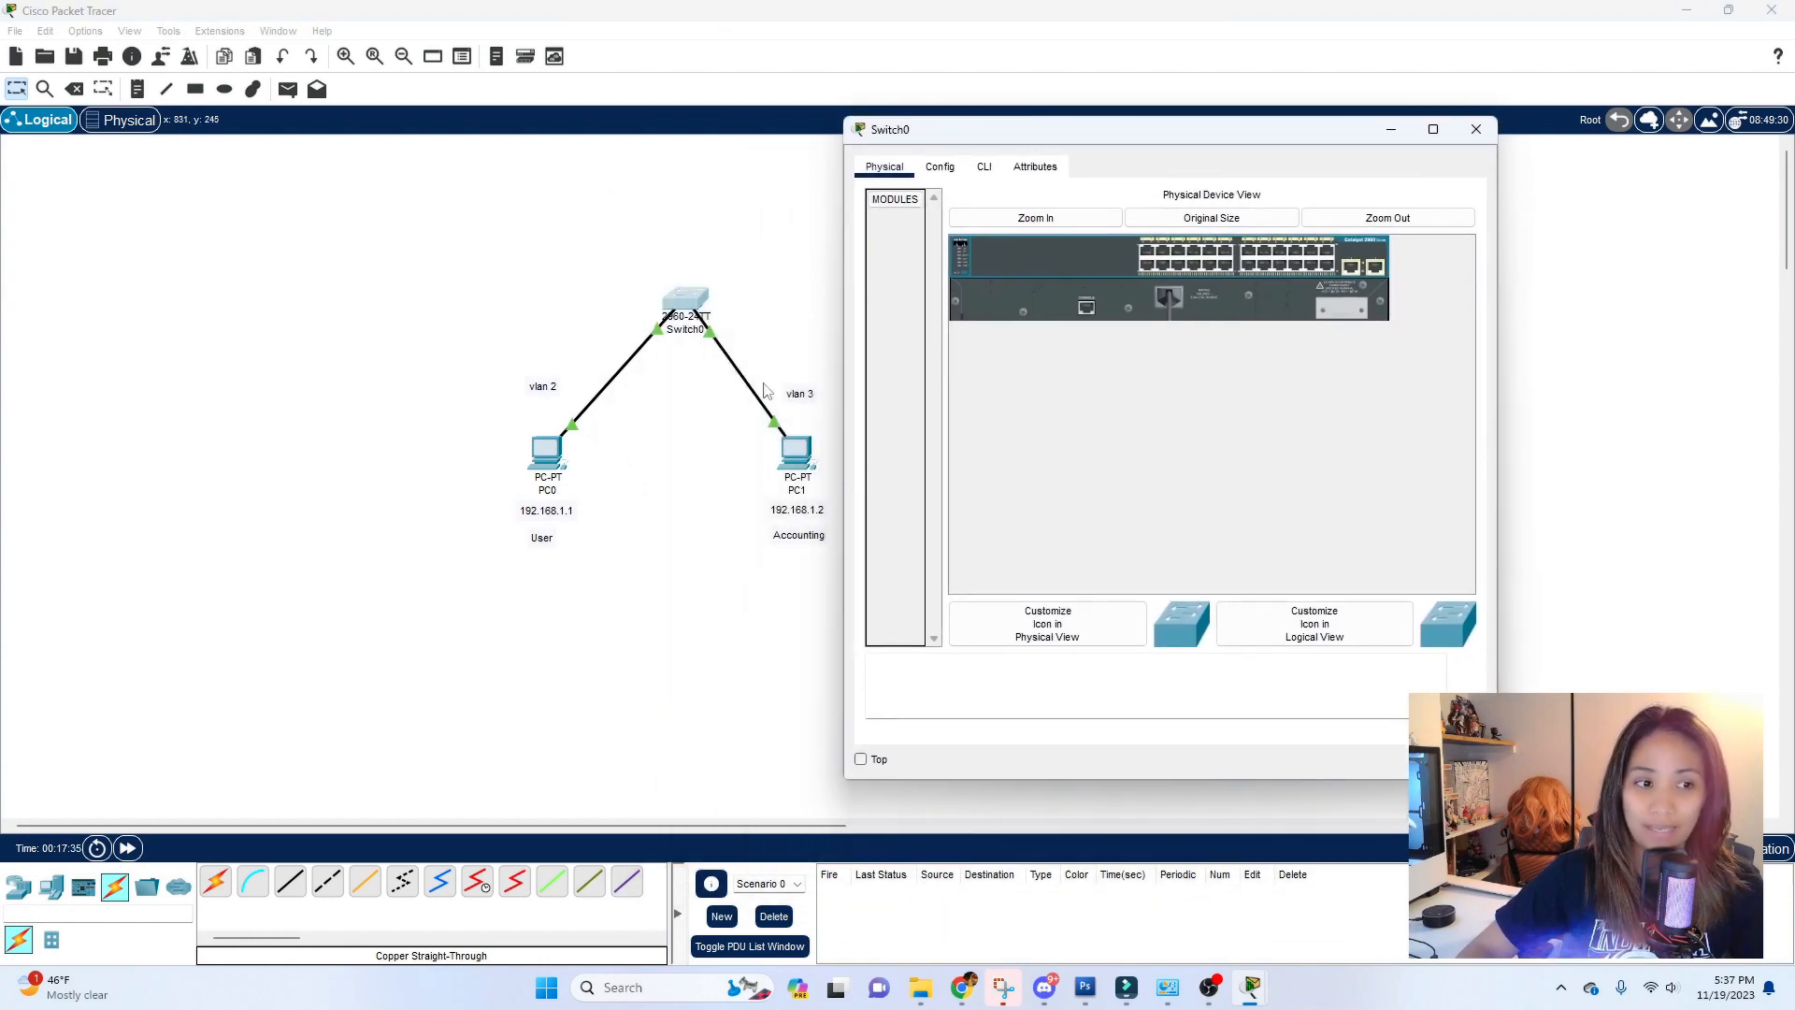
left_click(547, 455)
left_click_drag(841, 200, 576, 128)
left_click(386, 154)
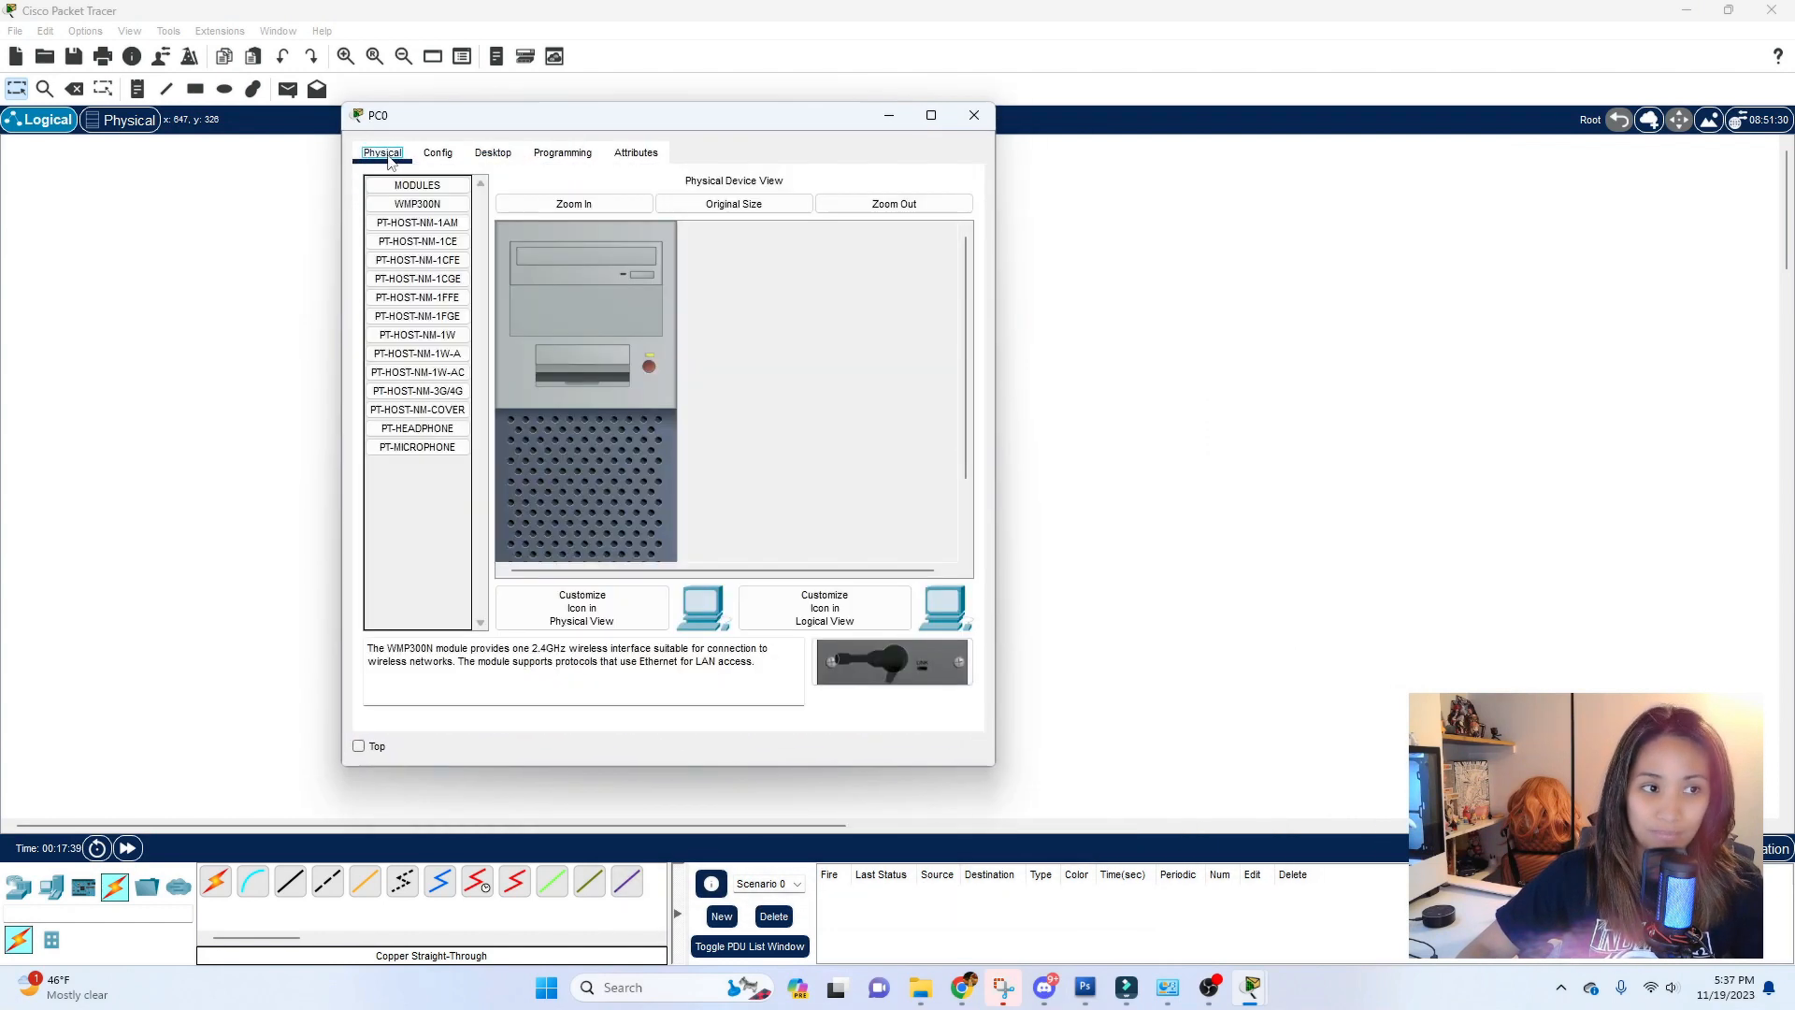
key("Right")
key("Right")
key("Right")
key("Right")
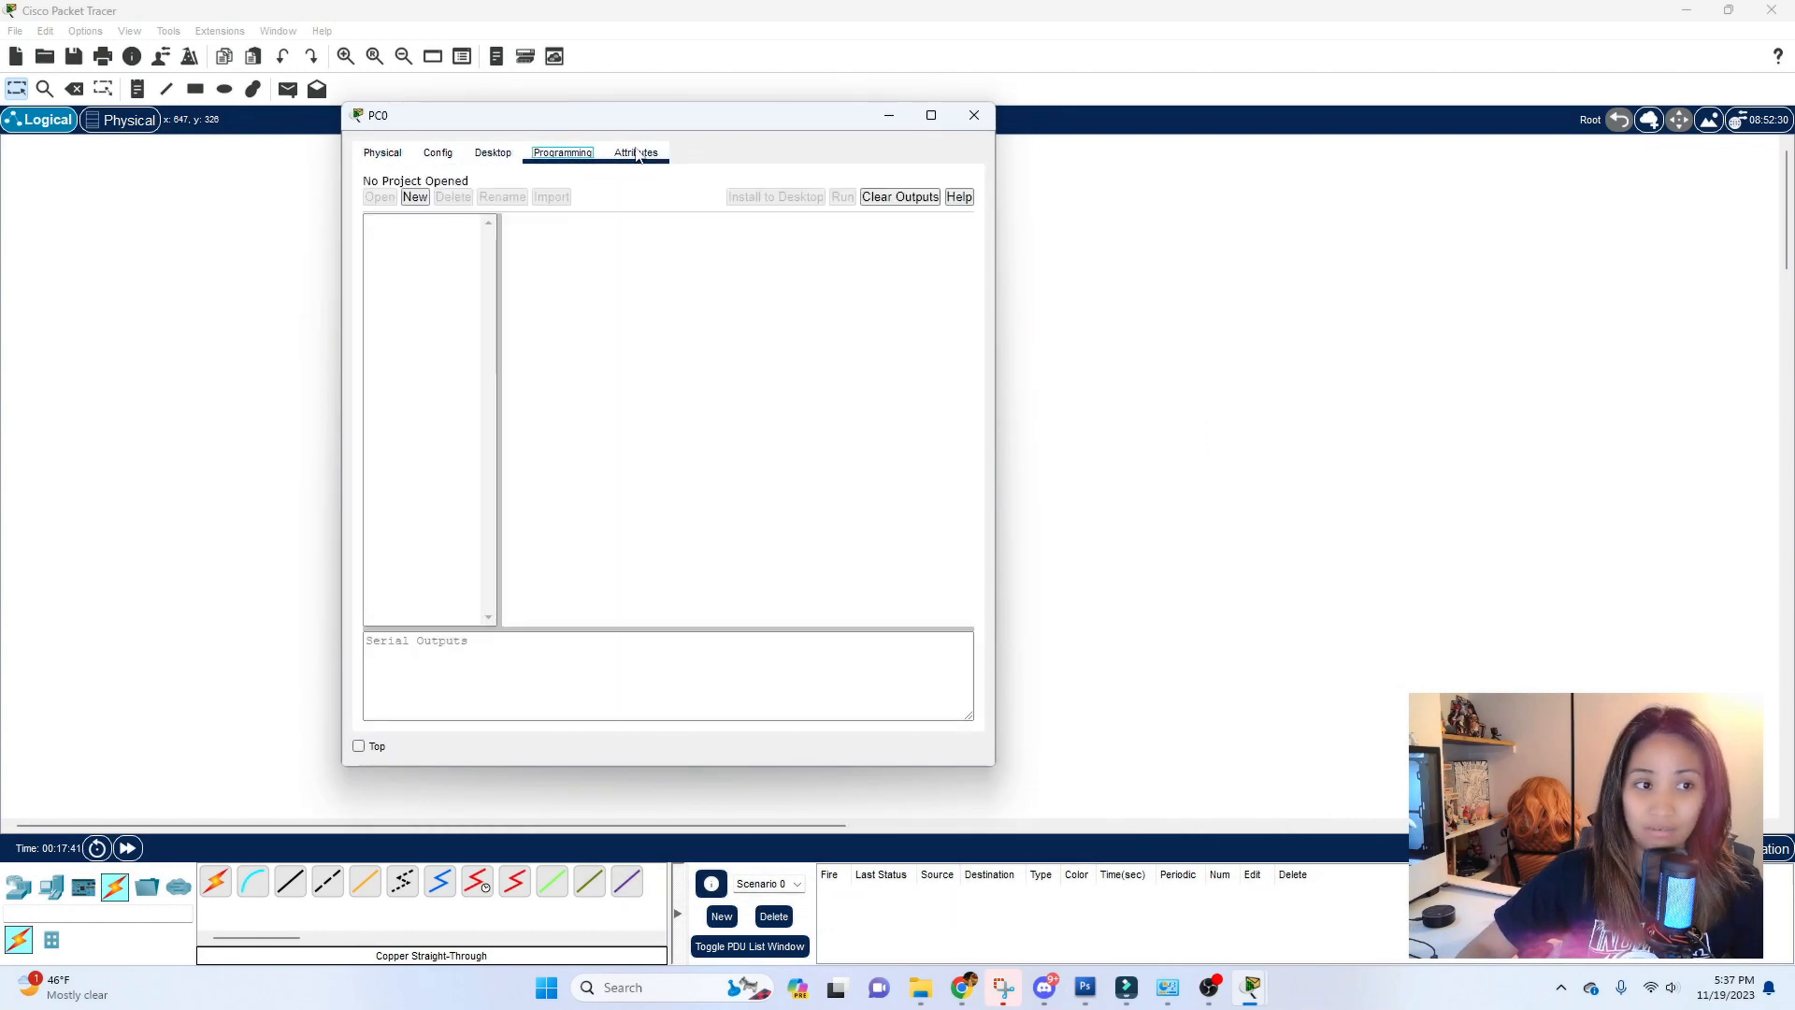
left_click(971, 116)
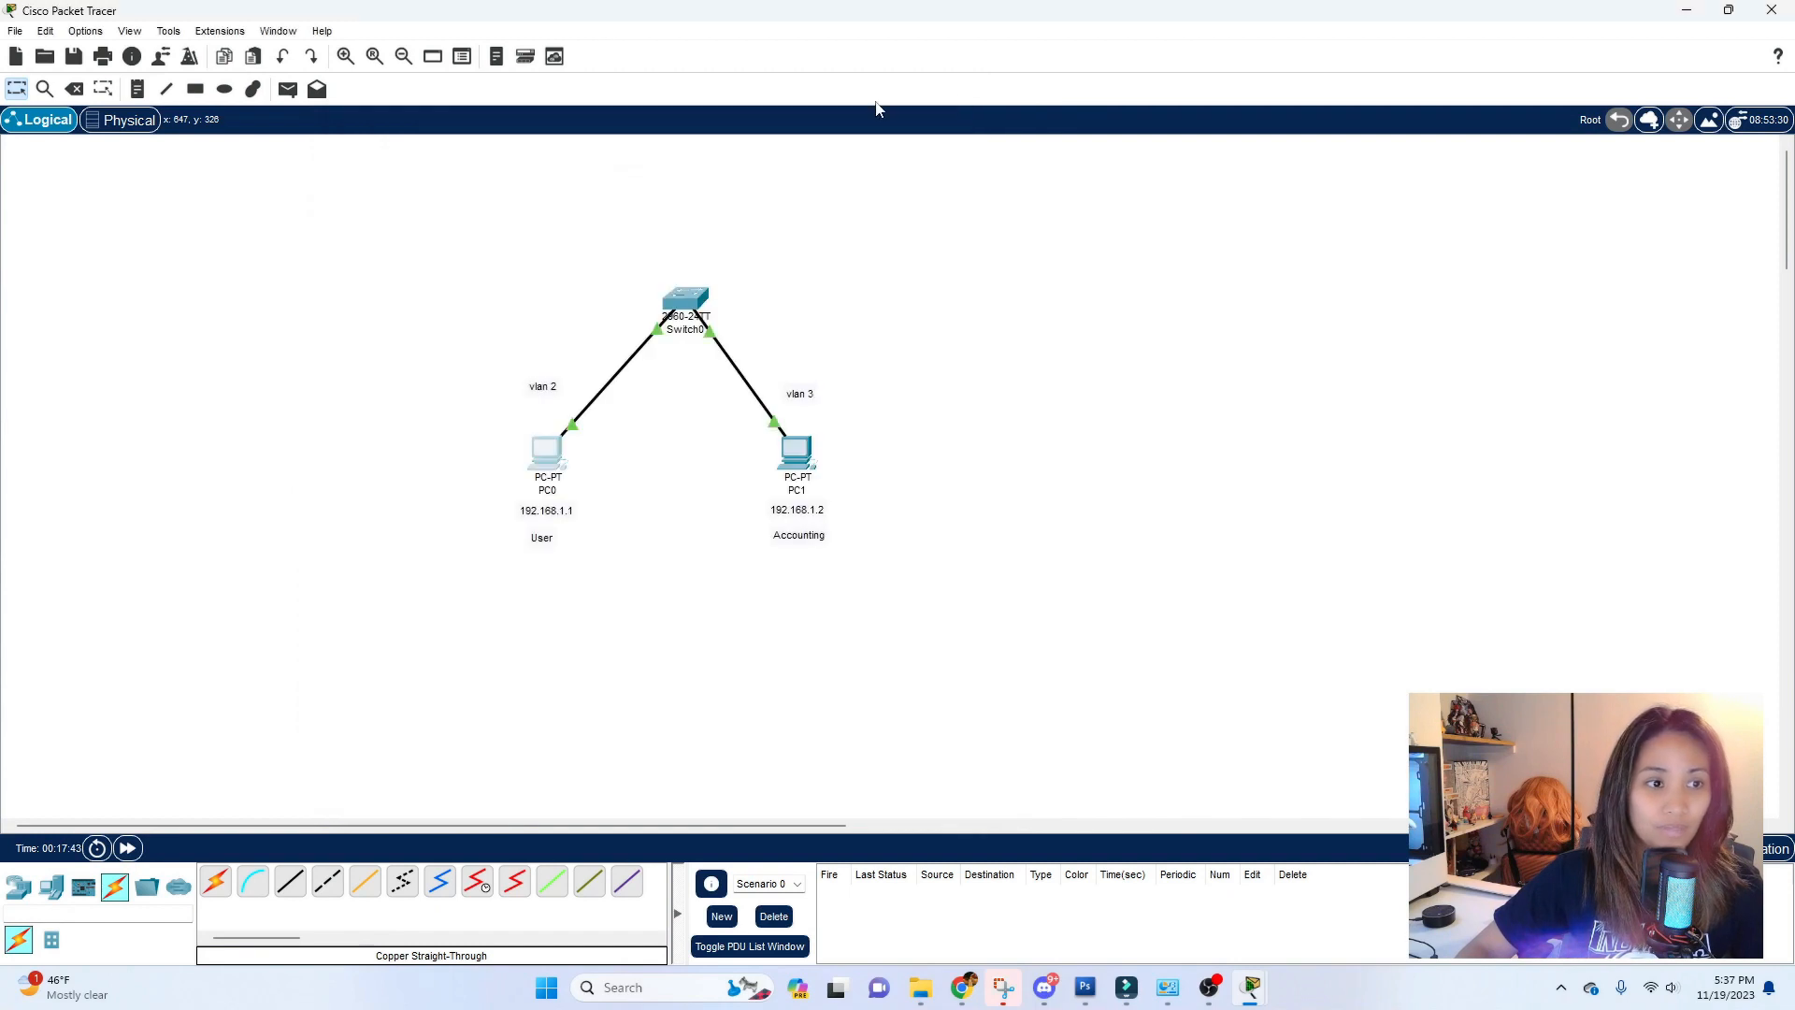
Open Switch0's IOS command line interface, bring up the user EXEC prompt, and place the window beside the topology
left_click(680, 301)
left_click_drag(1002, 116, 949, 81)
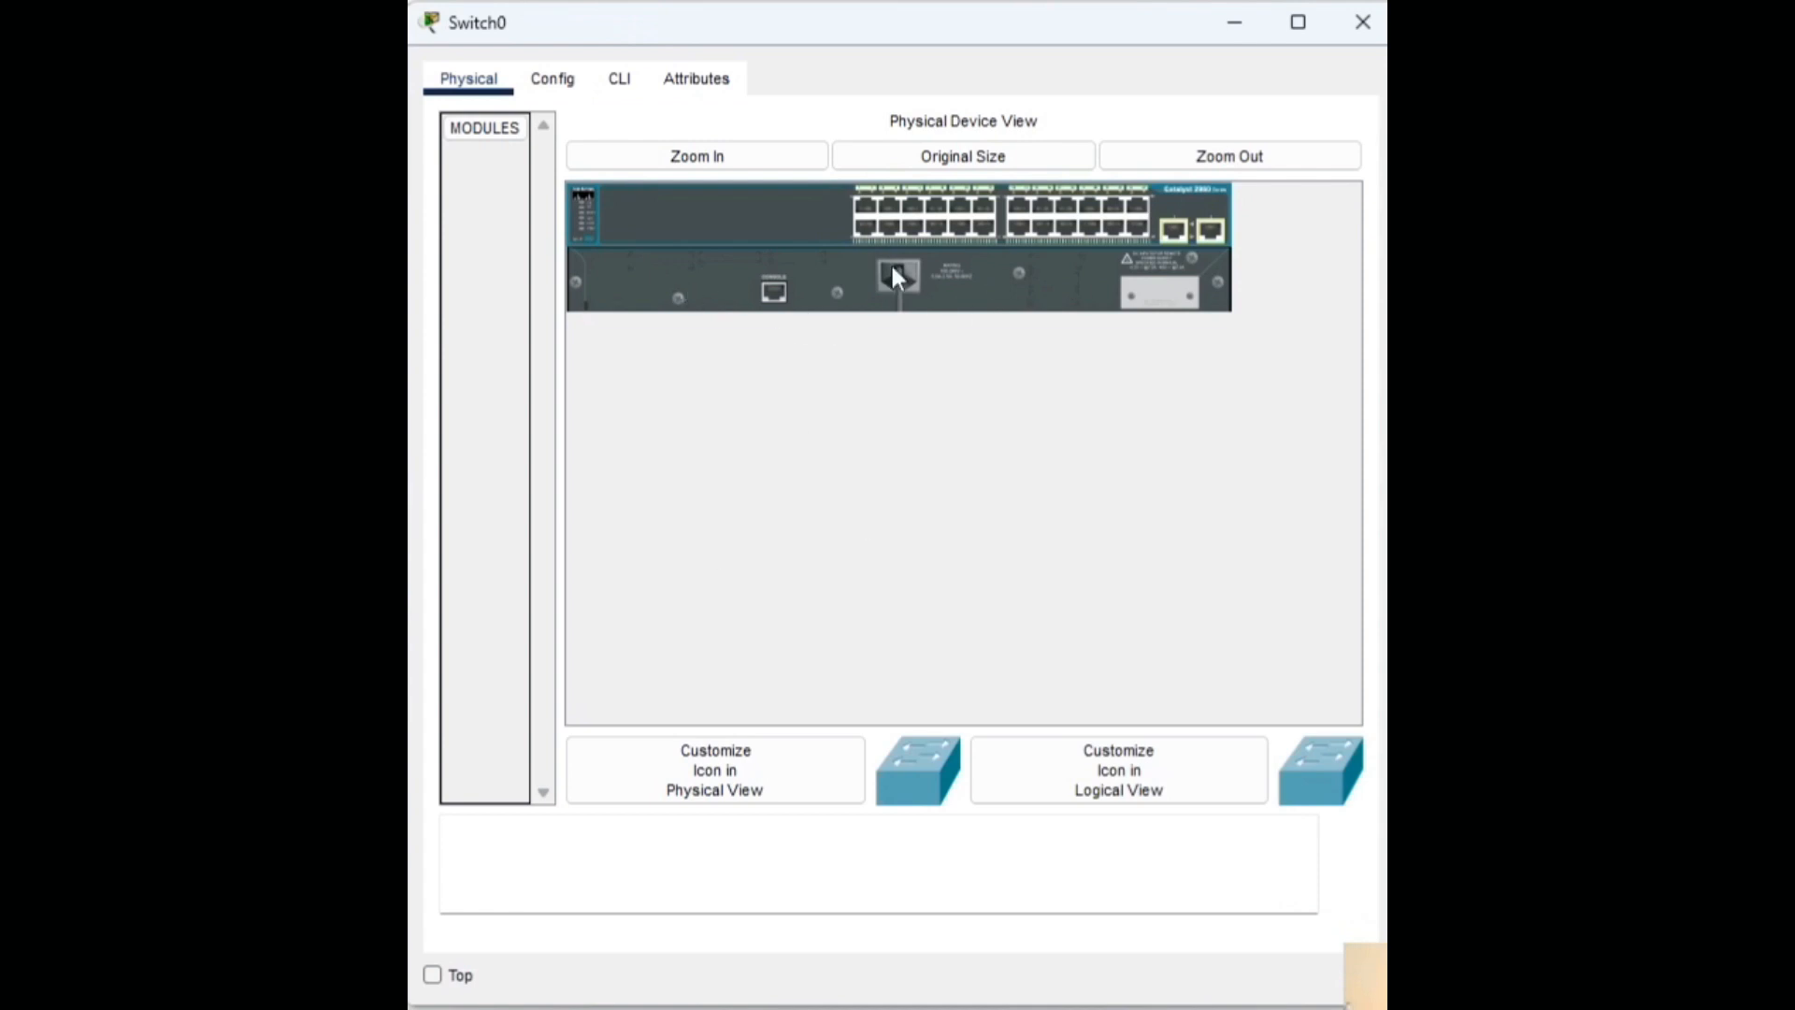
left_click(553, 80)
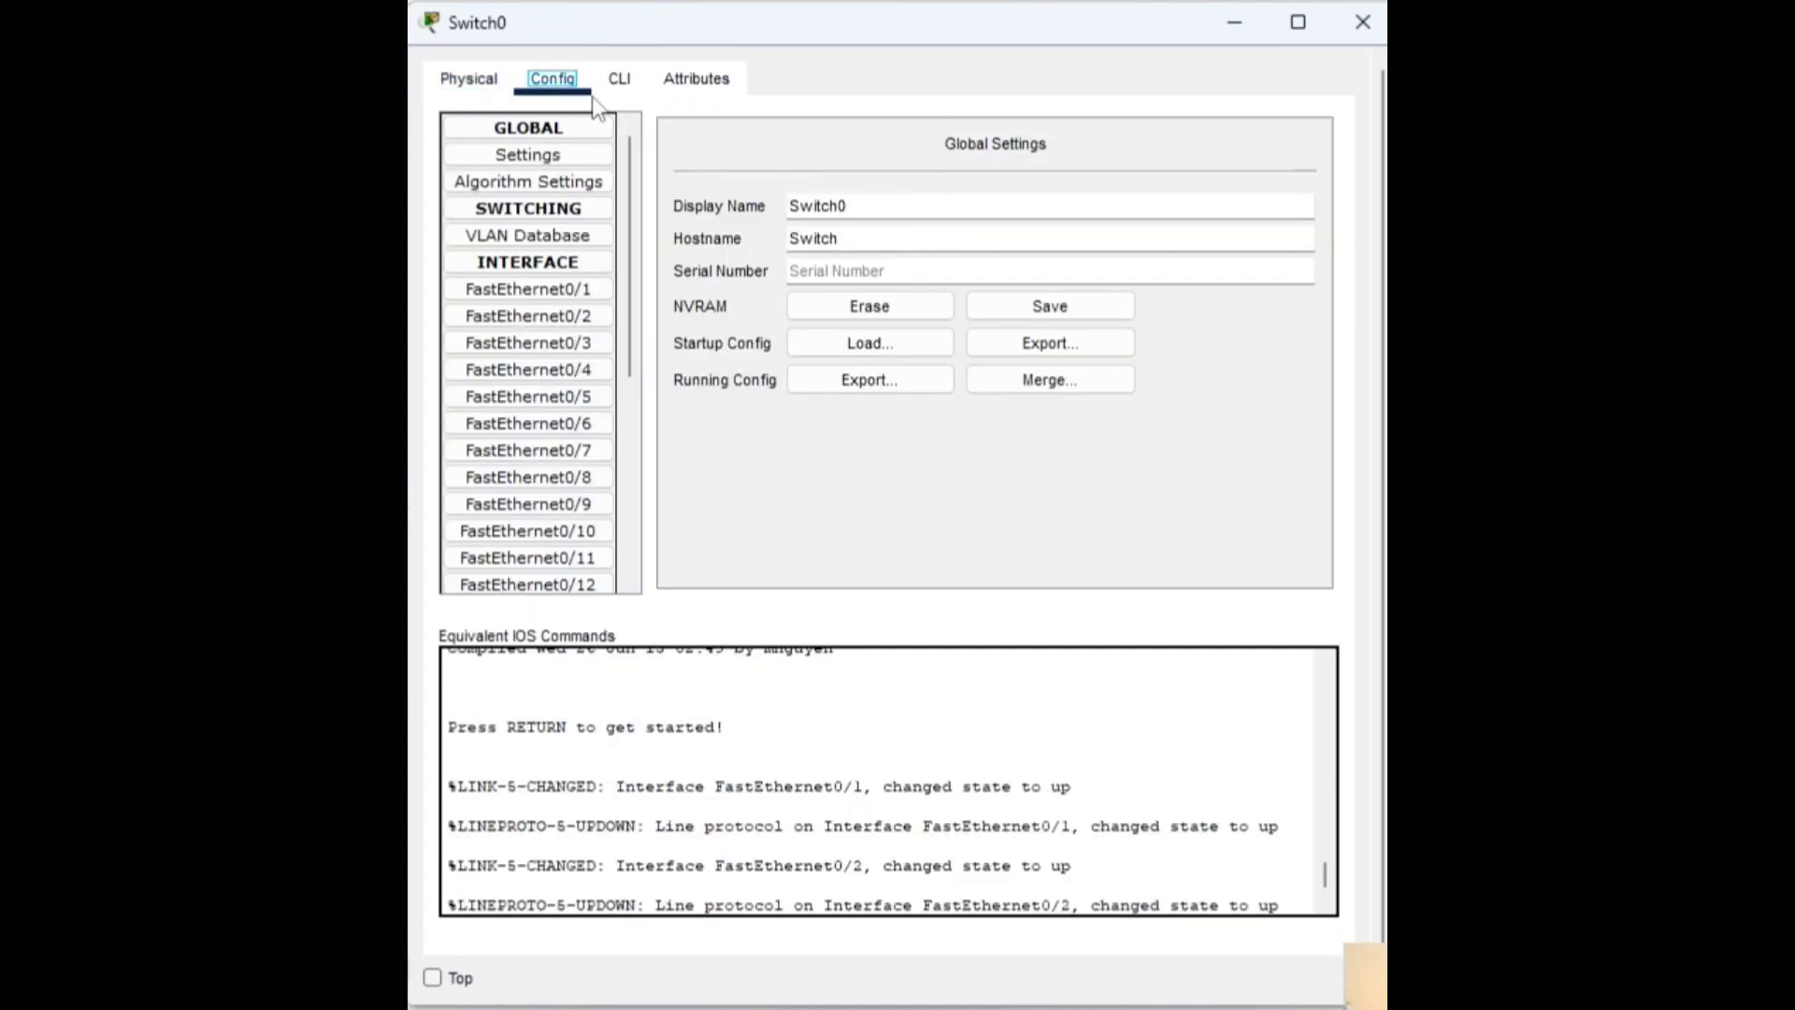
left_click(619, 80)
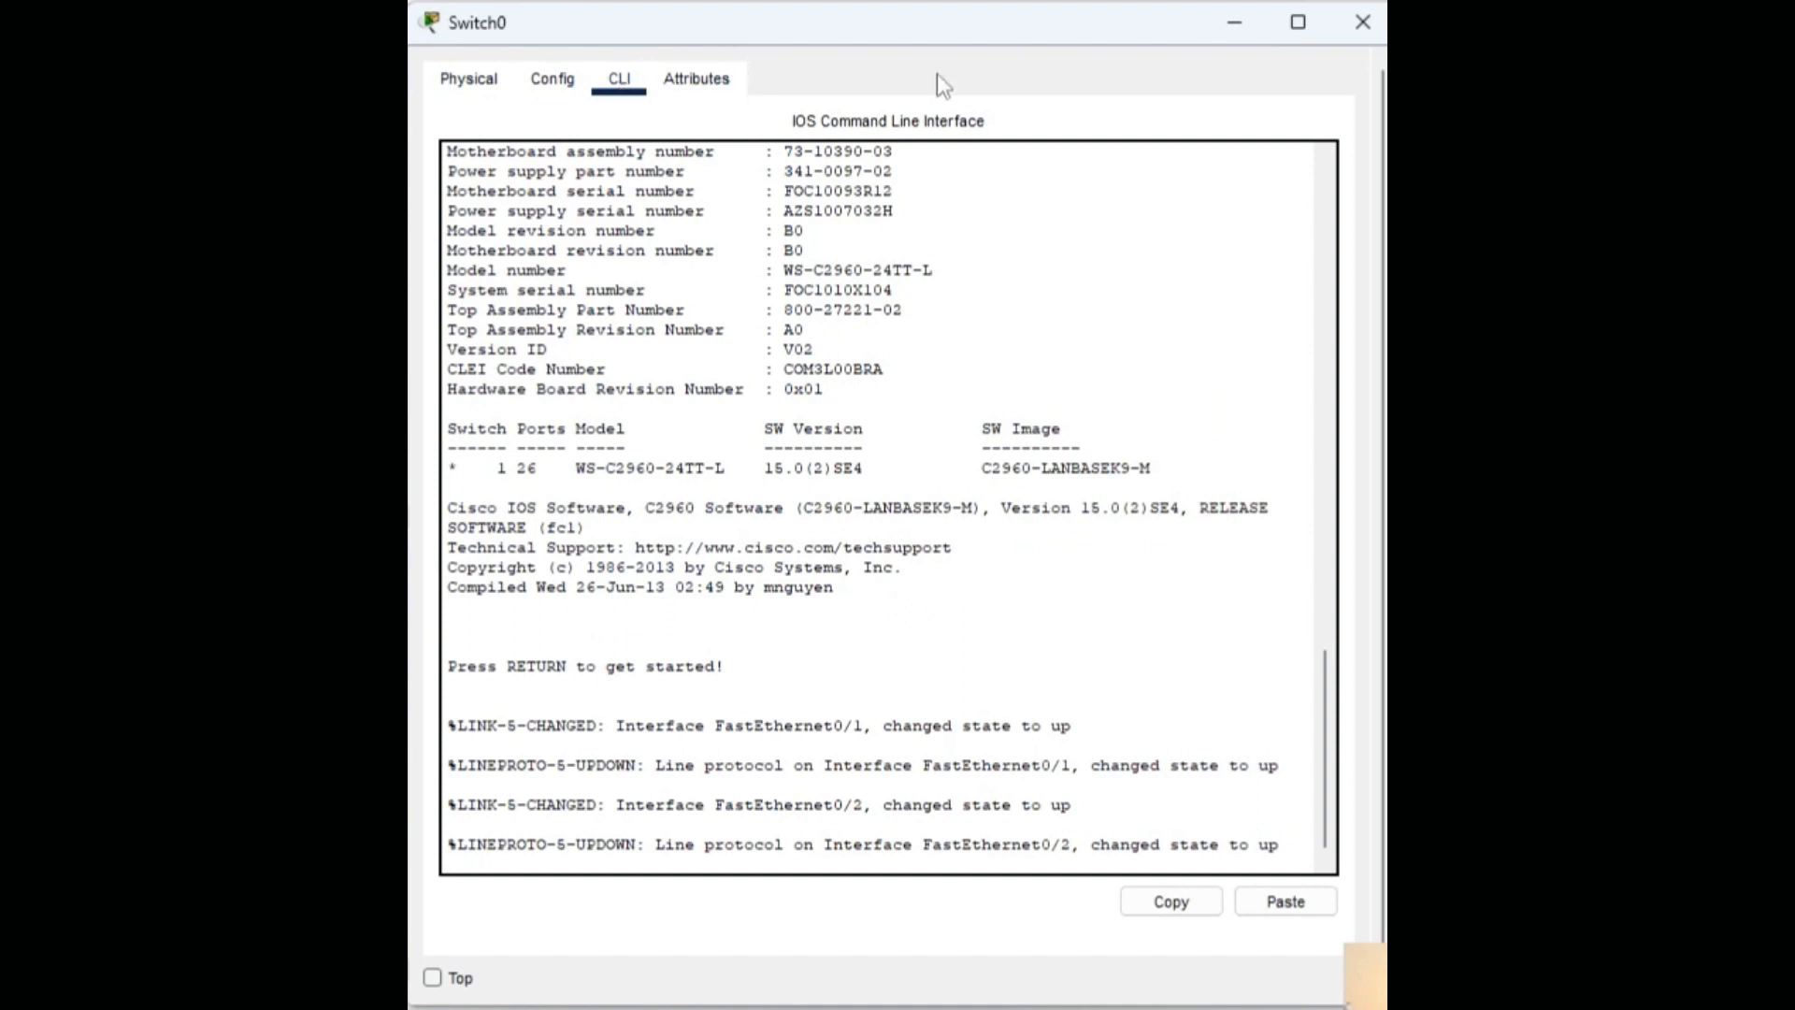
scroll(1151, 830, "down", 1)
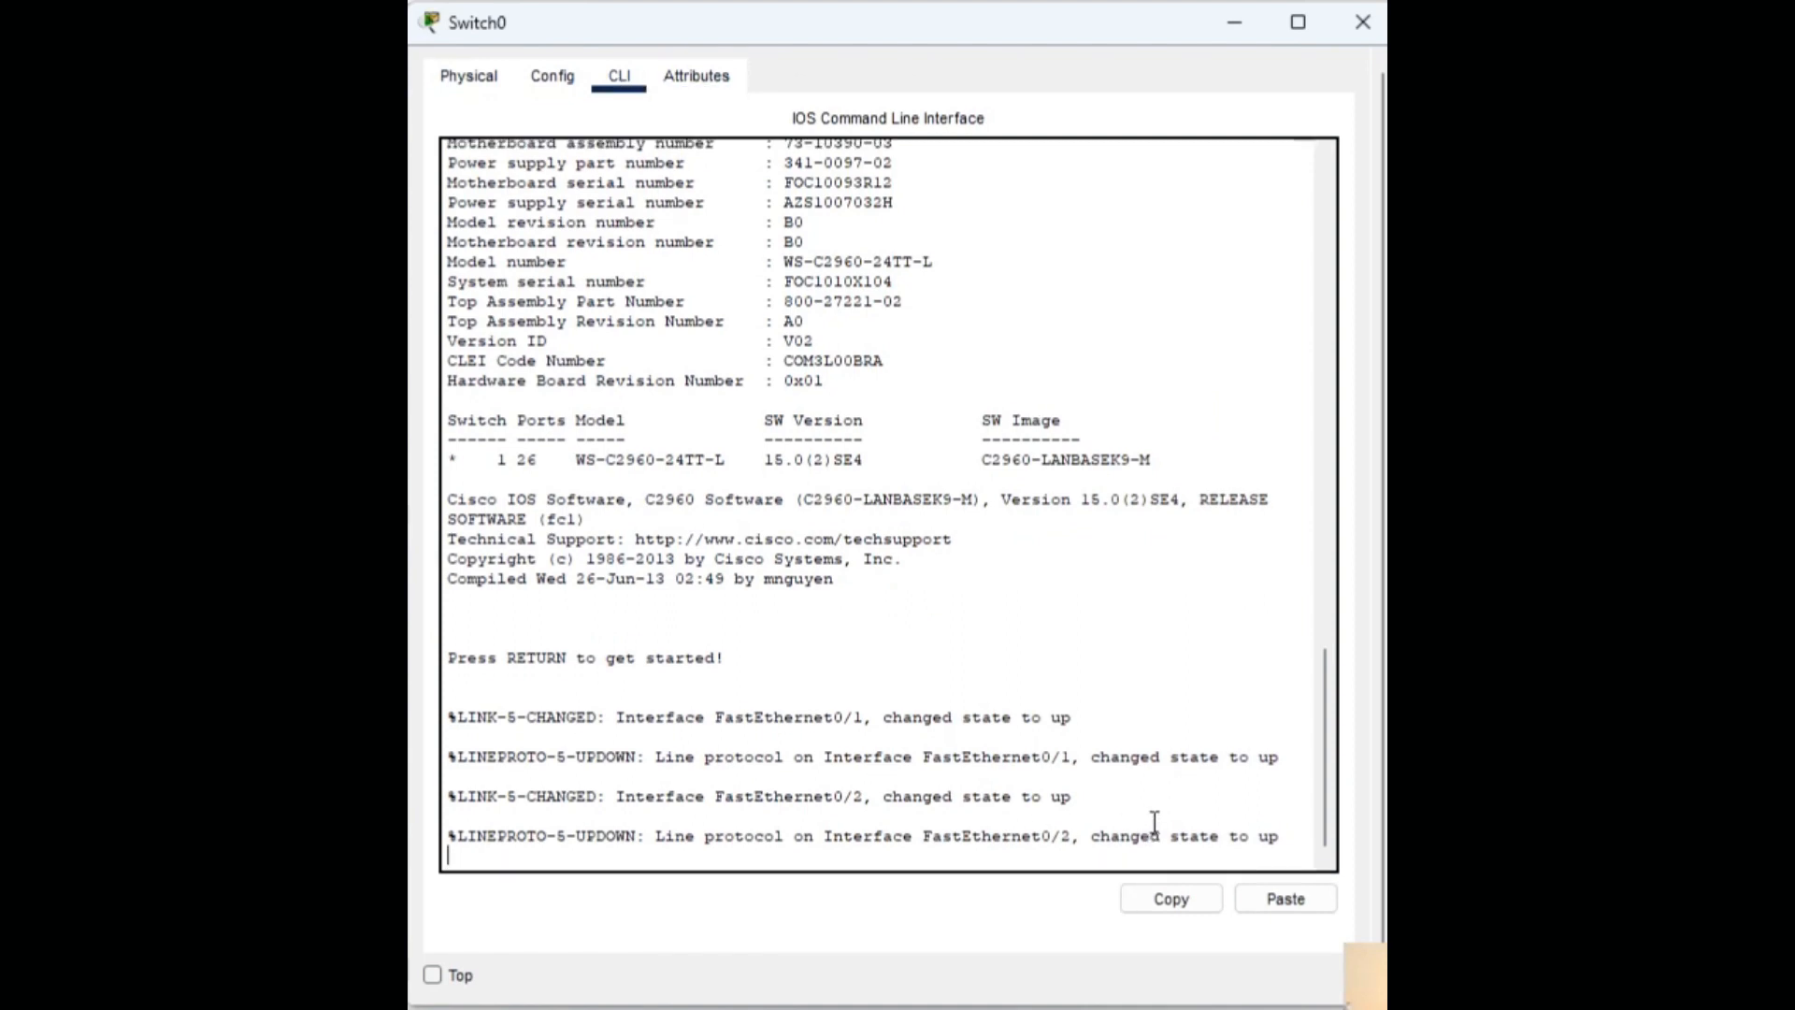
key("Return")
key("Return")
type("\\")
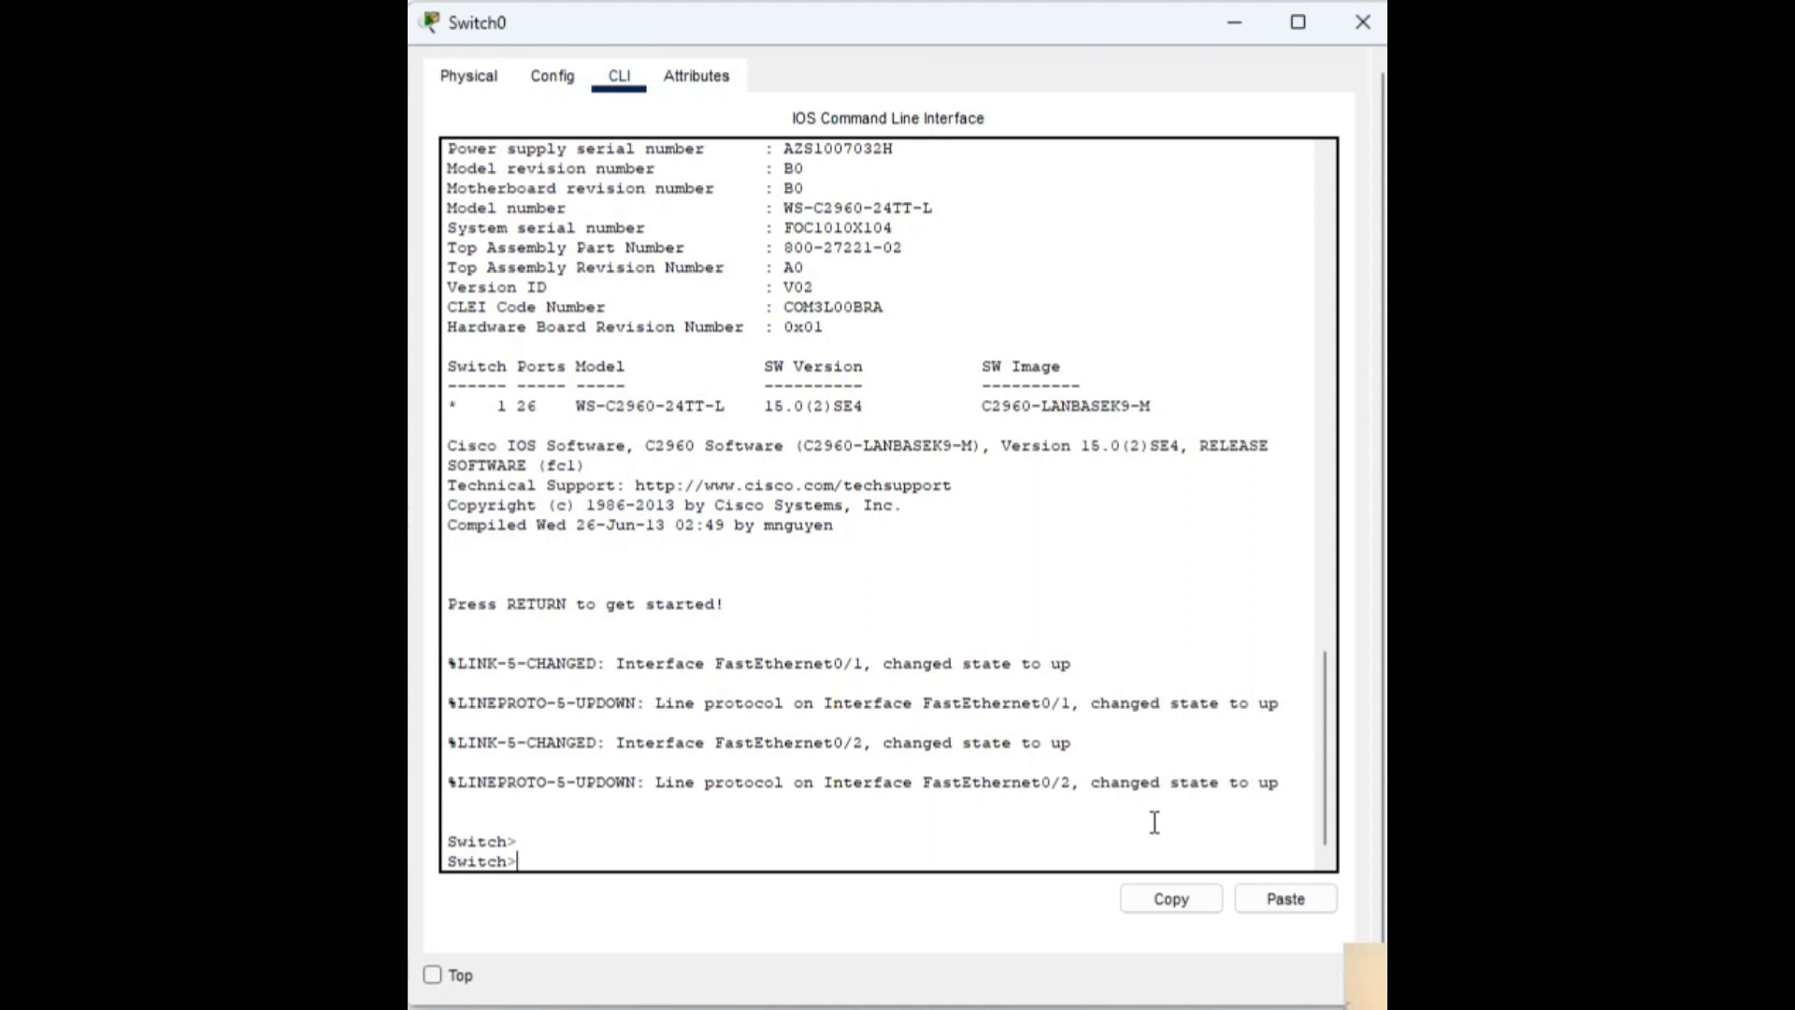
key("Return")
key("Return")
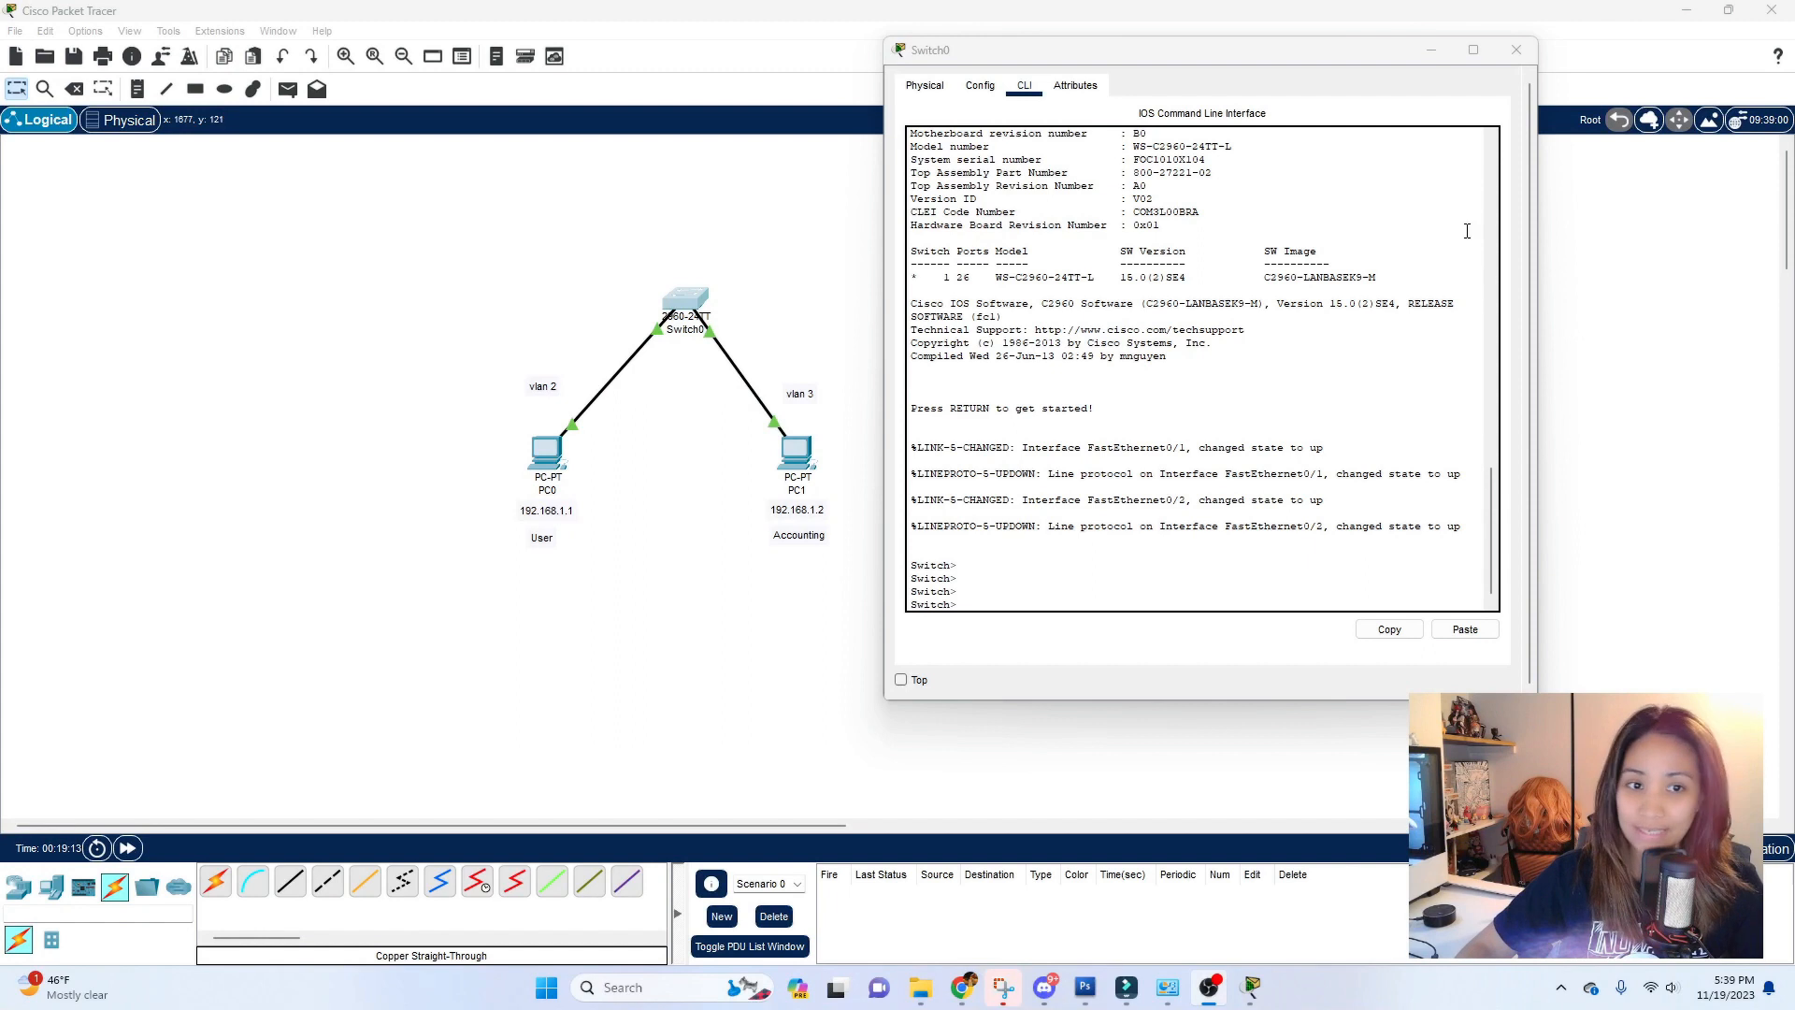
left_click_drag(1191, 63, 1069, 68)
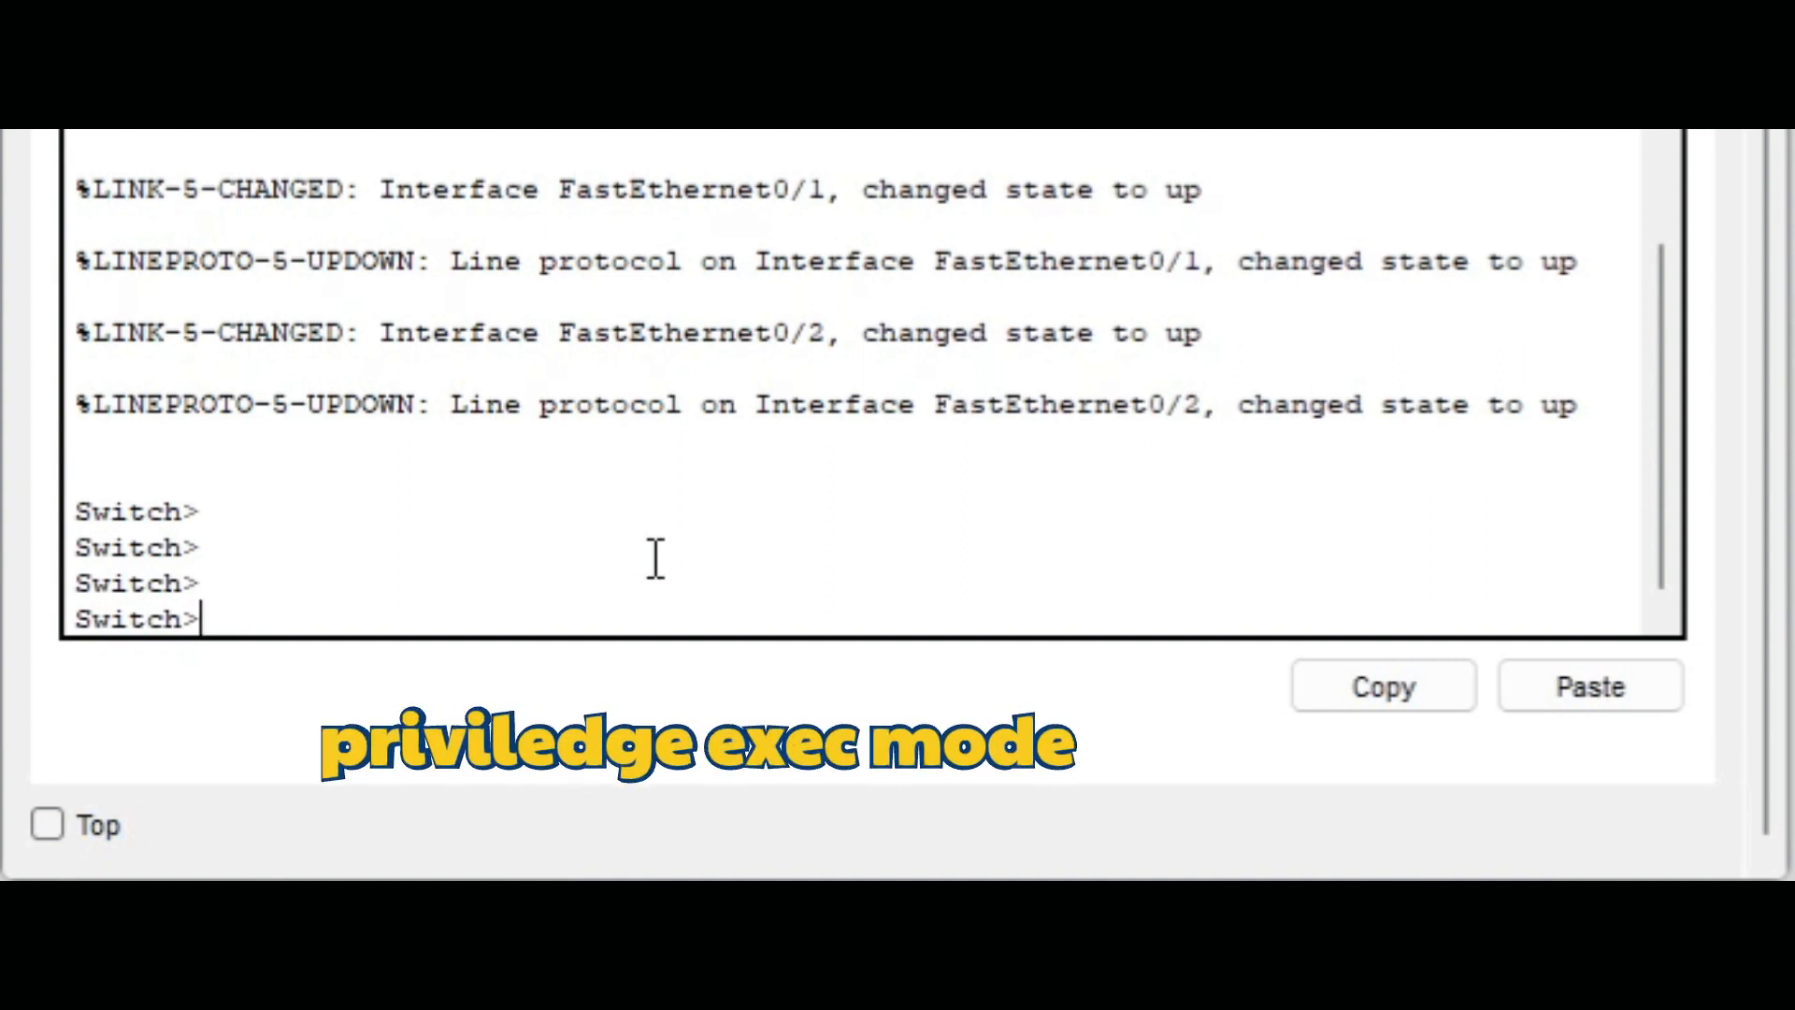
Enter privileged EXEC mode on Switch0 with the "enable" command
type("enable")
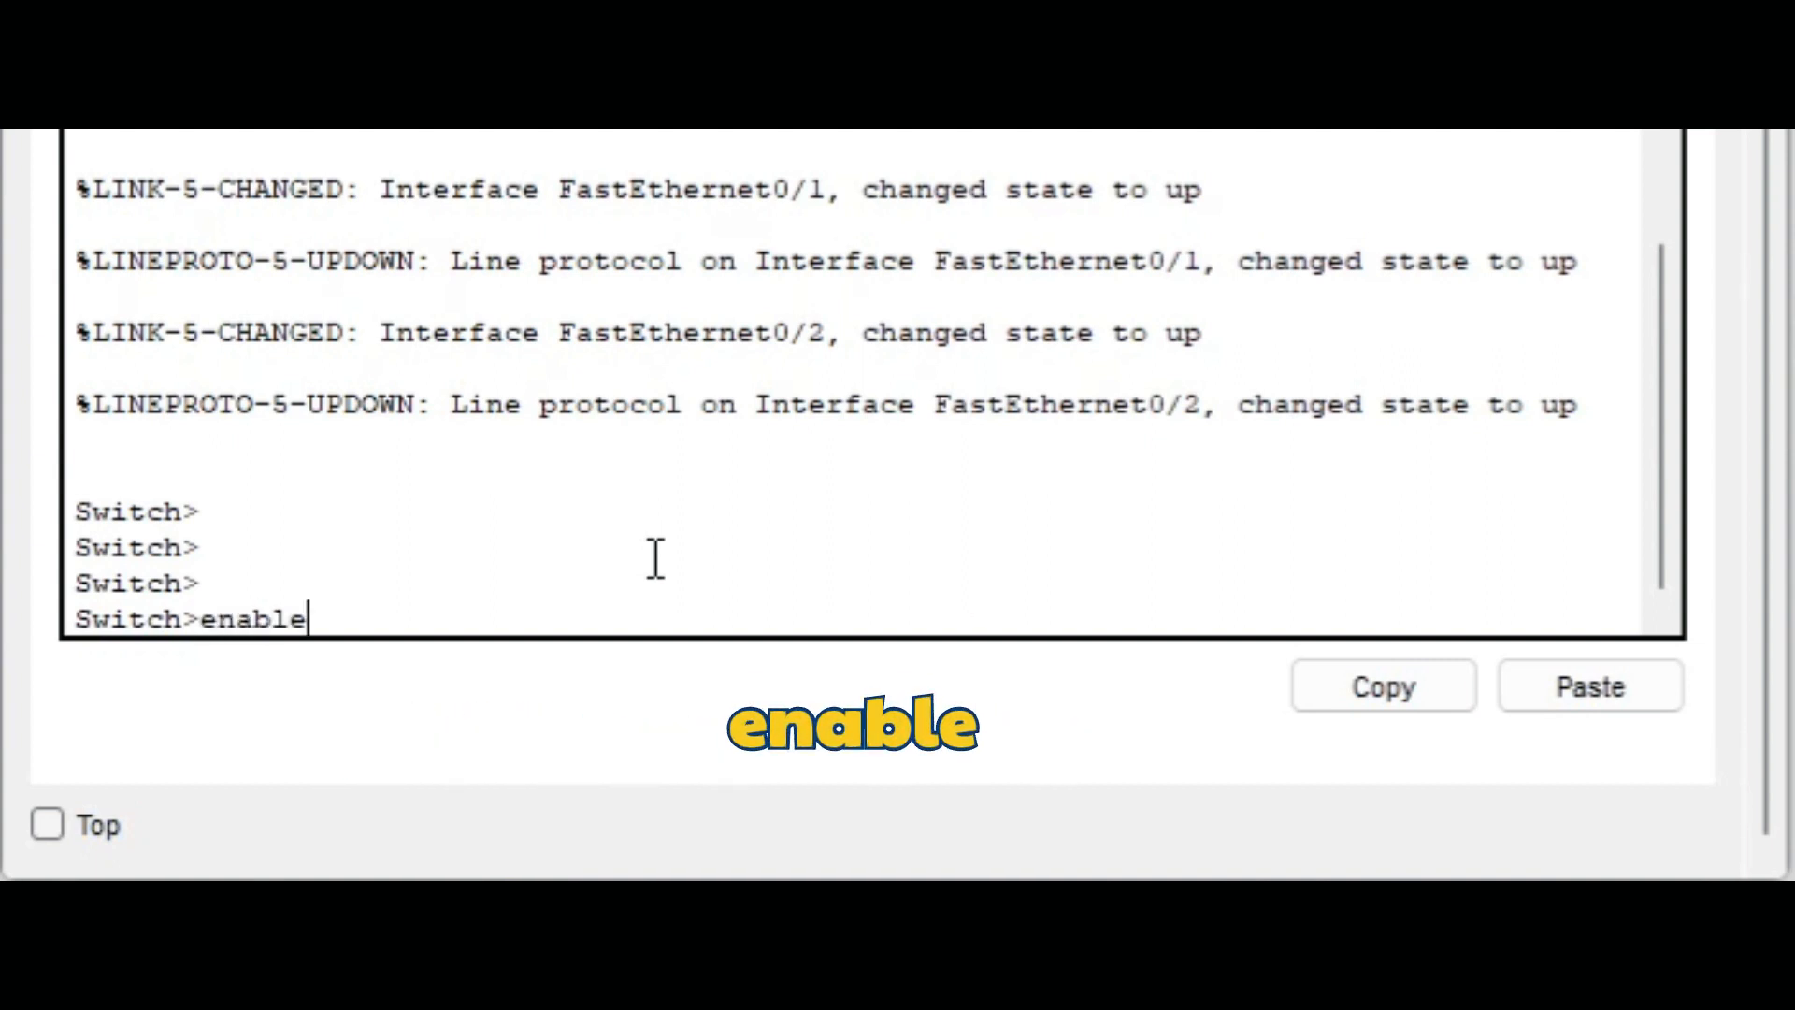
key("Return")
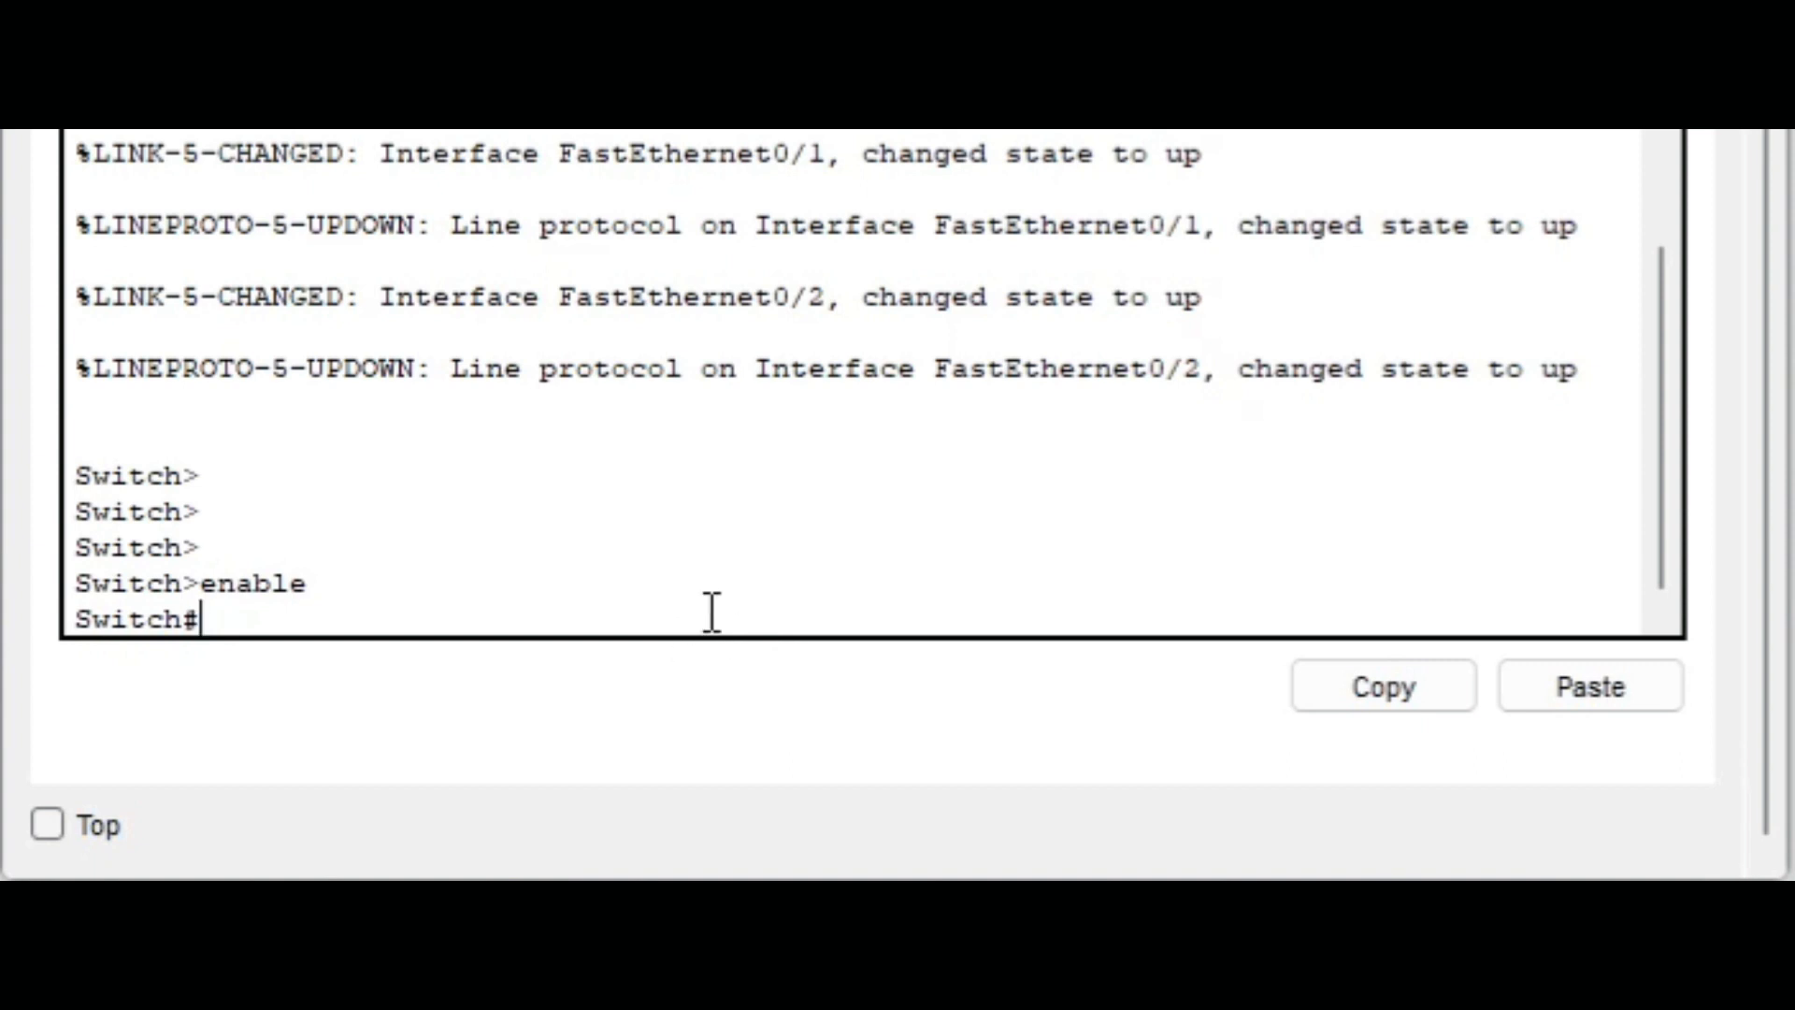
key("Return")
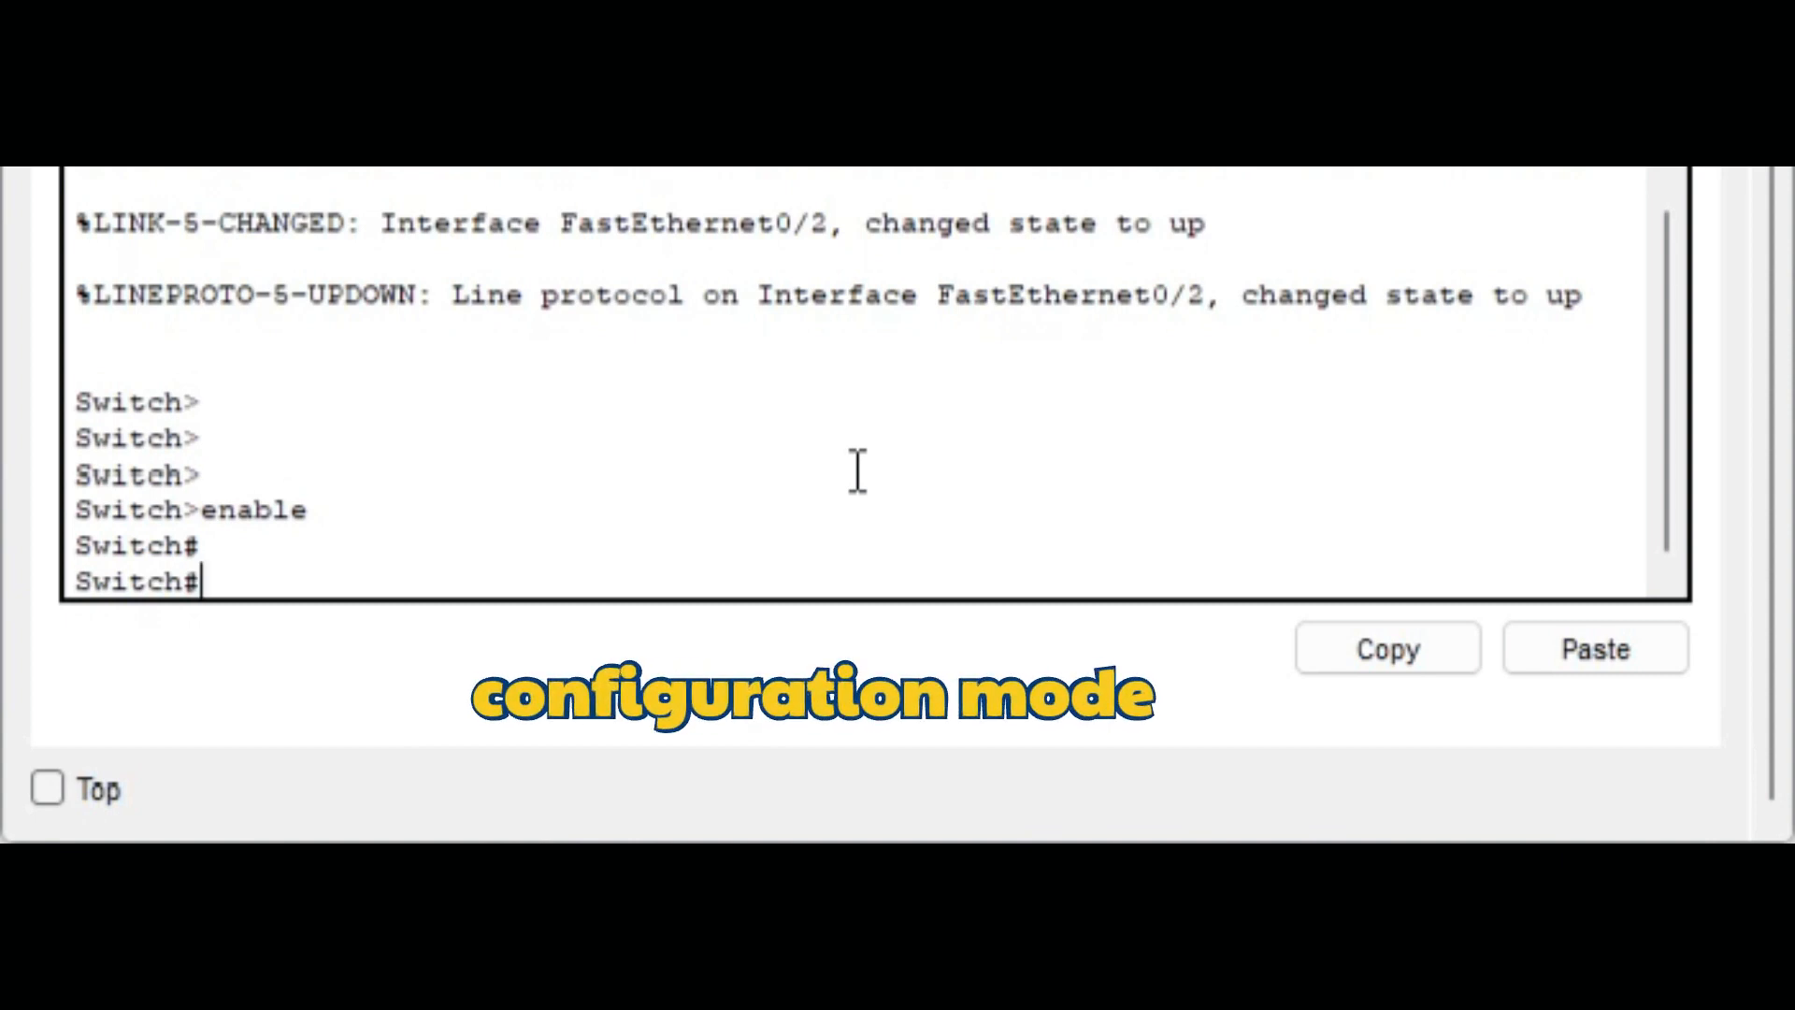
Enter global configuration mode on Switch0 with "configure terminal" and point out the (config) part of the prompt
type("config t")
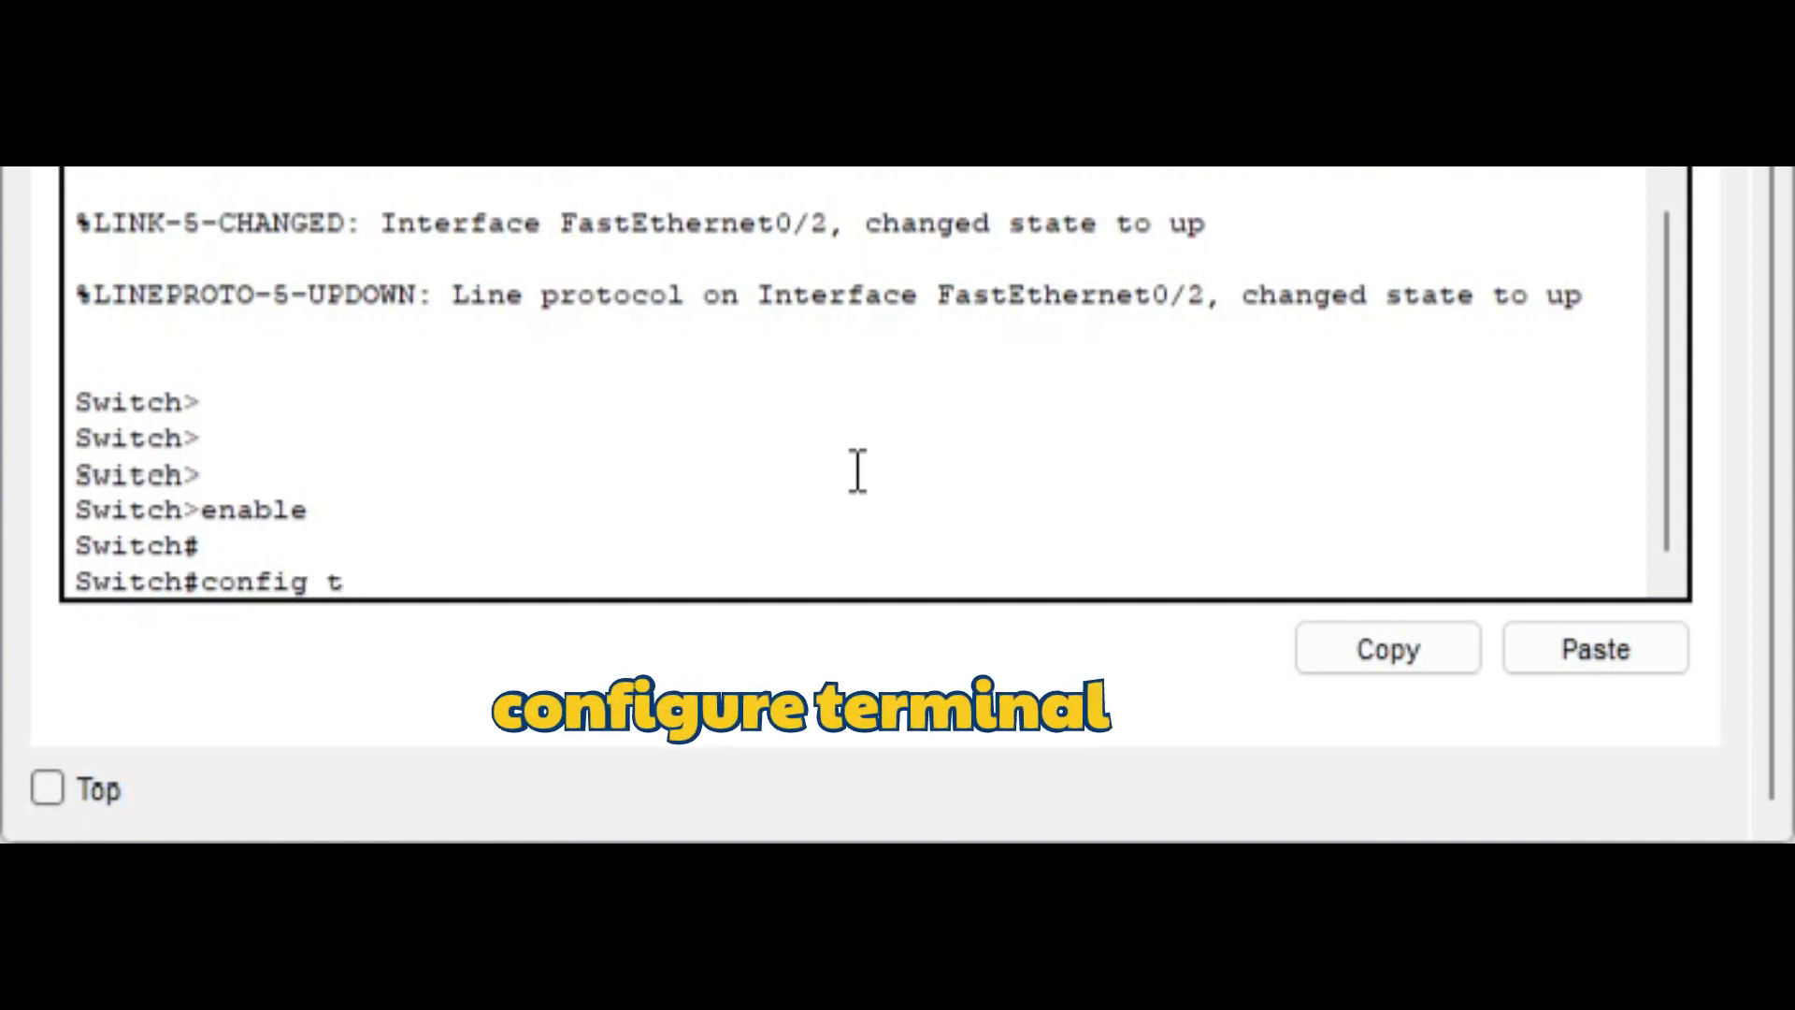
key("BackSpace")
key("BackSpace")
type("ure terminal")
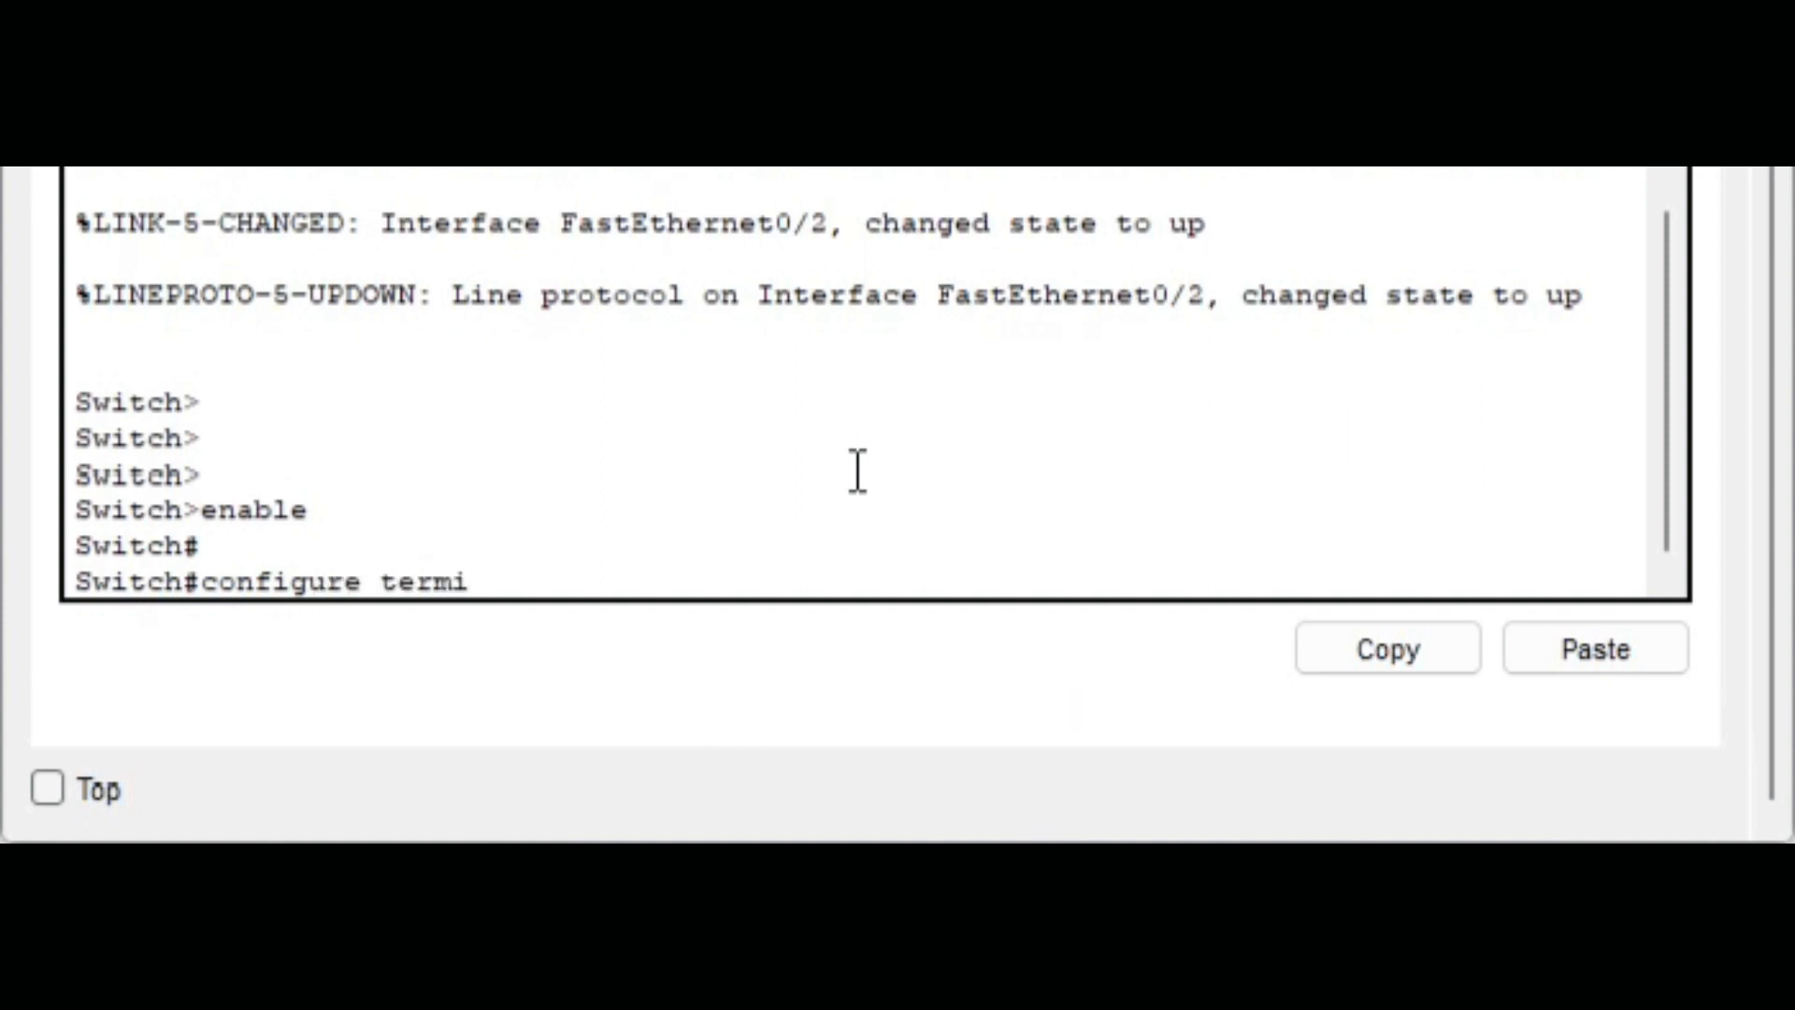
key("Return")
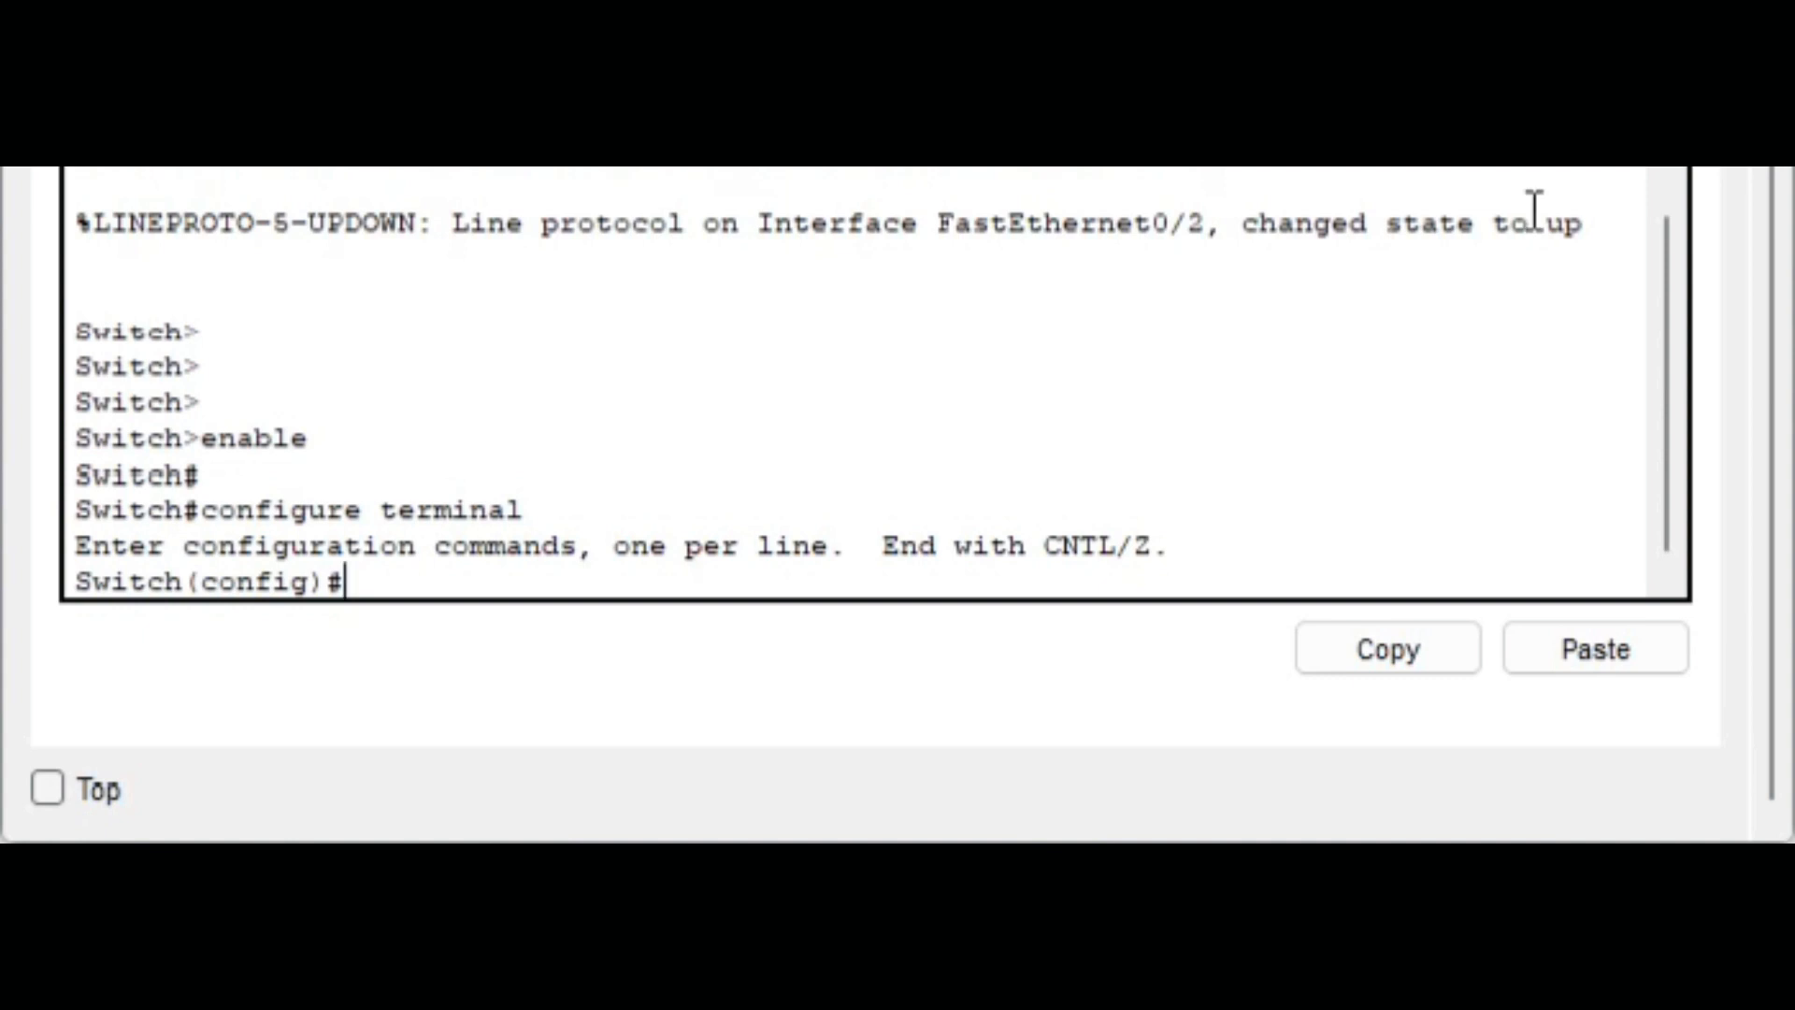
key("Return")
key("Return")
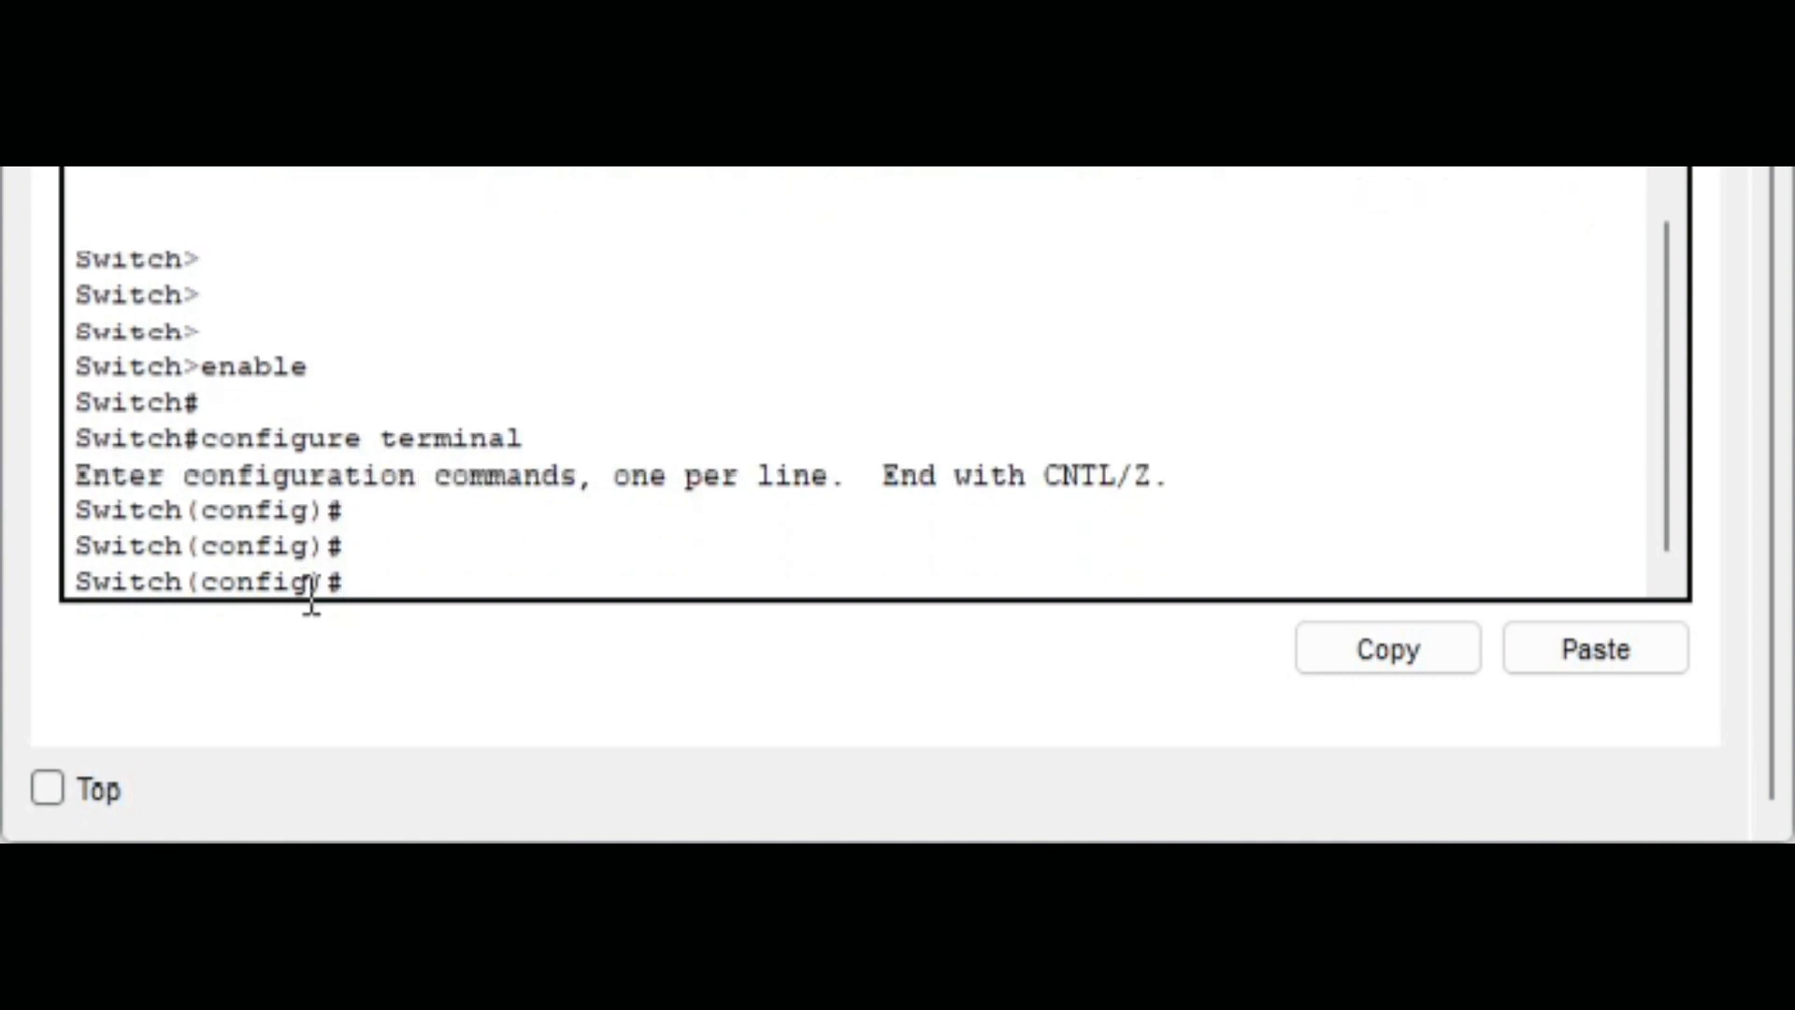
left_click_drag(324, 584, 191, 594)
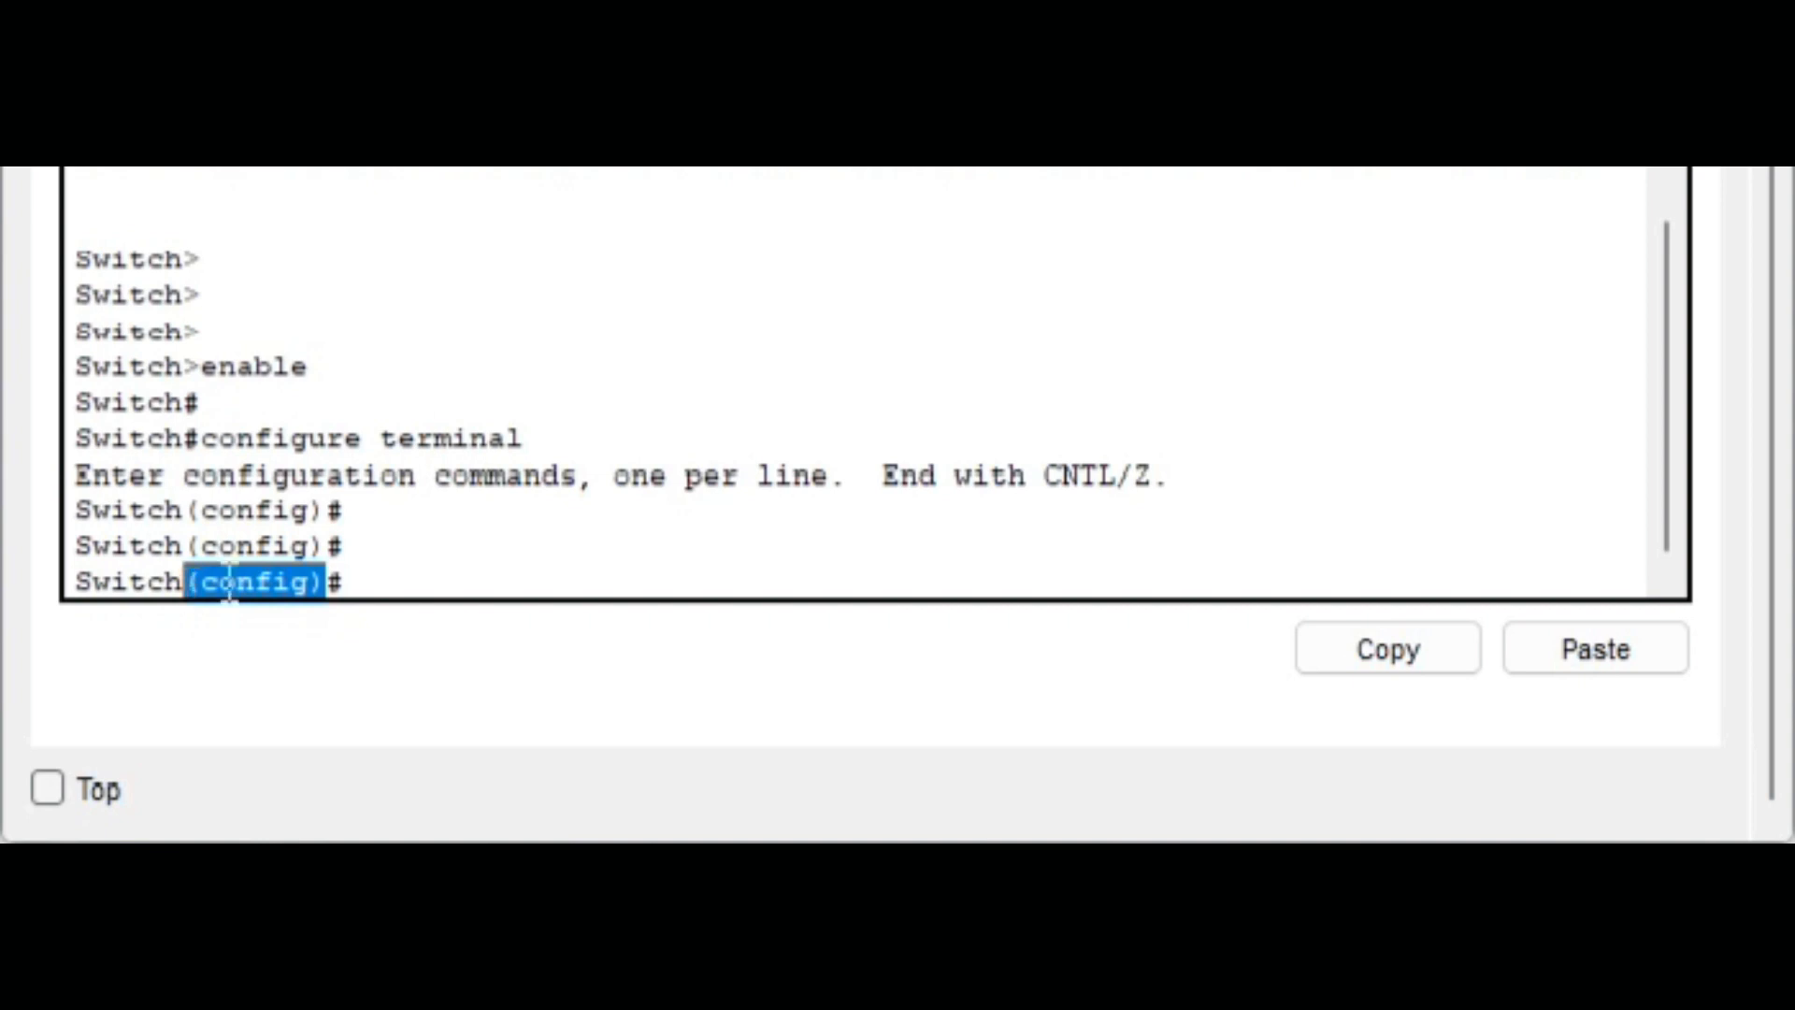
left_click(374, 578)
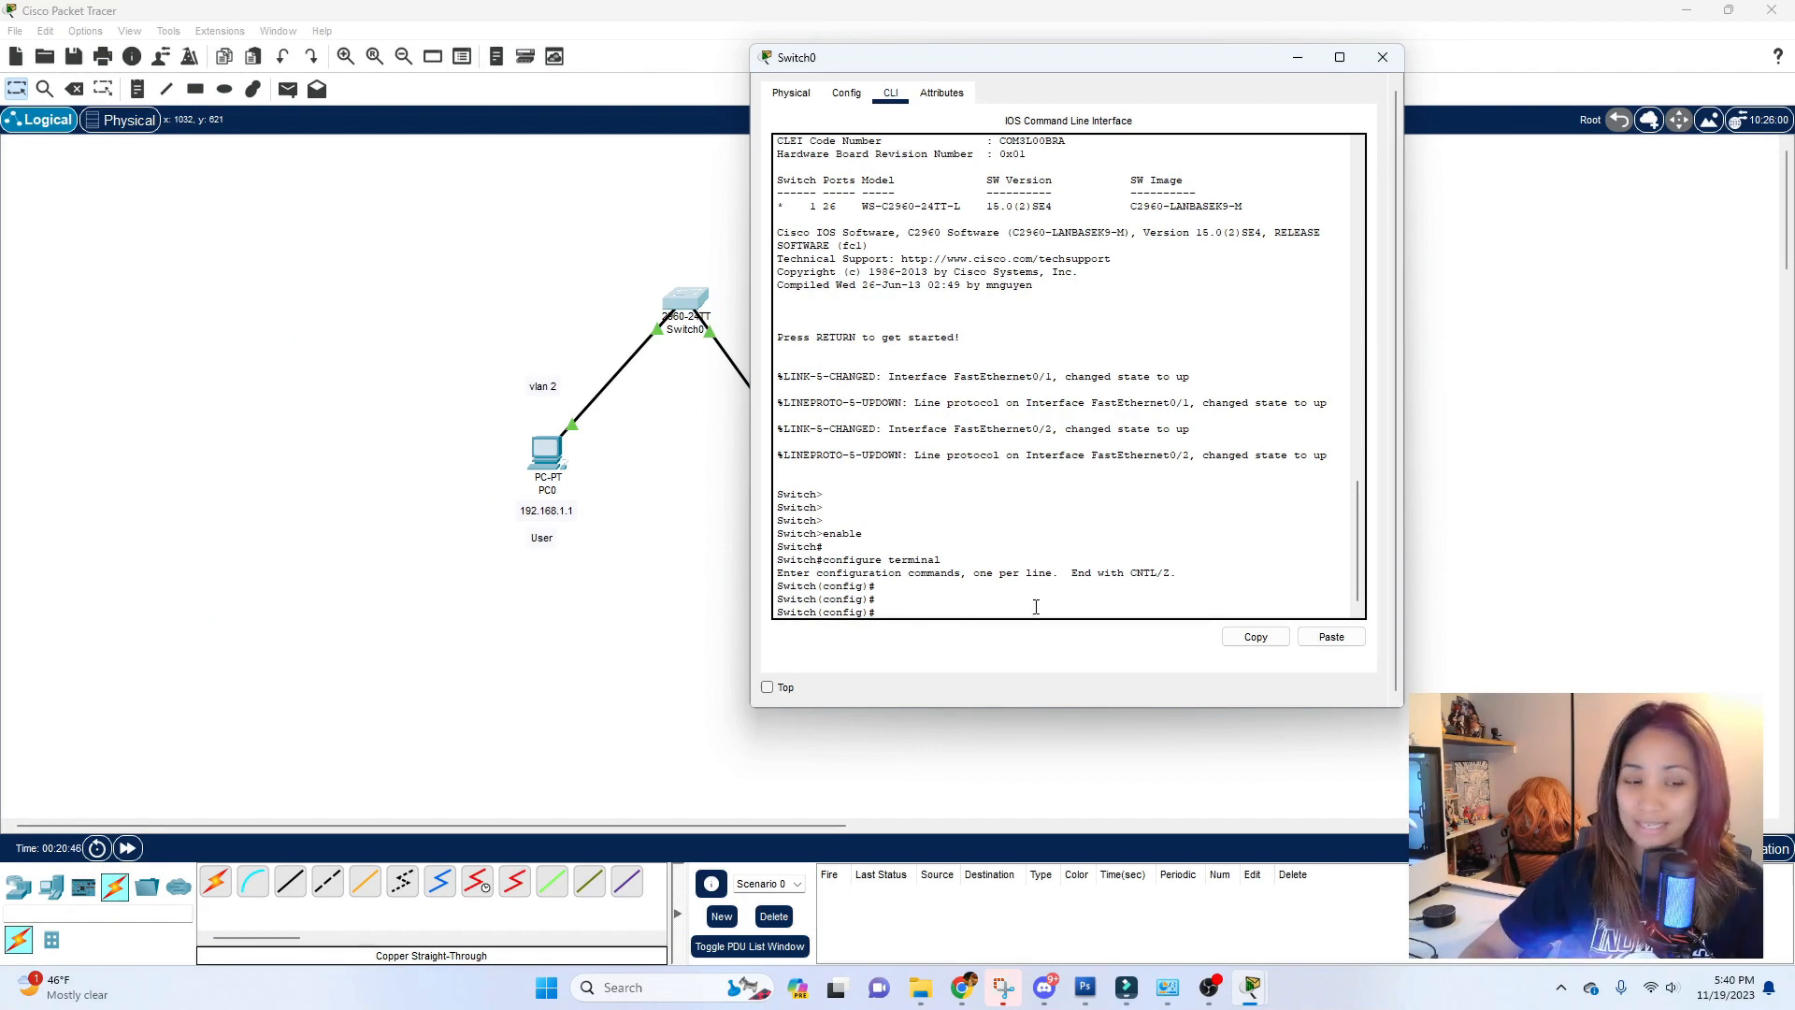
left_click_drag(861, 63, 978, 59)
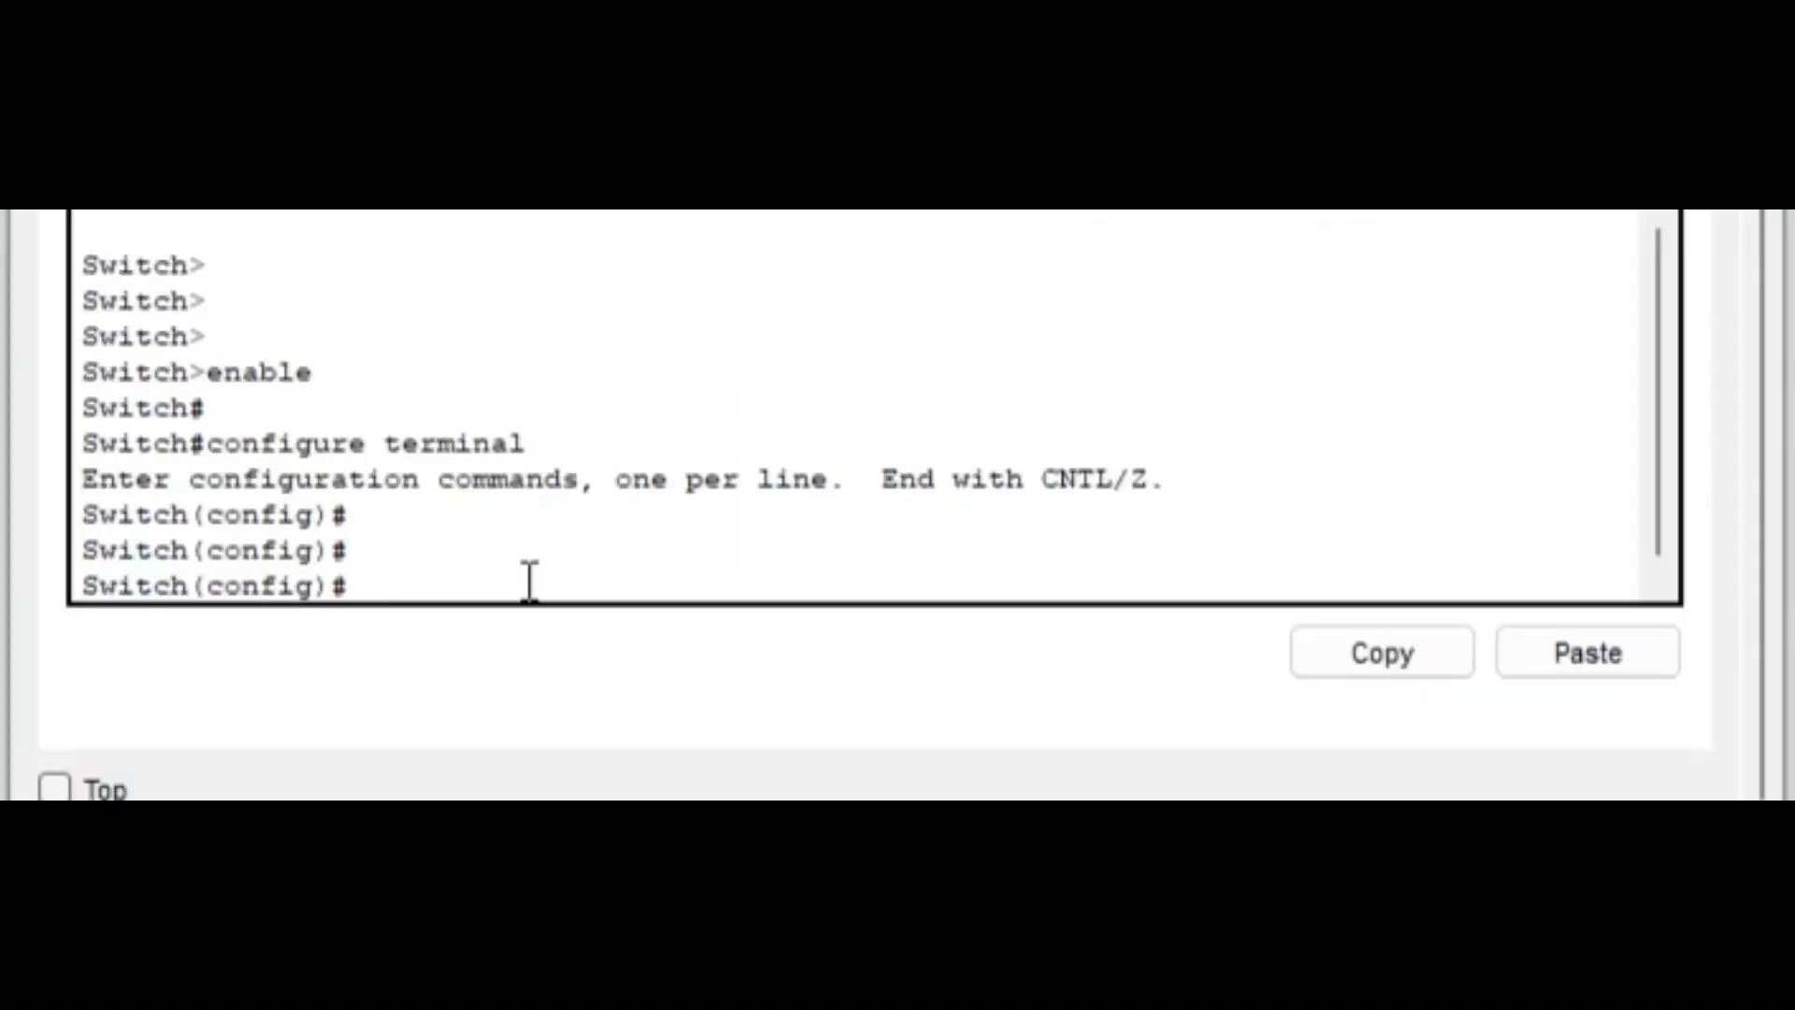
Leave global configuration mode with "exit" to return to privileged EXEC mode
type("exit")
key("Return")
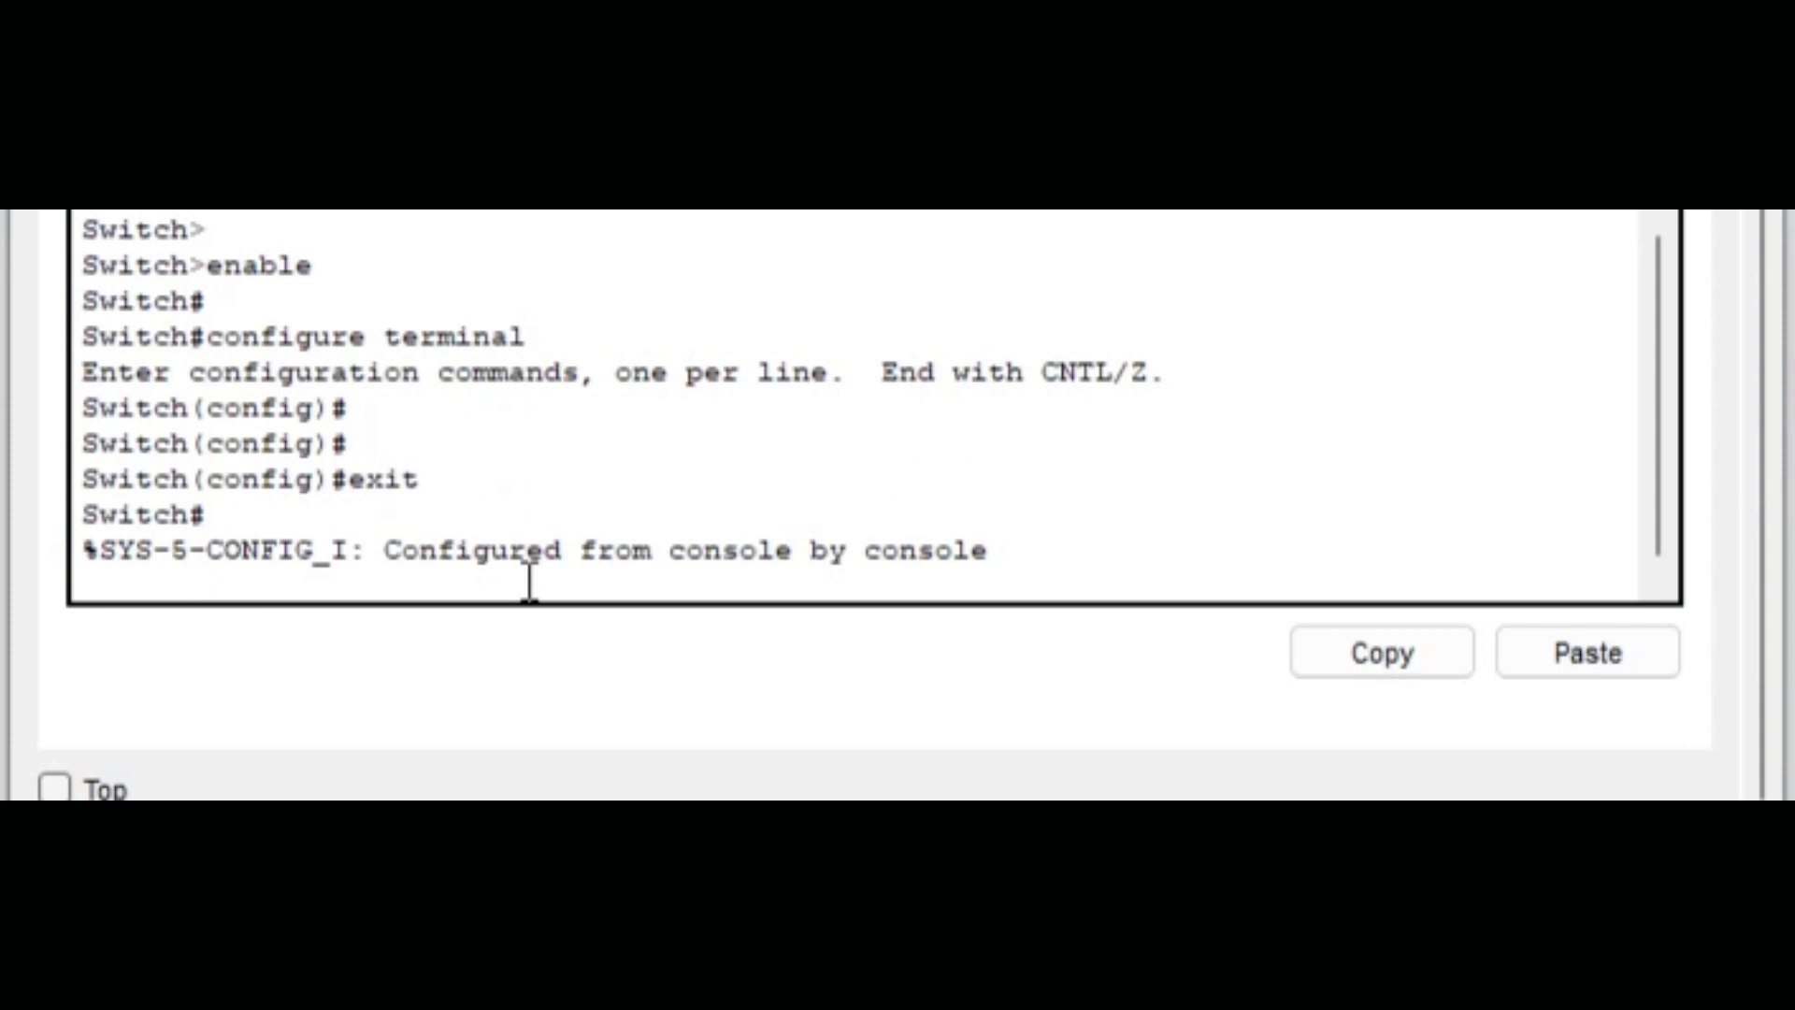
key("Return")
key("Return")
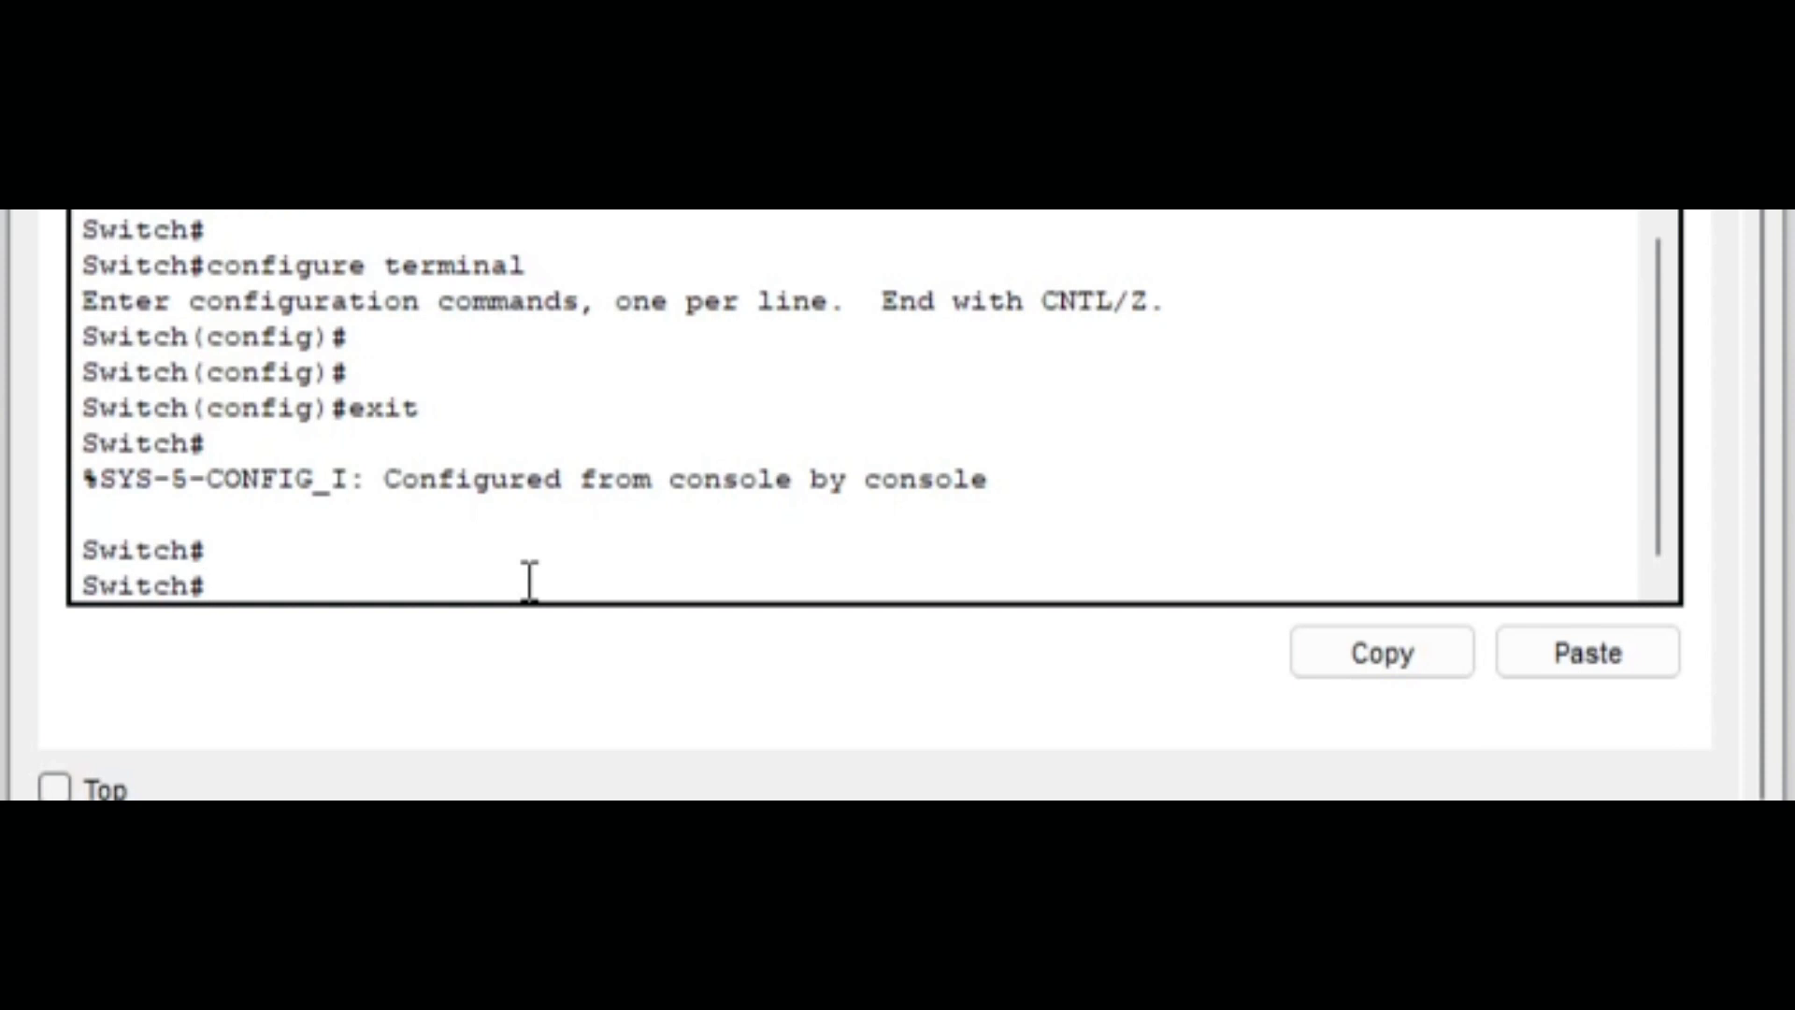
Display the switch's VLAN table with "sh vlan" and examine which ports belong to the default VLAN 1
type("sh vlan")
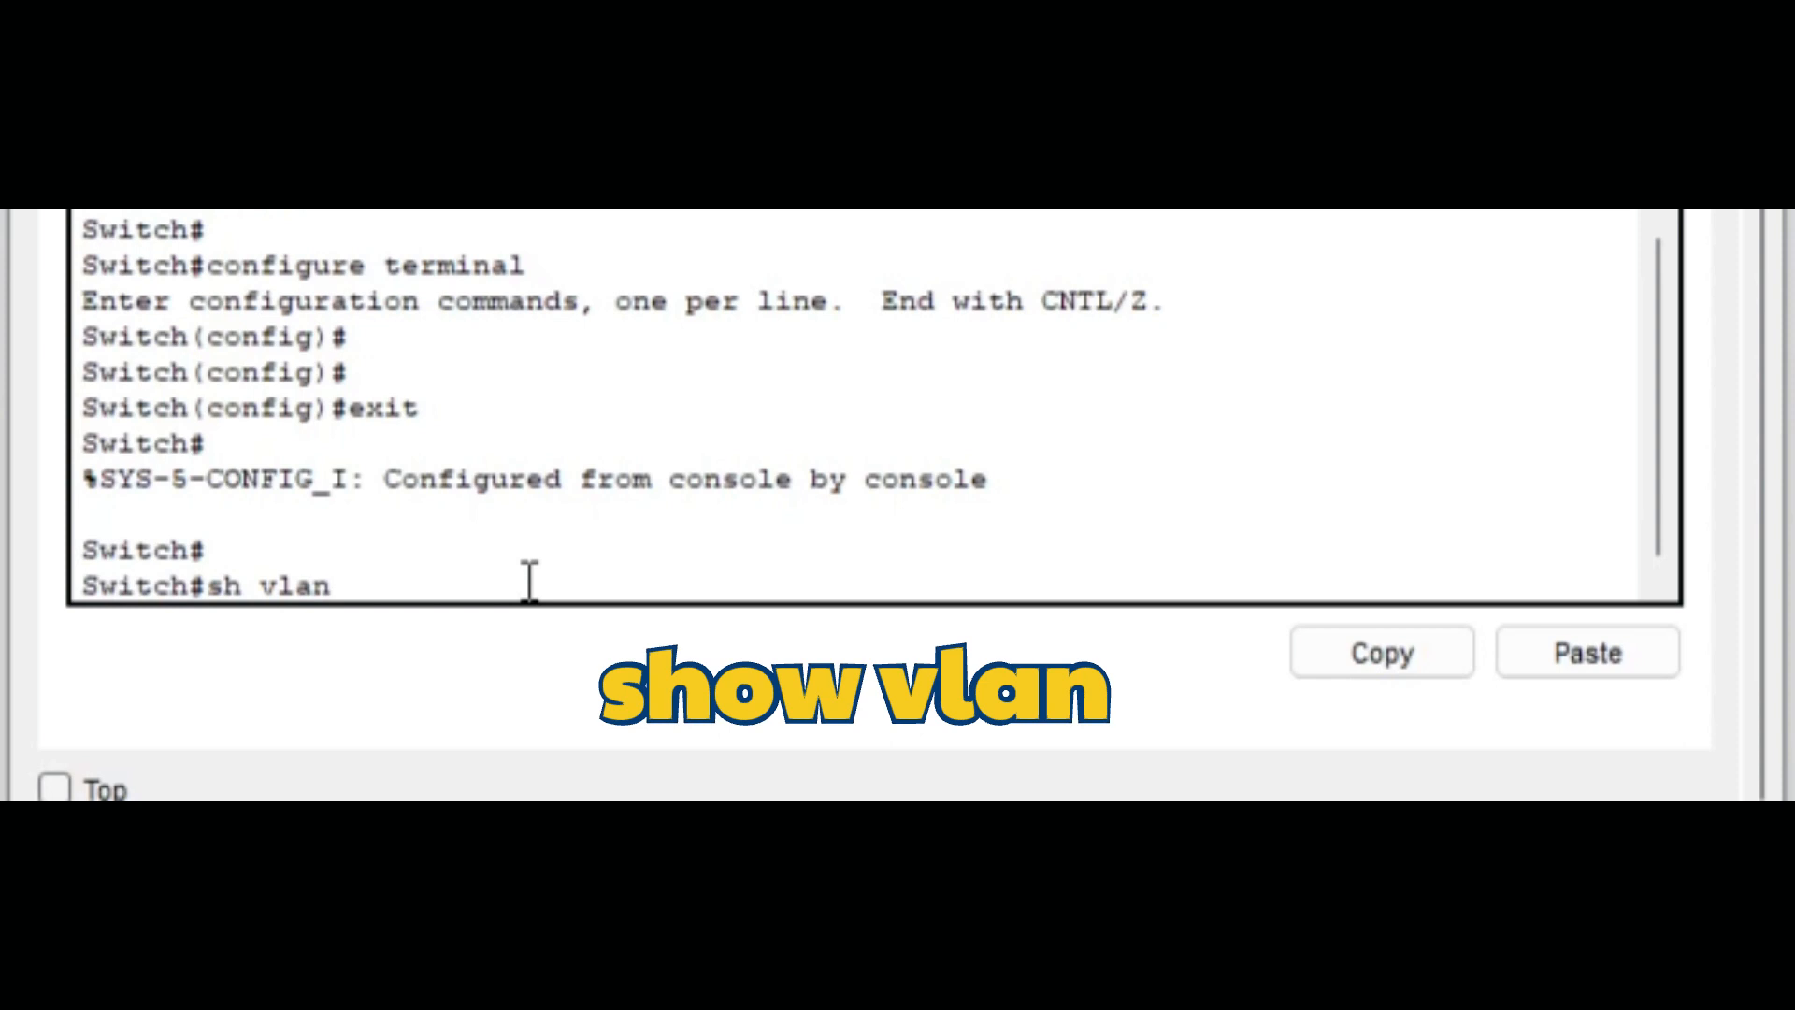
key("Return")
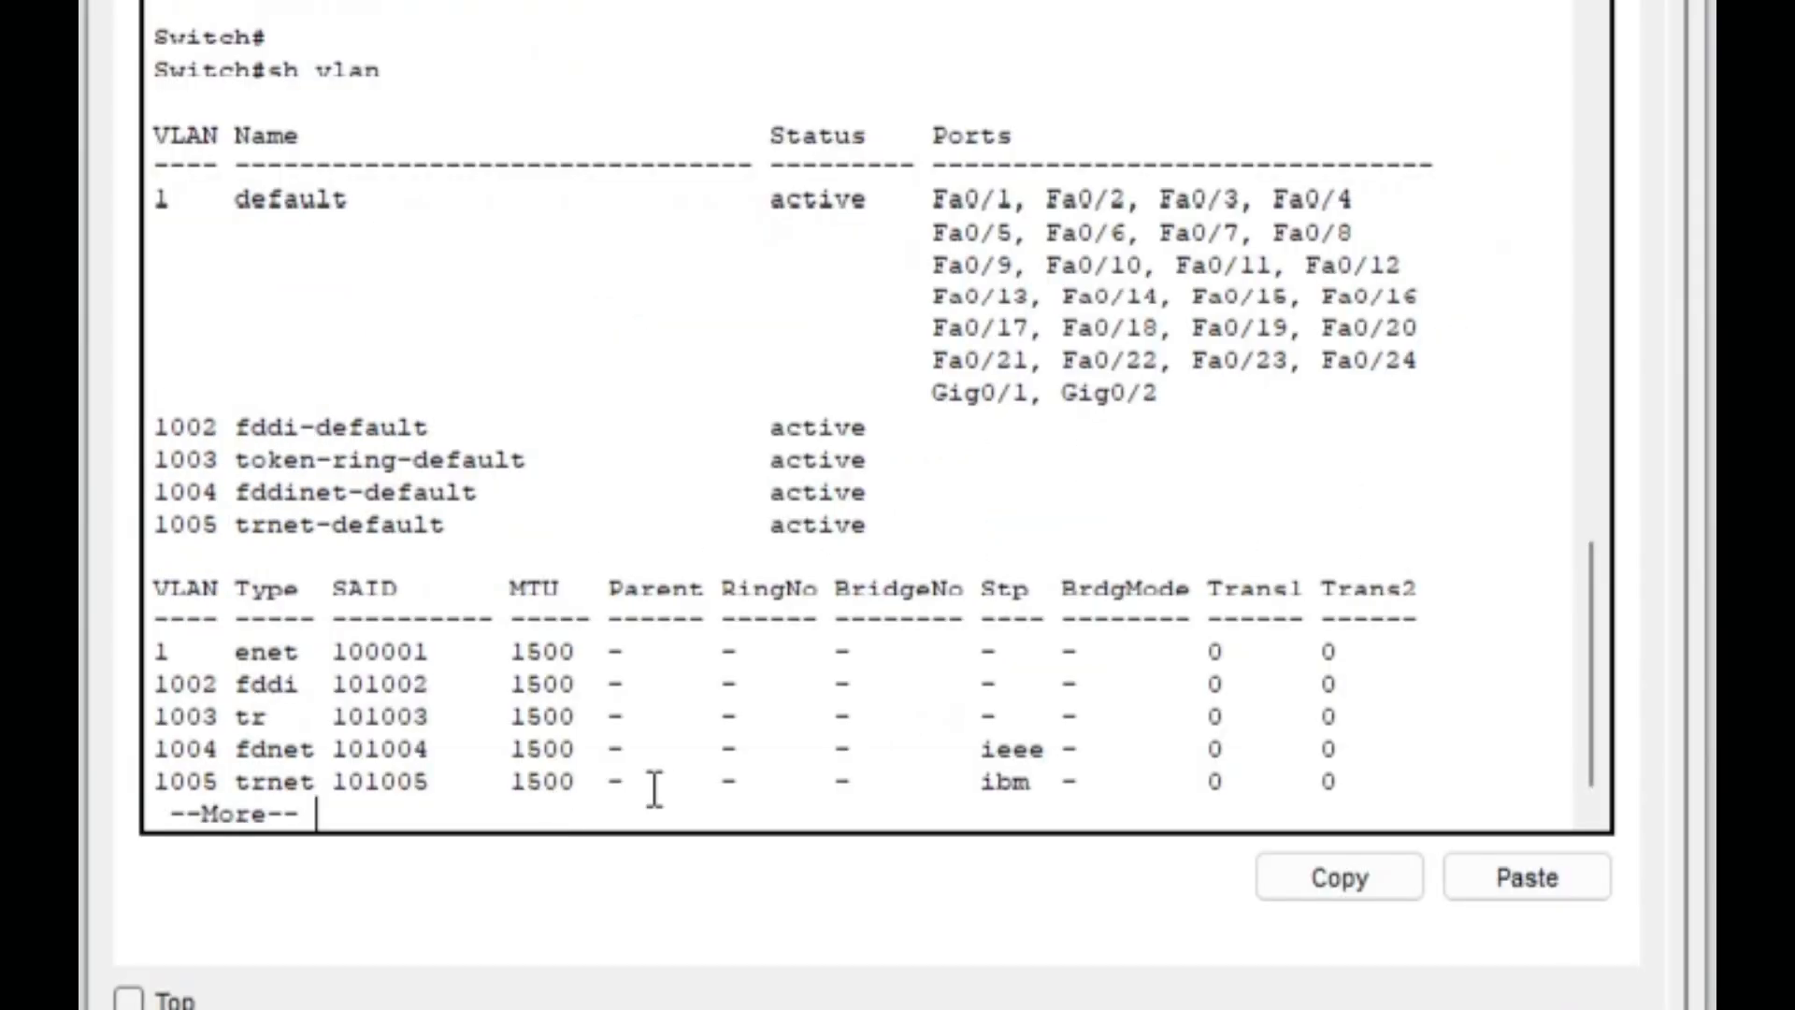
key("space")
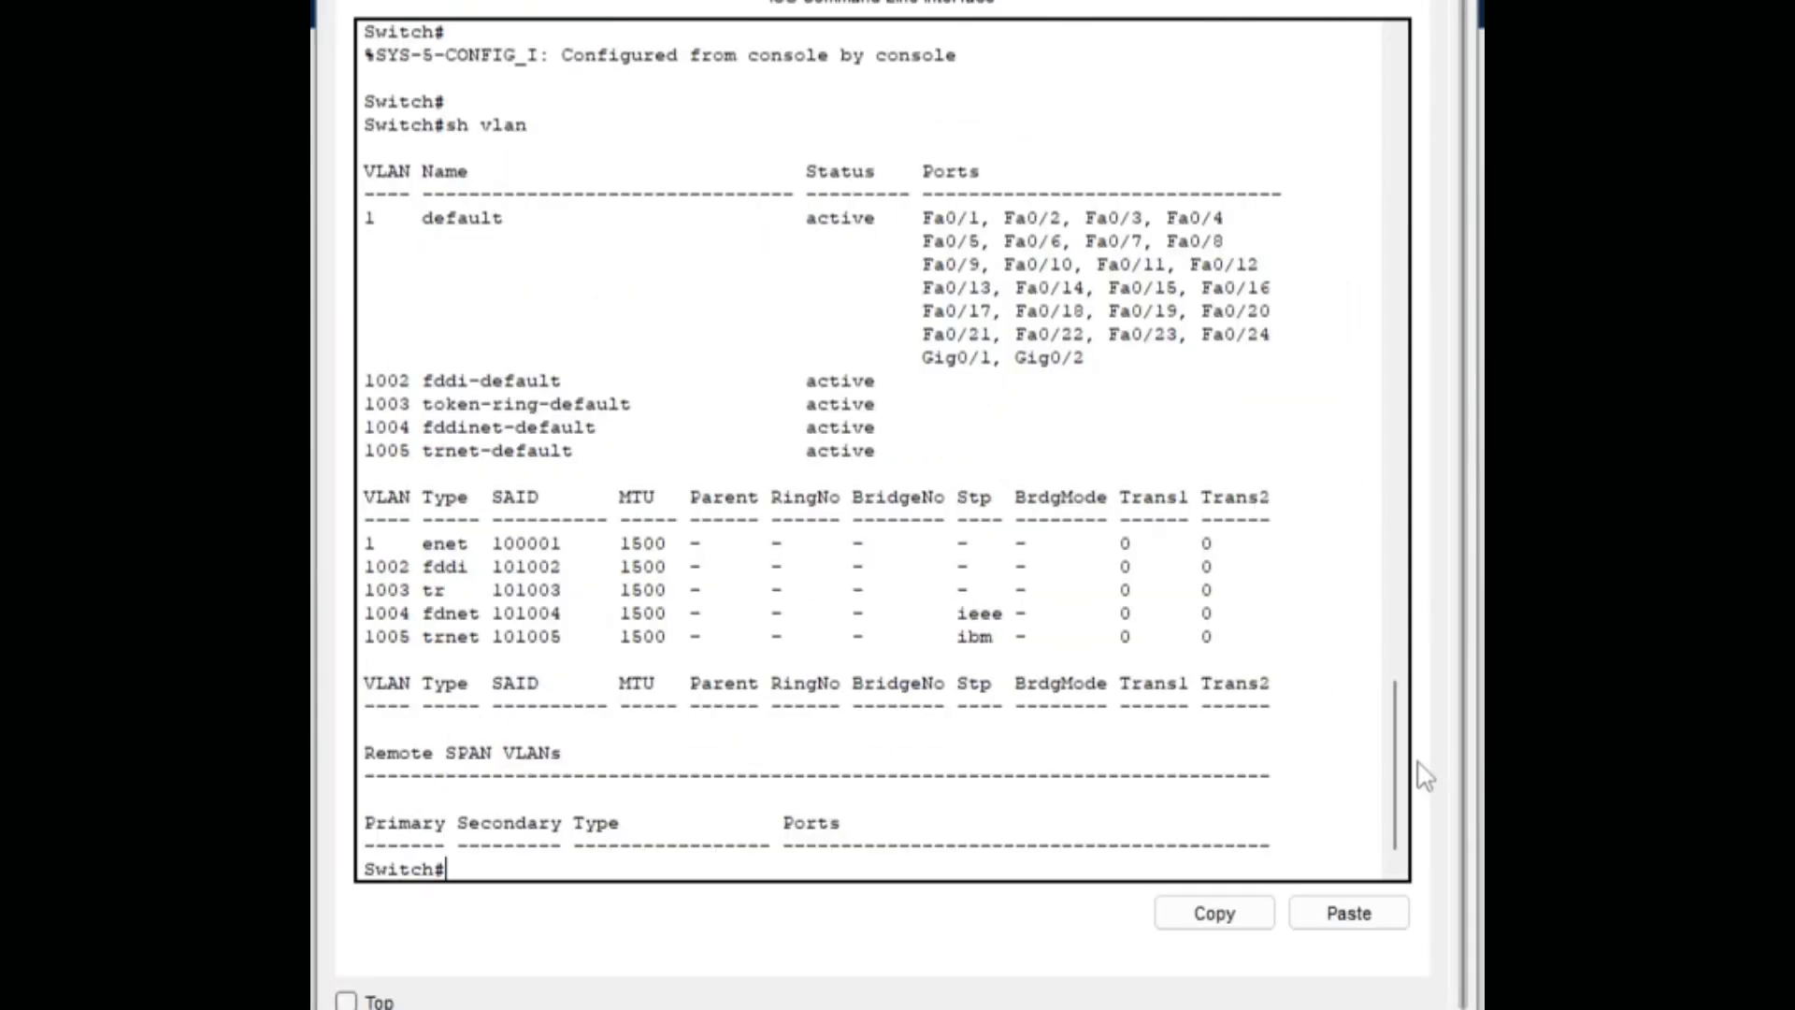
left_click_drag(1597, 661, 1596, 630)
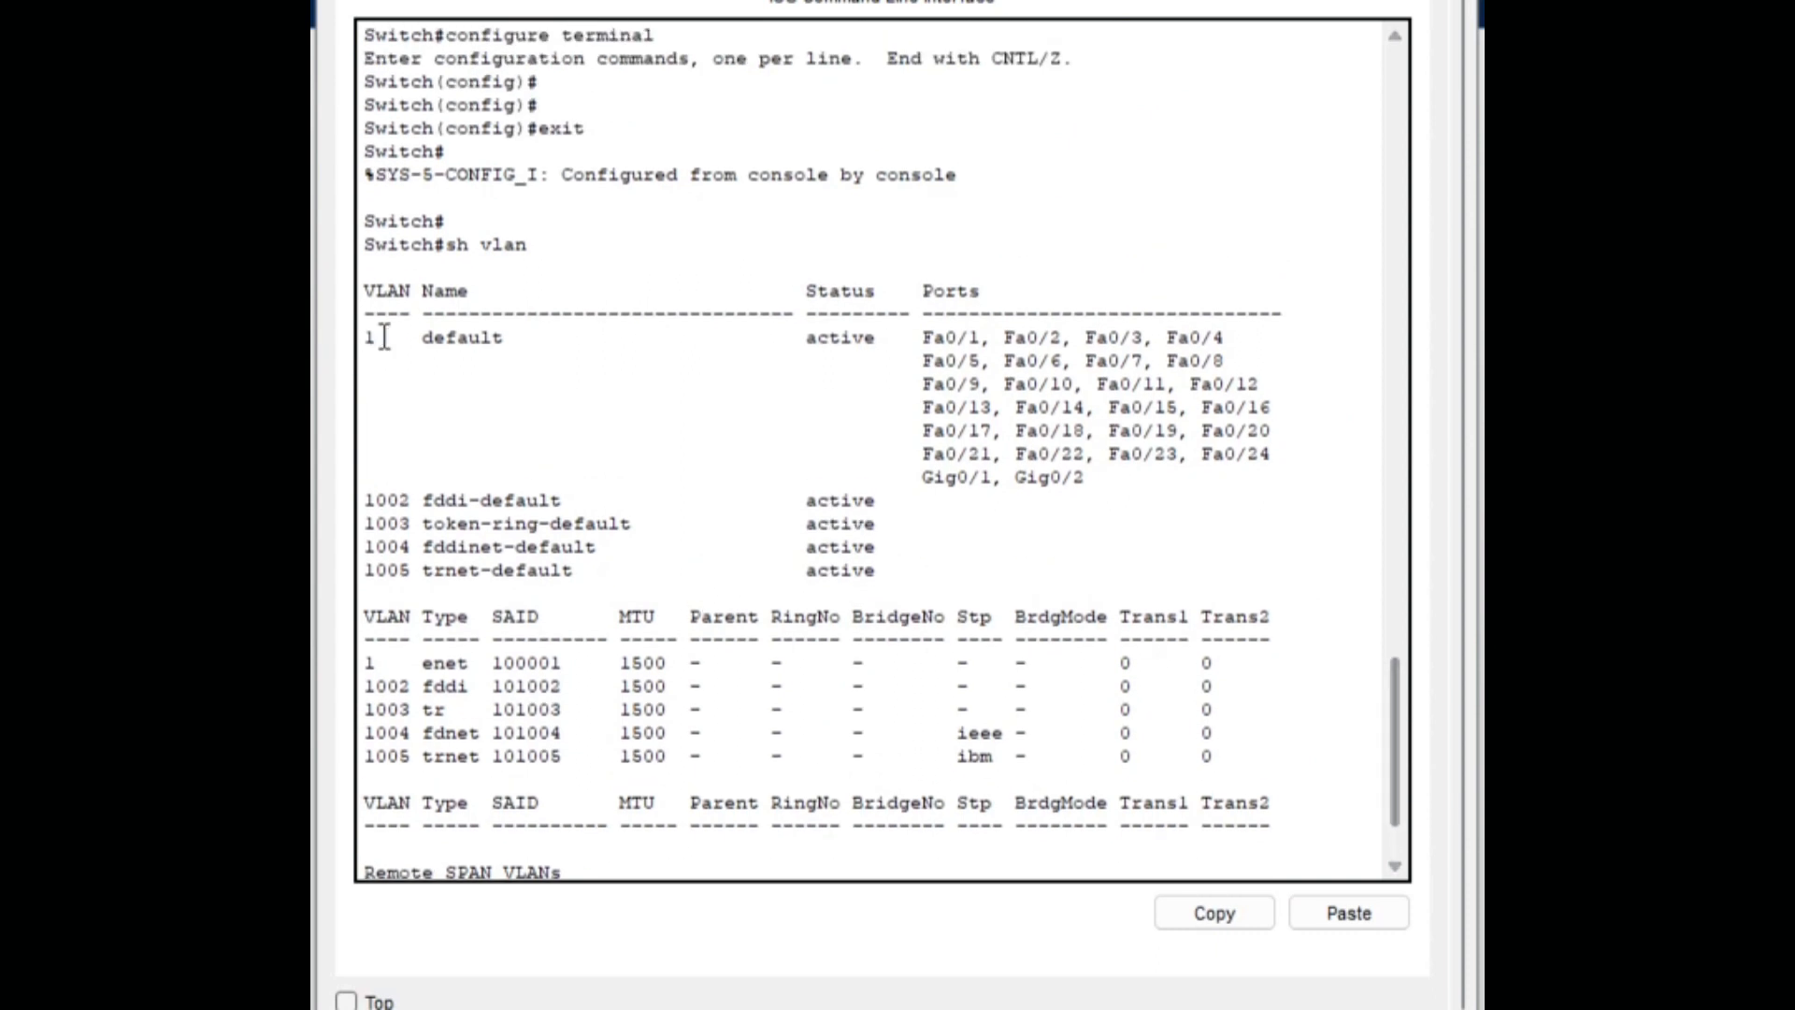
left_click_drag(367, 337, 1086, 477)
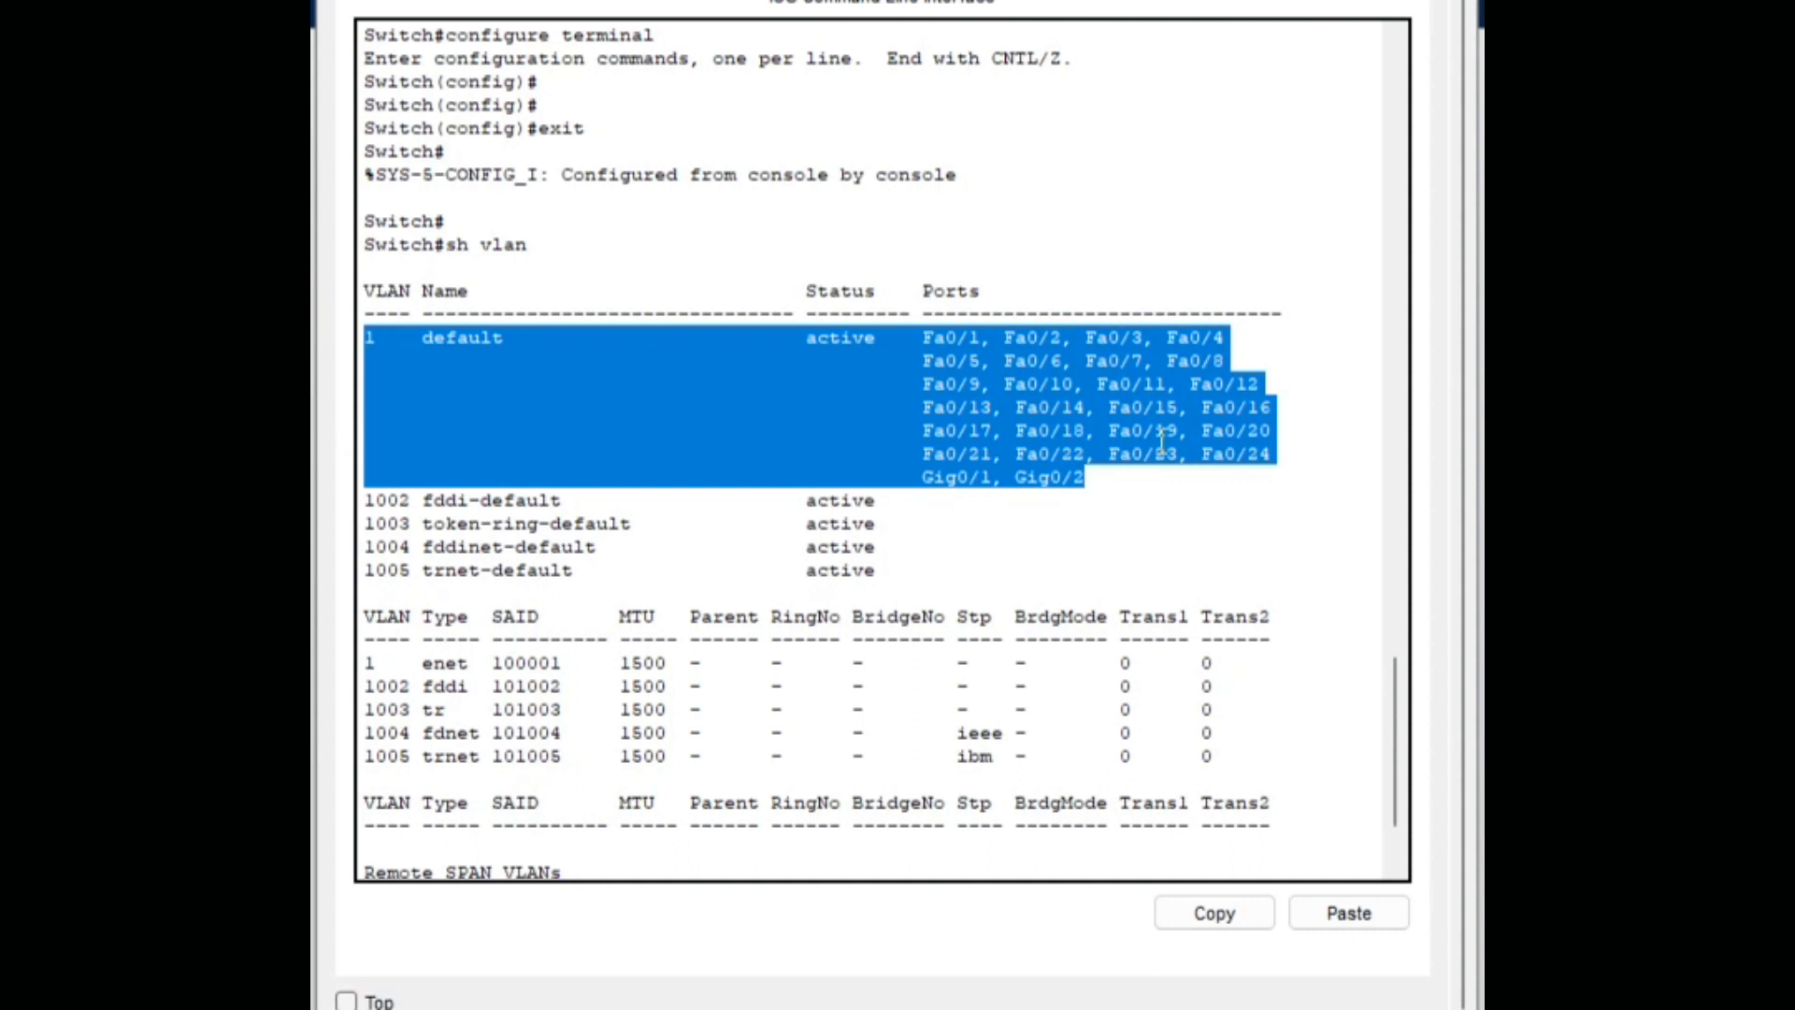
scroll(1161, 440, "down", 2)
scroll(533, 364, "up", 2)
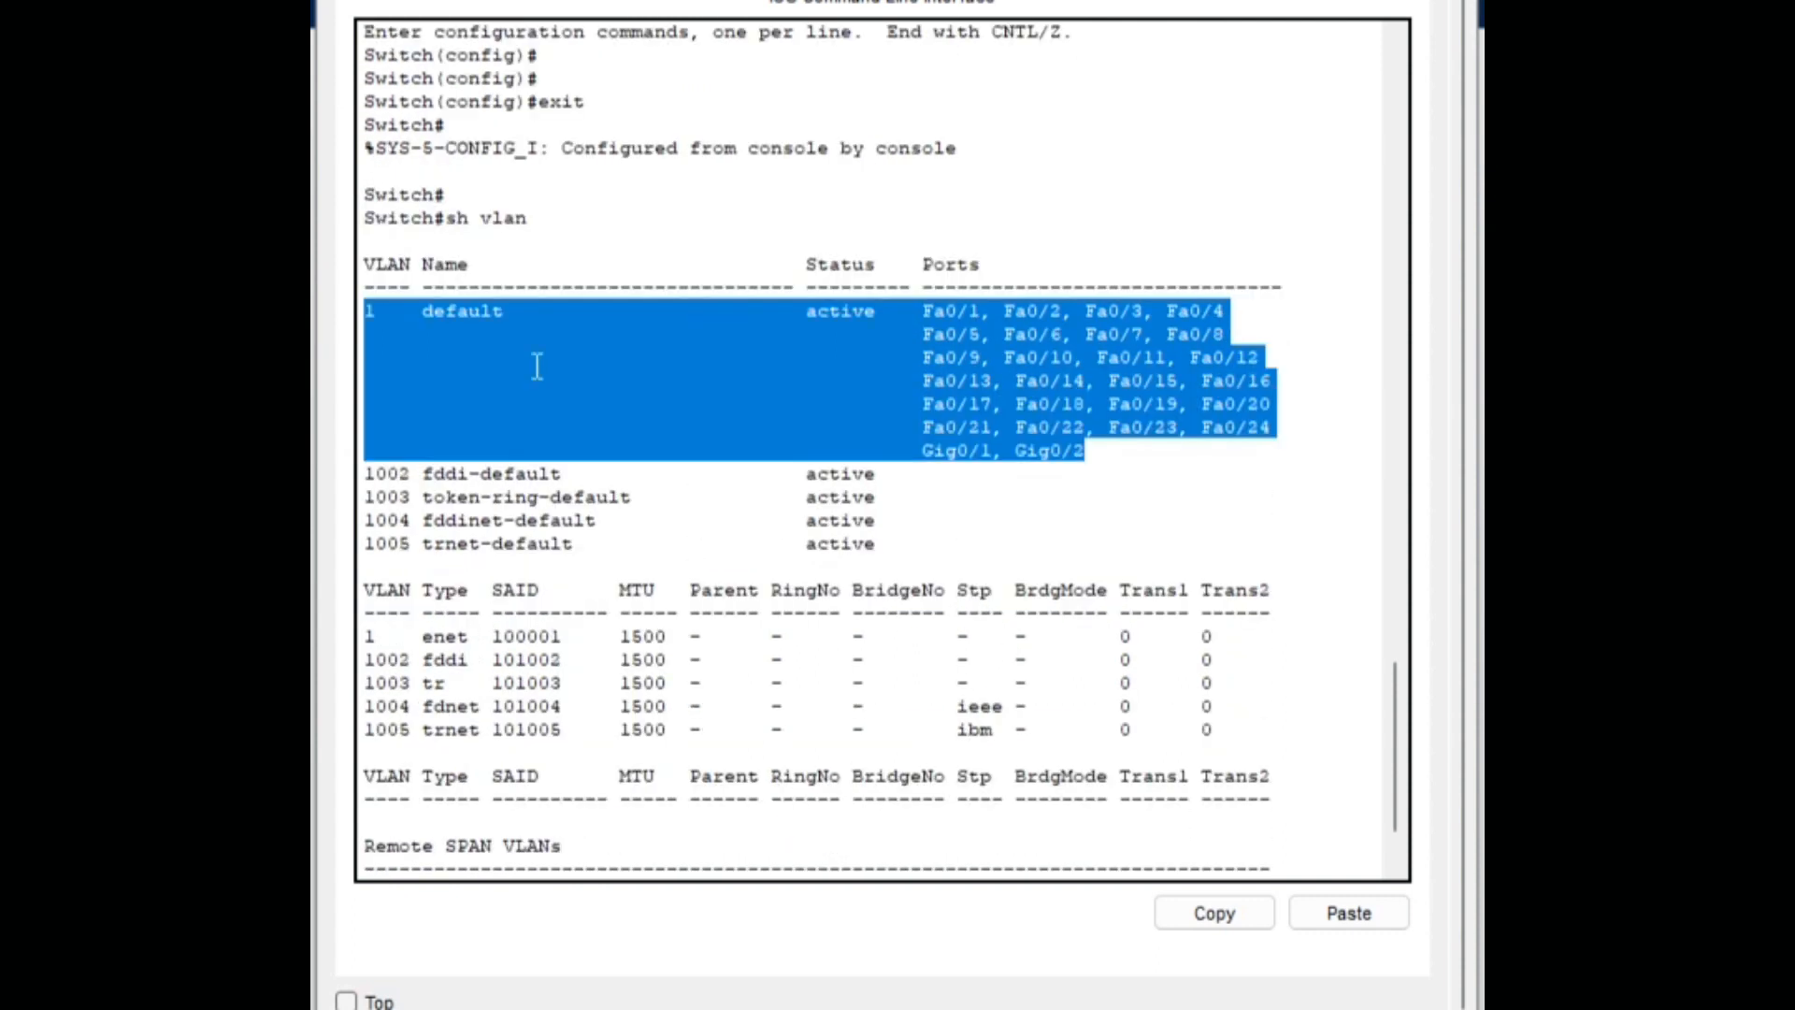
left_click(479, 353)
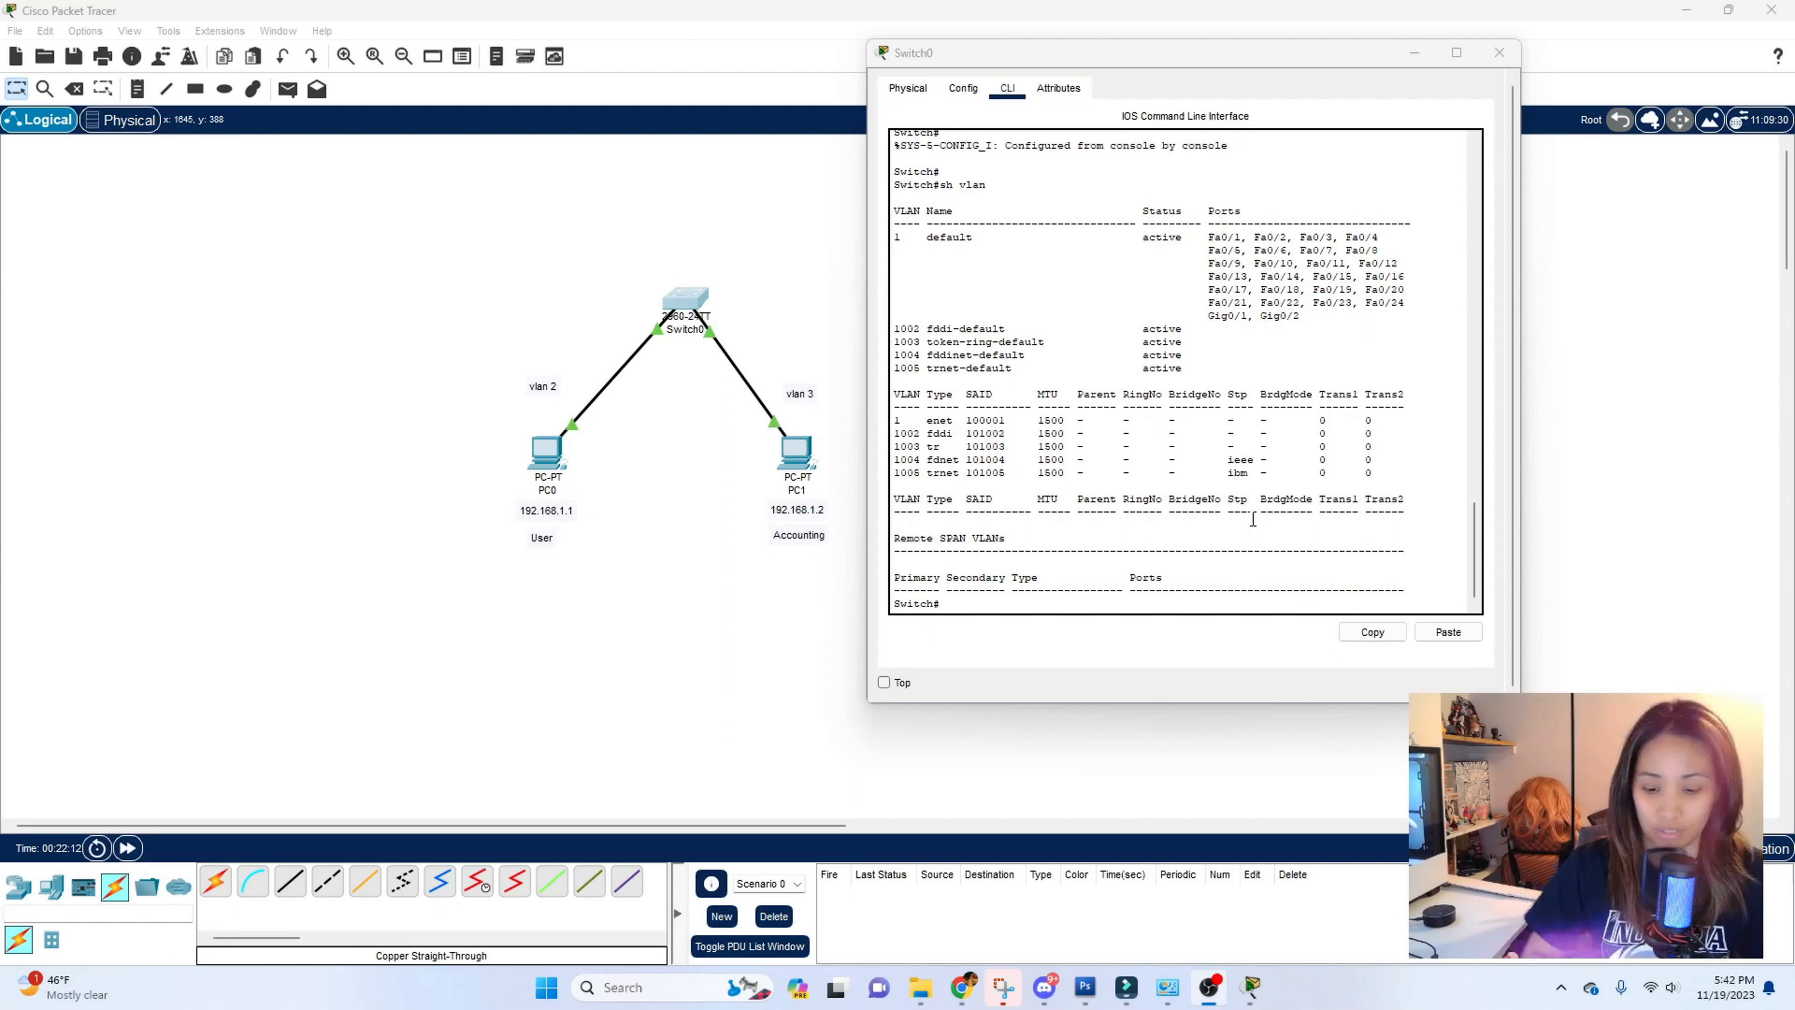
Enter global configuration mode from the privileged EXEC prompt using the abbreviated command "conf t"
key("Return")
key("Return")
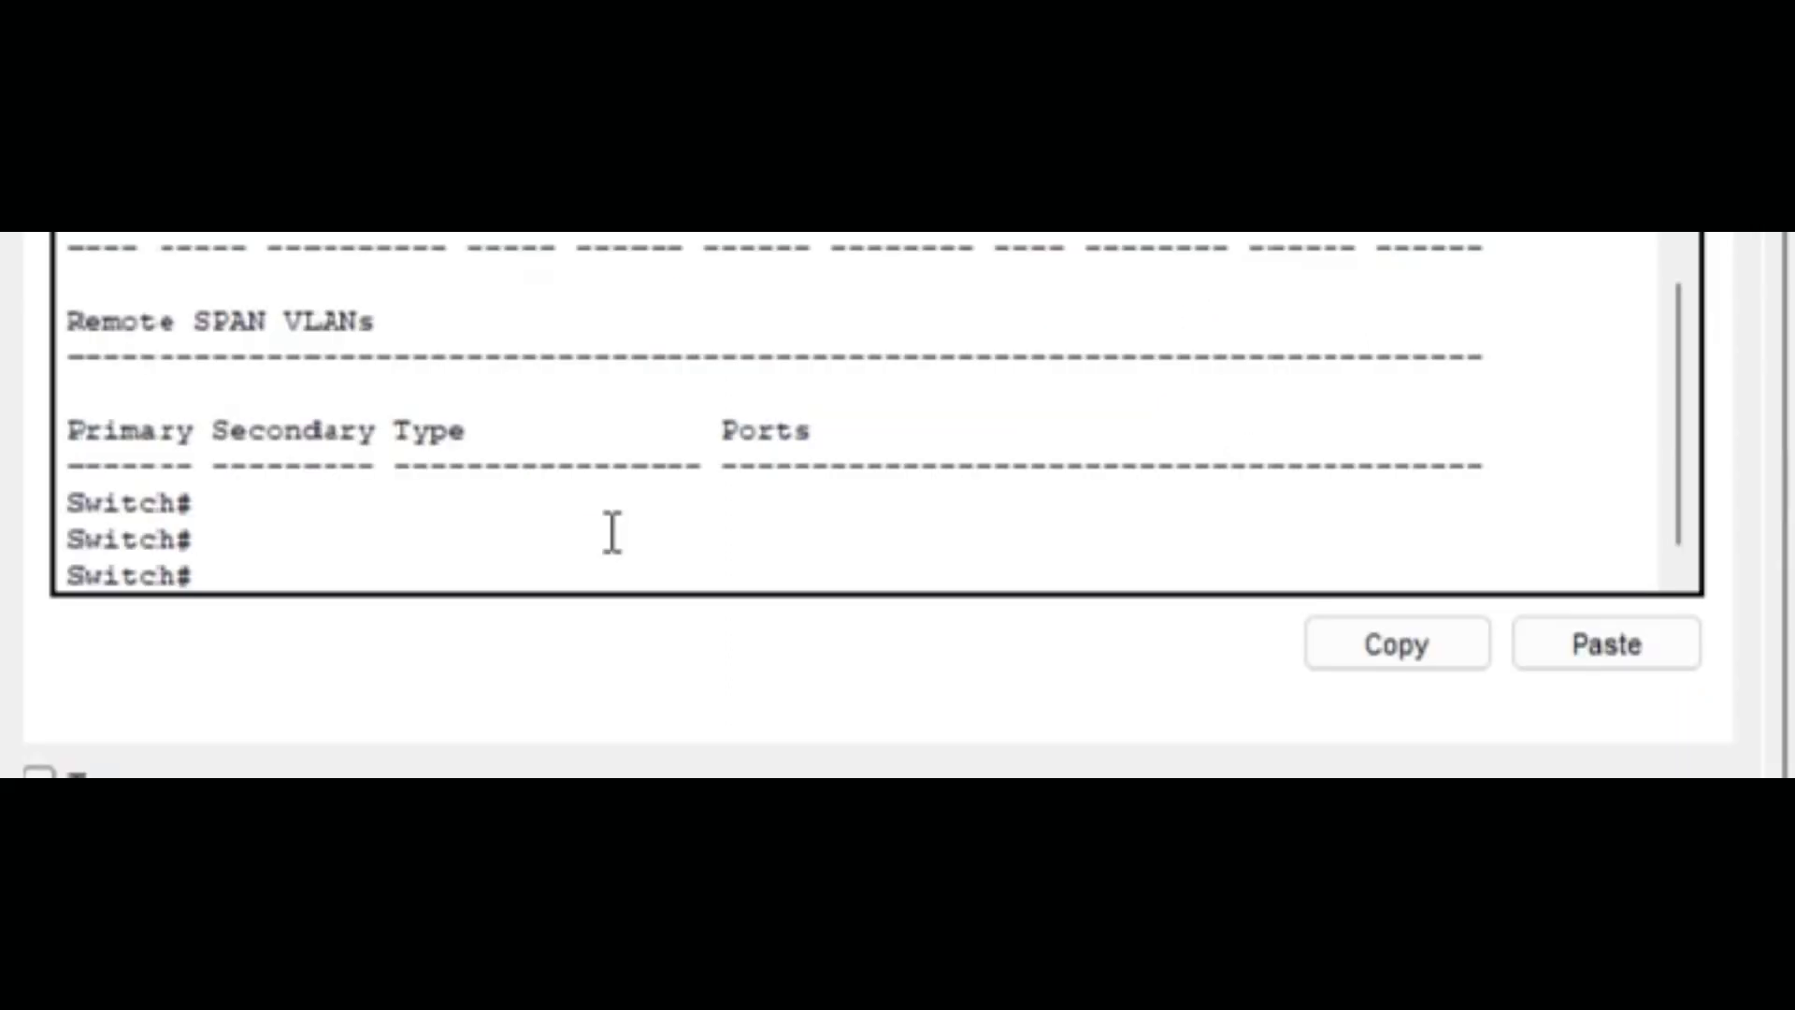
type("conf t")
key("Return")
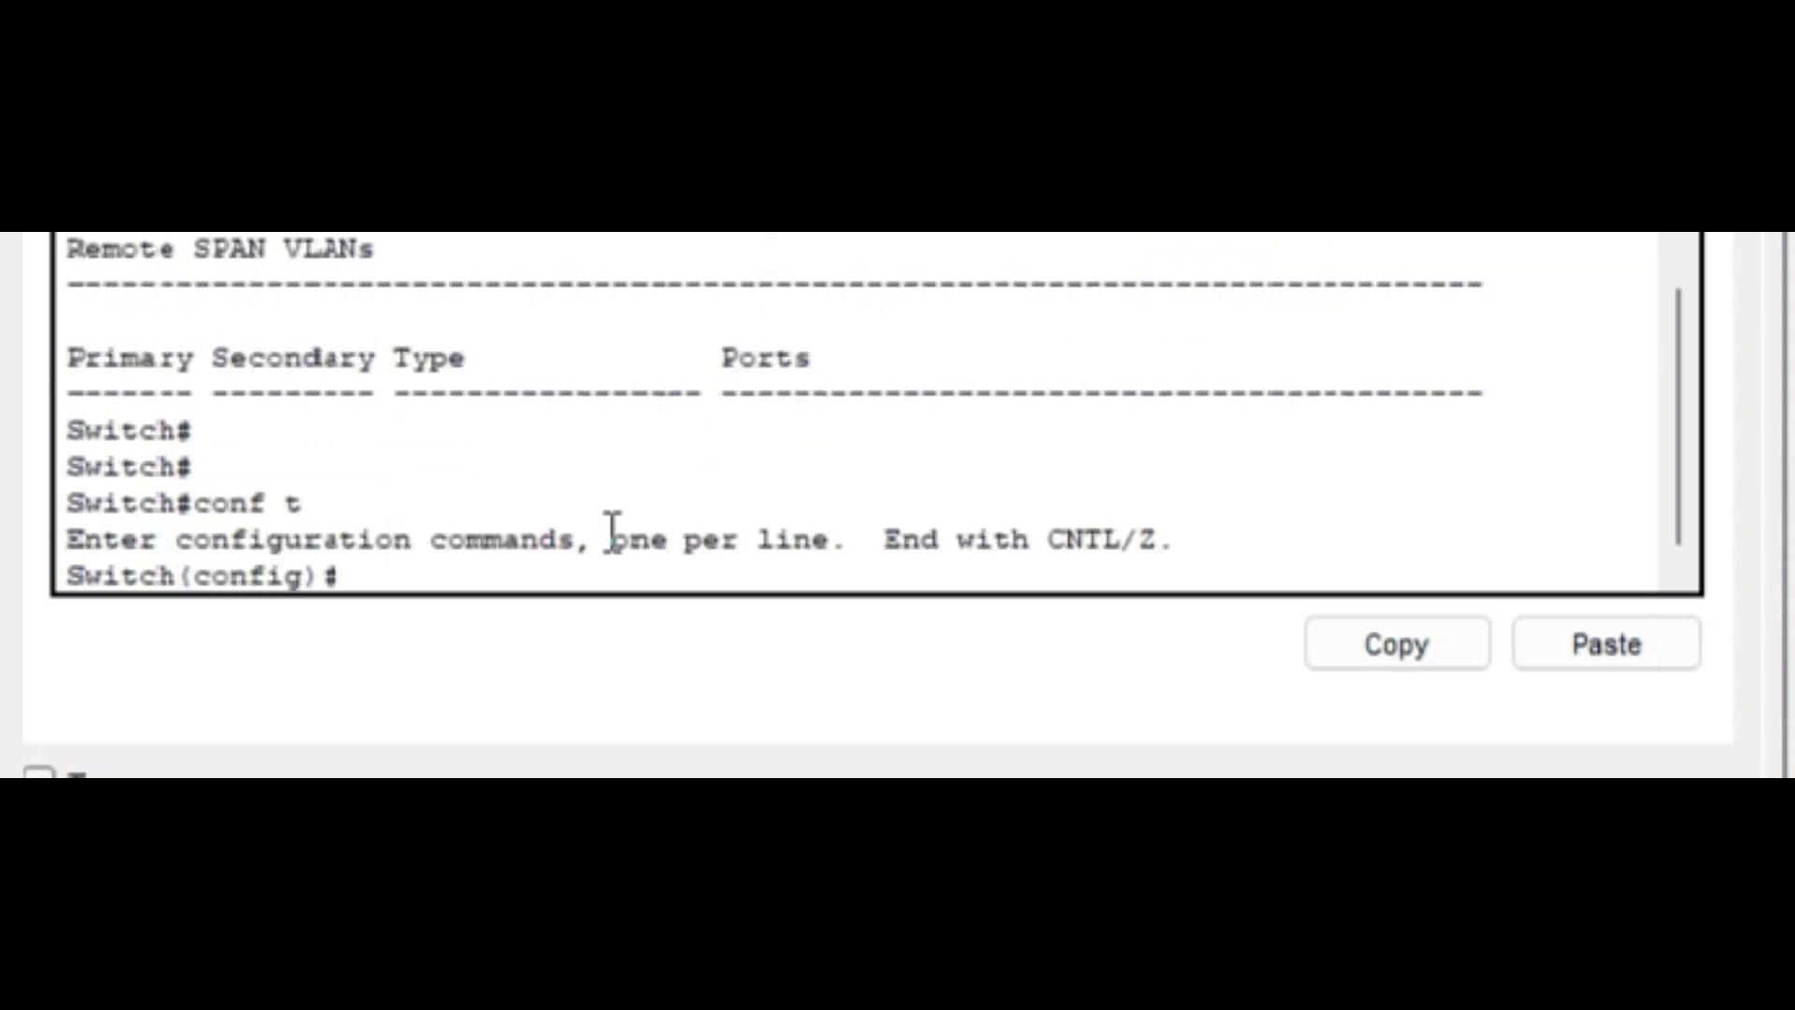
key("Return")
key("Return")
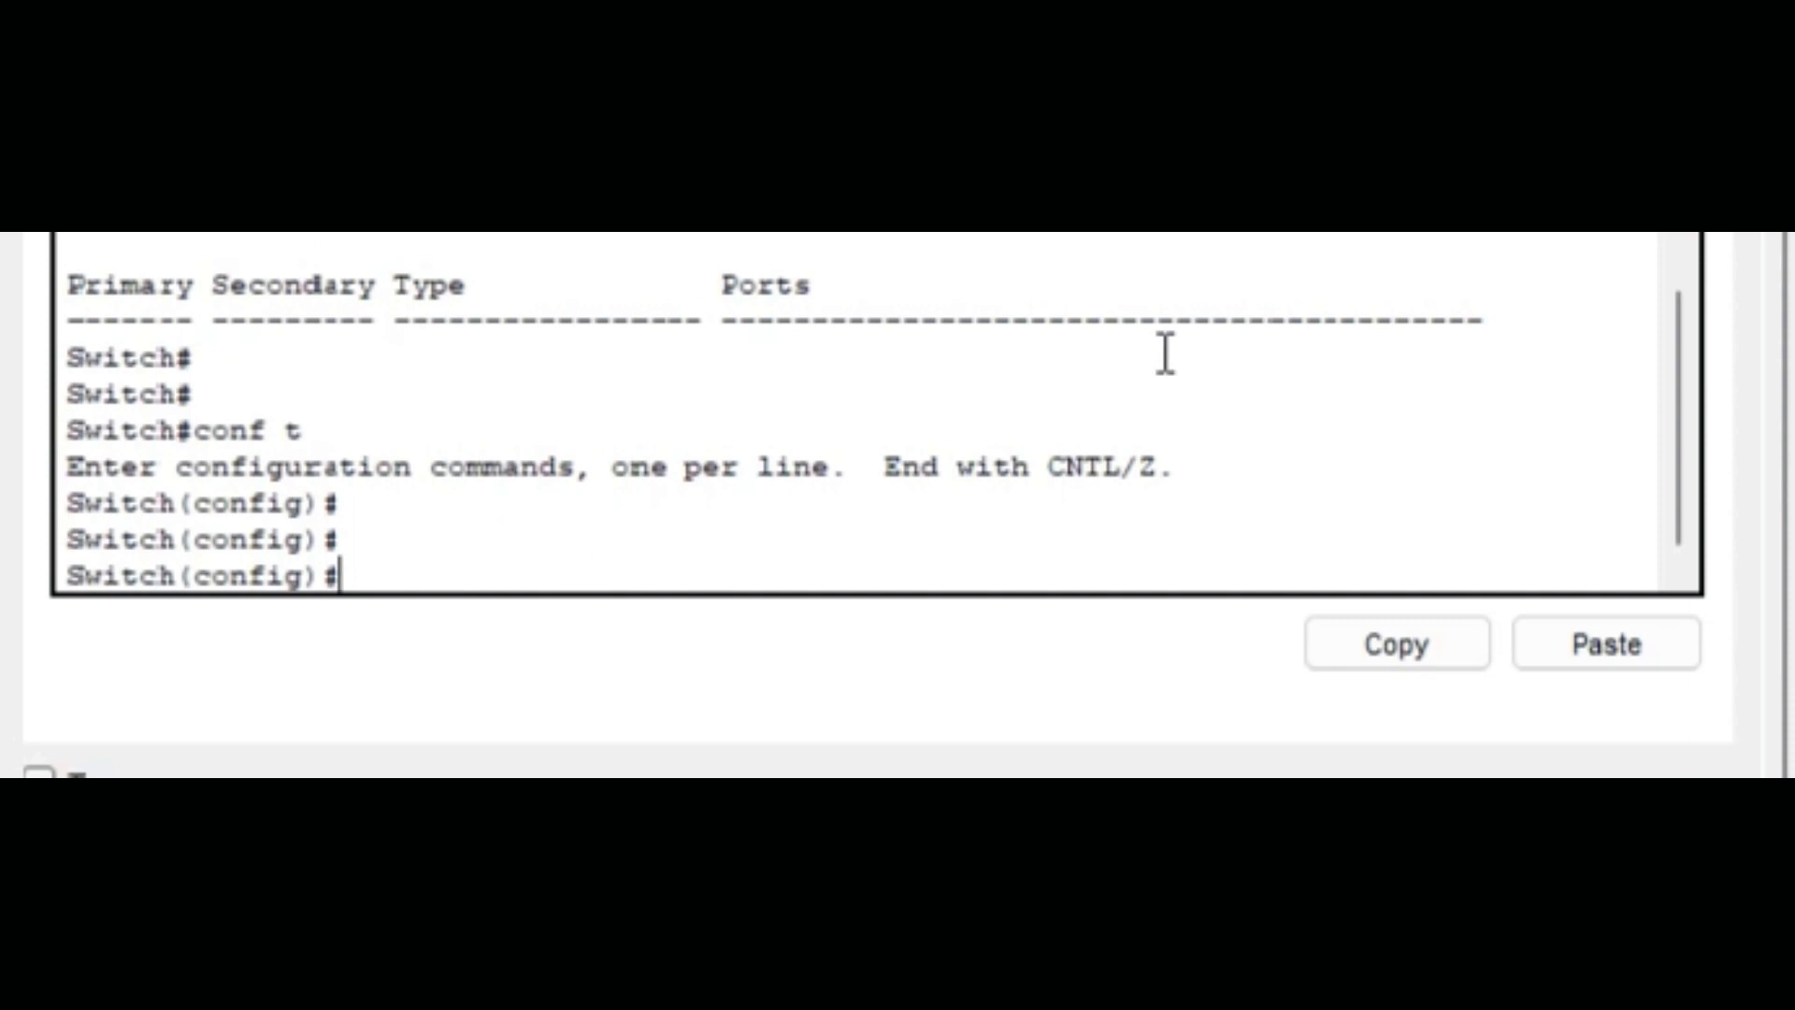
Create VLAN 2 on the switch, name it "User-Vlan", and exit back to global configuration mode
type("vlan 2")
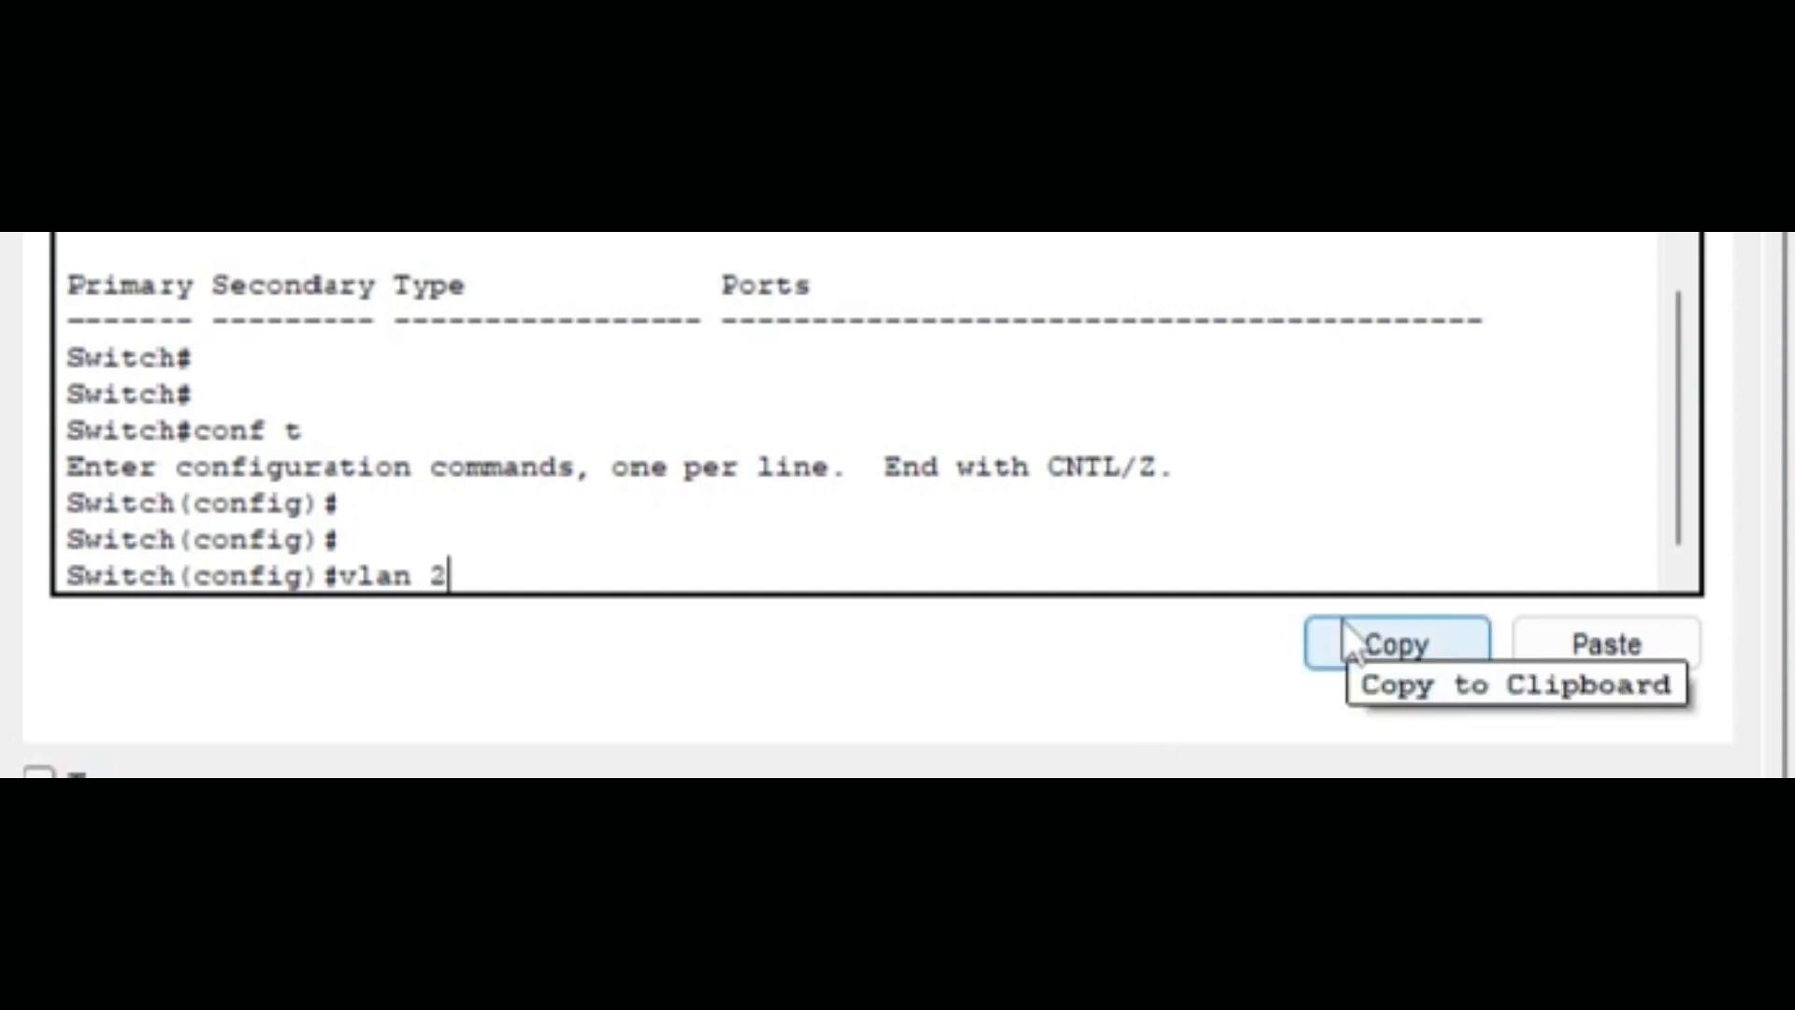
key("Return")
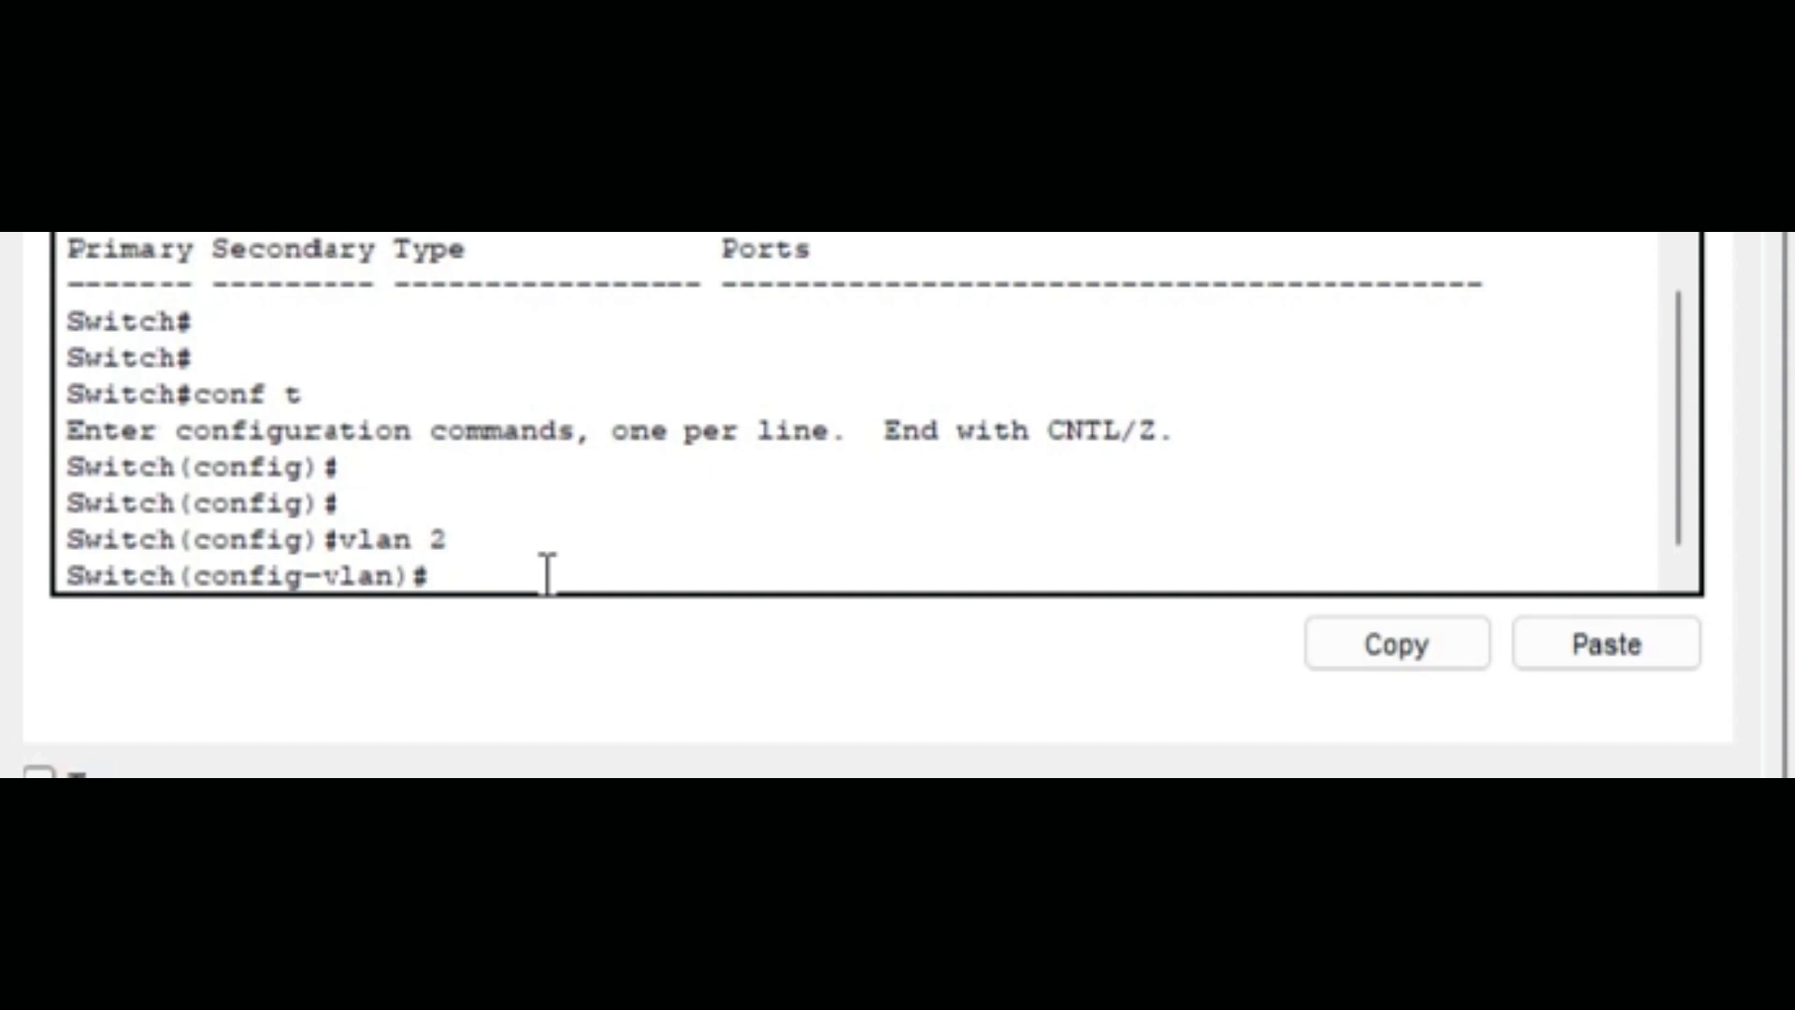
type("name User-Vlan")
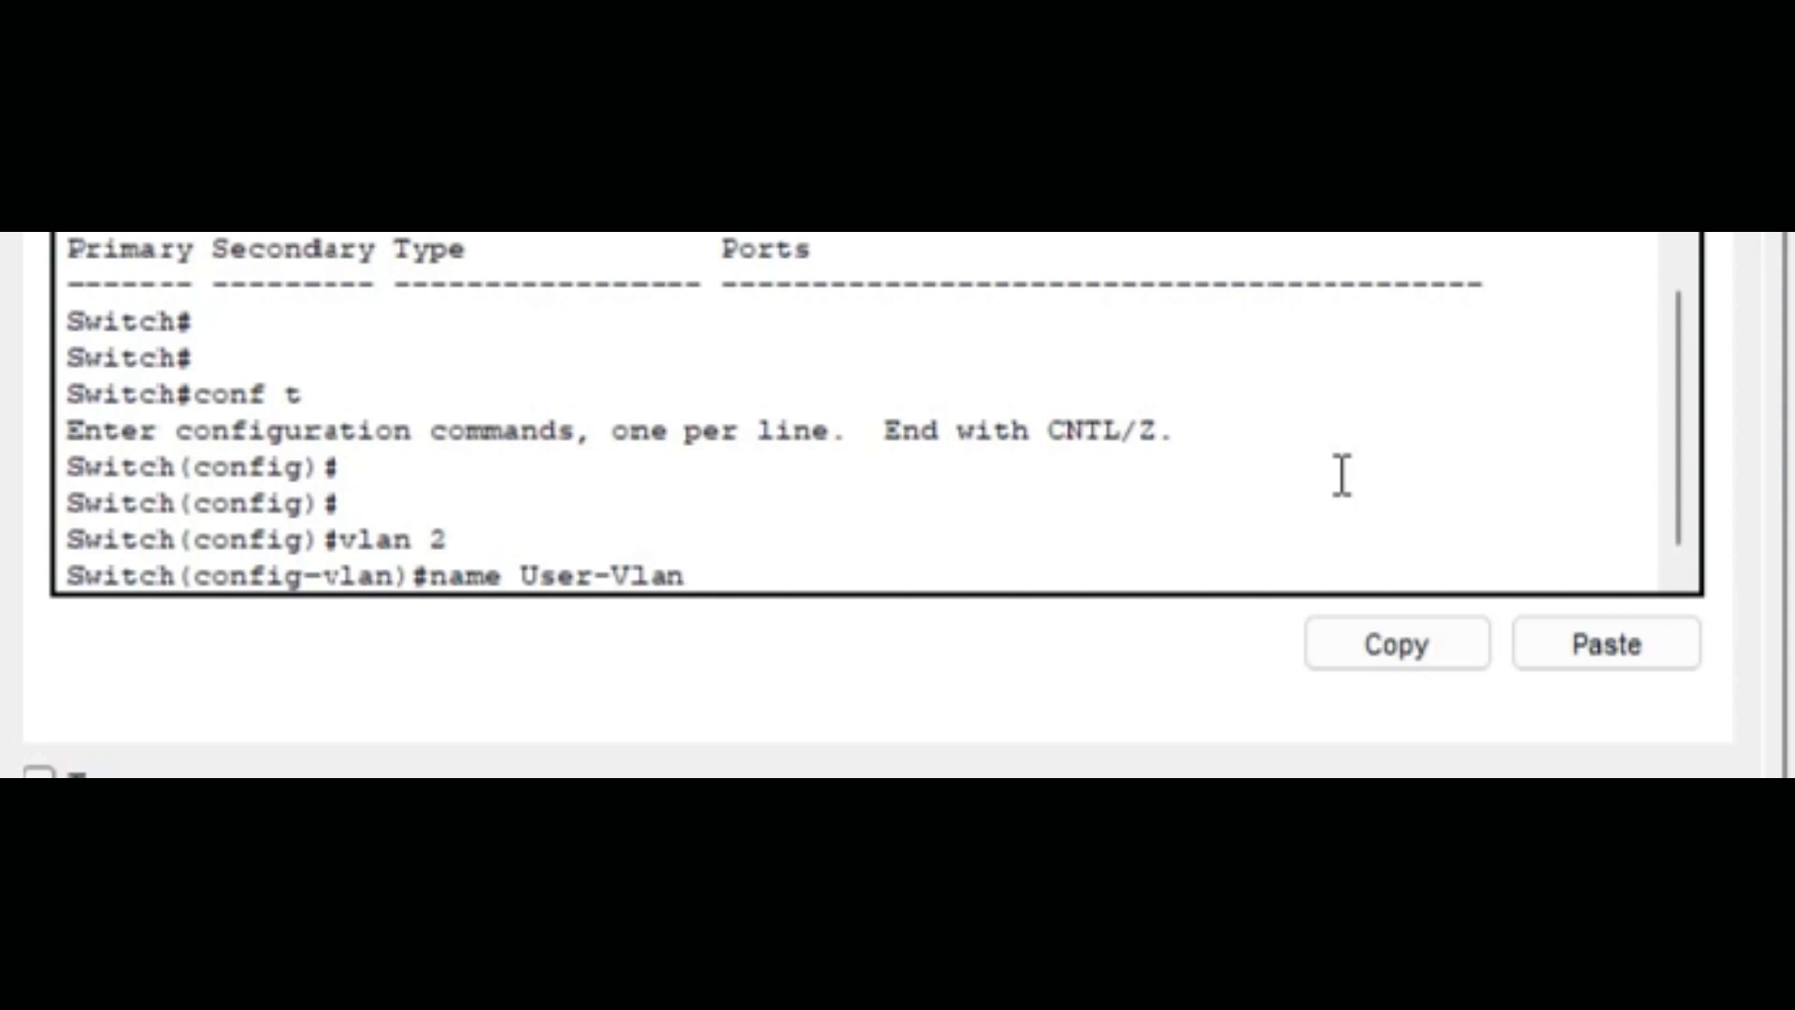
key("Return")
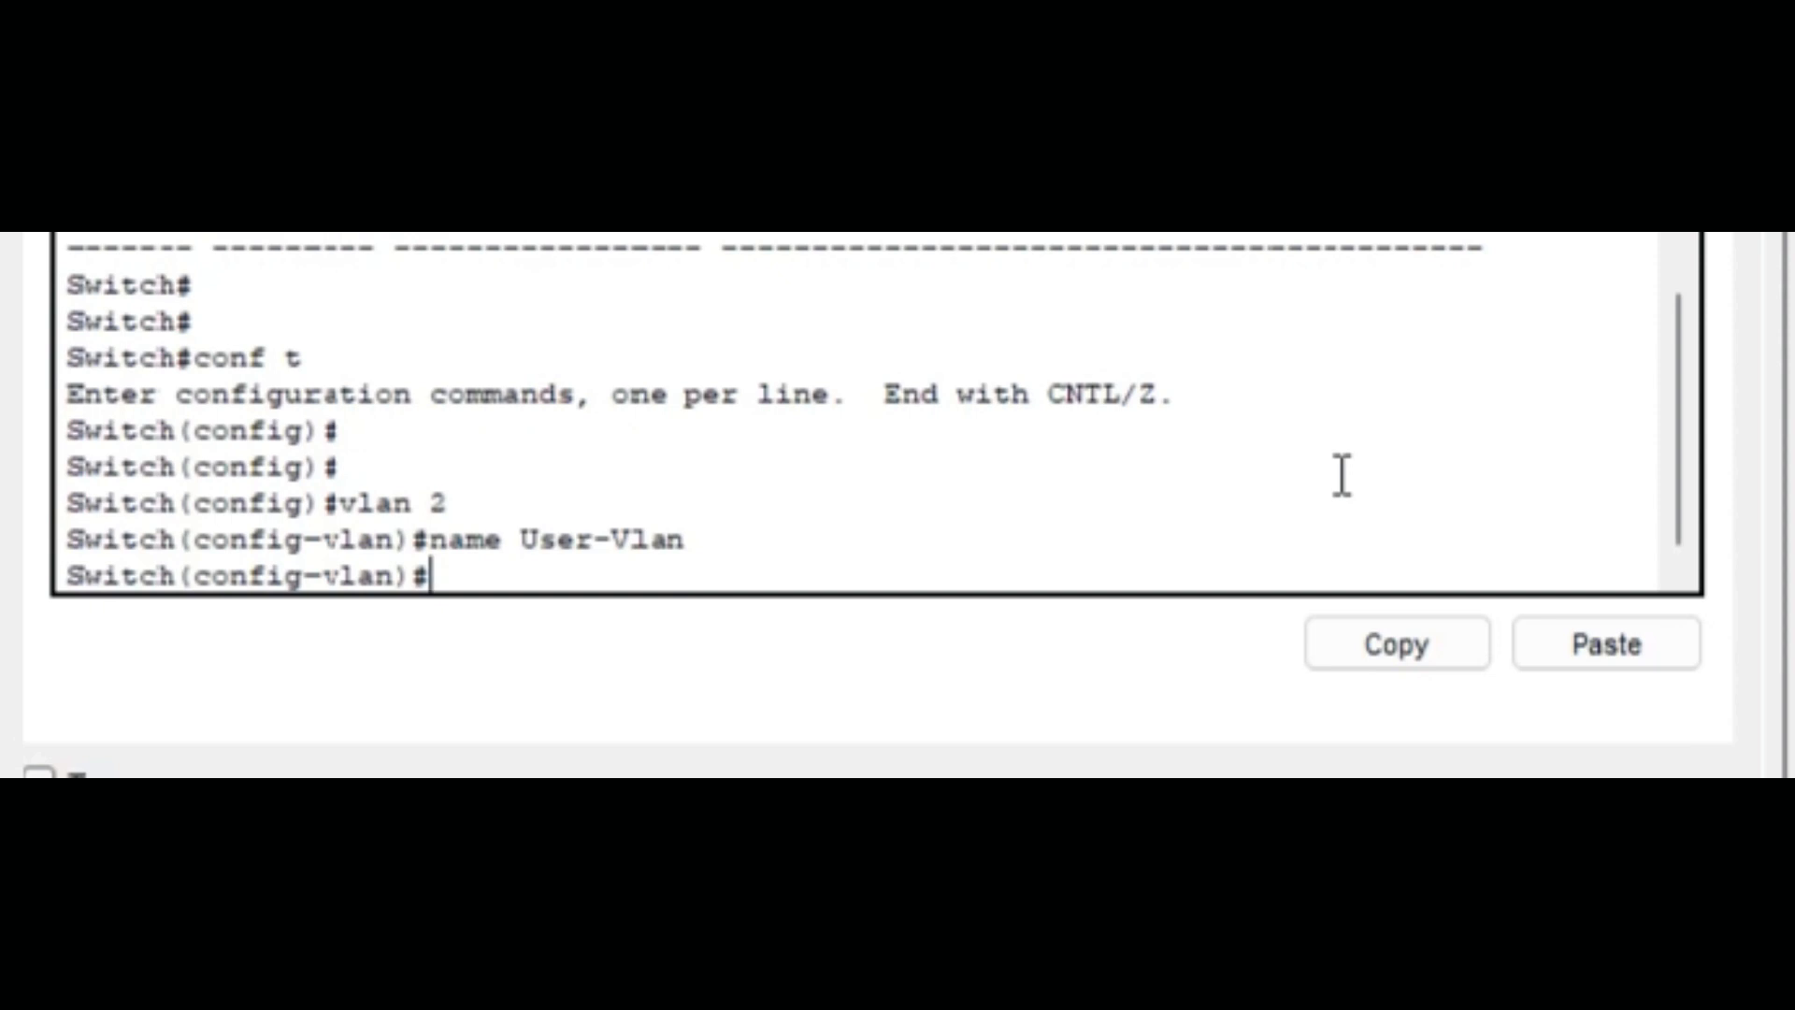
key("Return")
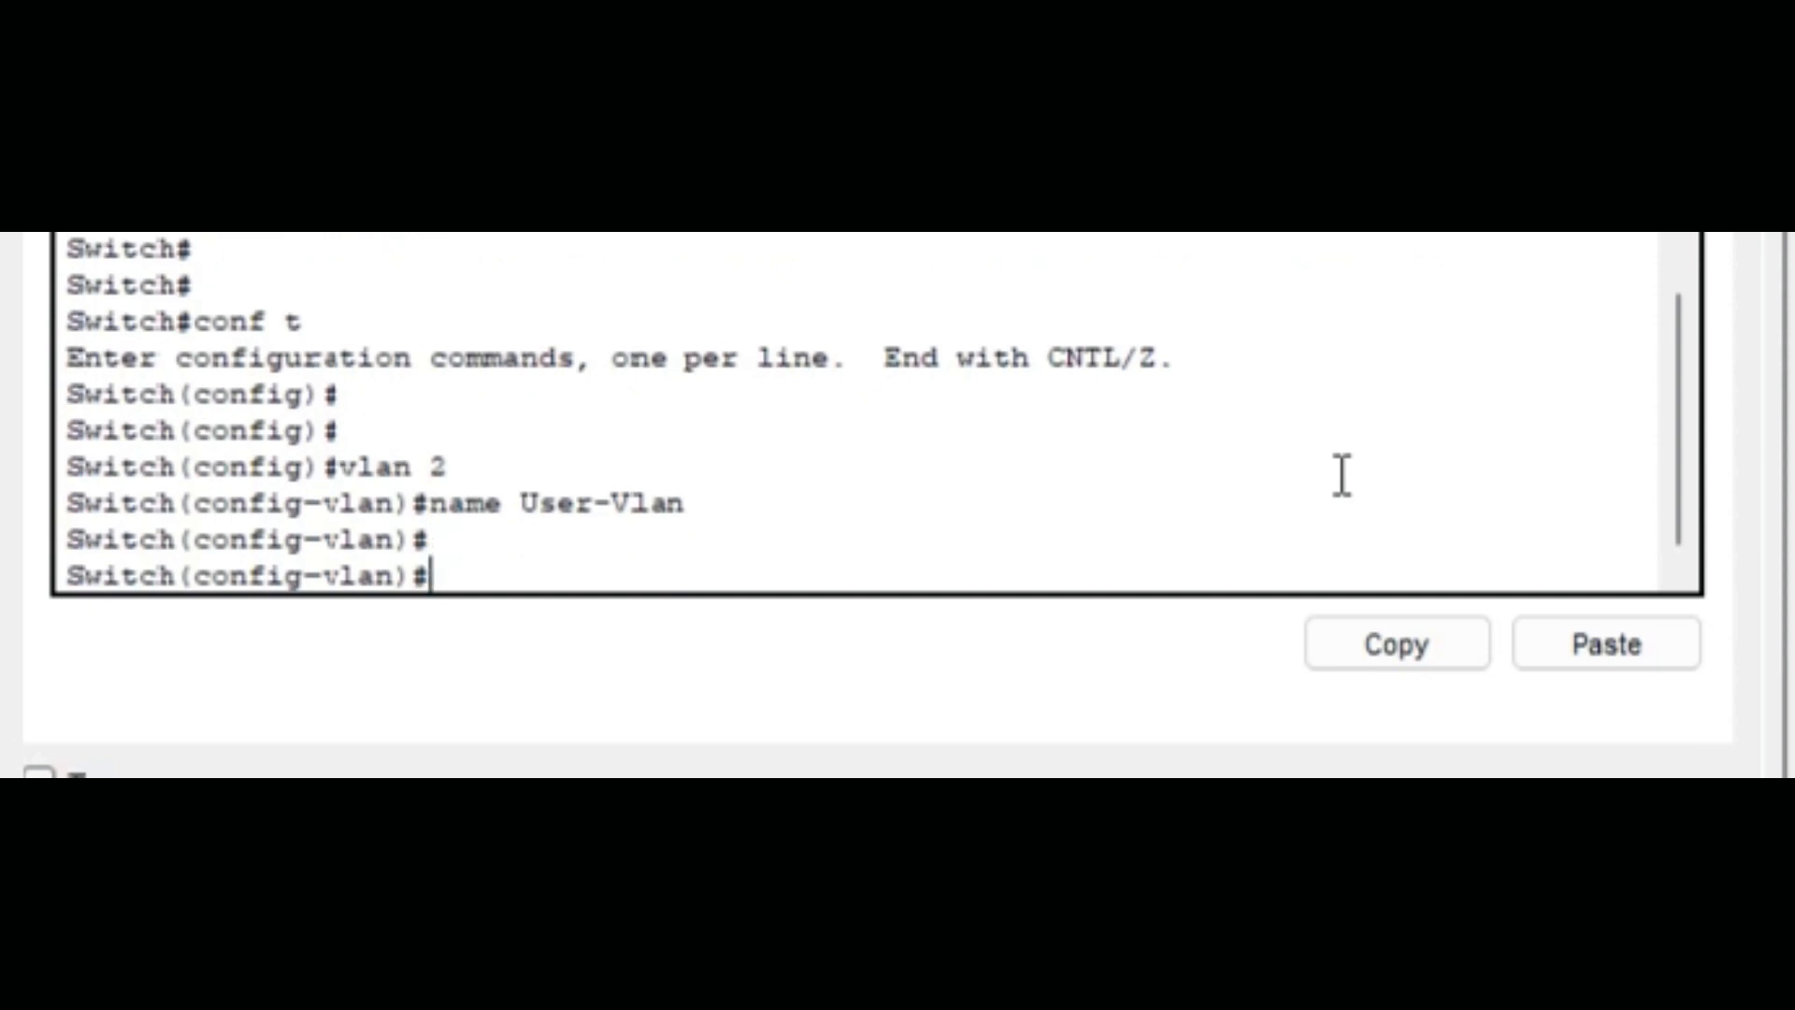
type("exit")
key("Return")
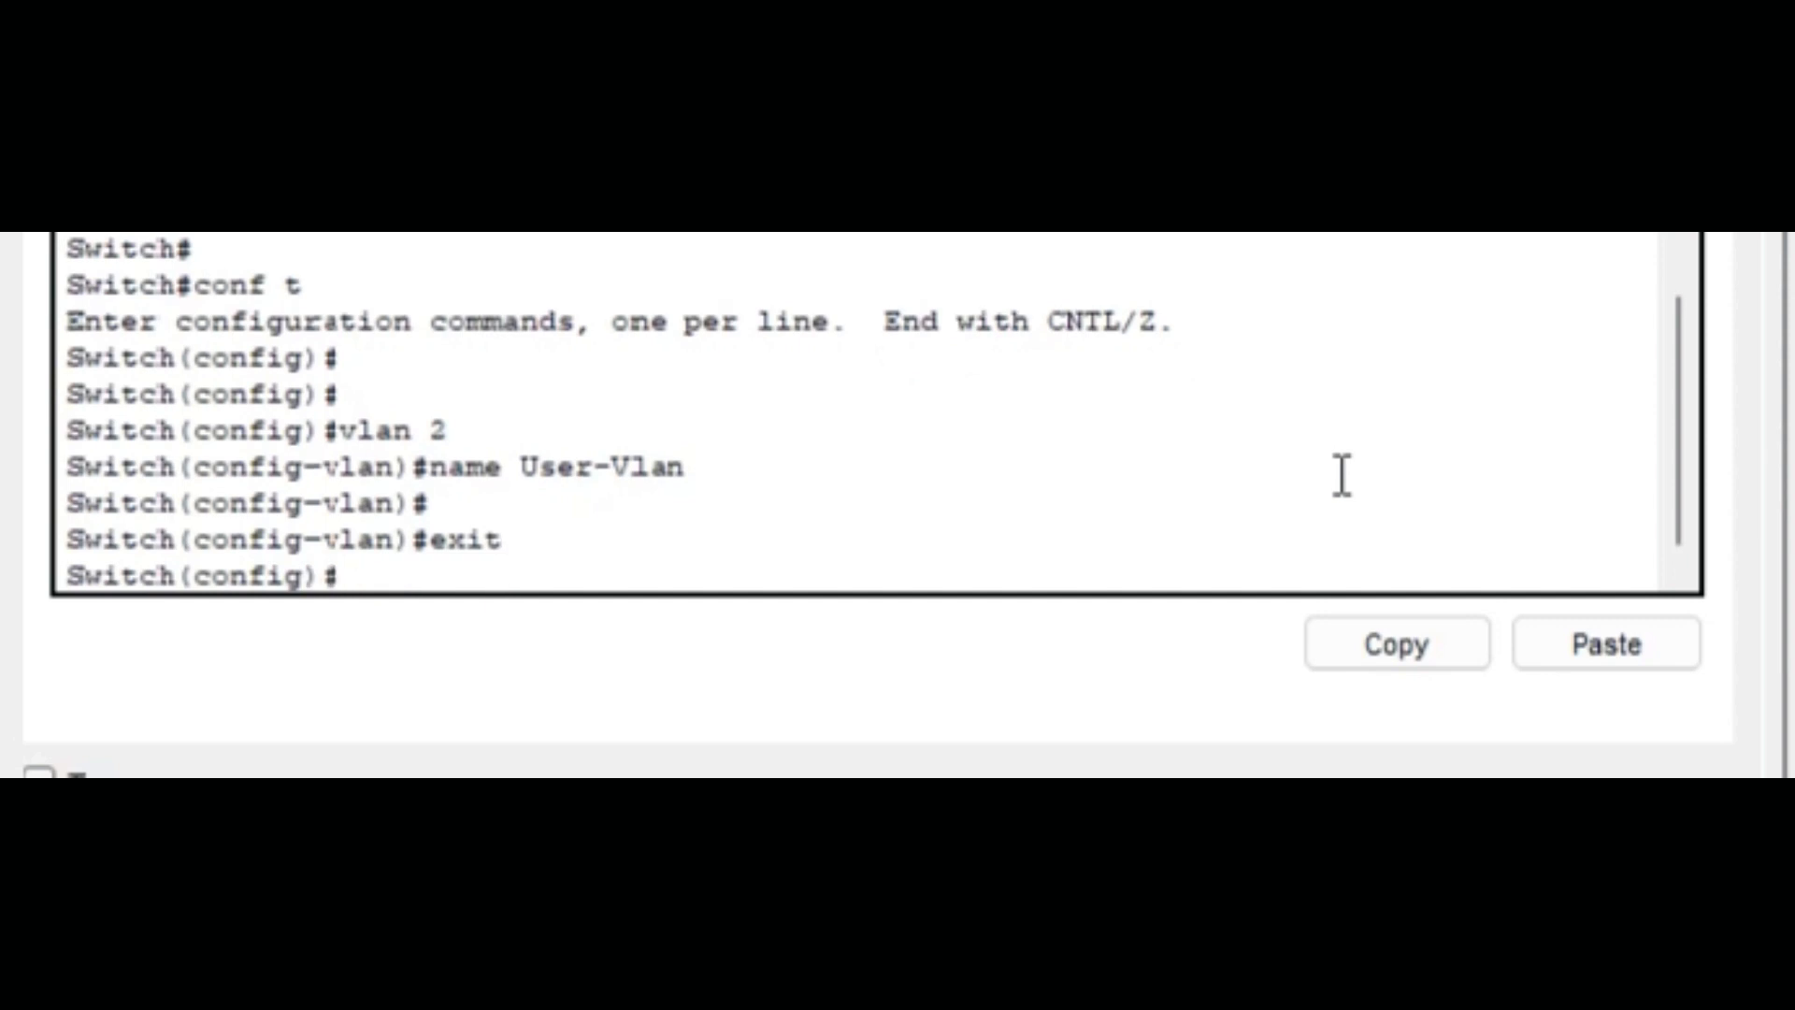
Create VLAN 3 on the switch and name it "Accounting-vlan"
key("Return")
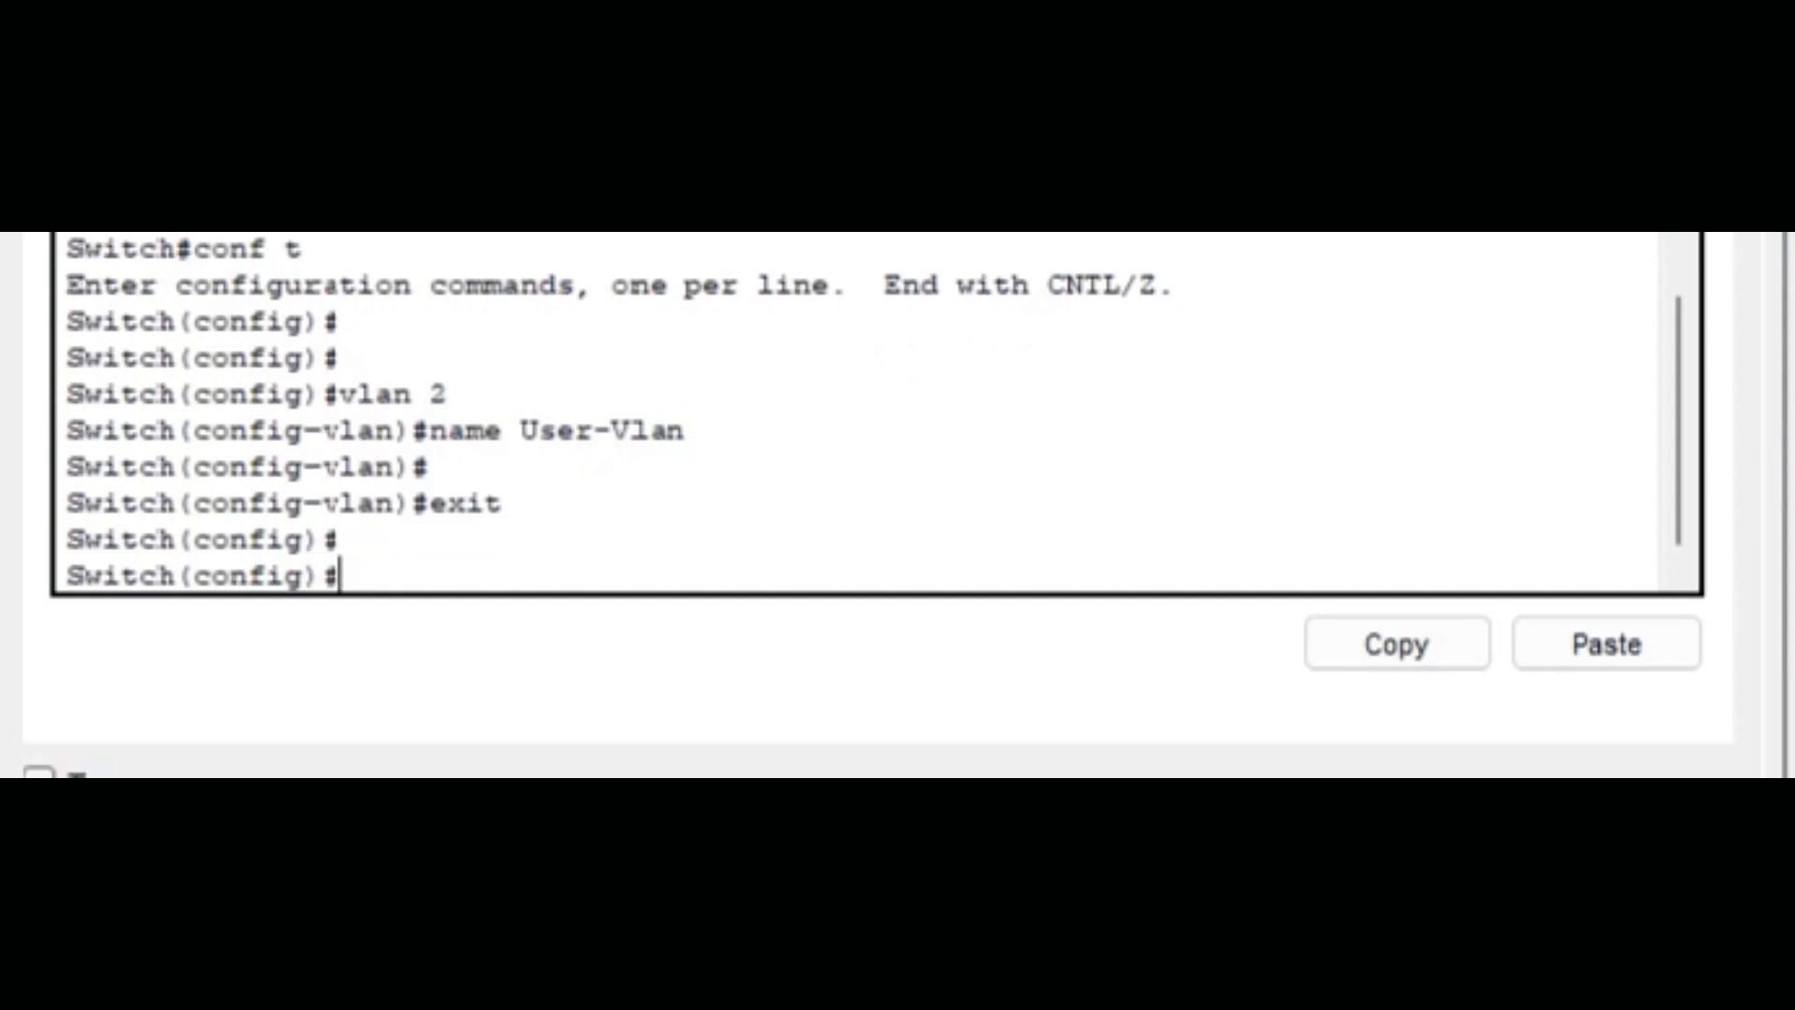
type("vlan 3")
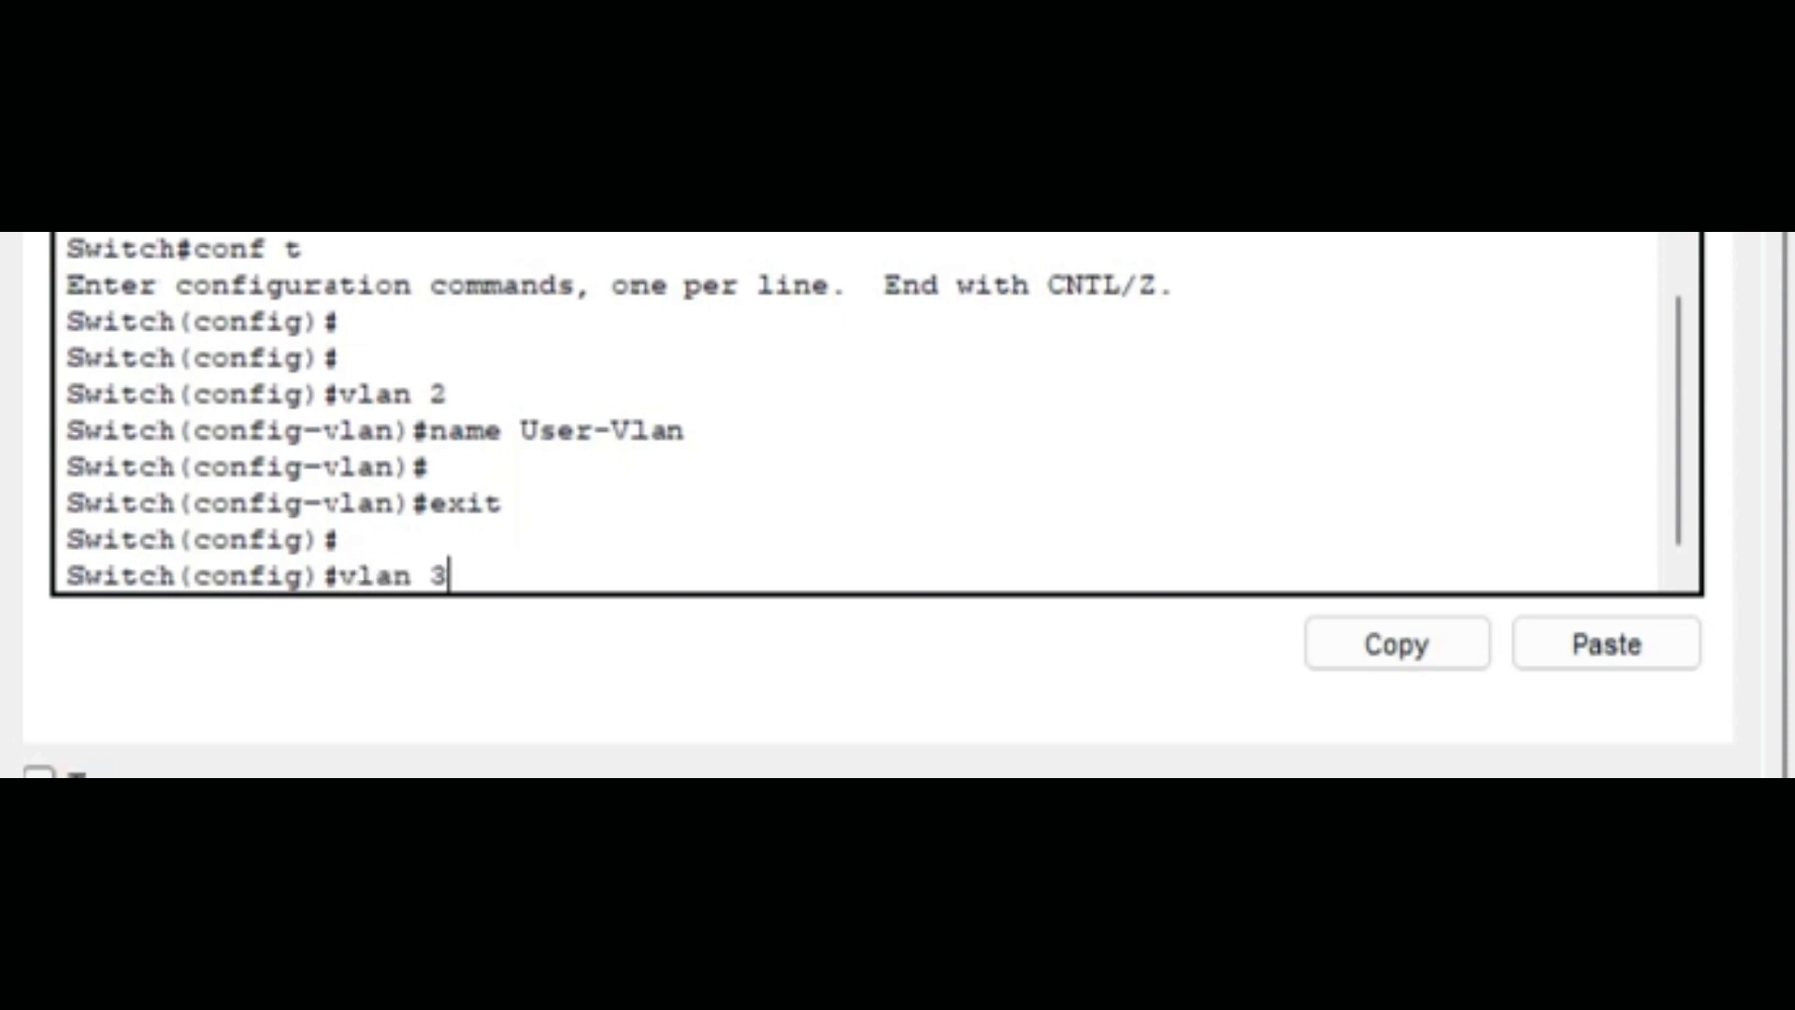
key("Return")
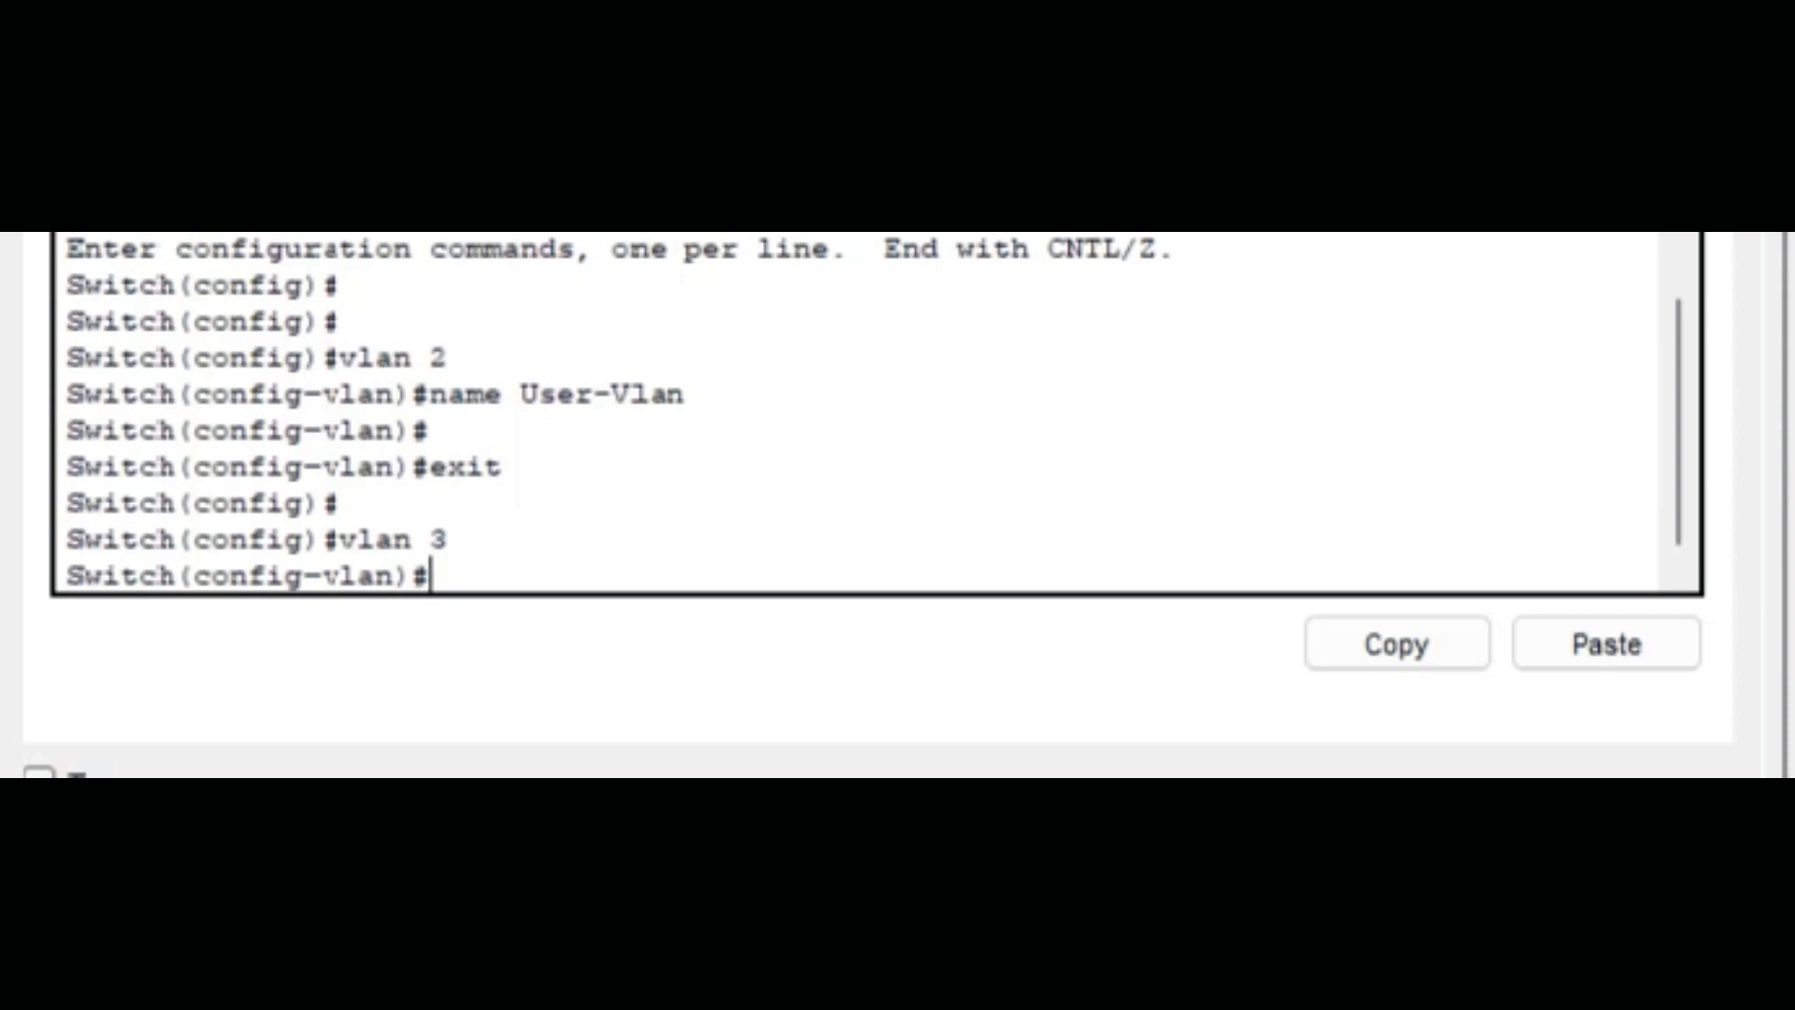
type("name")
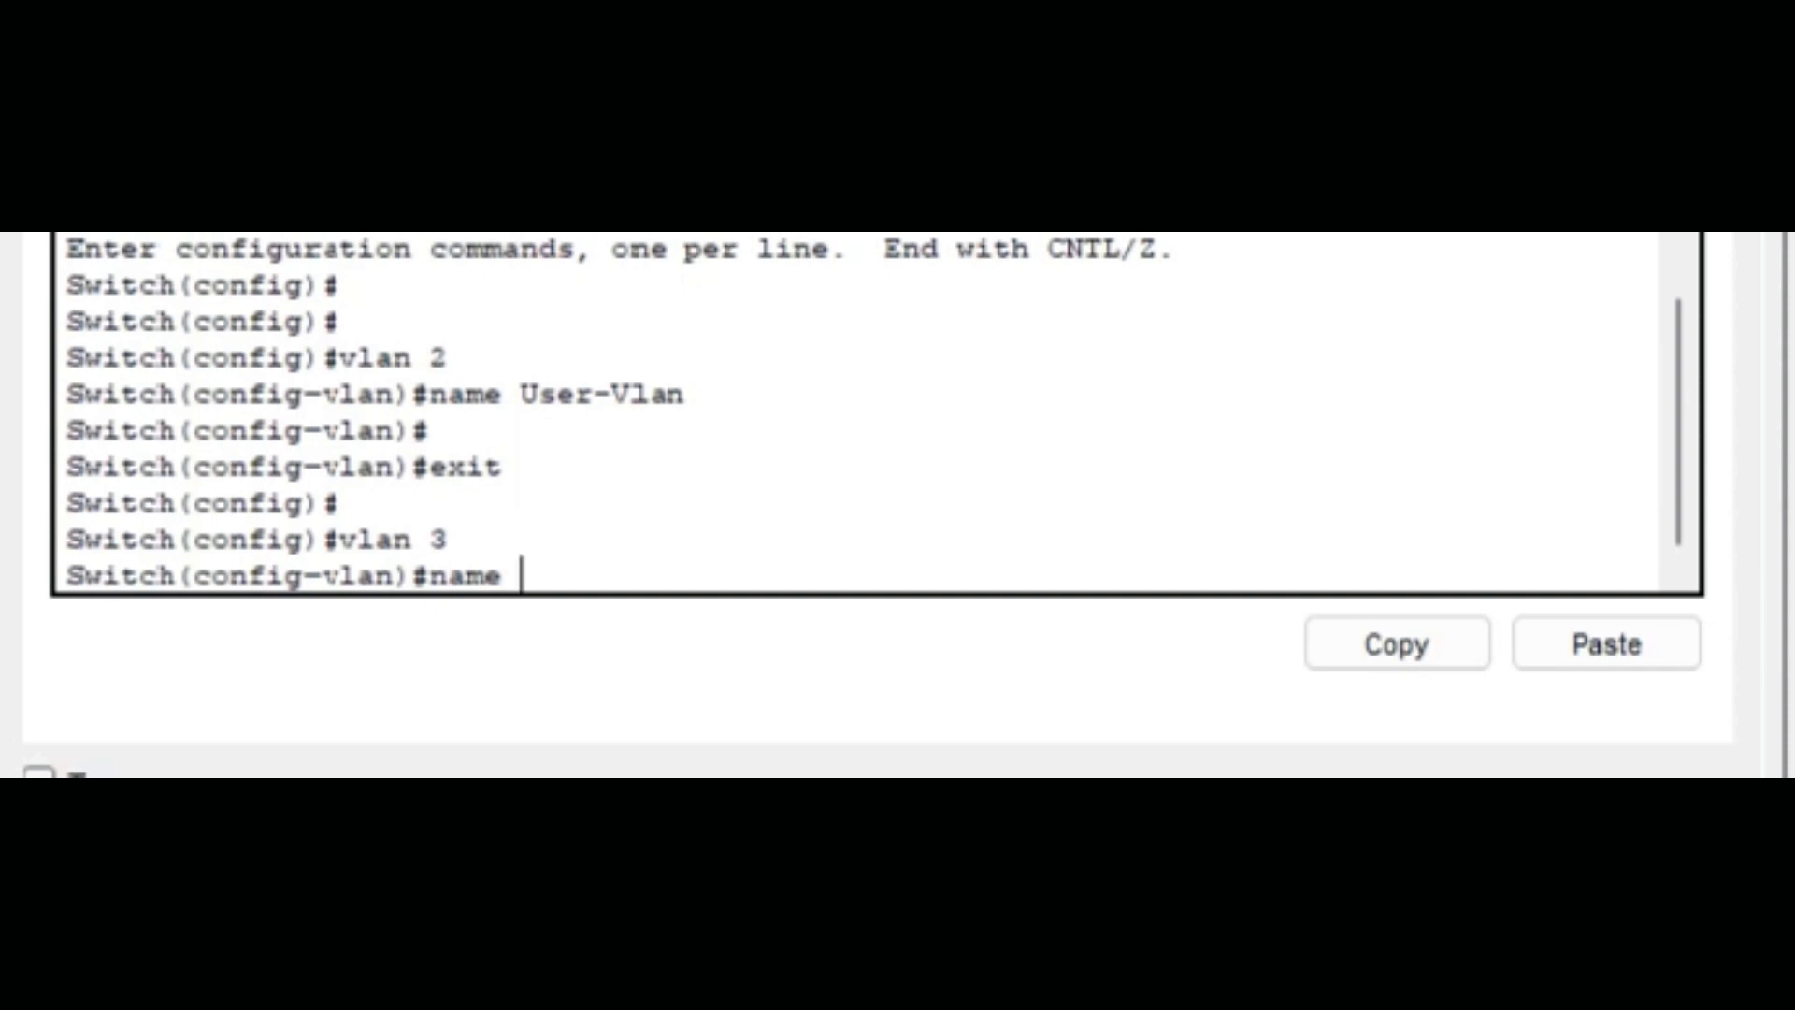
type(" Accoun")
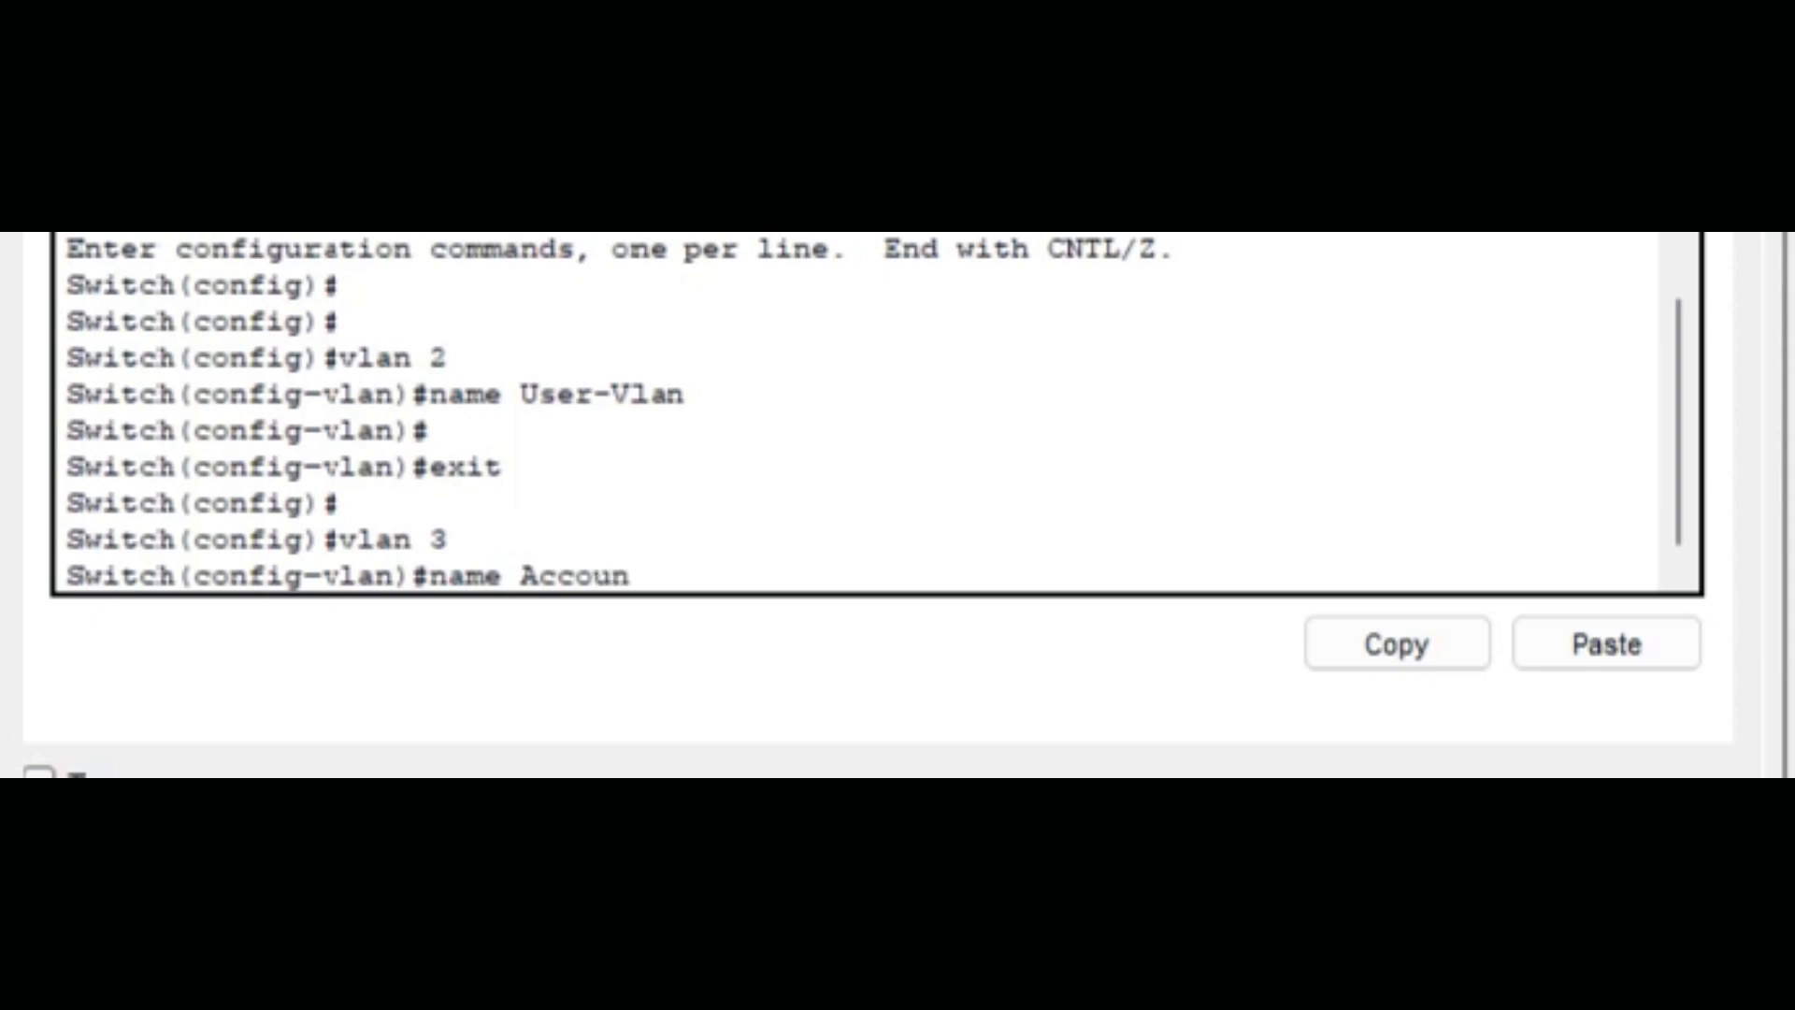
type("ting-vla")
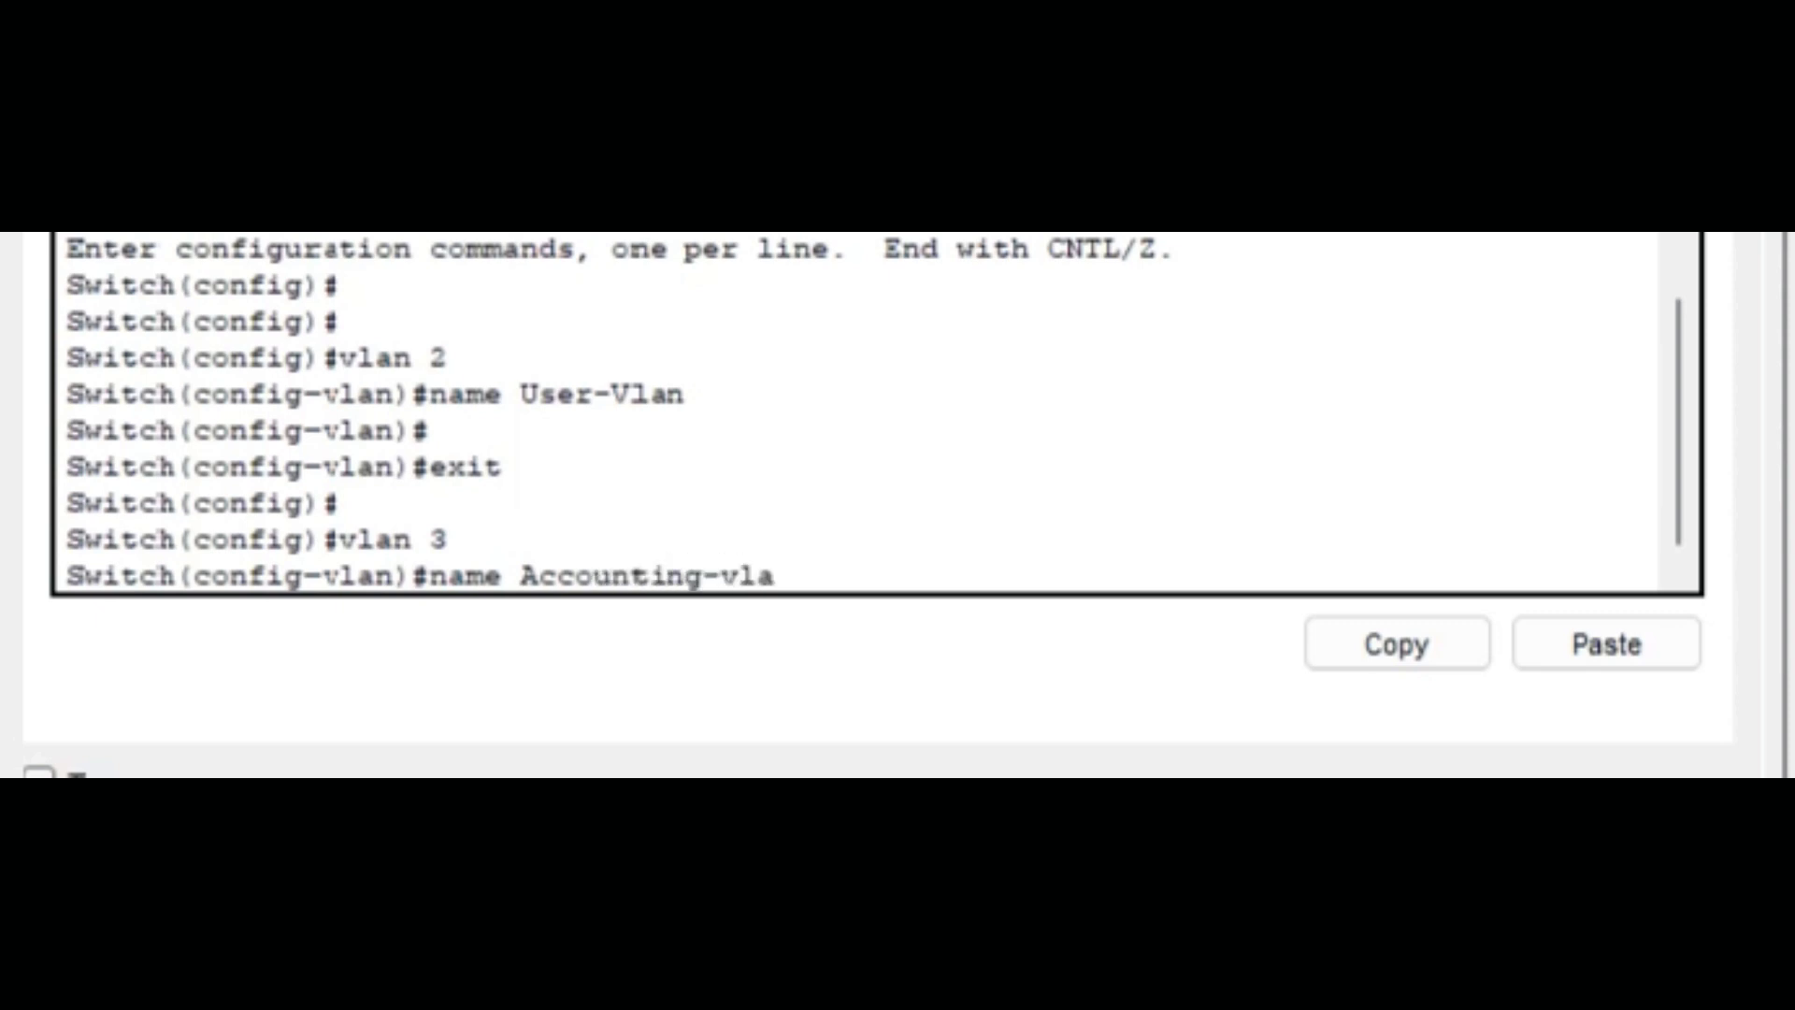
type("n")
key("Return")
key("Return")
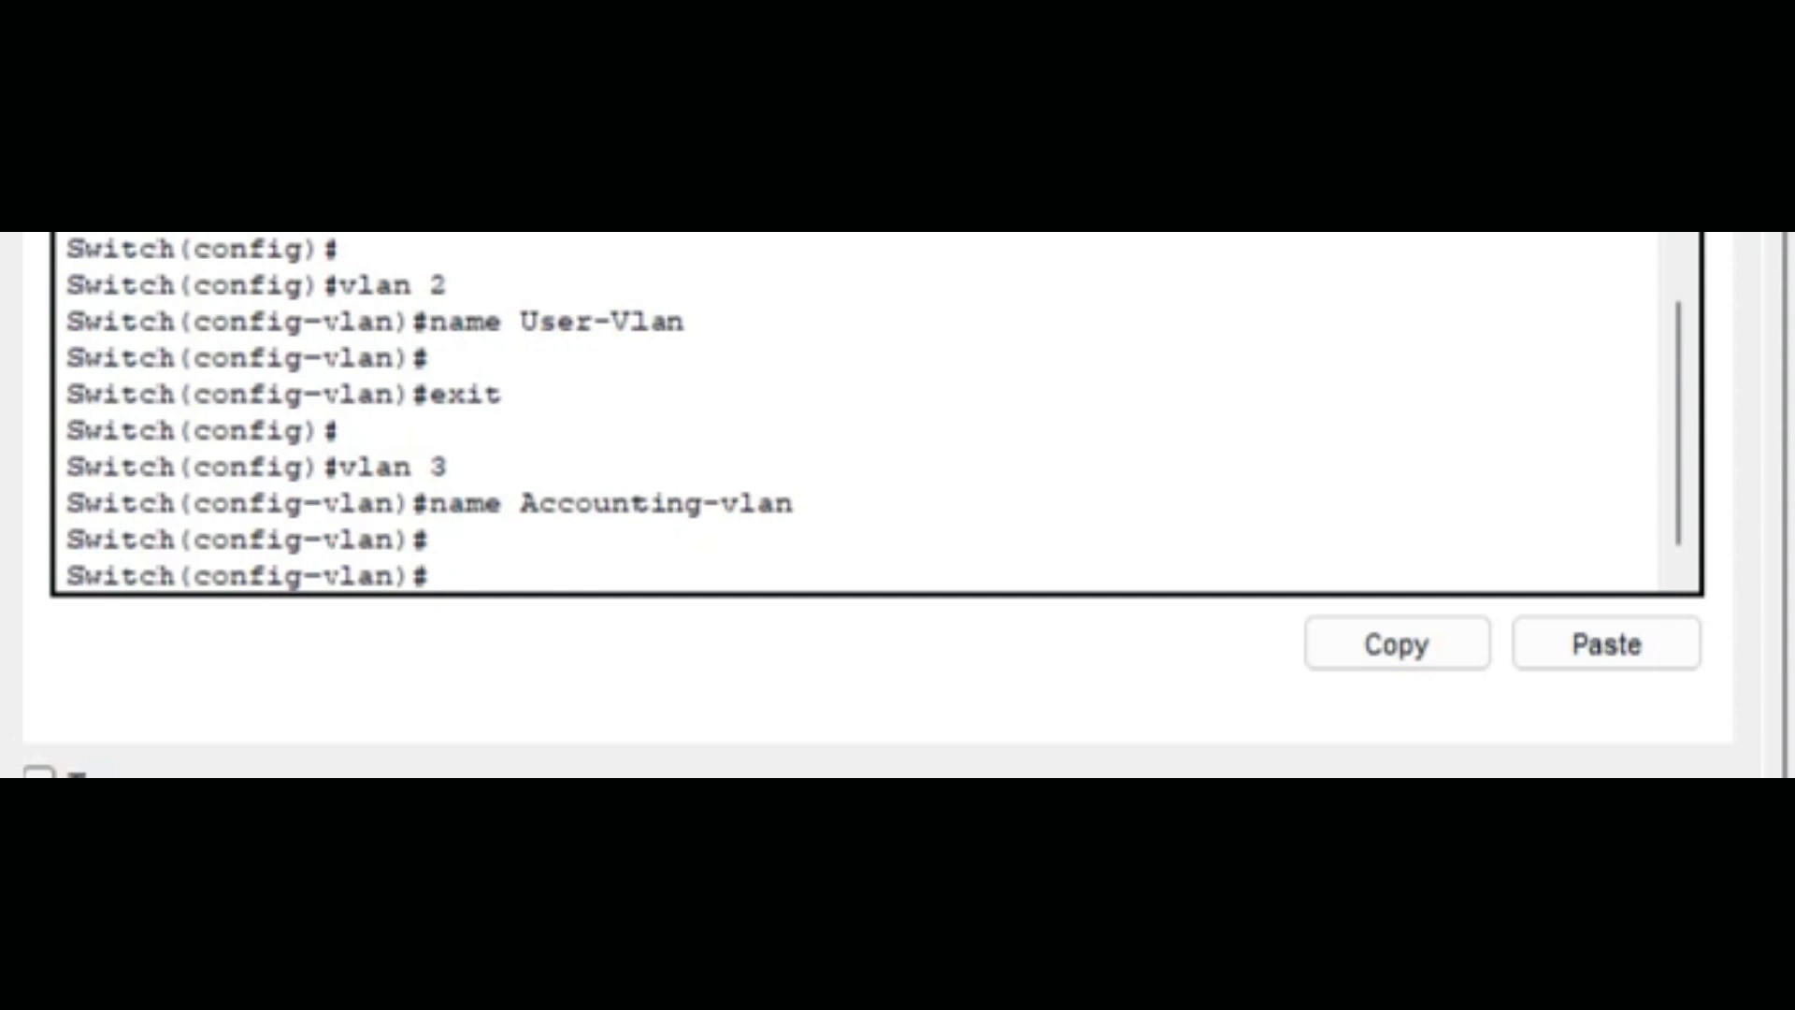
Display the full VLAN table from VLAN configuration mode with "do sh vlan" and locate the rows for VLANs 2 and 3
left_click_drag(1675, 432, 1728, 552)
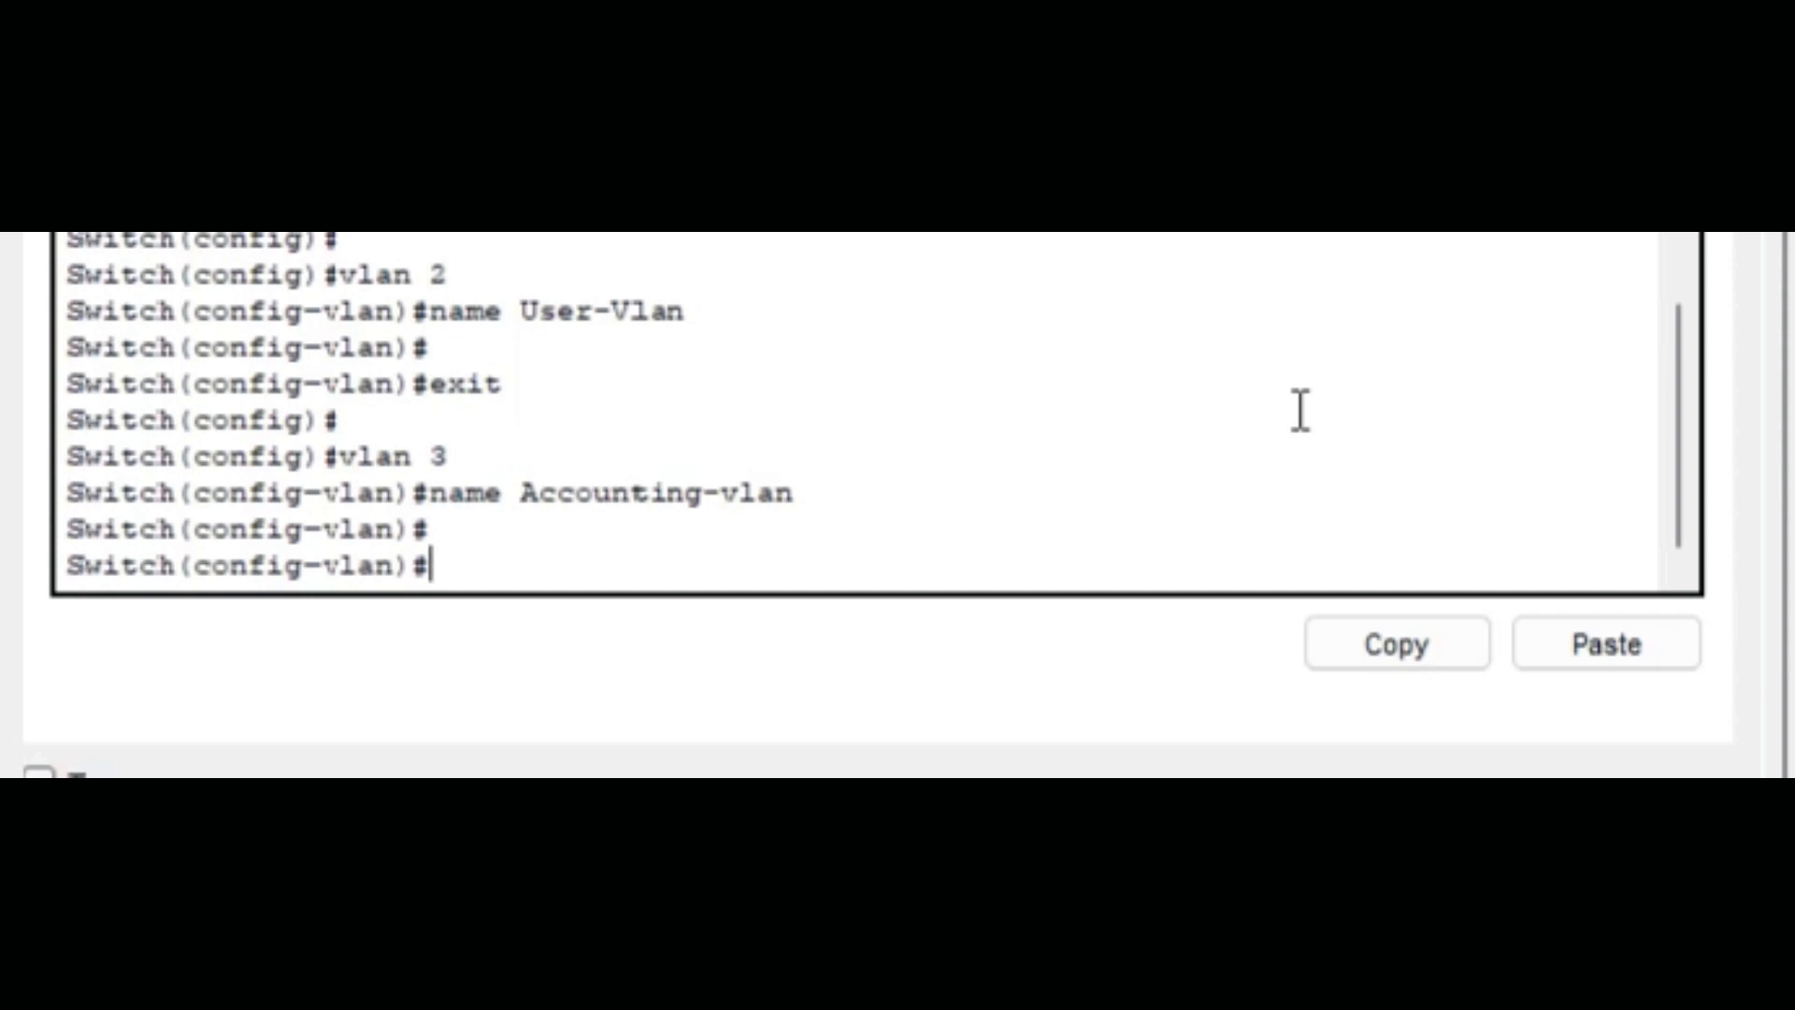
type("do sh vlan")
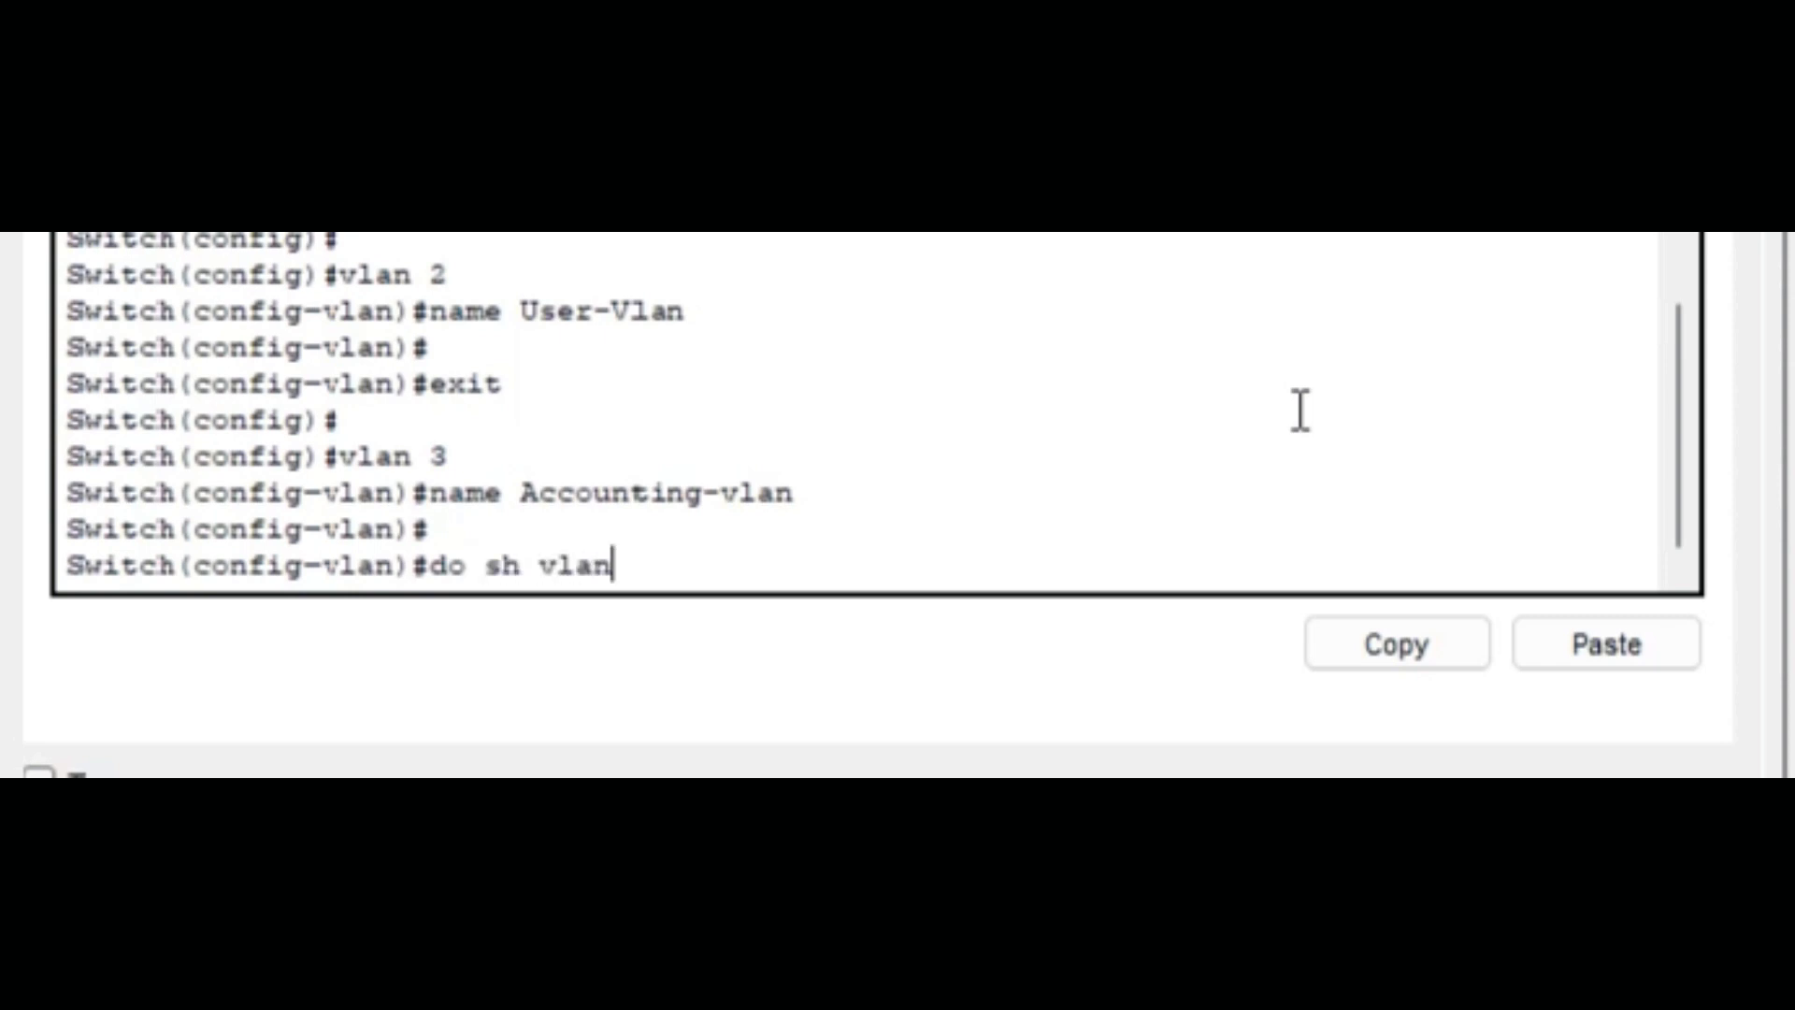
key("Return")
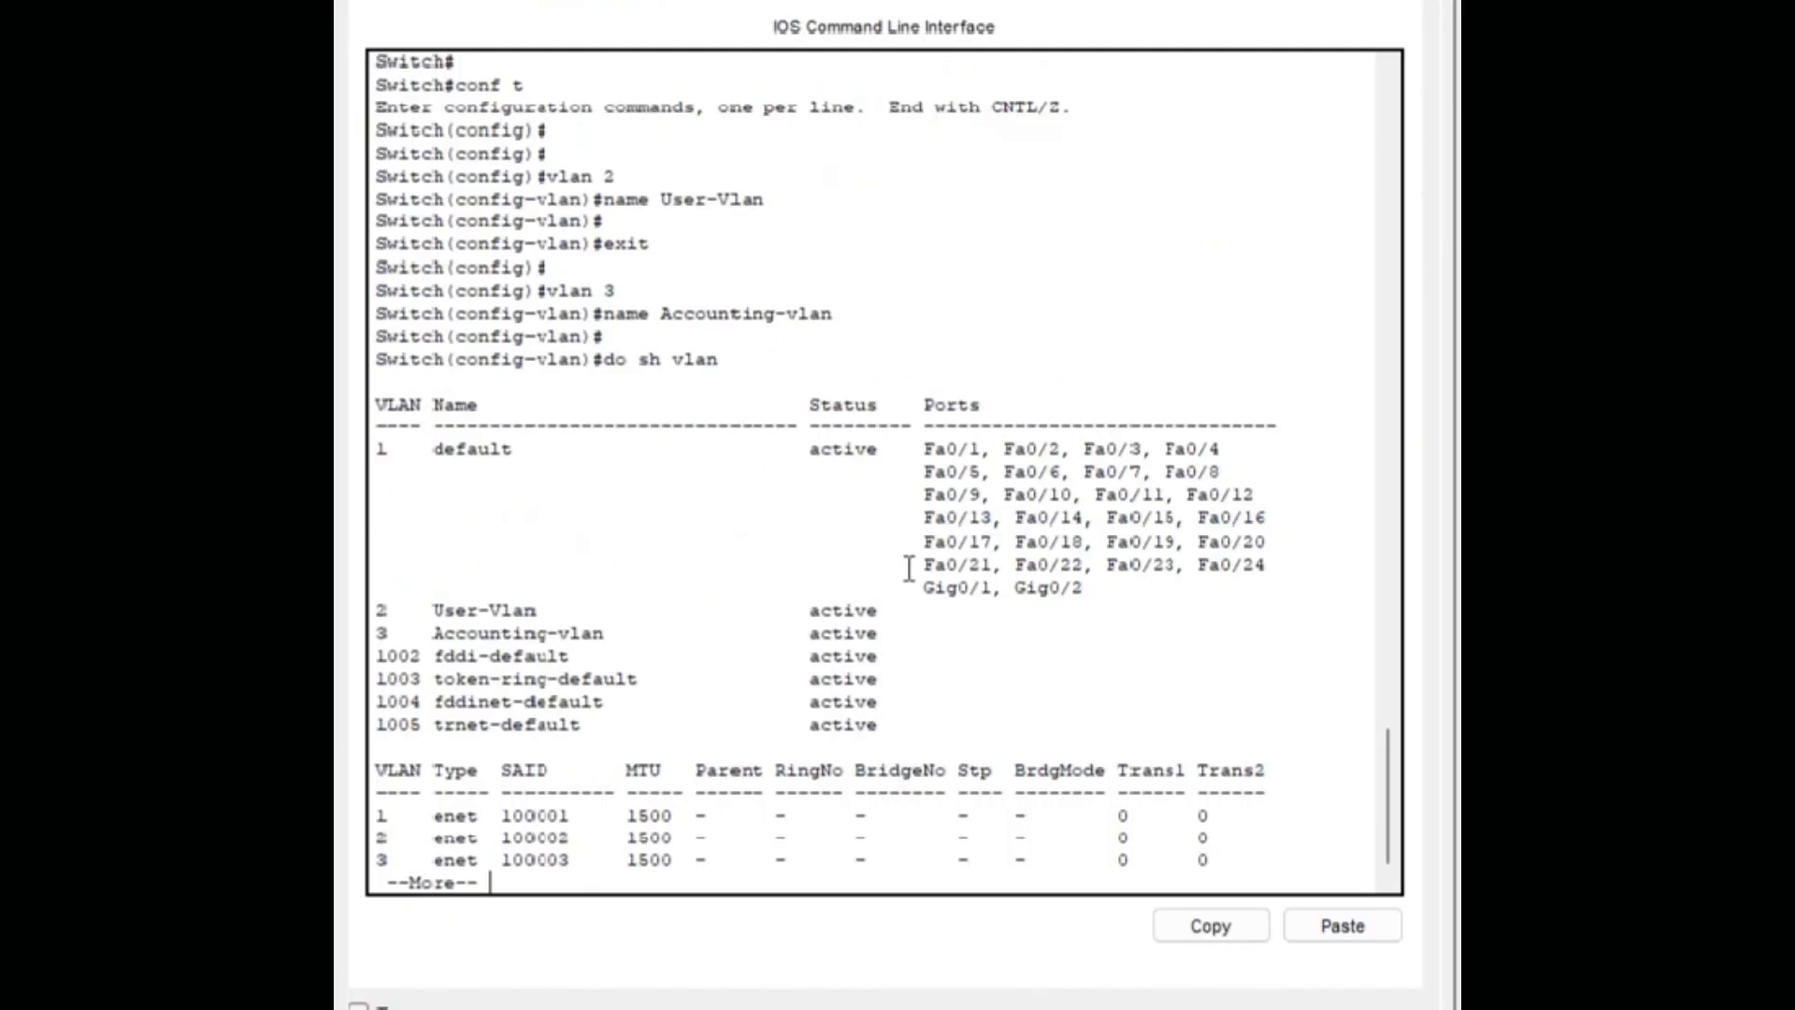
key("space")
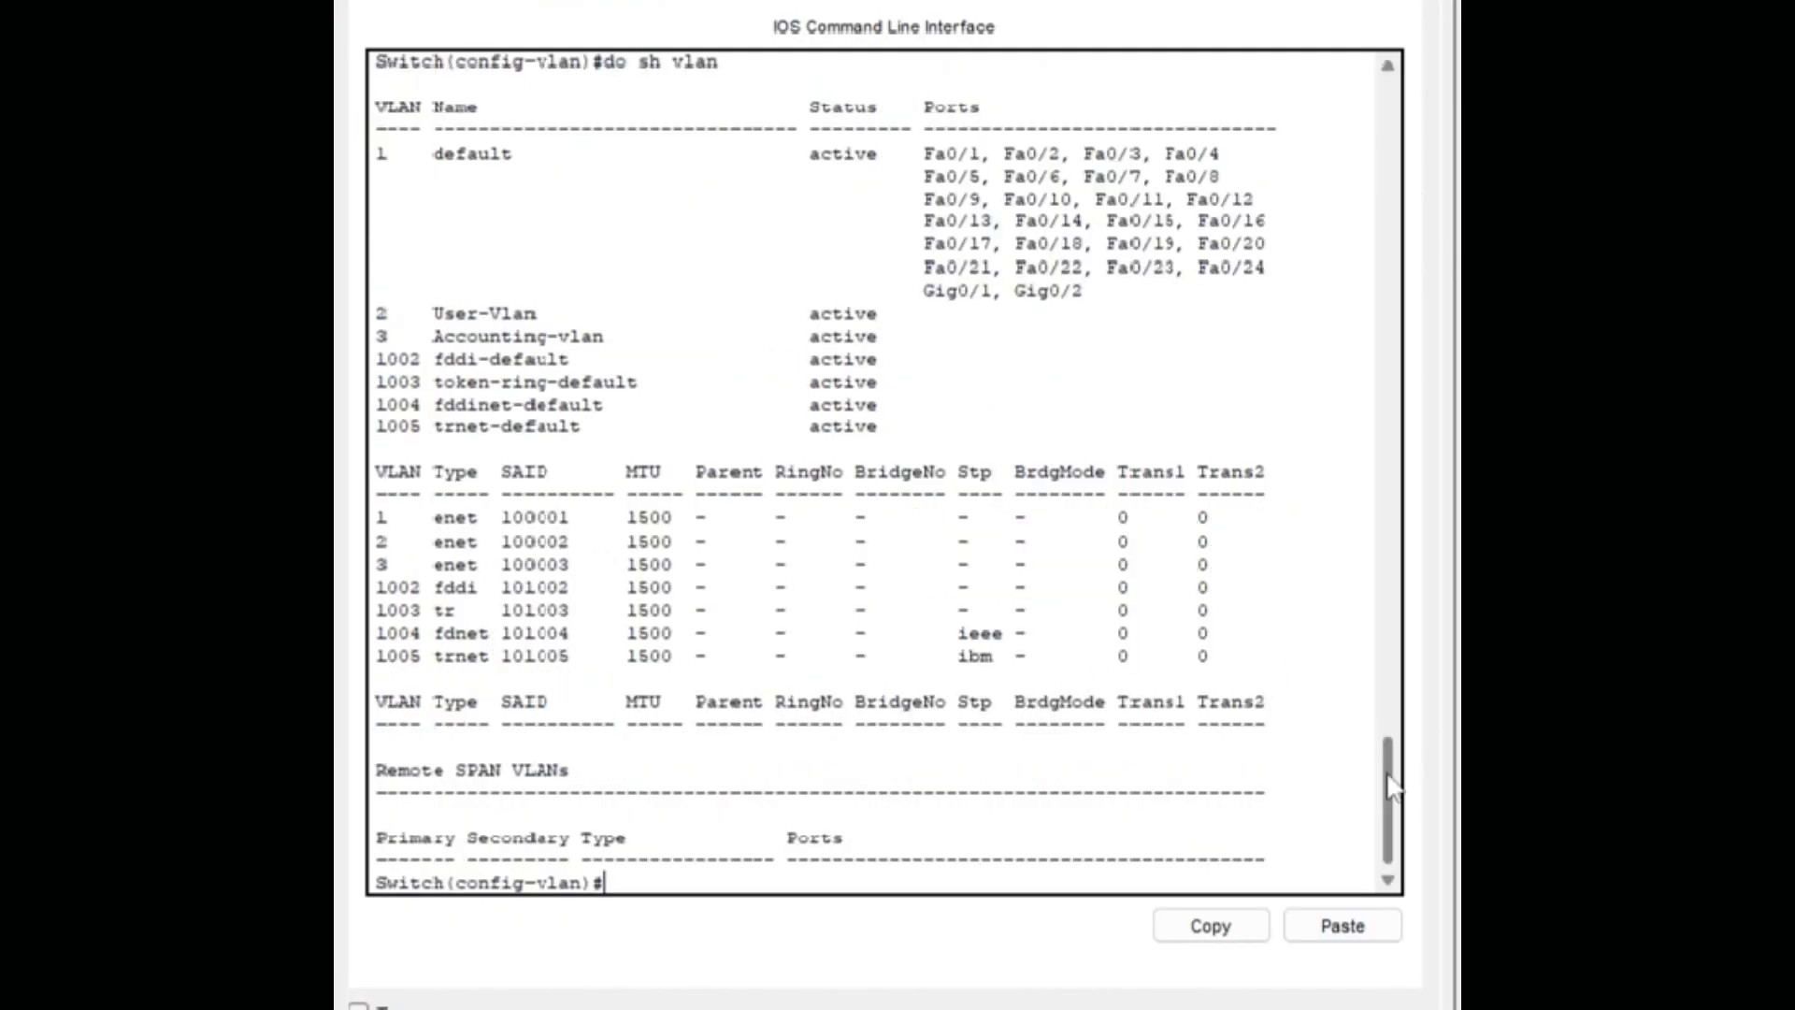
scroll(1402, 785, "up", 4)
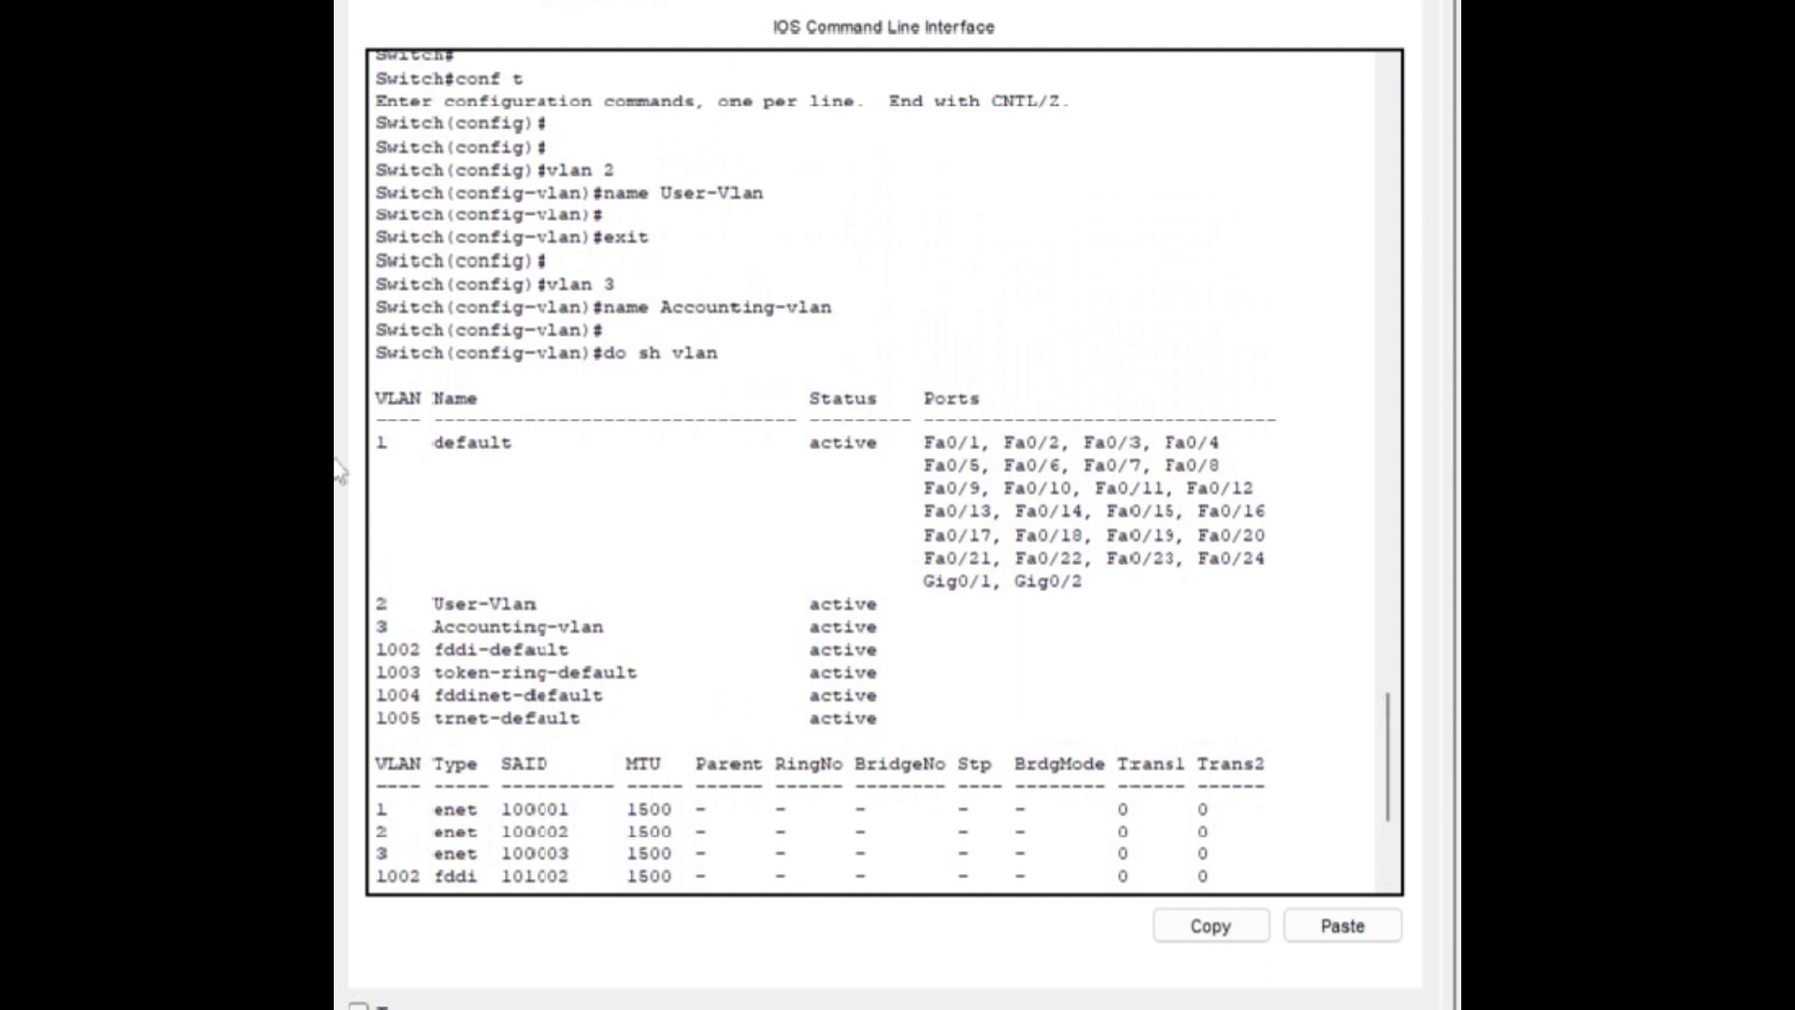
left_click_drag(376, 603, 930, 629)
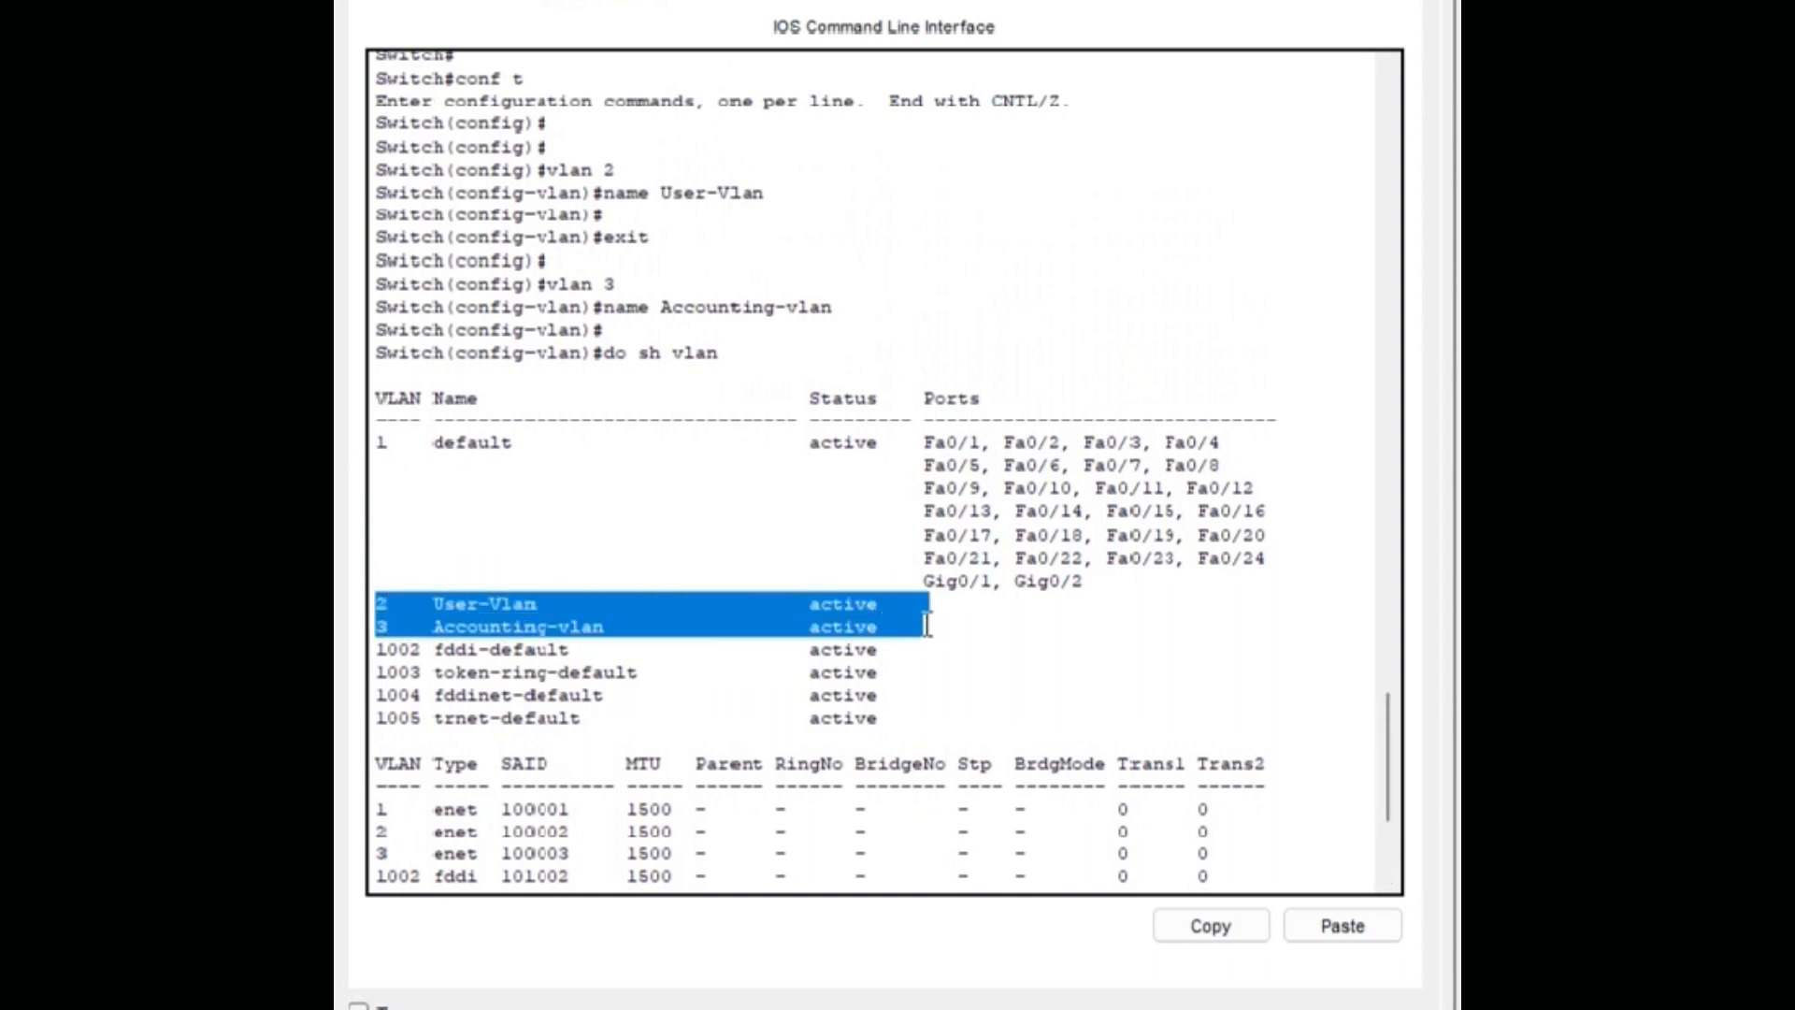
Compare the new VLAN table with the earlier "sh vlan" output, examining the status and port assignments of VLANs 2 and 3
scroll(1071, 470, "up", 10)
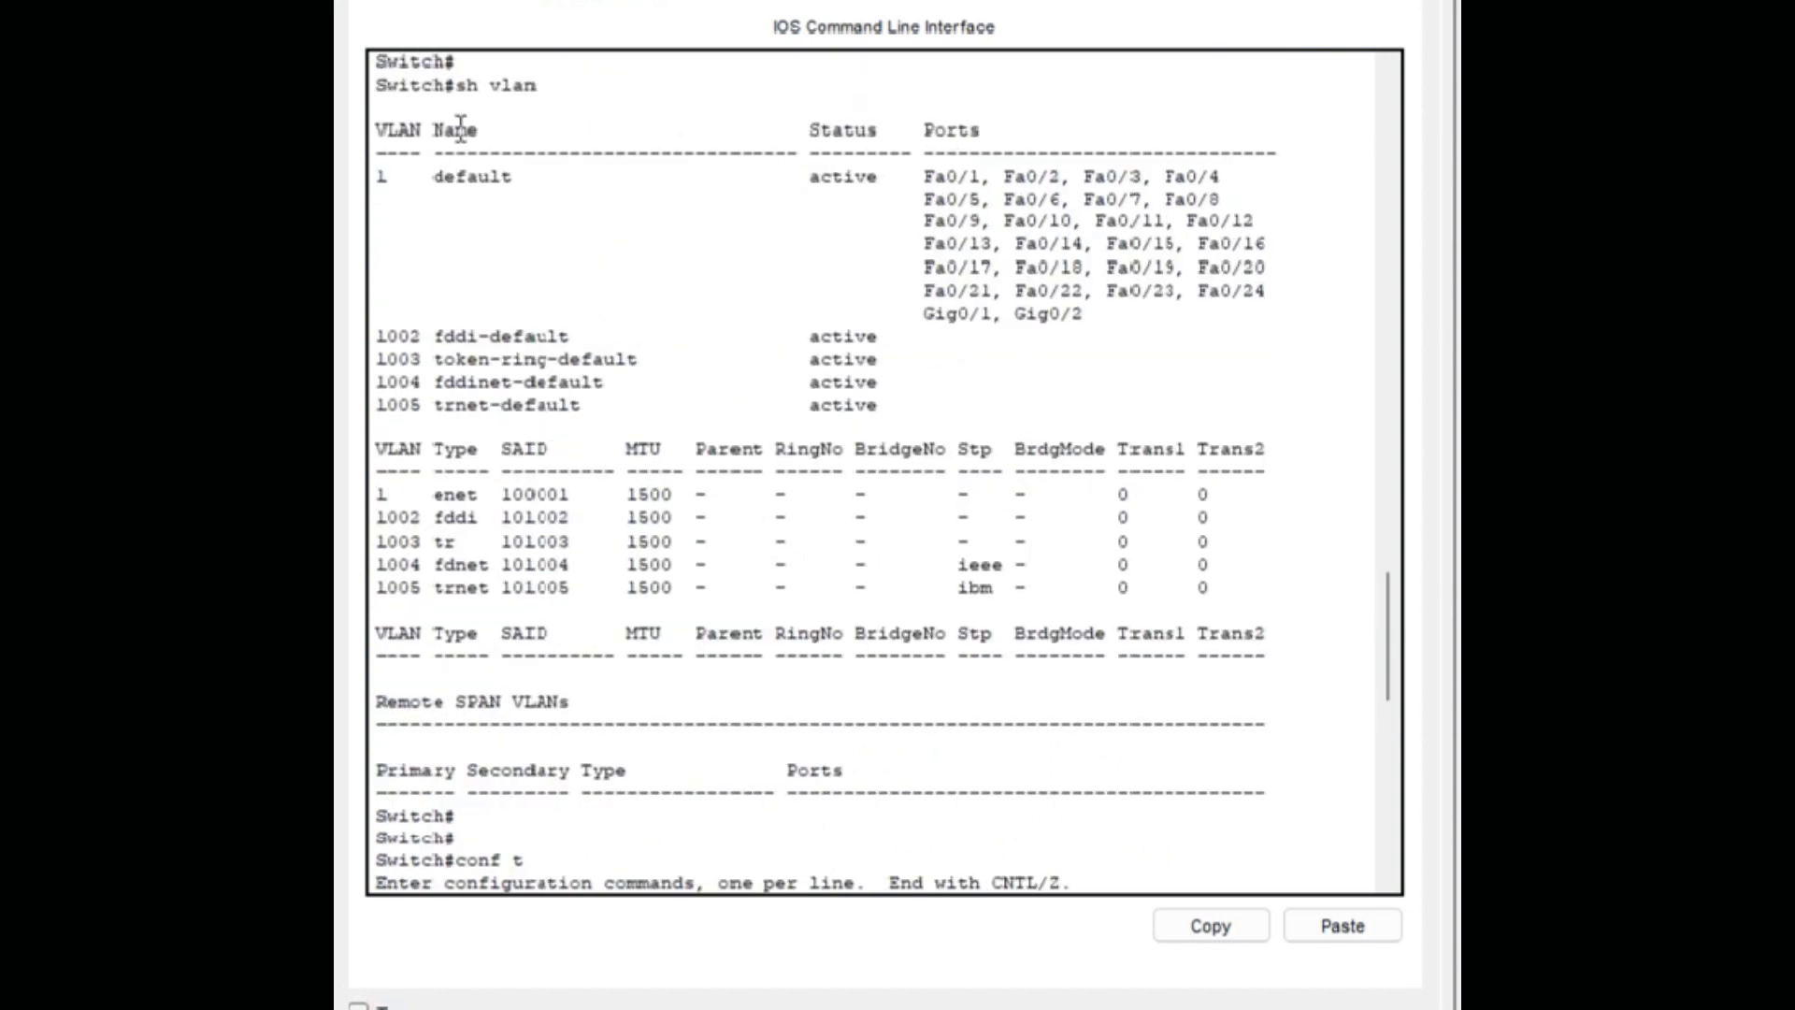
scroll(382, 190, "down", 10)
left_click(838, 587)
scroll(839, 587, "down", 3)
left_click_drag(379, 503, 985, 536)
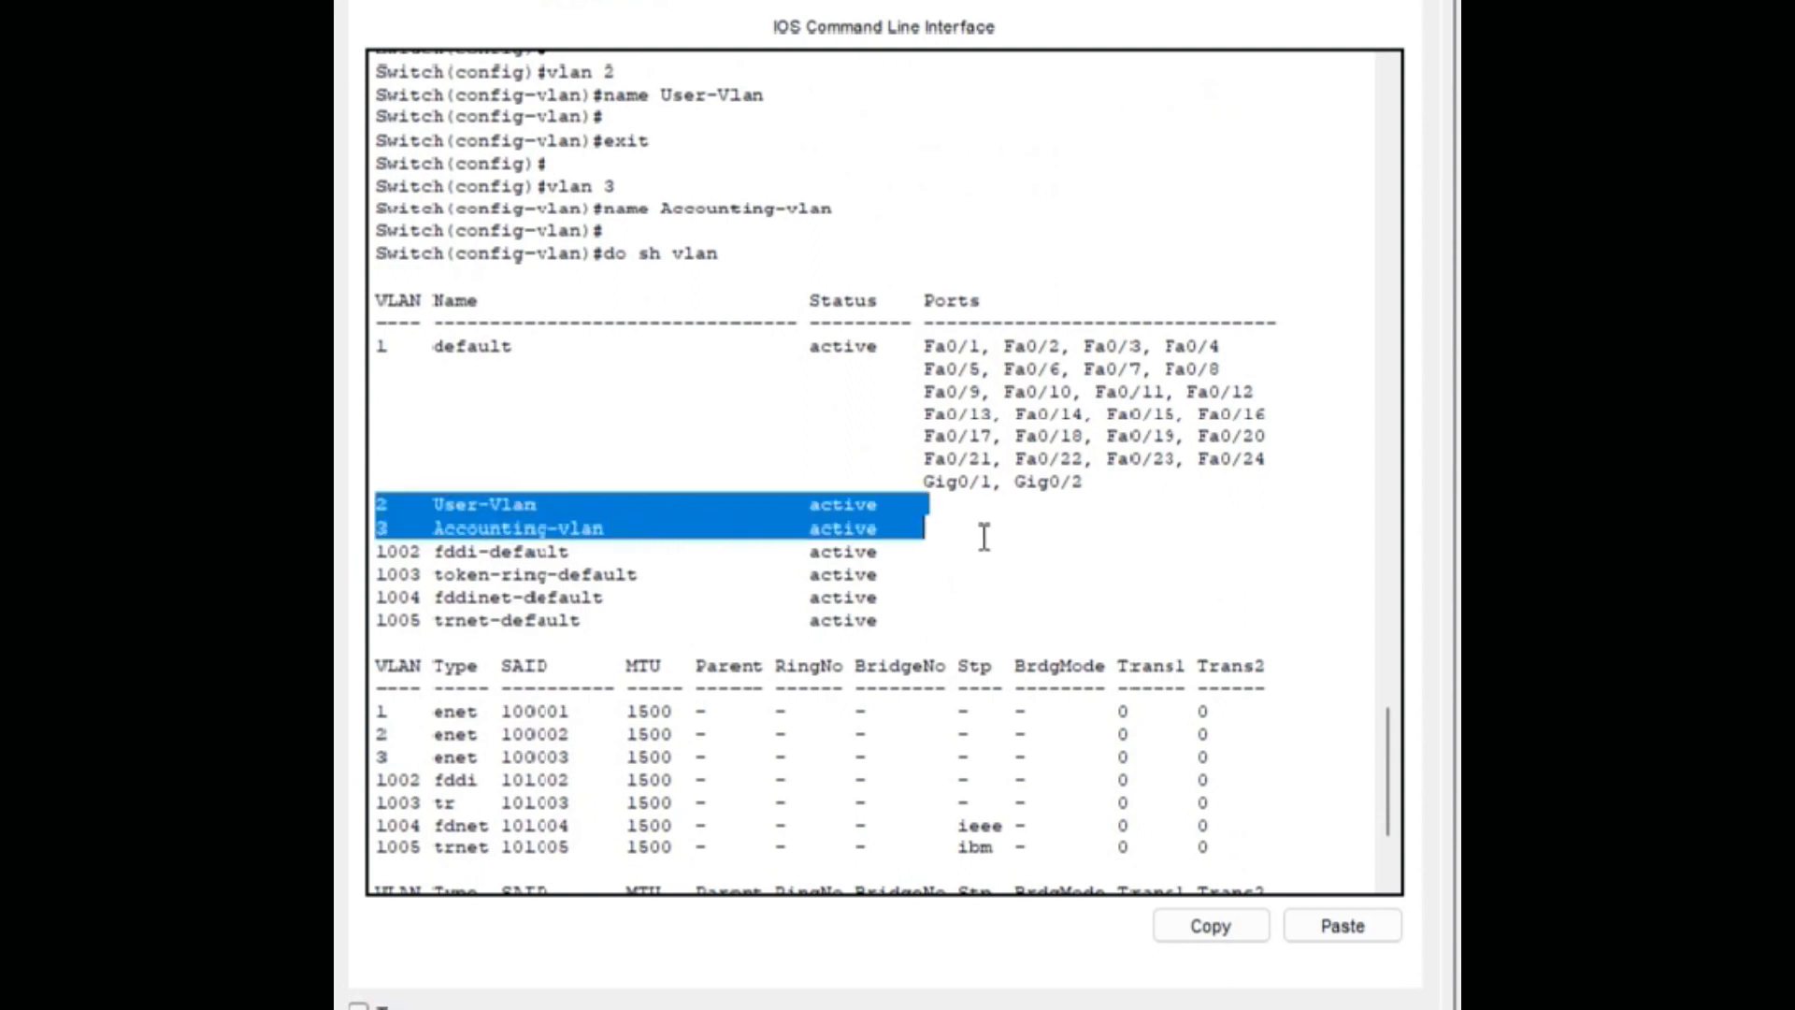
left_click(827, 572)
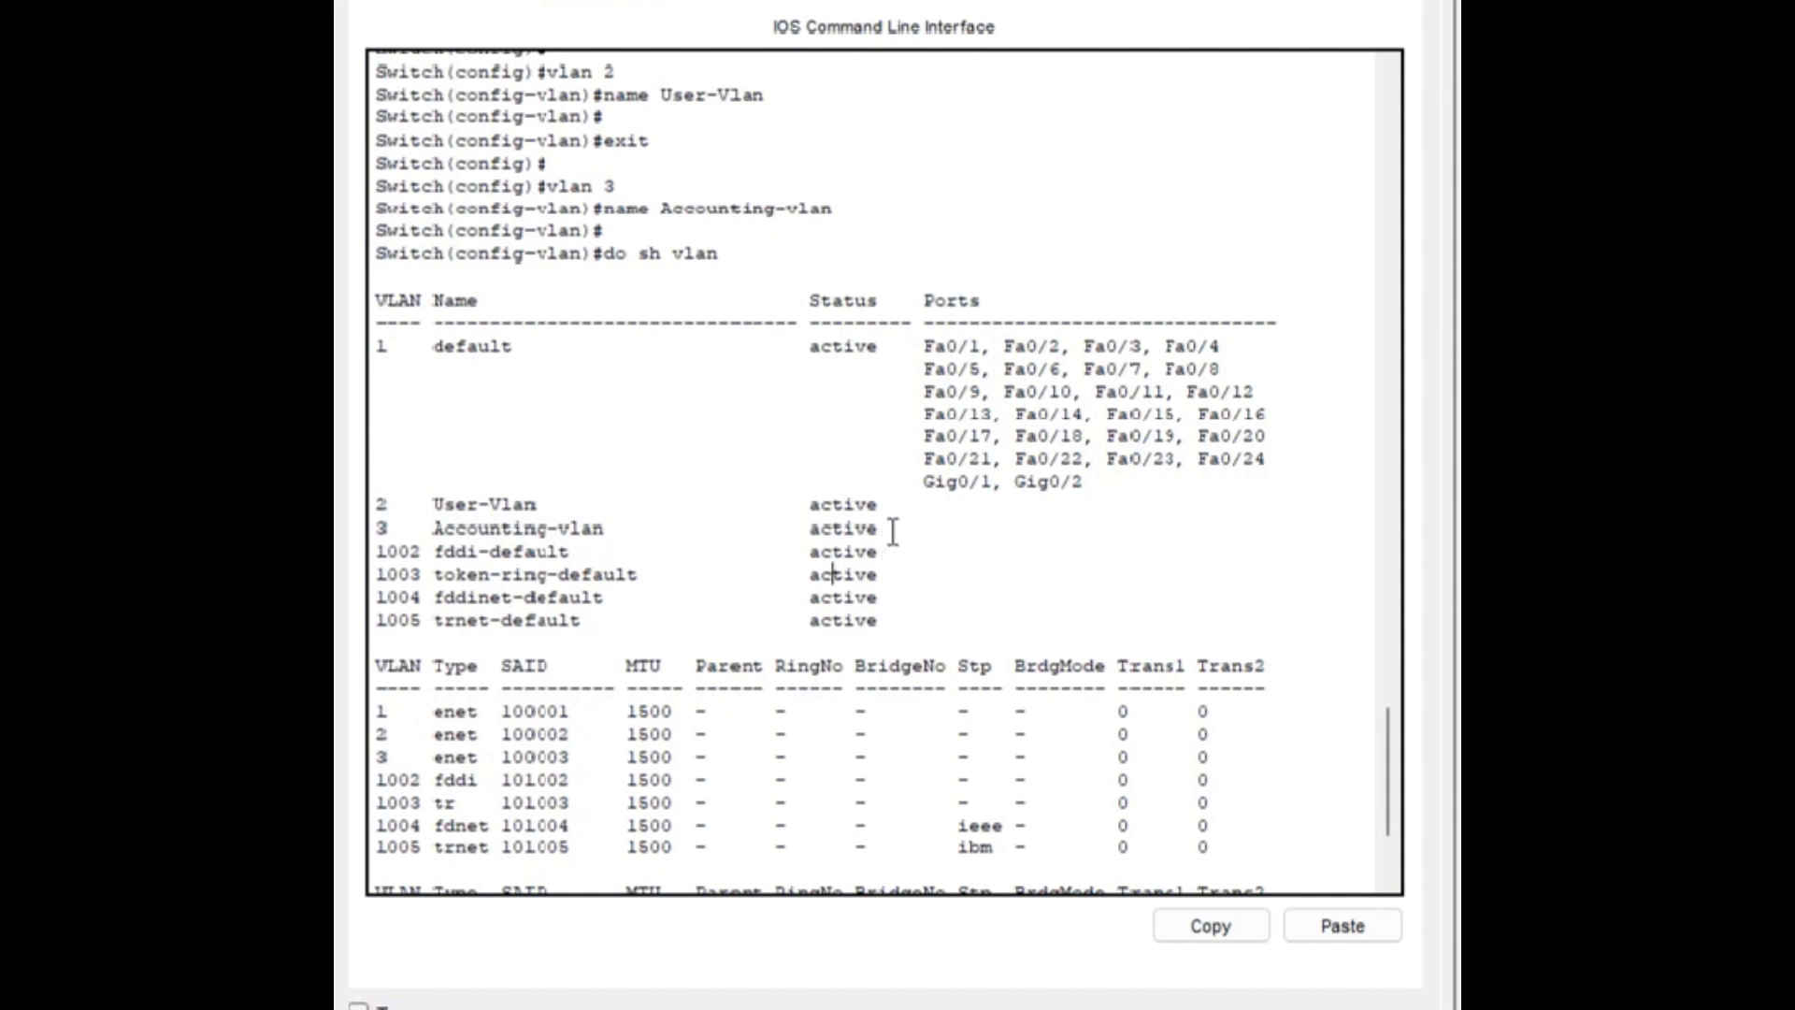
left_click_drag(378, 504, 913, 530)
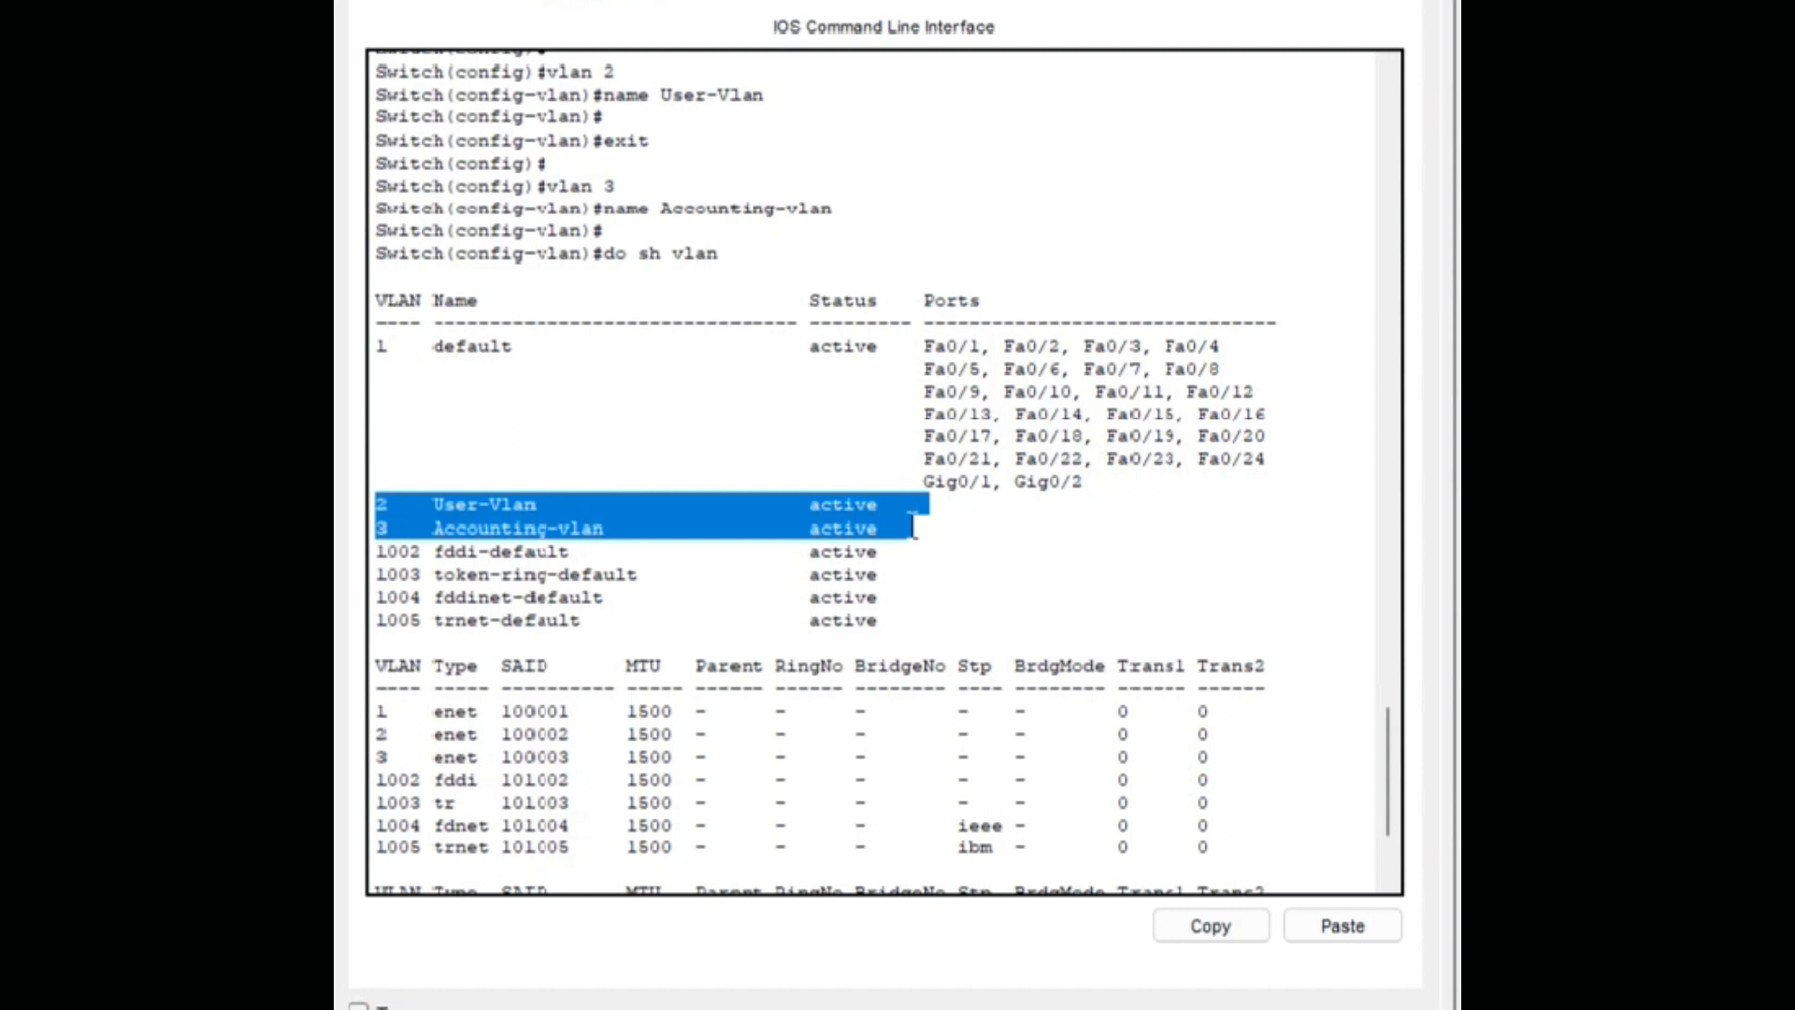
left_click(908, 526)
left_click(925, 504)
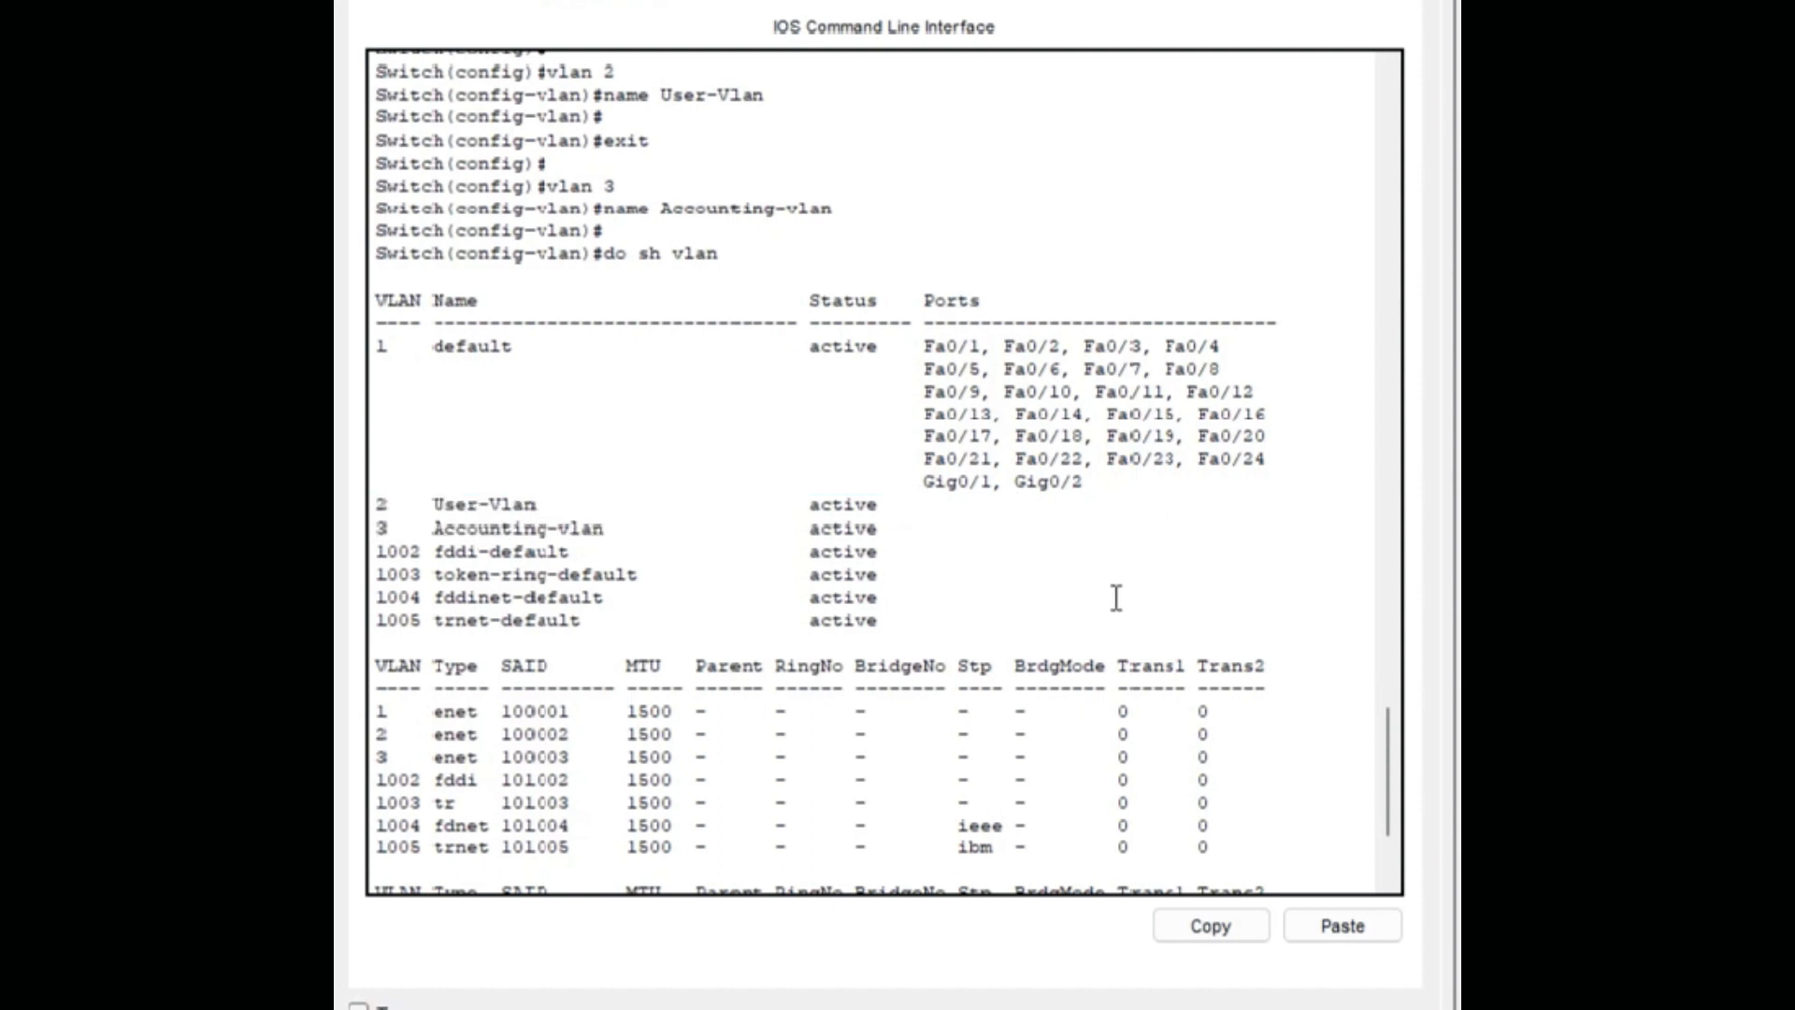
scroll(928, 509, "down", 3)
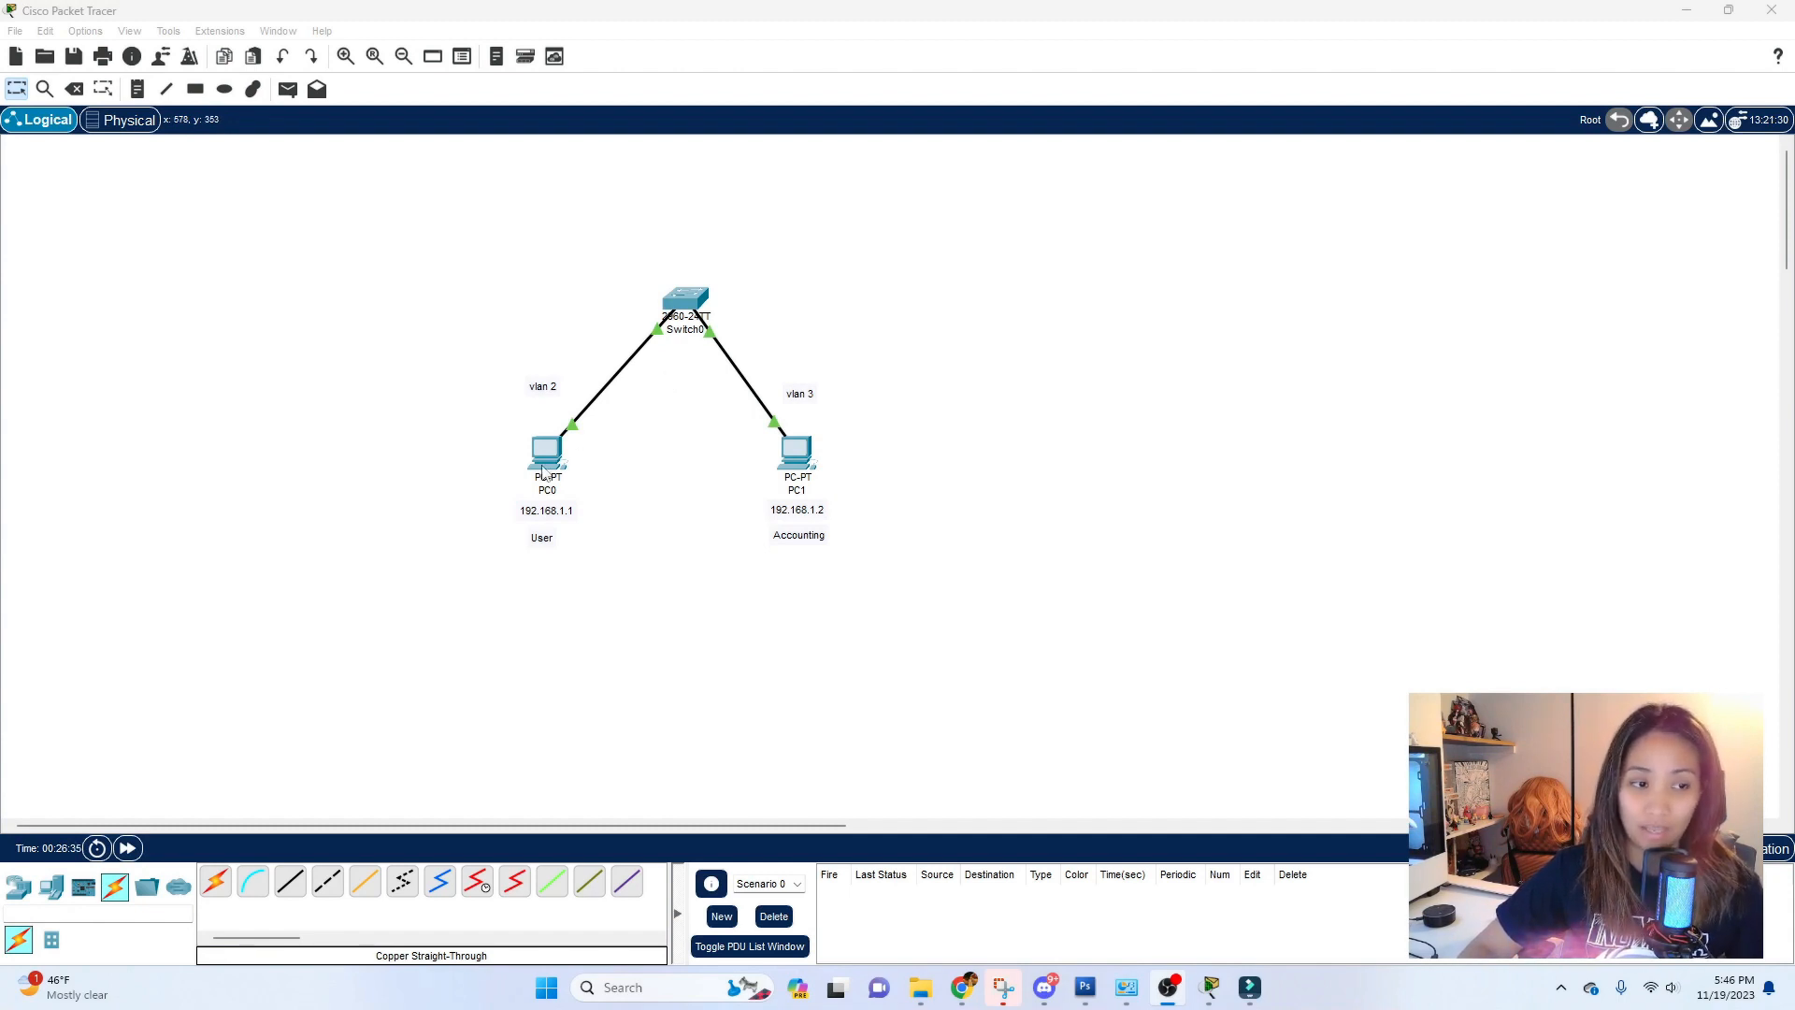
Reopen Switch0's command line and leave VLAN configuration mode with "exit" to return to global configuration mode
left_click(685, 301)
left_click_drag(750, 217, 1056, 106)
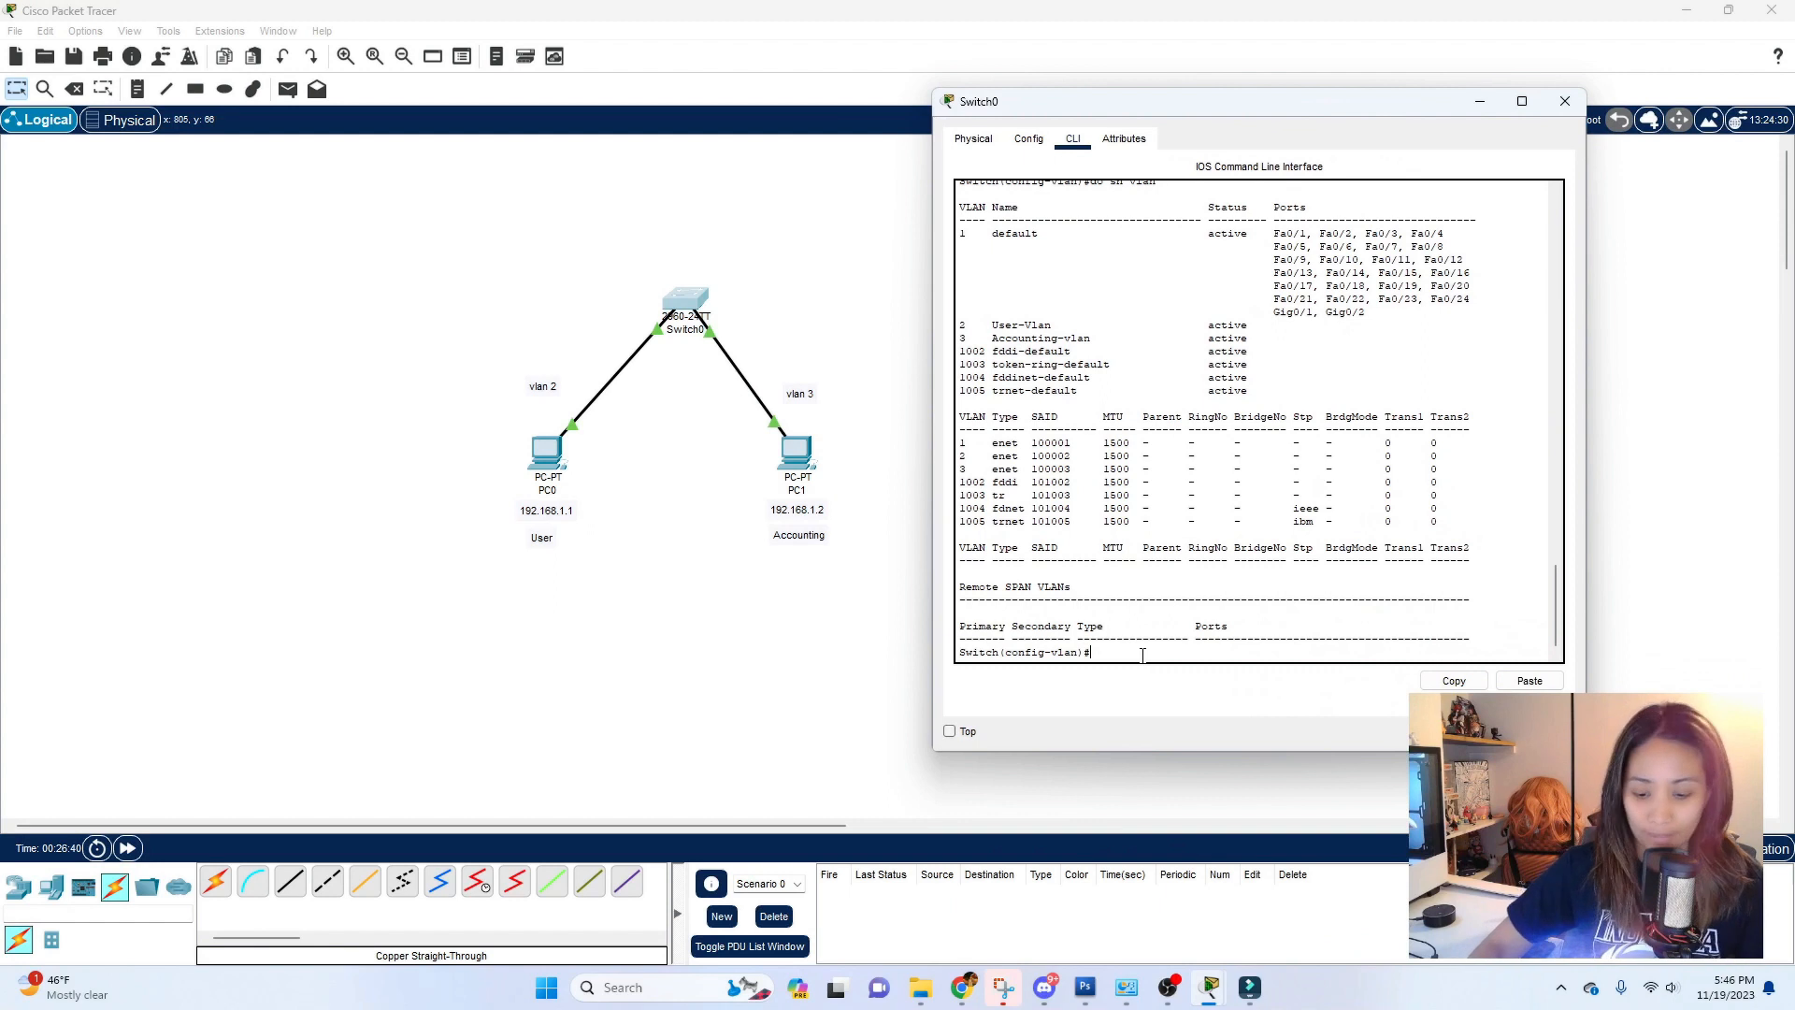
key("Return")
key("Return")
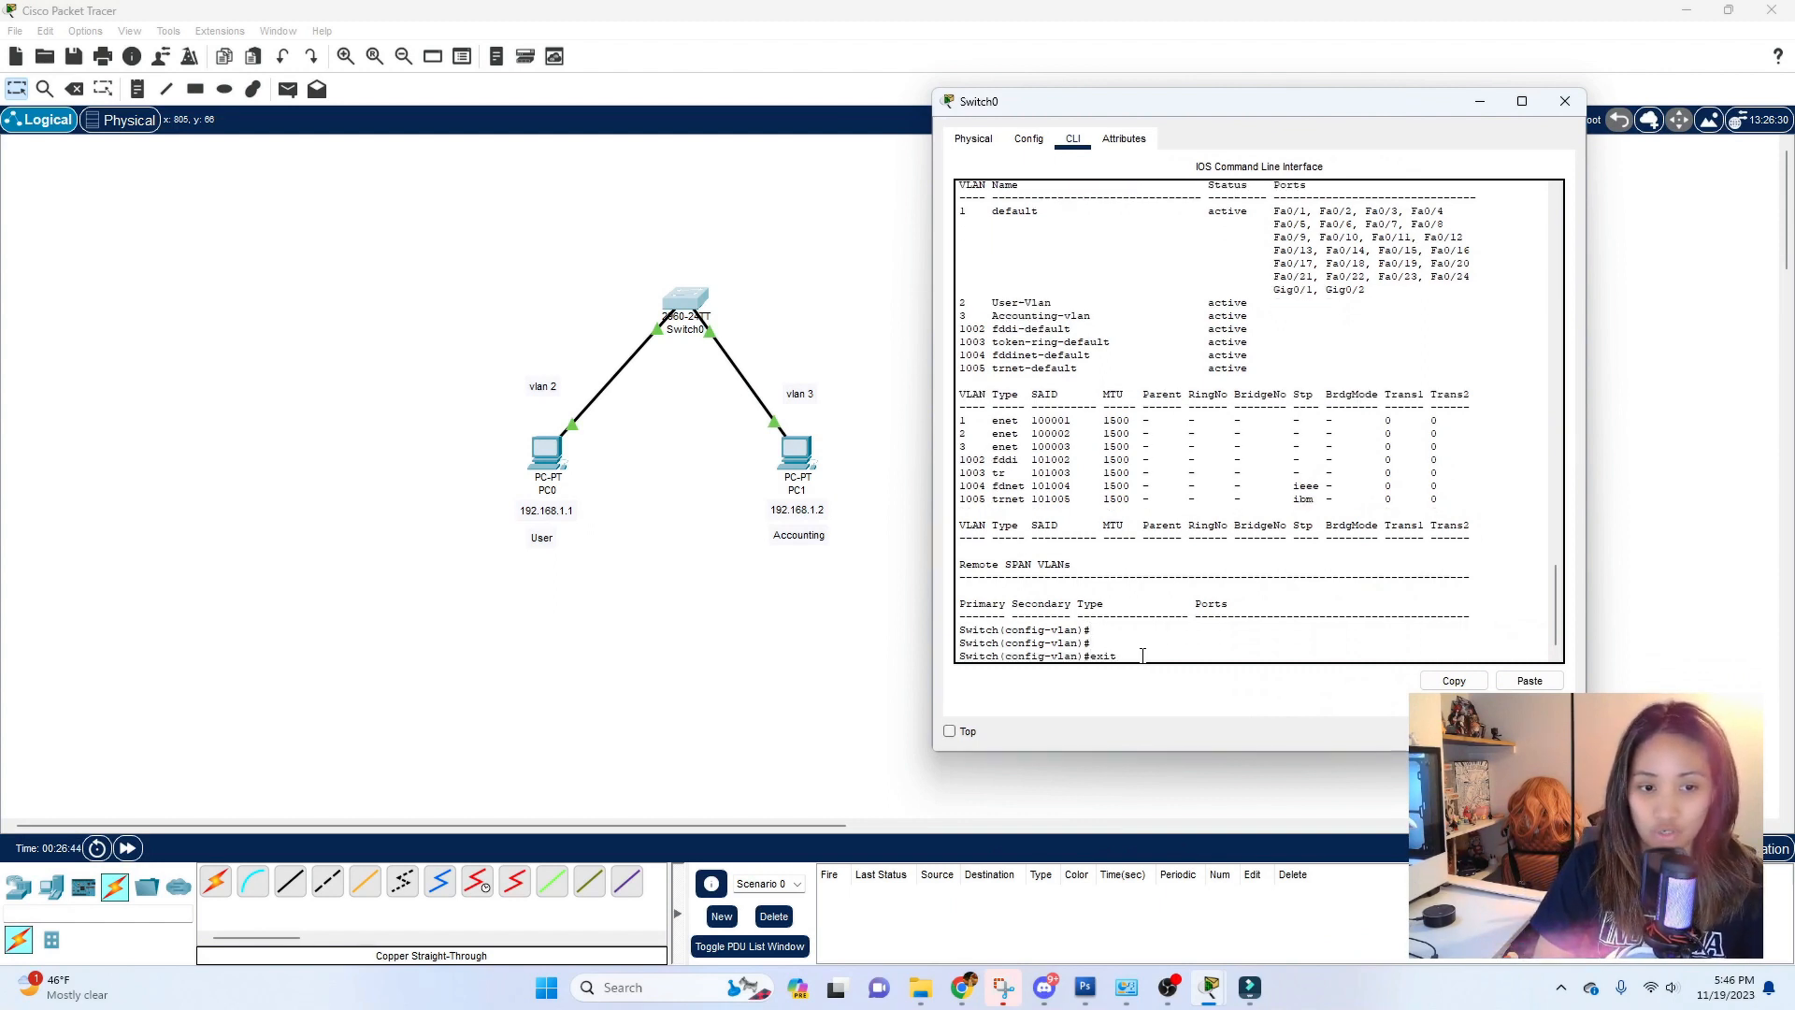
type("exit")
key("Return")
key("Return")
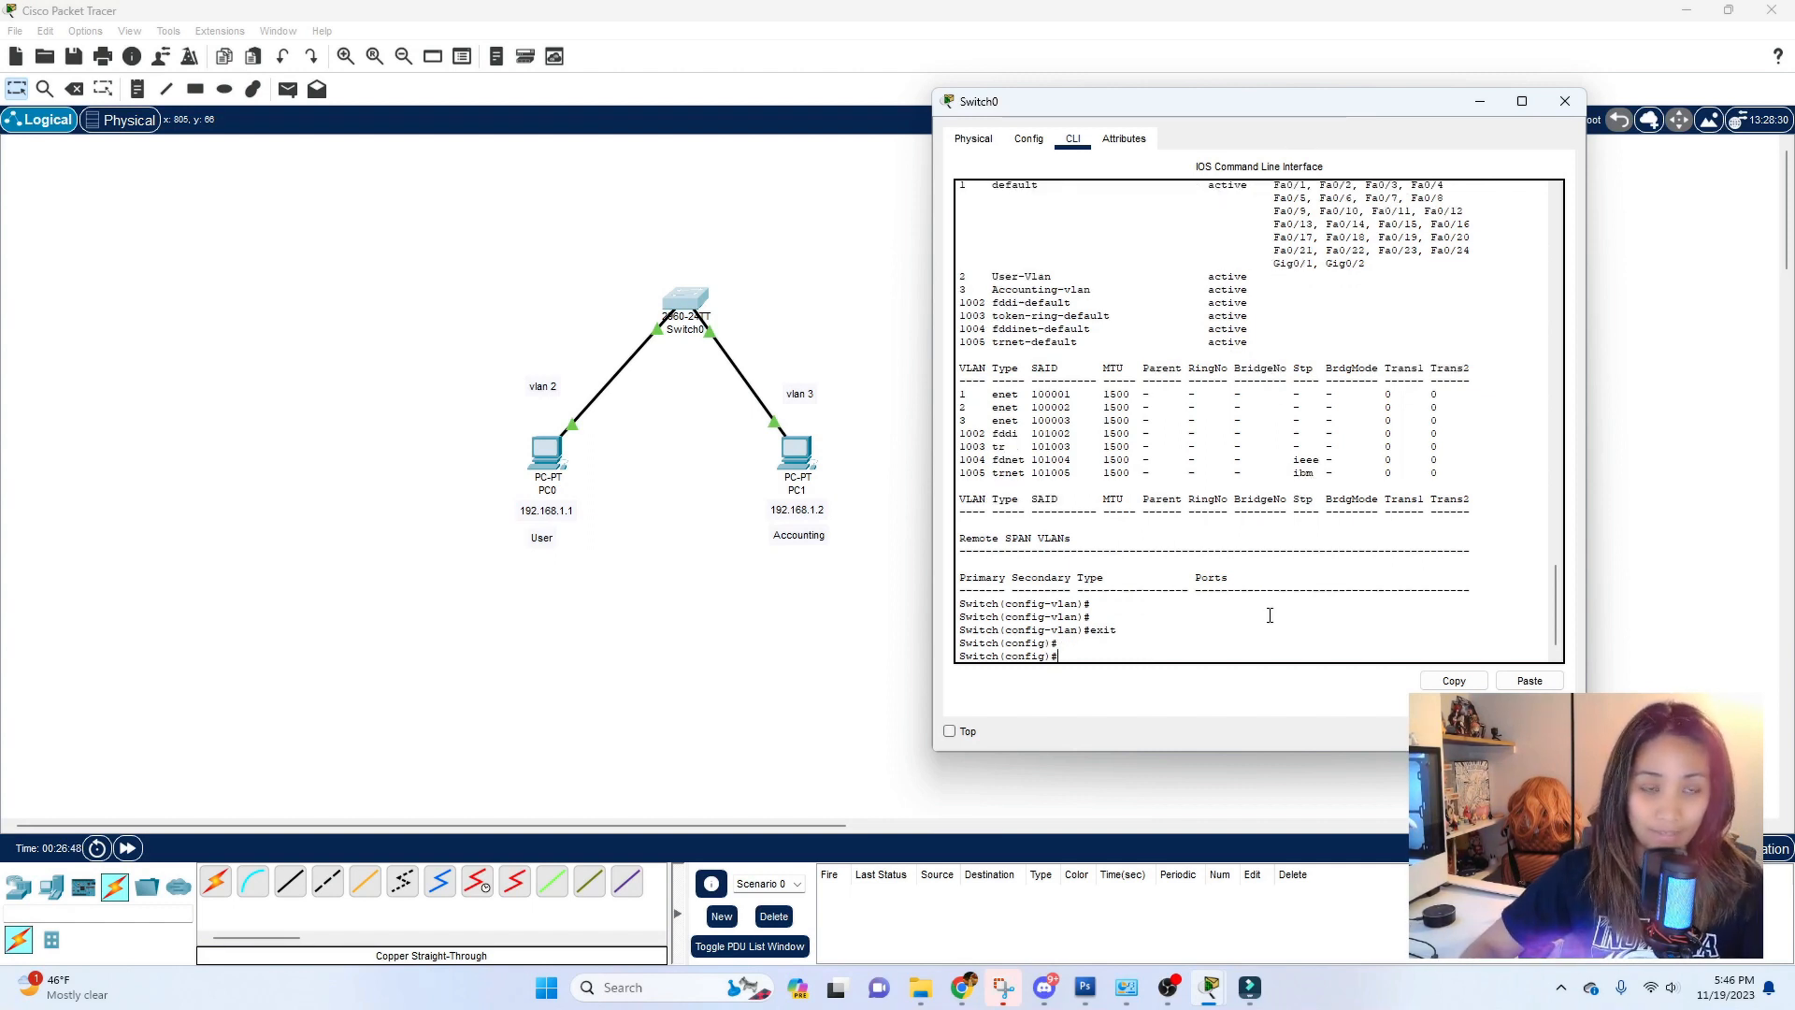
Minimize the Switch0 window and check on the topology which switch port connects to PC0
left_click_drag(1021, 102, 1028, 85)
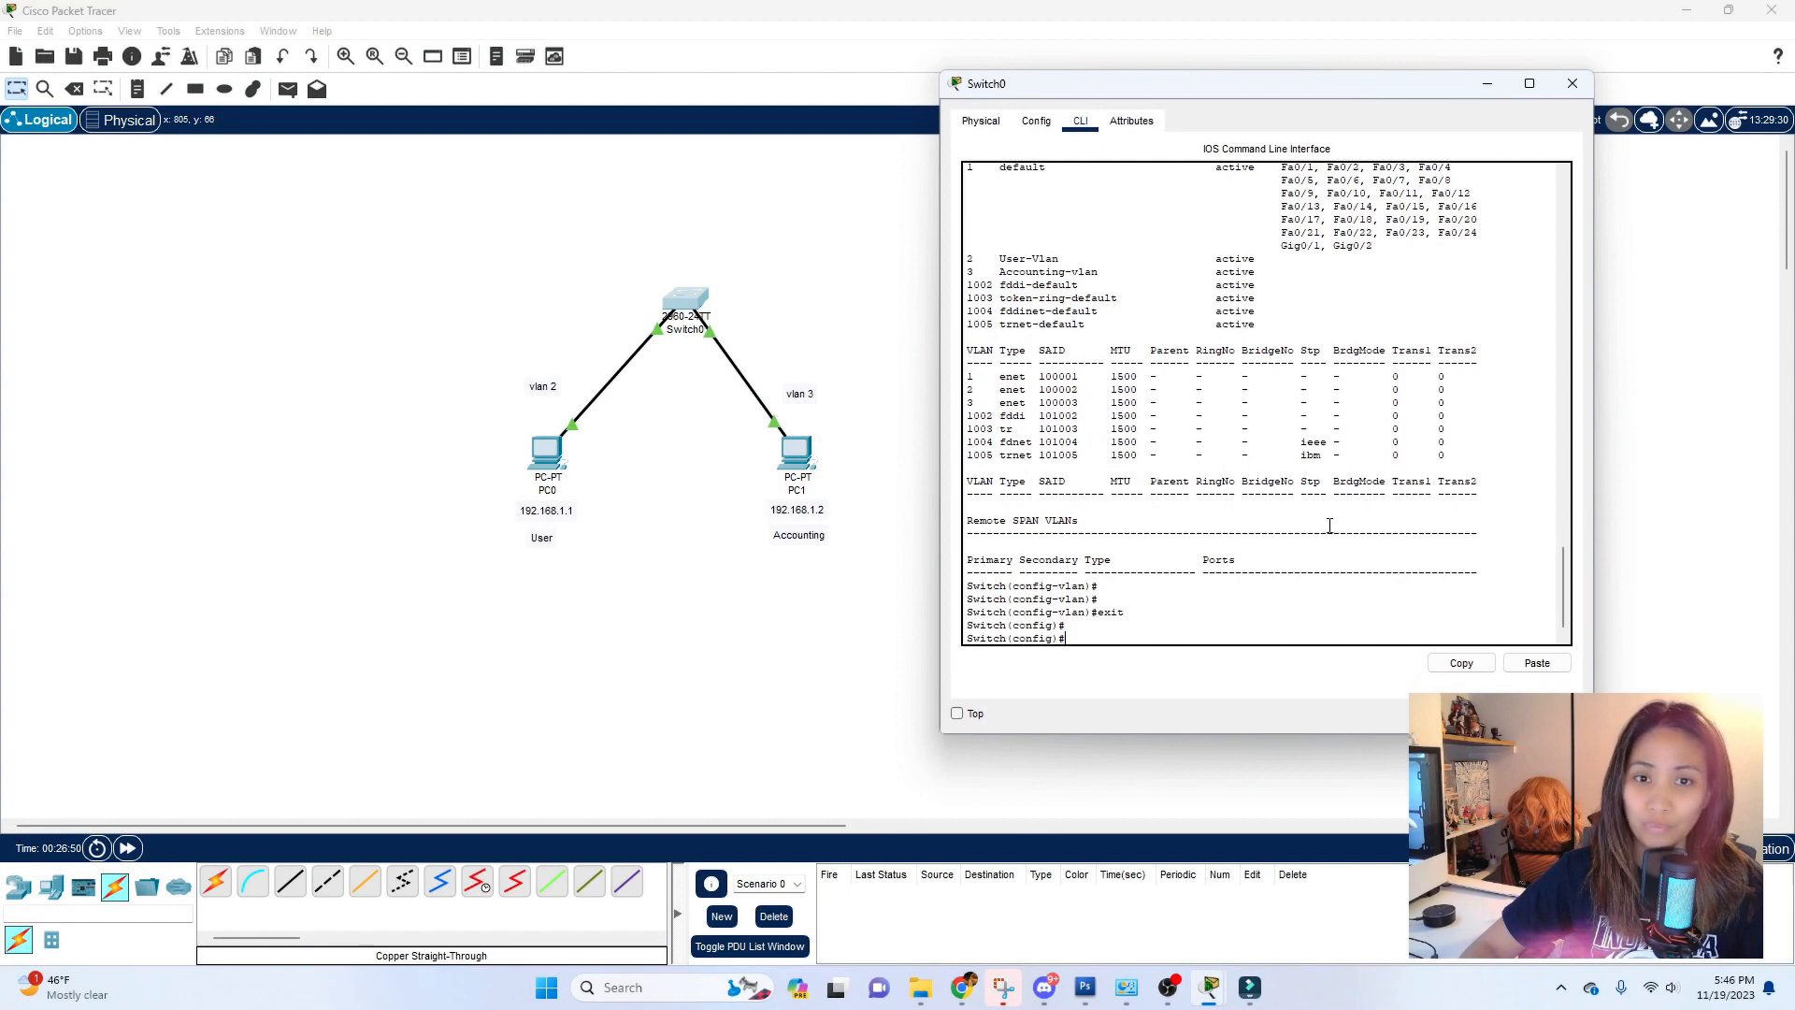
left_click(1486, 87)
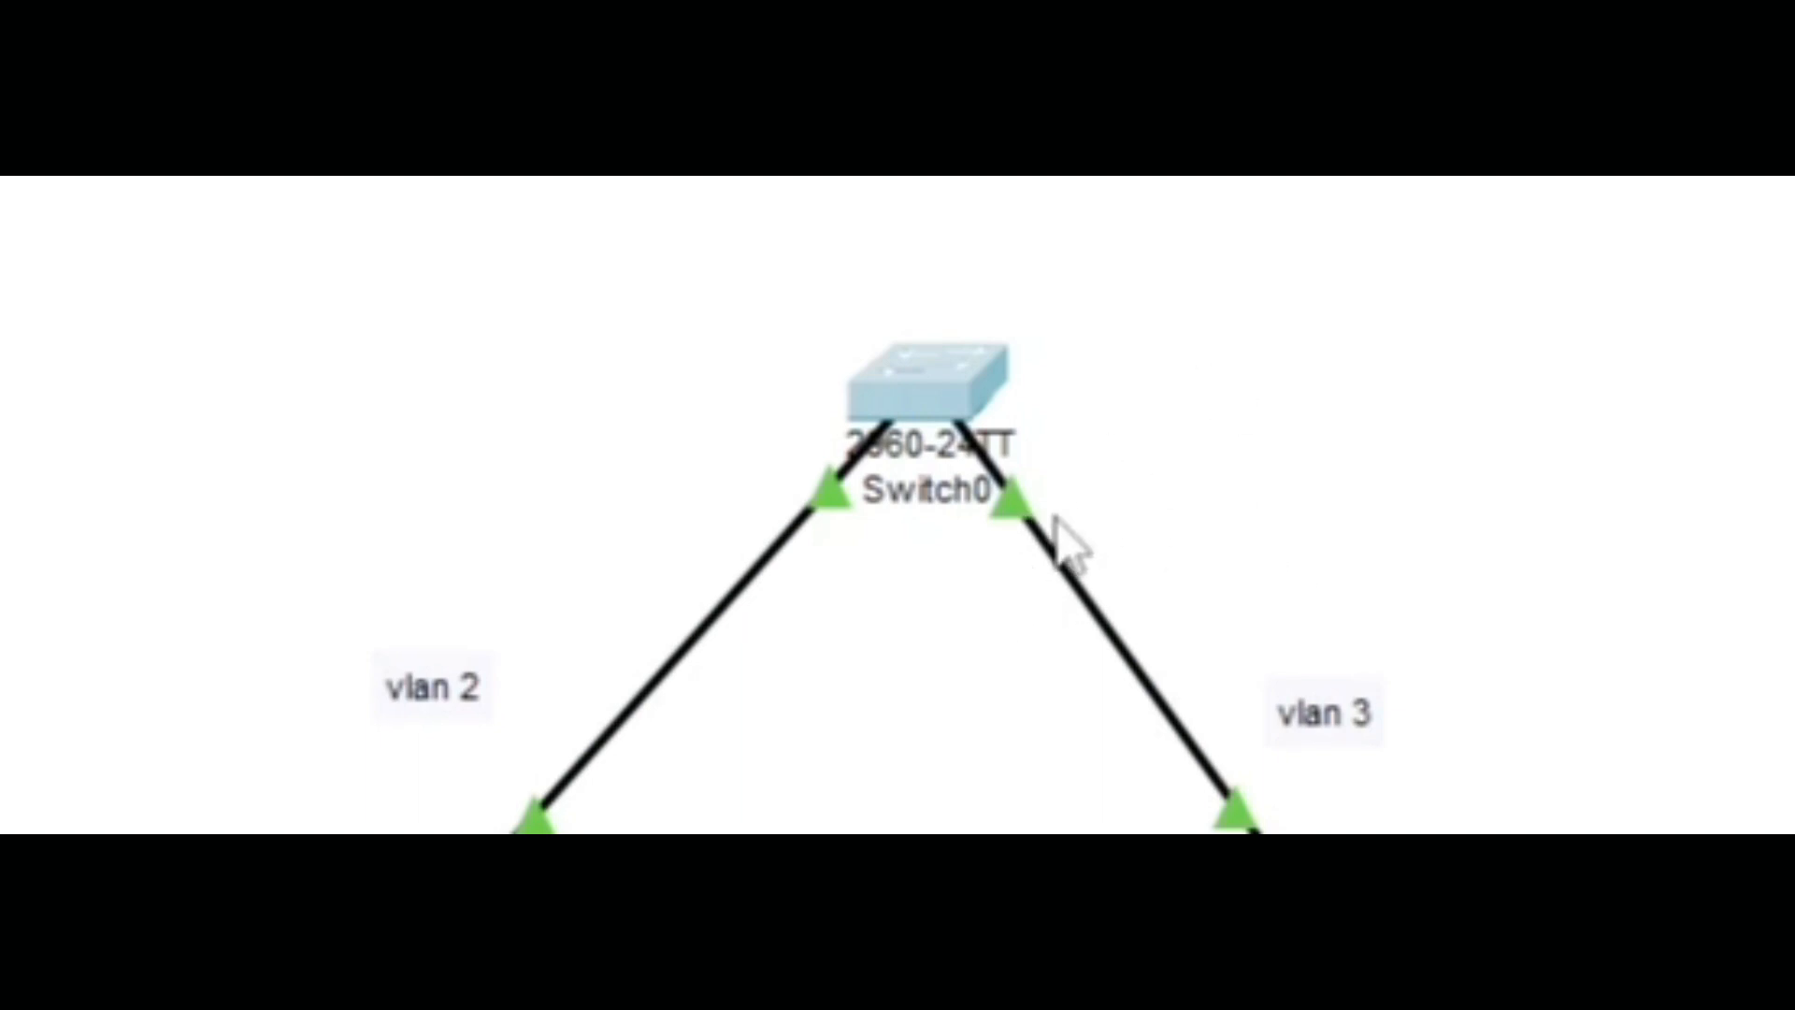
mouse_move(1011, 519)
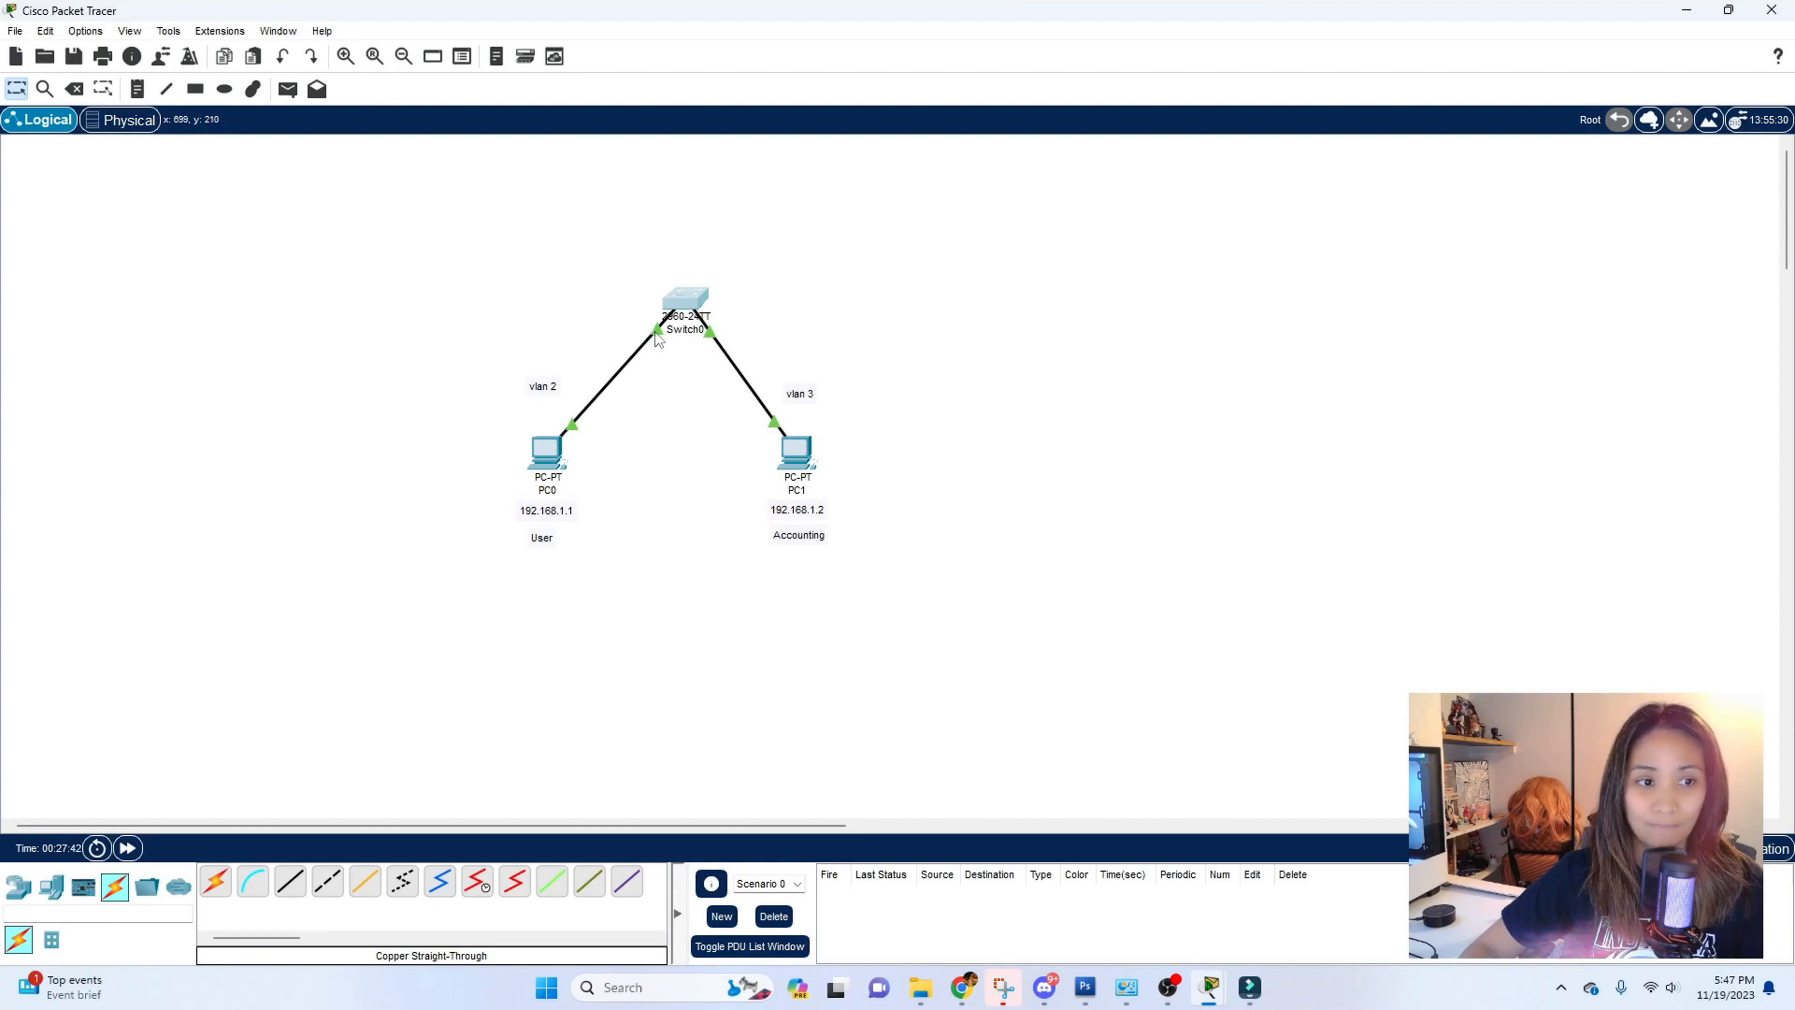
mouse_move(657, 339)
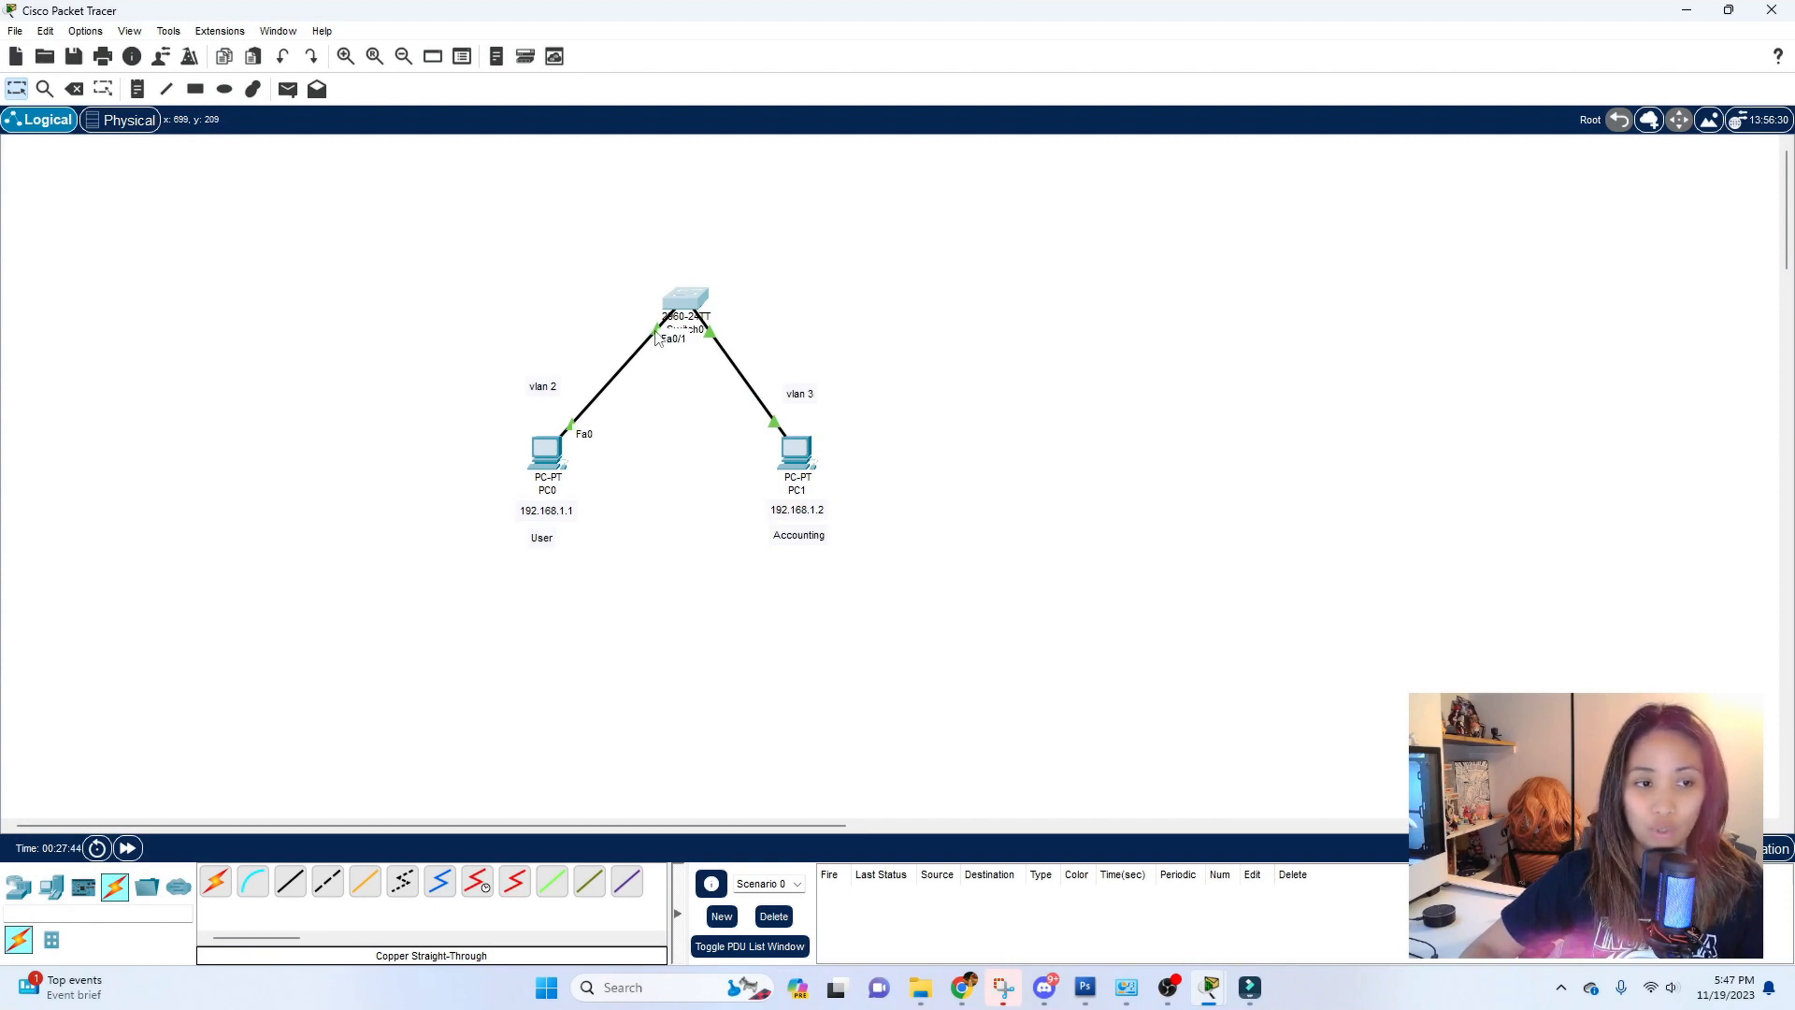
Return to Switch0's command line and enter interface configuration mode for PC0's port with "int fa0/1"
left_click(687, 300)
left_click_drag(1118, 83, 1144, 57)
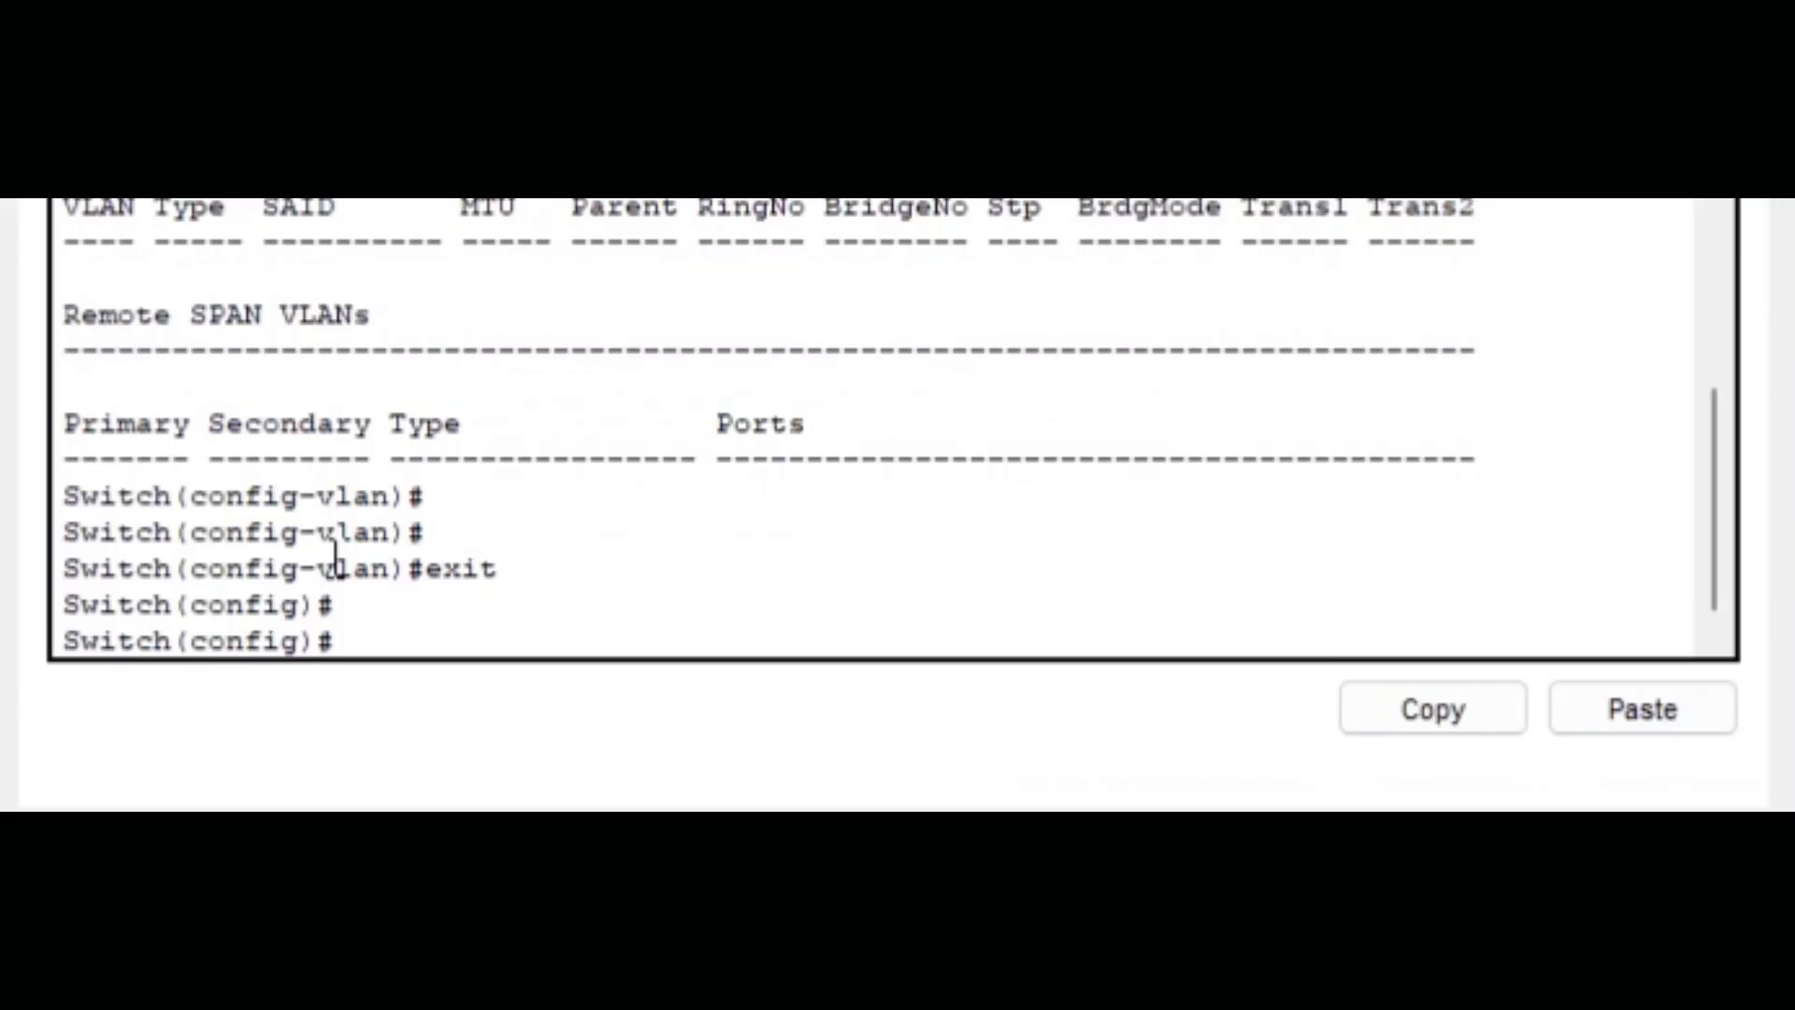
key("Return")
key("Return")
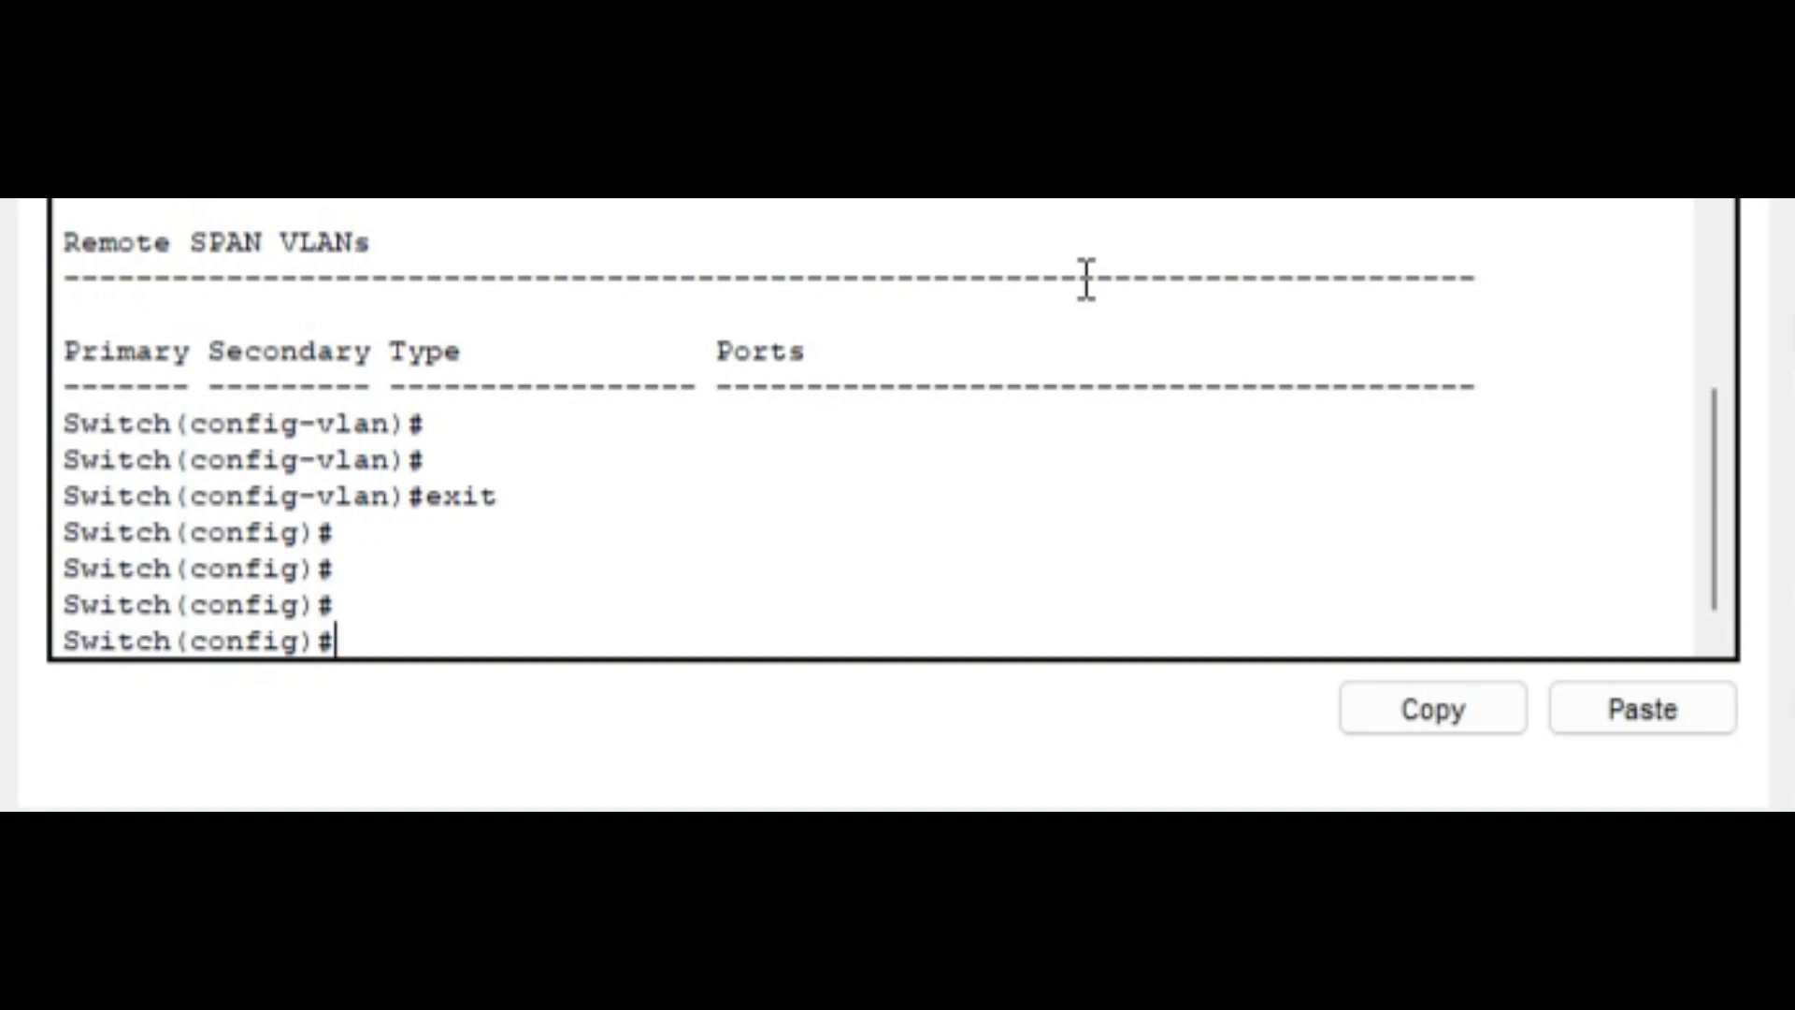
type("int")
type("fa0")
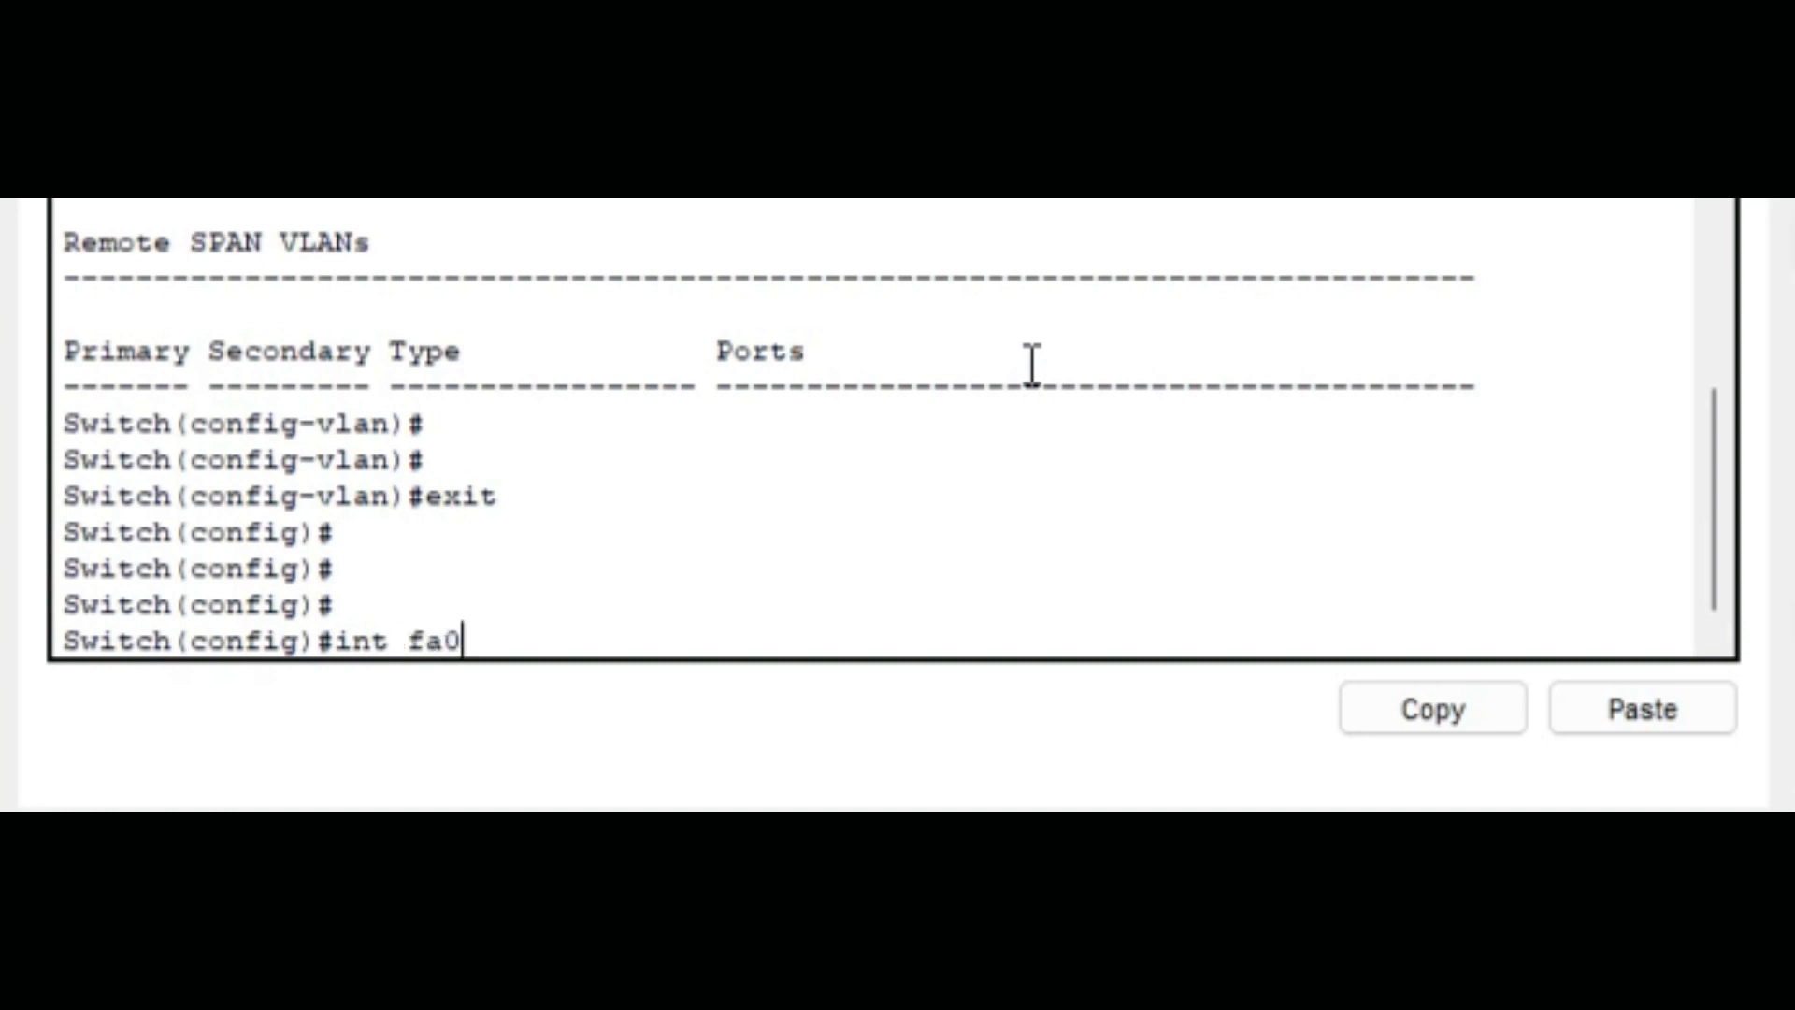
type("/1")
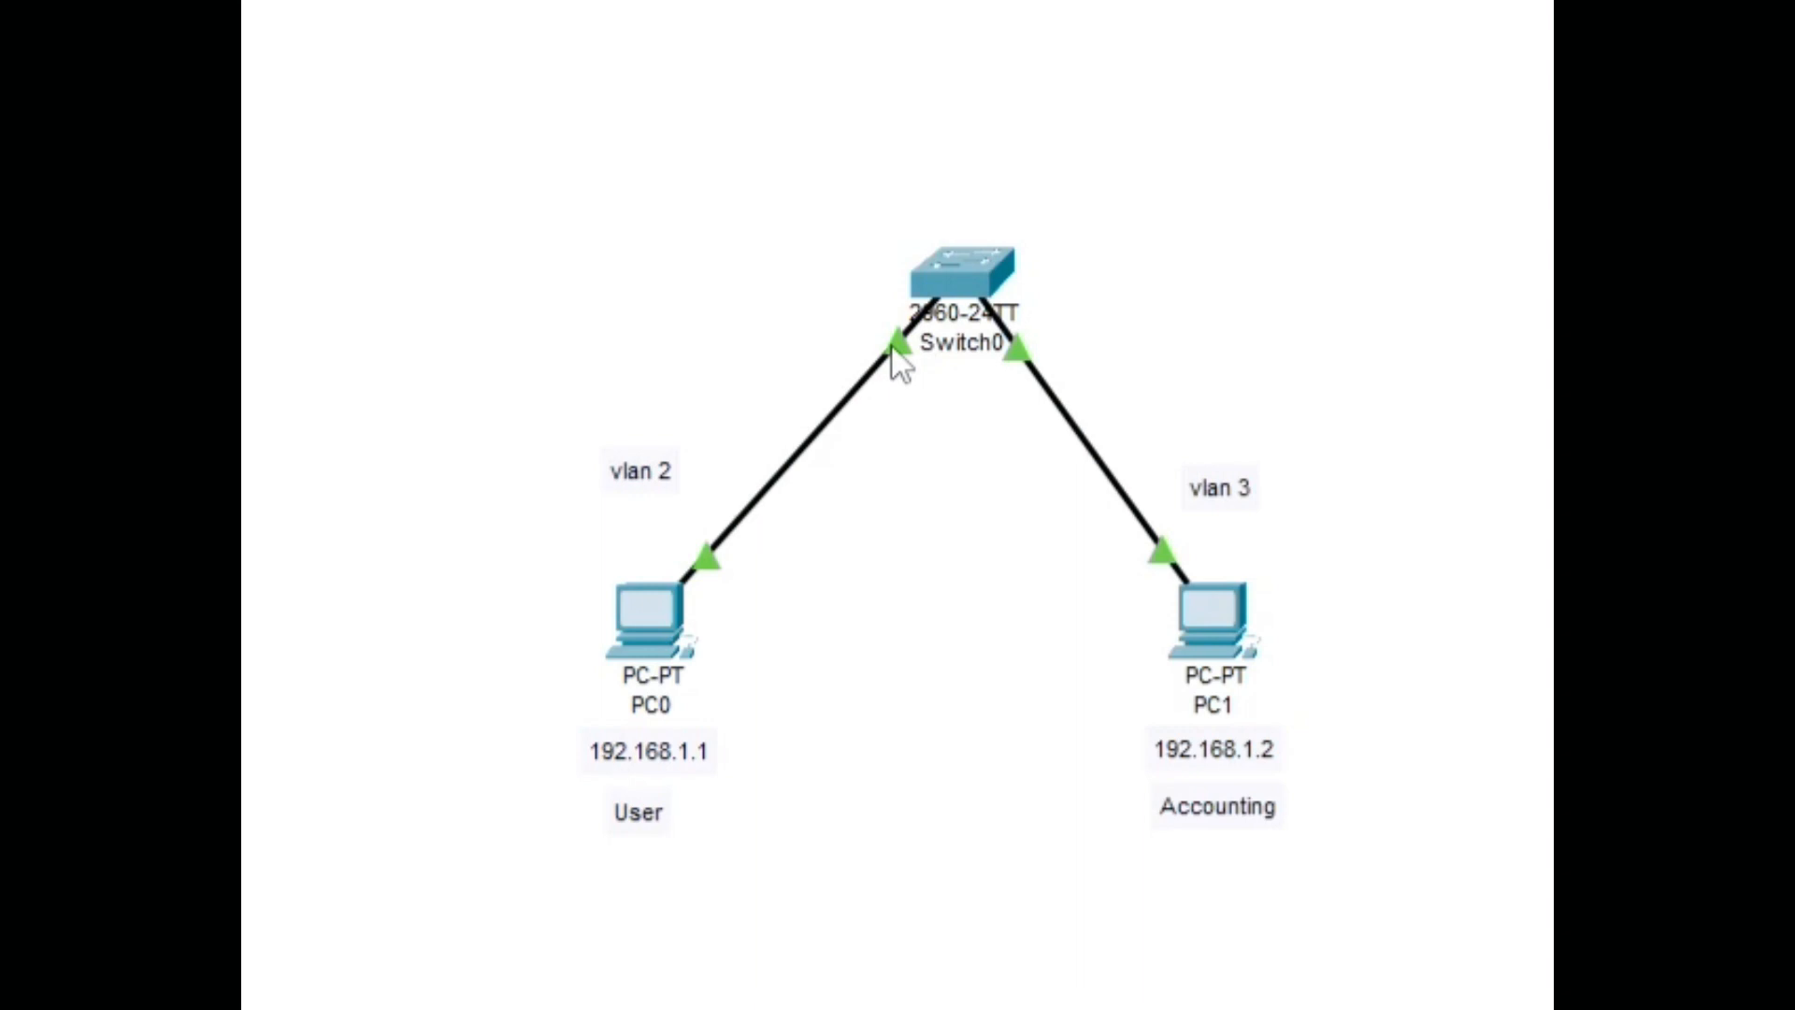
mouse_move(892, 351)
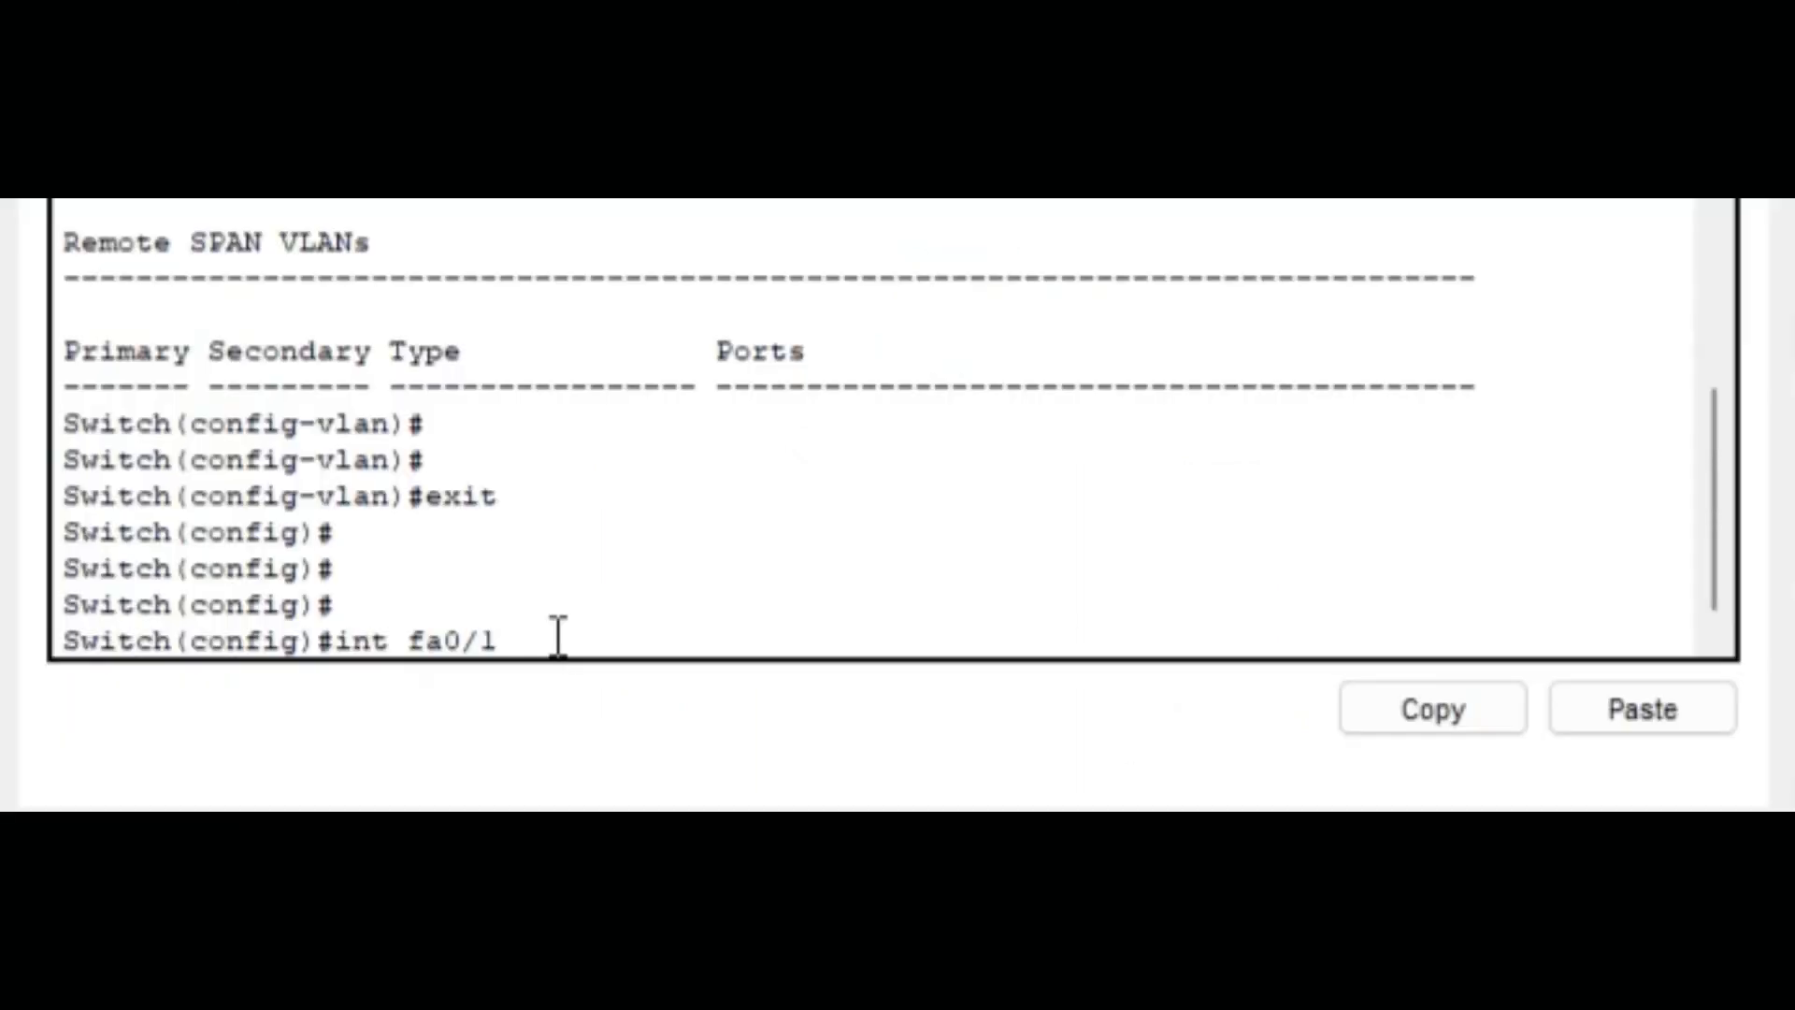
key("Return")
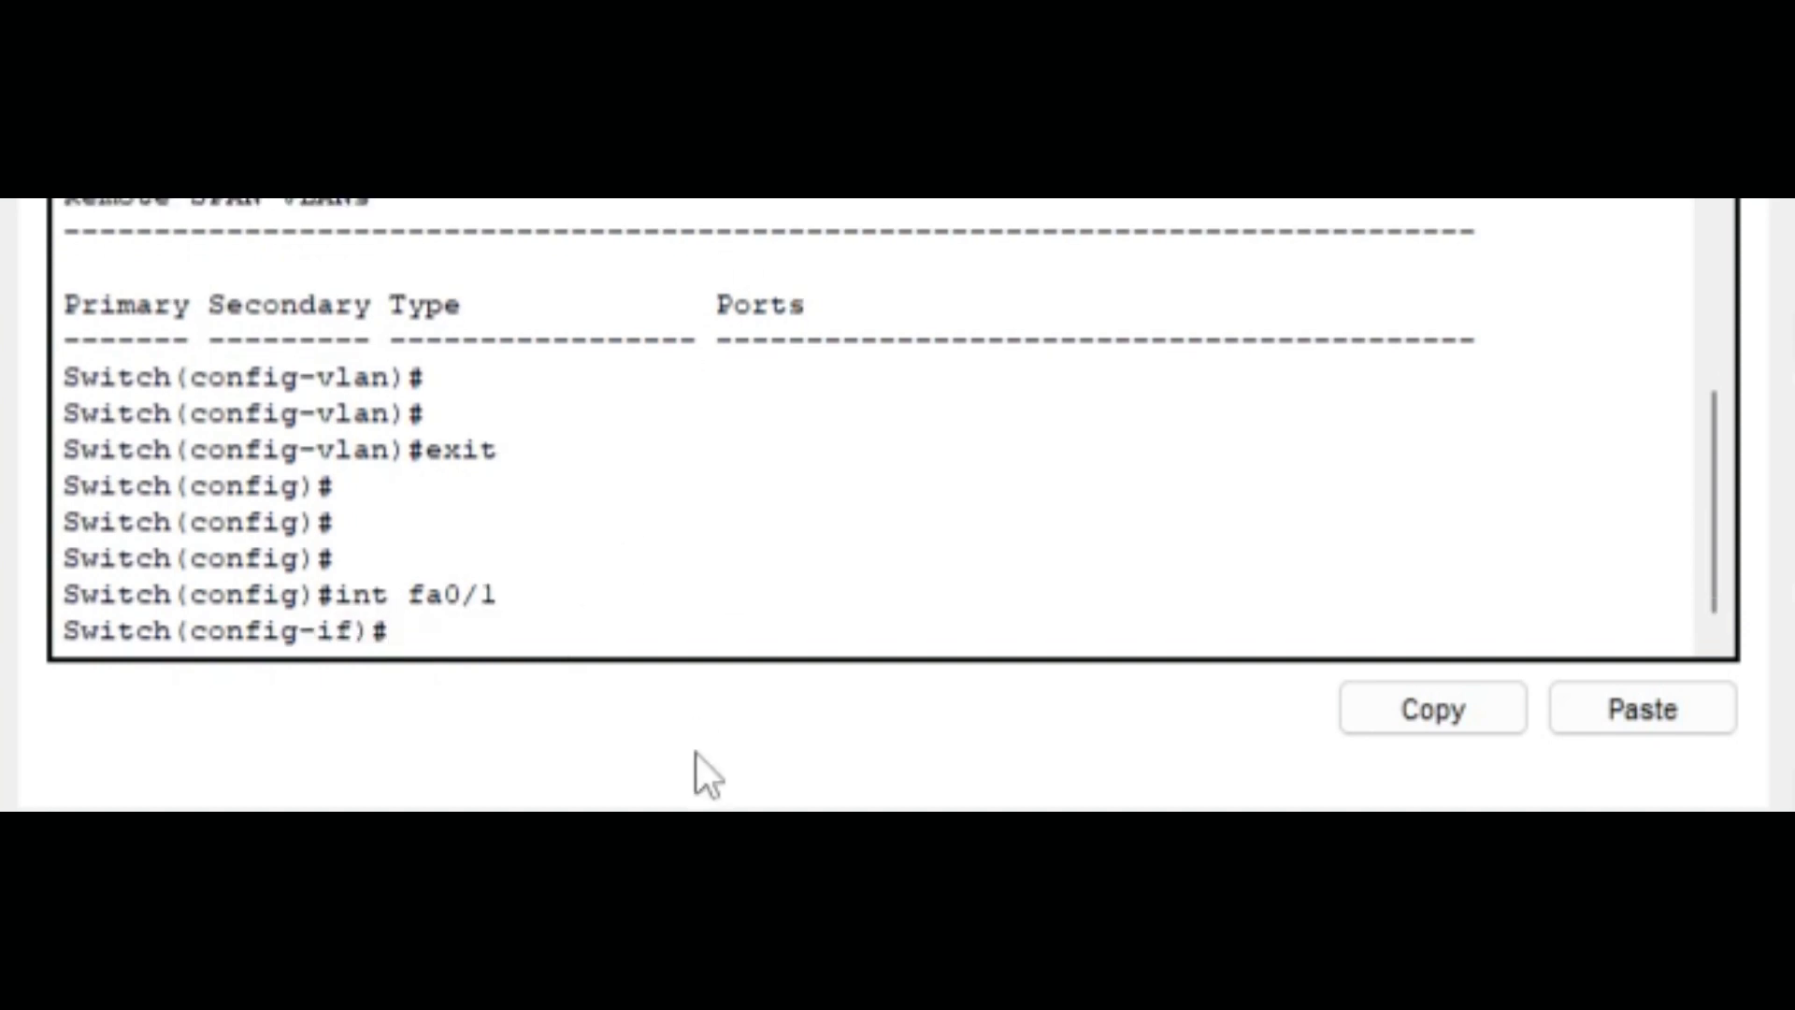
key("Return")
key("Return")
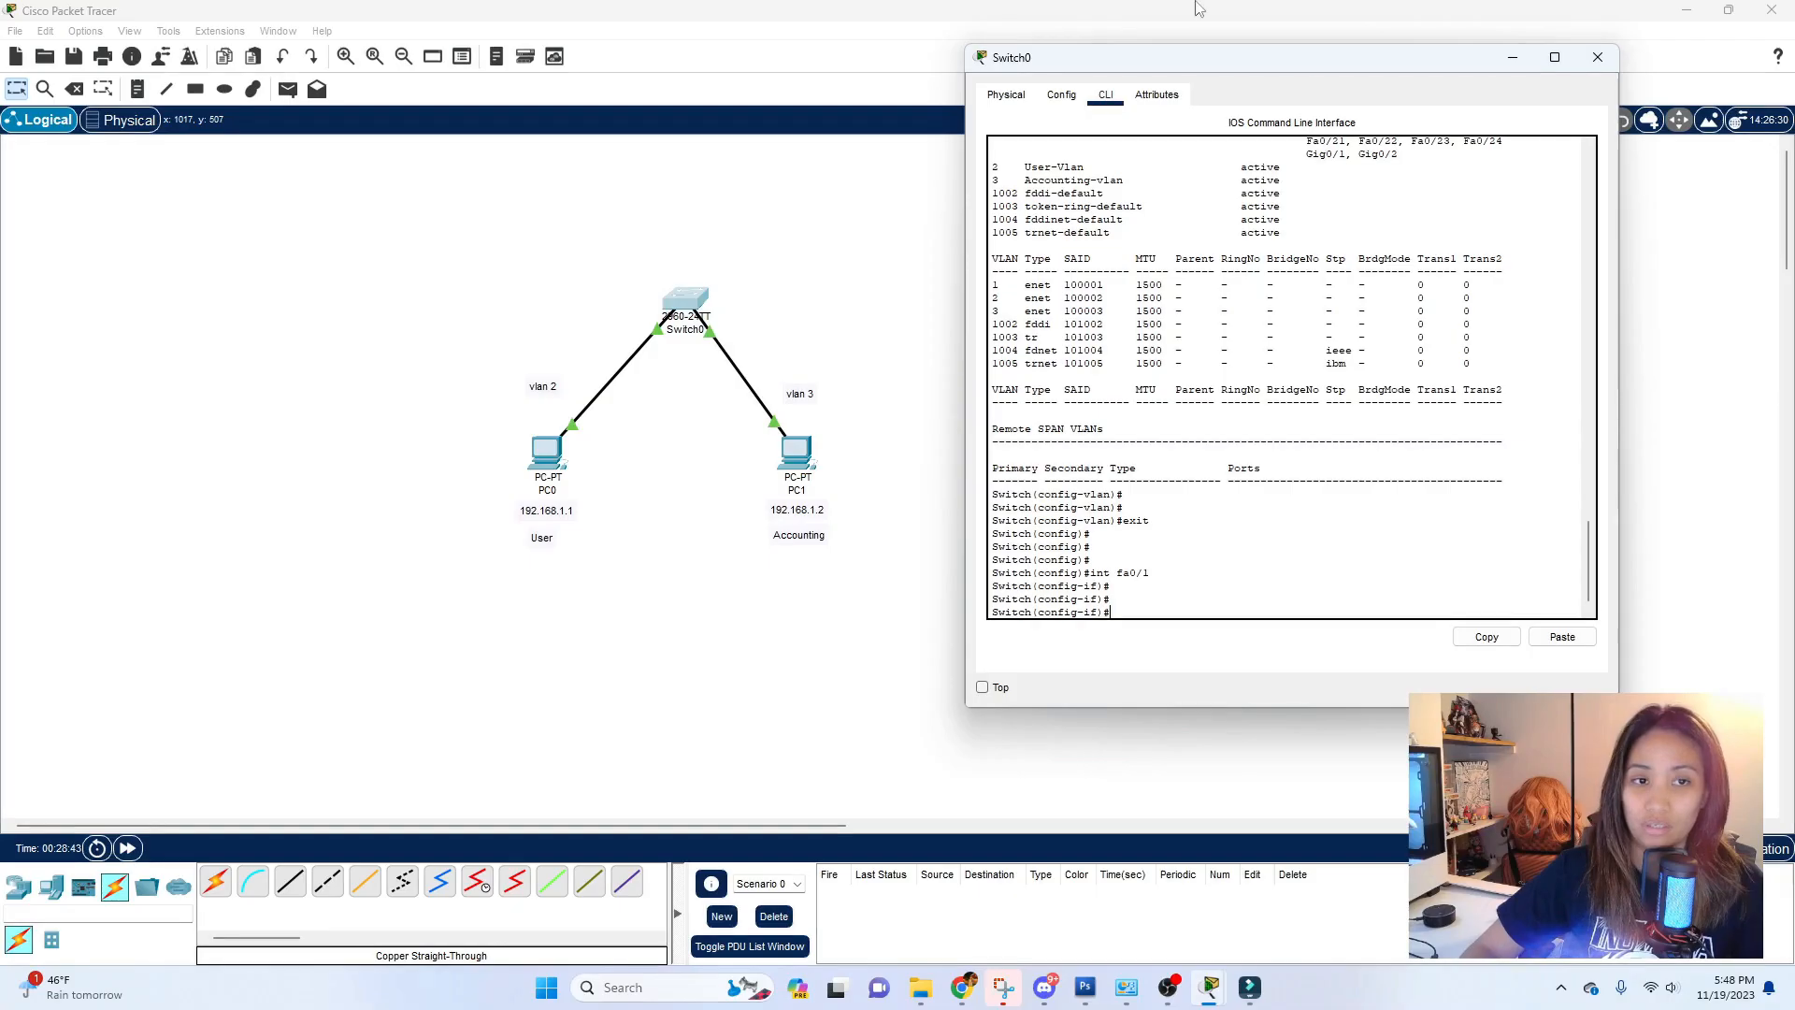
left_click_drag(1099, 66, 1069, 97)
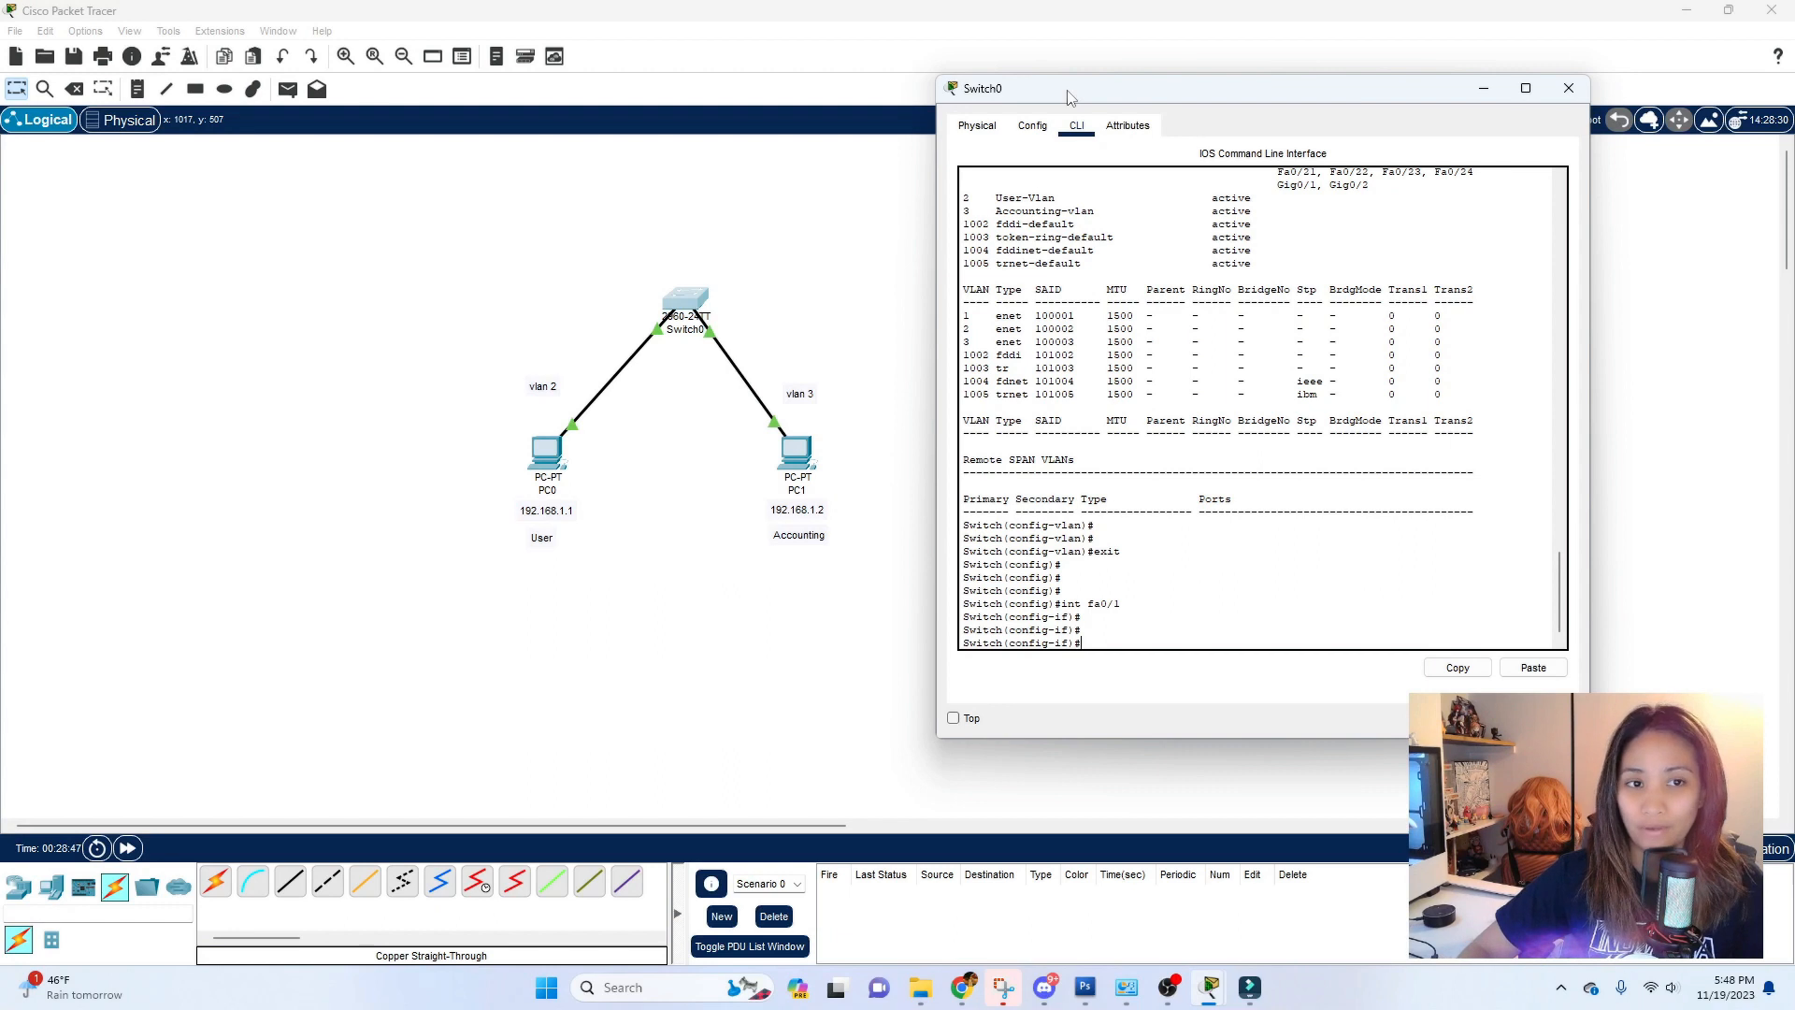
left_click_drag(1166, 95, 1203, 91)
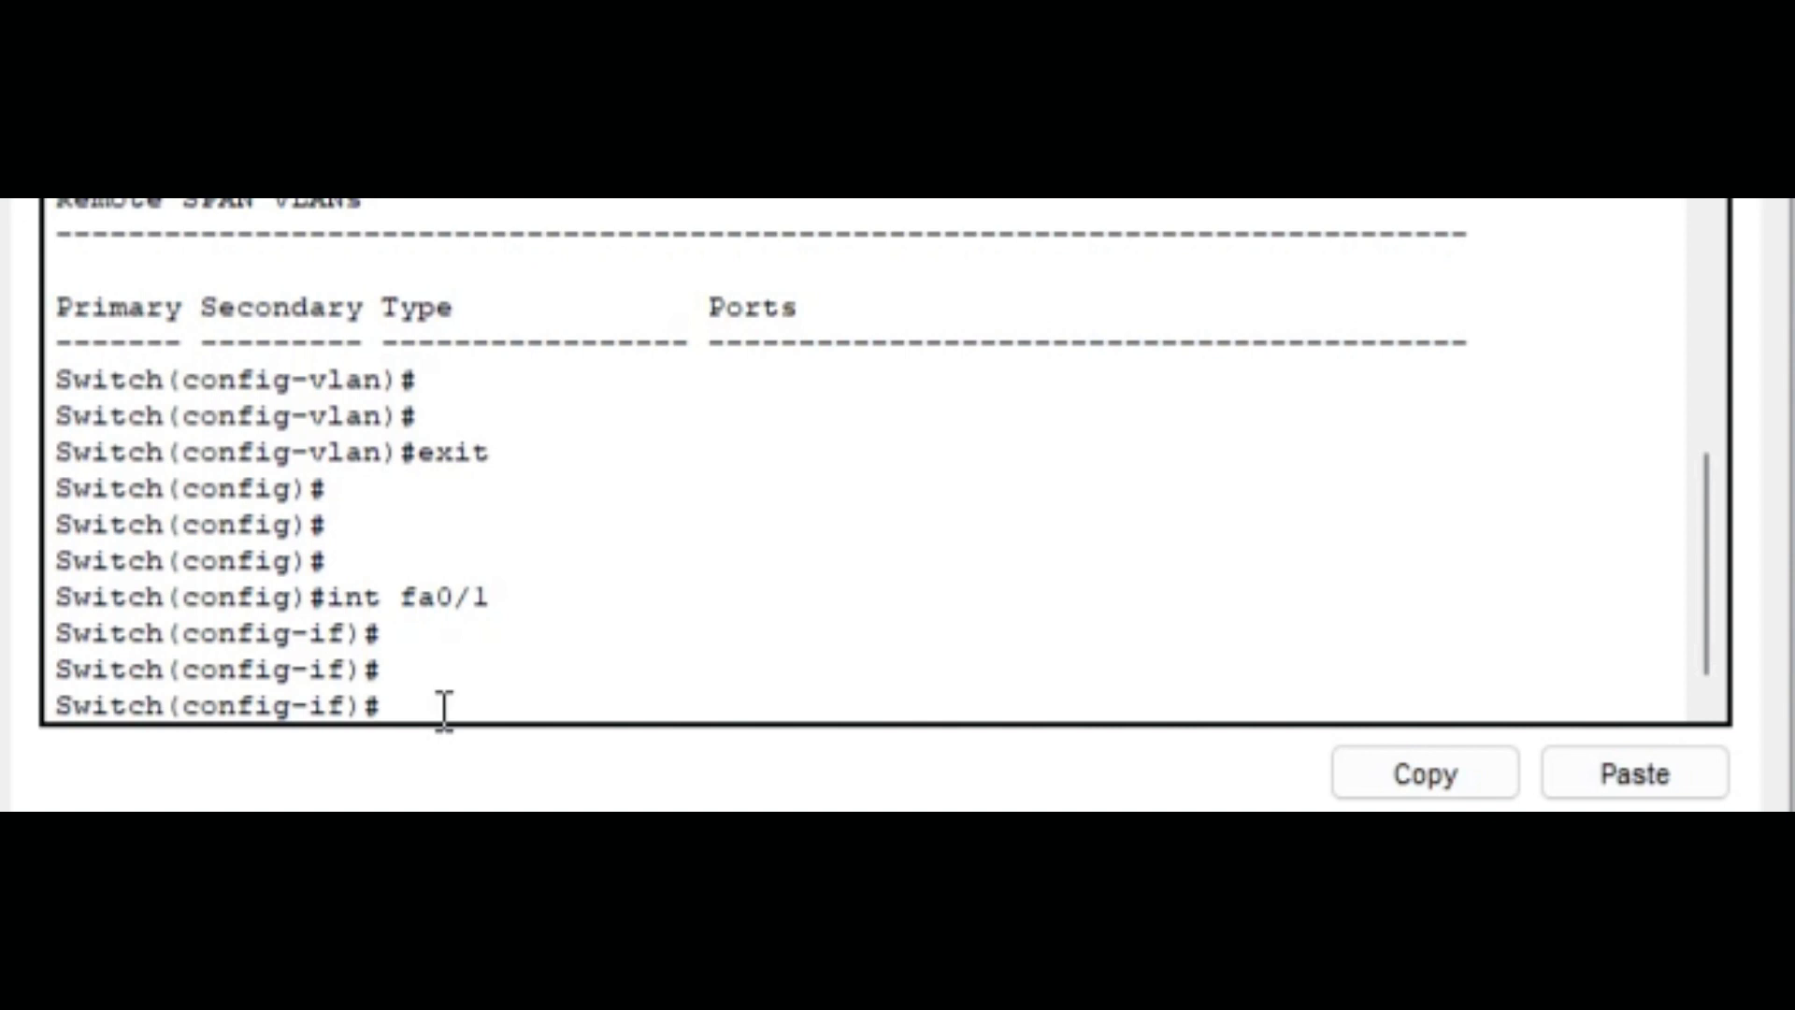
Set interface fa0/1 to access mode with "switchport mode access"
type("switch")
key("Tab")
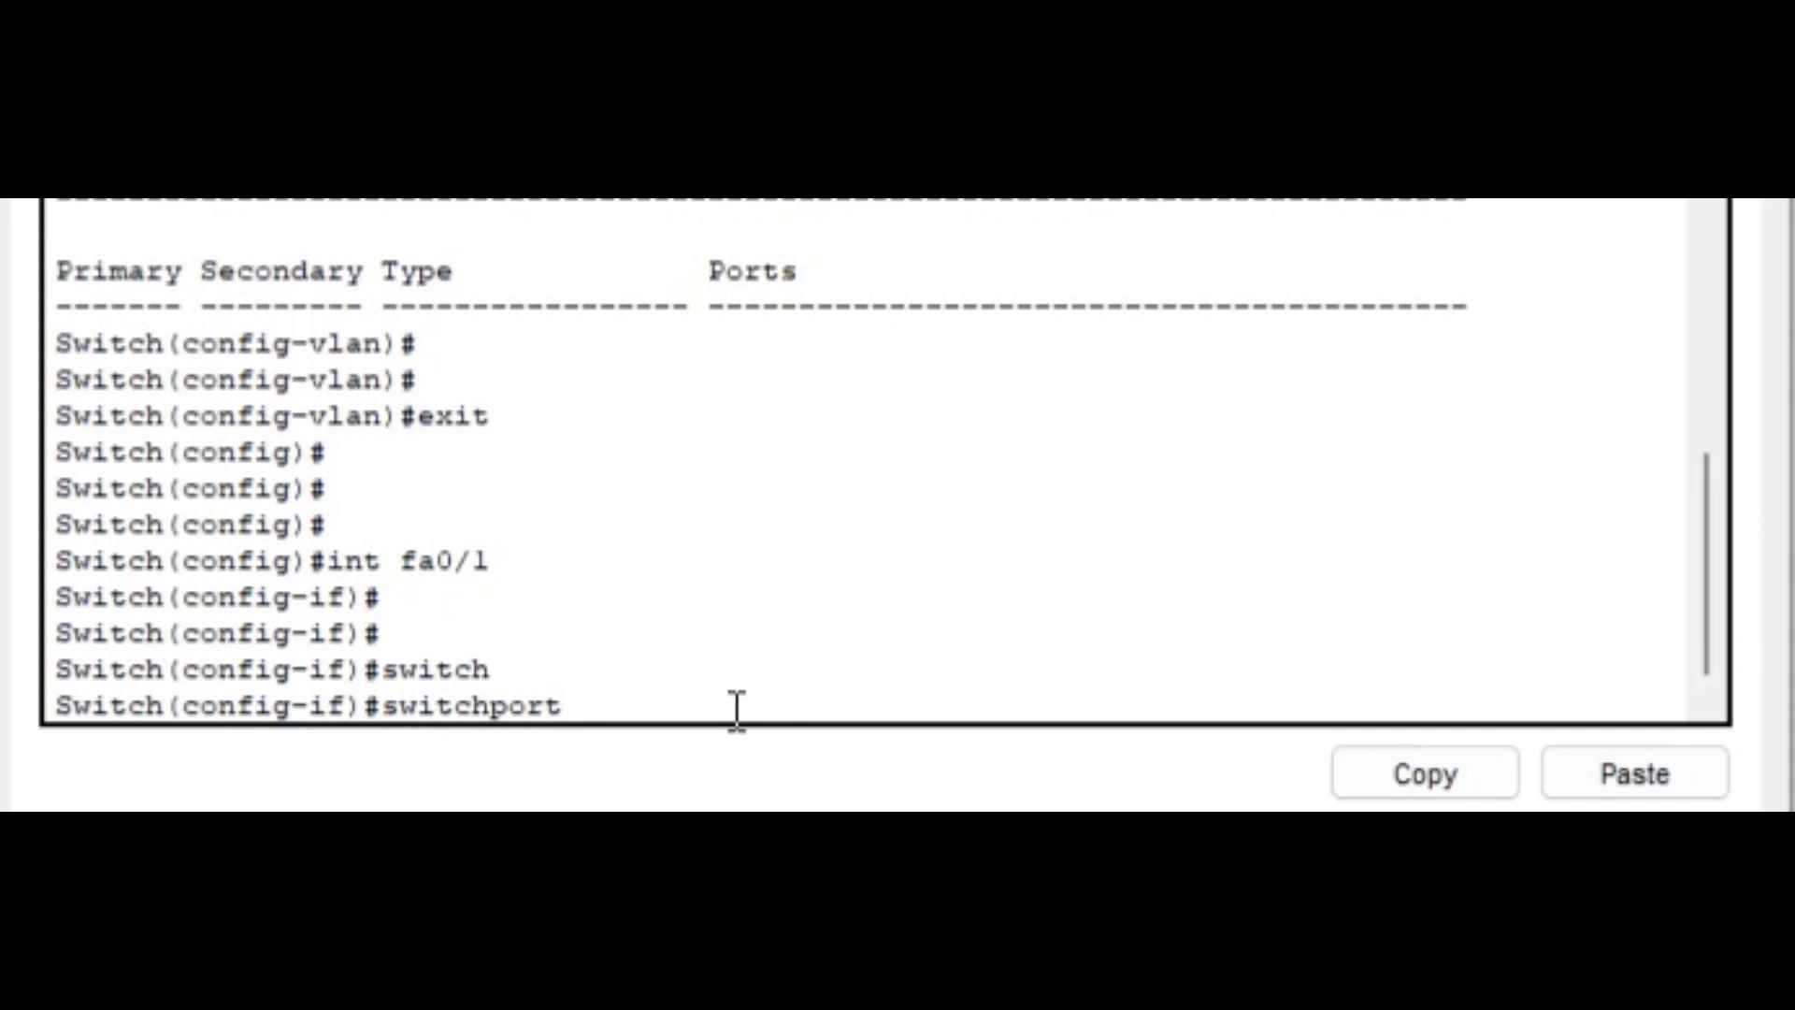
type("mode accedsds")
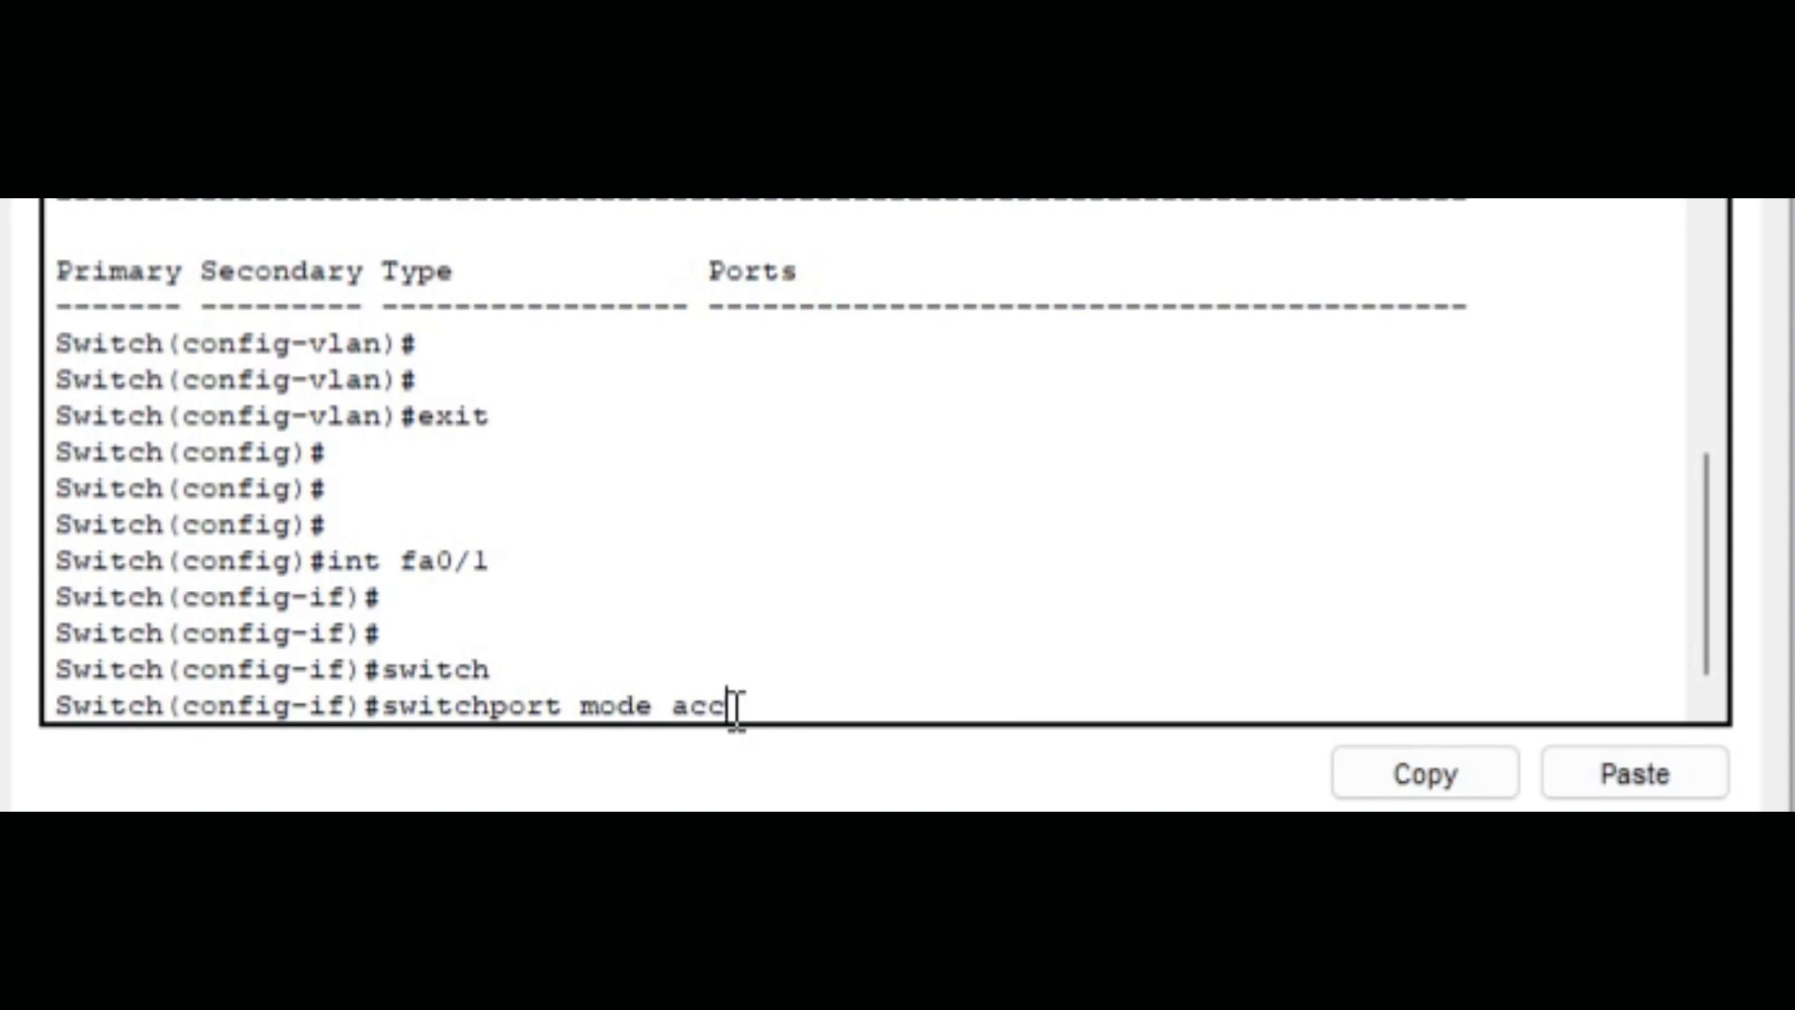
key("BackSpace")
key("BackSpace")
key("BackSpace")
key("BackSpace")
type("ss")
key("Return")
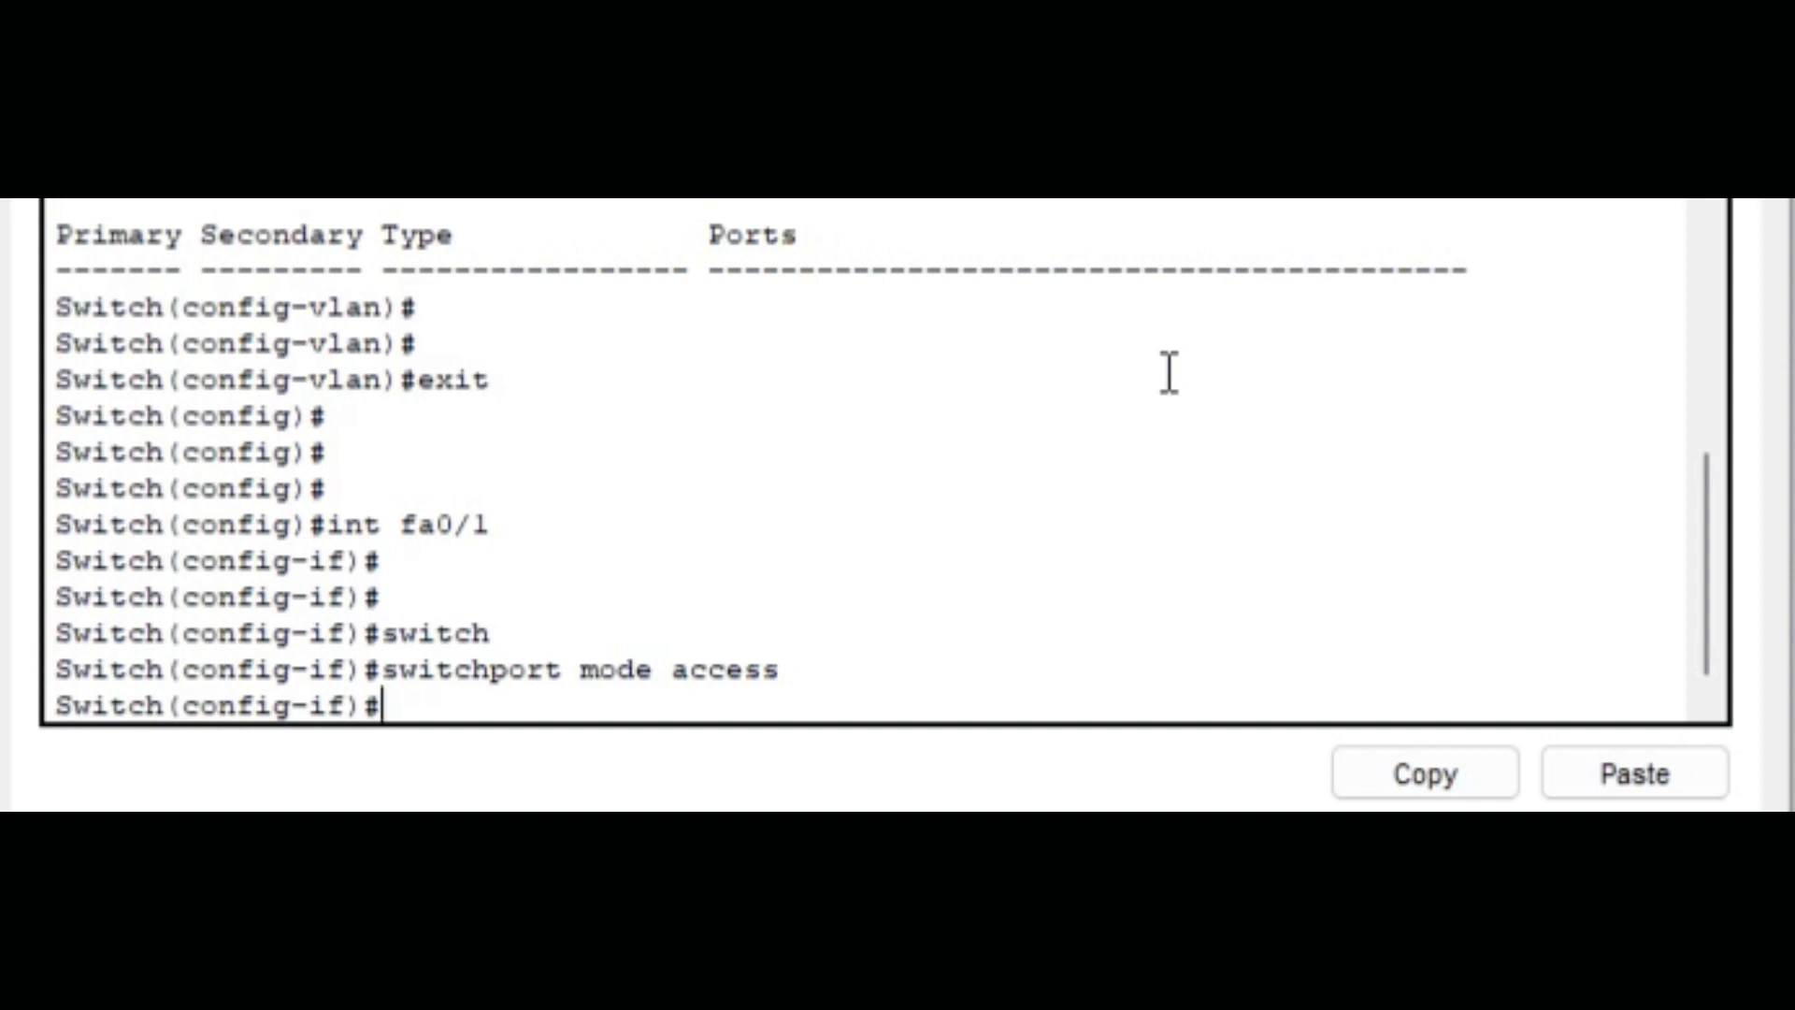
List the available port modes with "switchport mode ?" and clear the unfinished command from the prompt
key("Up")
key("BackSpace")
key("BackSpace")
key("BackSpace")
key("BackSpace")
key("BackSpace")
key("BackSpace")
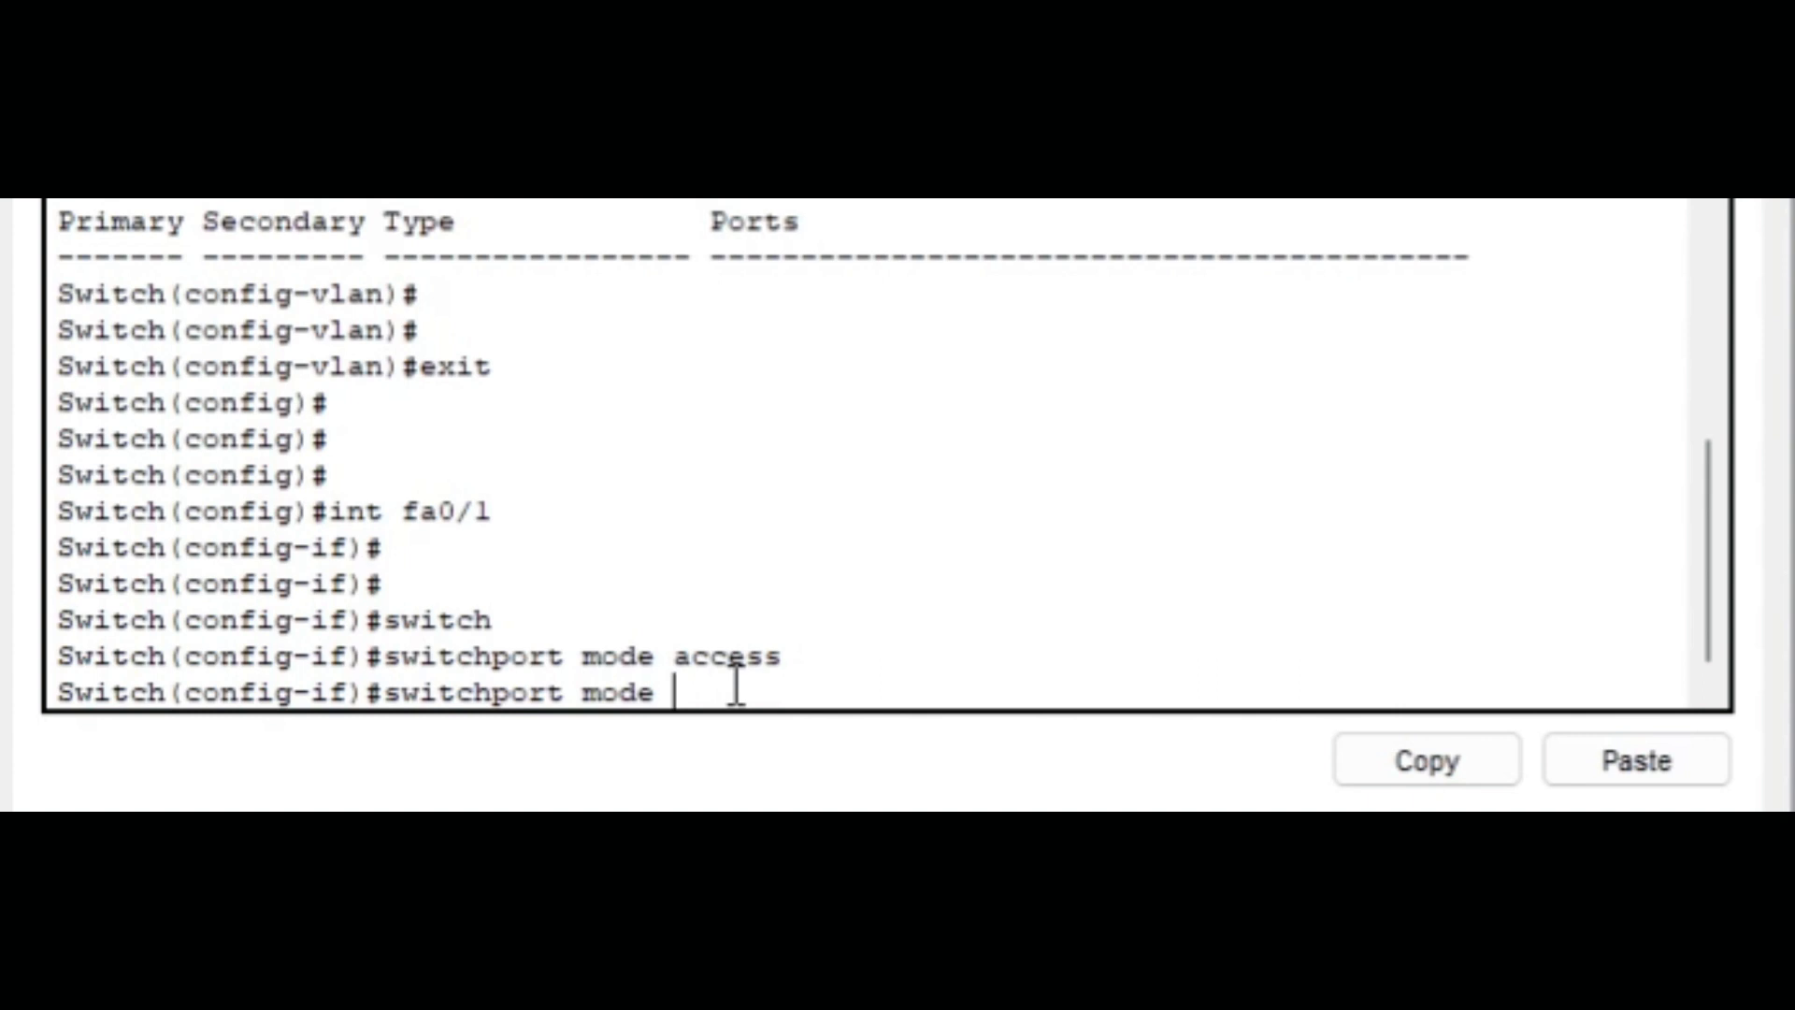
type("?")
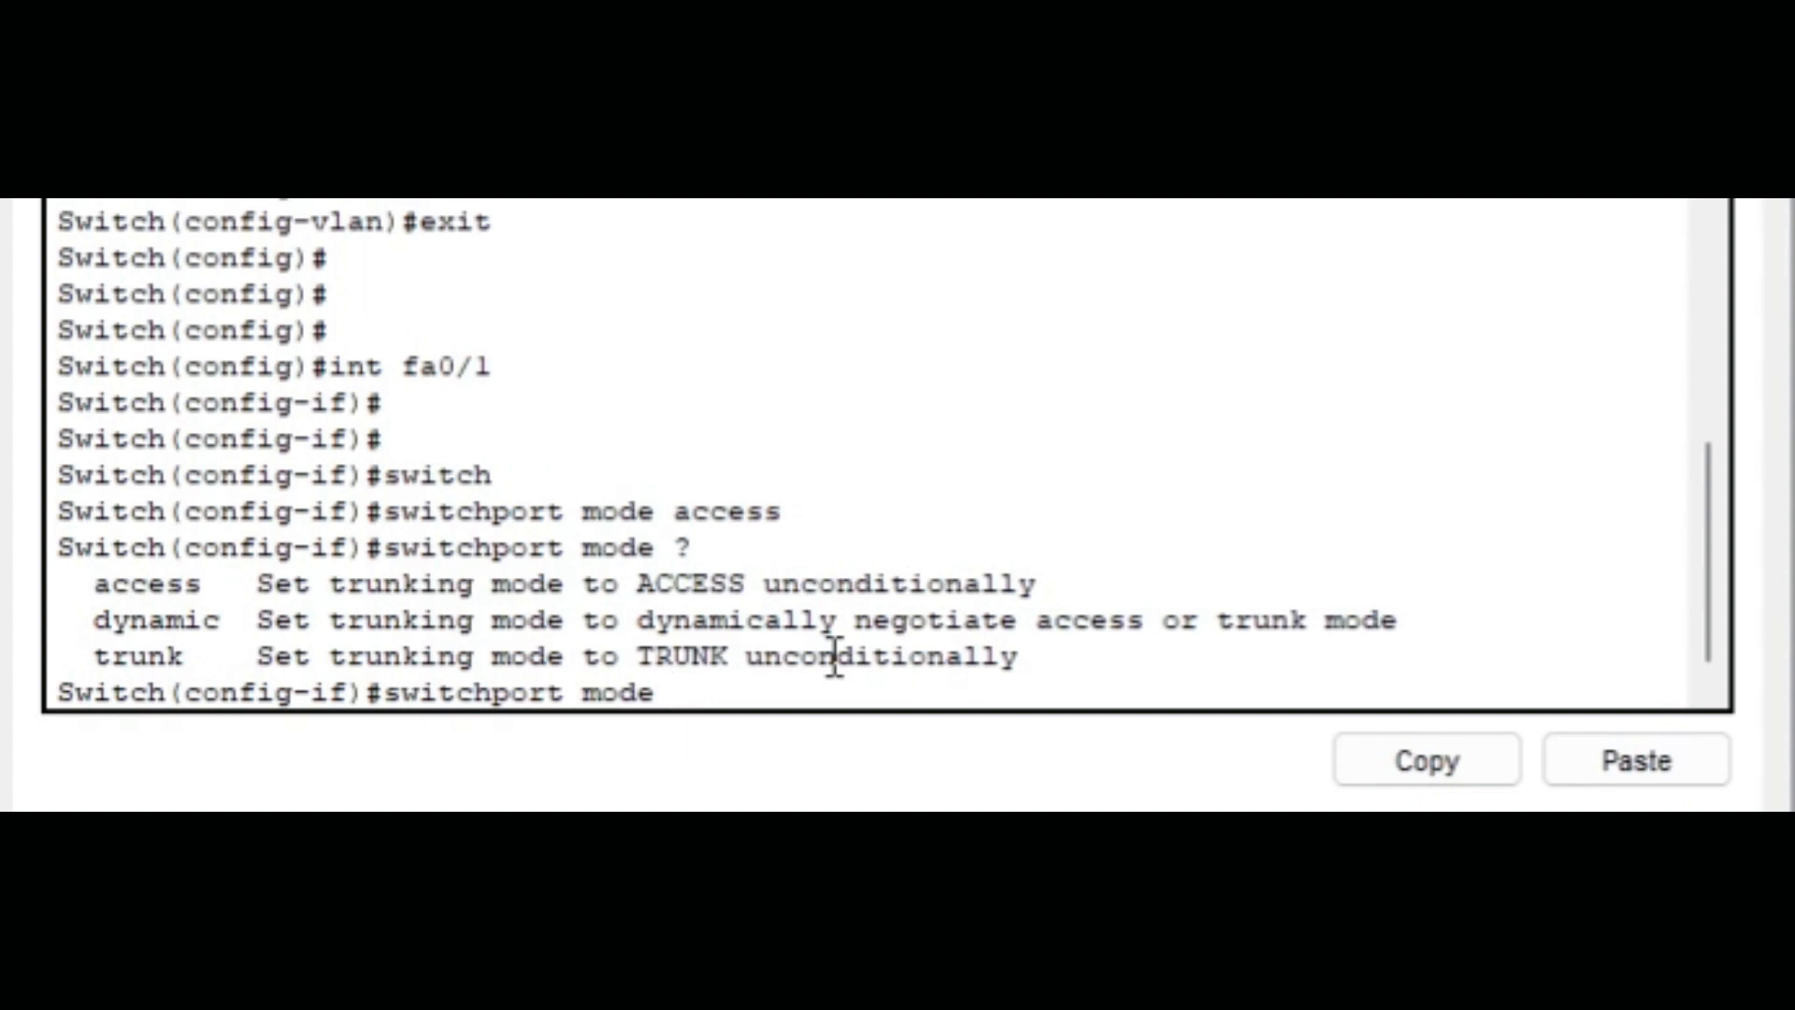
key("BackSpace")
key("BackSpace")
key("BackSpace")
key("BackSpace")
key("BackSpace")
key("BackSpace")
key("BackSpace")
key("BackSpace")
key("BackSpace")
key("BackSpace")
key("BackSpace")
key("BackSpace")
key("BackSpace")
key("BackSpace")
key("BackSpace")
key("BackSpace")
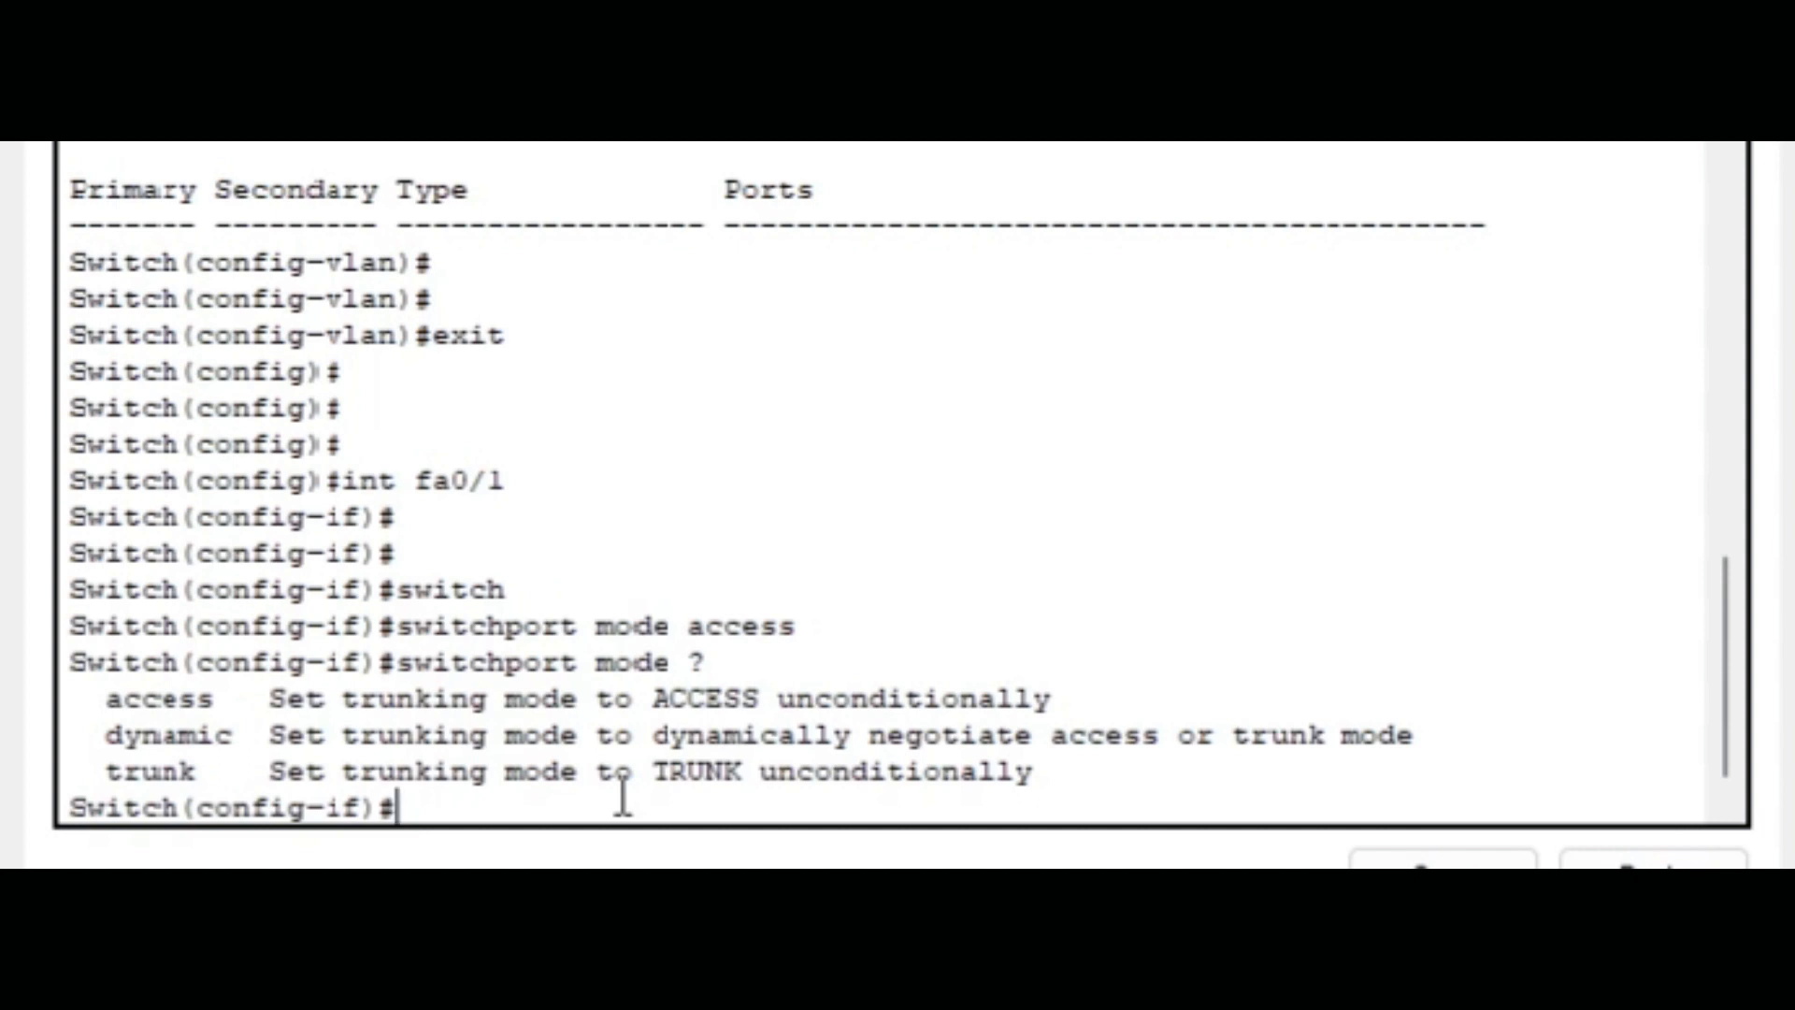
Assign interface fa0/1 to VLAN 2 with "switchport access vlan 2"
type("switch")
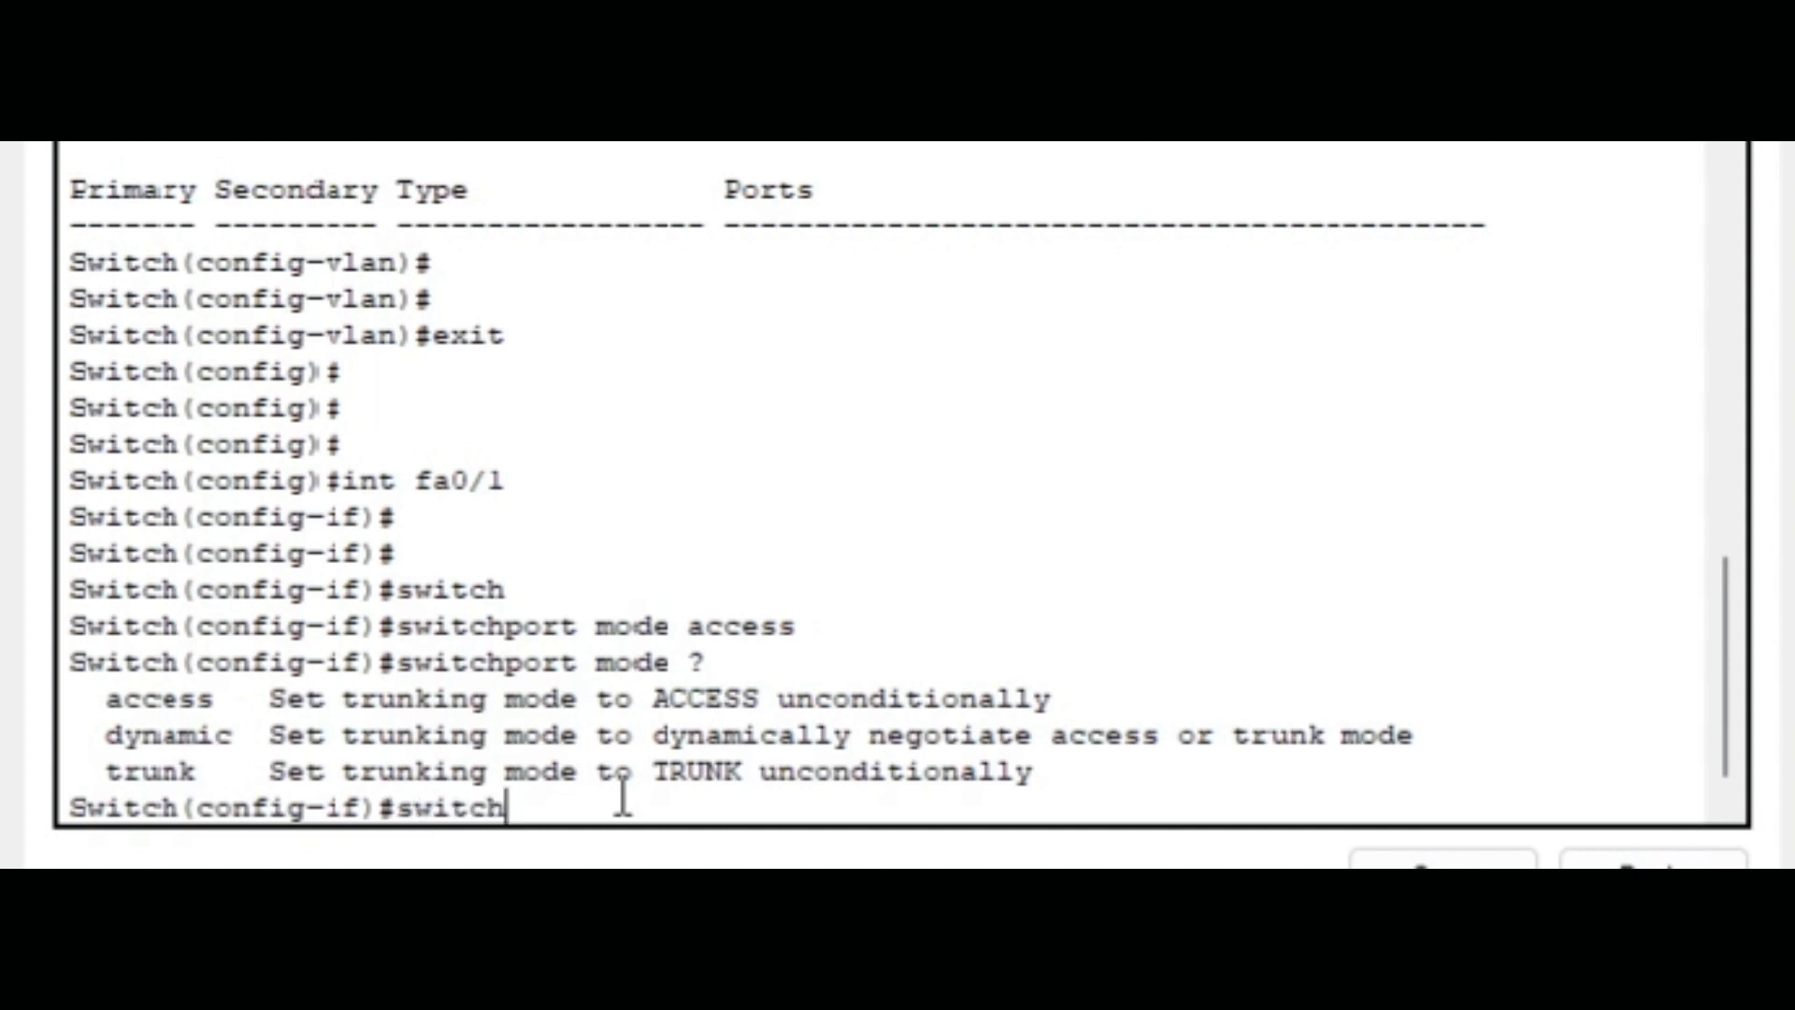
key("Tab")
type("a")
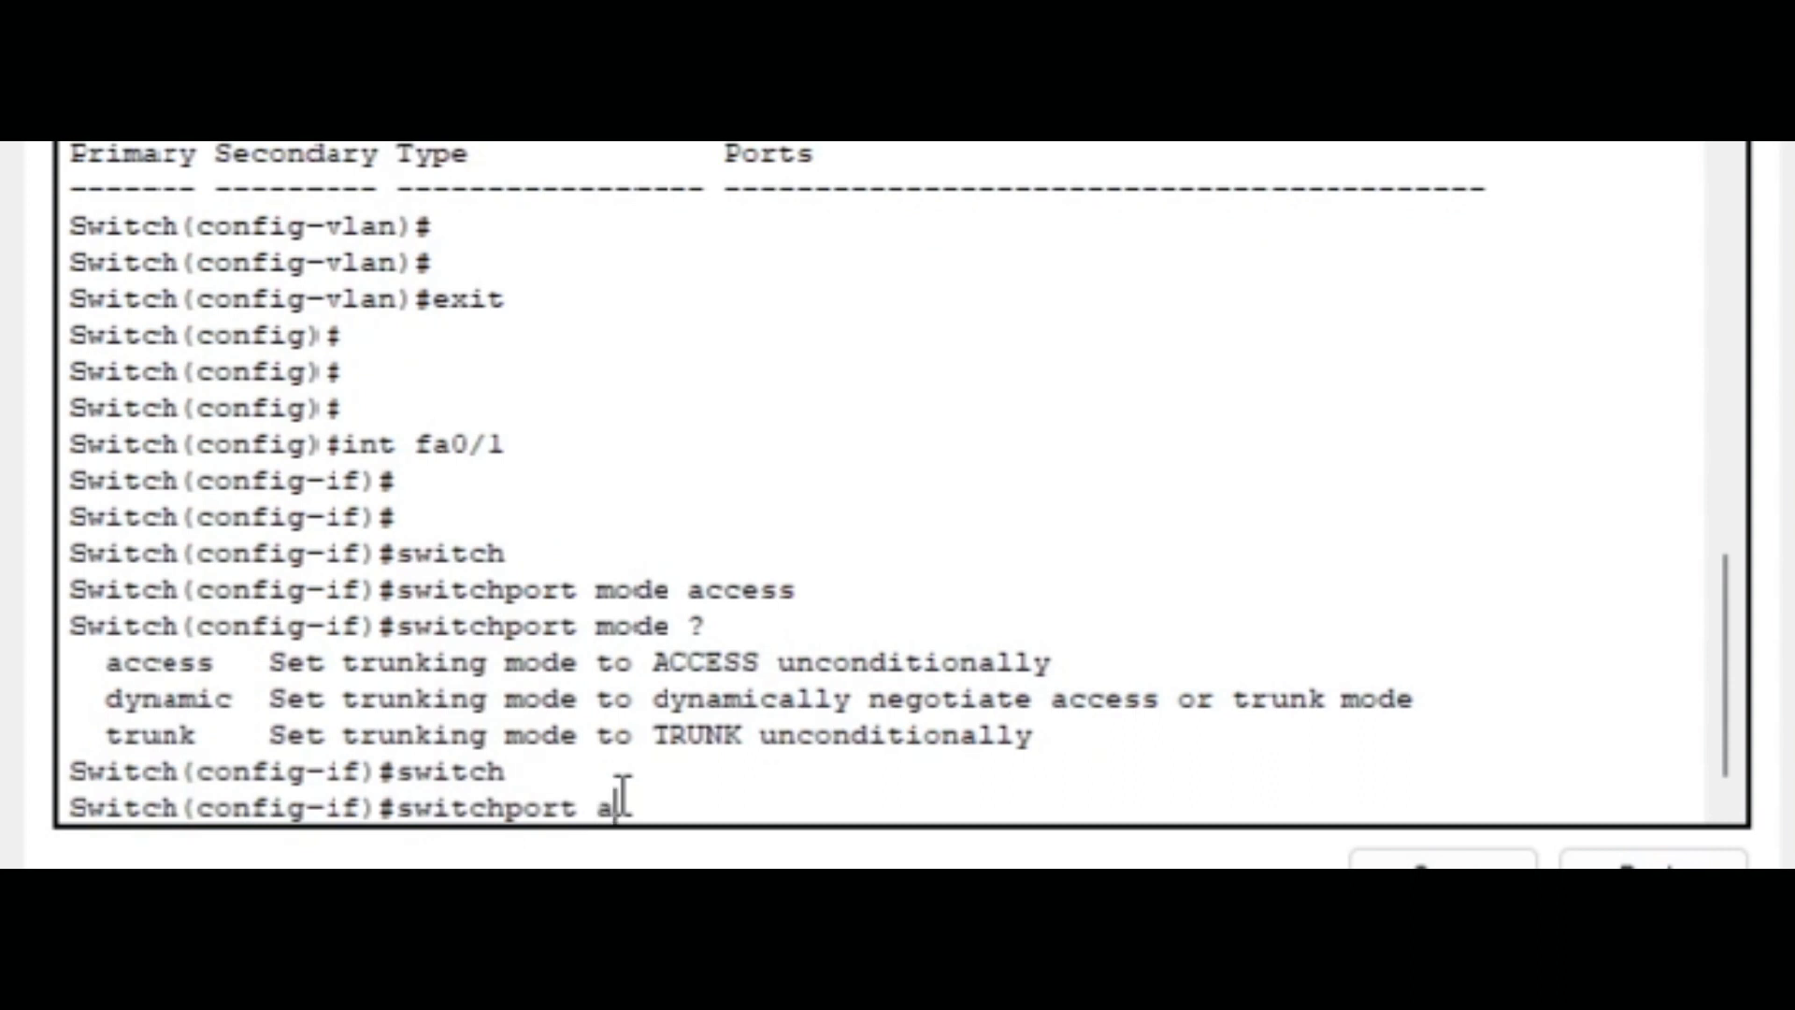
type("ccess v la")
key("BackSpace")
key("BackSpace")
key("BackSpace")
type("lan")
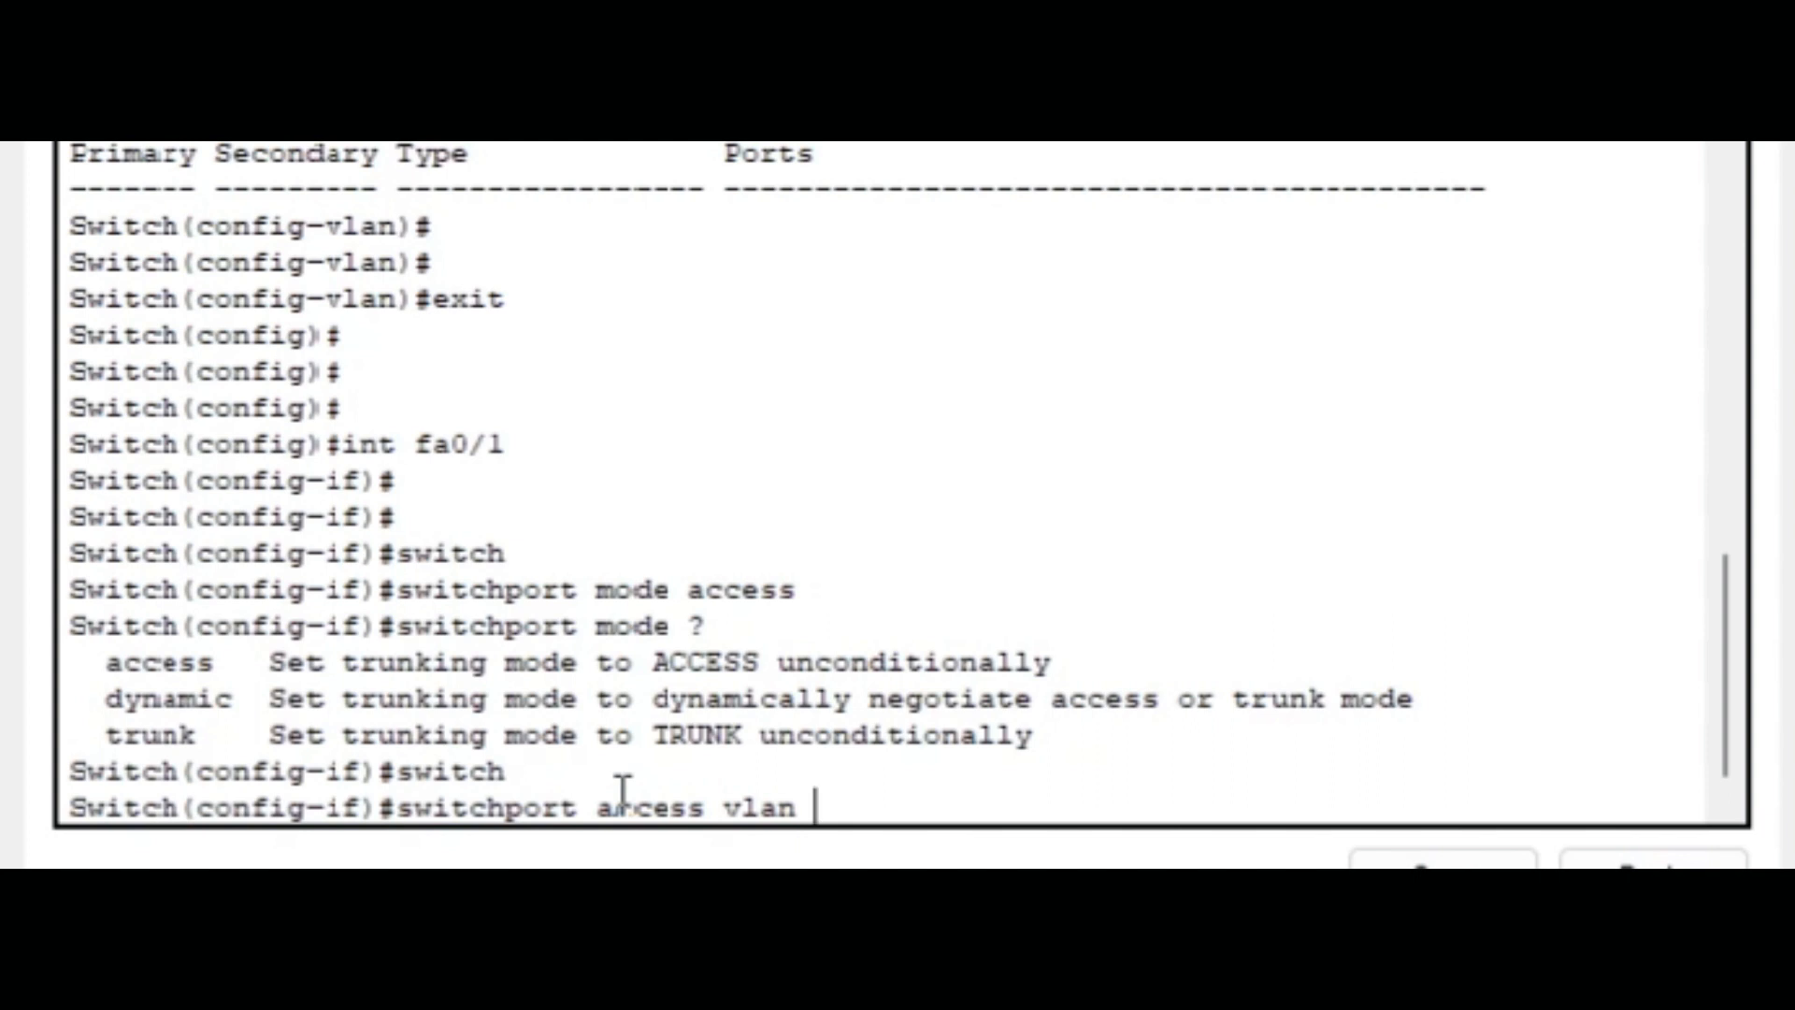
type("2")
key("Return")
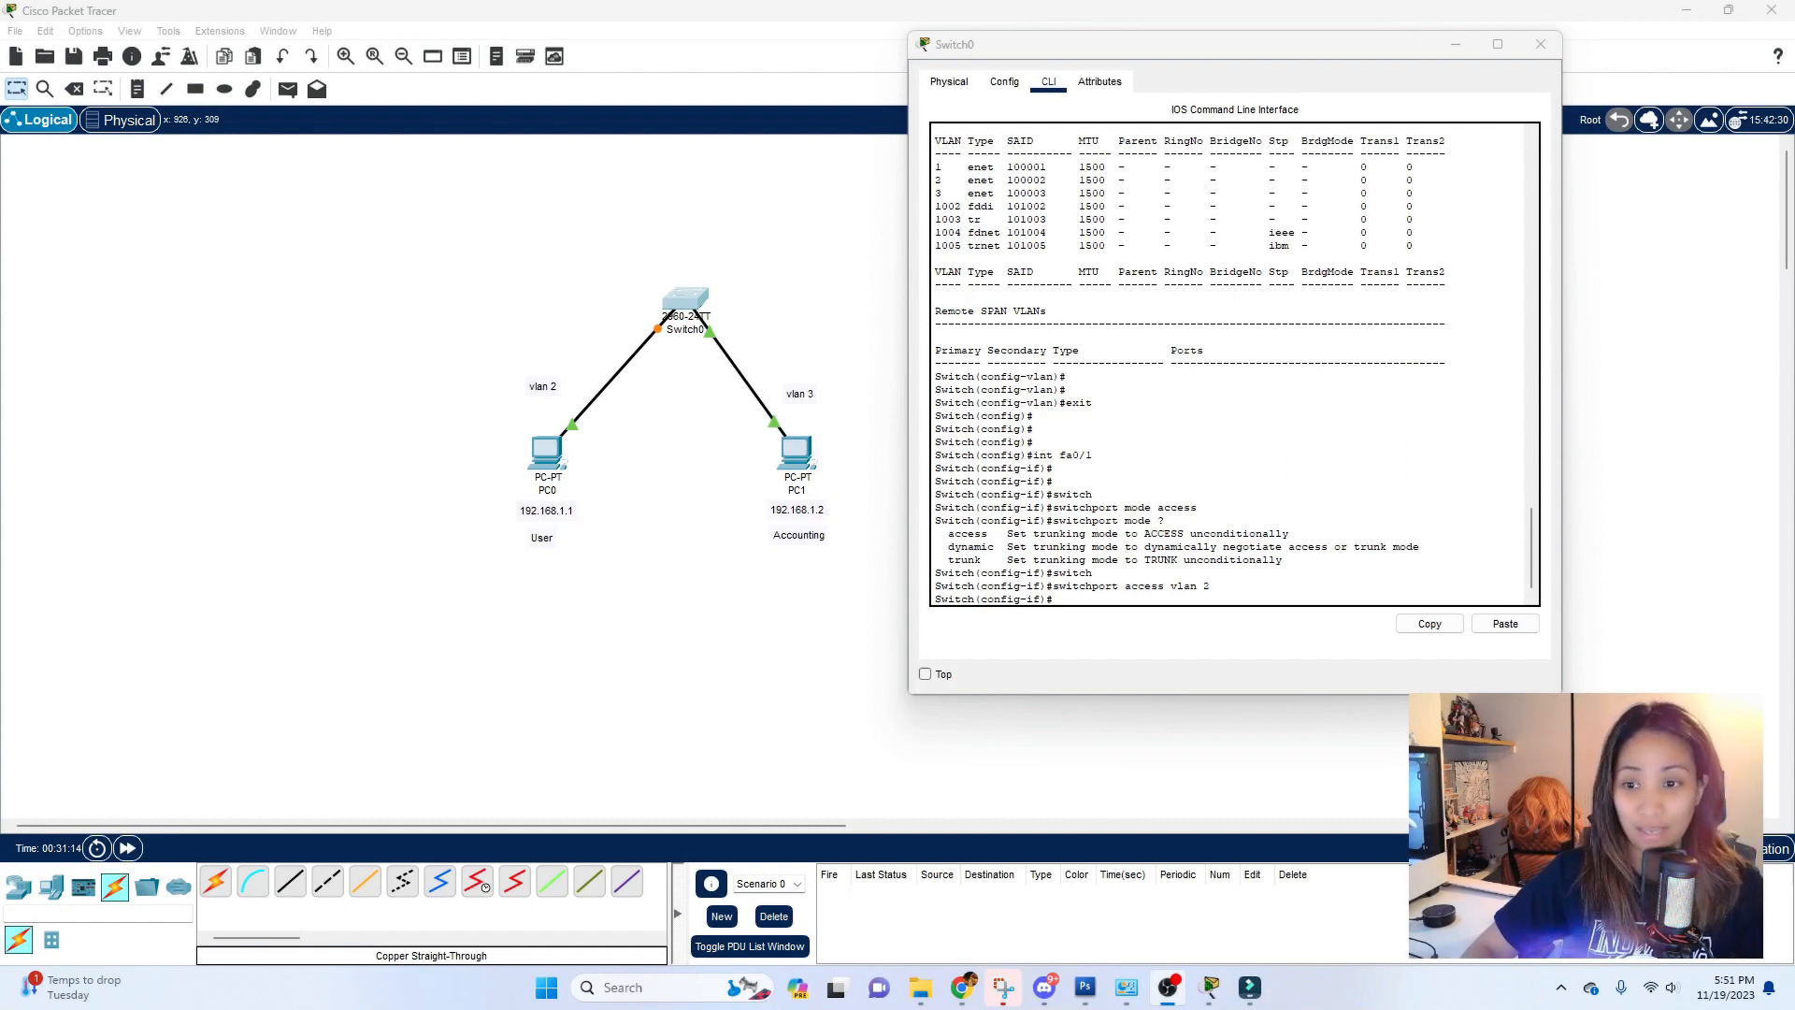
left_click(1134, 588)
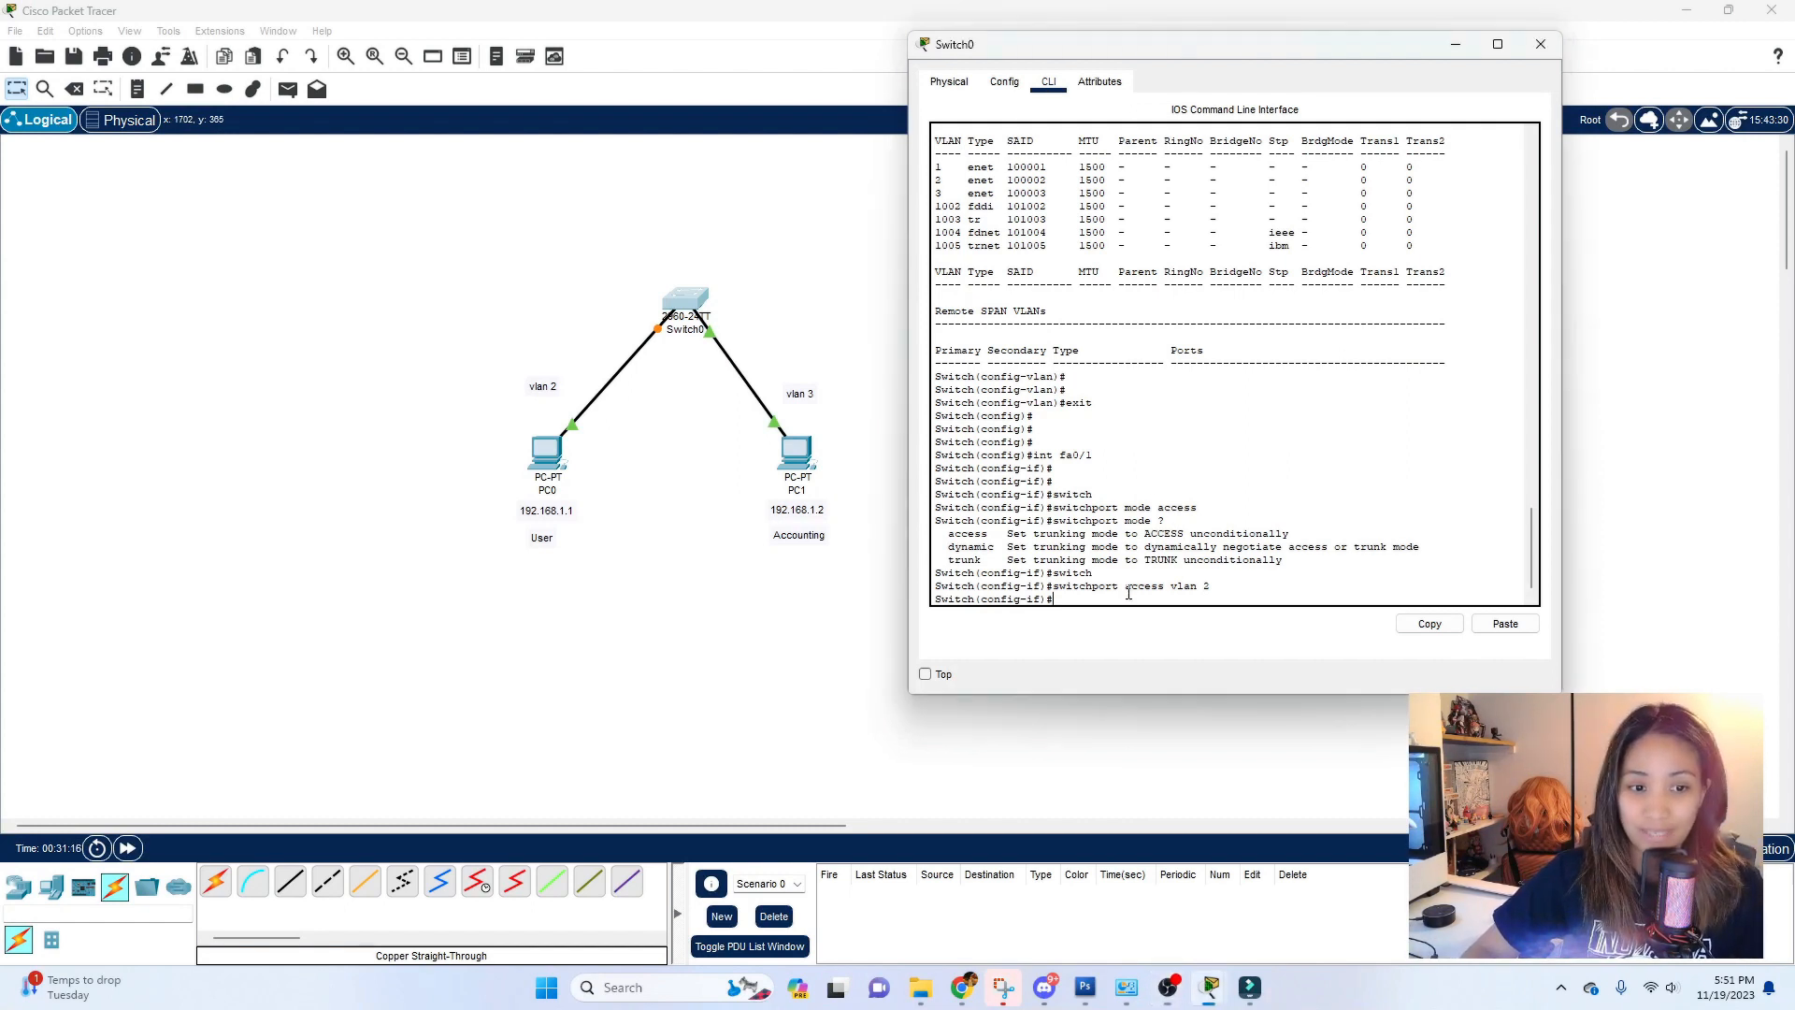
key("Return")
key("Return")
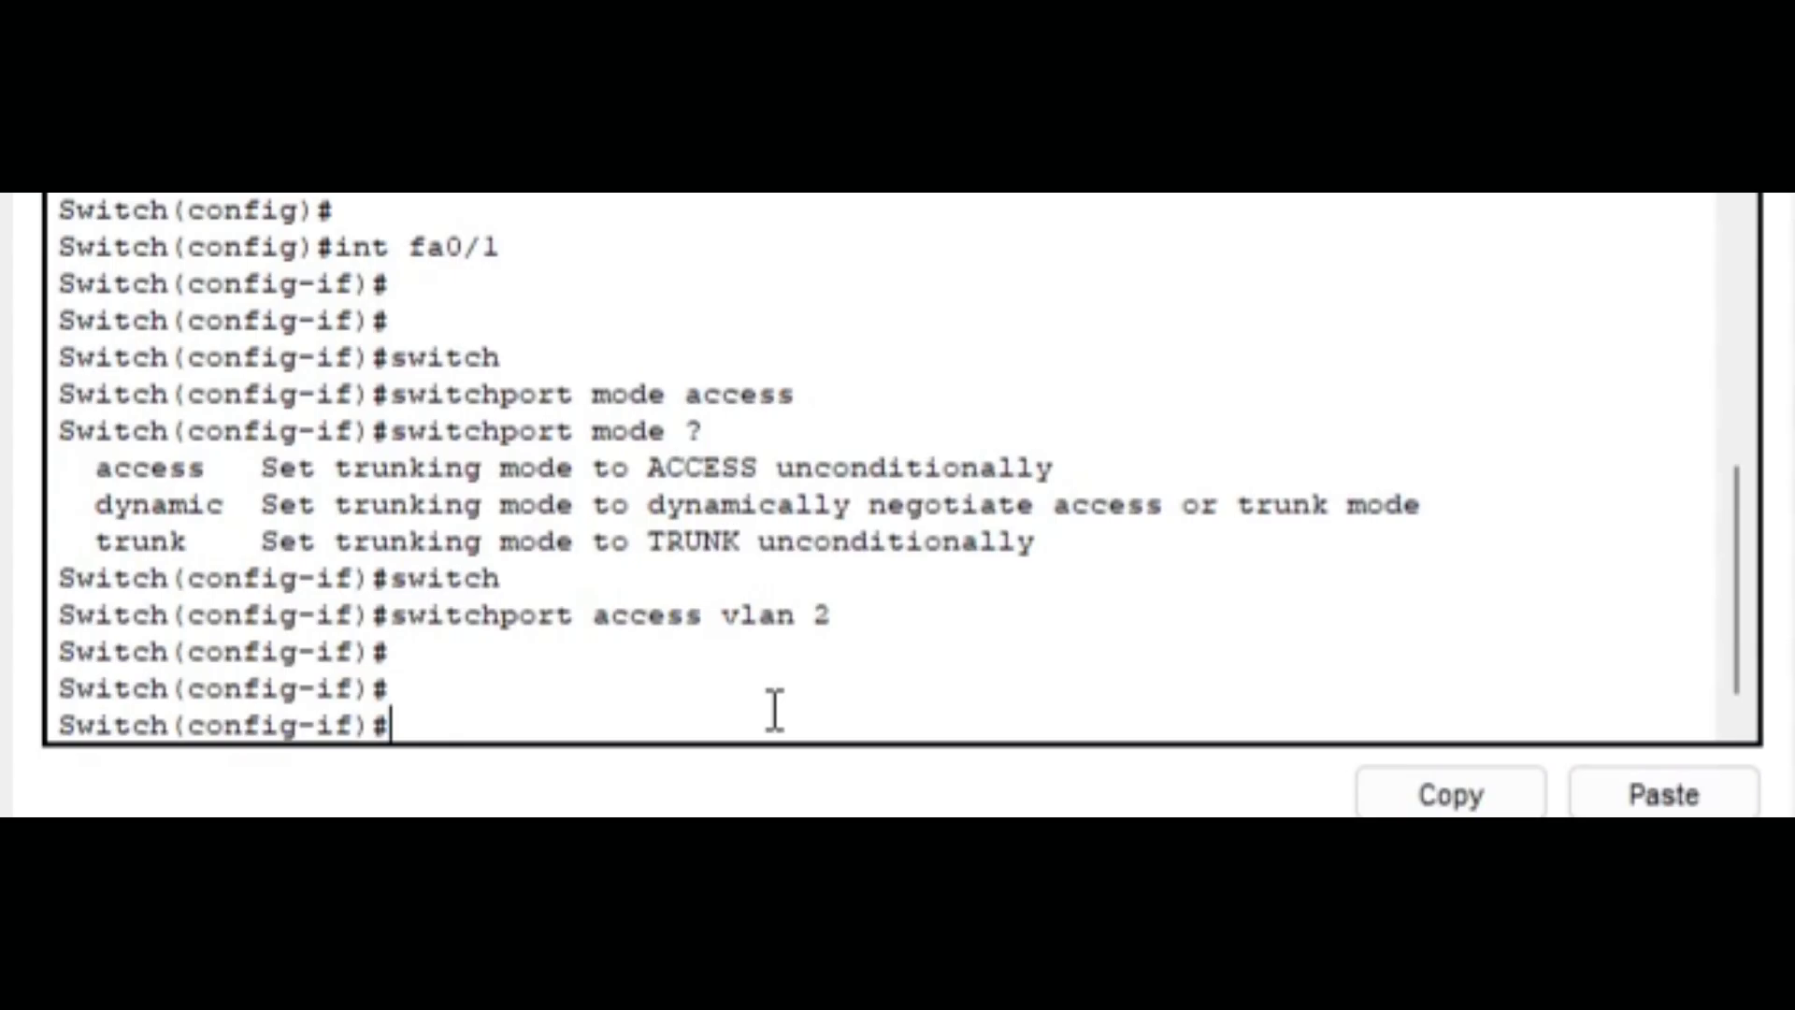
Leave interface and global configuration modes with "exit" twice to return to the privileged prompt
type("exit")
key("Return")
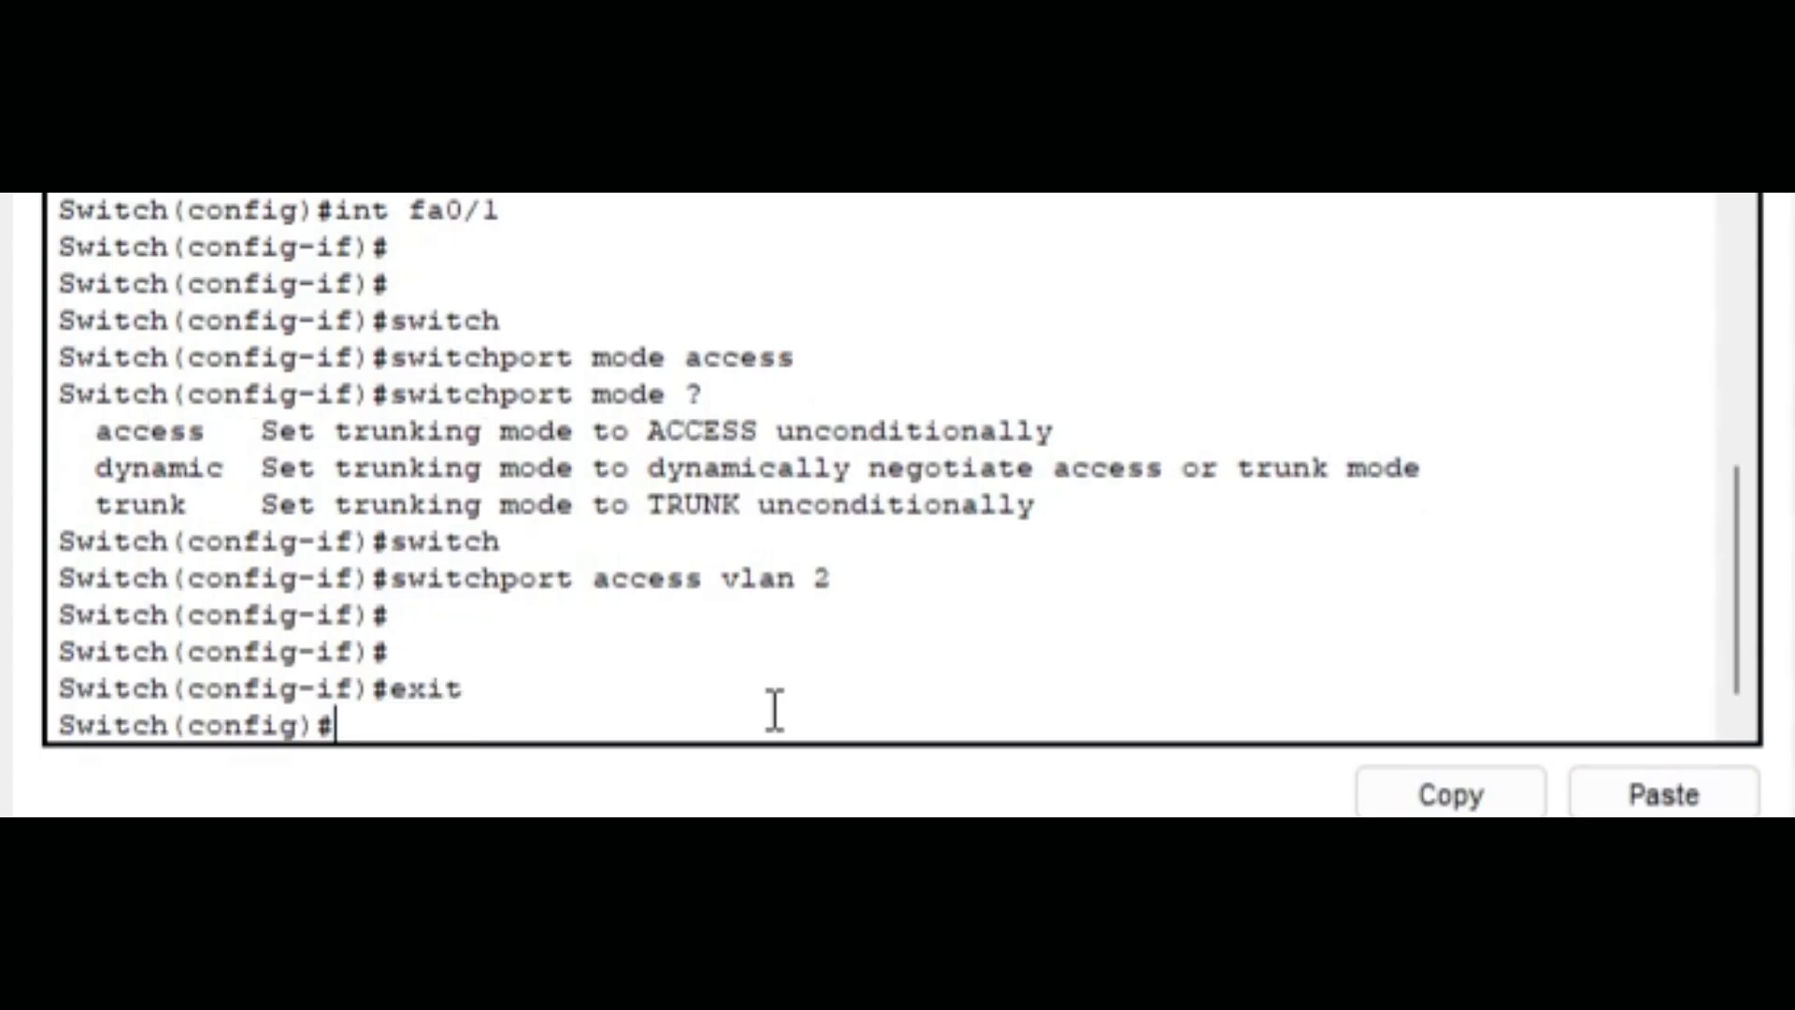
type("exit")
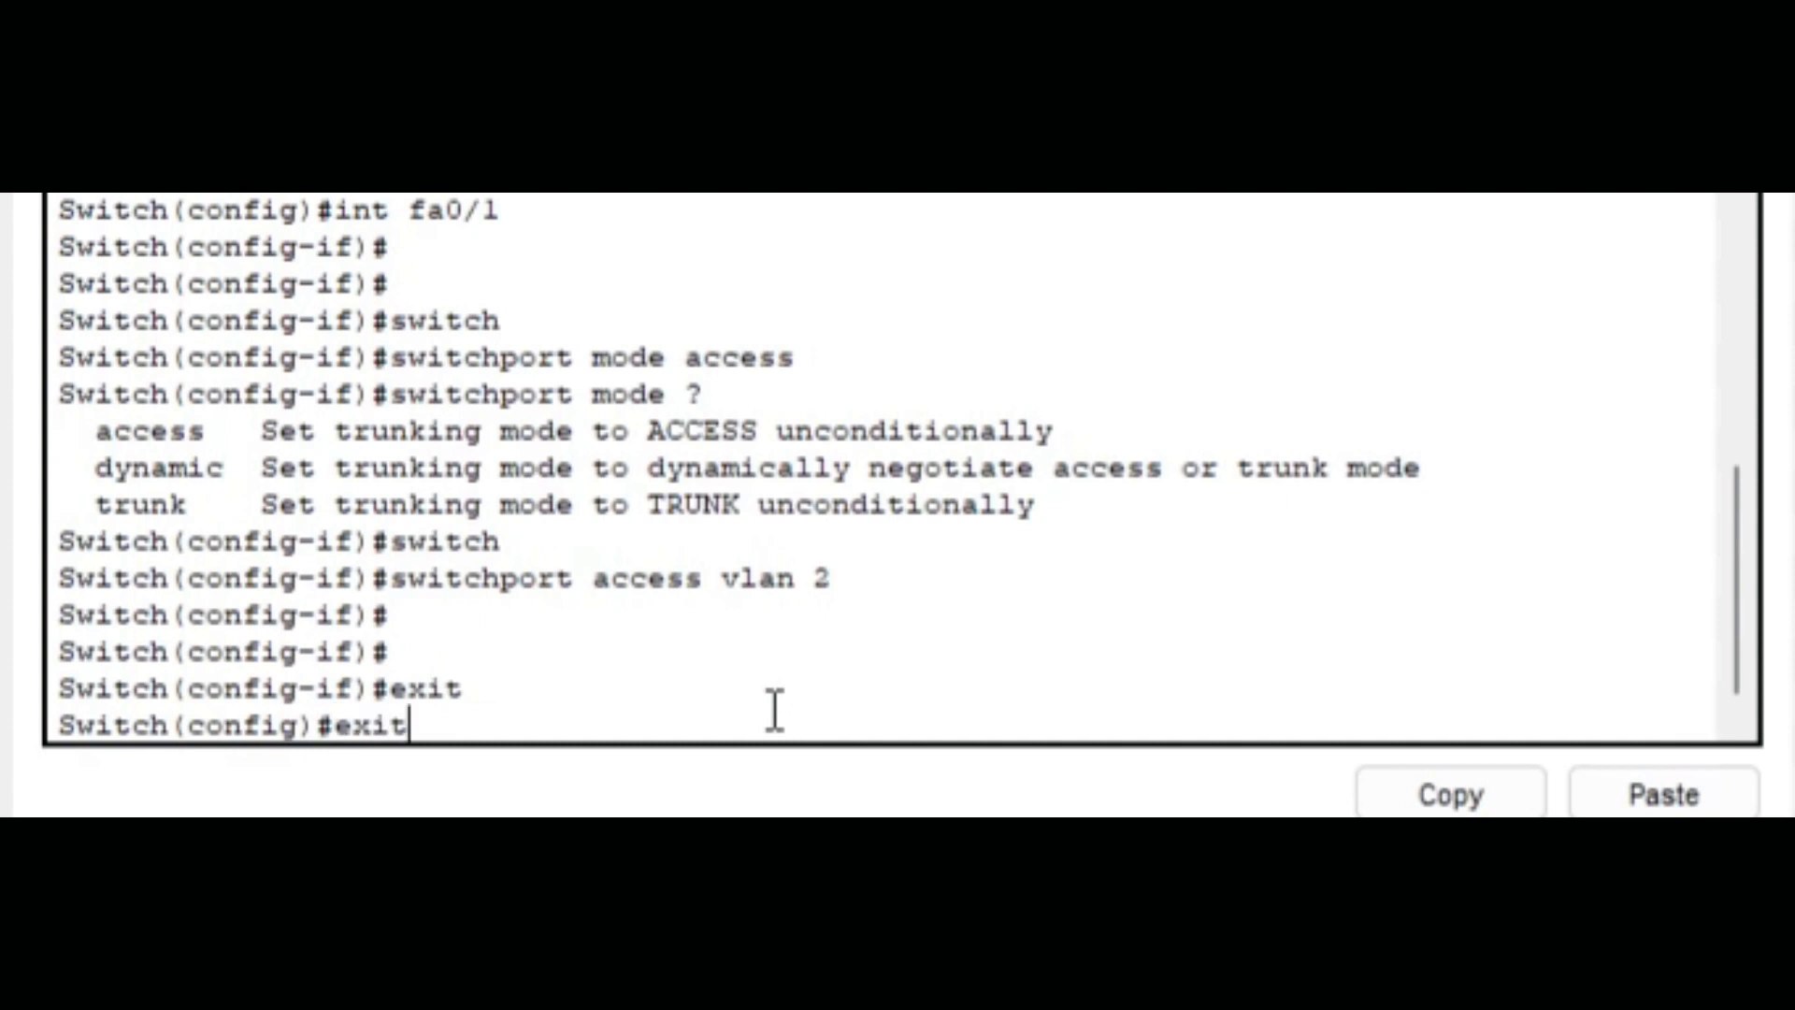
key("Return")
key("Return")
key("Return")
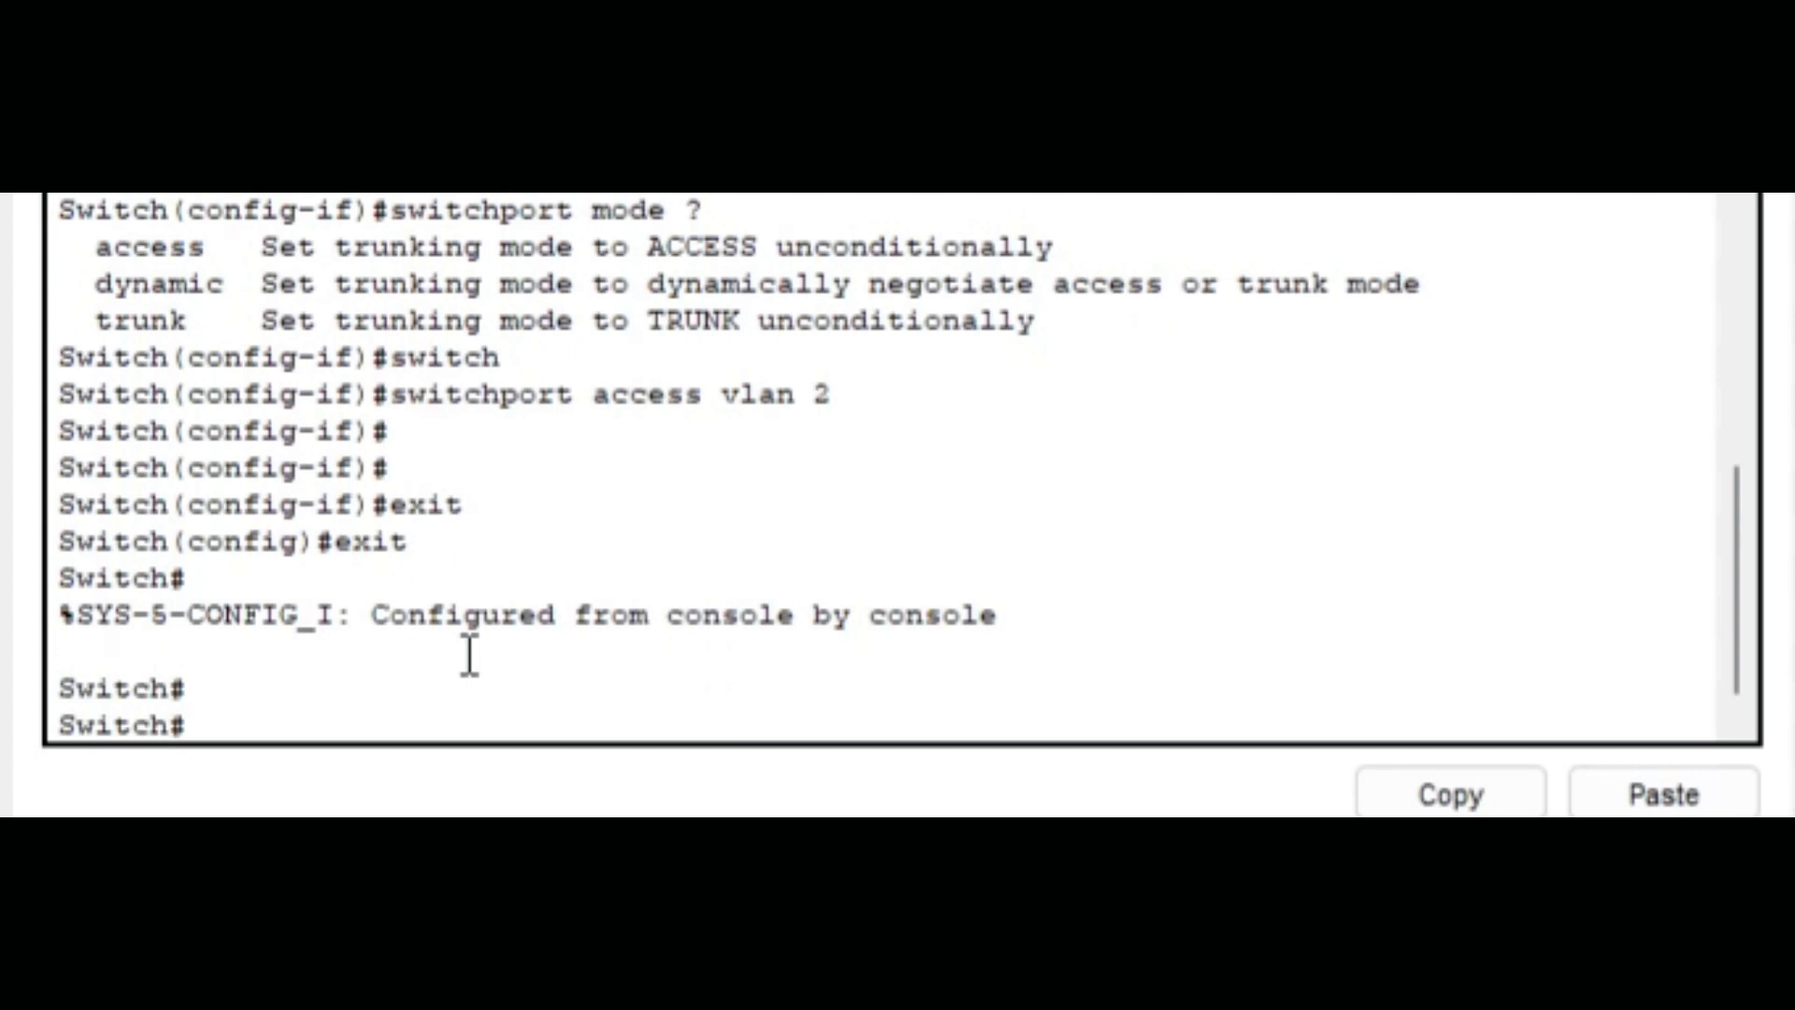
Save the switch configuration with "copy running-config startup-config", accepting the default destination filename
type("copy run")
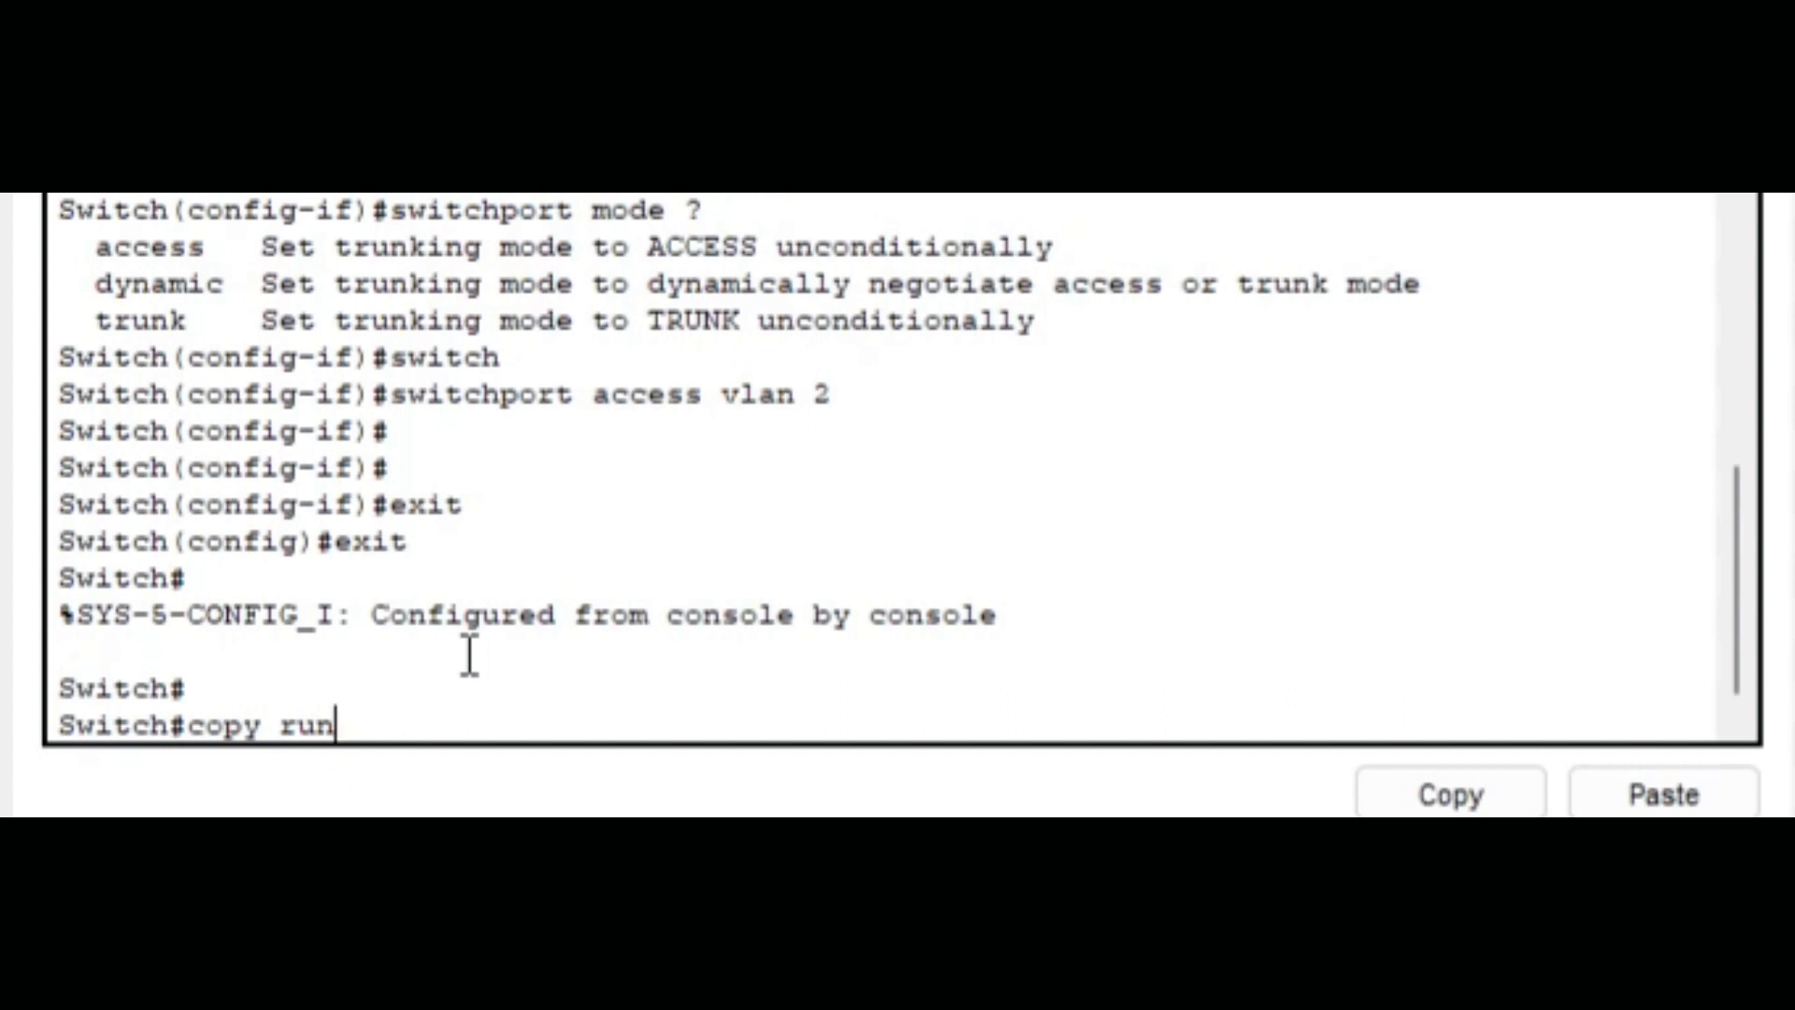
key("Tab")
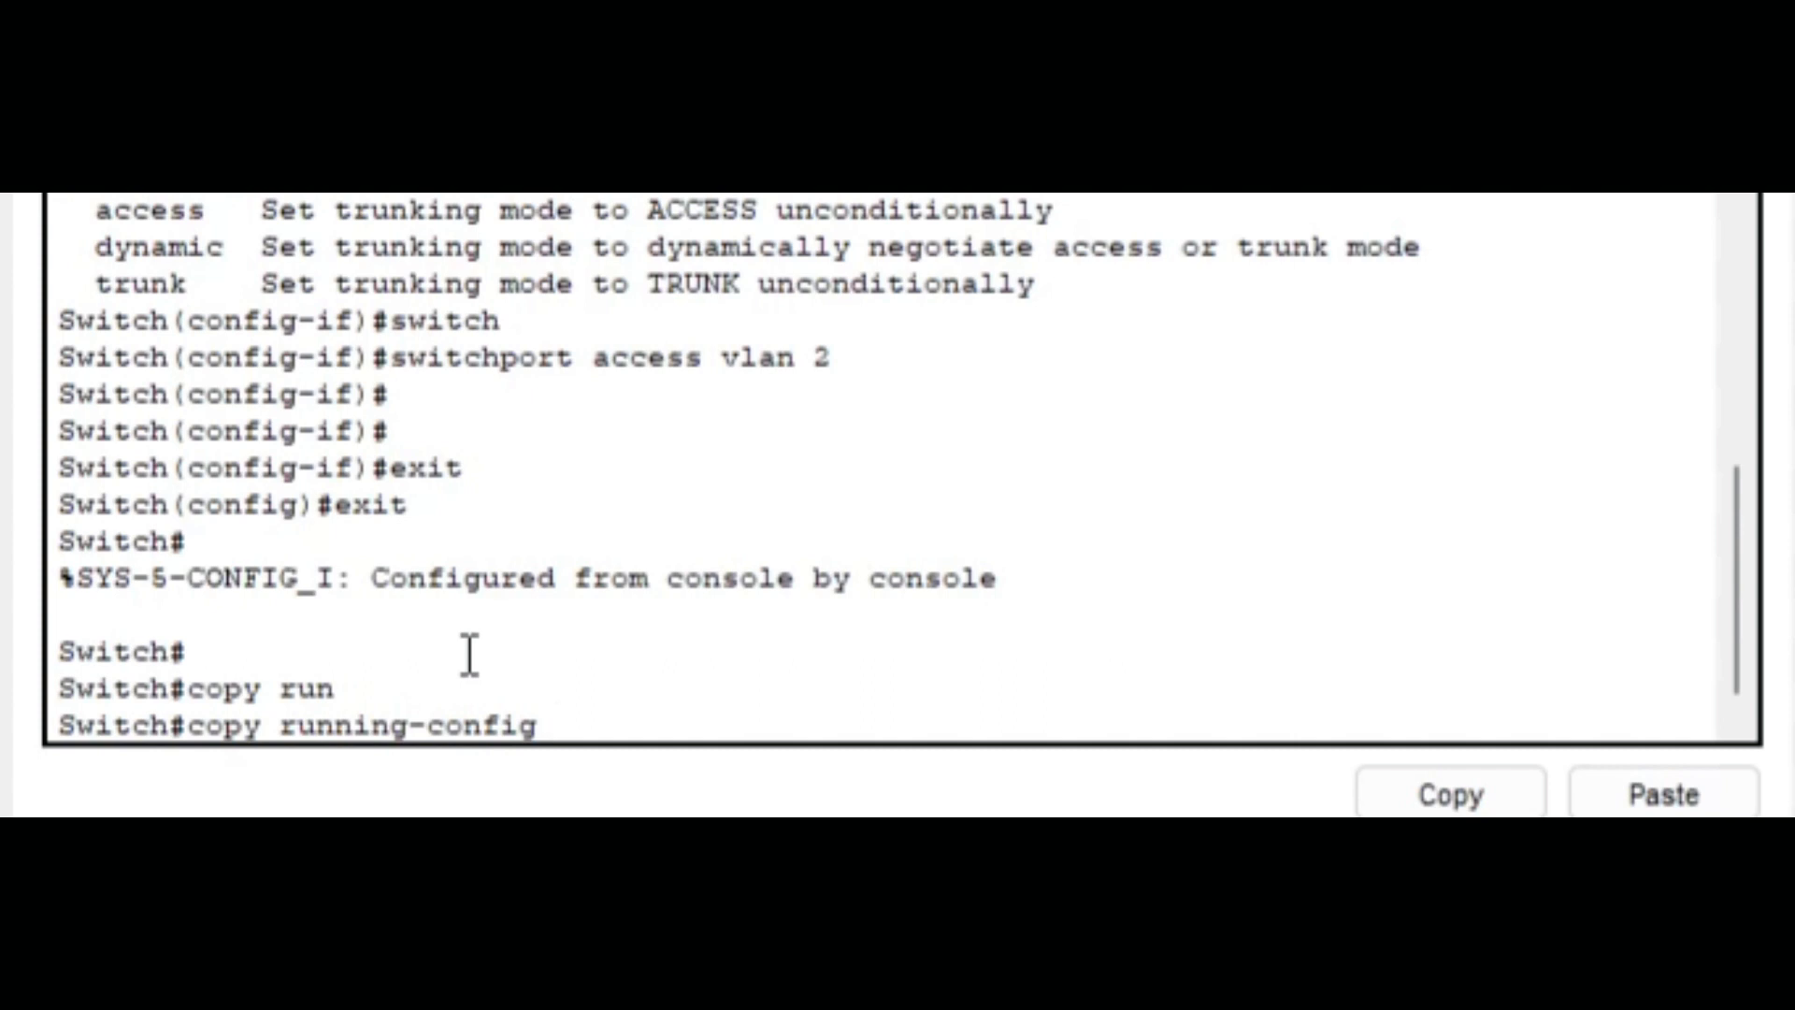
type("start")
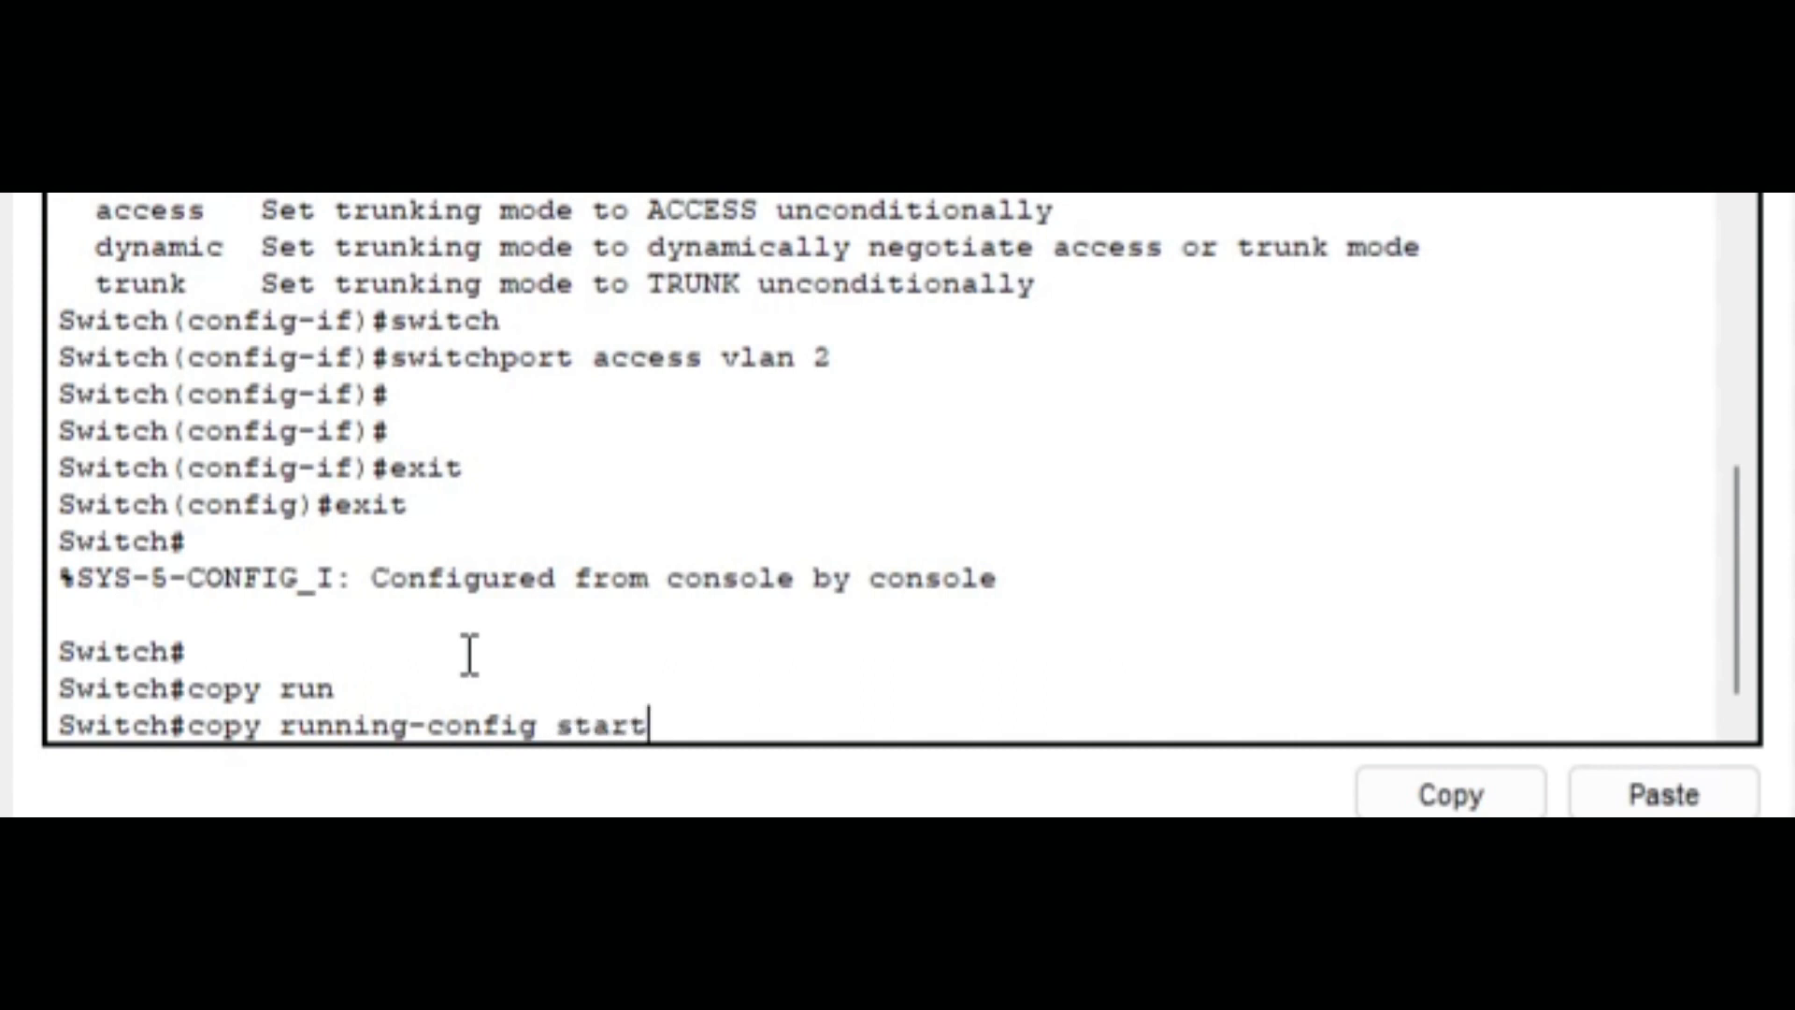
key("Tab")
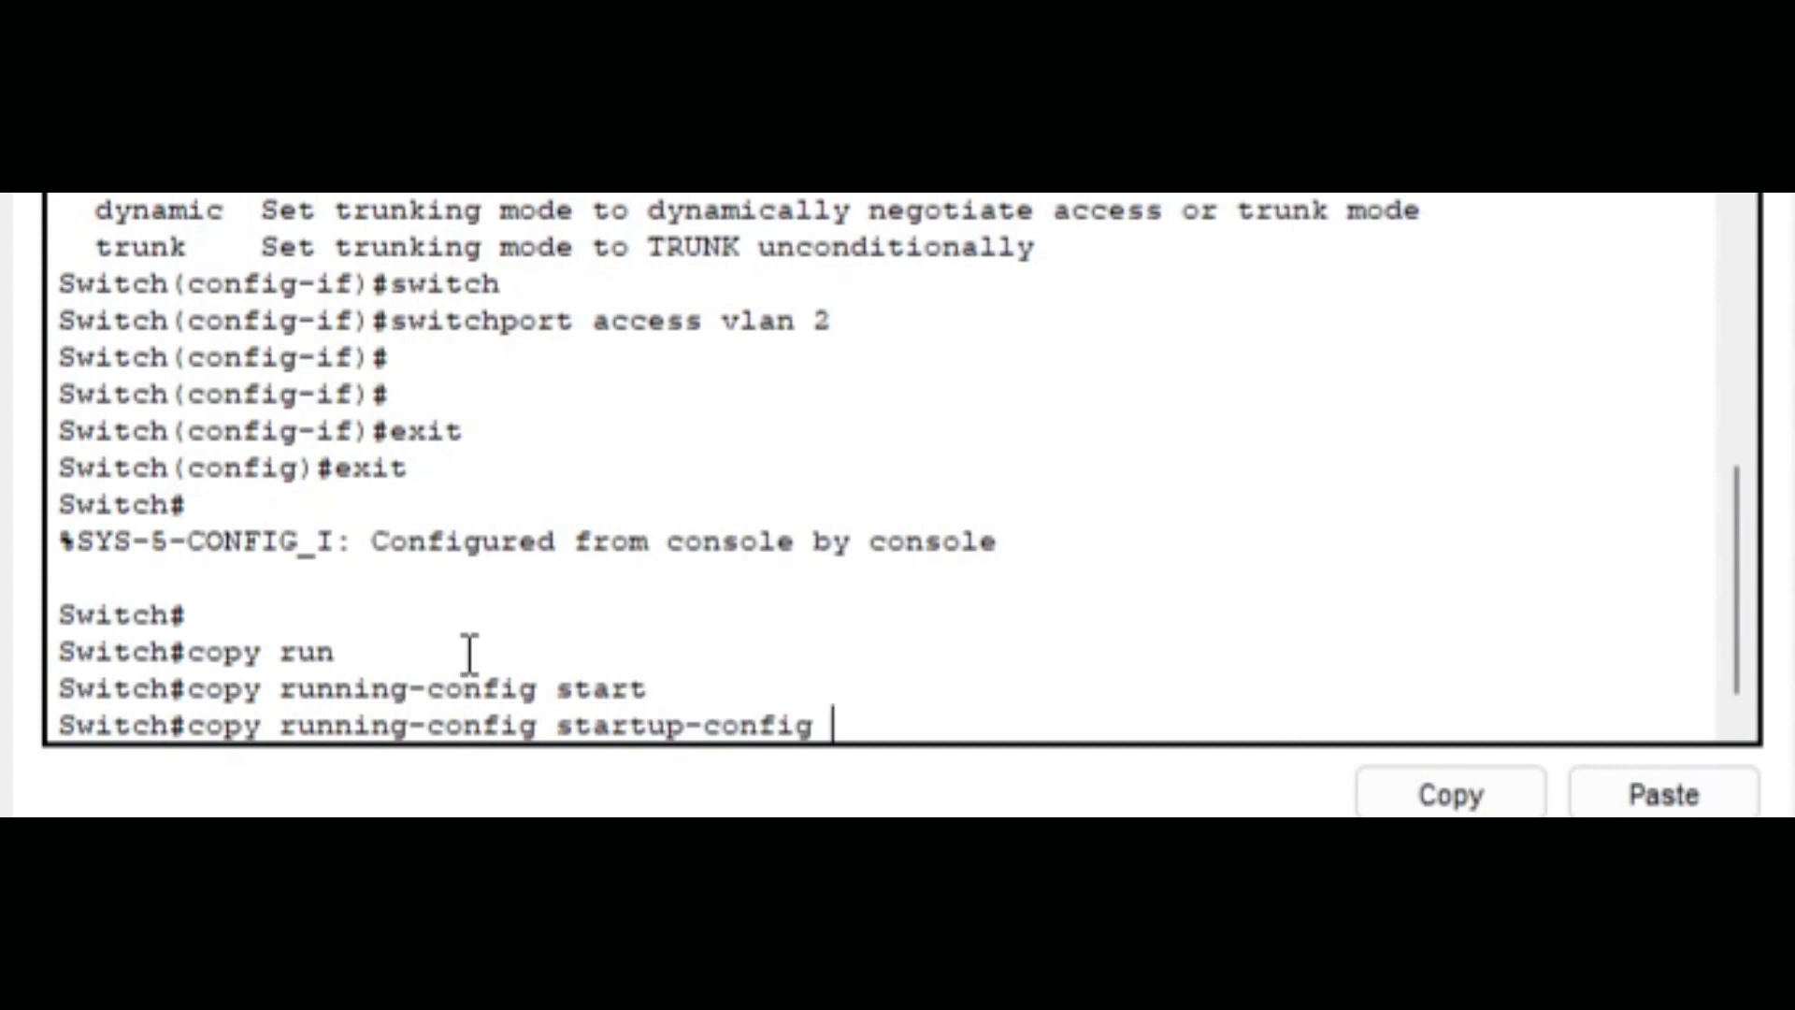
key("Return")
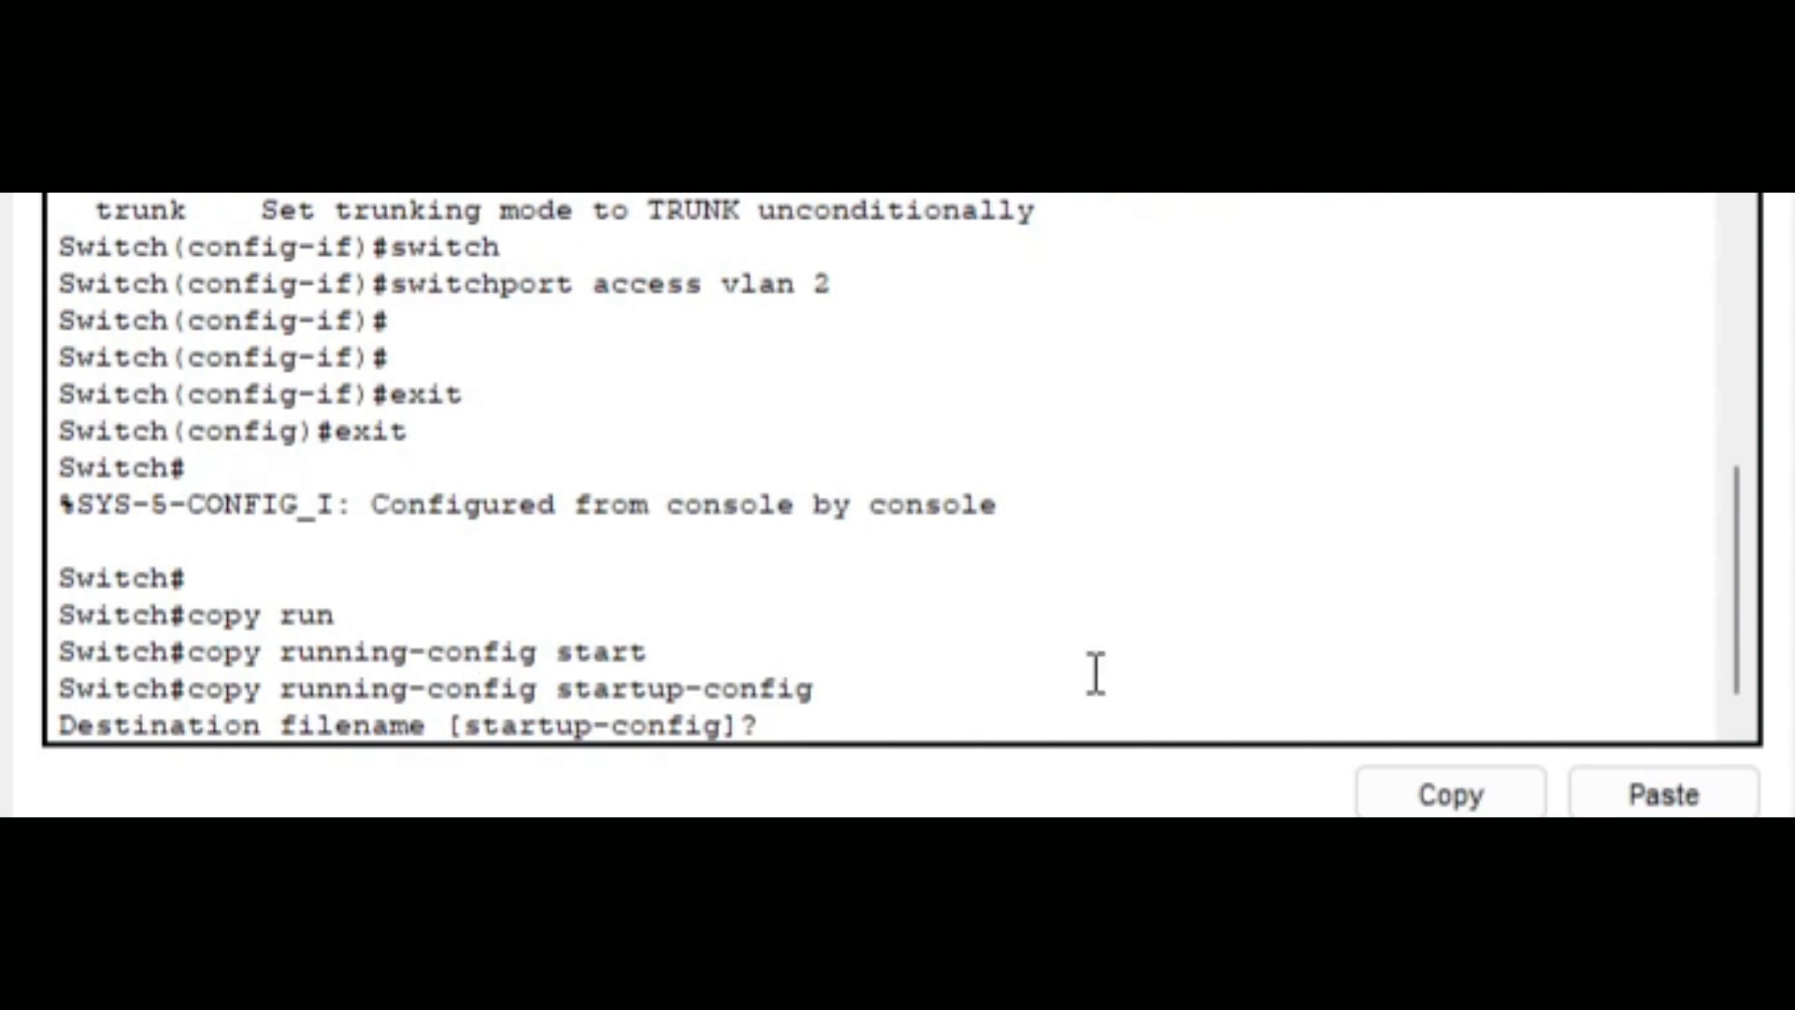
key("Return")
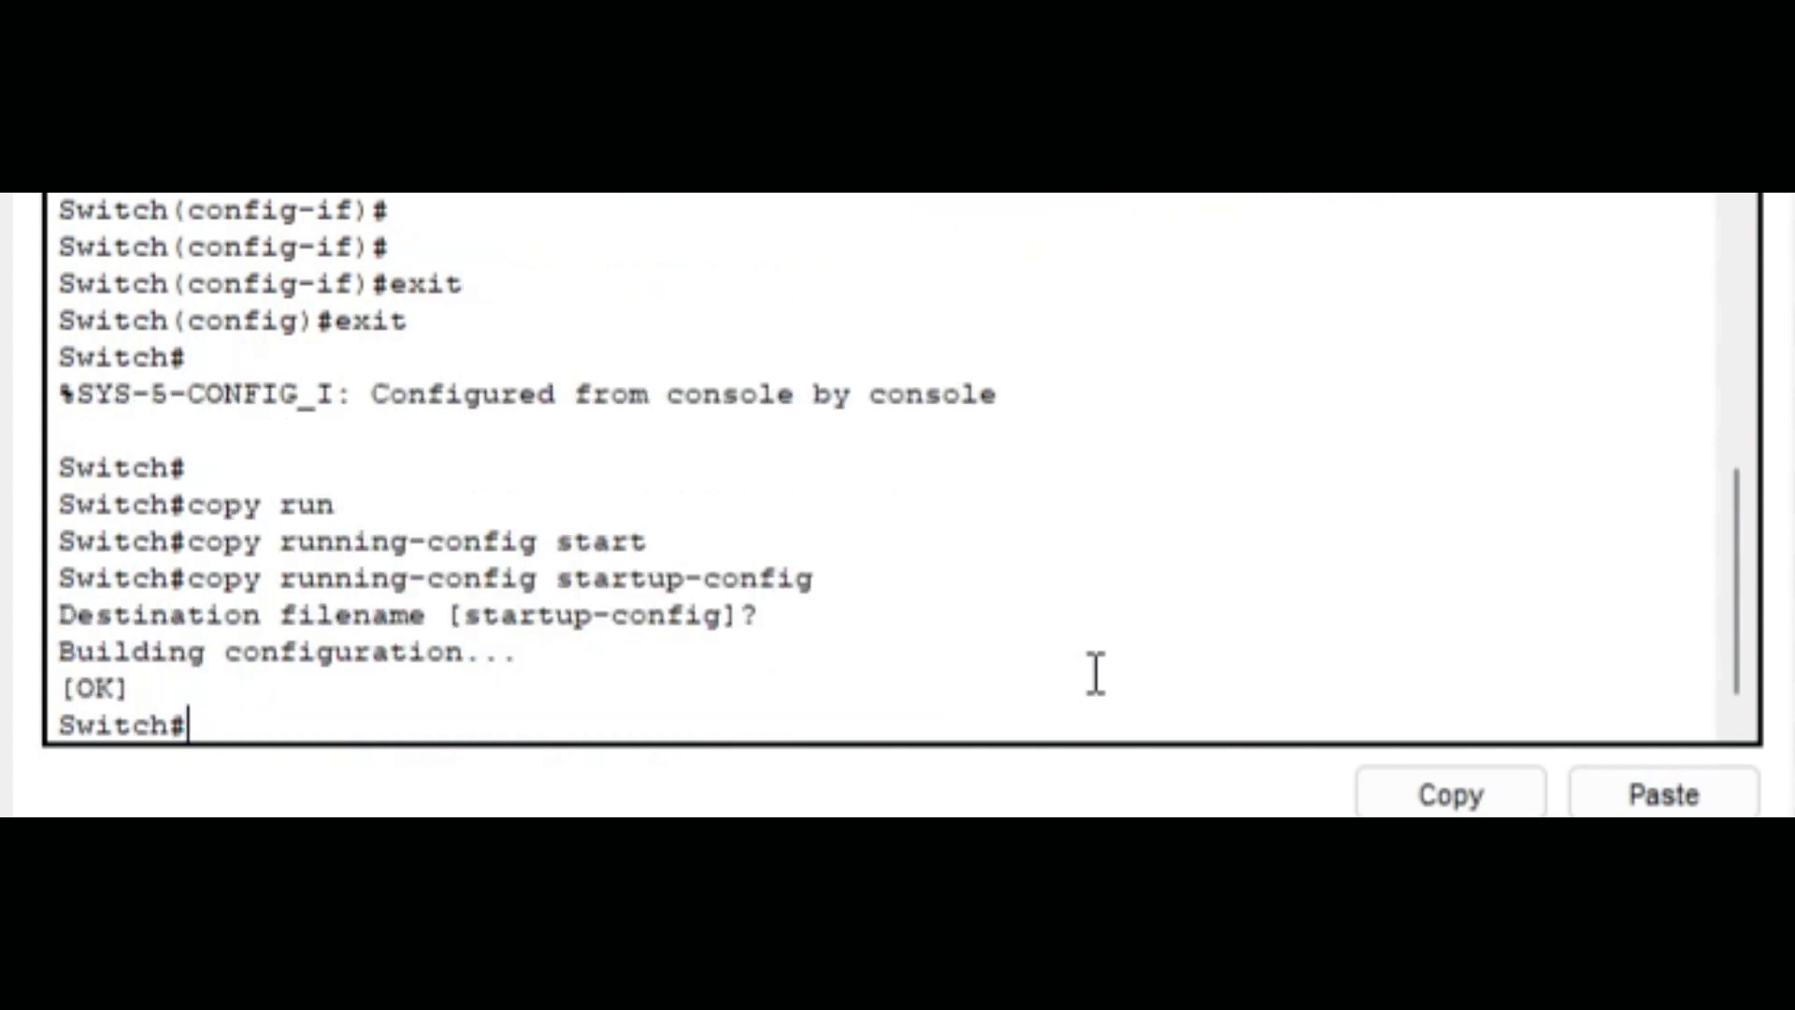
Save the switch configuration again using the short command "wr"
key("Return")
key("Return")
left_click_drag(148, 617, 57, 574)
left_click(249, 652)
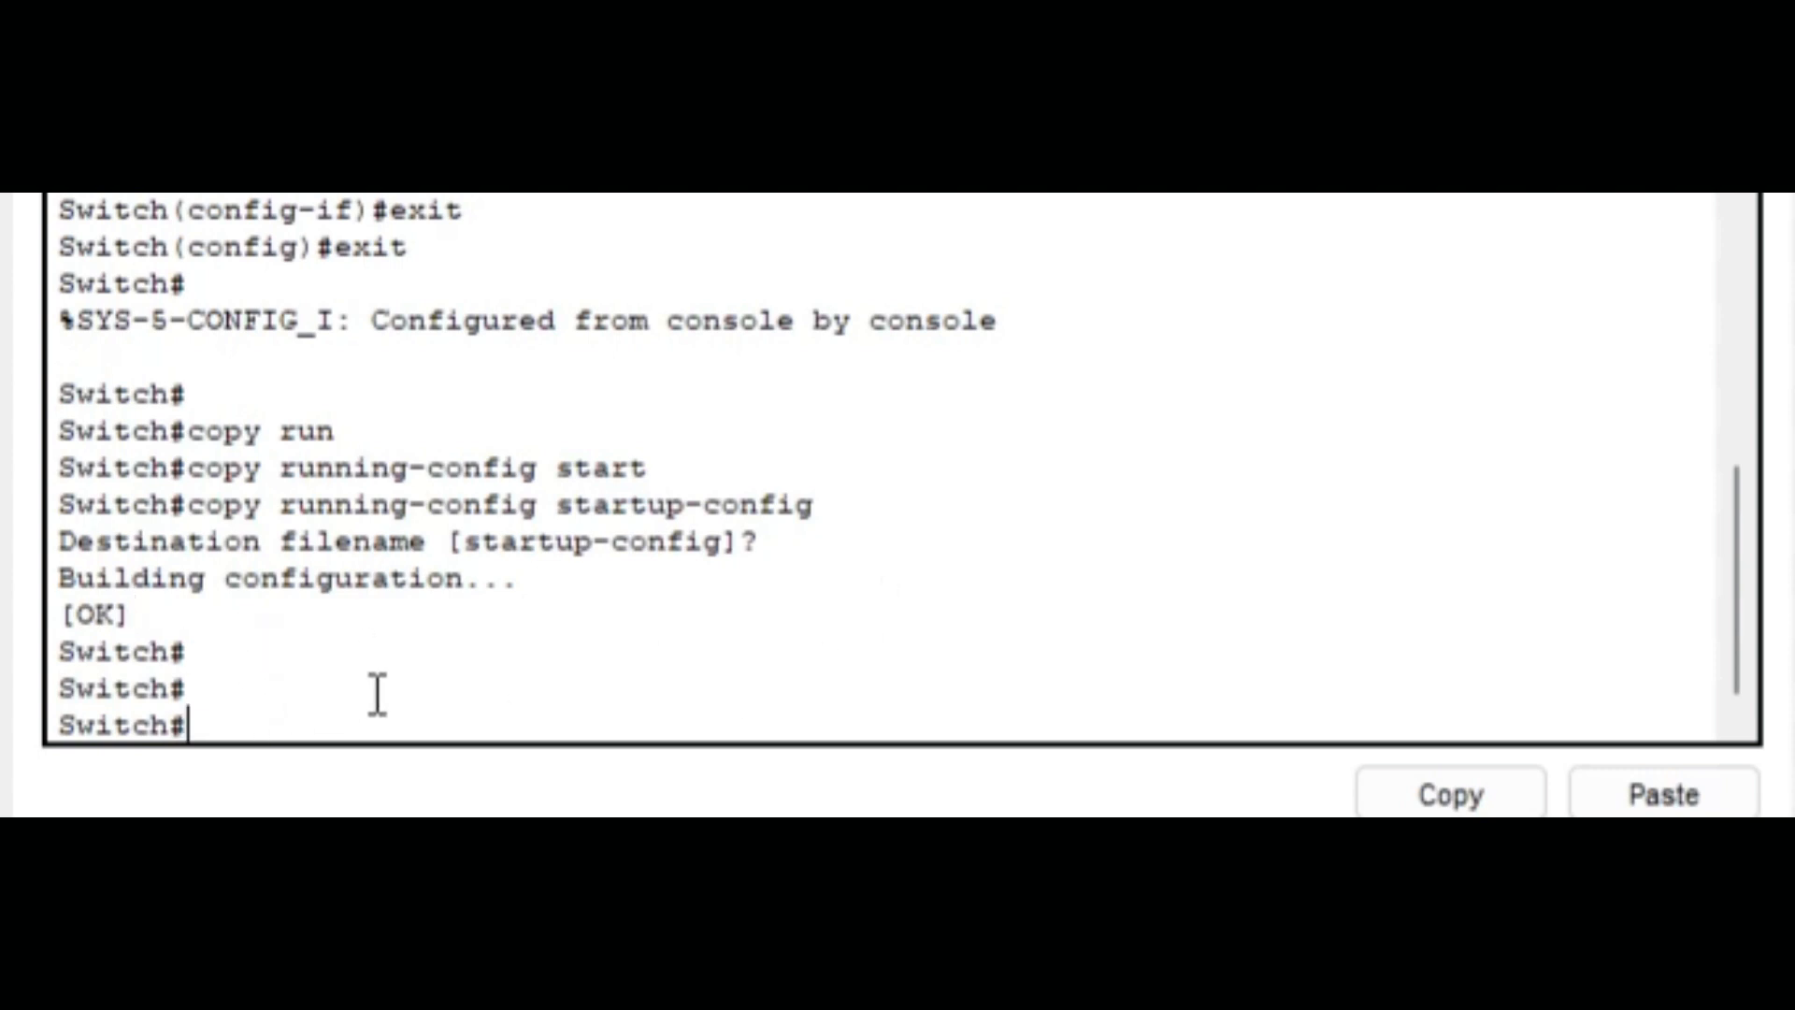
type("wr")
key("Return")
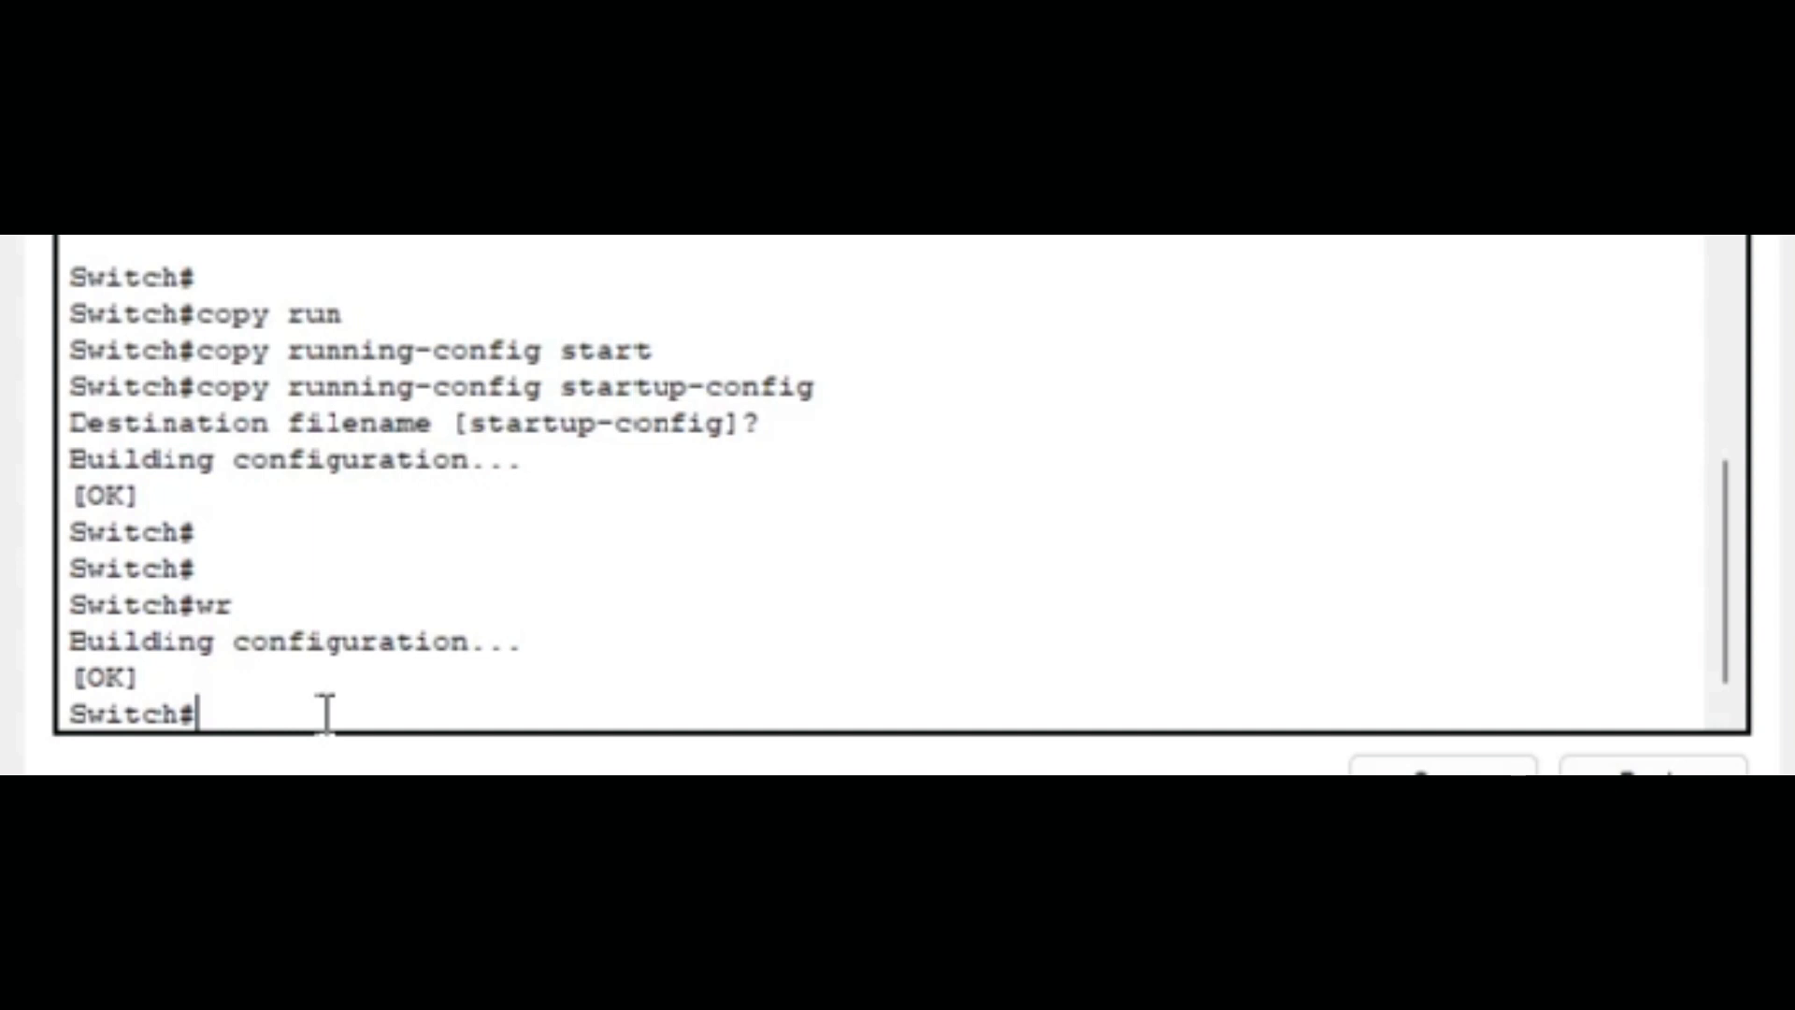
Enter configuration mode for interface fa0/1 and save the configuration from there with "do wr"
type("conf t")
key("Return")
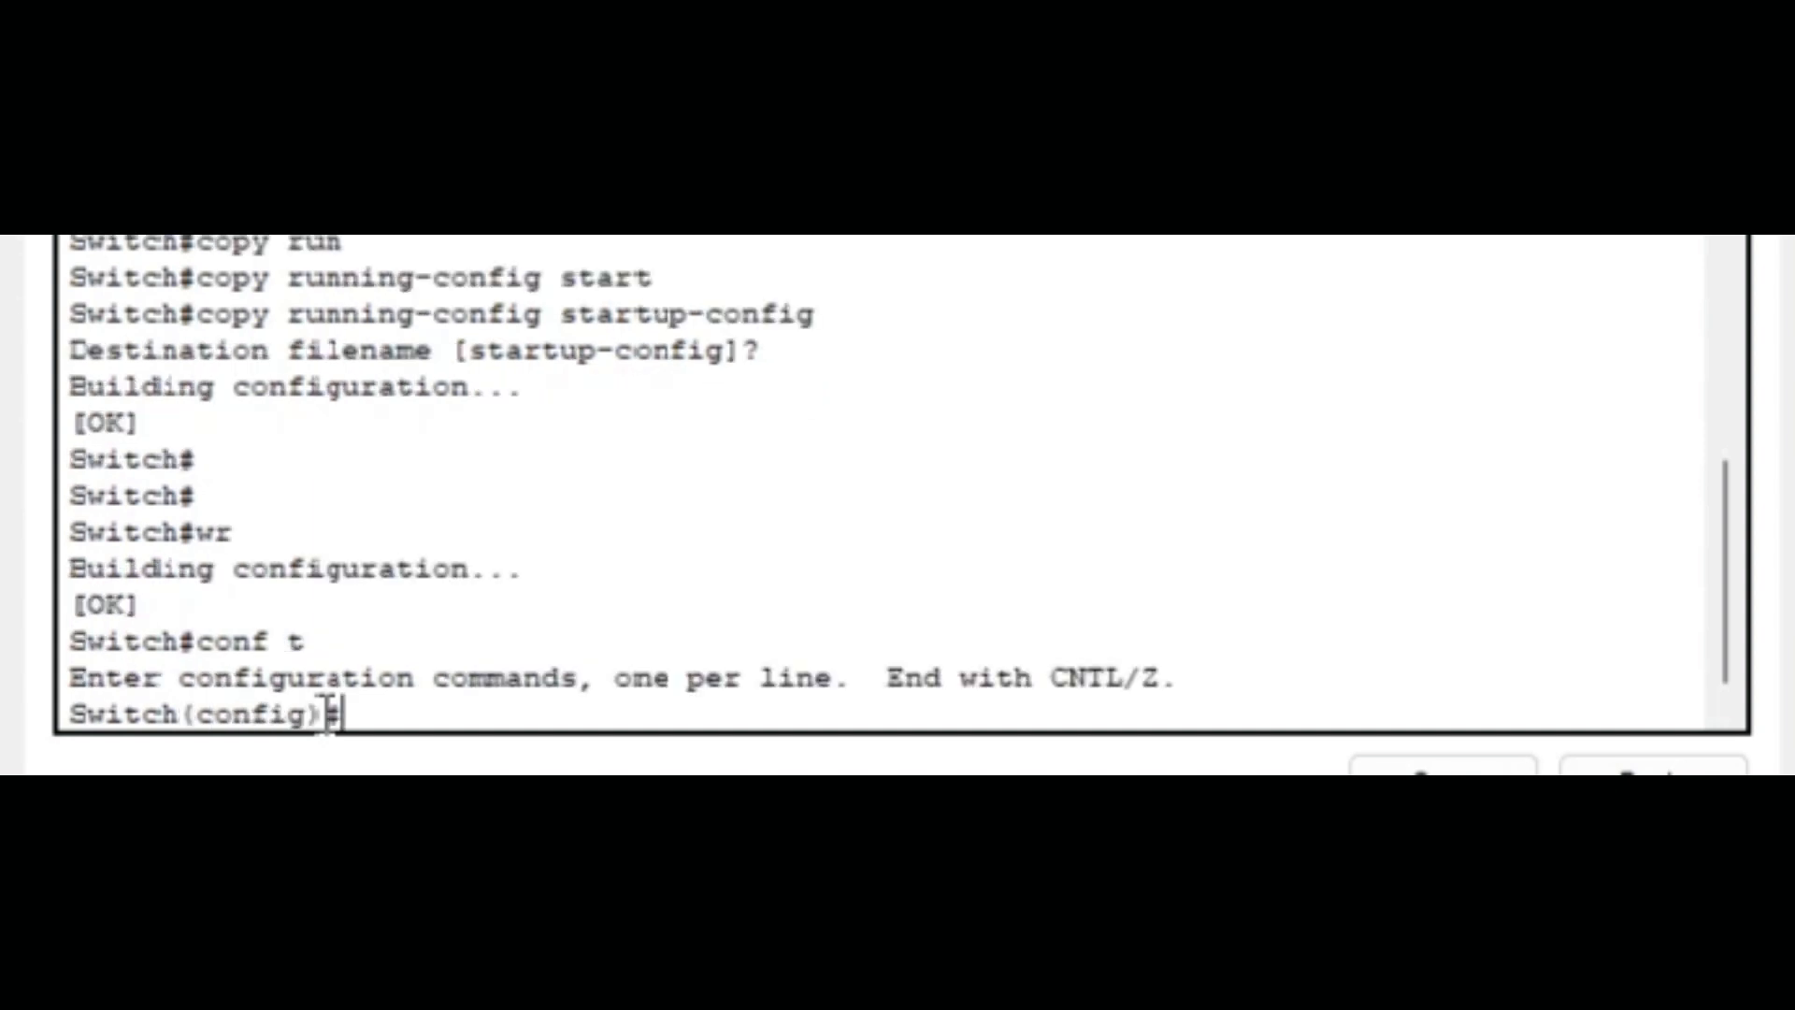
type("int fa0/1")
key("Return")
key("Return")
key("Return")
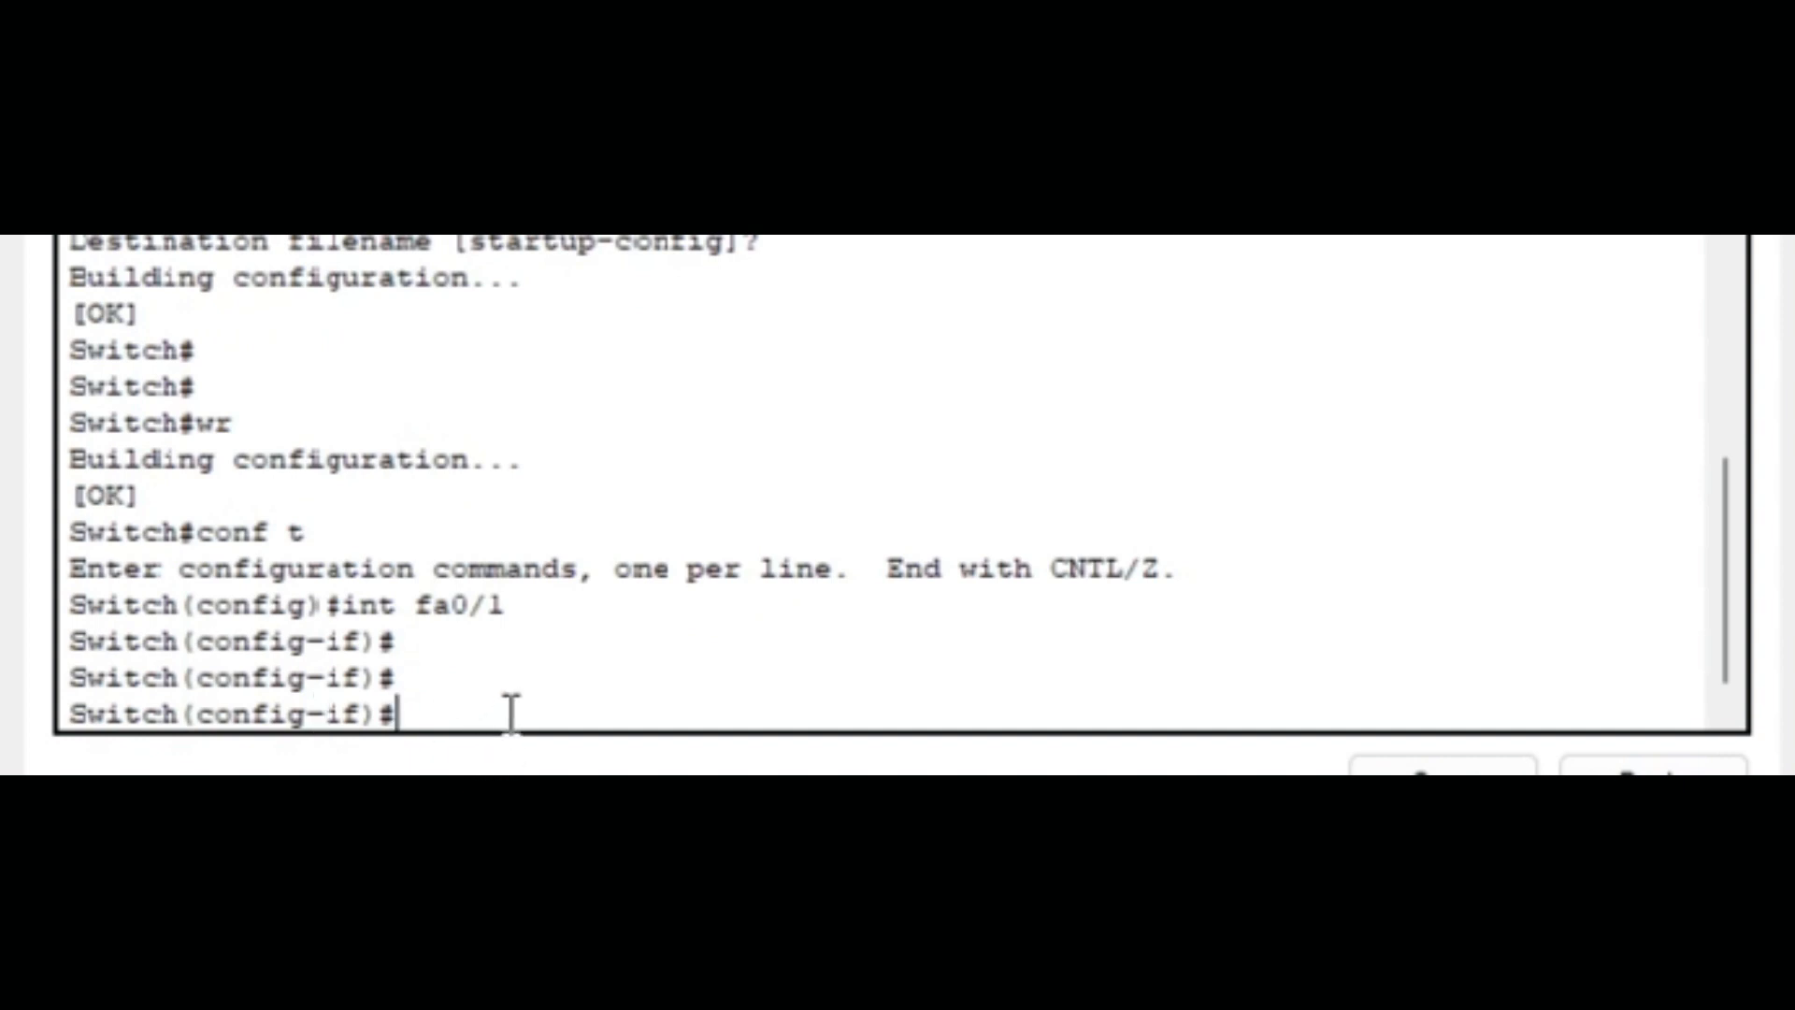
type("do wr")
key("Return")
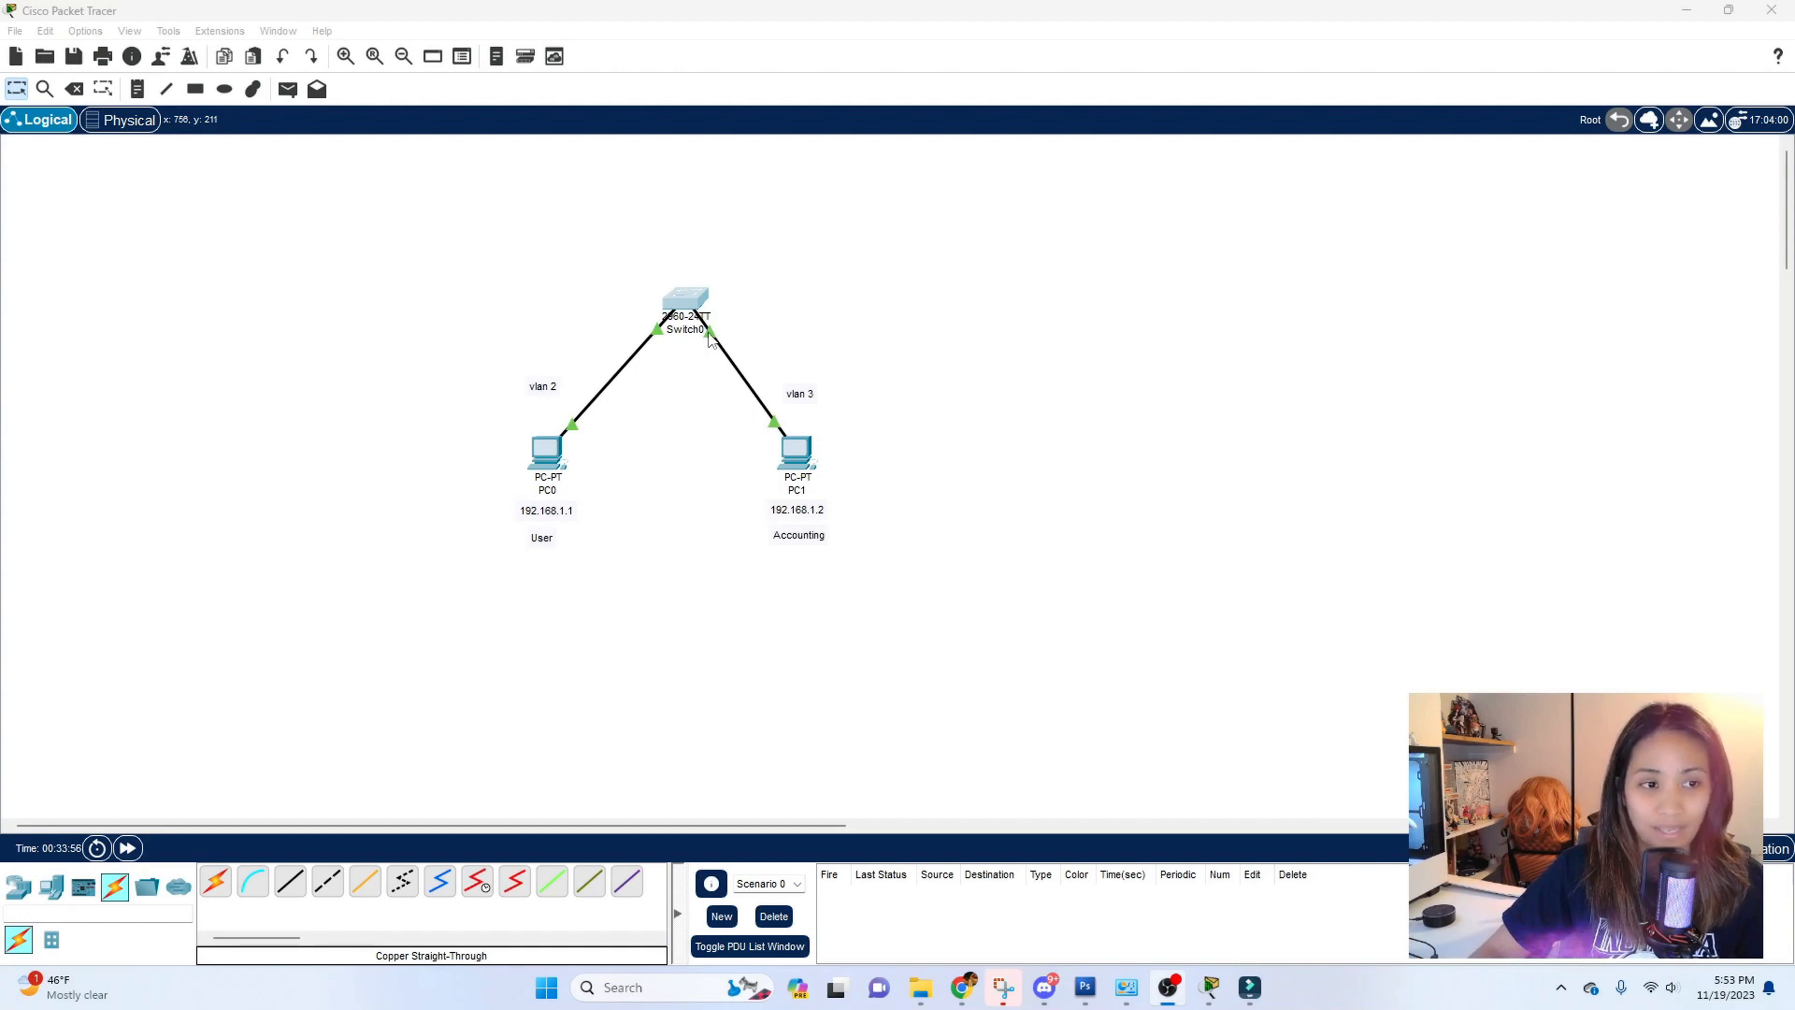
Check on the topology which switch port connects to PC1
left_click(668, 375)
mouse_move(711, 338)
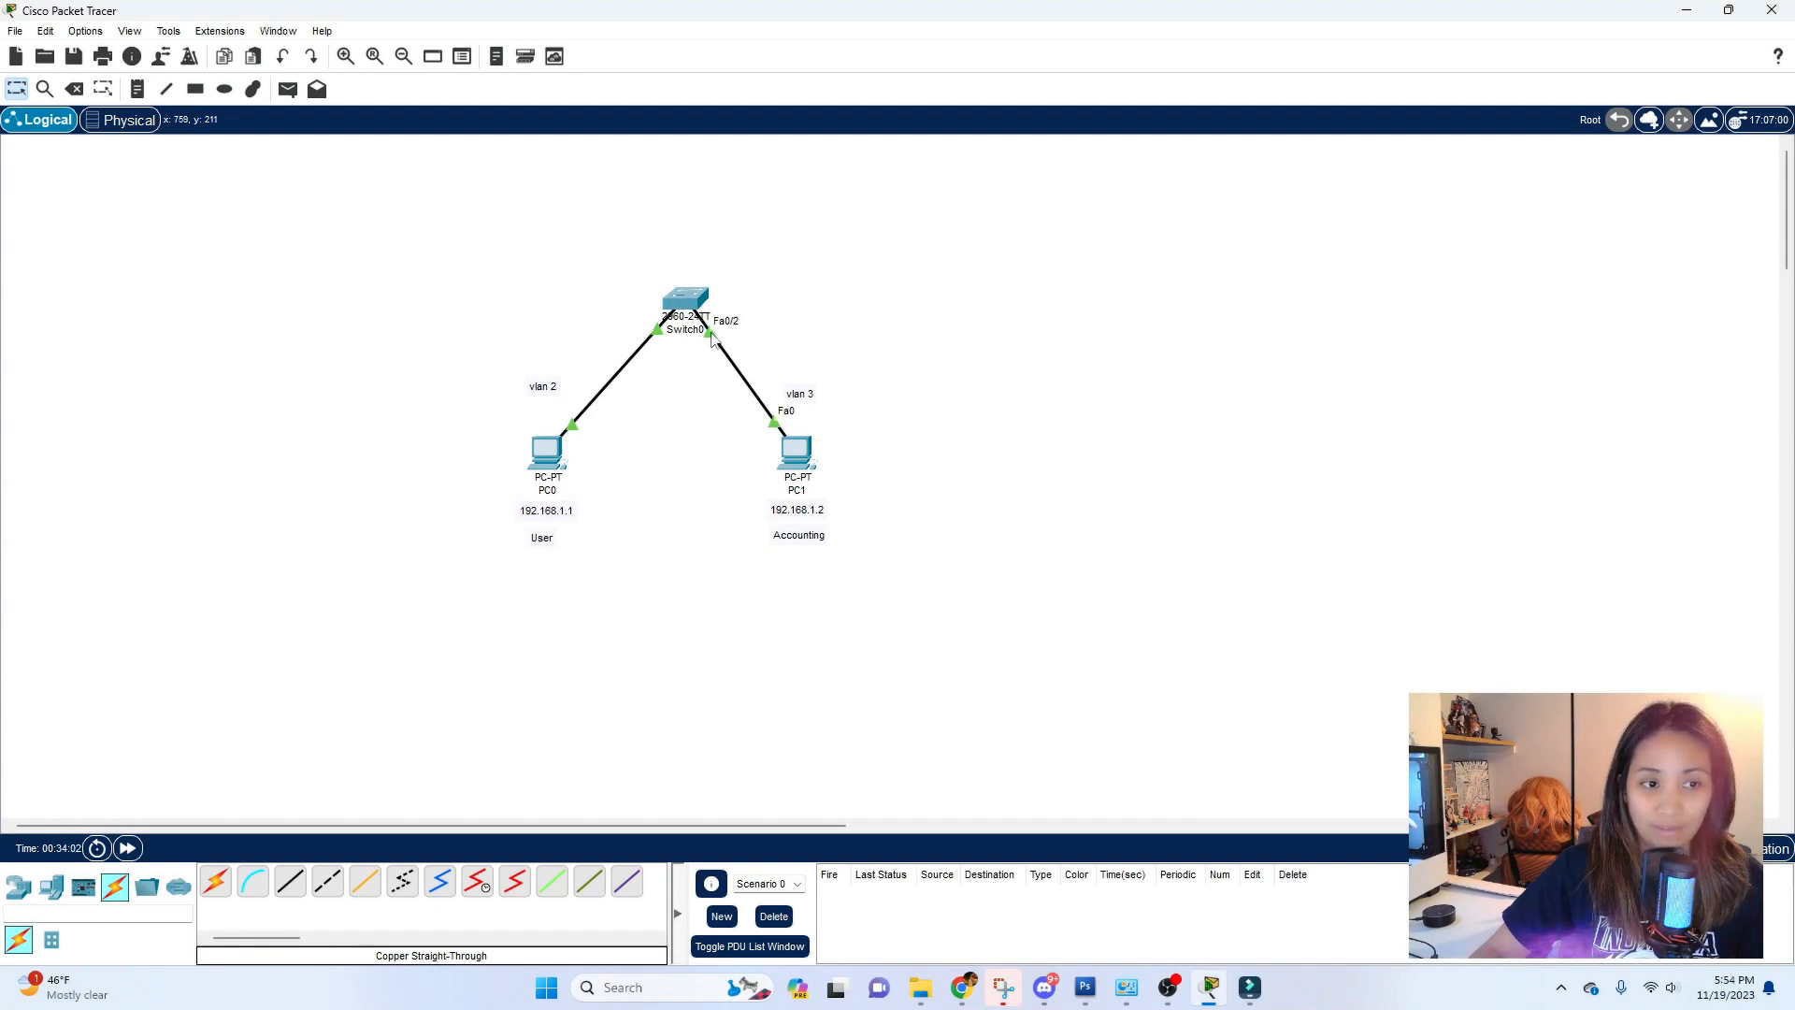
Reopen Switch0's command line, exit fa0/1 configuration, and enter interface configuration for PC1's port with "int fa0/2"
left_click(685, 297)
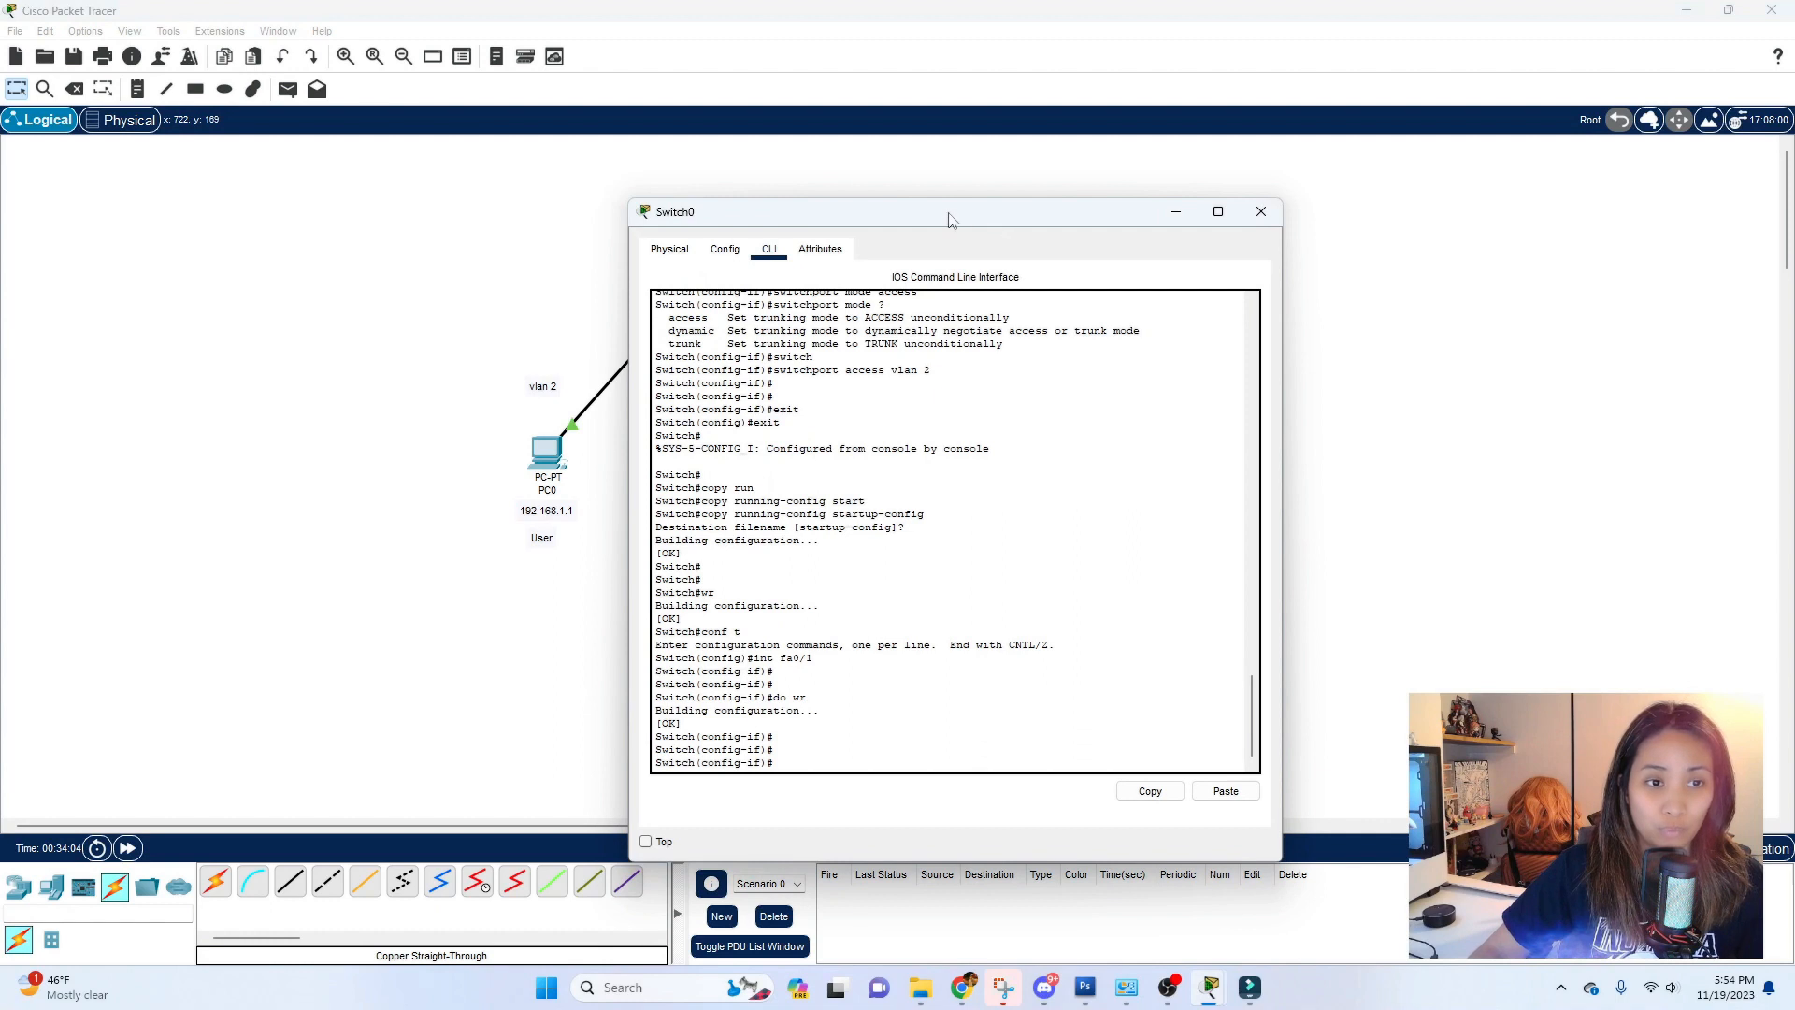
left_click_drag(950, 215, 1176, 84)
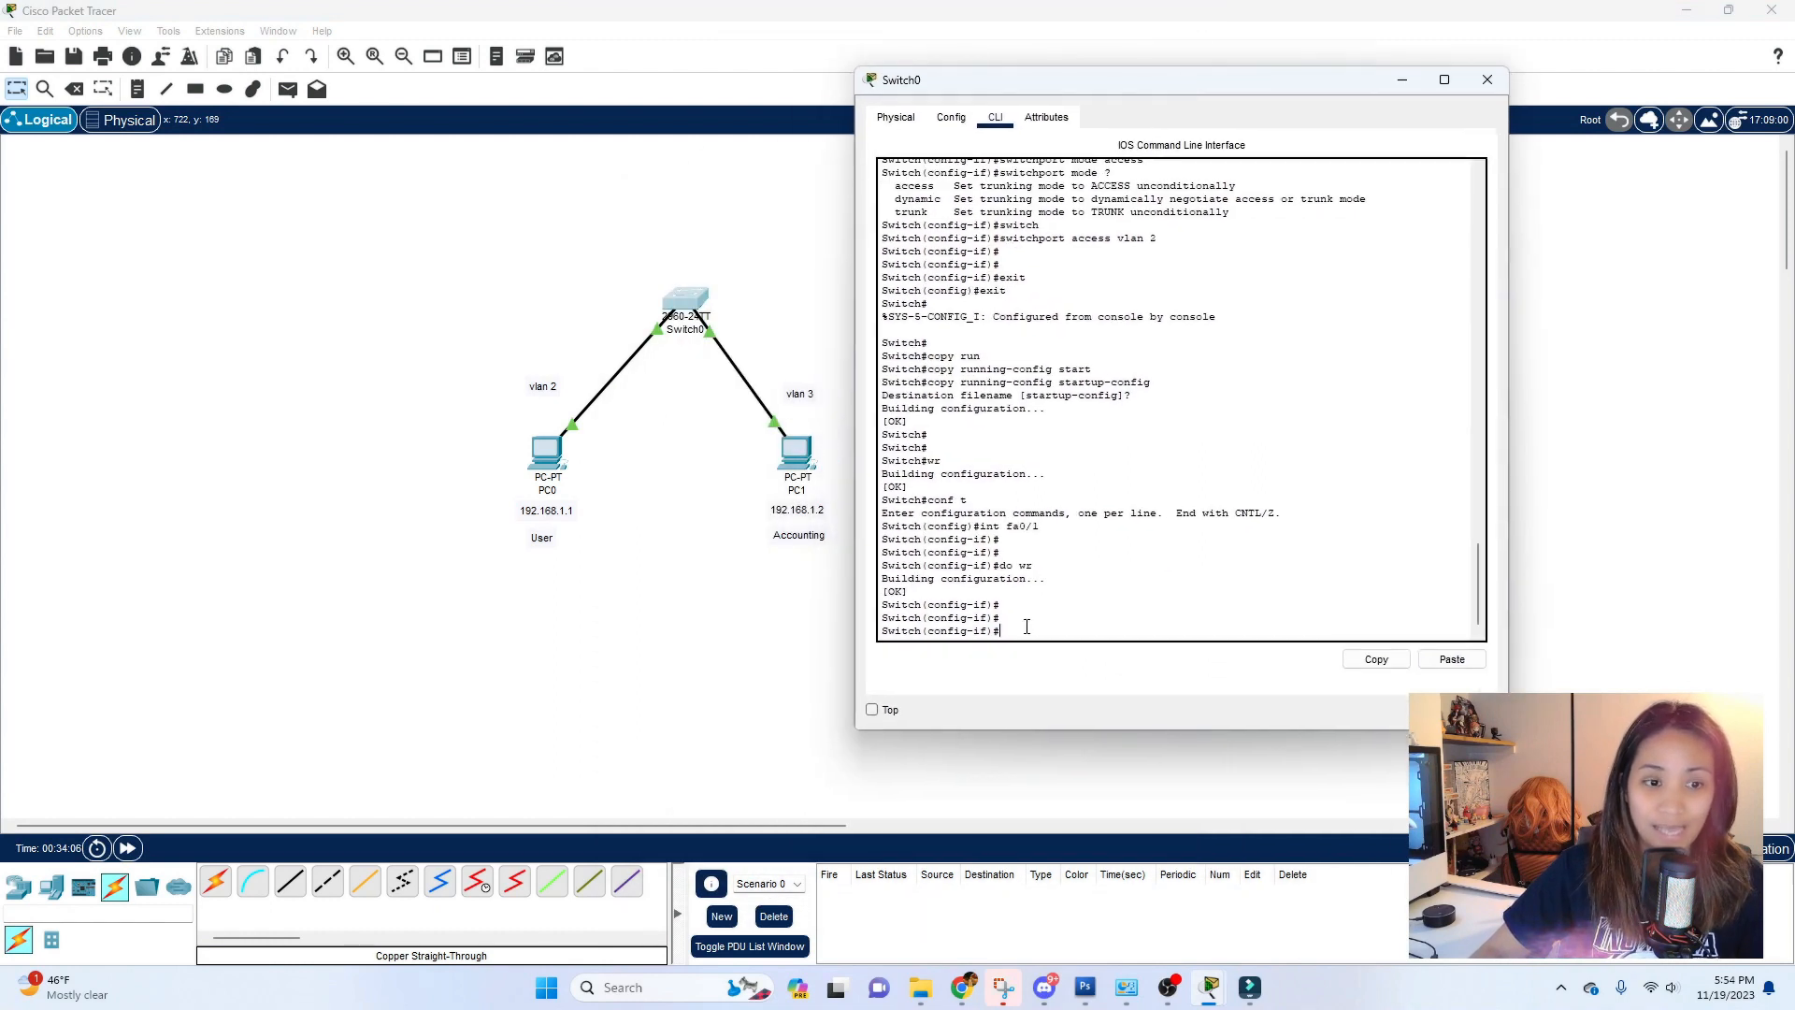
type("exi")
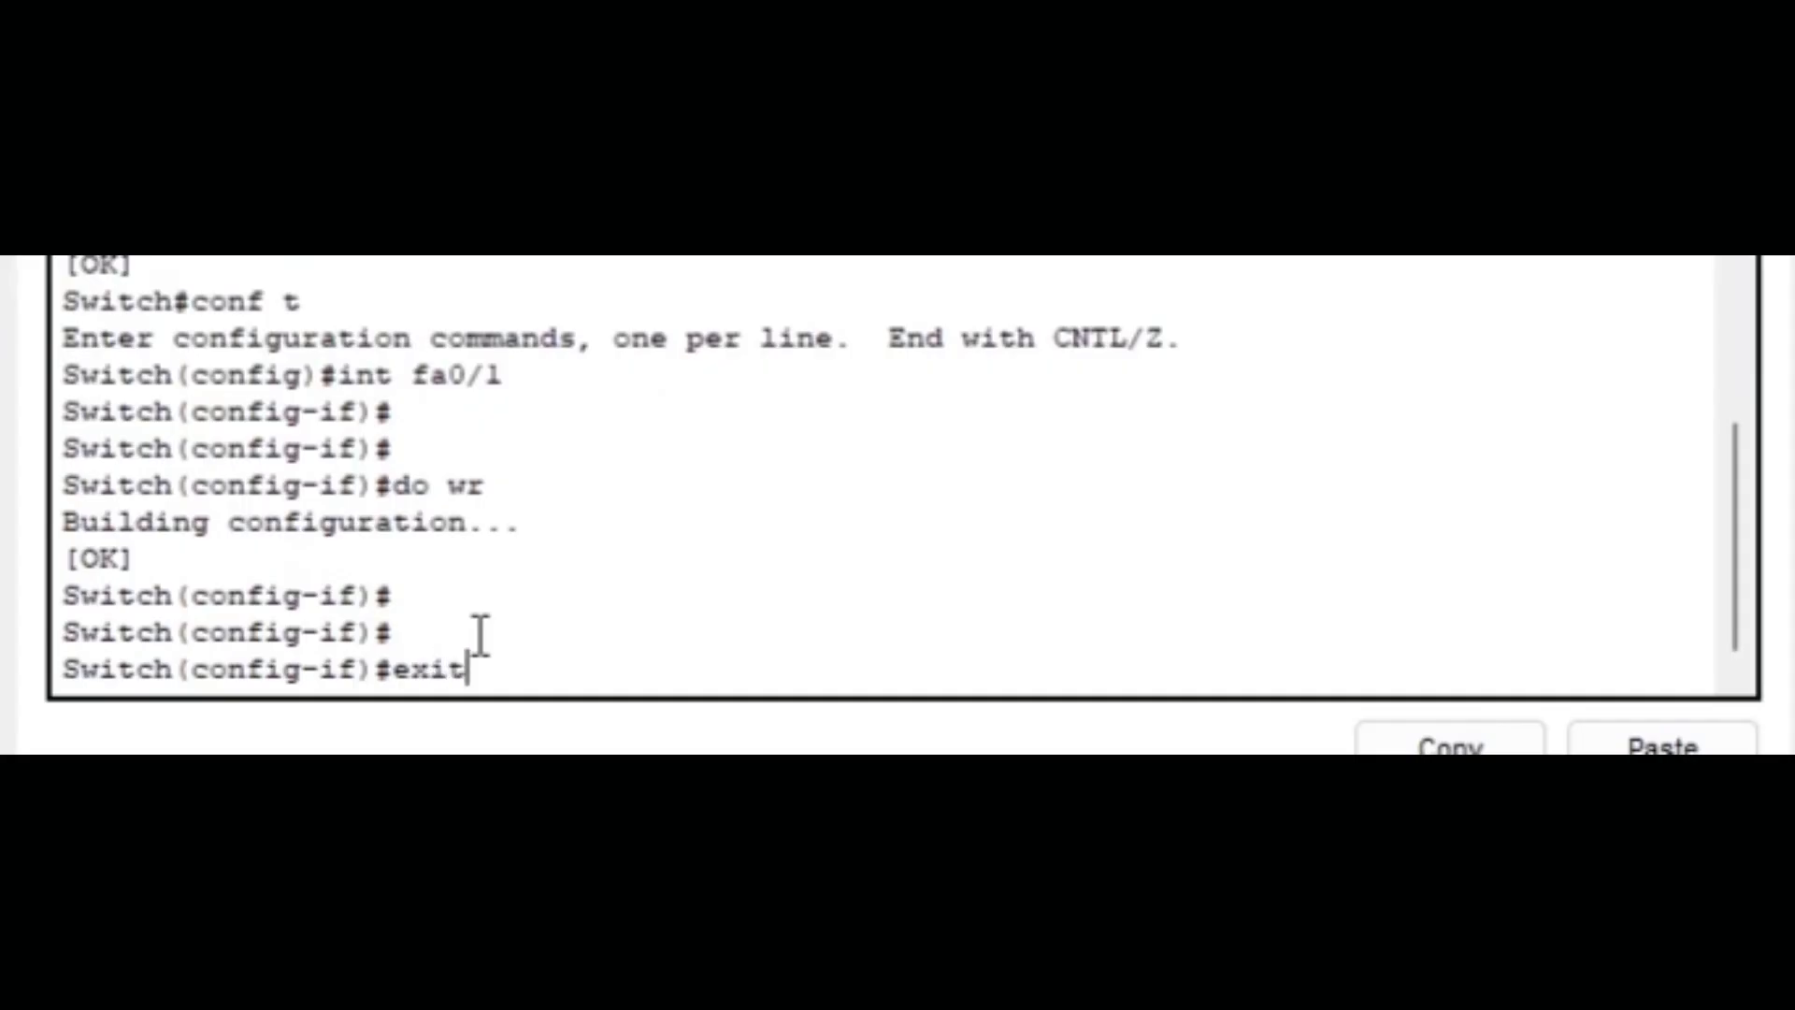
type("t")
key("Return")
type("int fa0")
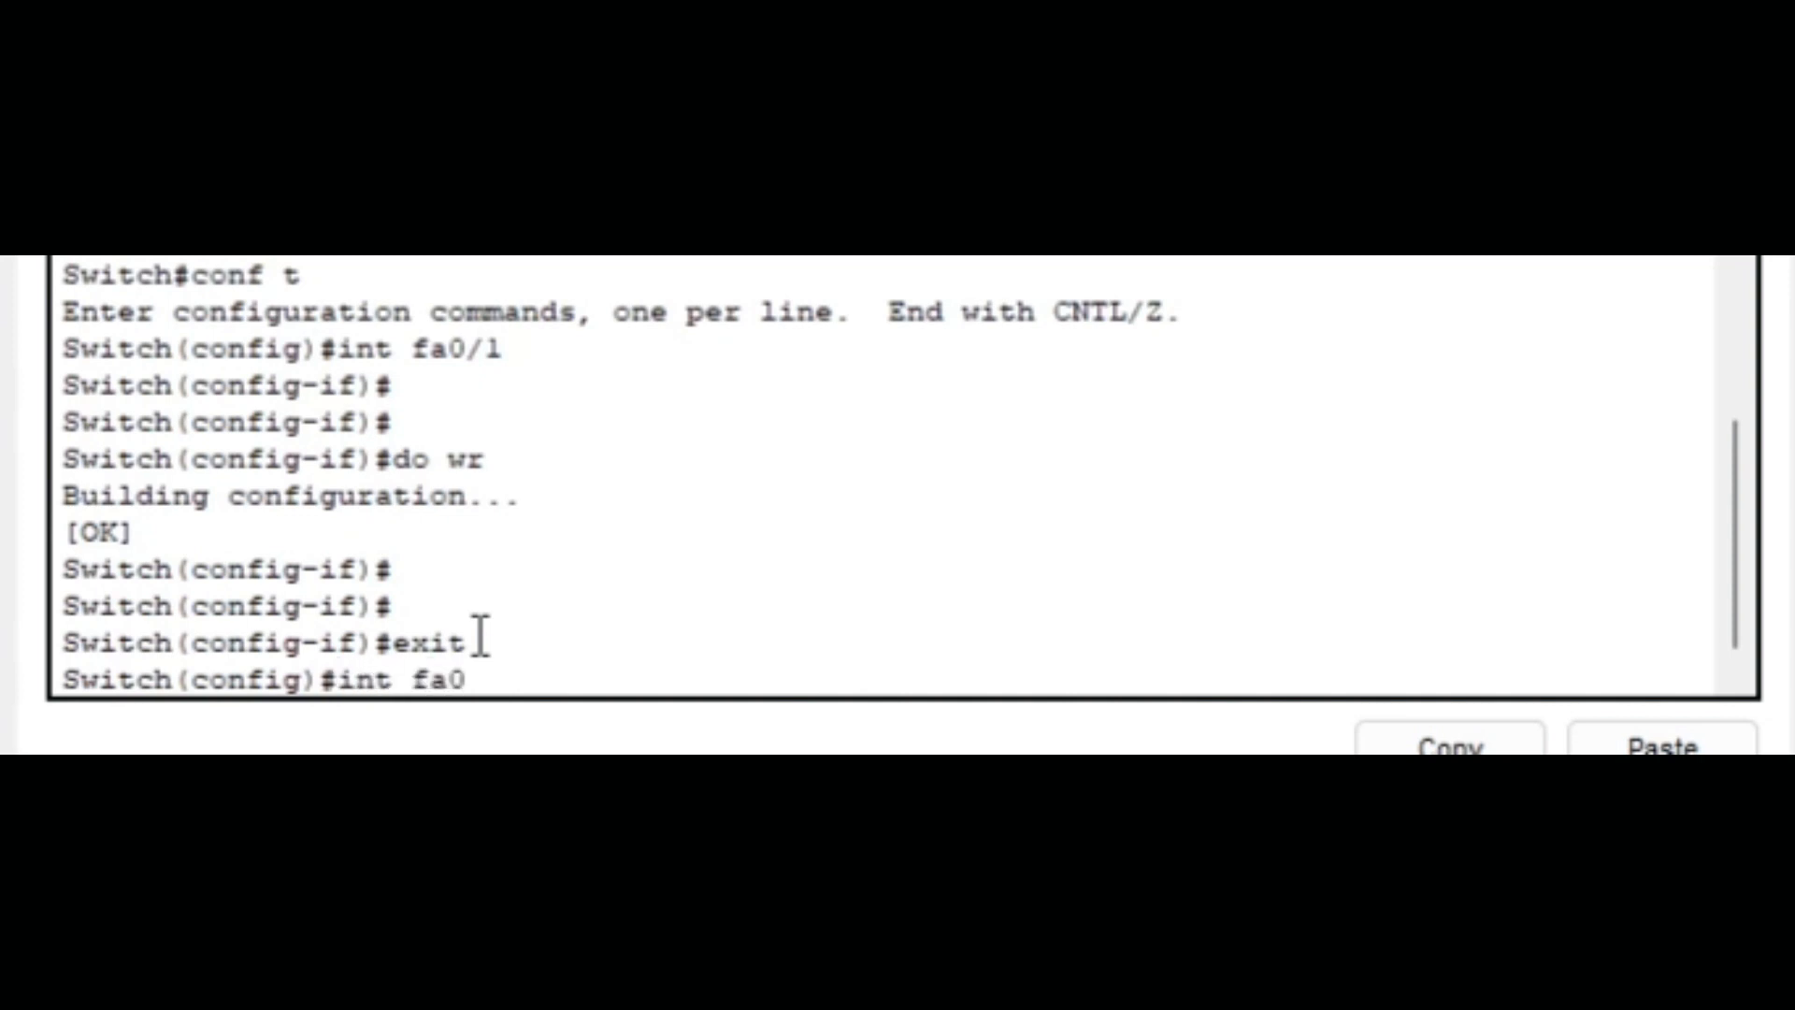
type("/2")
key("Return")
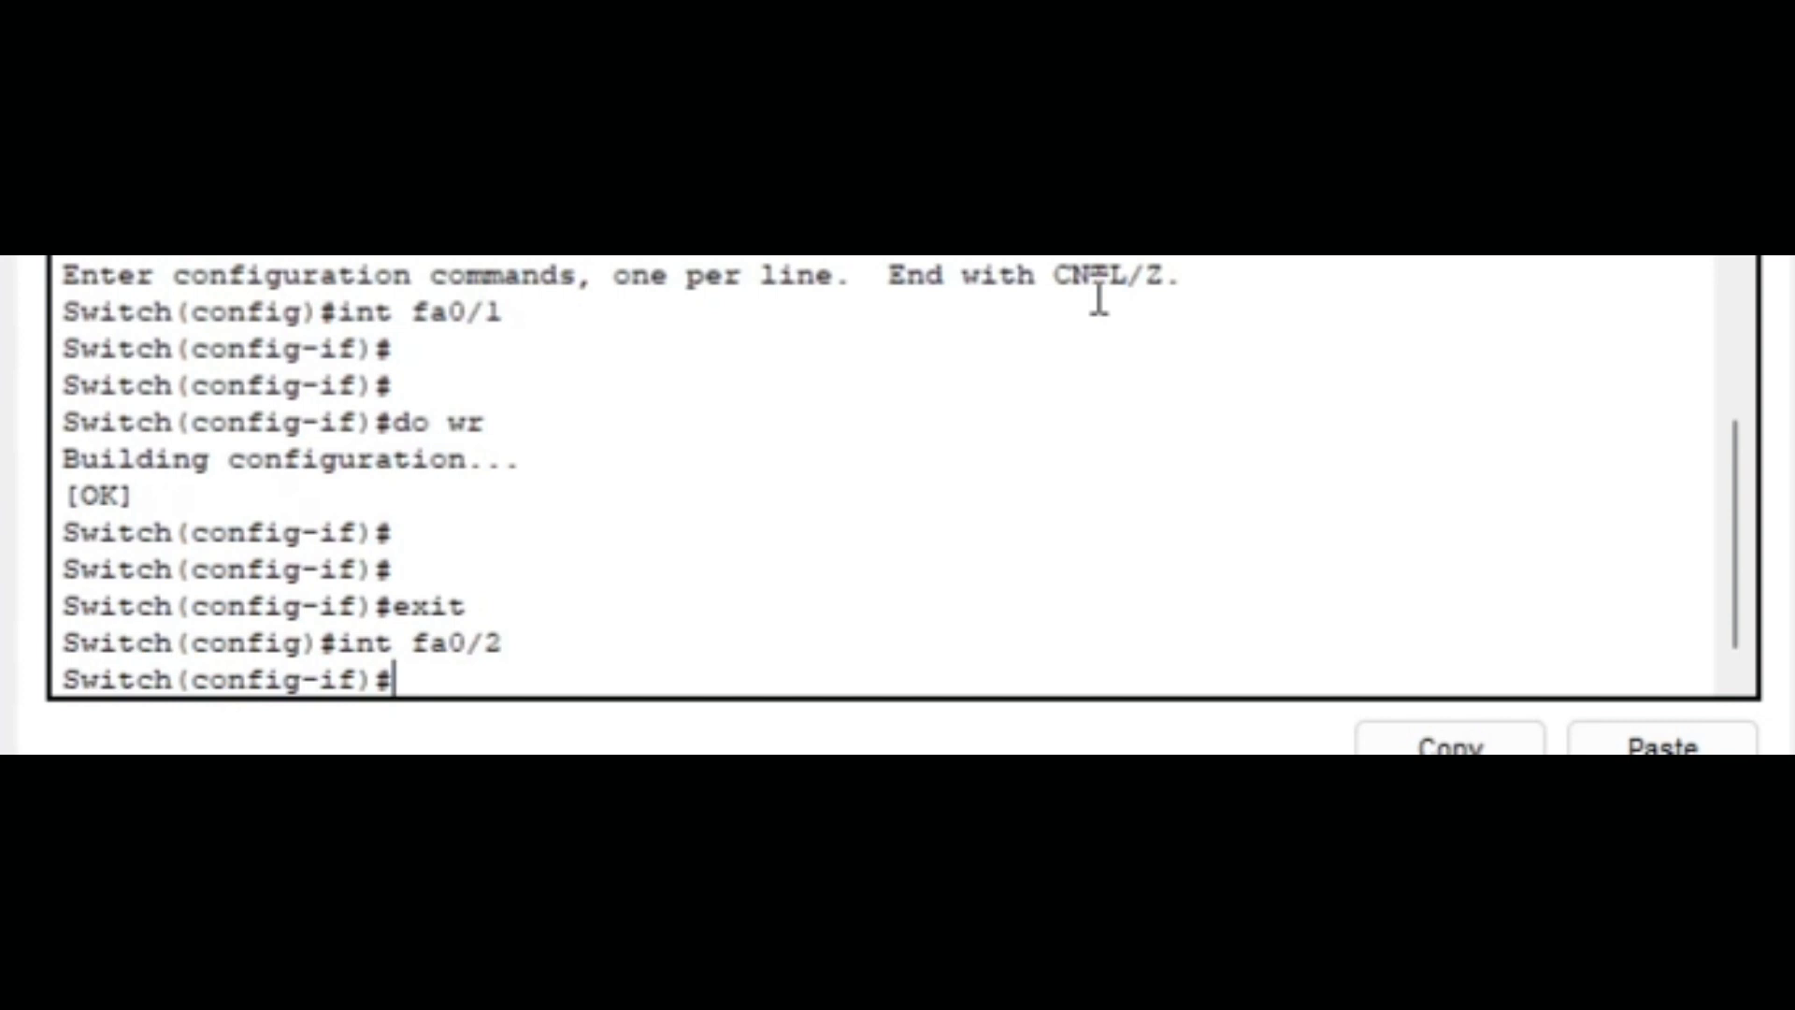
Set interface fa0/2 to access mode with "switchport mode access"
type("sw")
key("Tab")
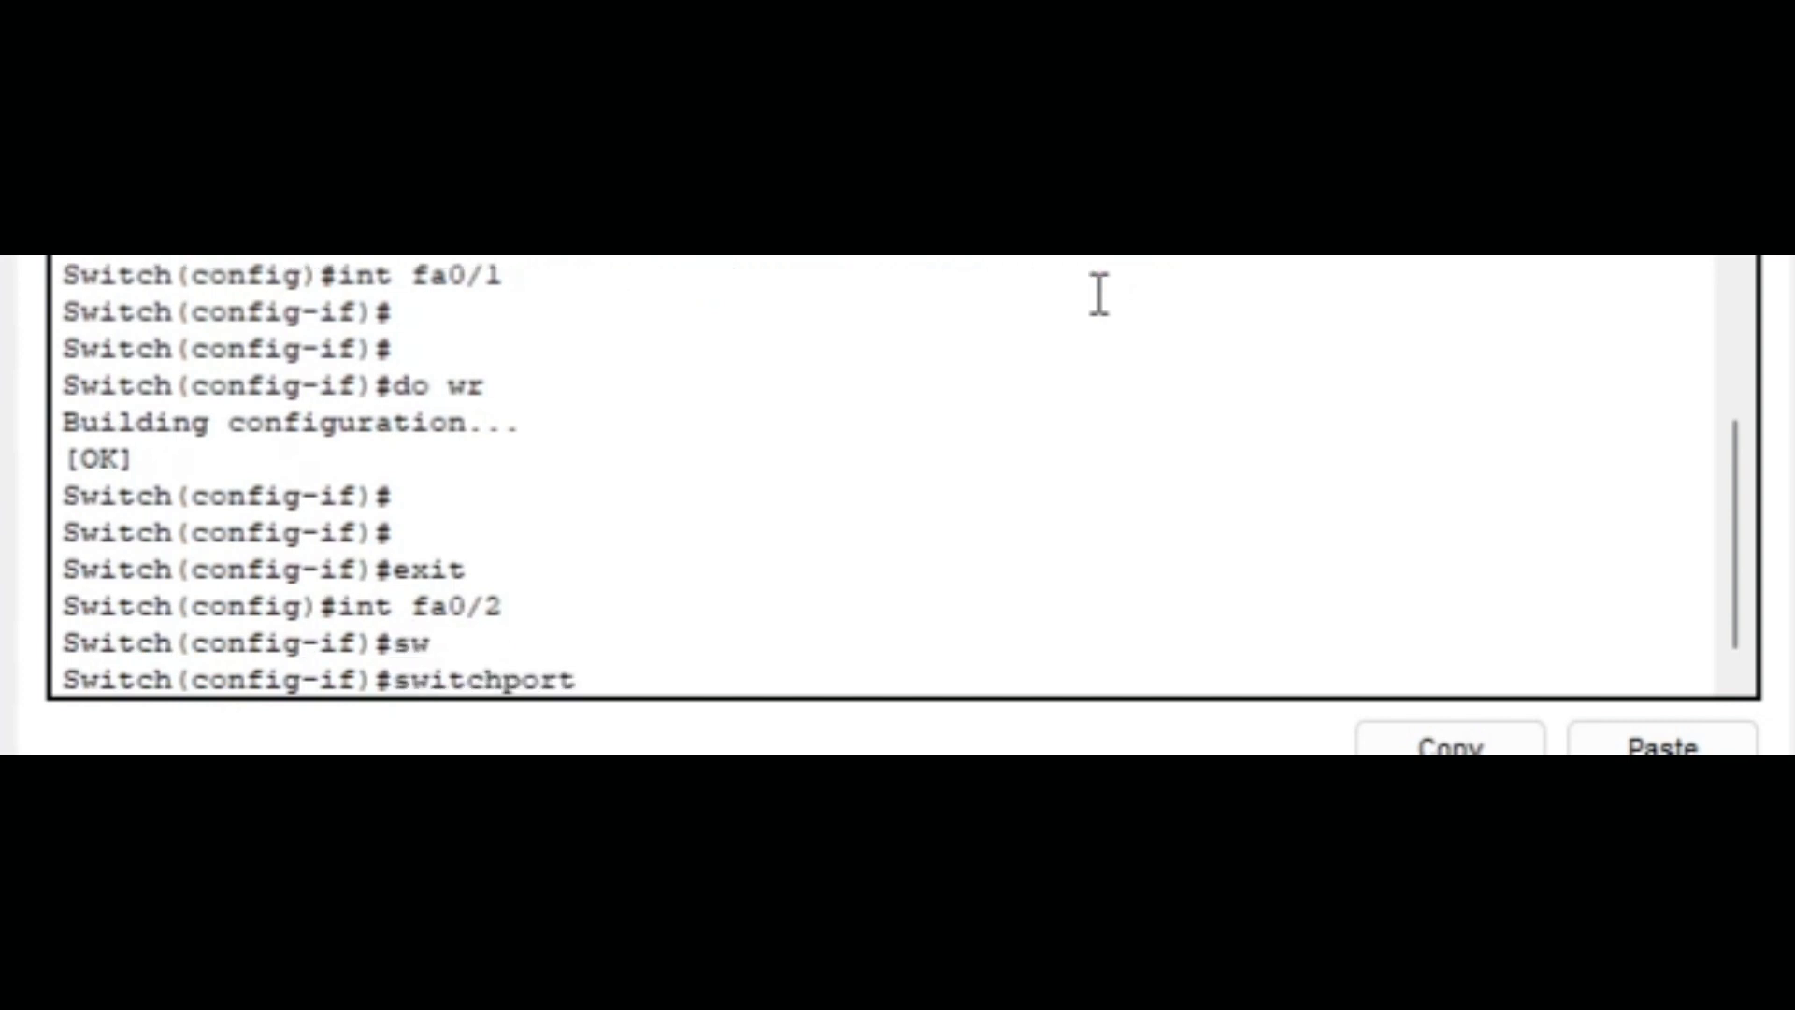
type("a")
key("BackSpace")
type("mode access")
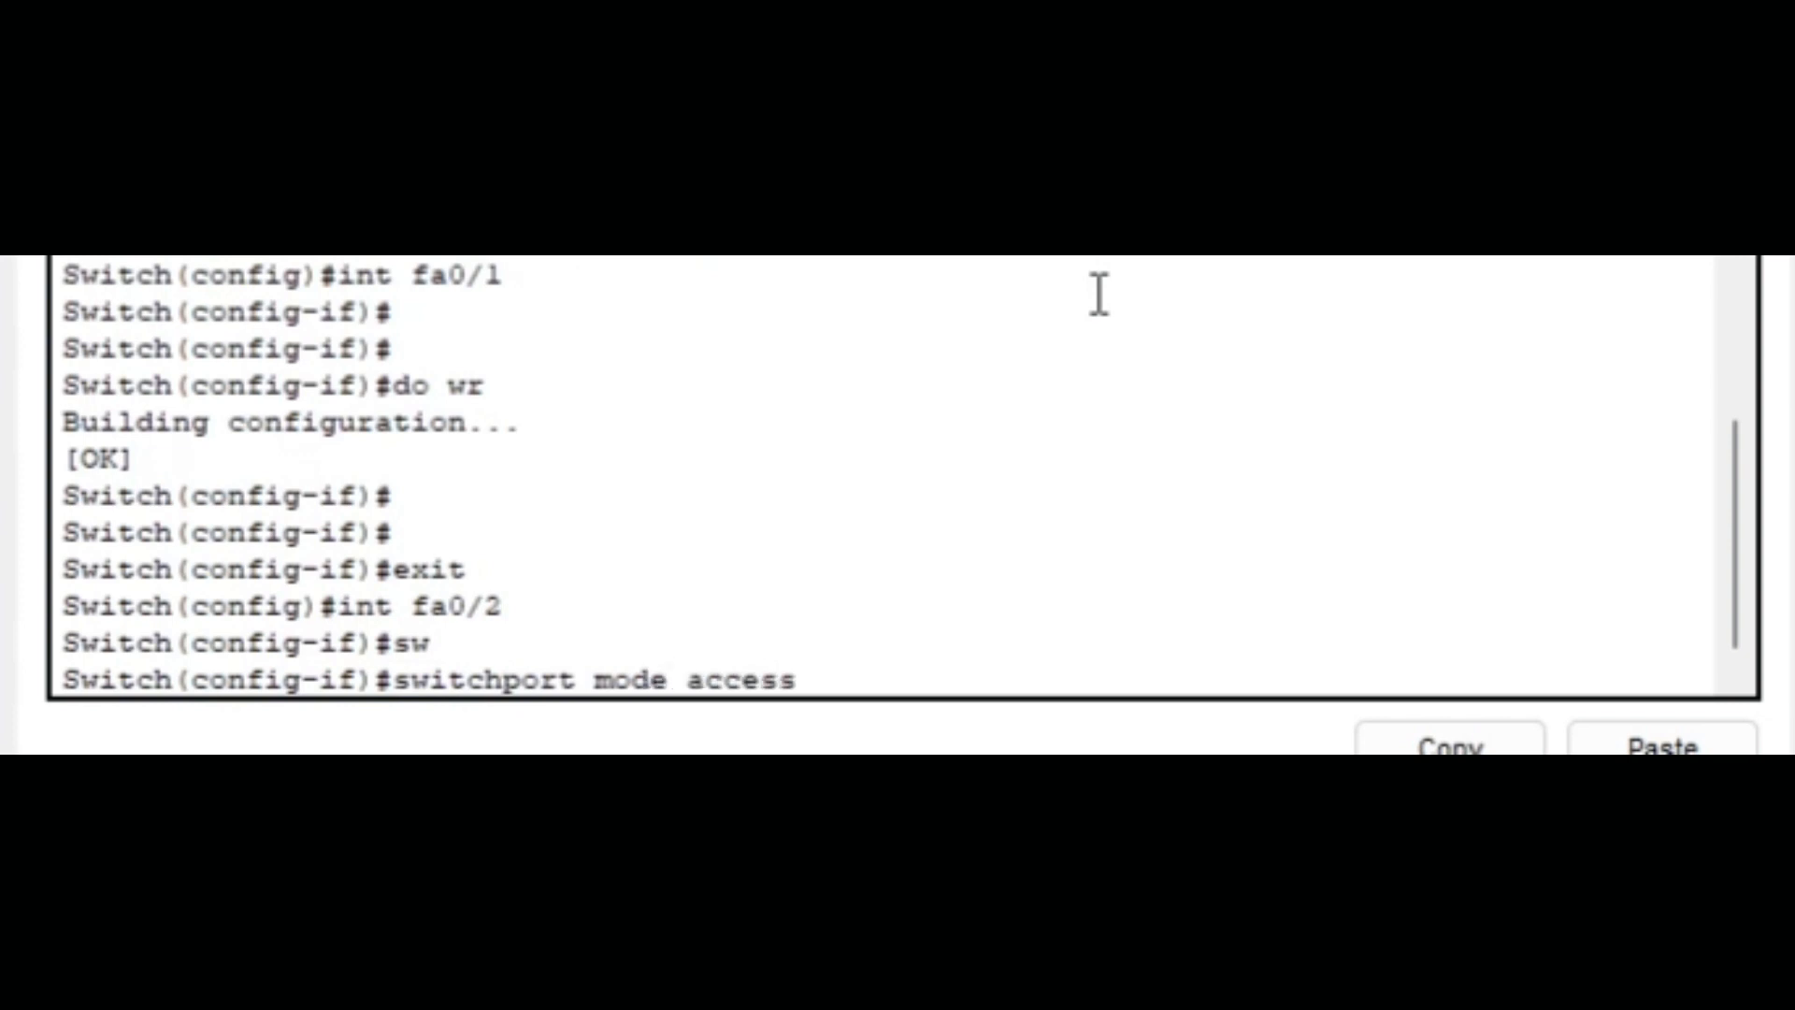
key("Return")
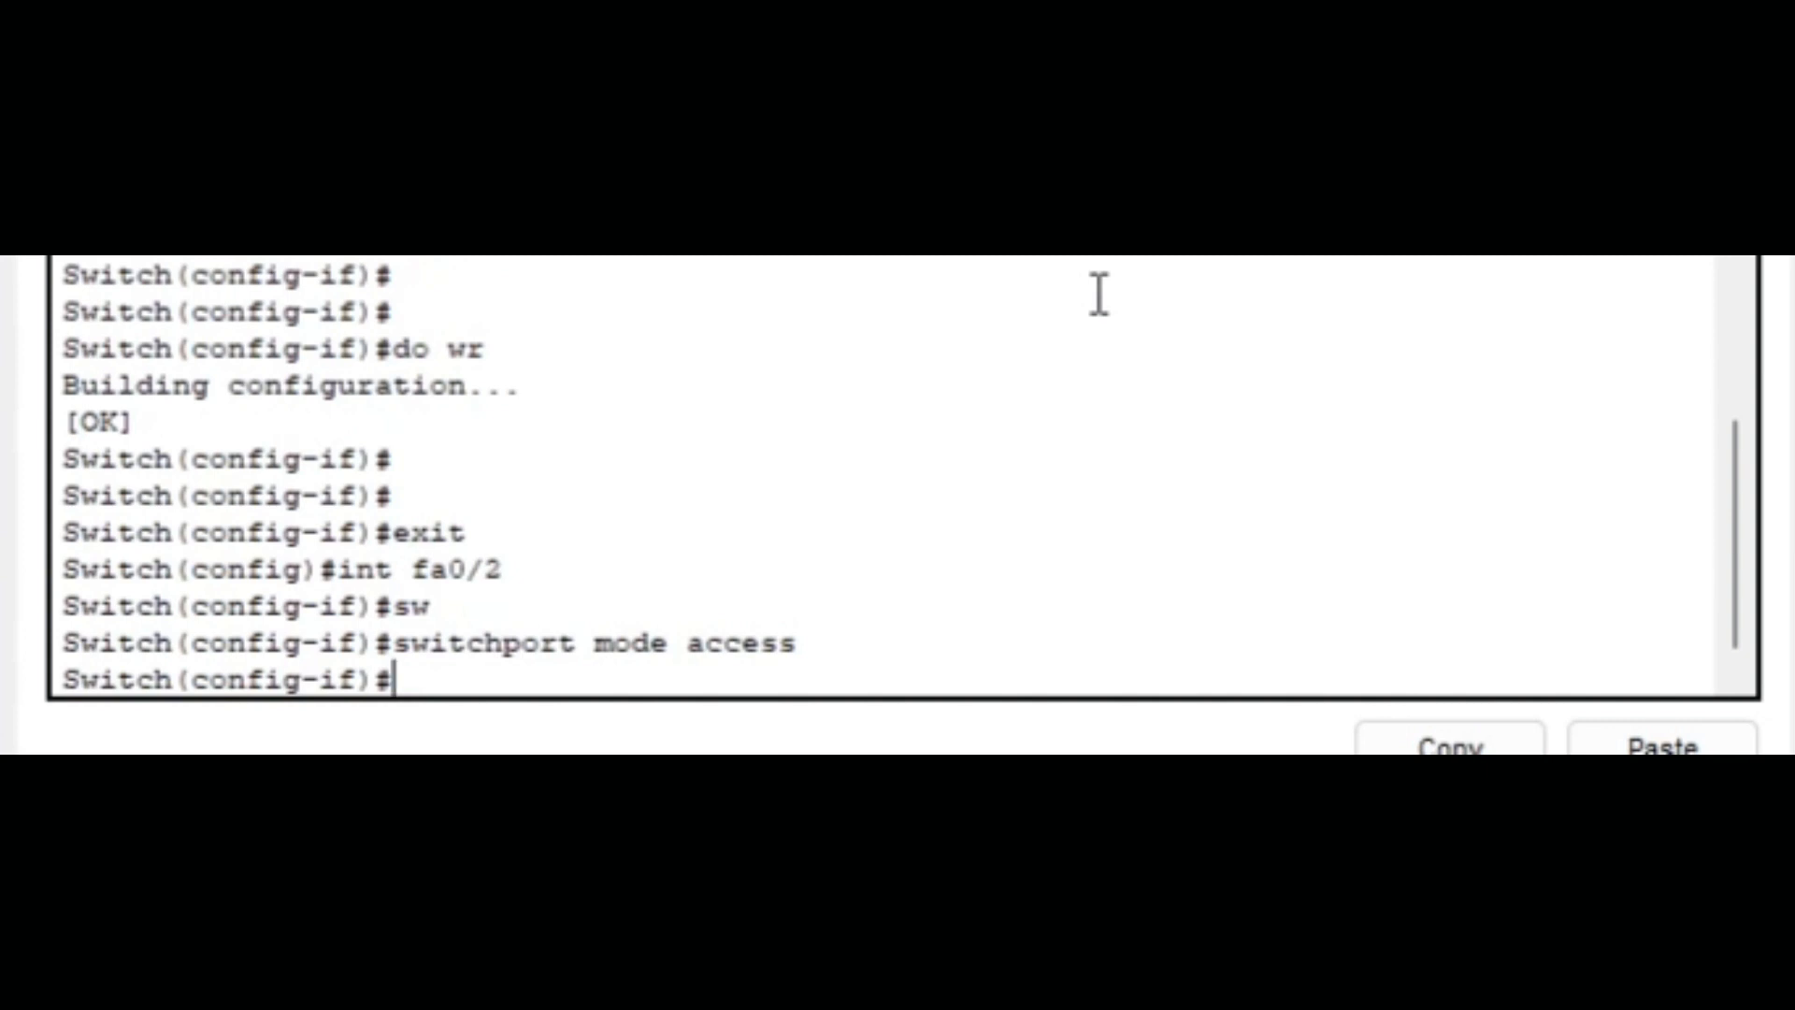
Assign interface fa0/2 to VLAN 3 with "switchport access vlan 3" and save the configuration with "do wr"
type("sw")
key("Tab")
type("access")
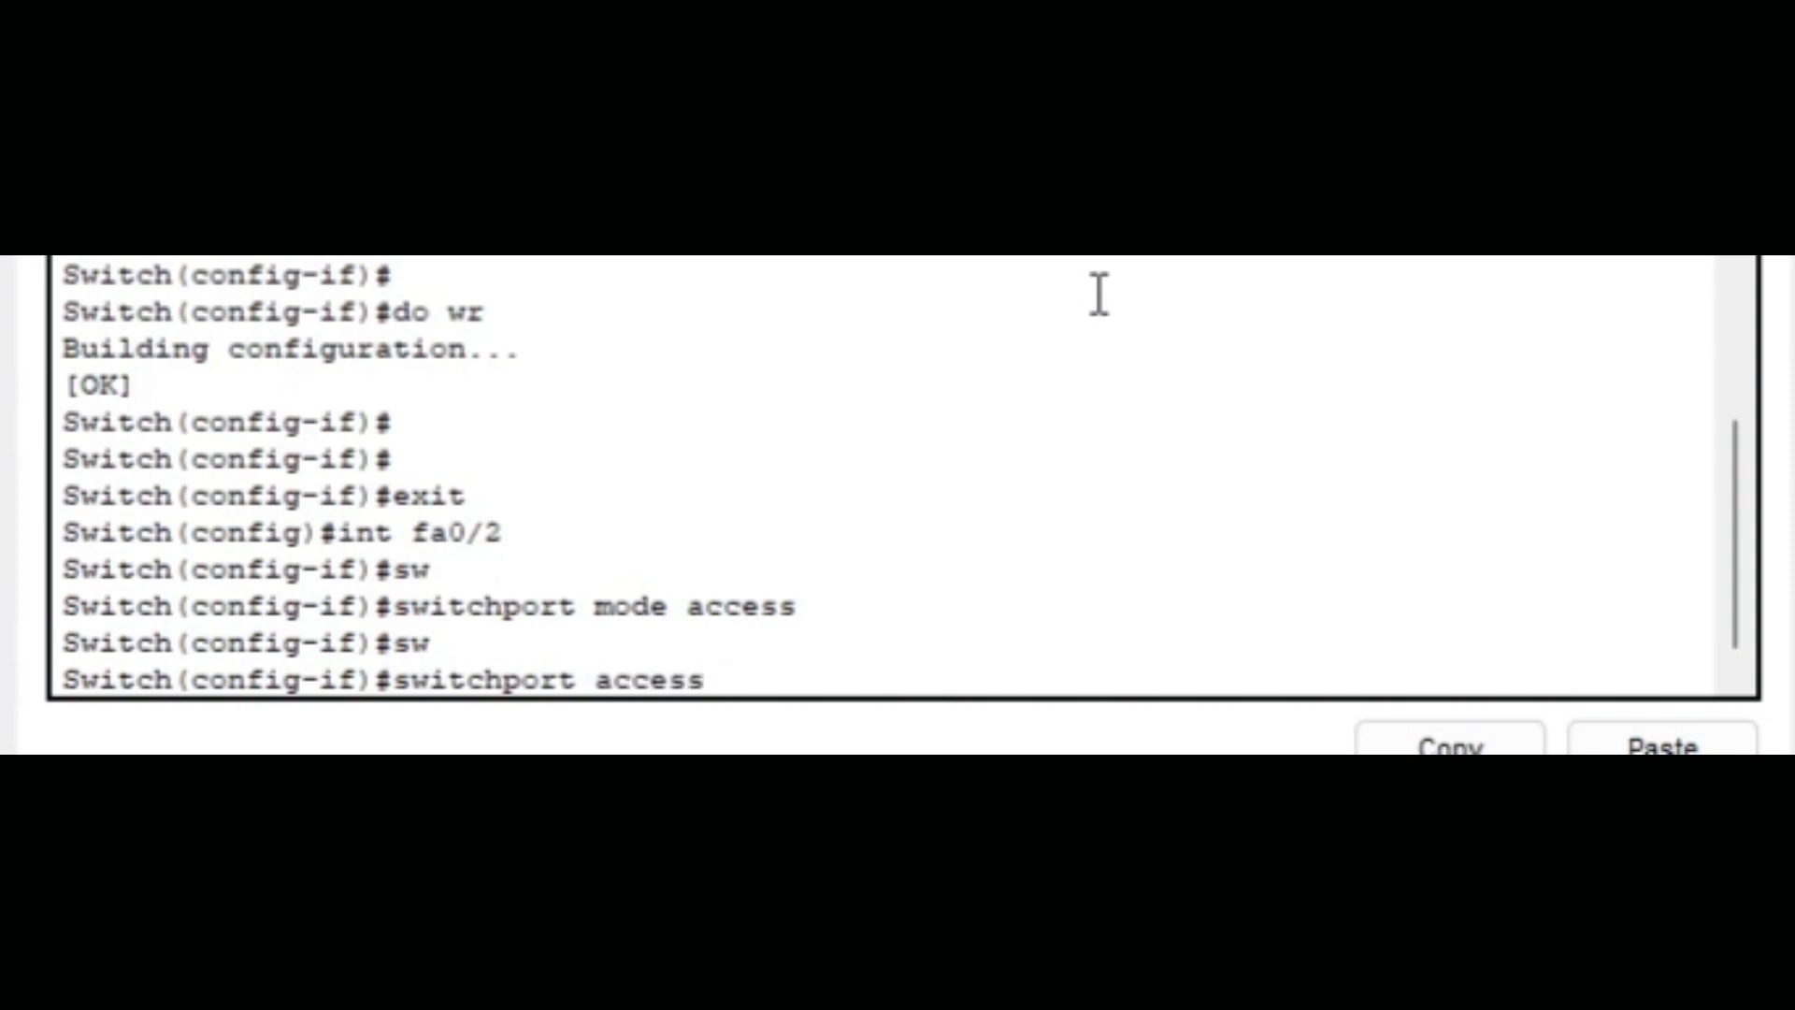
type(" vlan 3")
key("Return")
key("Return")
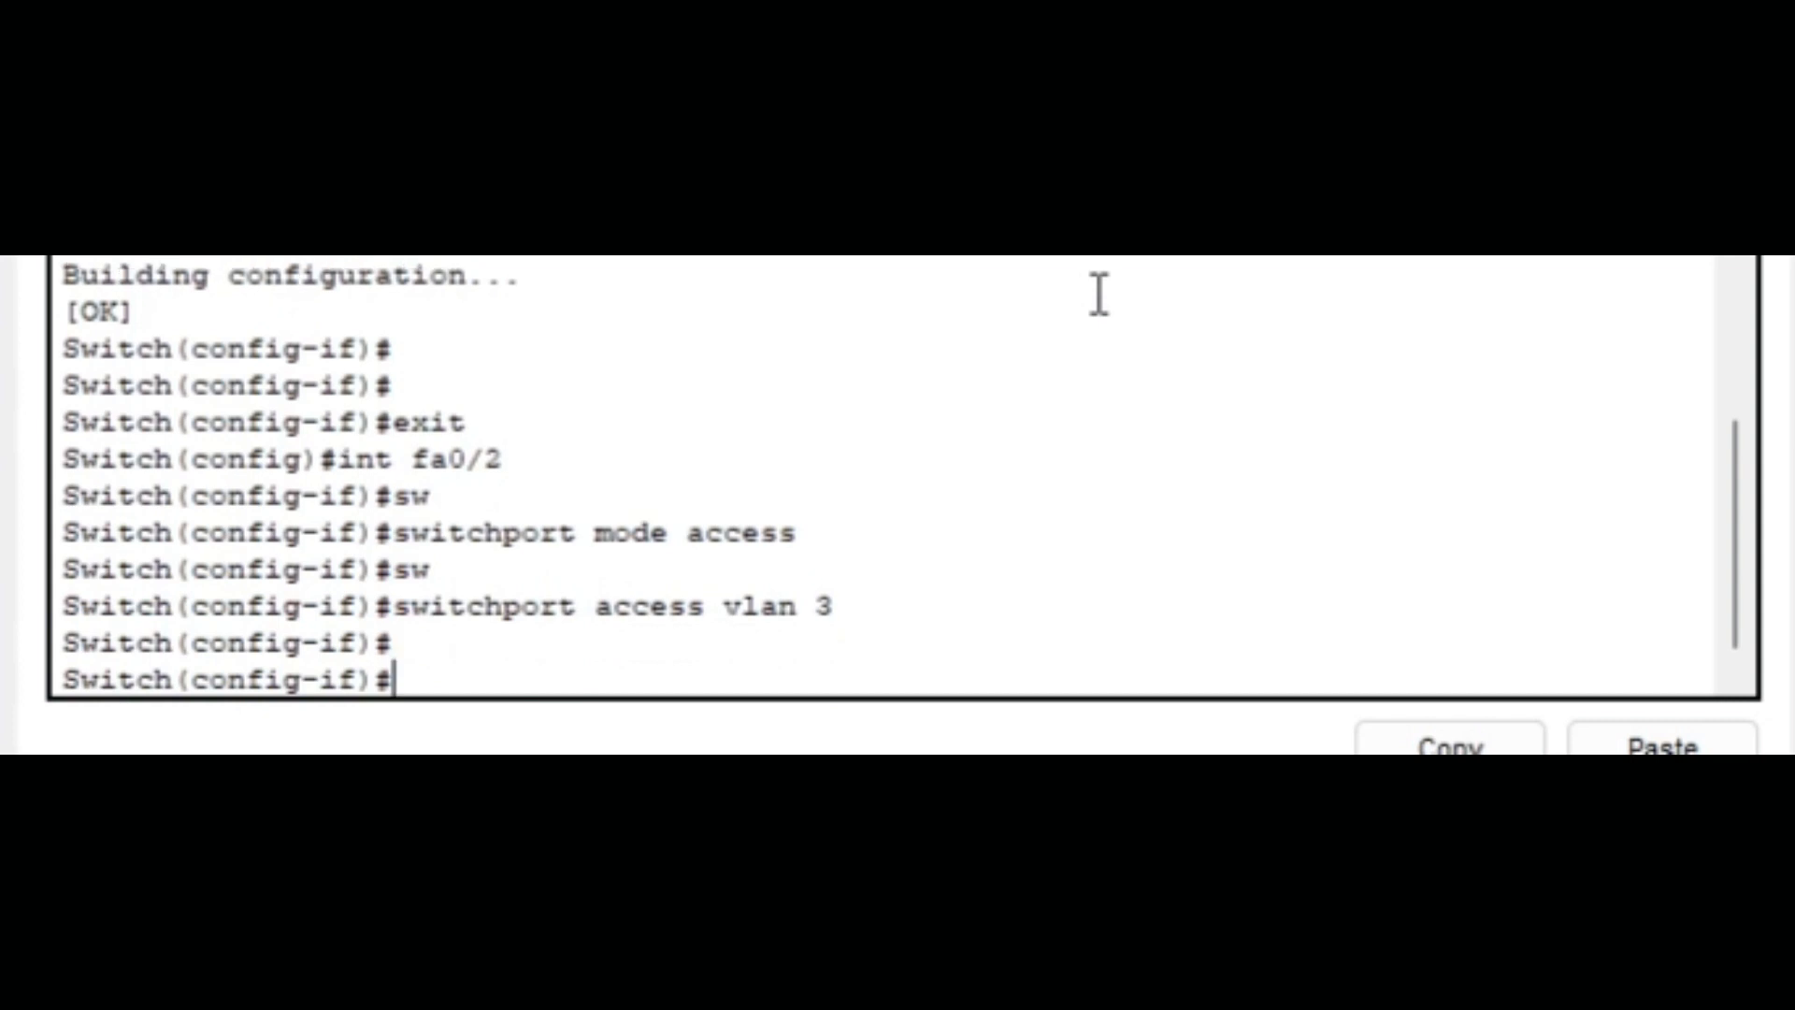
type("do wr")
key("Return")
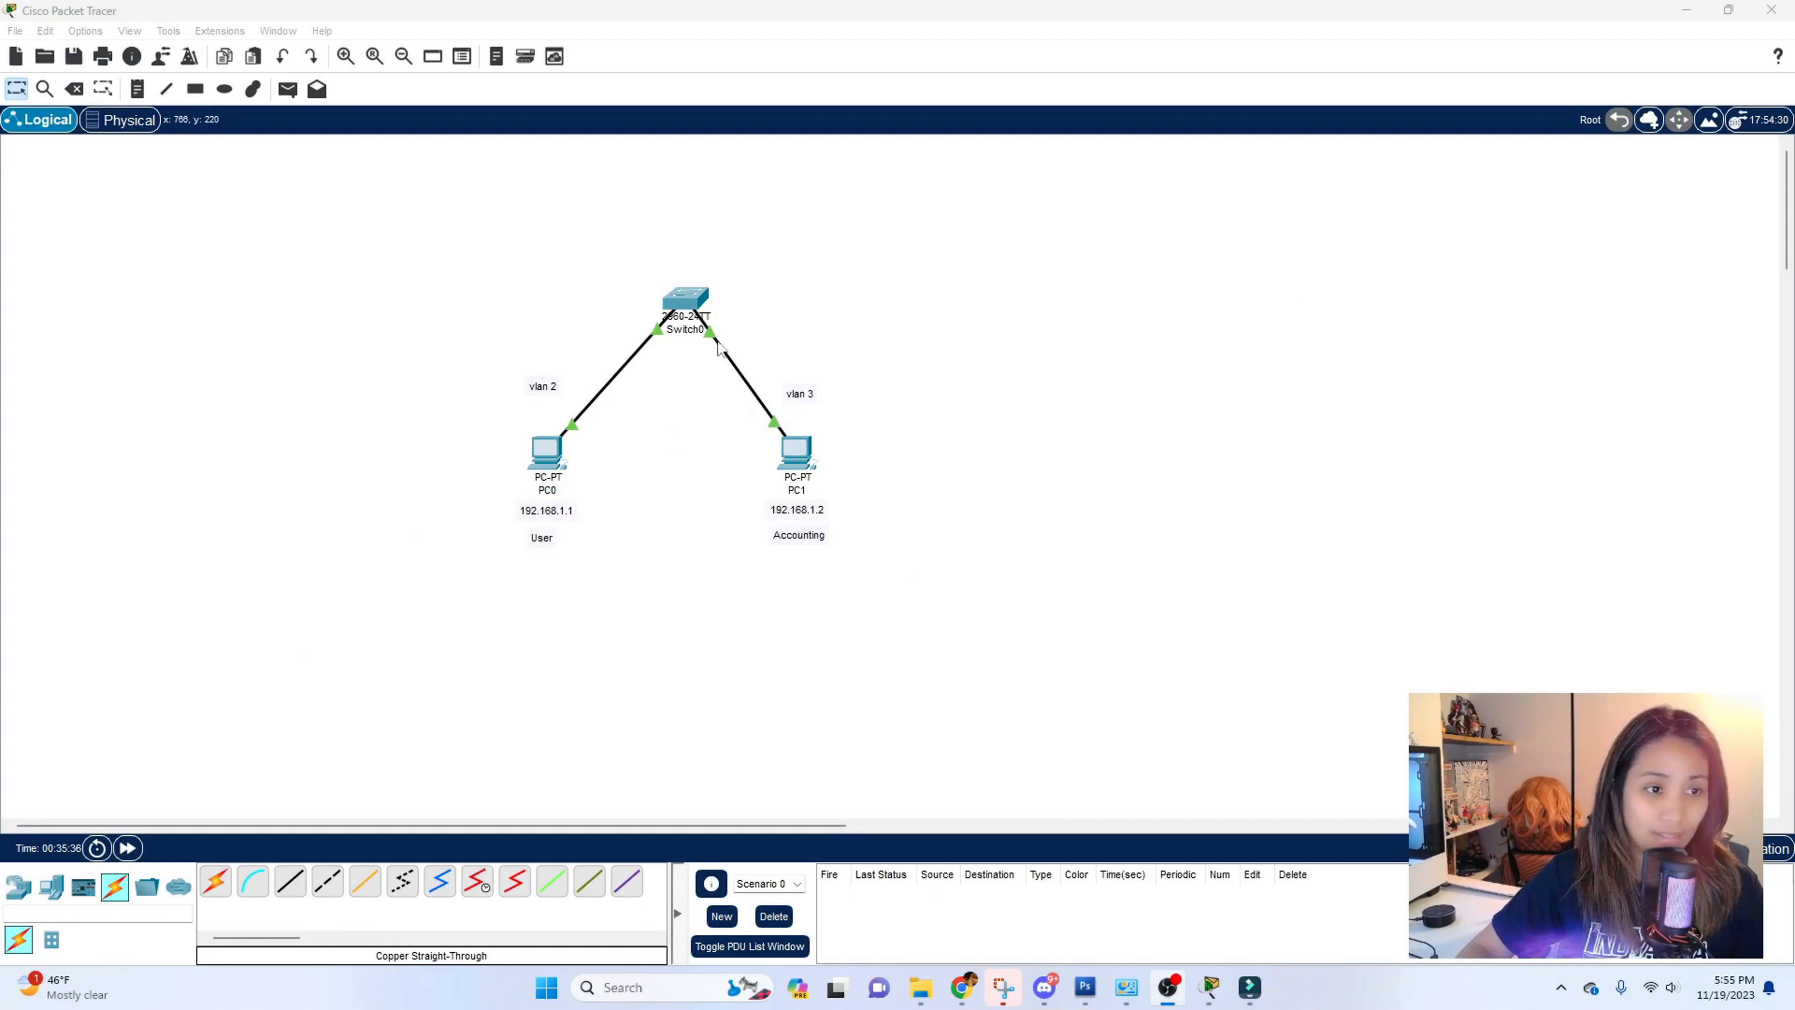
Reopen Switch0's command line and list the switch's VLANs with "do sh vlan"
left_click(682, 307)
left_click_drag(888, 217, 1094, 101)
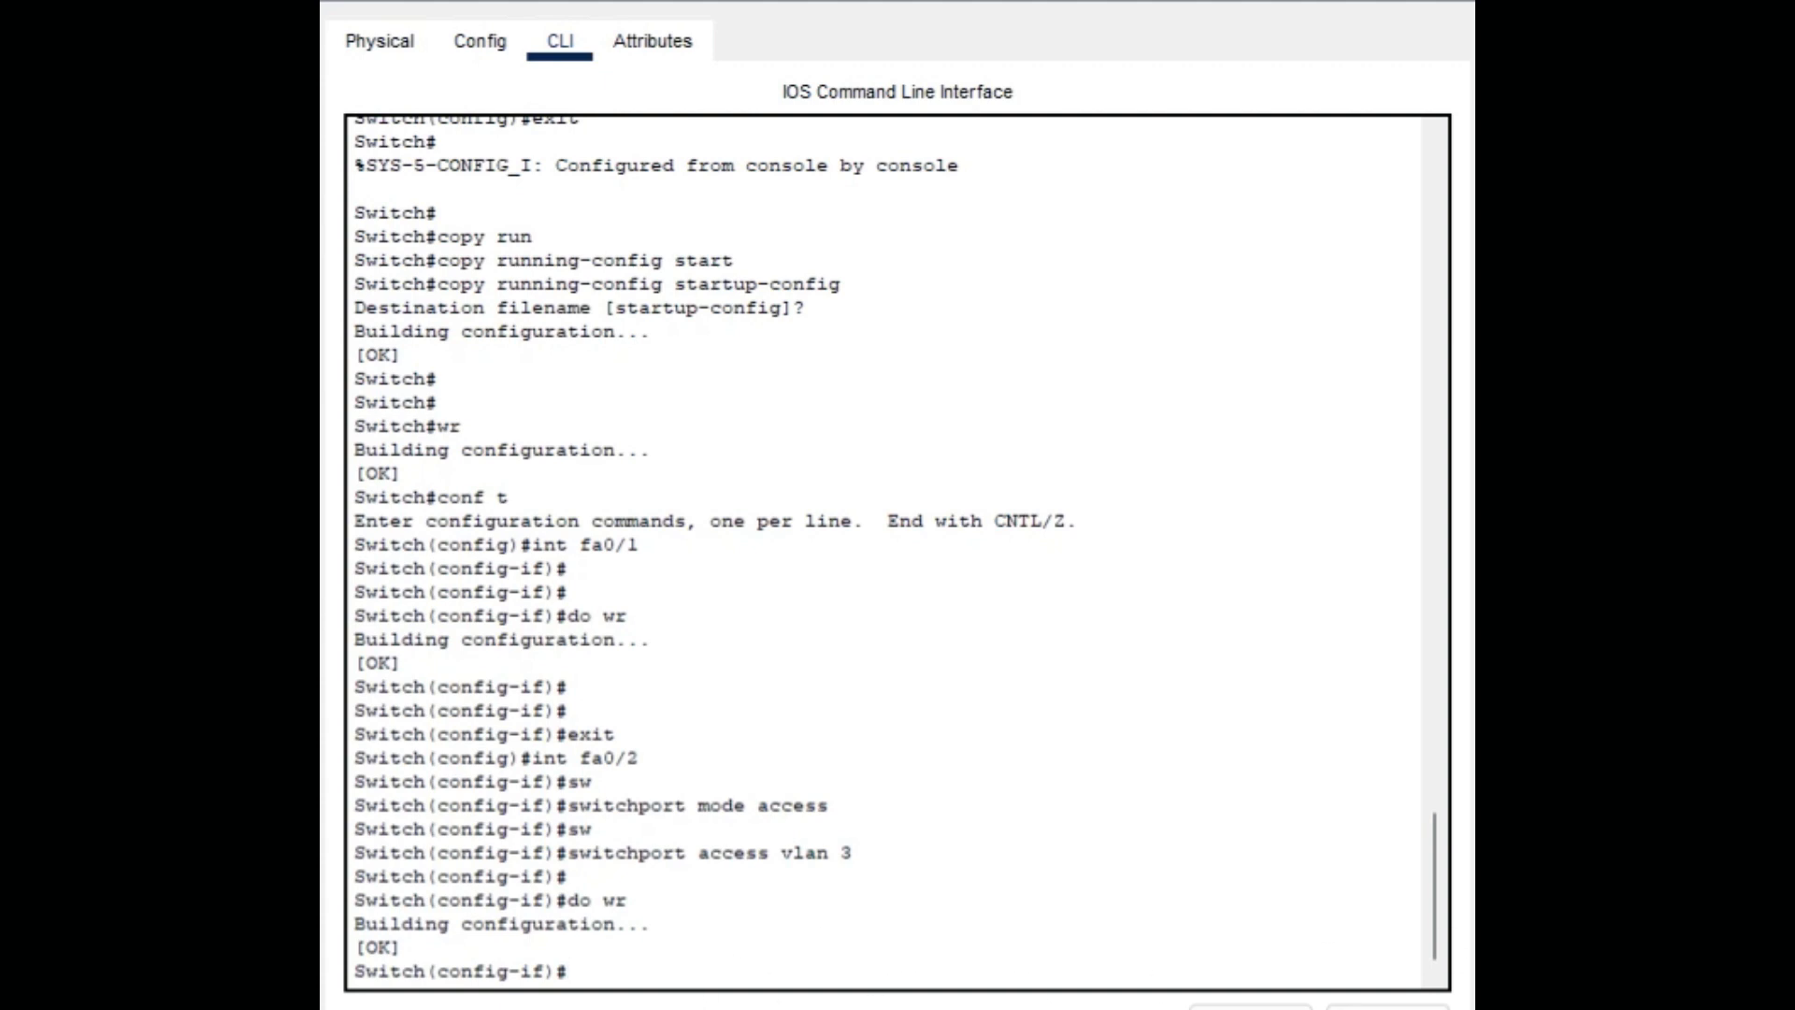
type("do sh vlan")
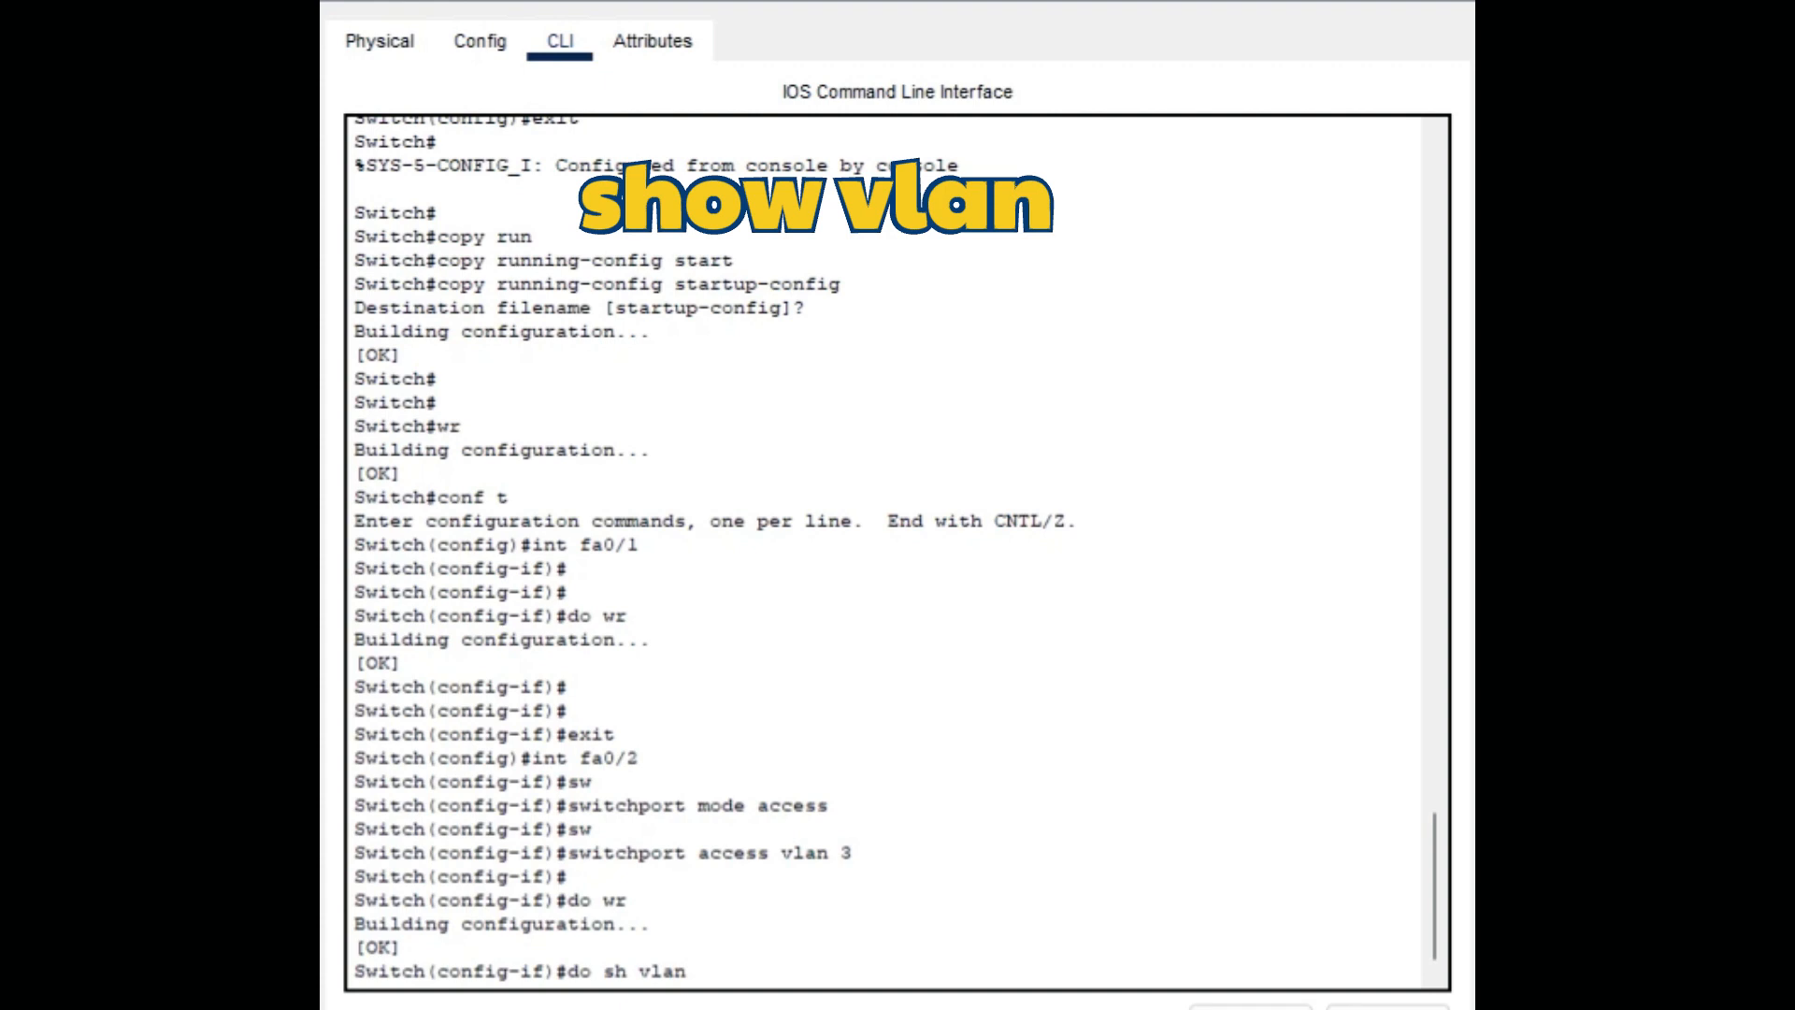
key("Return")
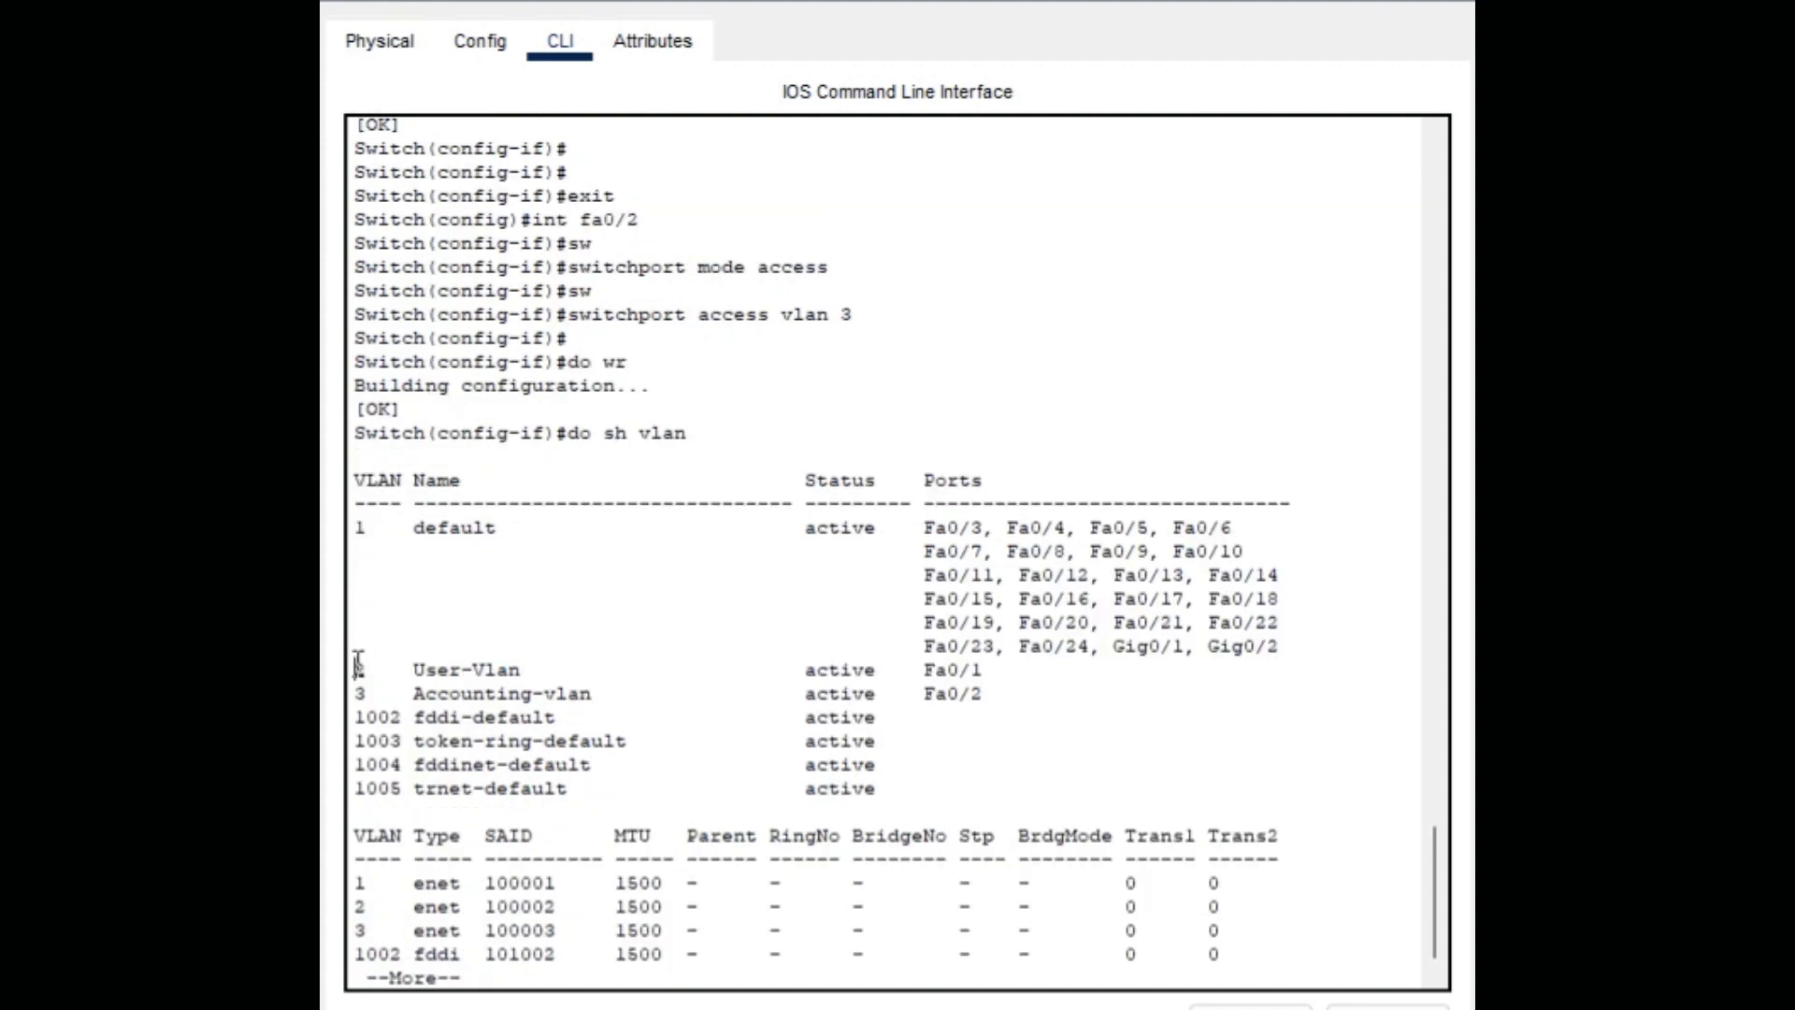
Check the port assignments of User-Vlan and Accounting-vlan in the VLAN table, and close Switch0's window
left_click_drag(361, 665, 341, 703)
left_click(1014, 675)
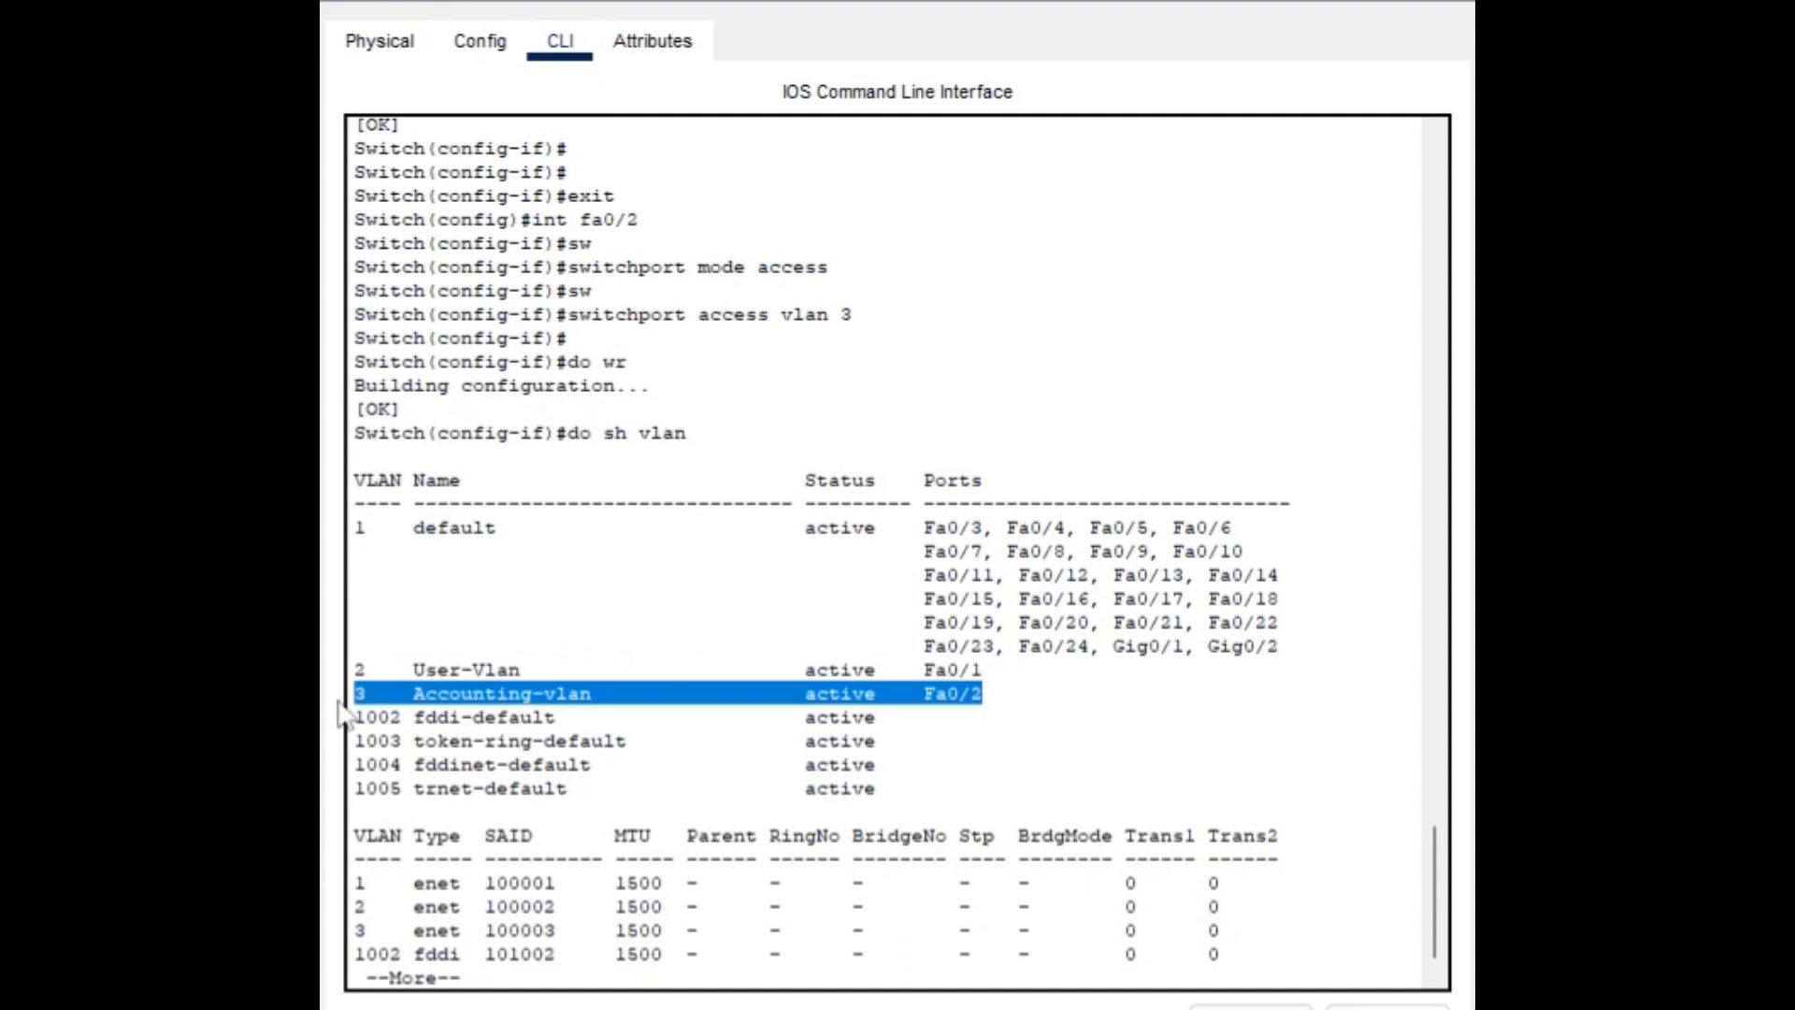
left_click(999, 672)
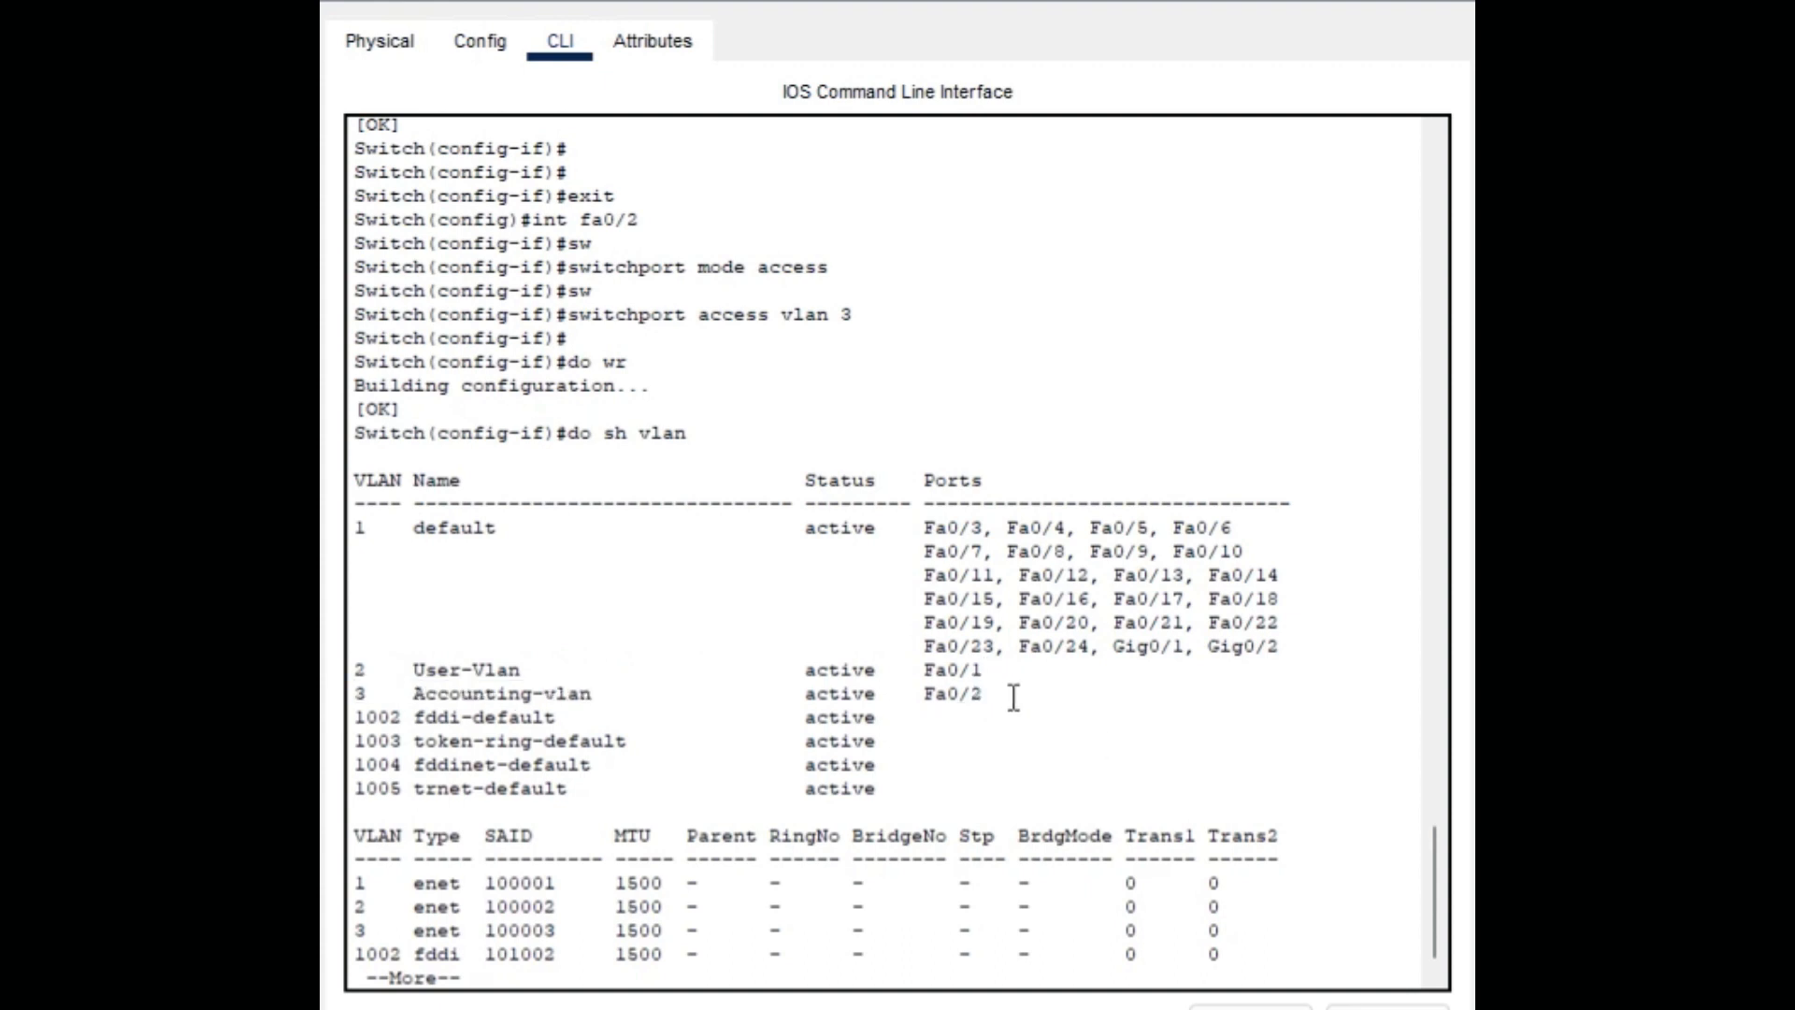
left_click_drag(1015, 693, 368, 692)
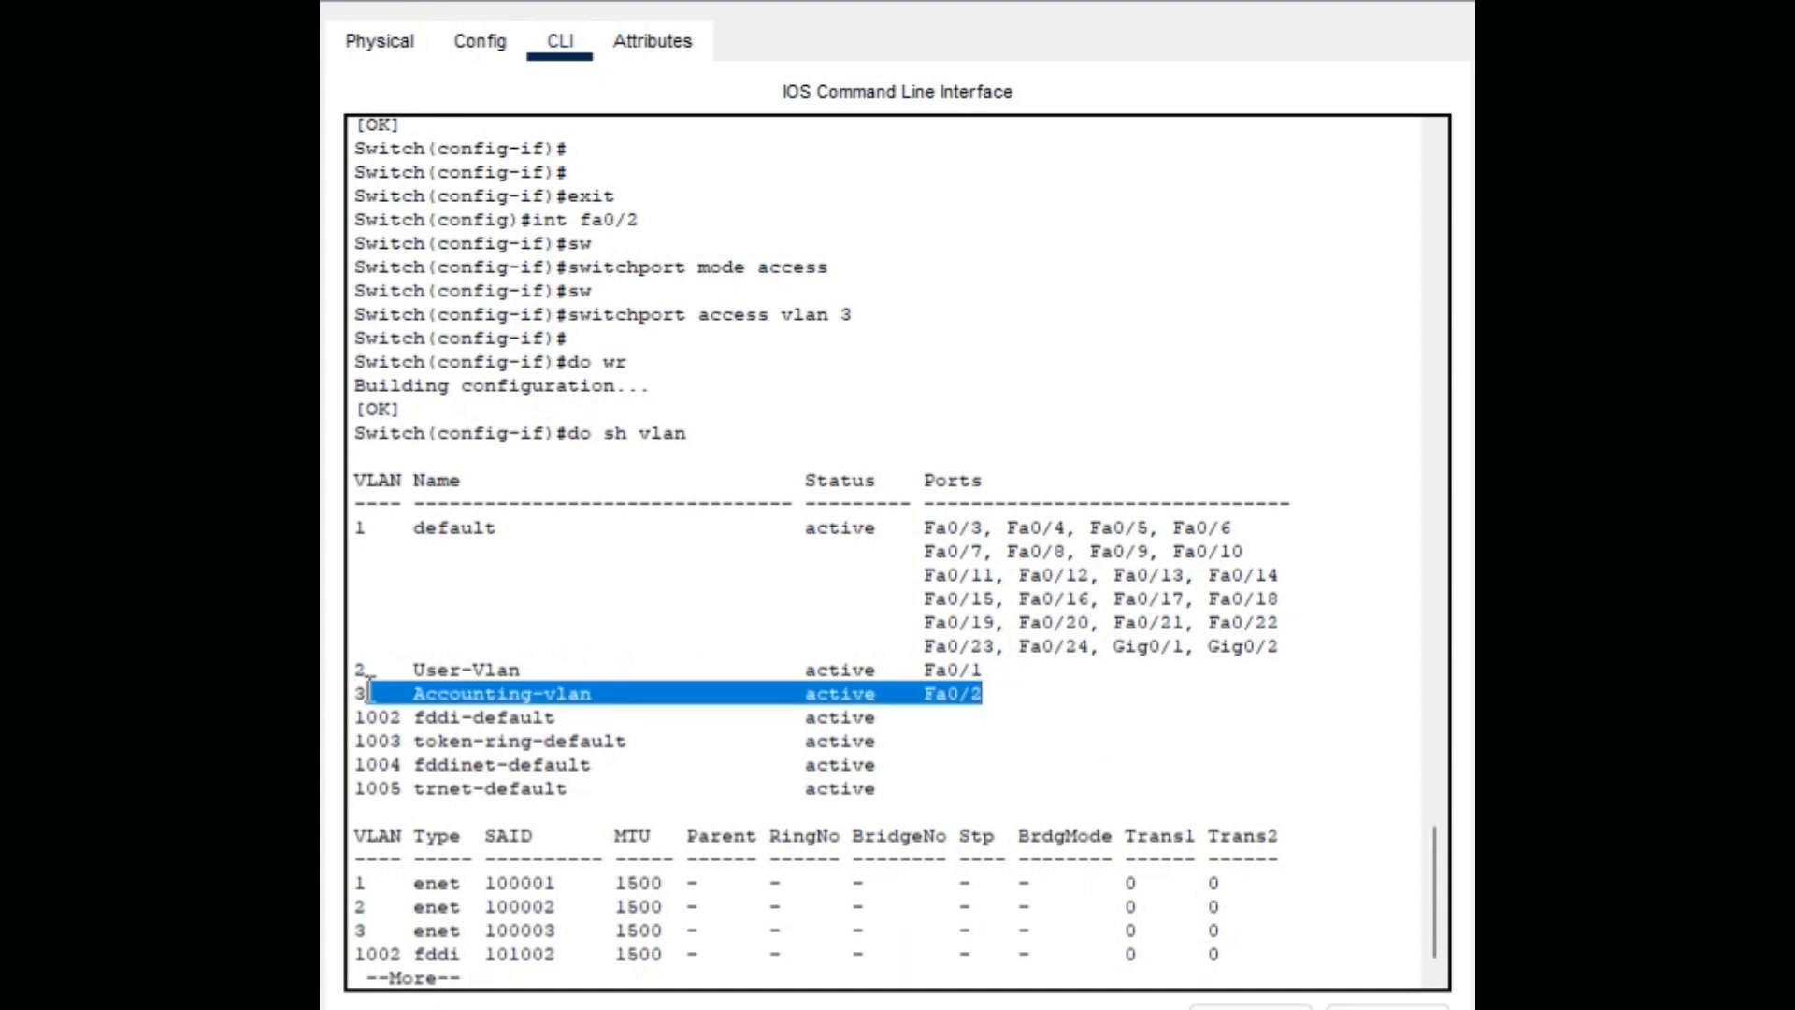
left_click(1004, 674)
left_click_drag(1003, 680, 356, 670)
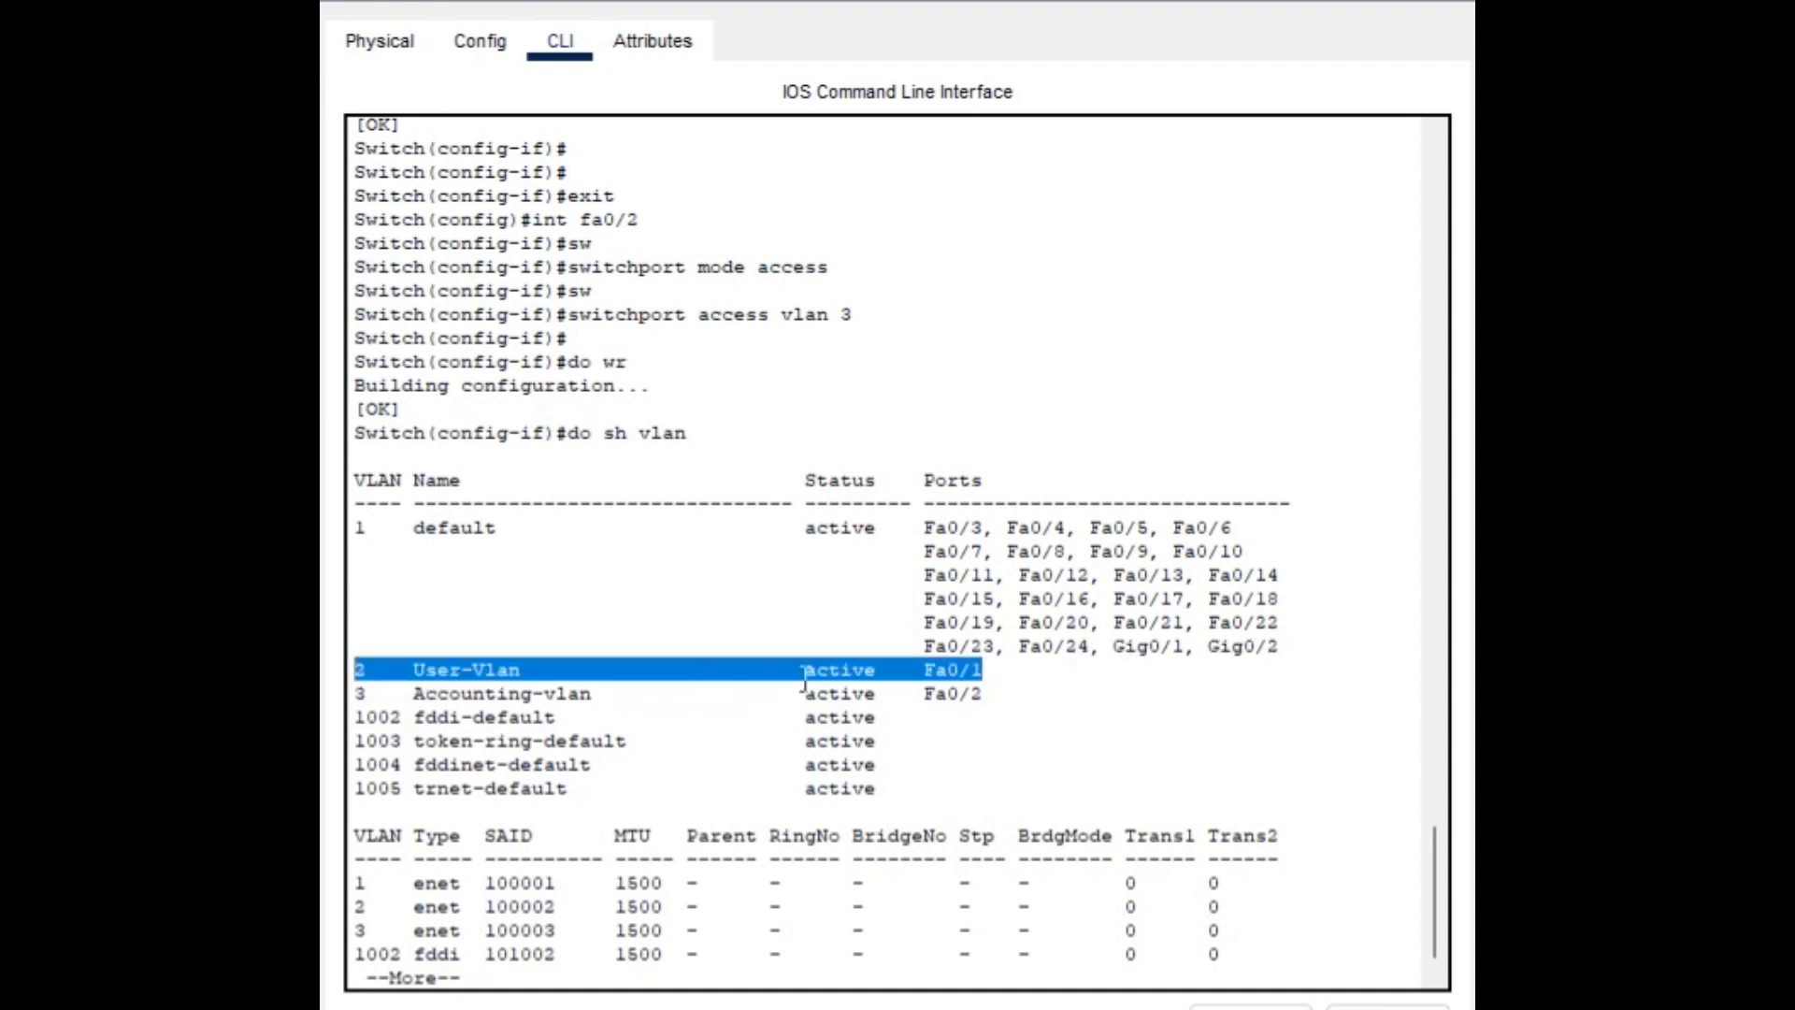
left_click(1078, 680)
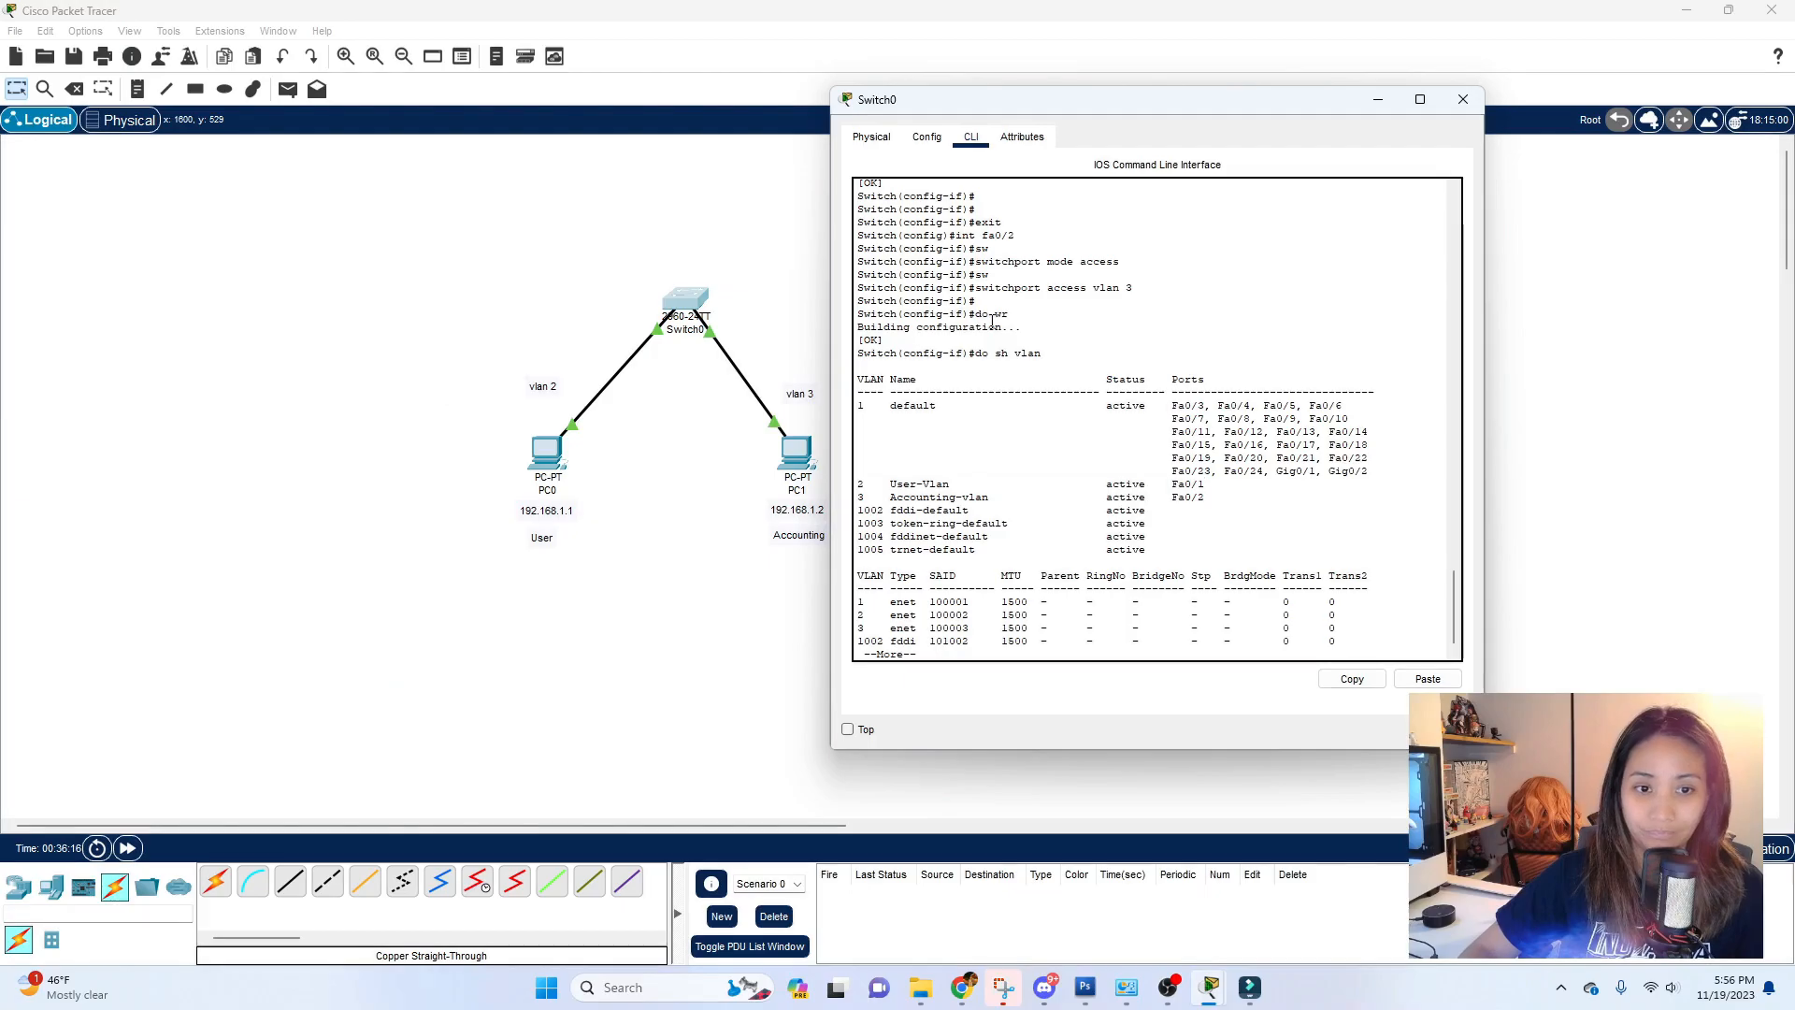
left_click(1463, 99)
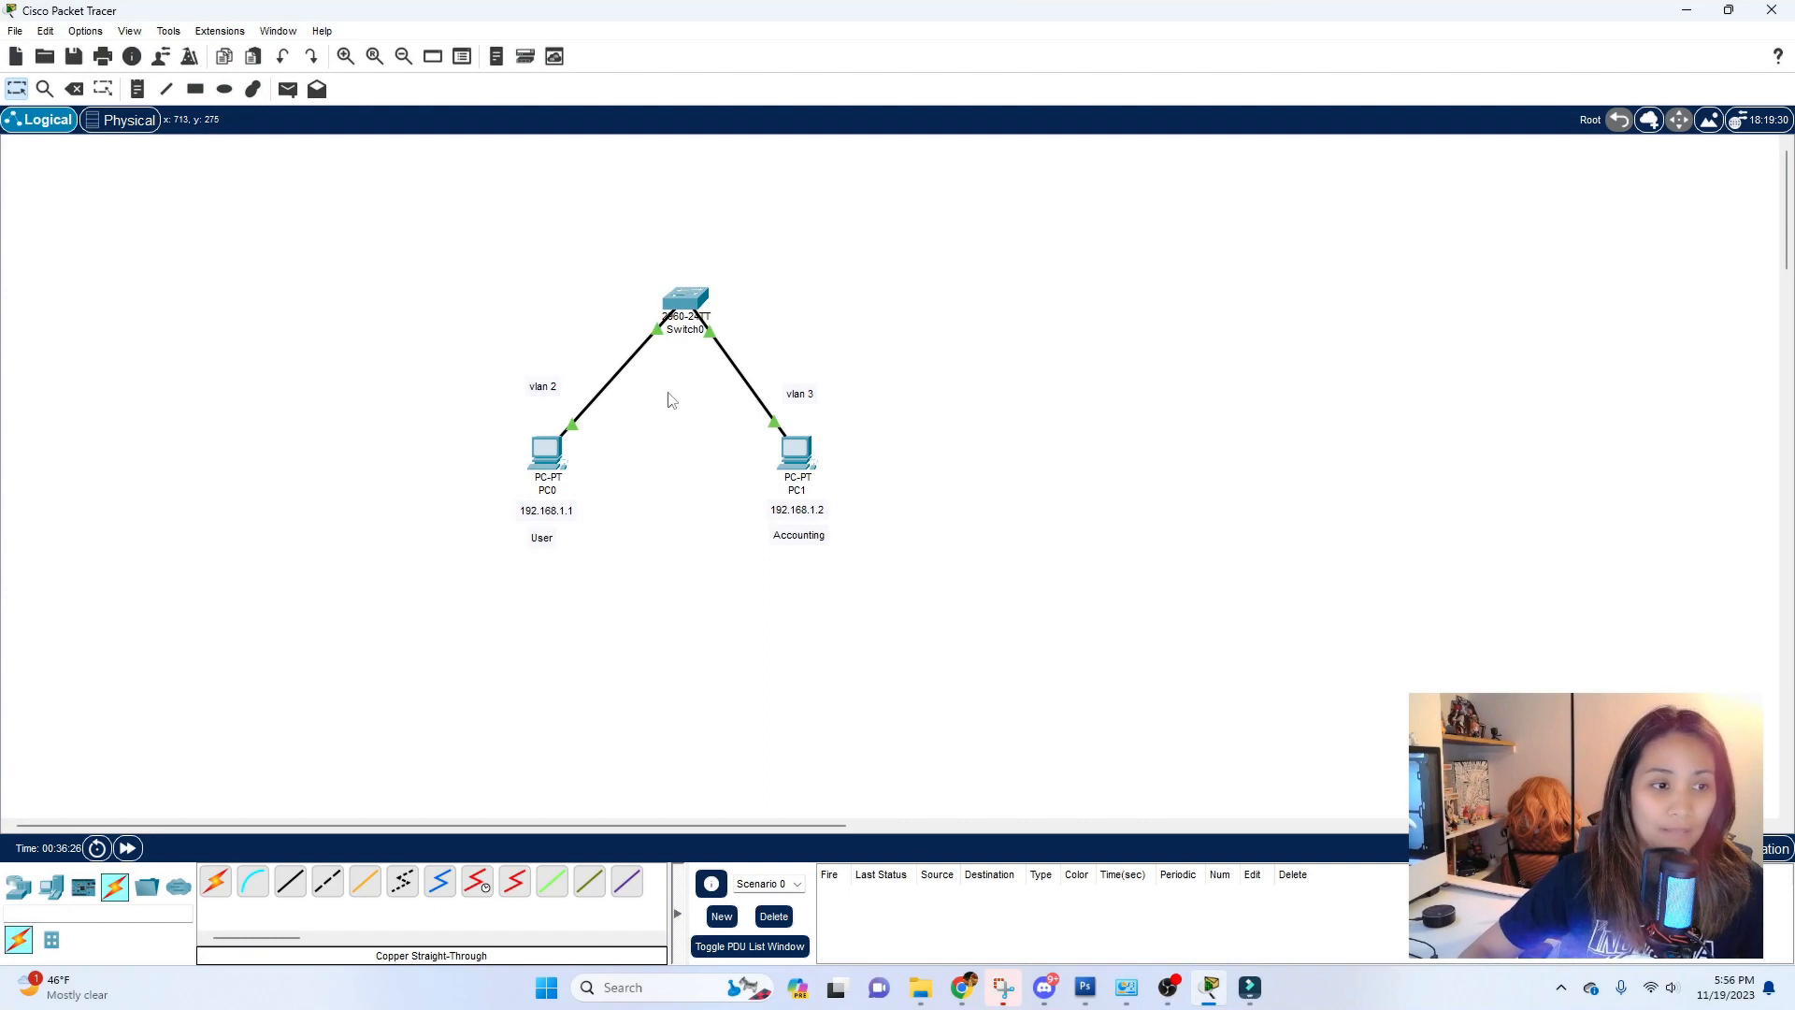
Test connectivity between the VLANs by pinging 192.168.1.2 from PC0's Command Prompt, and close PC0's window
left_click(539, 458)
left_click_drag(706, 201, 1009, 128)
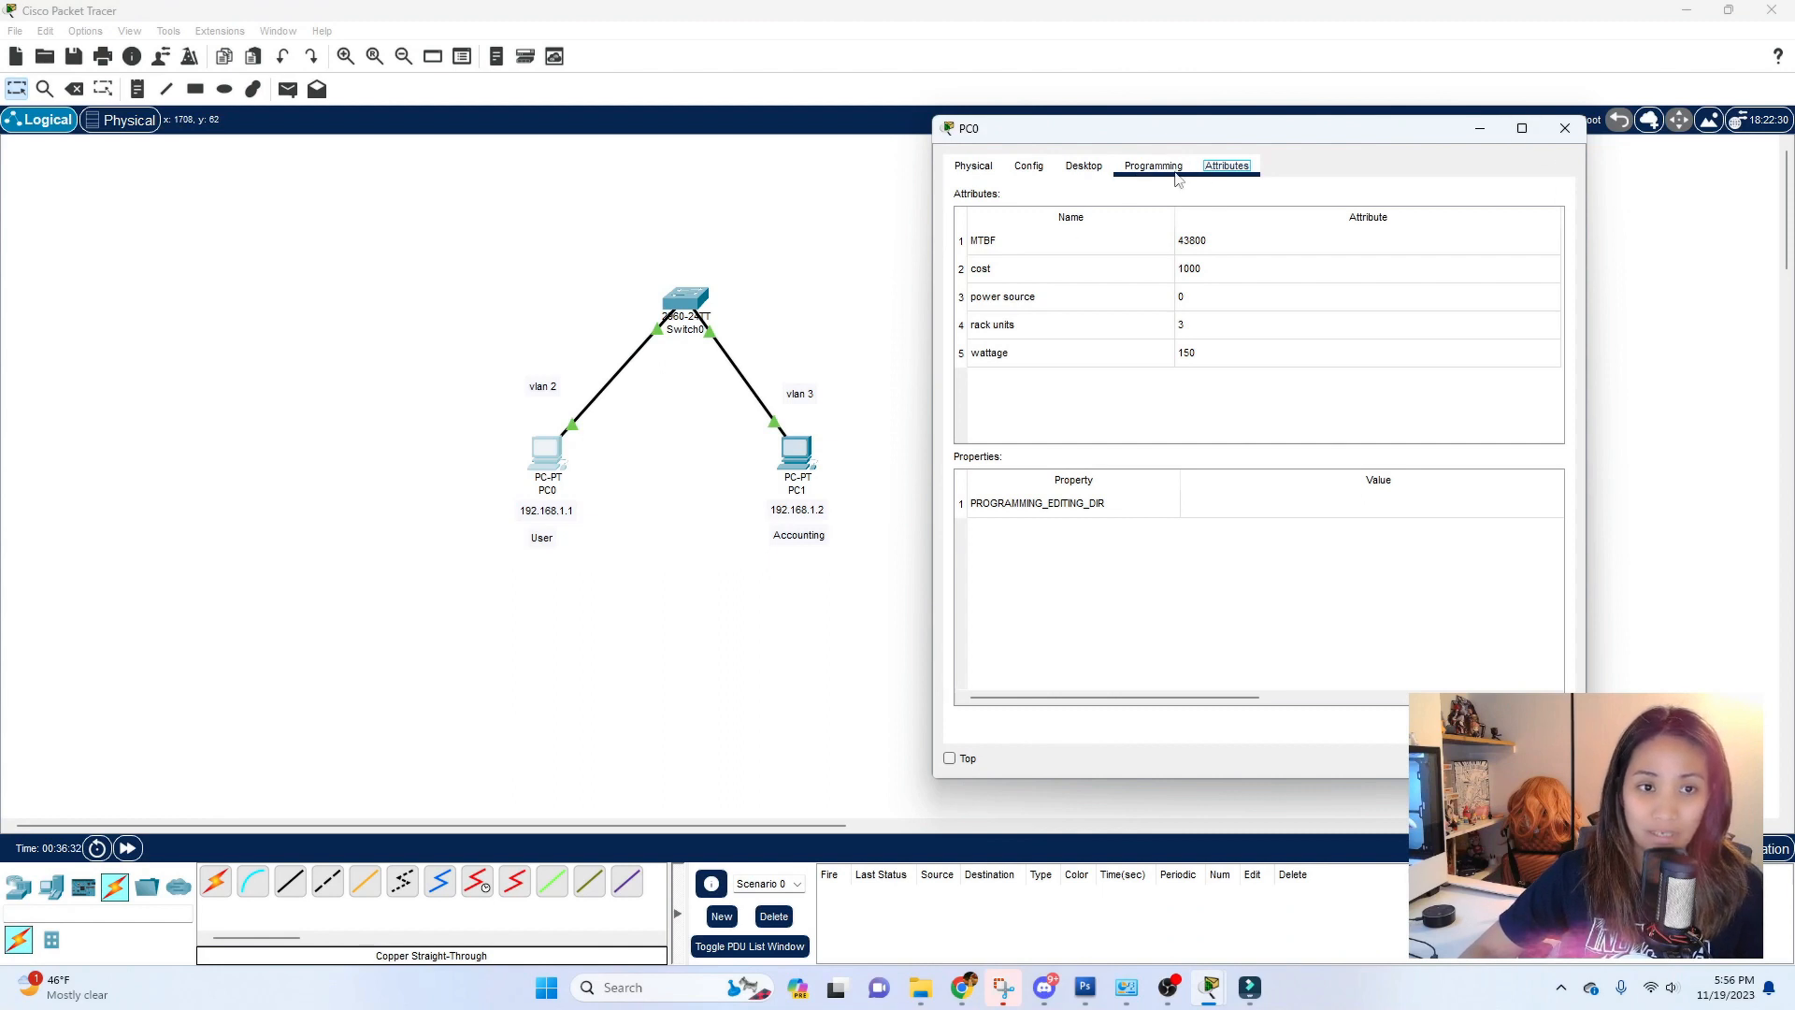
left_click(1082, 167)
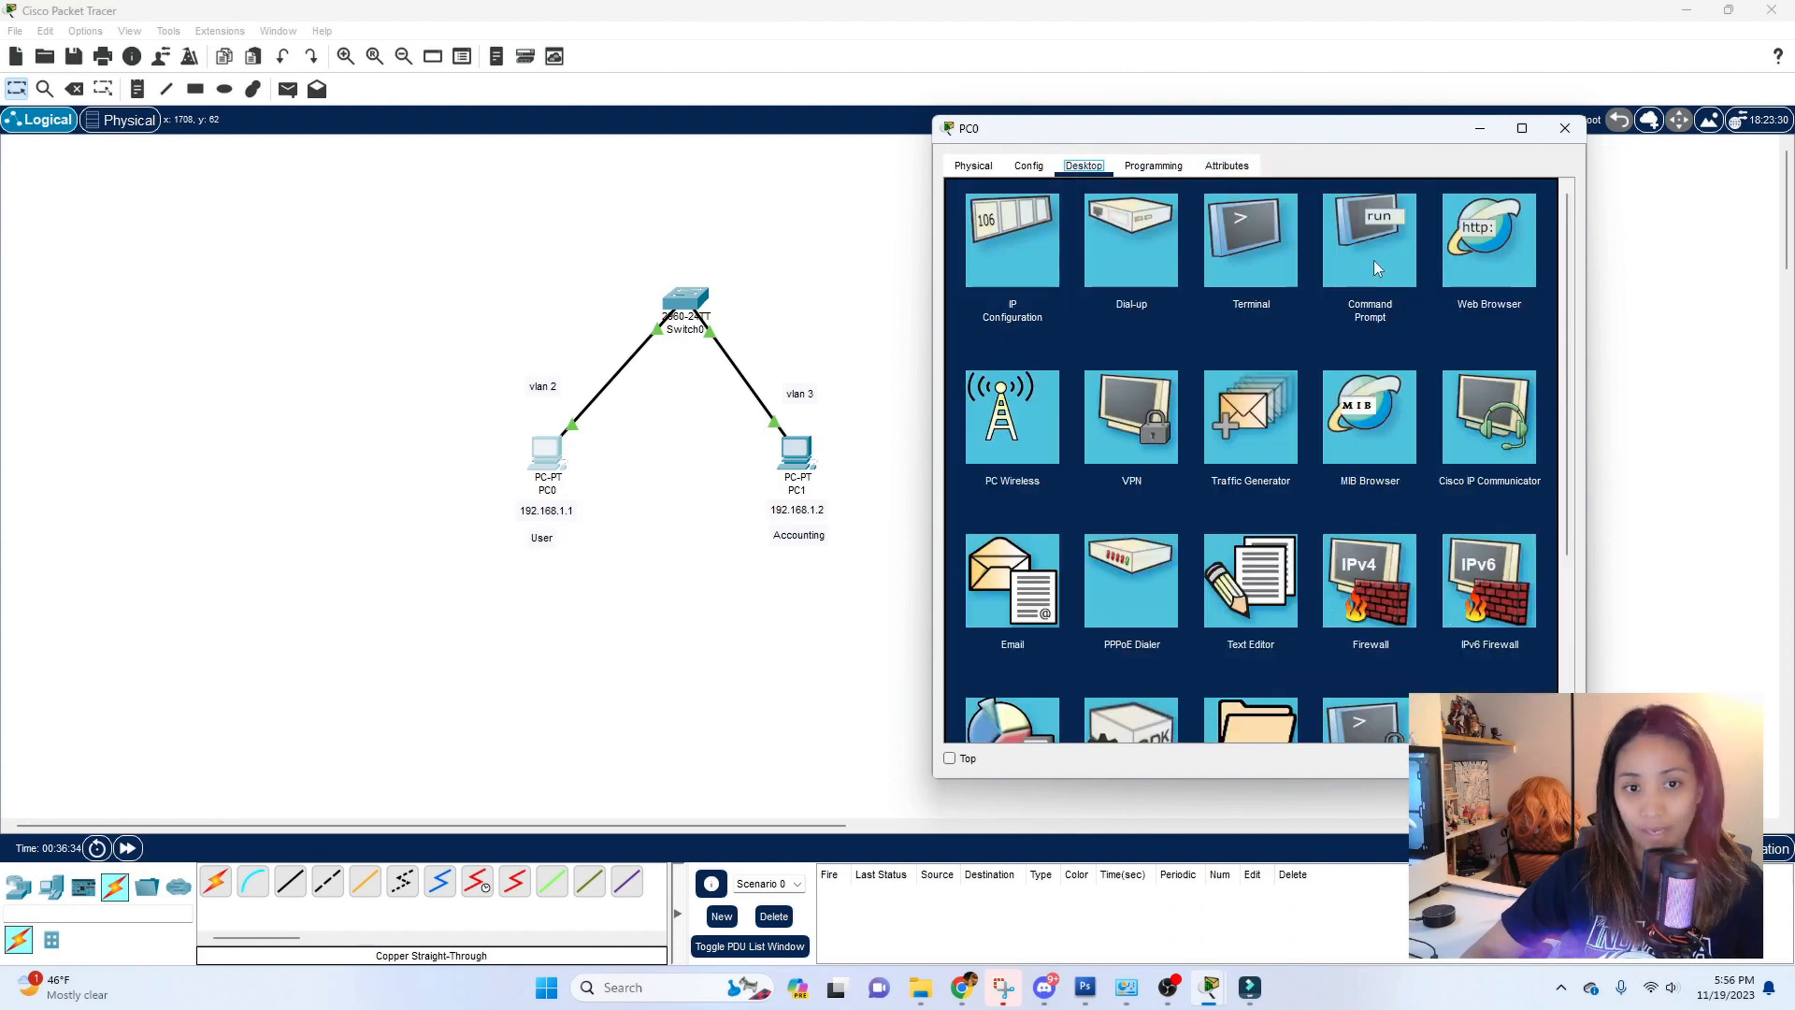
left_click(1371, 235)
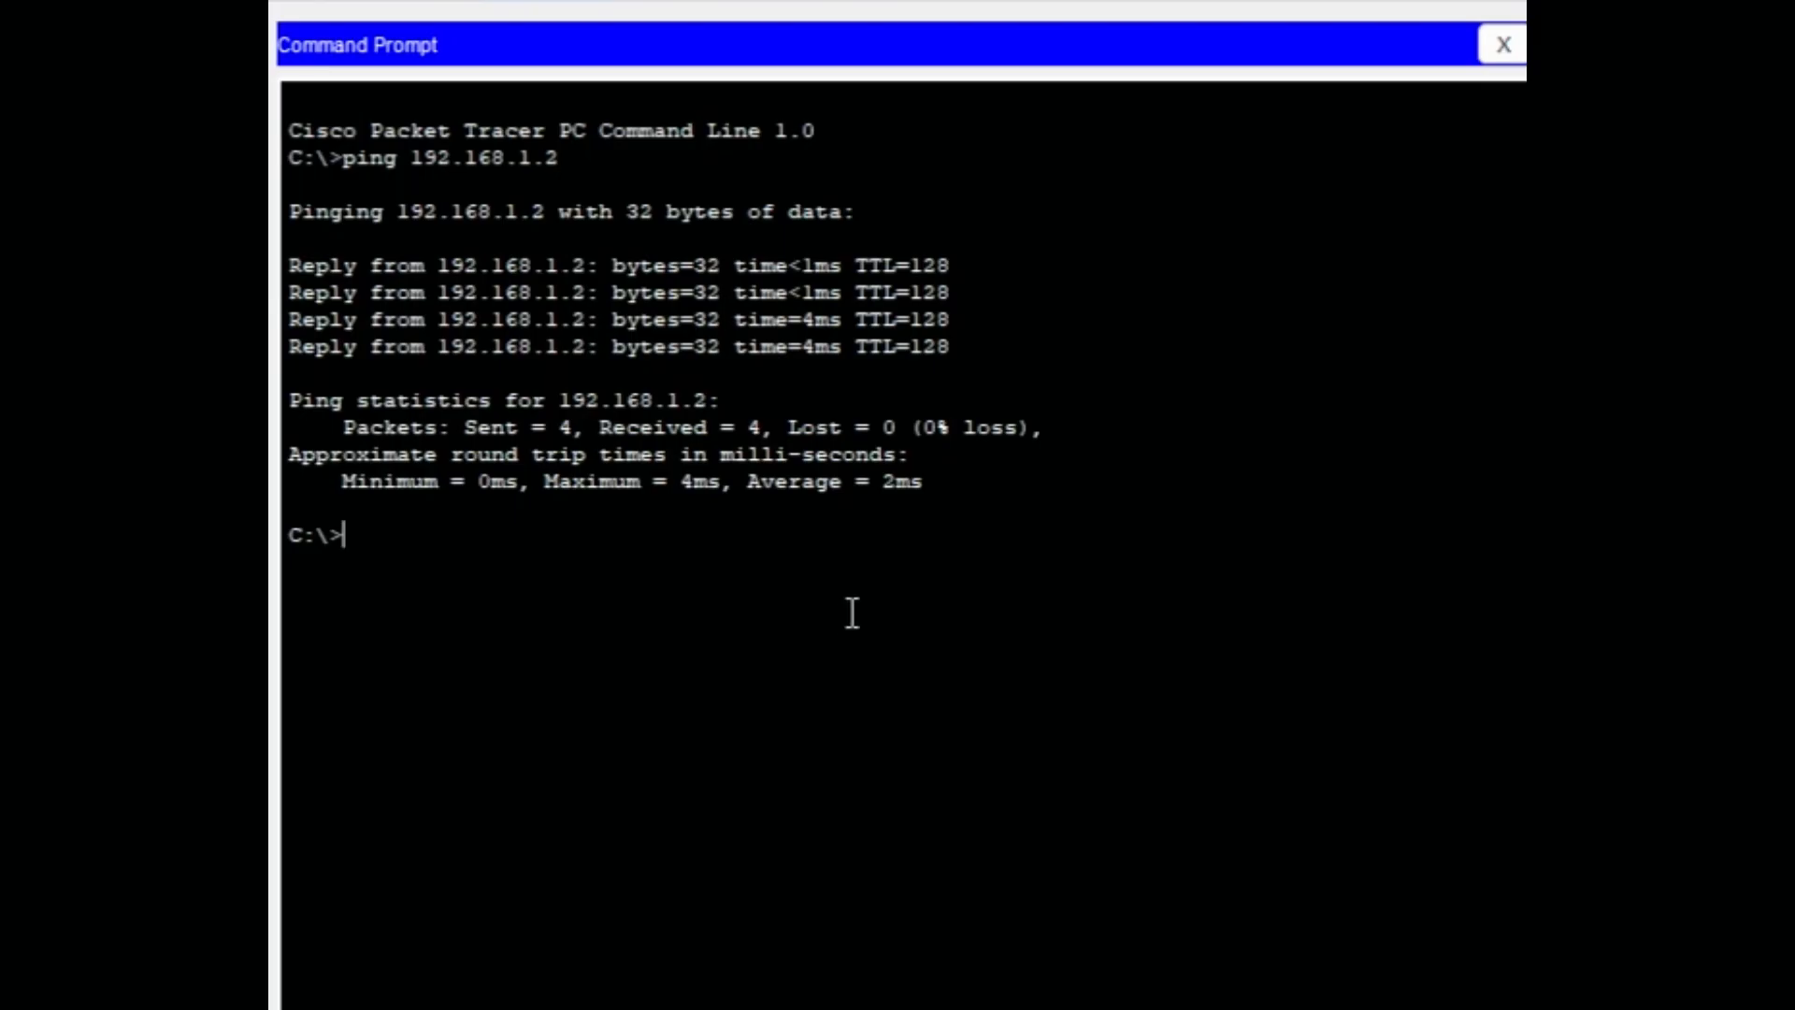
type("ping 192.168.1.2")
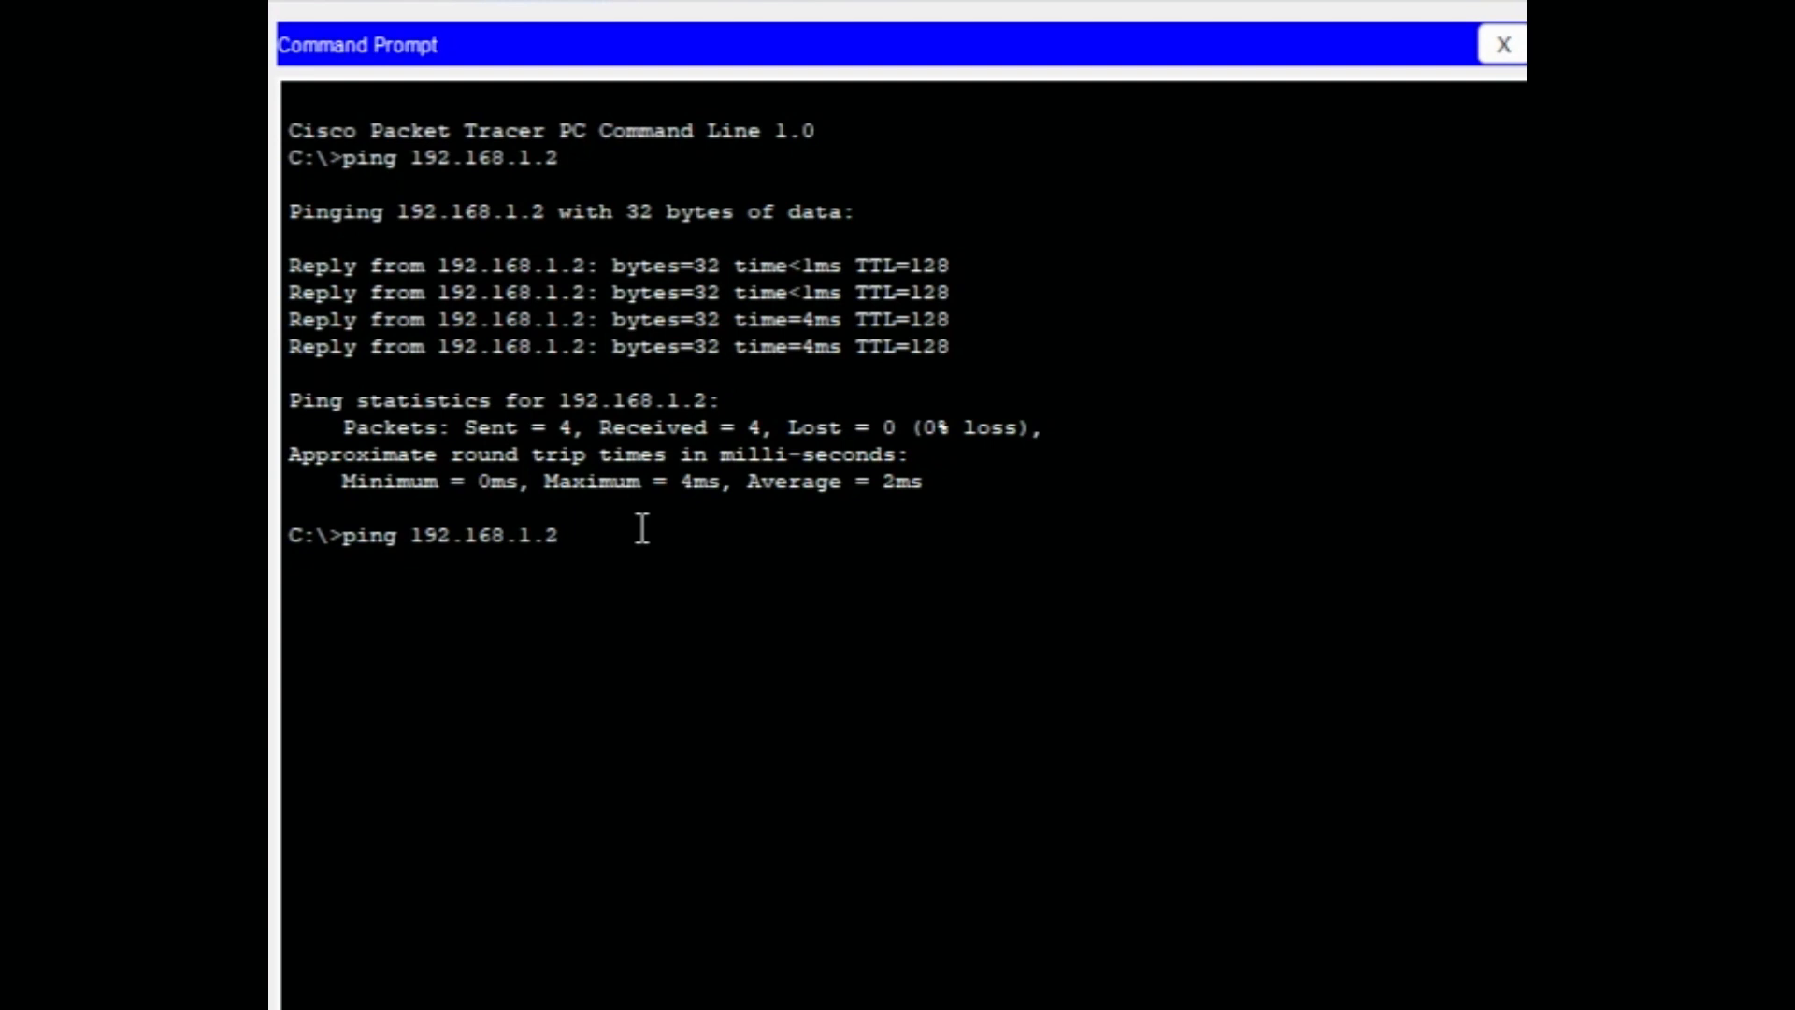
key("Return")
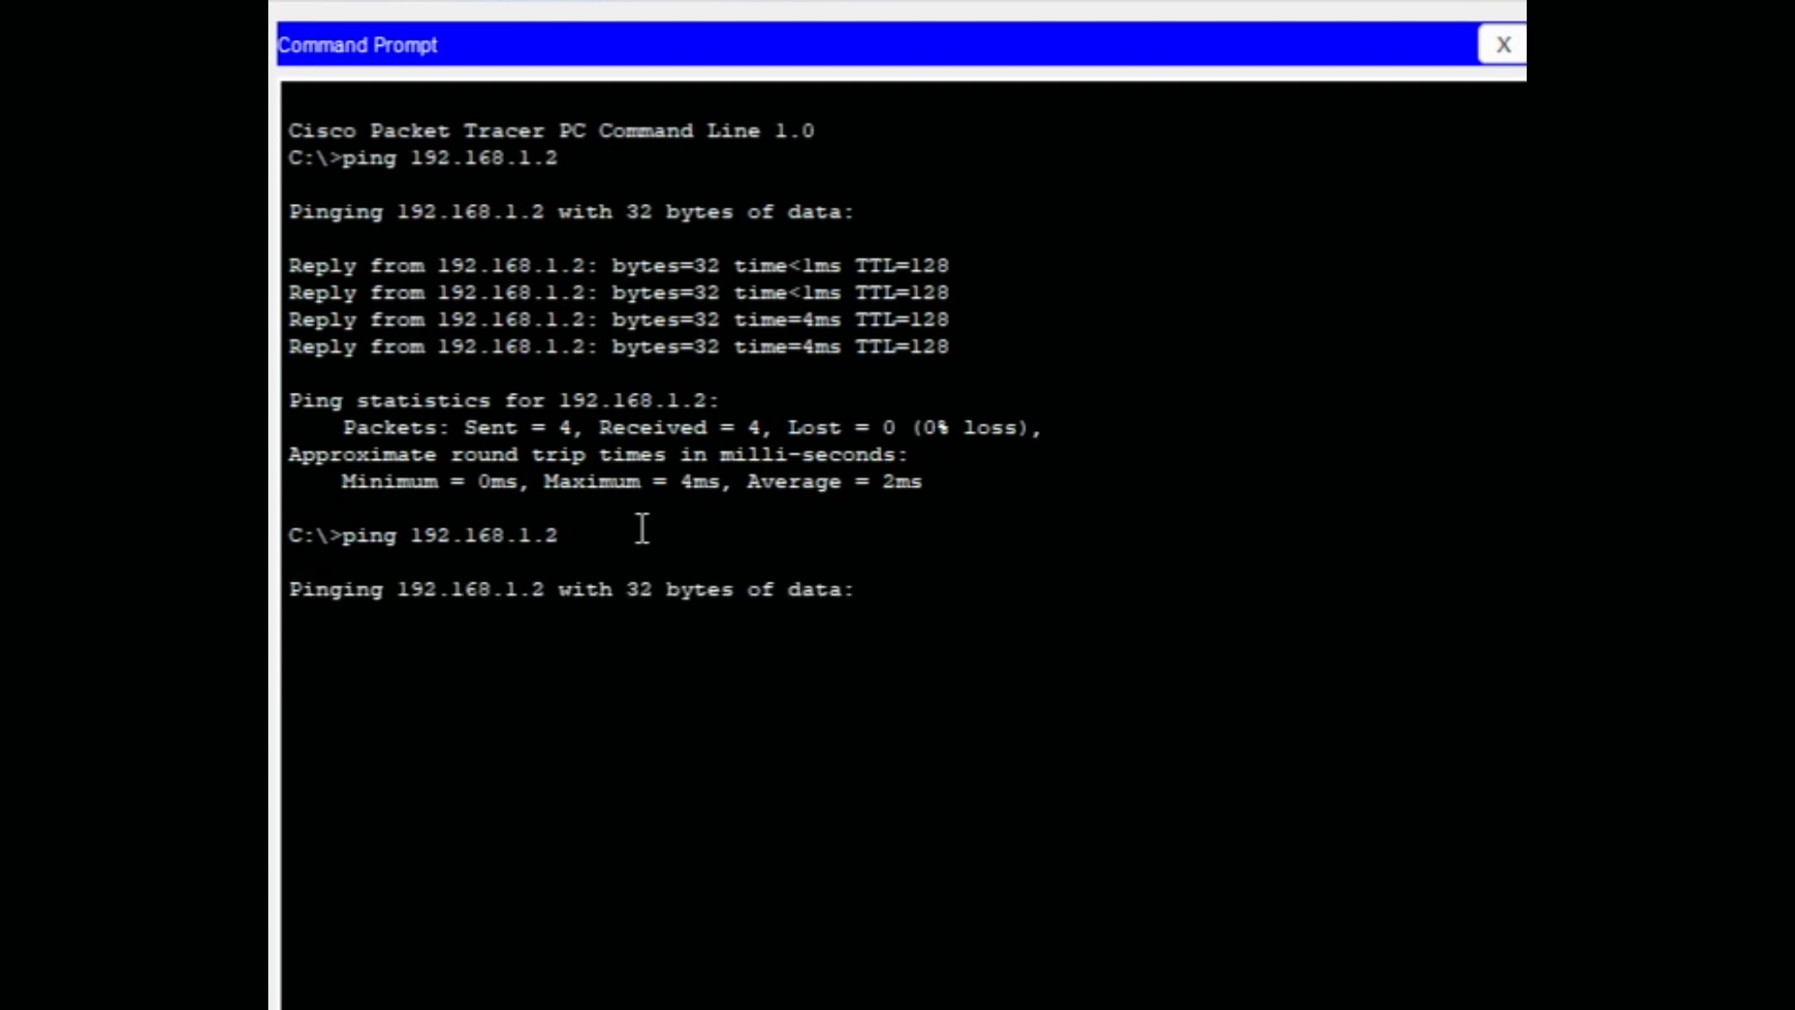
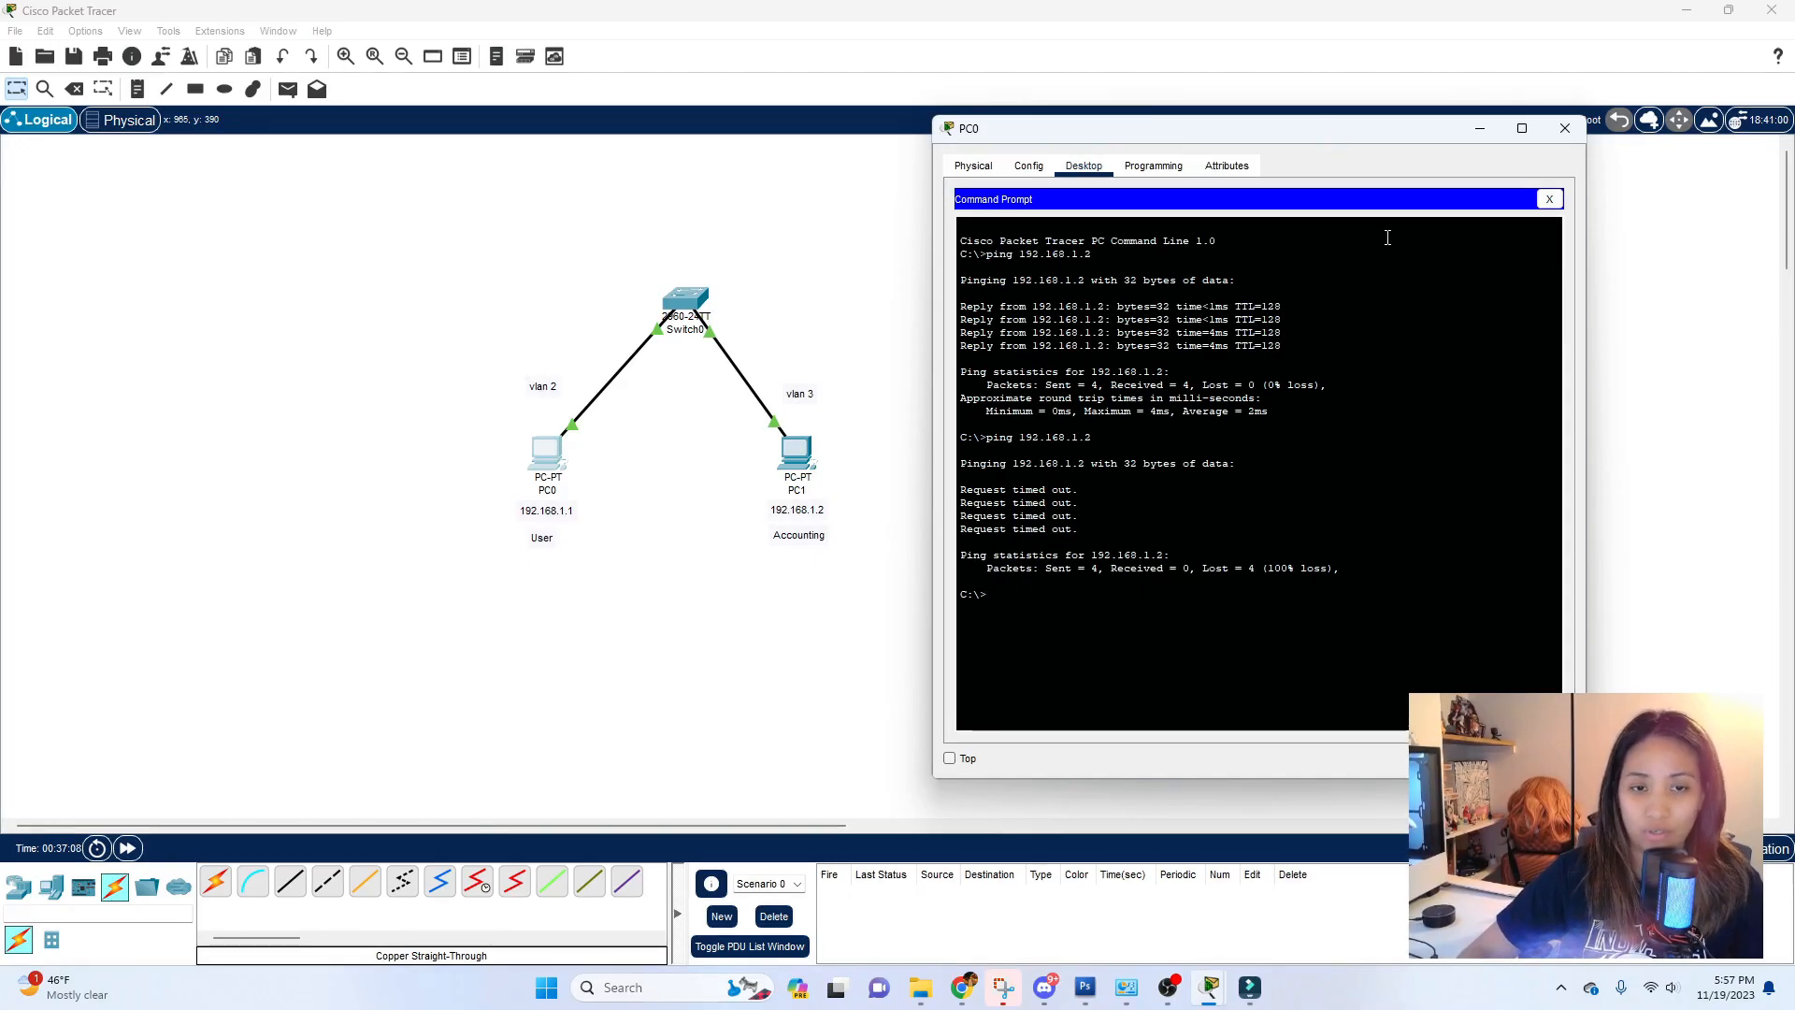
left_click(1558, 131)
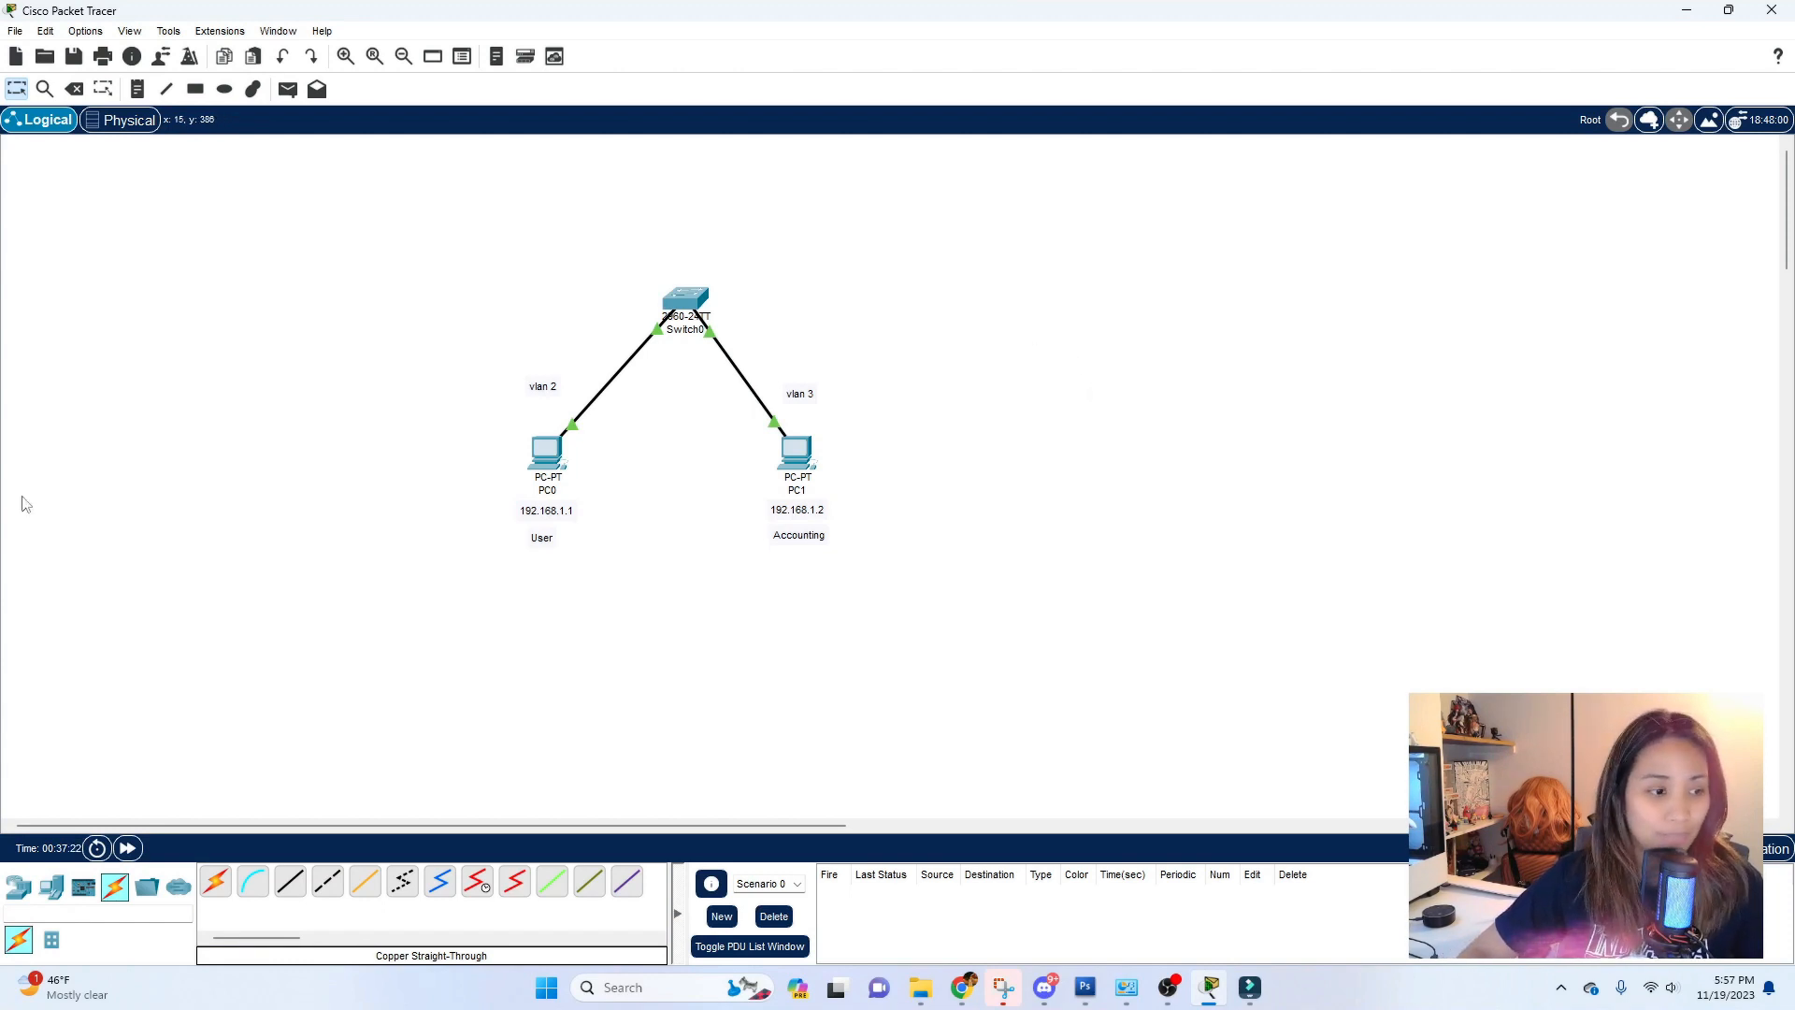
Add a third PC to the workspace, beside Switch0 and above PC1
left_click(51, 886)
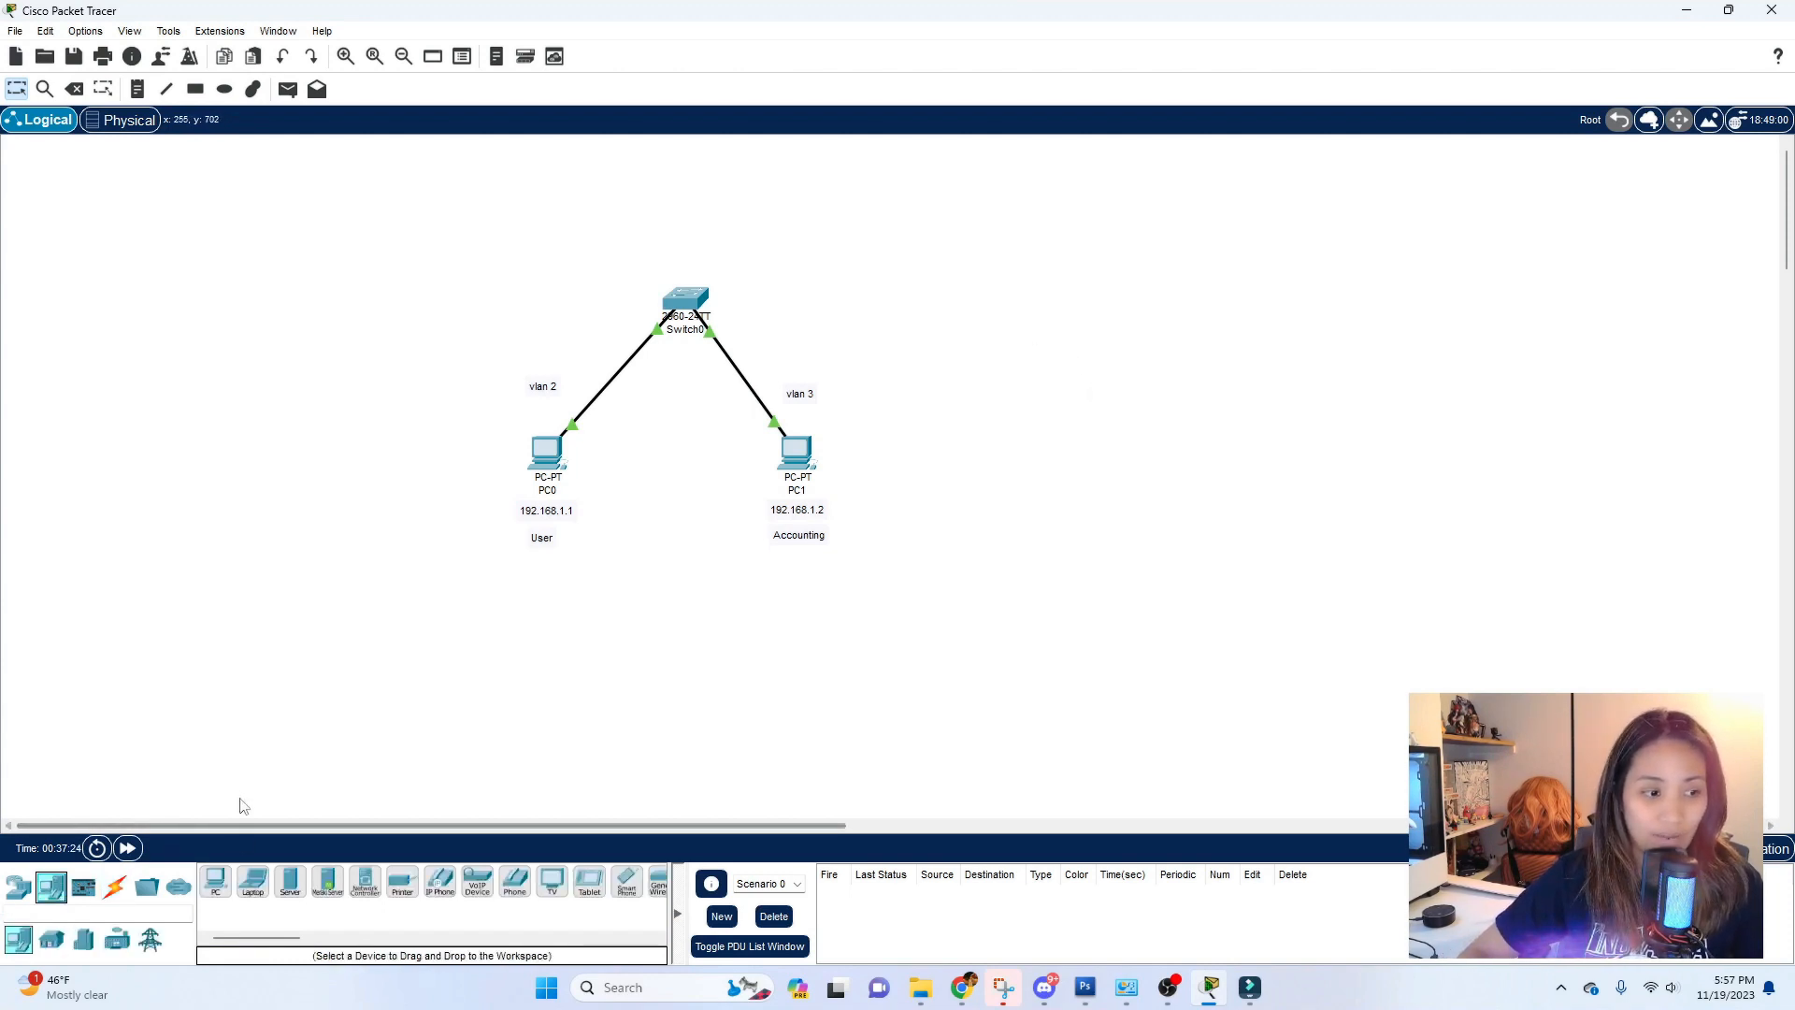
left_click(215, 883)
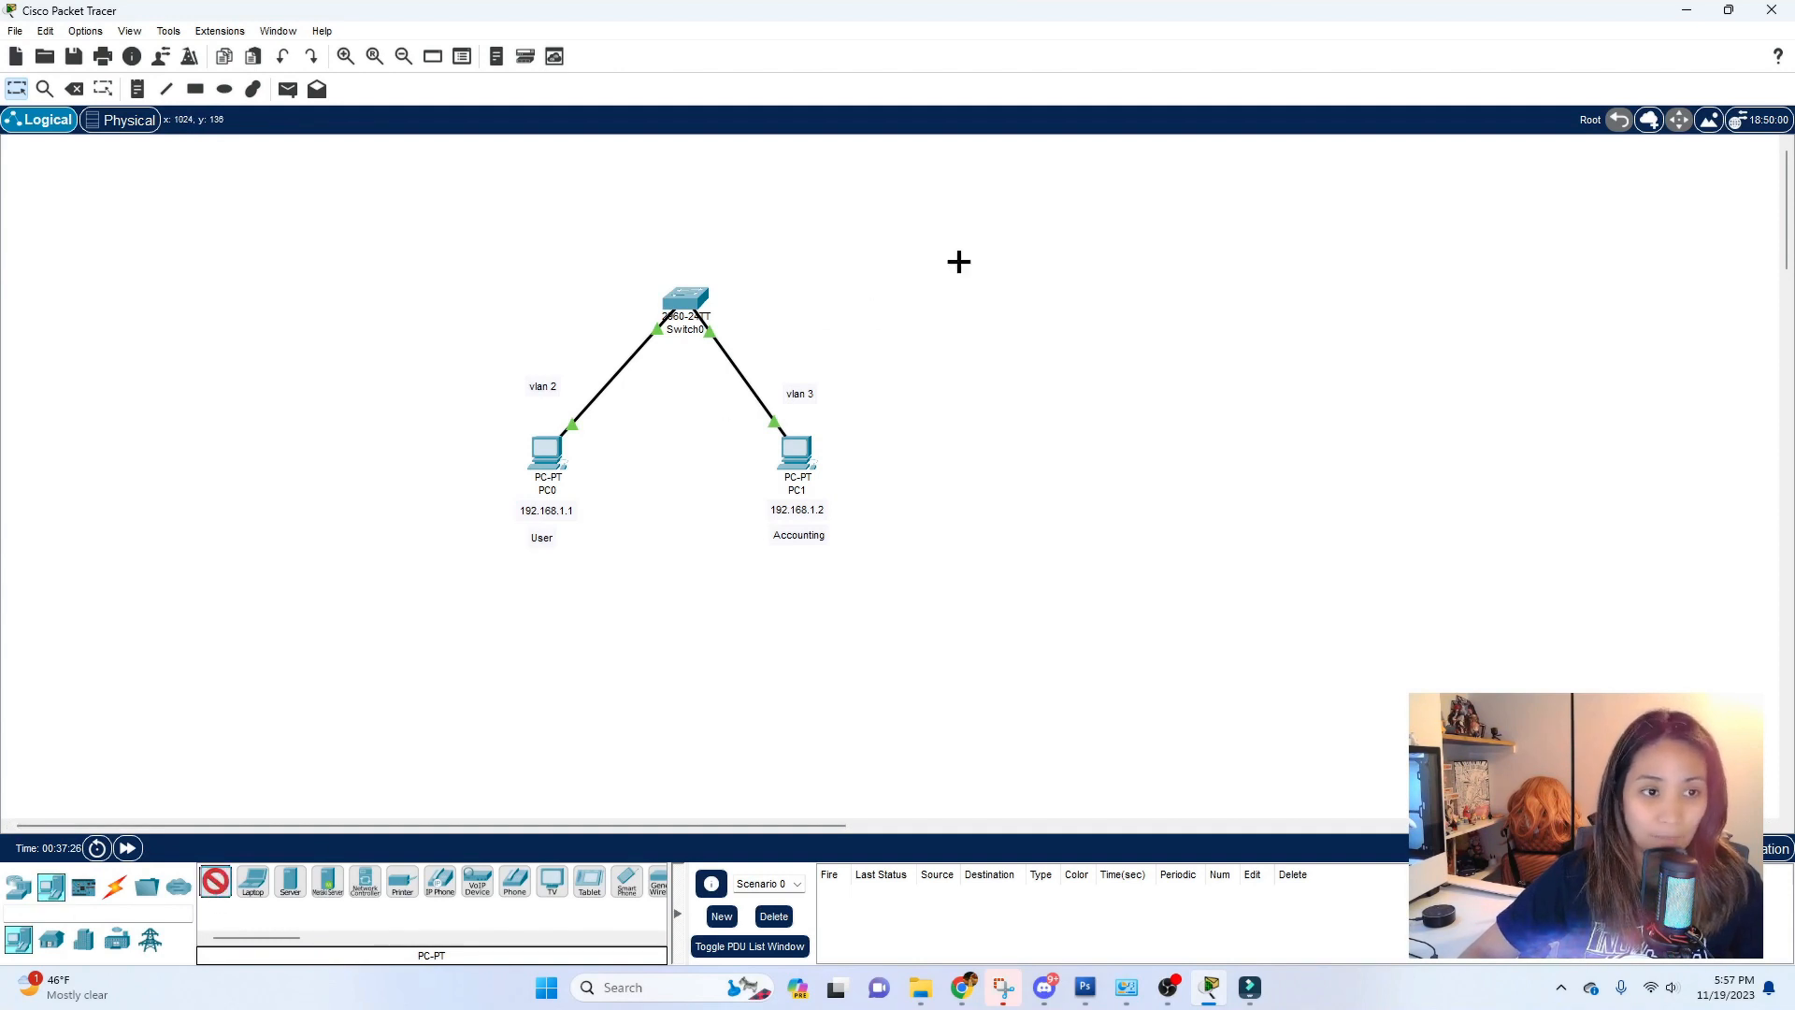
left_click(935, 293)
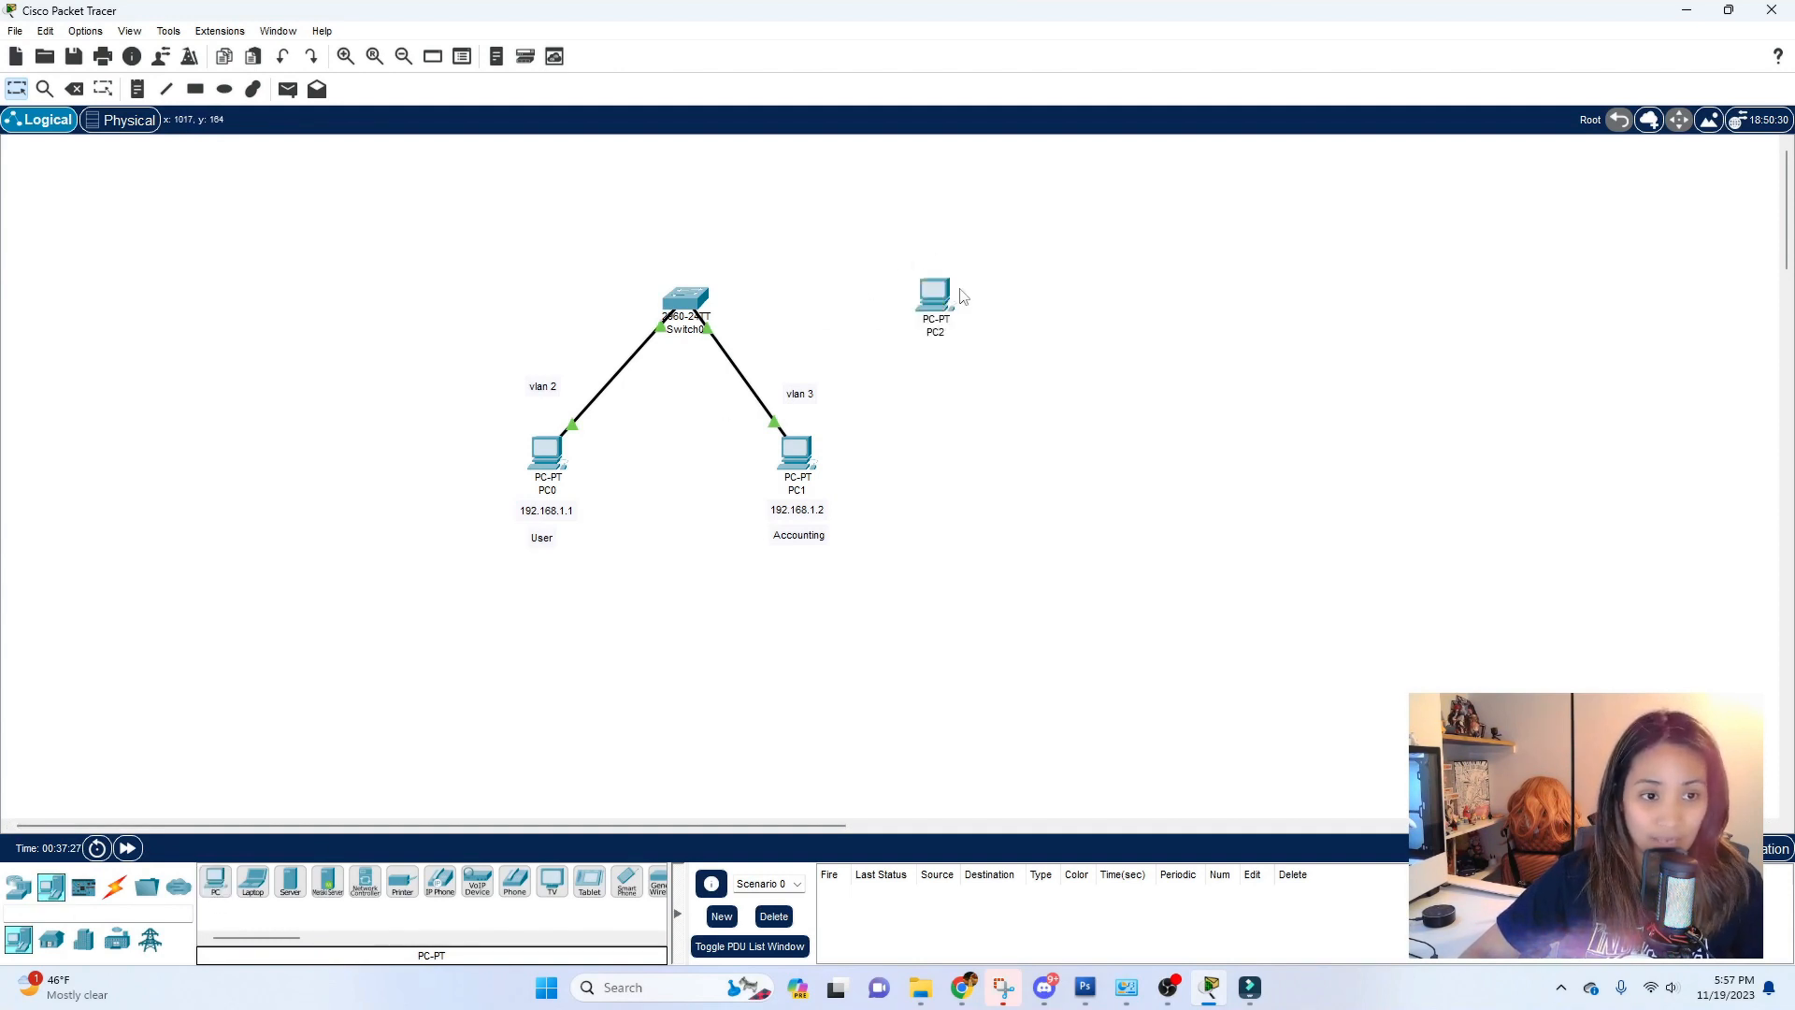
Examine the list of interfaces in Switch0's configuration to see which ports the switch has
left_click(674, 311)
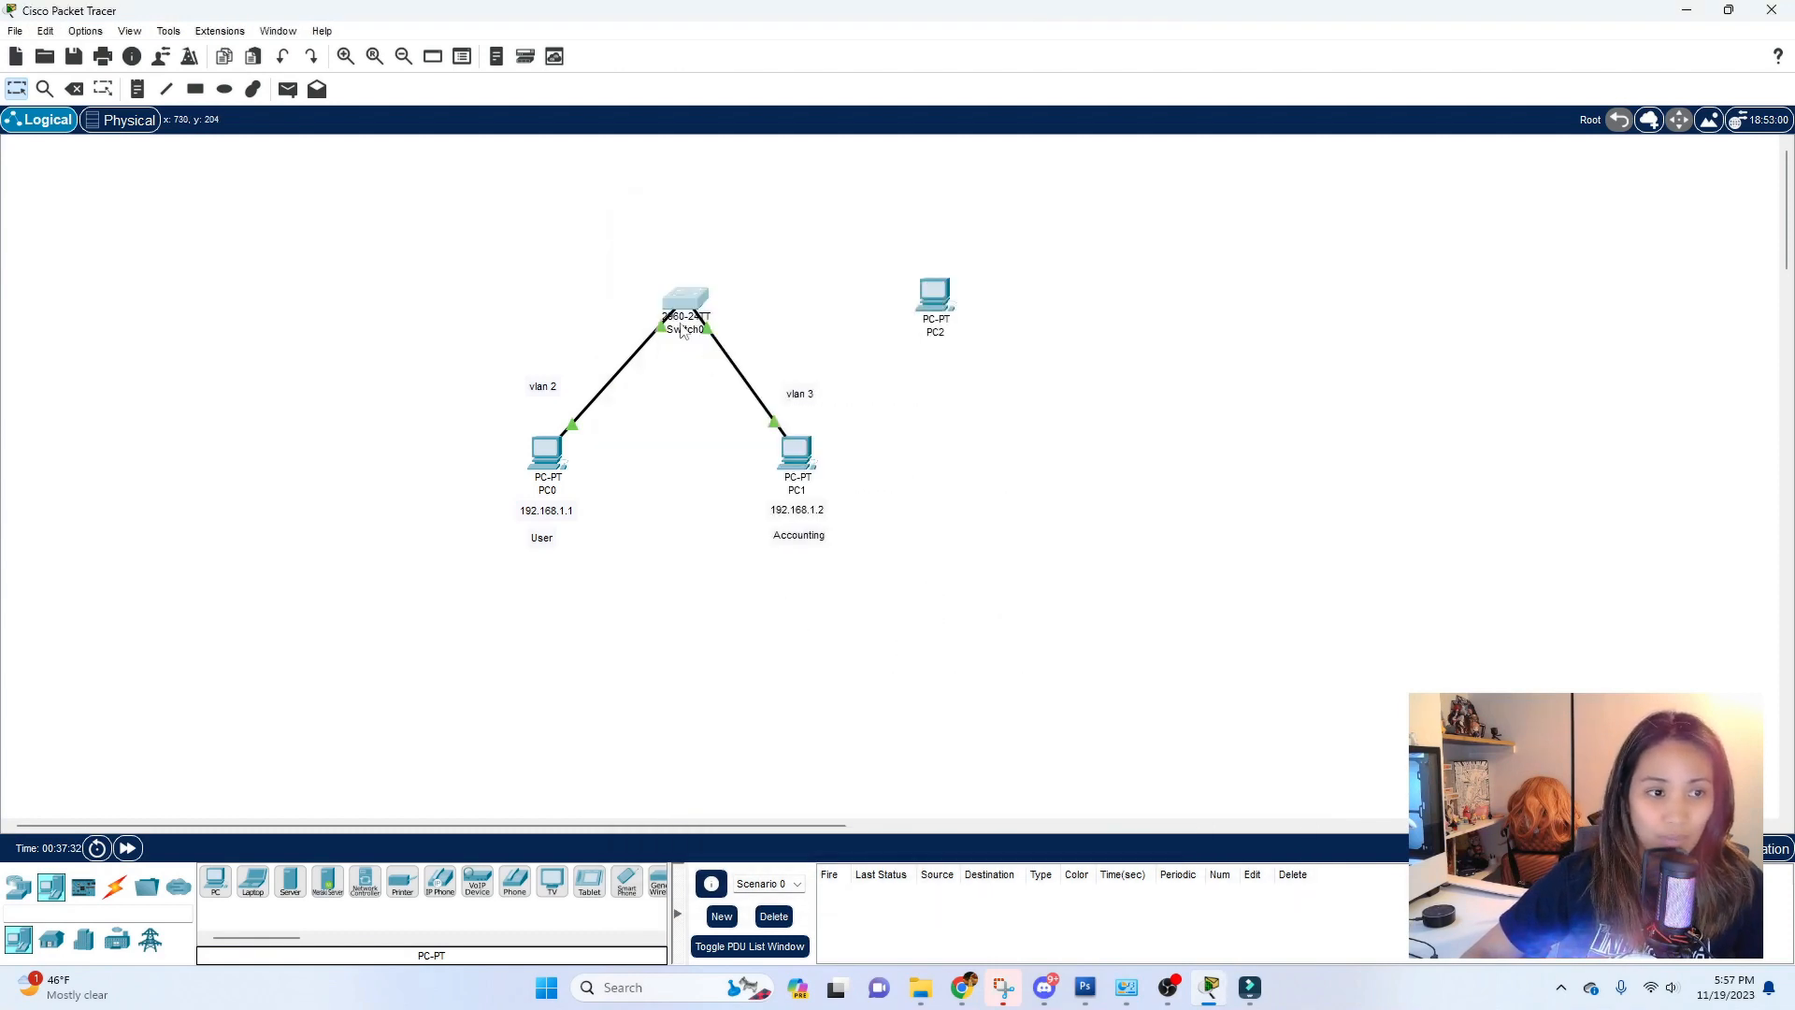
left_click(673, 303)
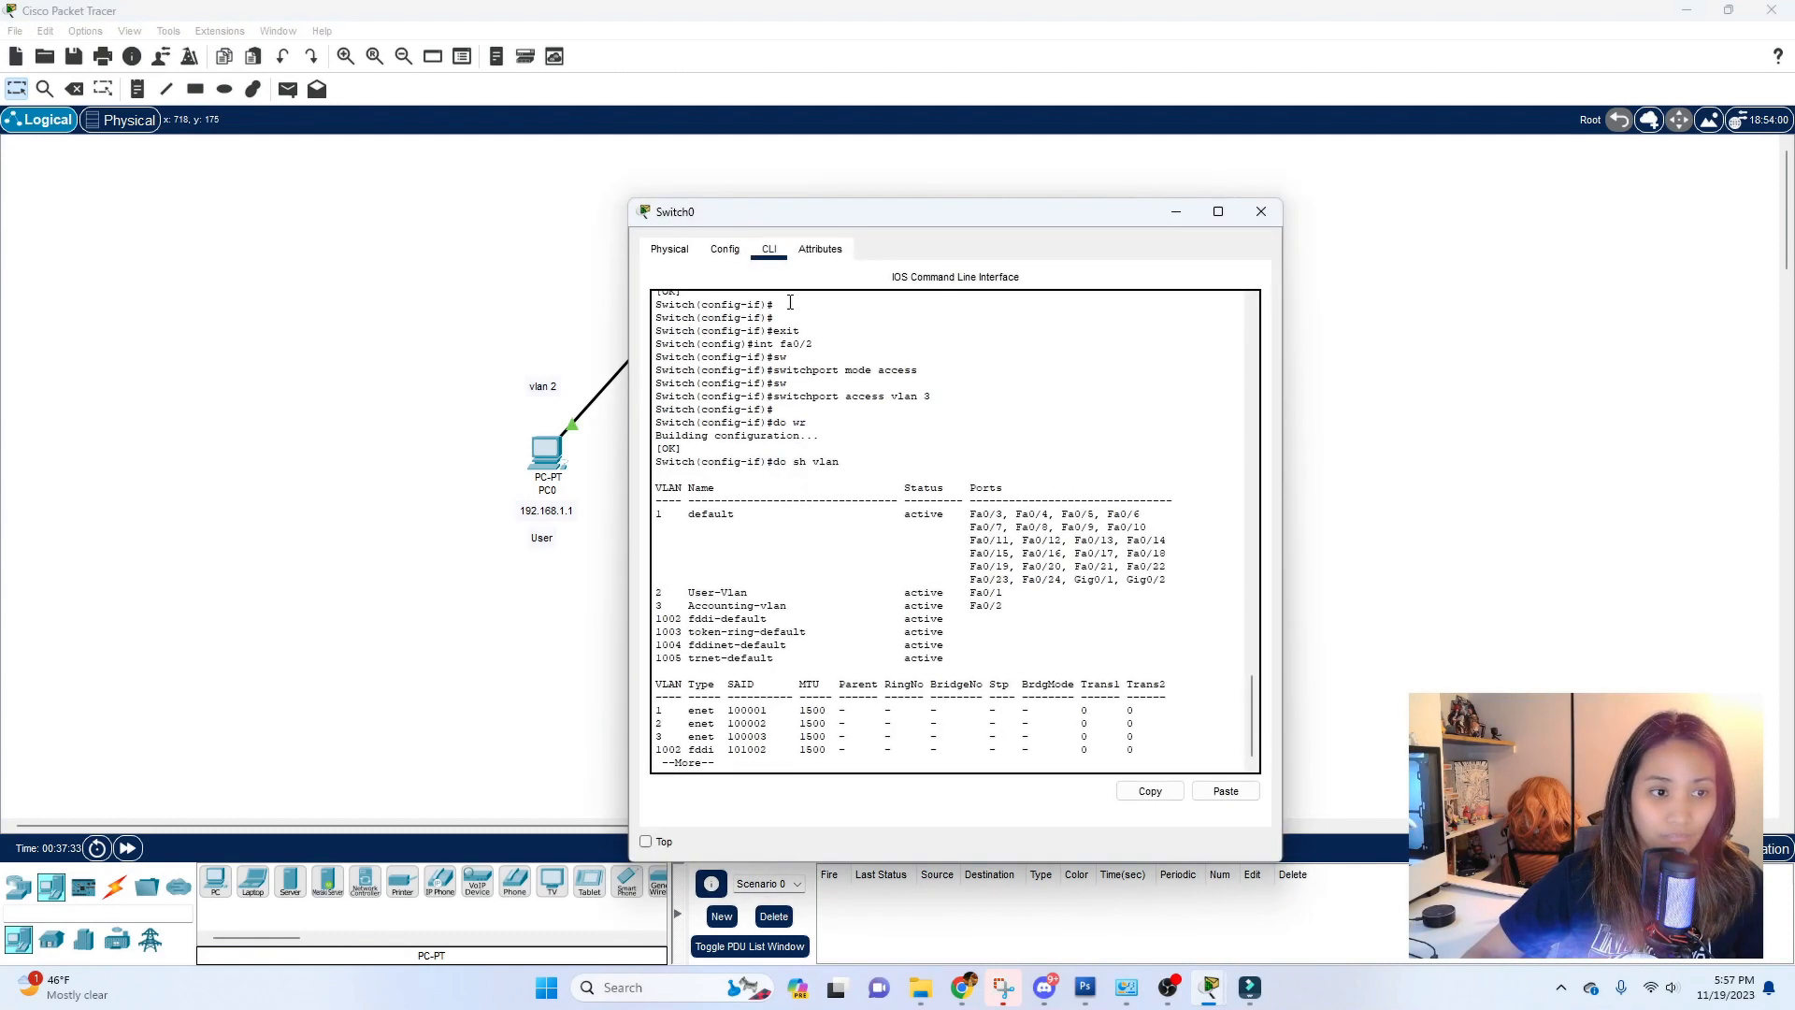
left_click(669, 247)
left_click(726, 247)
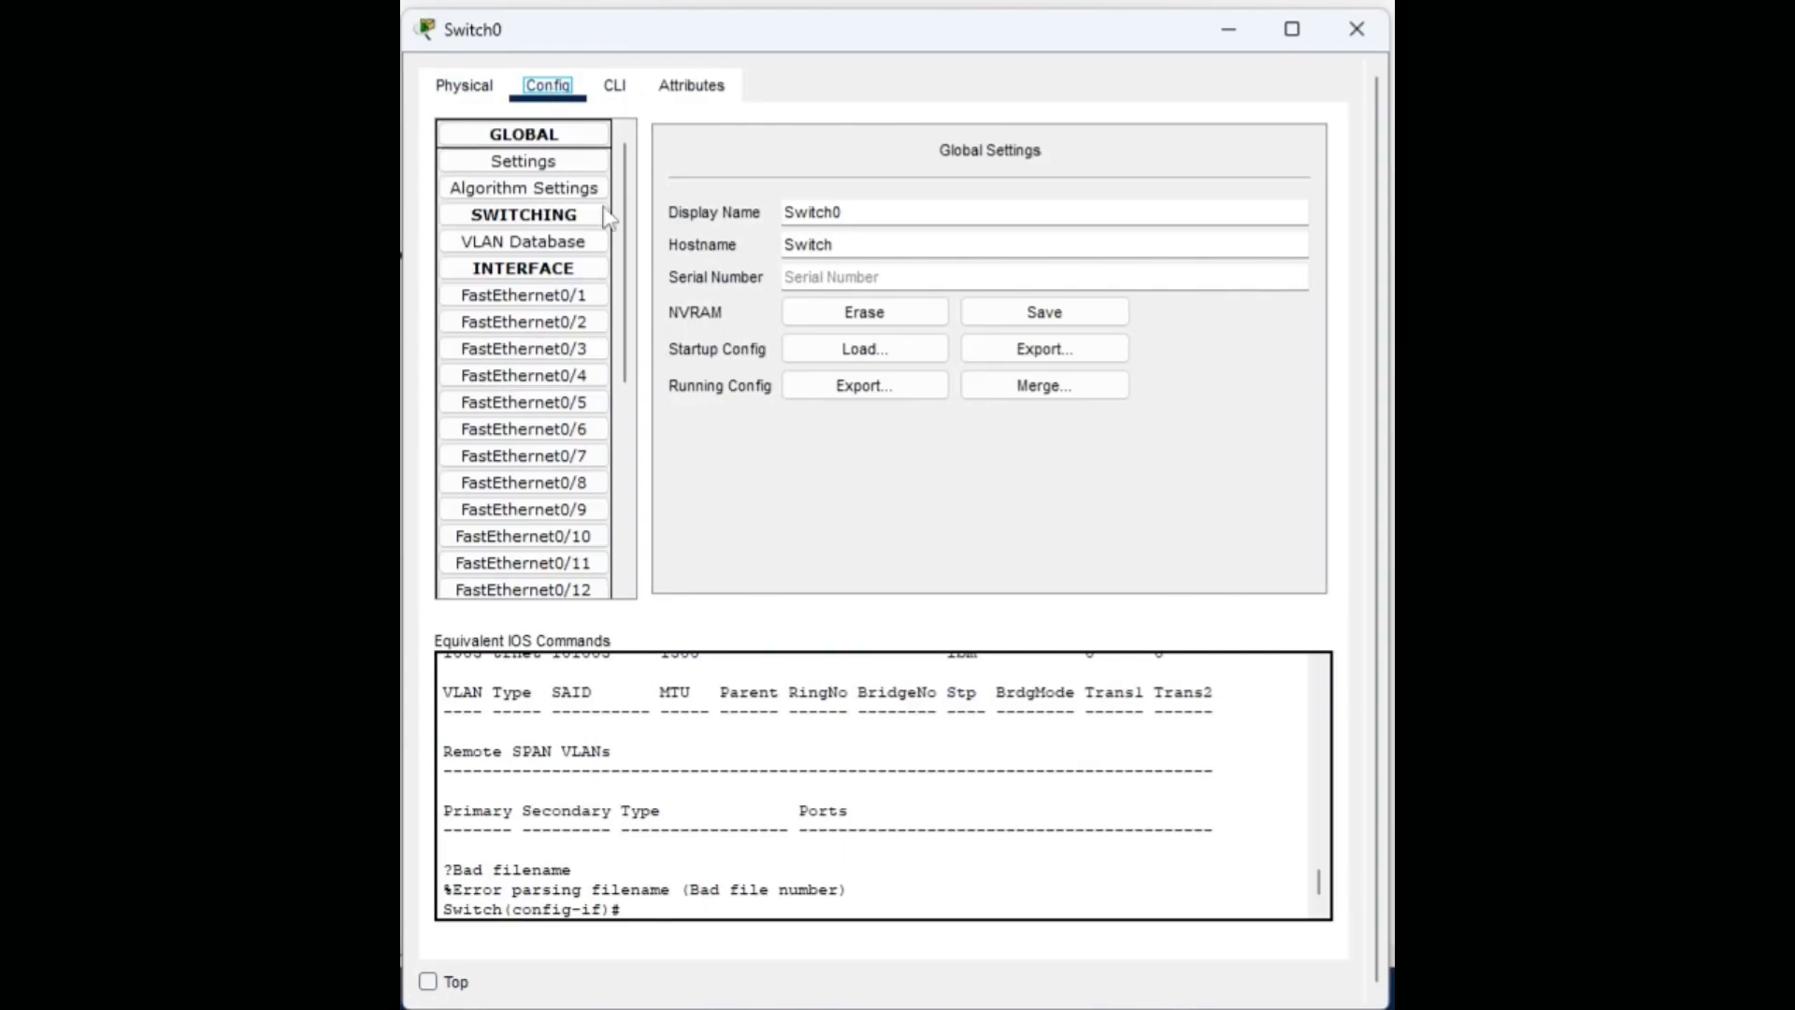
scroll(608, 220, "down", 3)
left_click(1356, 29)
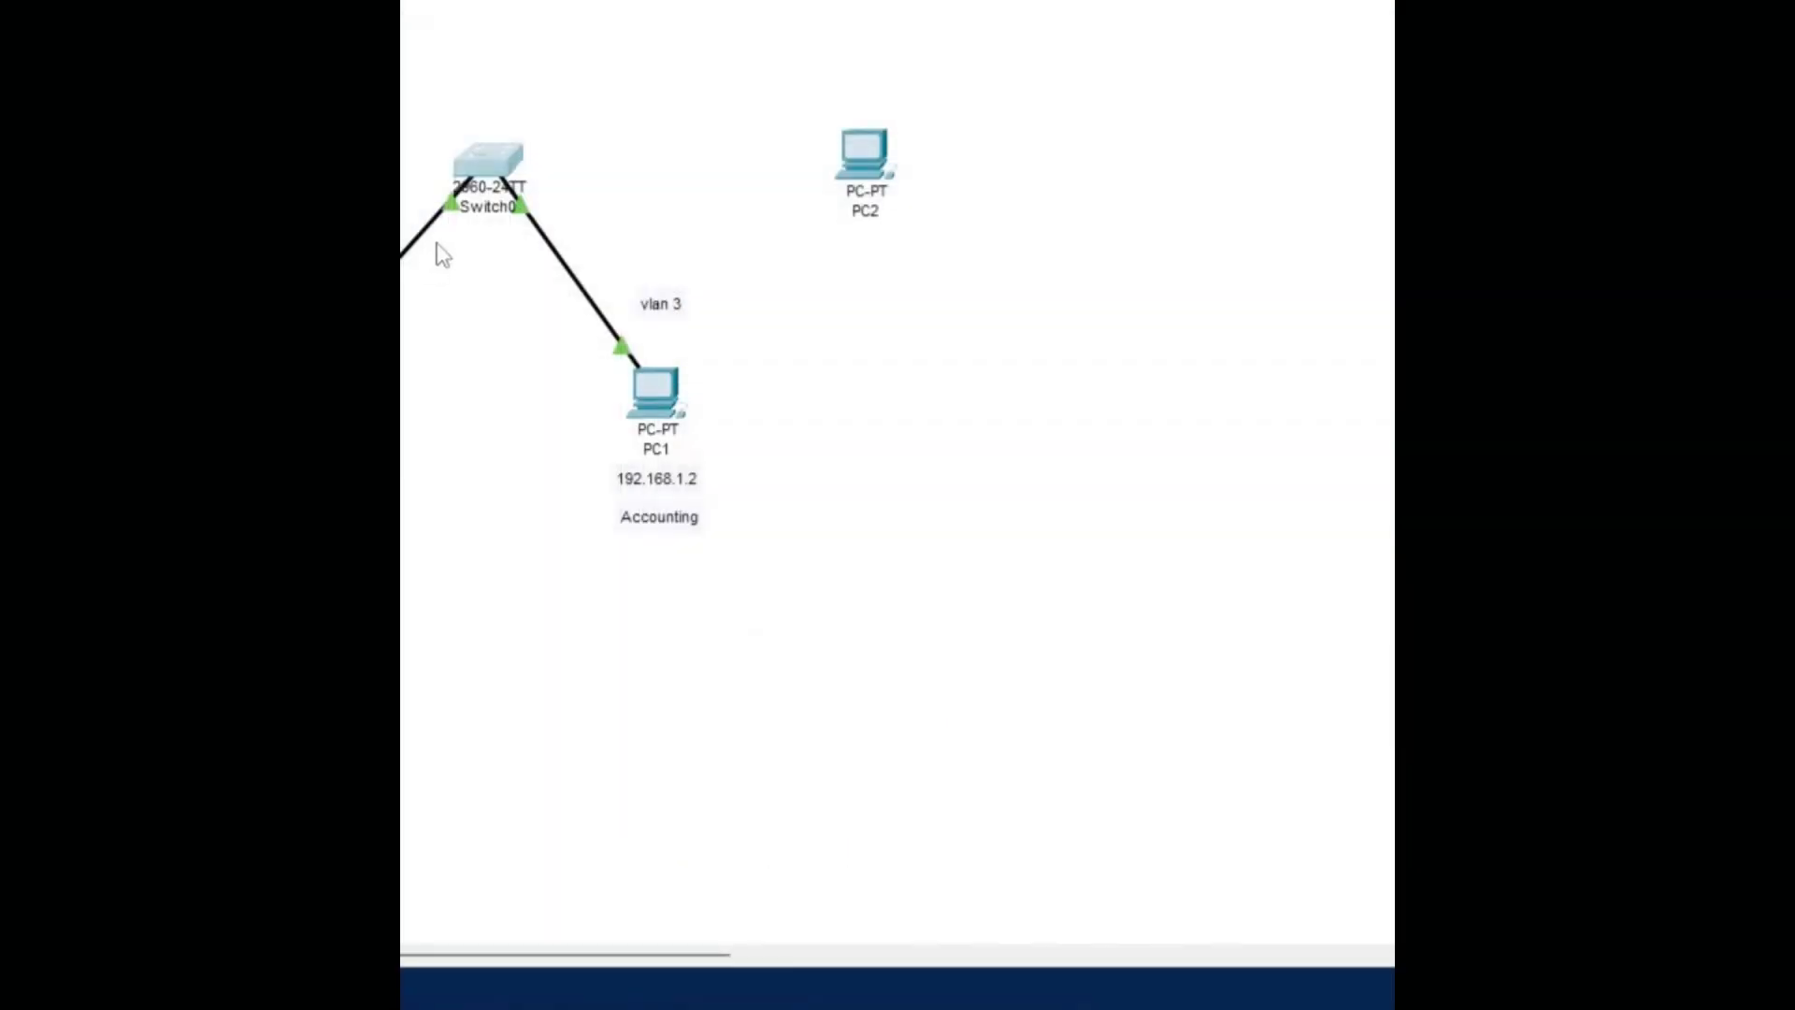
left_click(503, 168)
left_click(540, 93)
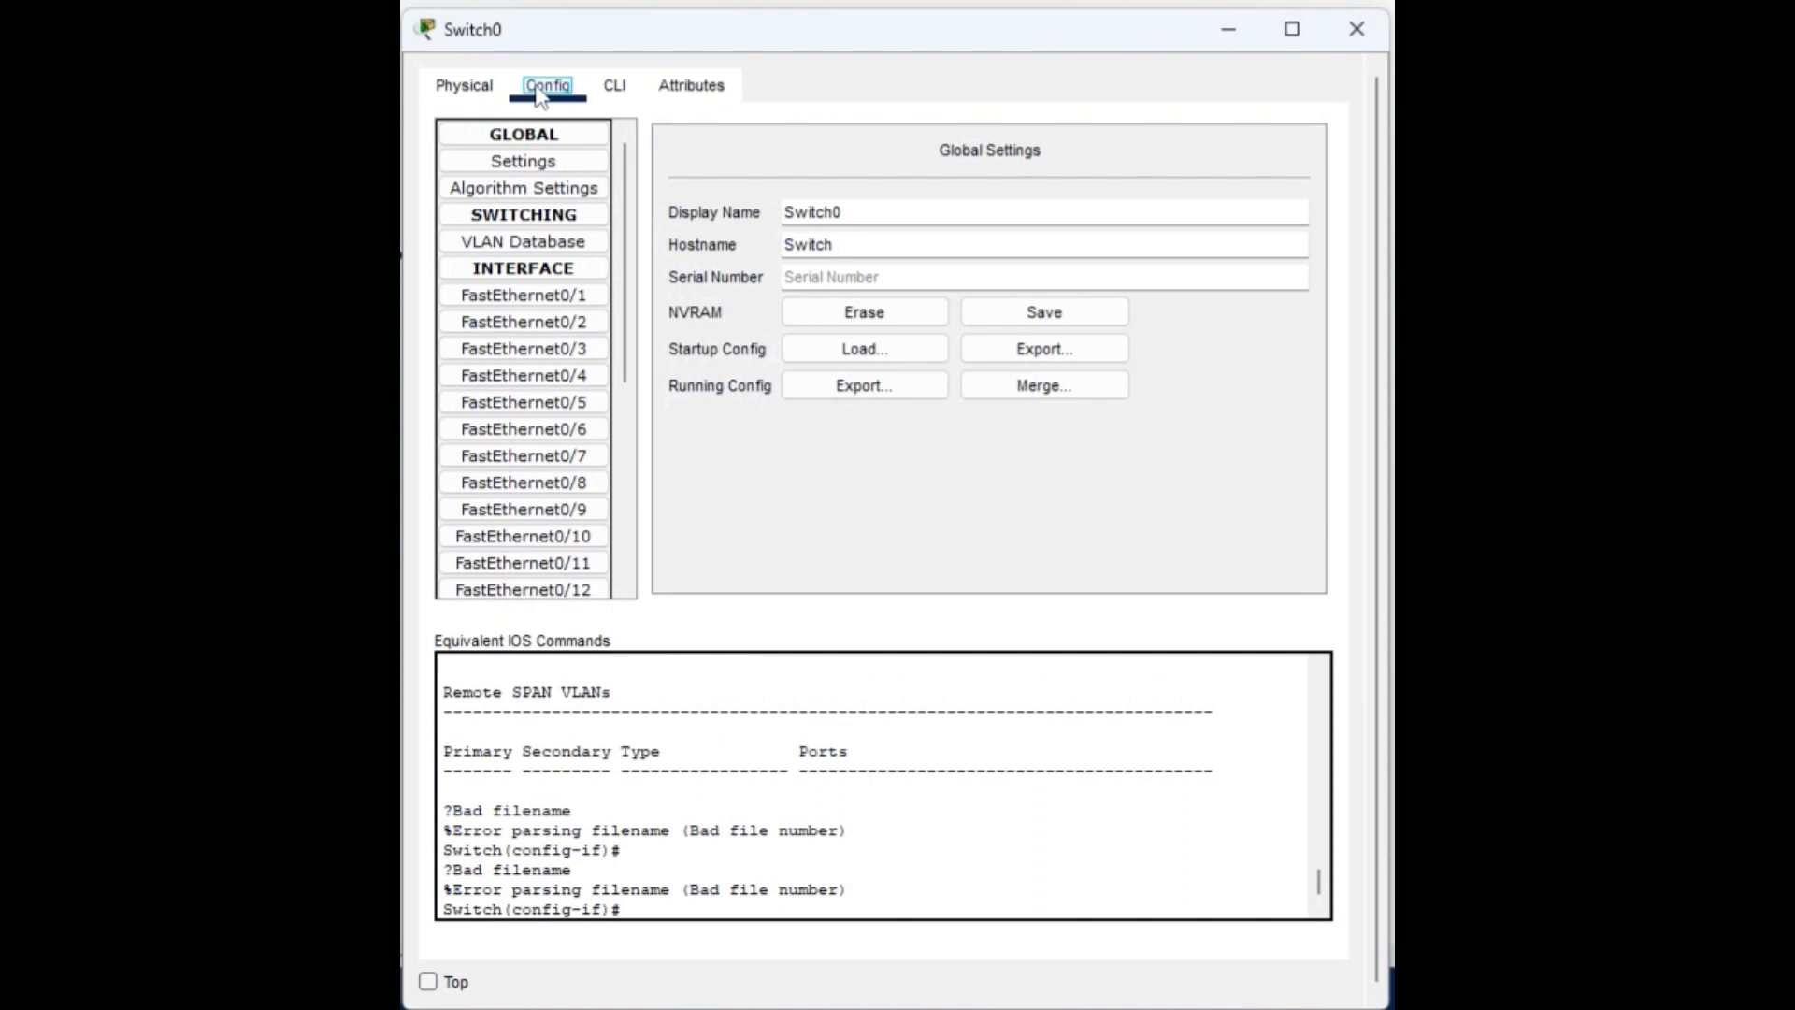
scroll(614, 445, "down", 5)
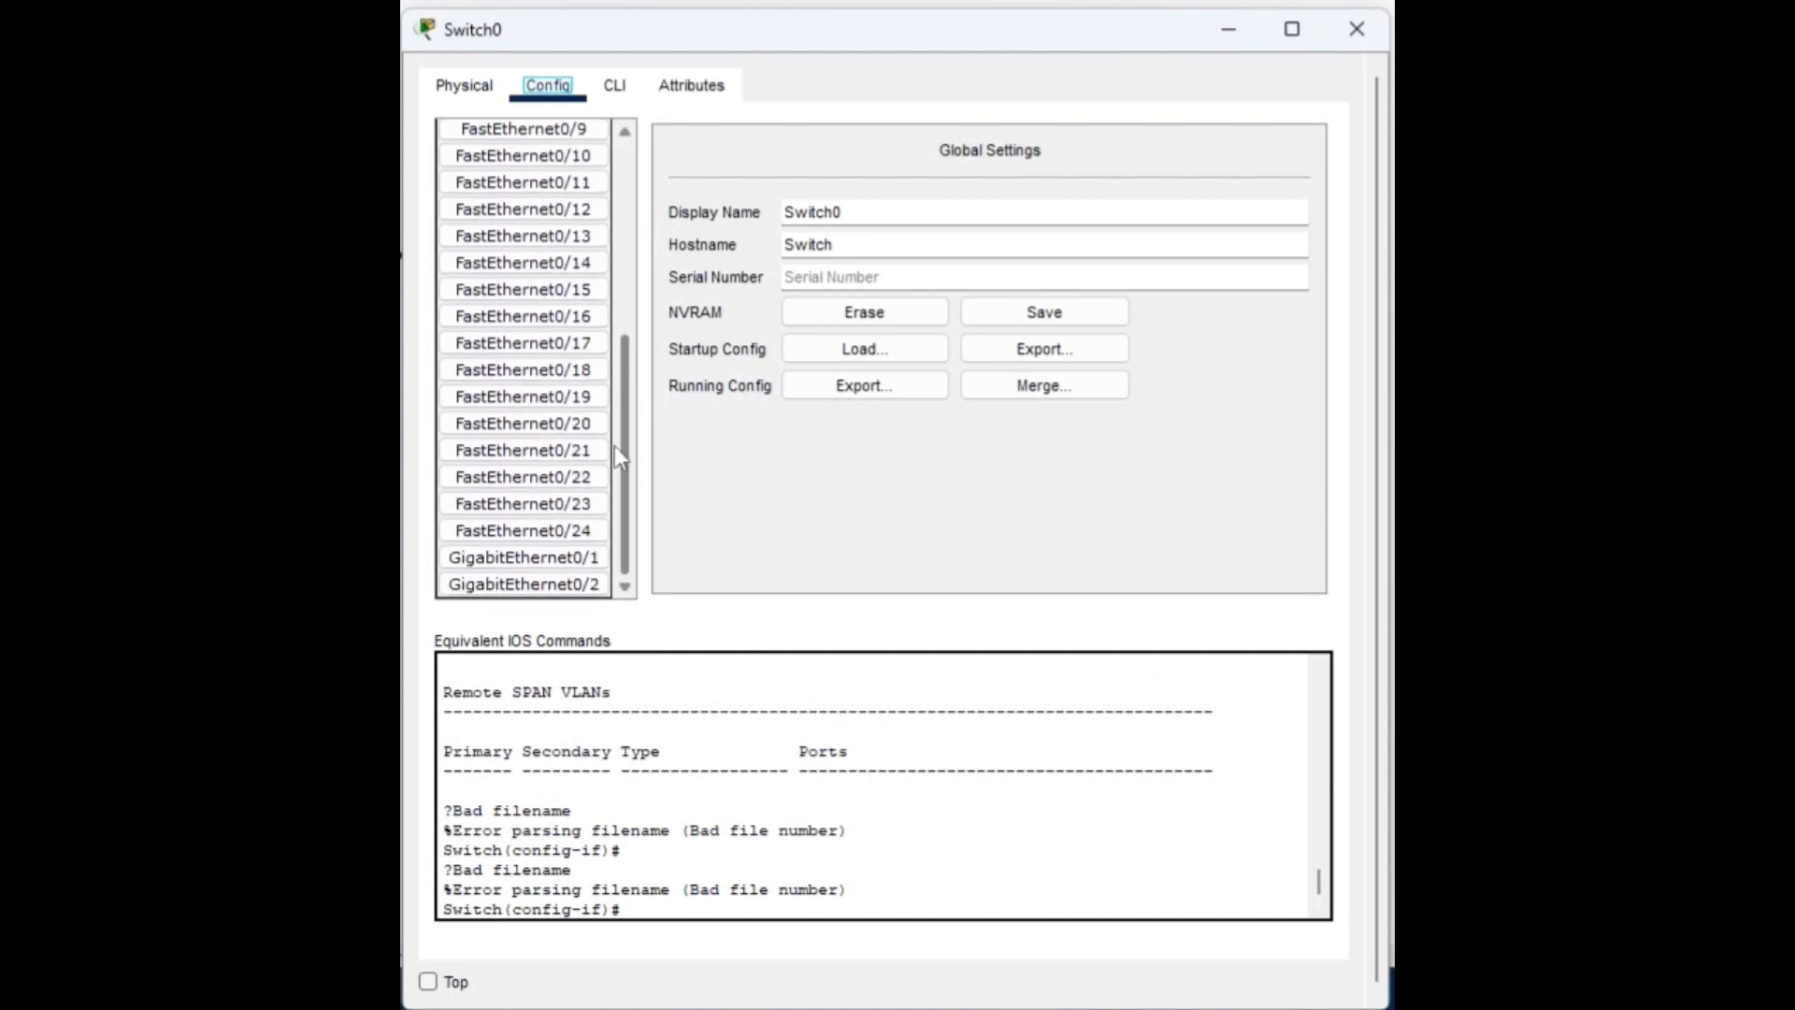
mouse_move(614, 469)
left_mouse_down()
mouse_move(616, 166)
mouse_move(617, 477)
left_mouse_up()
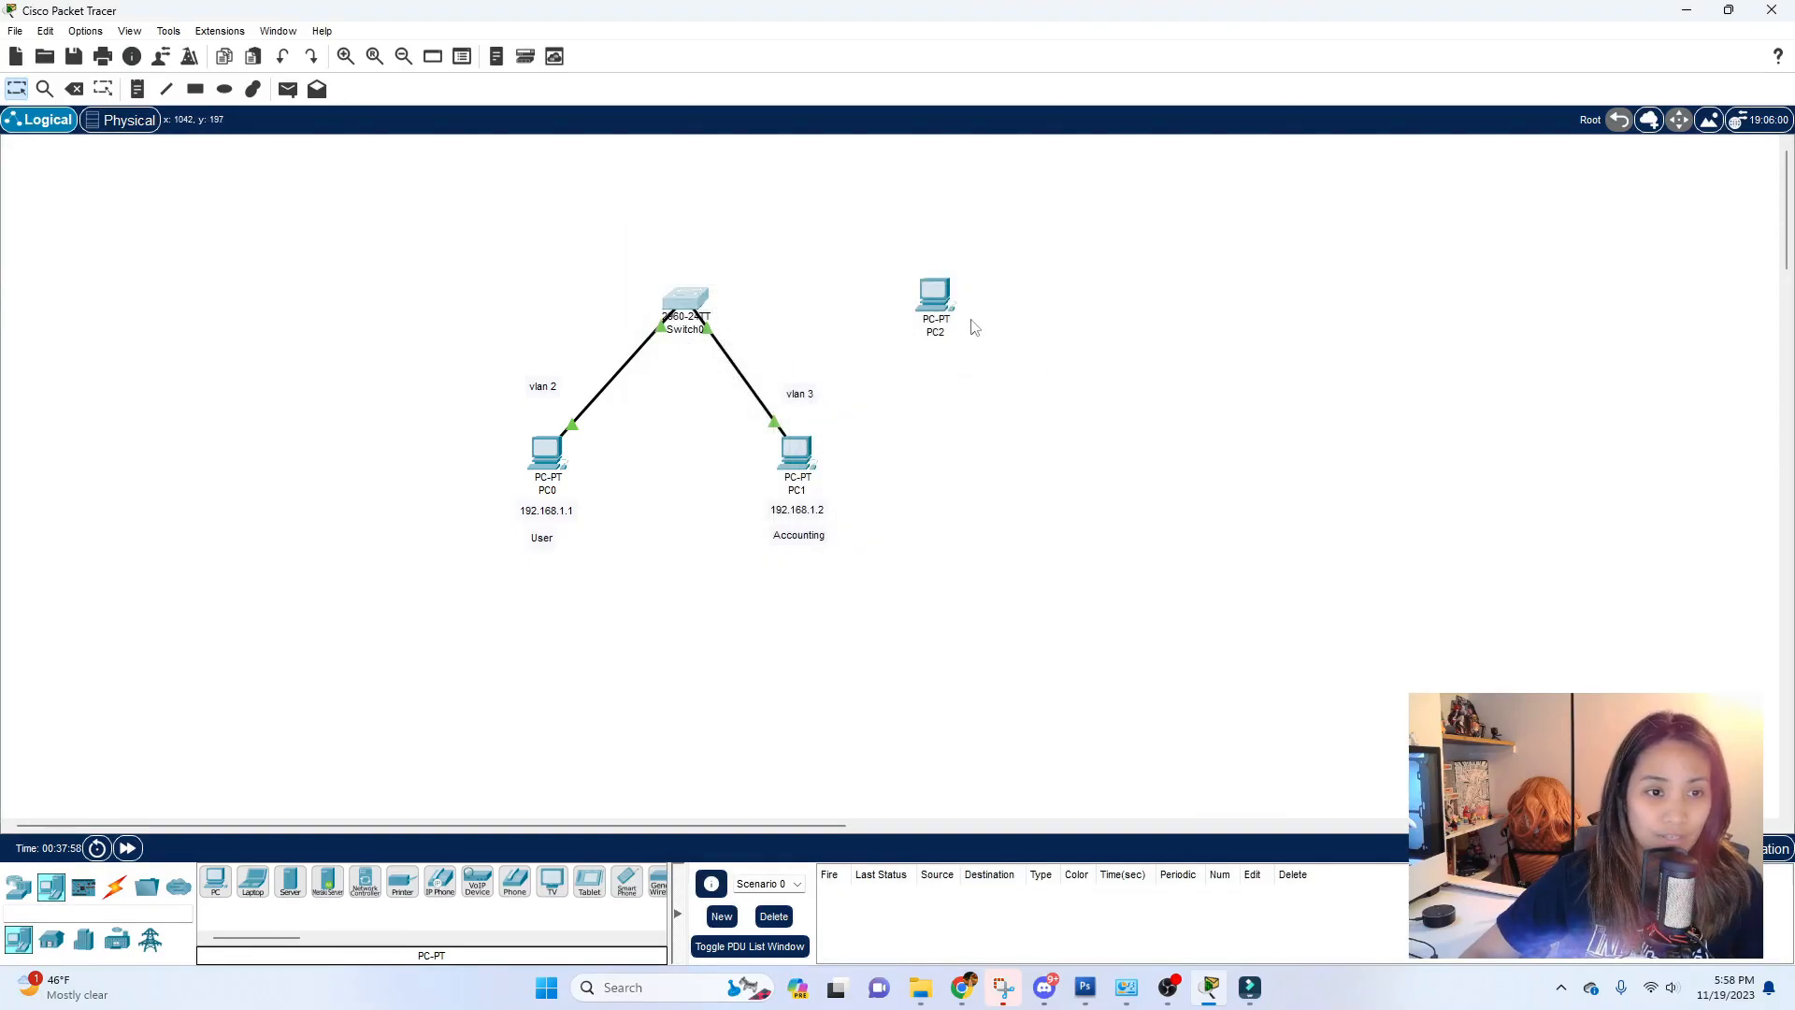
Connect Switch0's FastEthernet0/3 to PC2's FastEthernet port with a copper straight-through cable and align PC2 beside the switch
left_click_drag(934, 298, 942, 295)
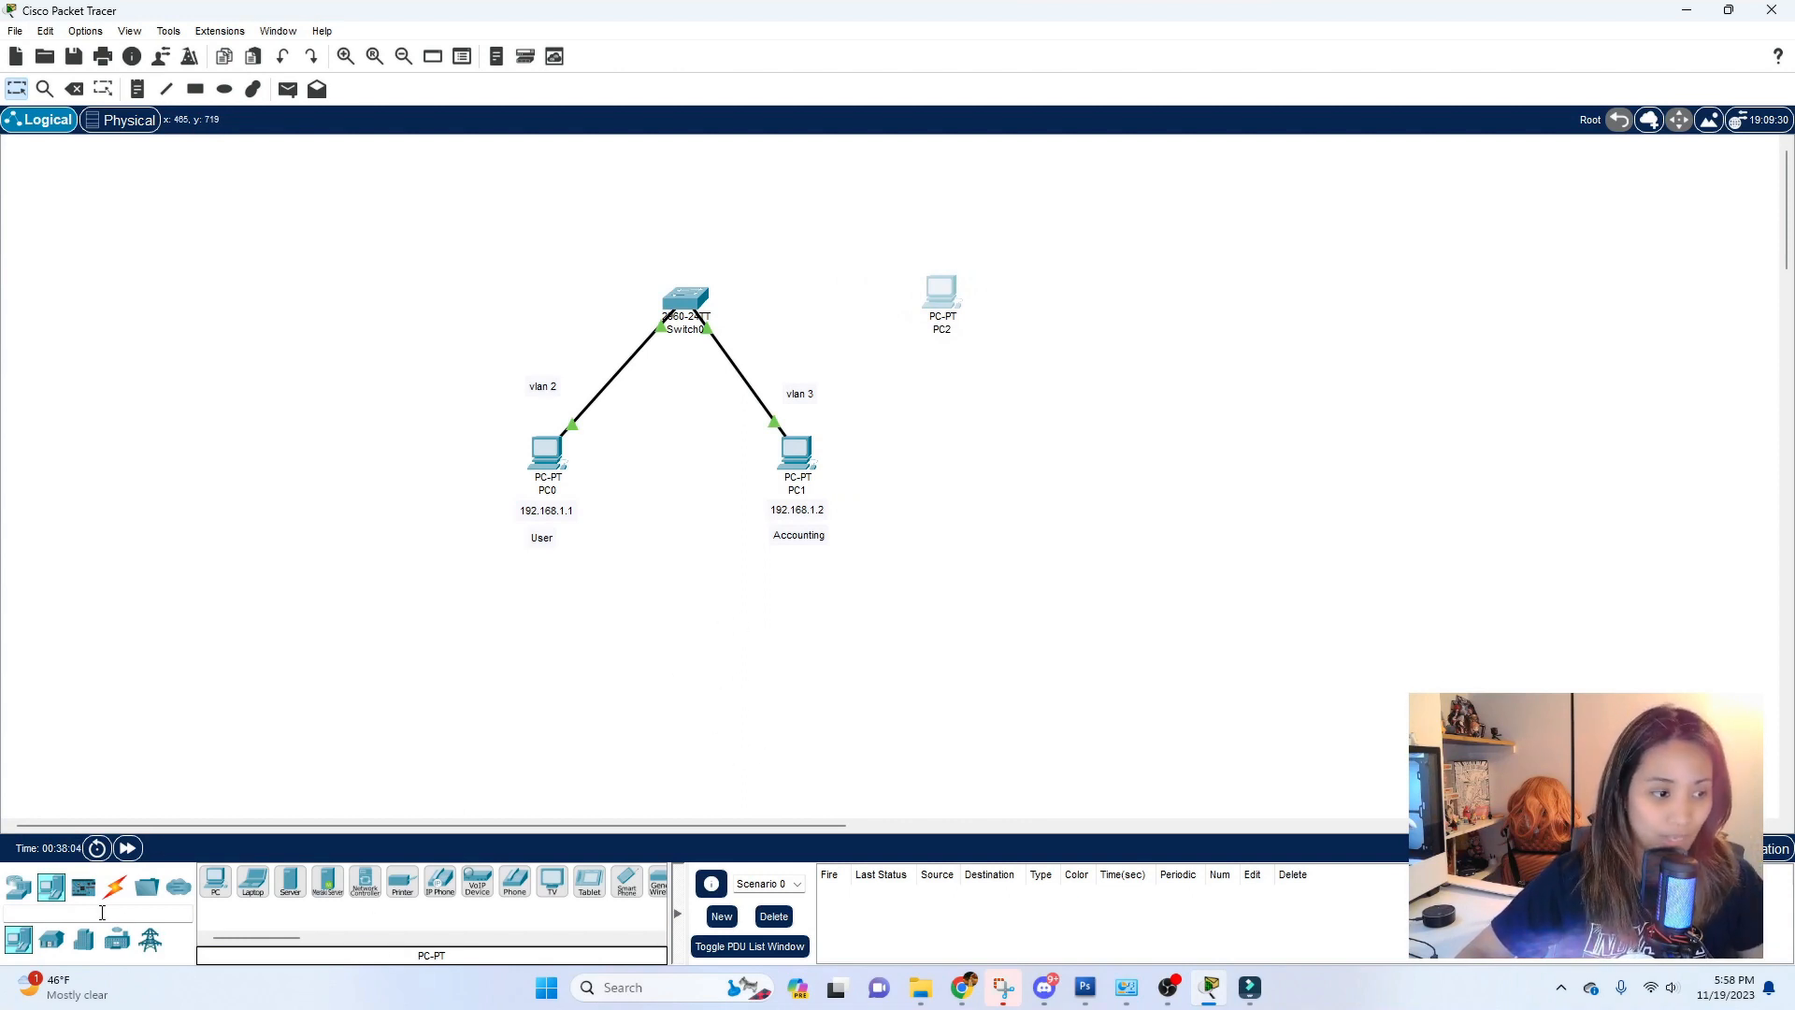
left_click(115, 885)
left_click(297, 893)
left_click(681, 300)
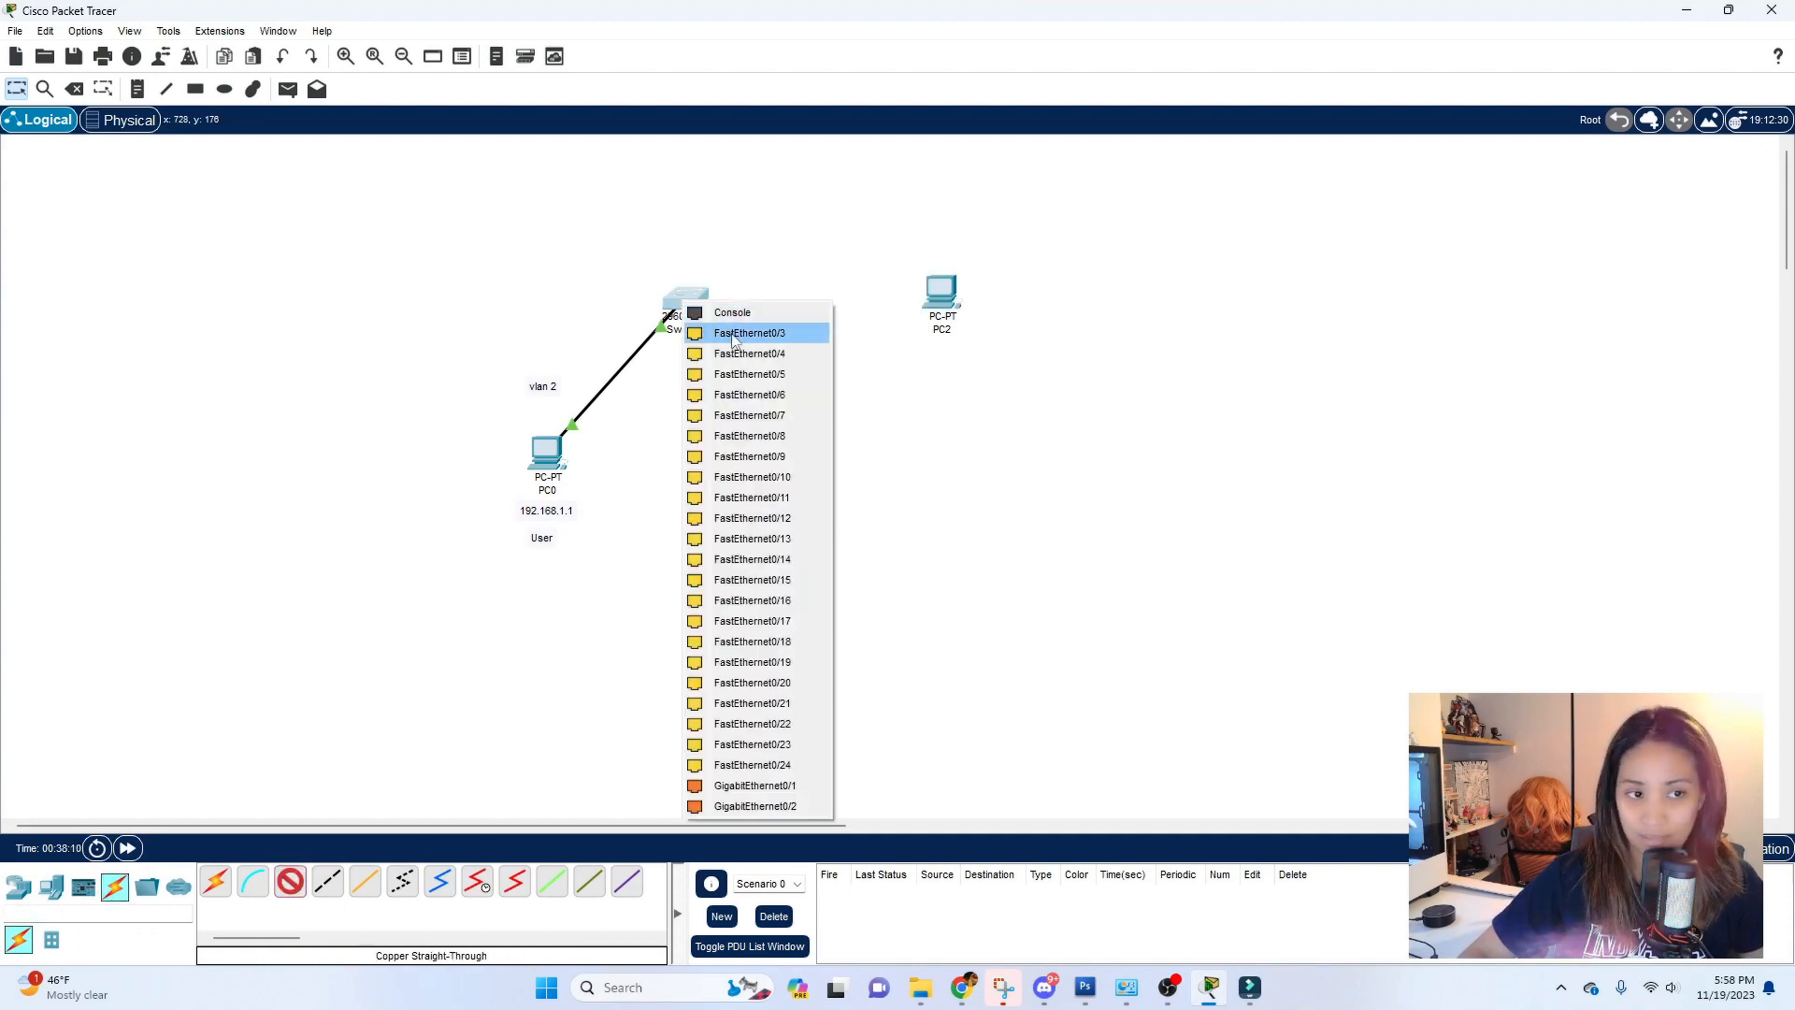
left_click(732, 335)
left_click(941, 295)
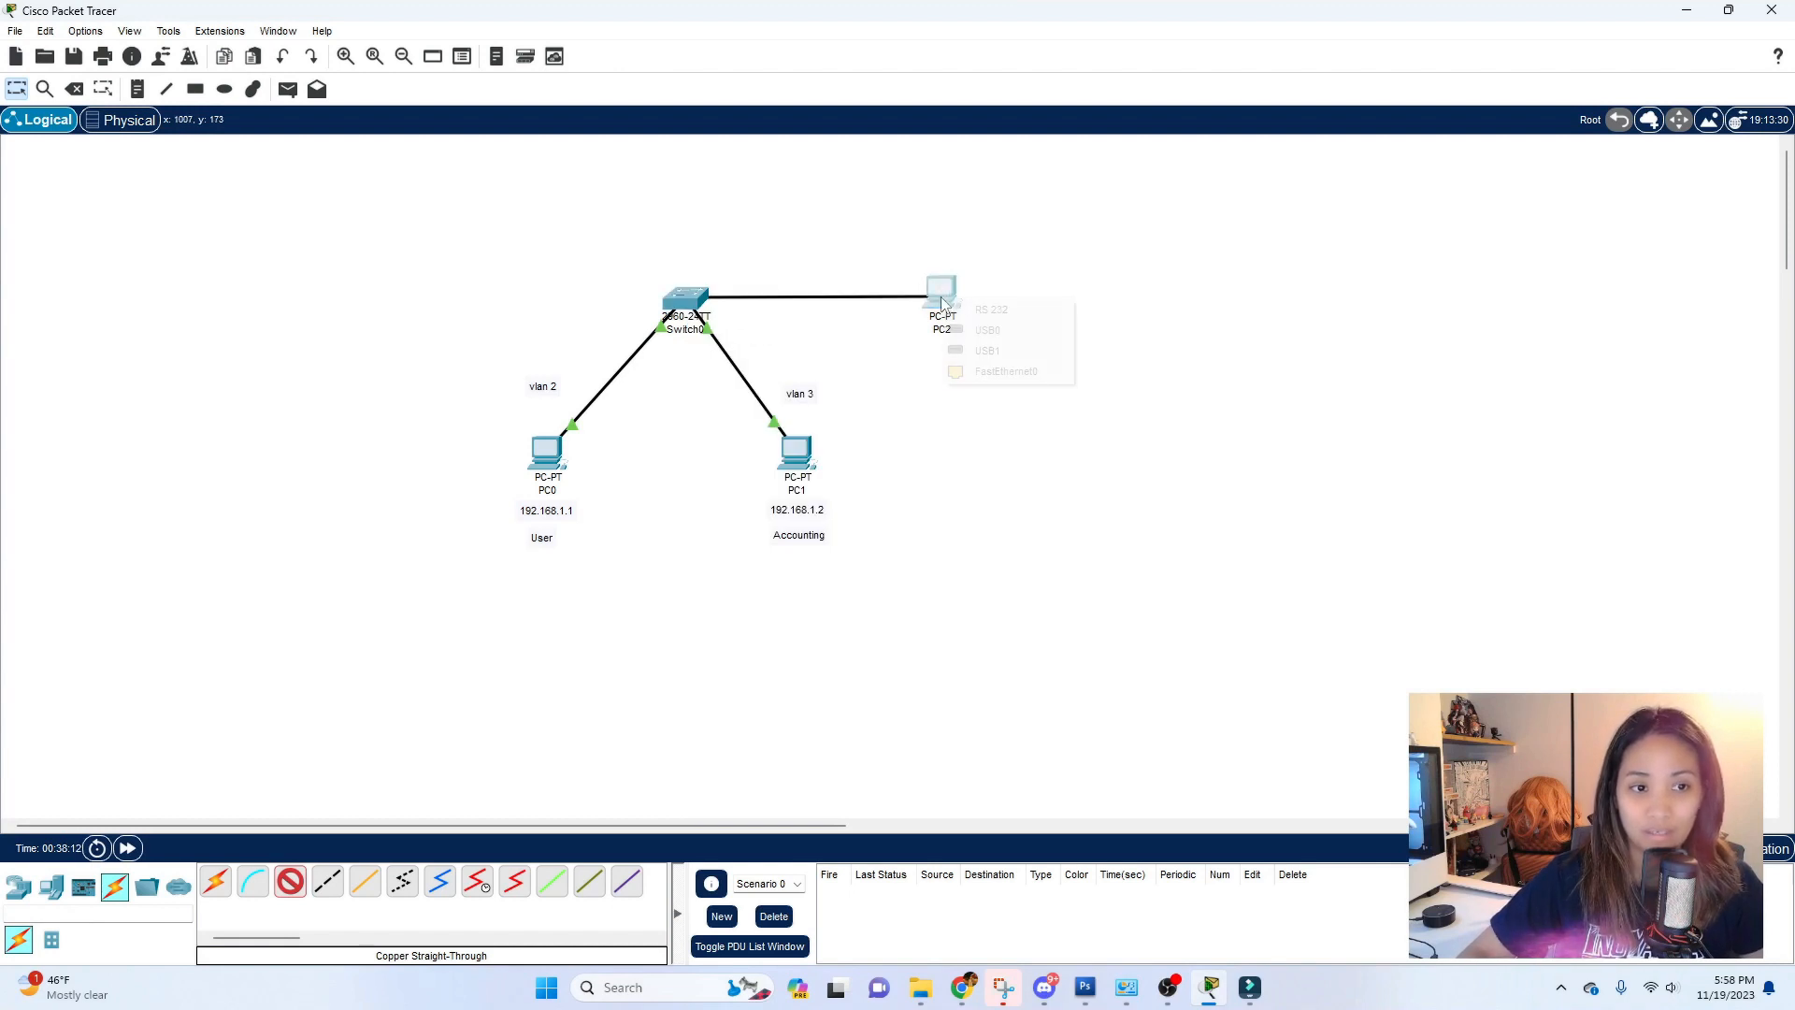
left_click(973, 373)
left_click_drag(951, 312, 951, 317)
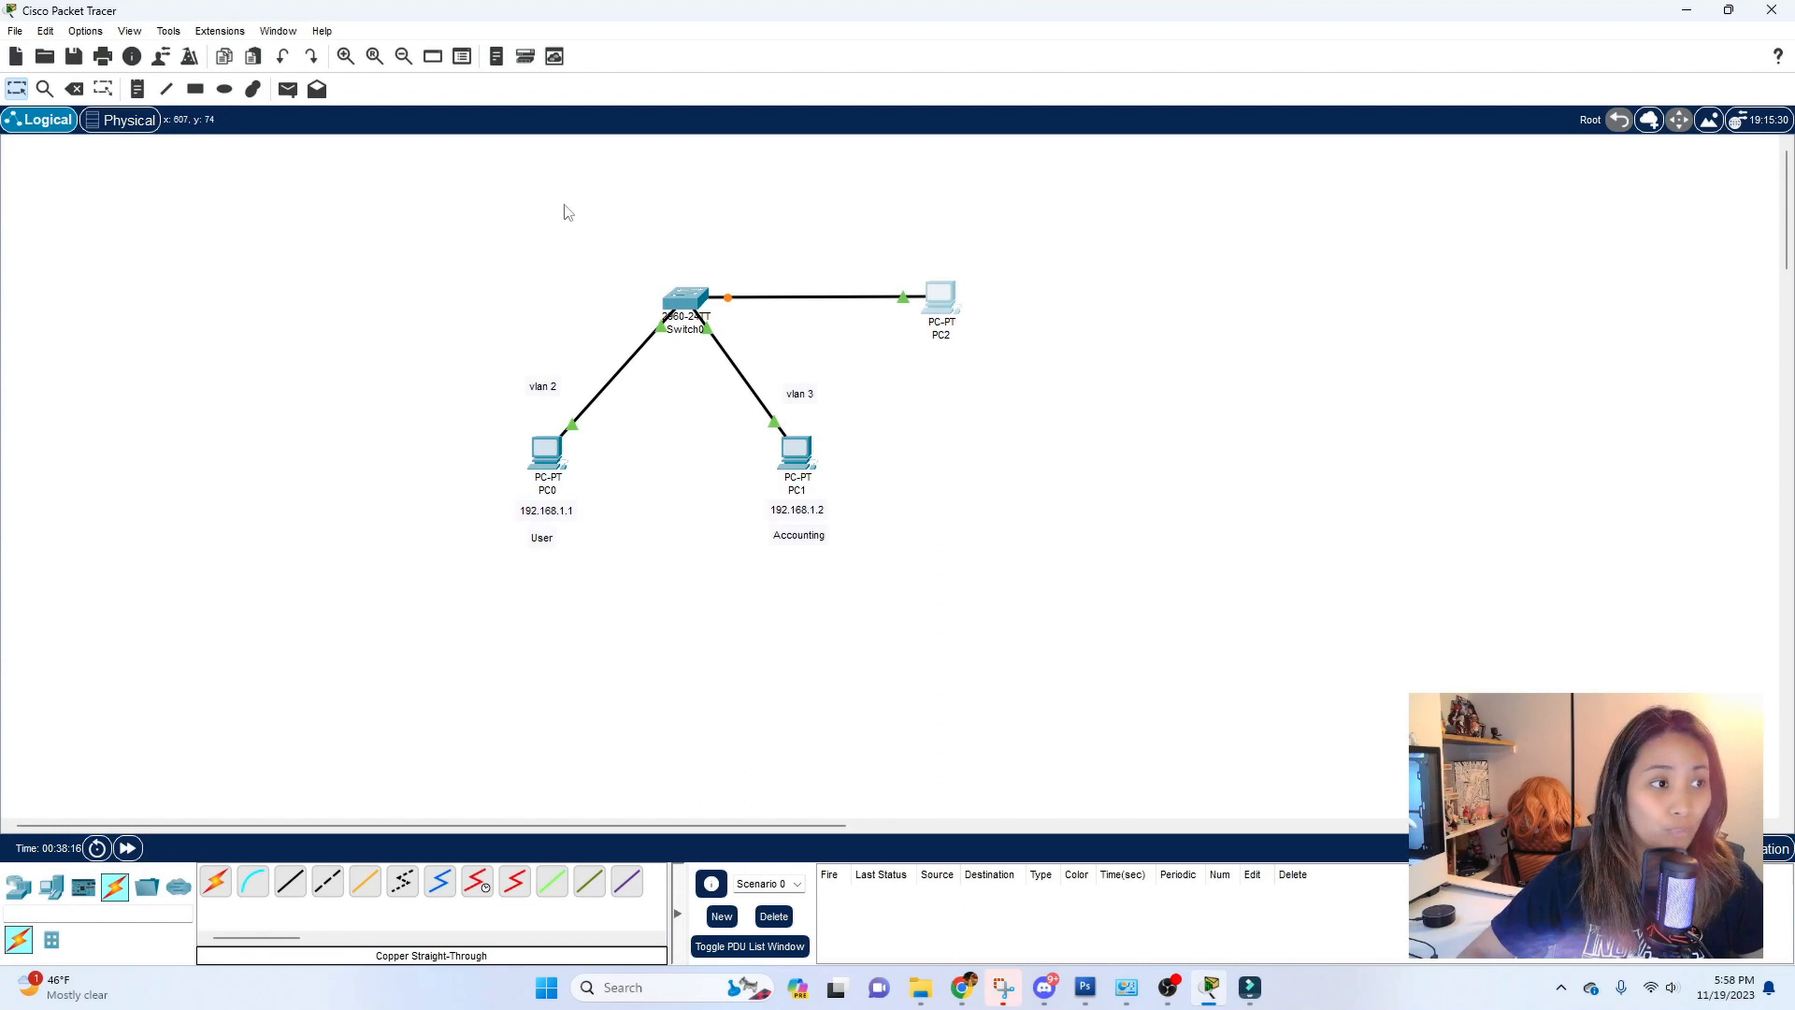
left_click_drag(942, 308, 934, 309)
Give PC2 the static IPv4 address 192.168.1.3 with subnet mask 255.255.255.0, and close its configuration window
left_click(943, 330)
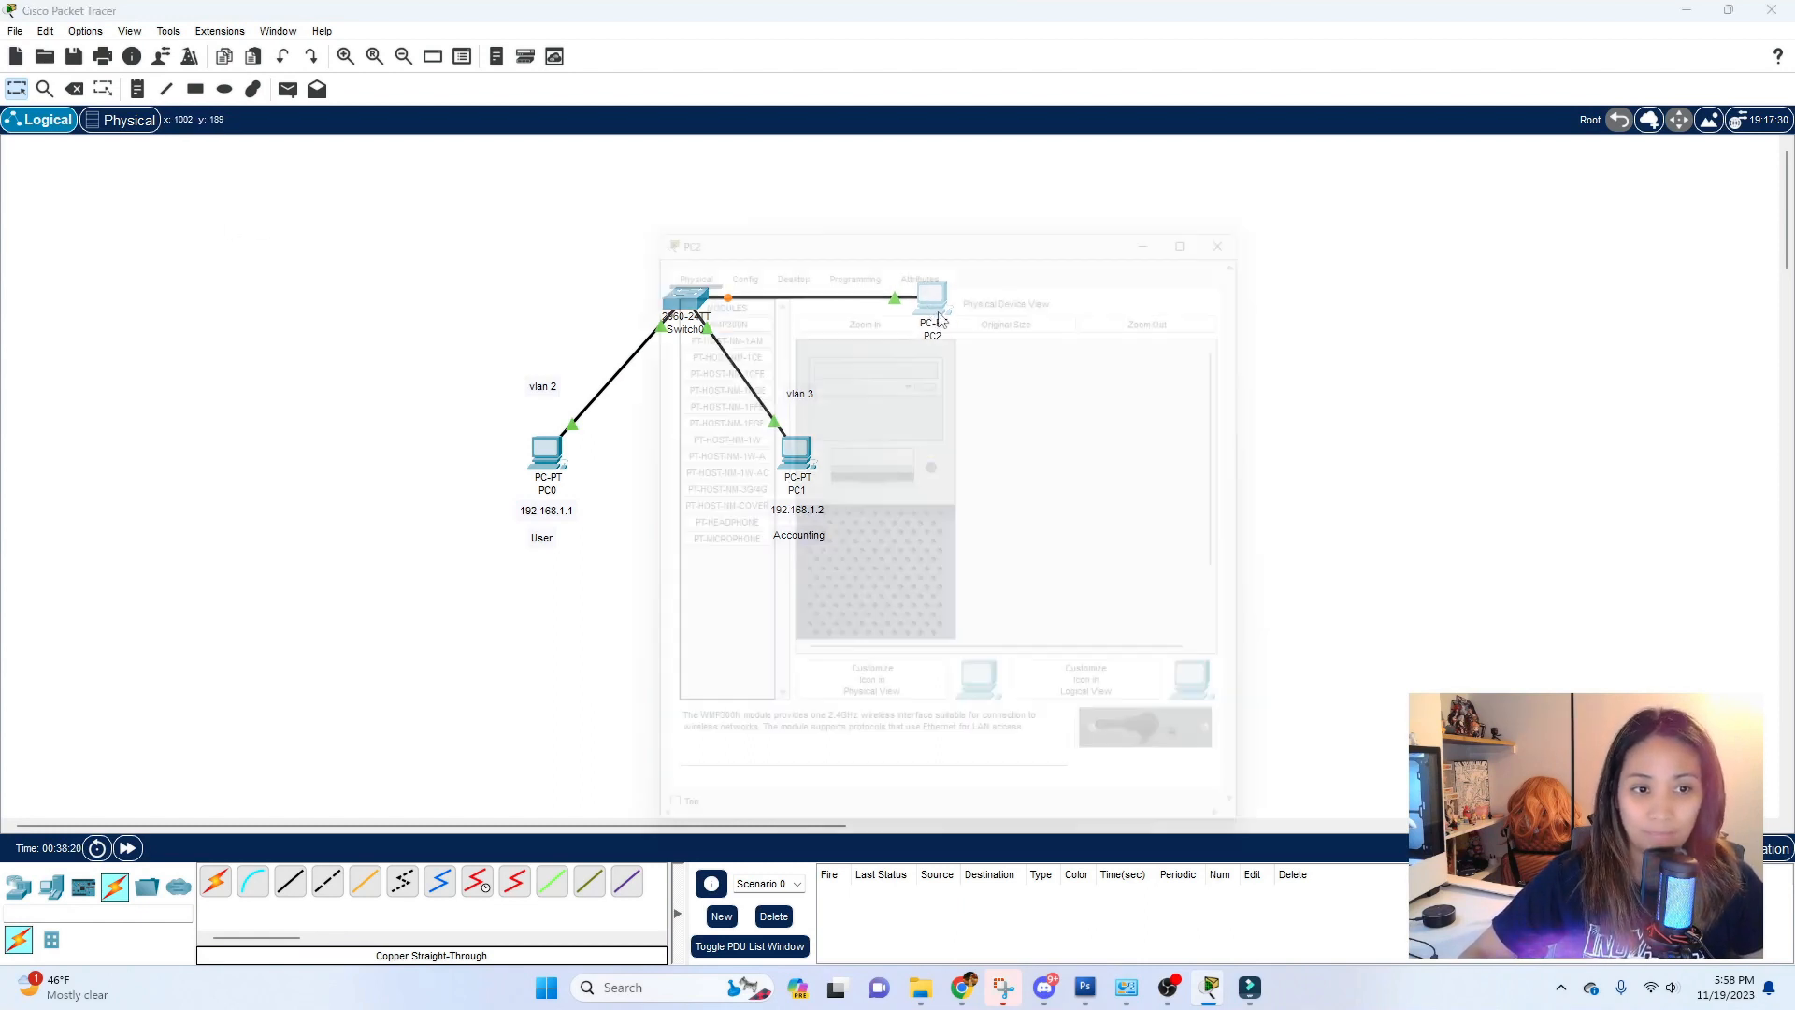
left_click_drag(886, 224, 1239, 157)
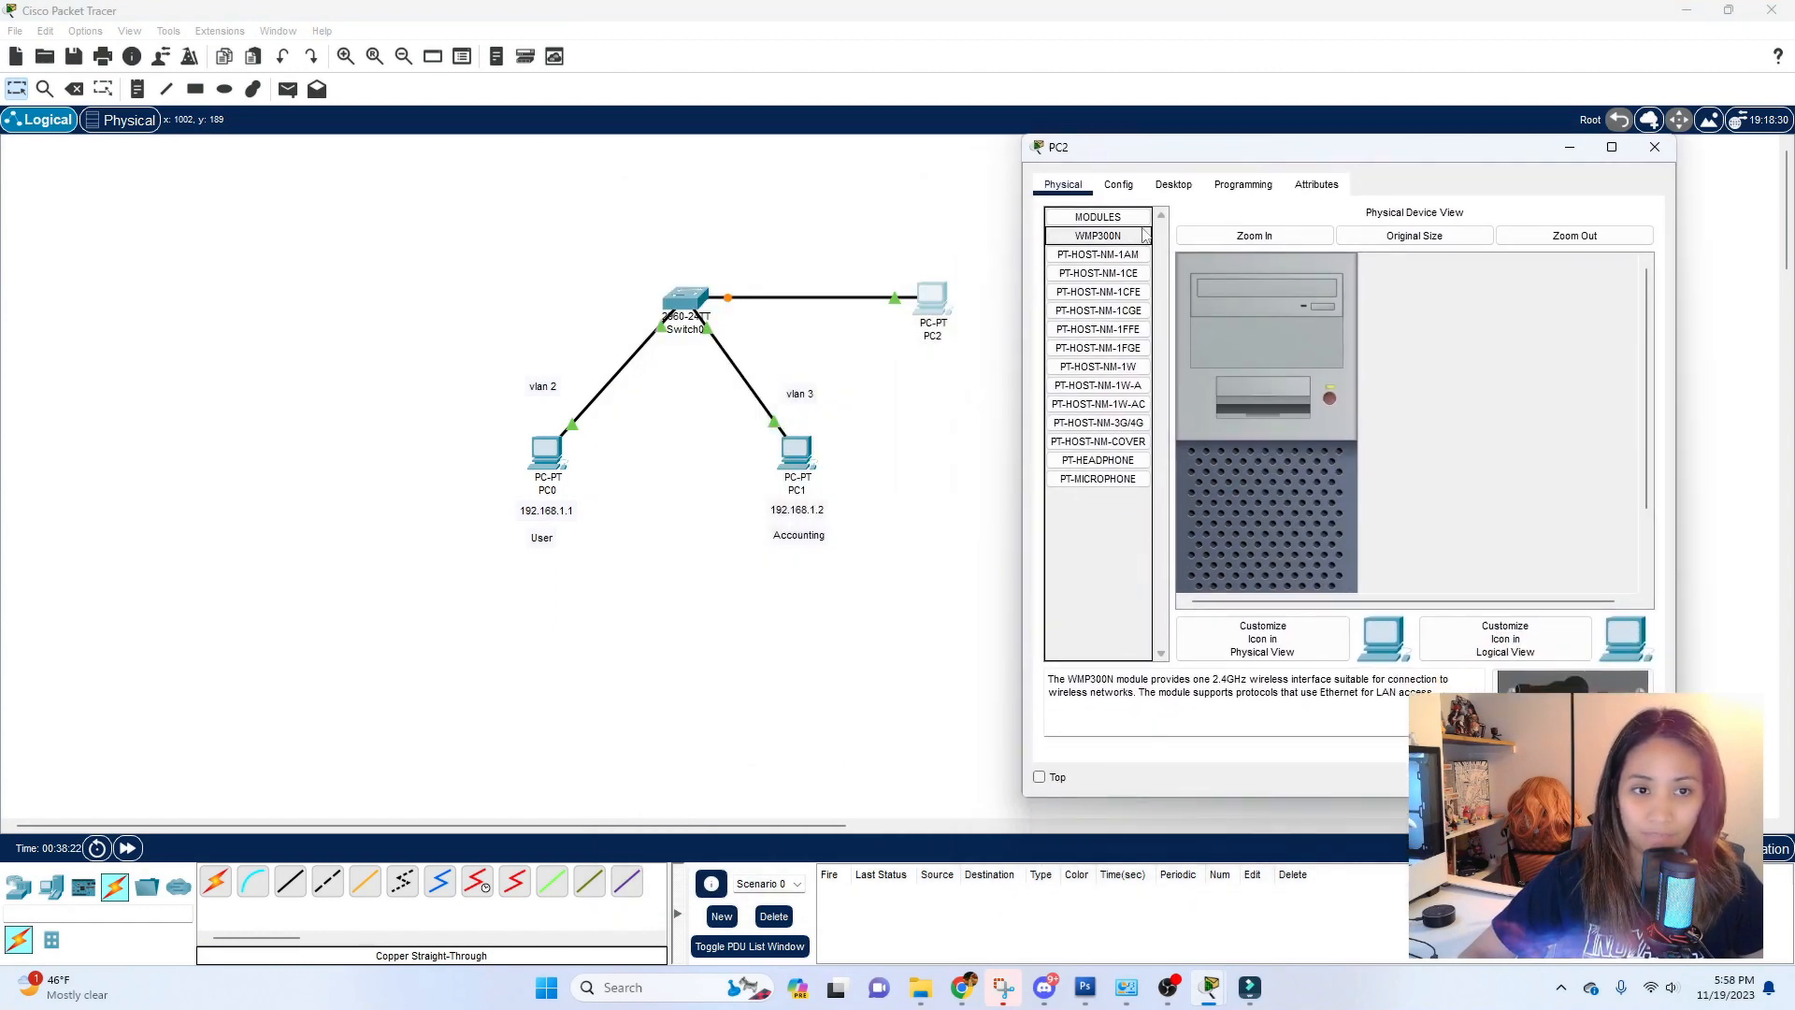
left_click(1173, 185)
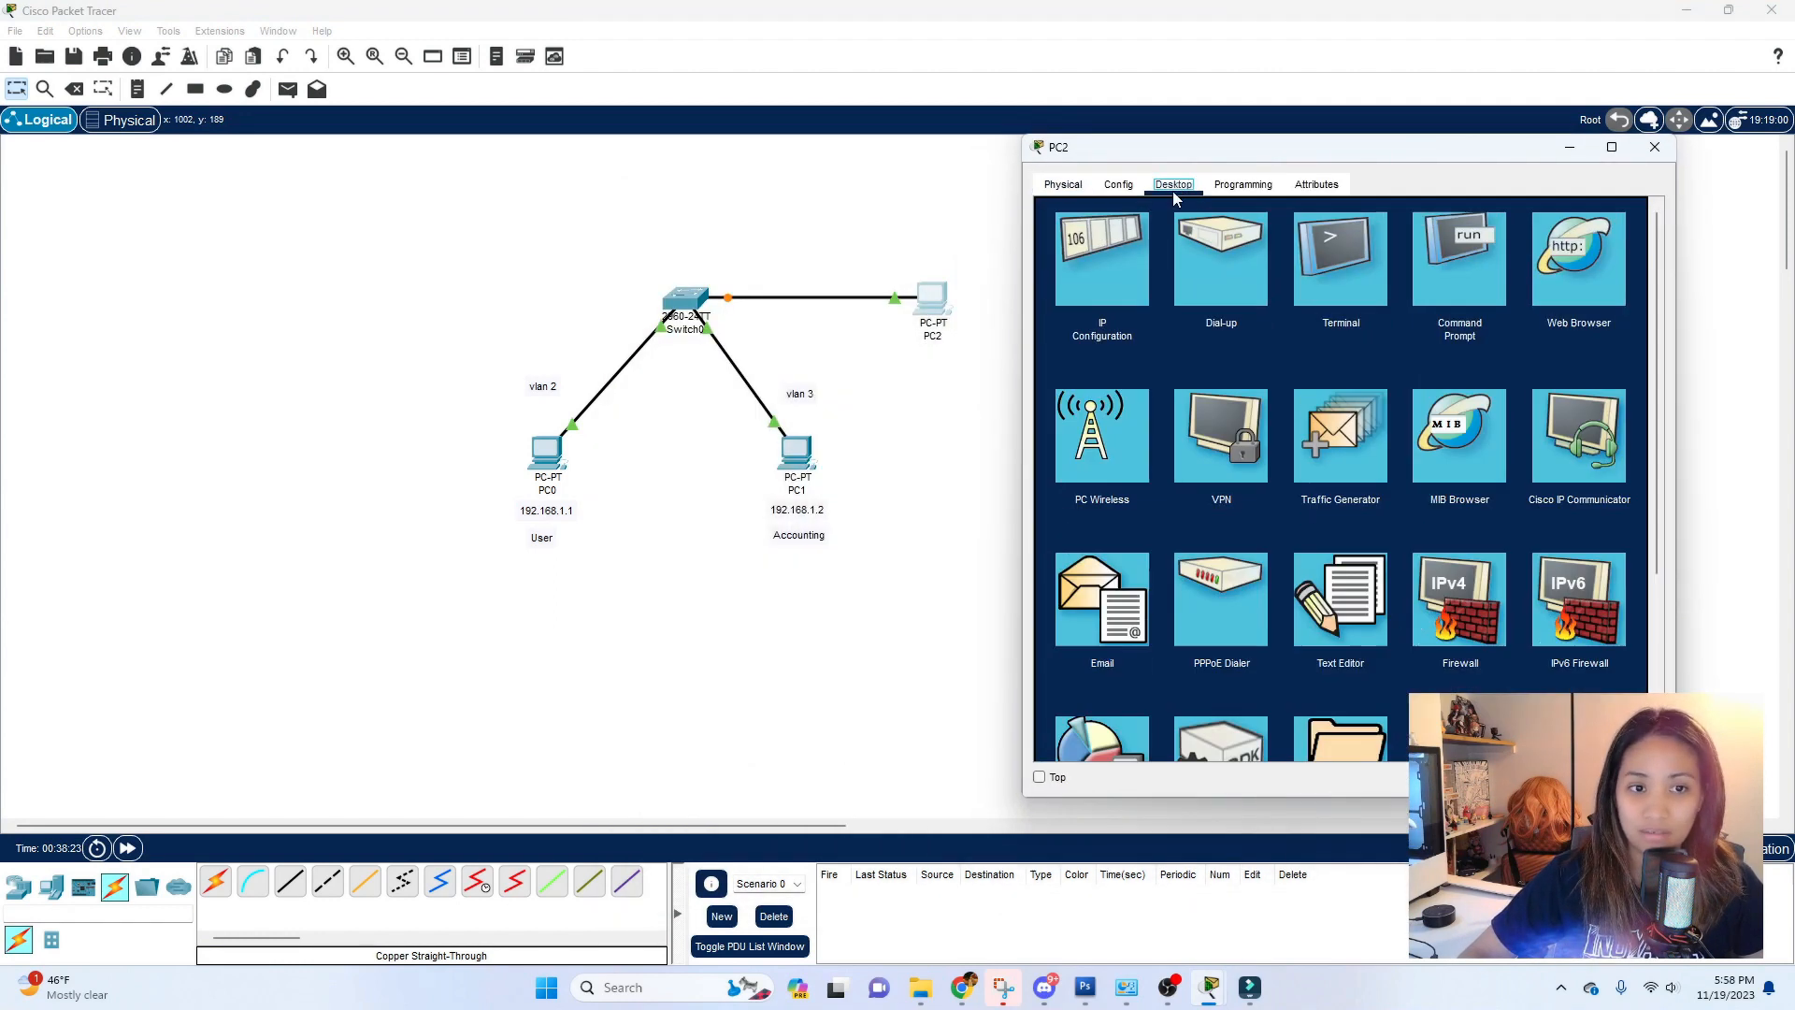
left_click(1100, 294)
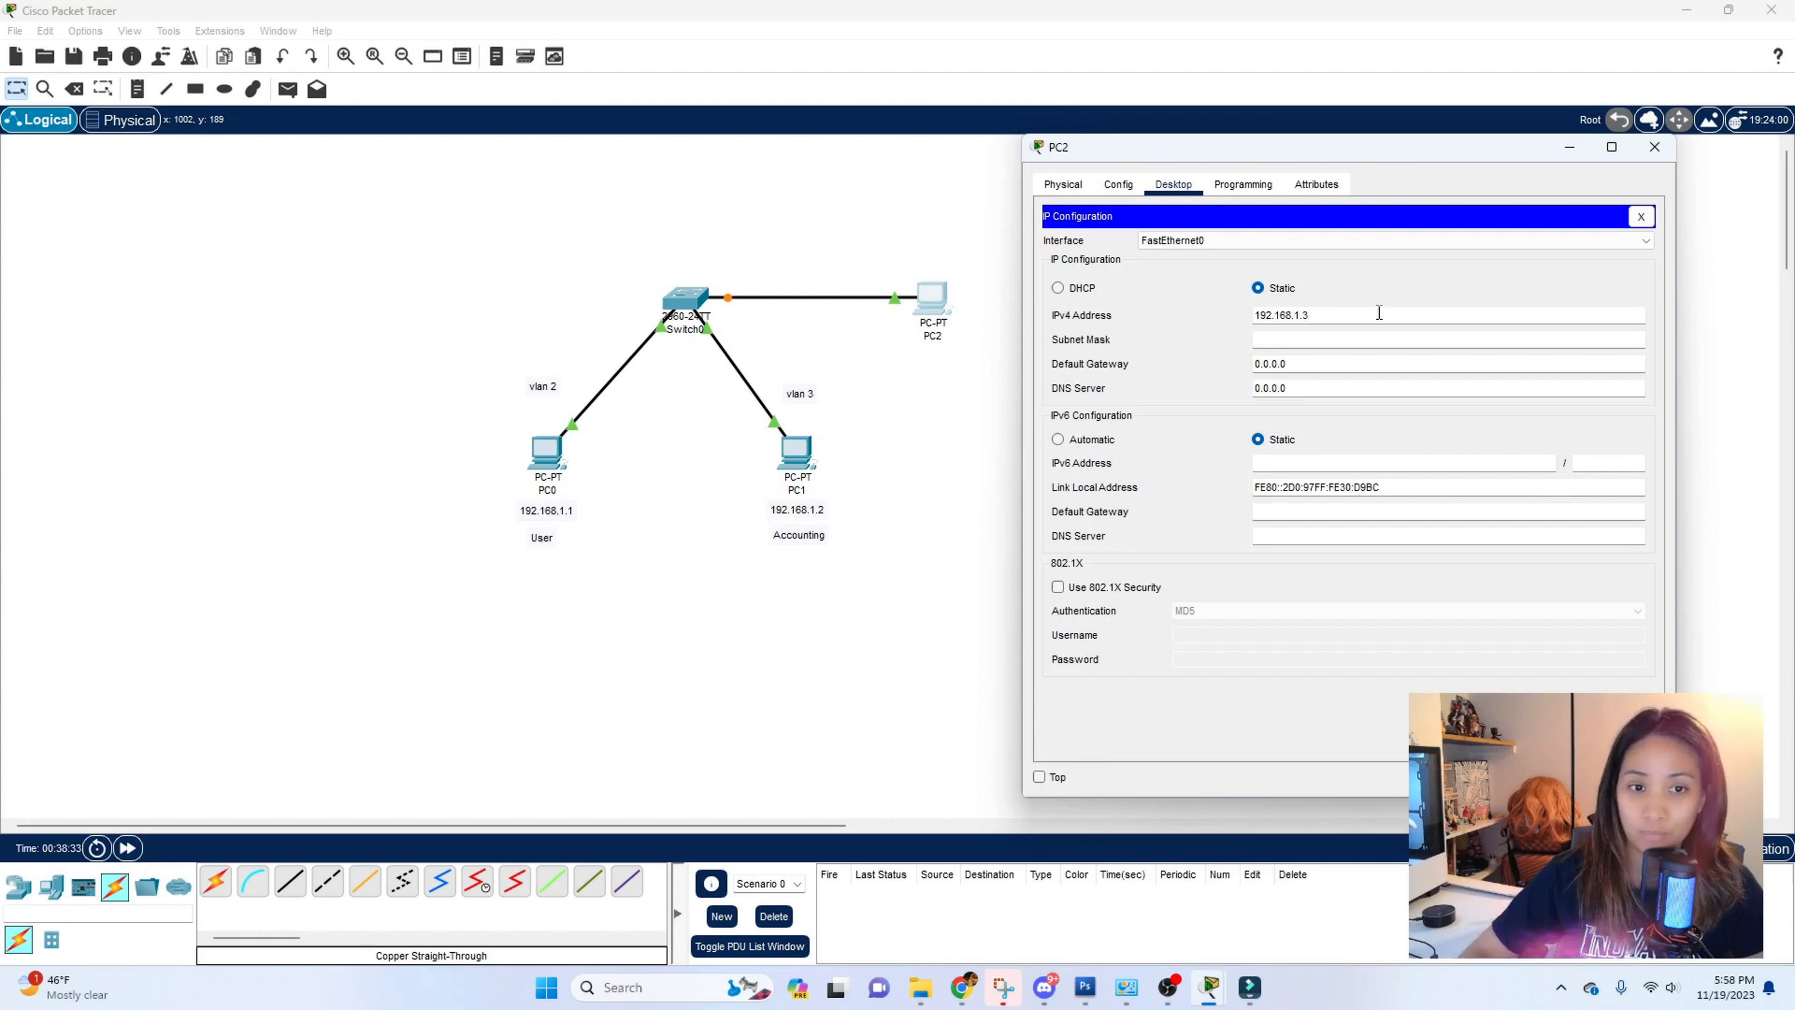
left_click(1299, 343)
left_click(1371, 298)
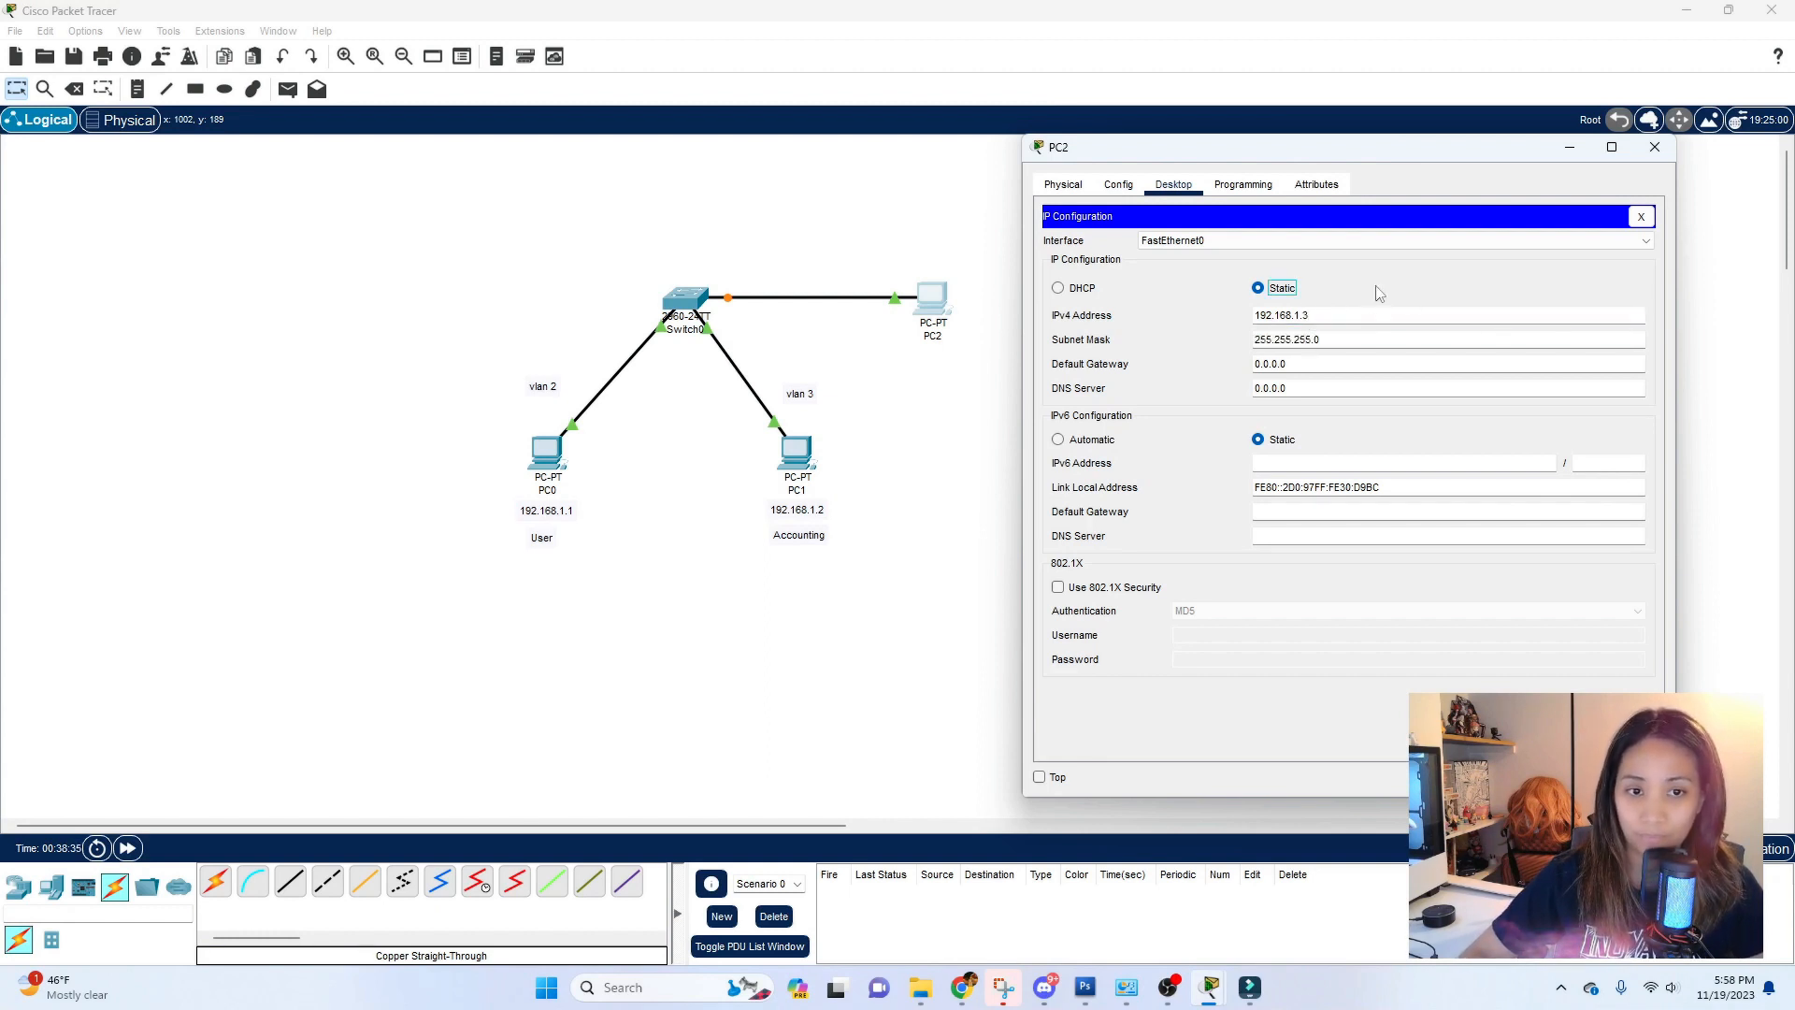
left_click(1655, 147)
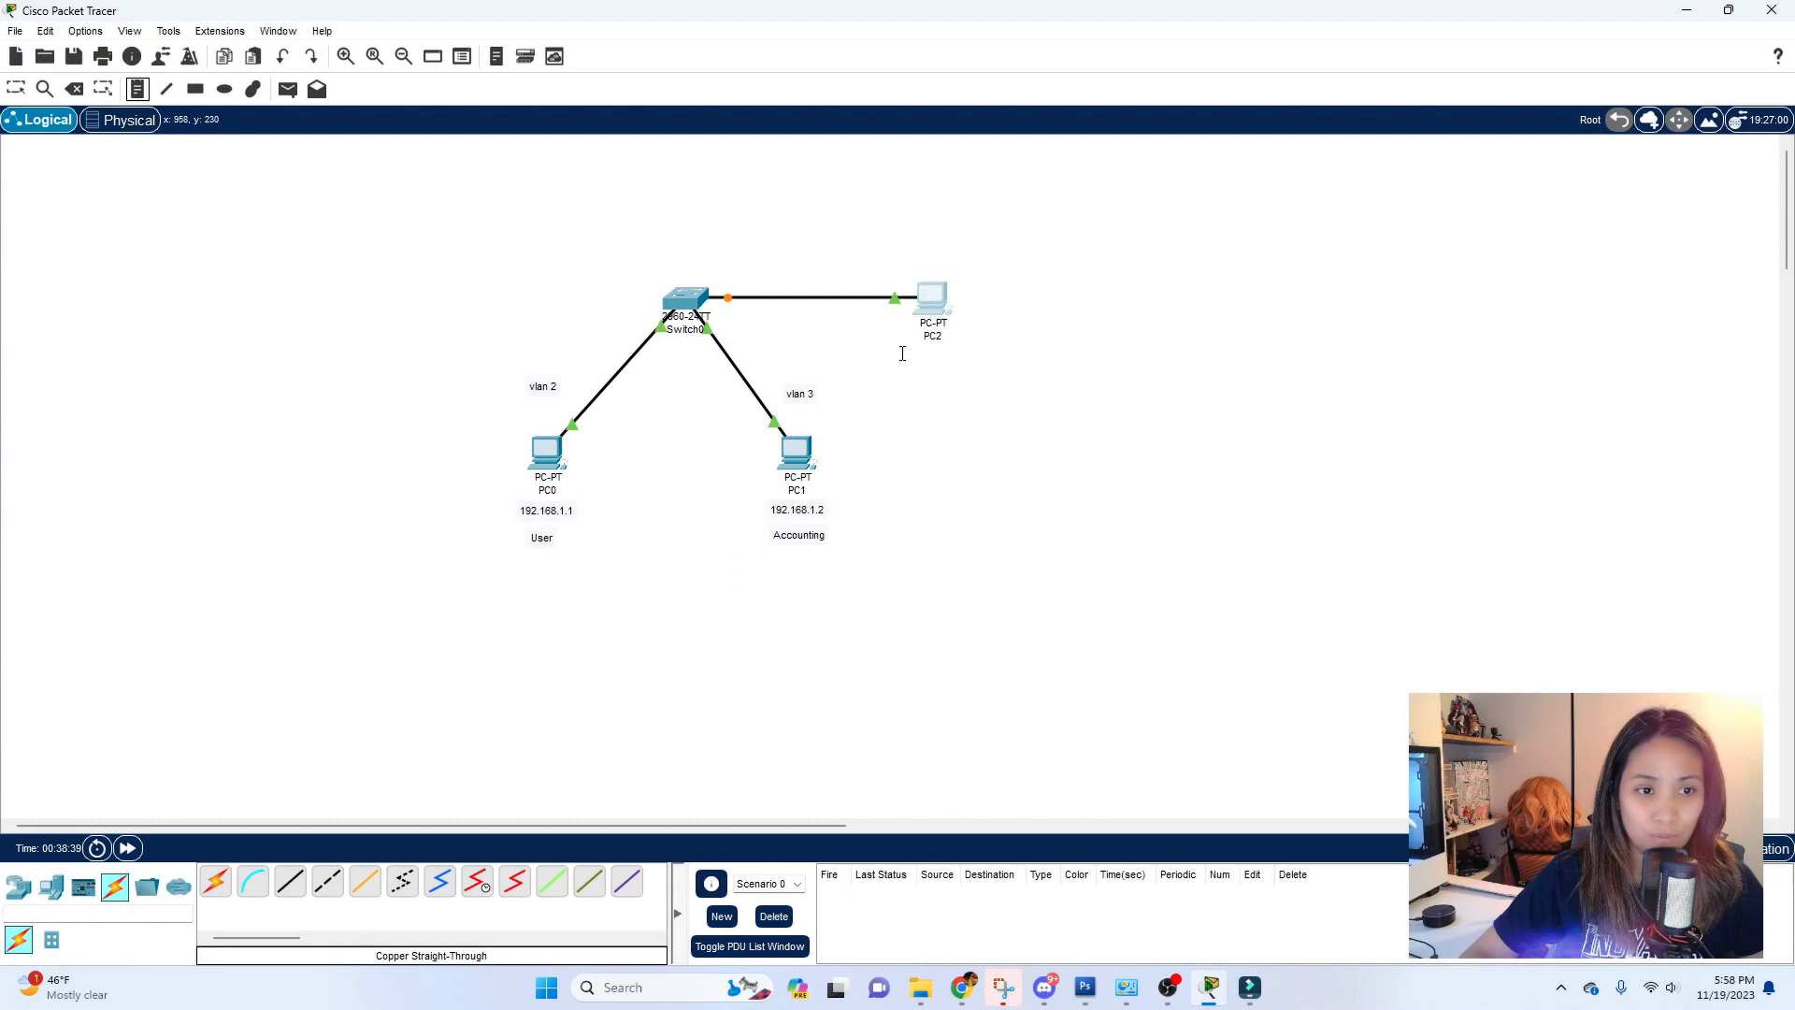
Label PC2 with 192.168.1.3 centred beneath it and mark its link to Switch0 with the note "vlan 3"
left_click(923, 358)
type("192.168.")
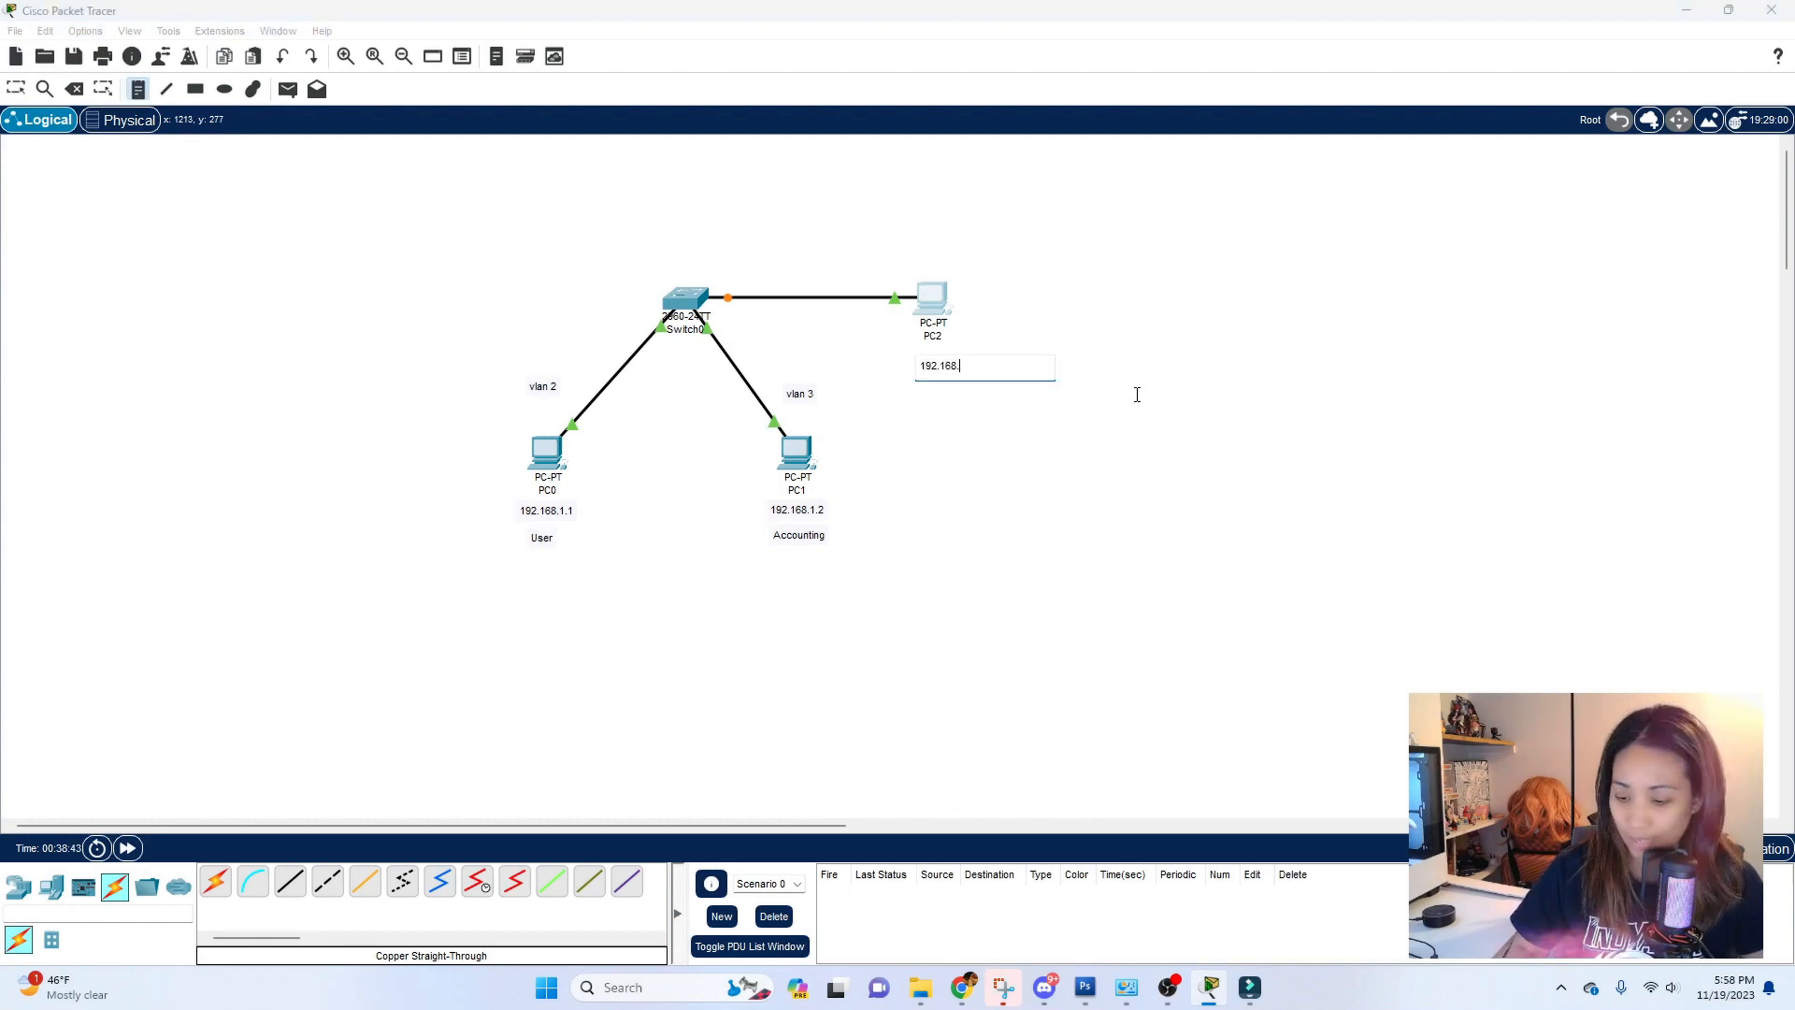
type("1.3")
left_click(802, 274)
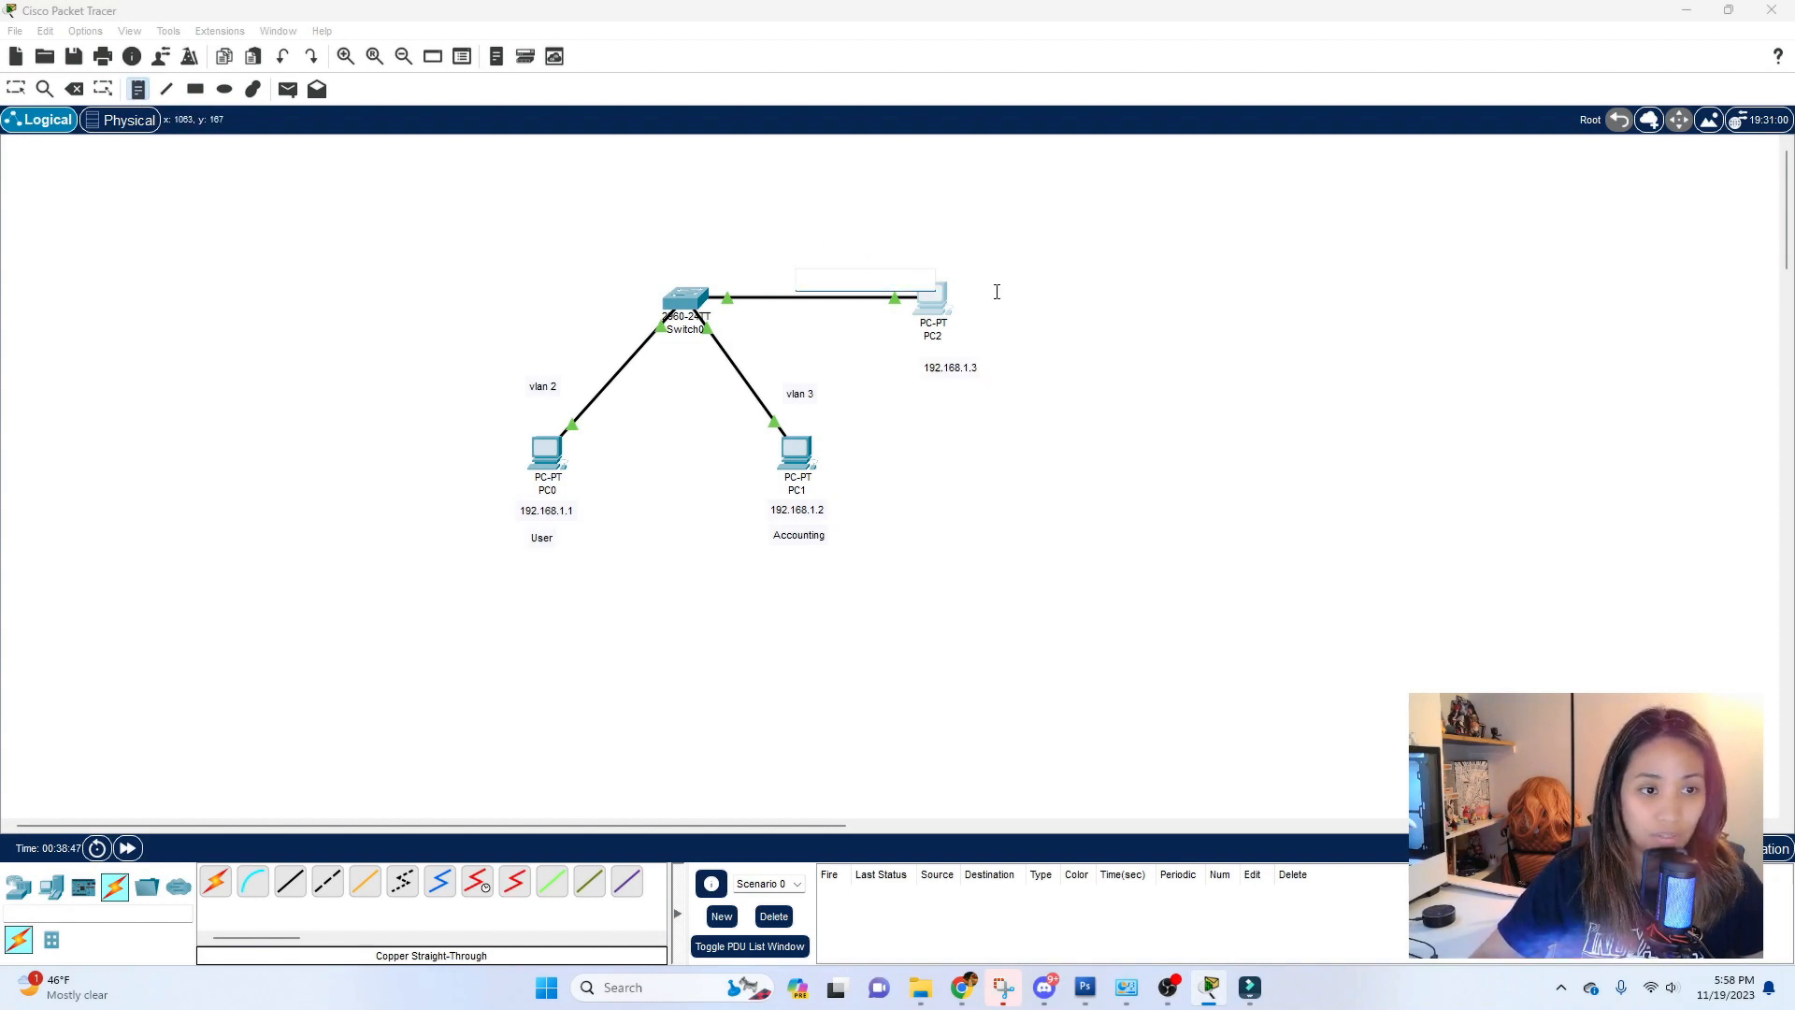
type("vlan 3")
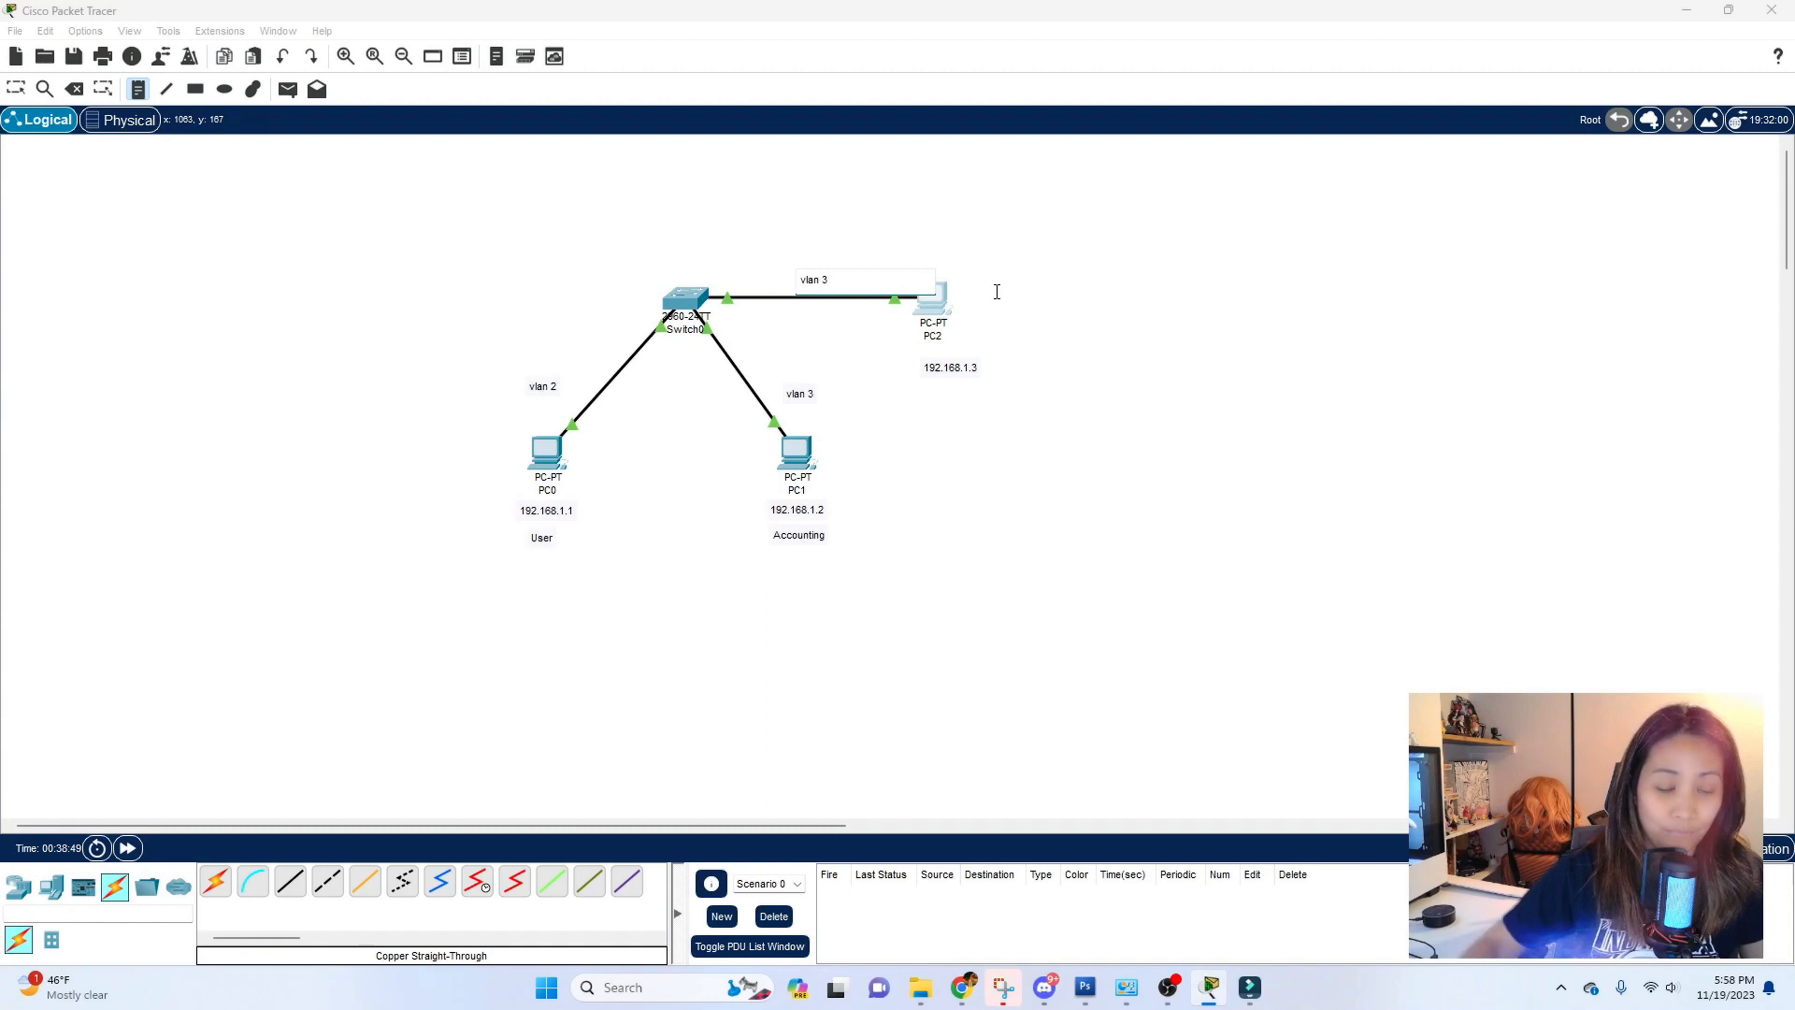
left_click(1028, 260)
key("Escape")
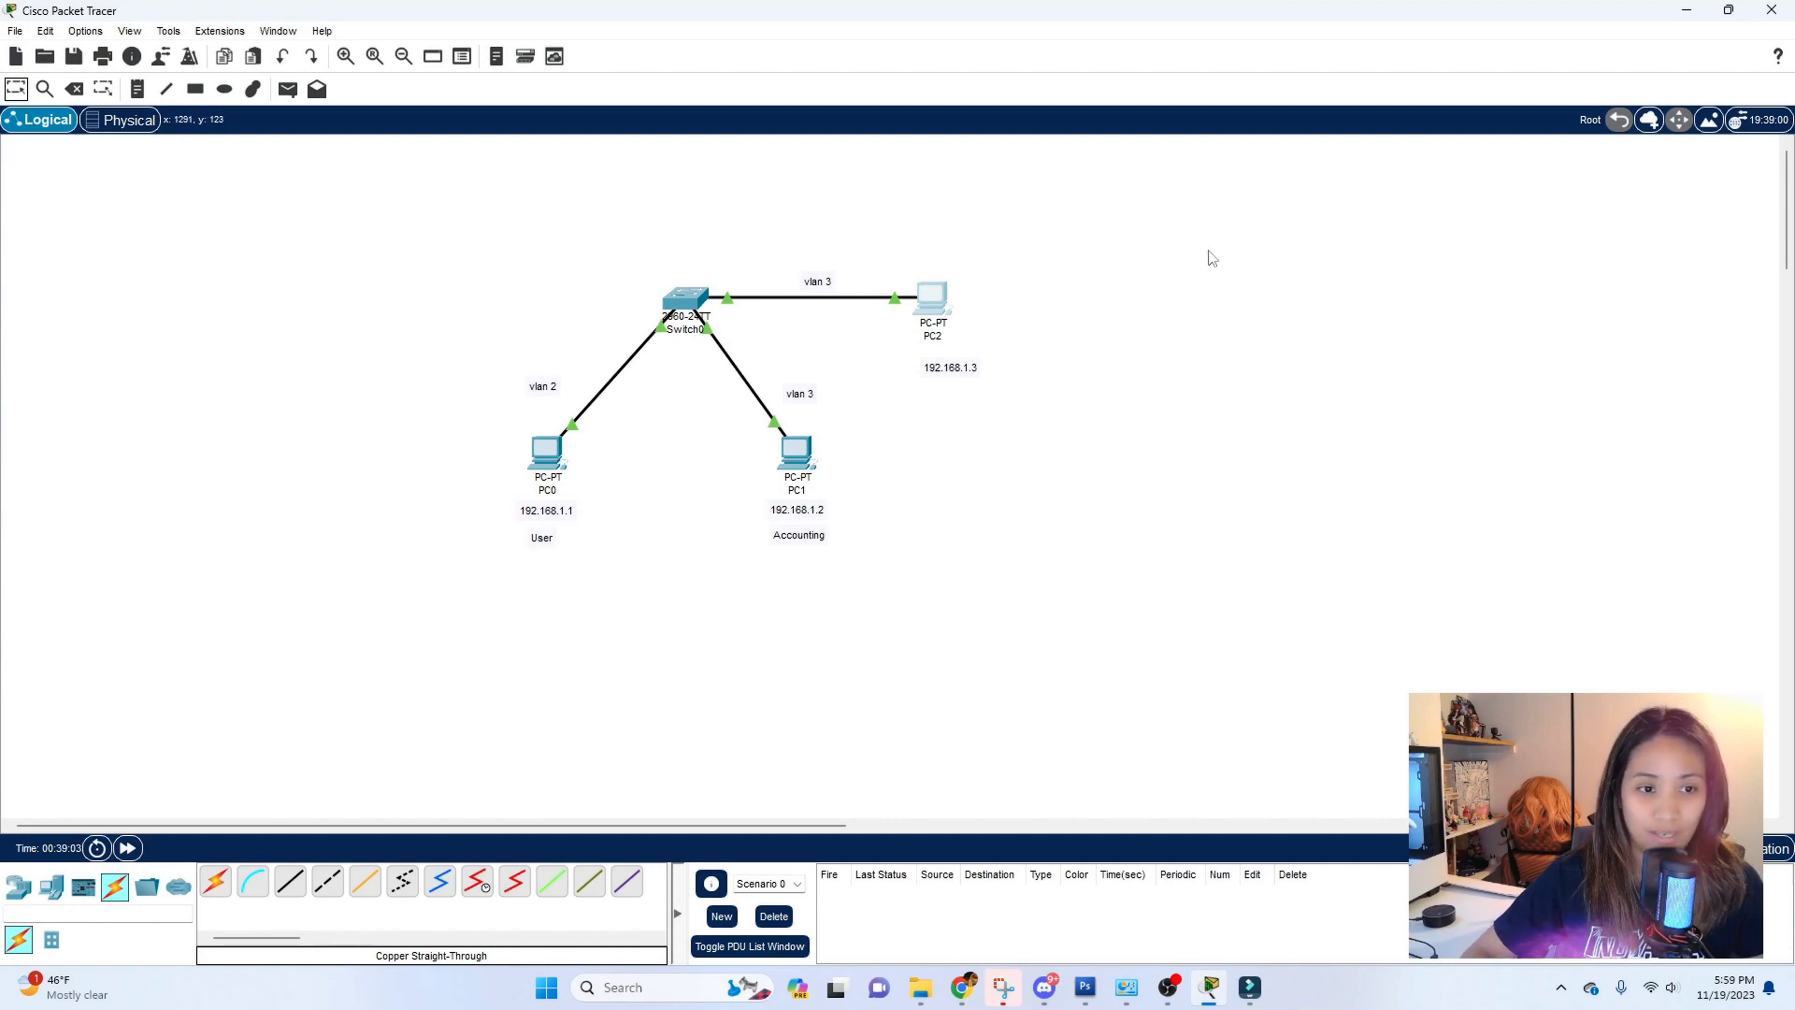
left_click_drag(958, 374, 944, 366)
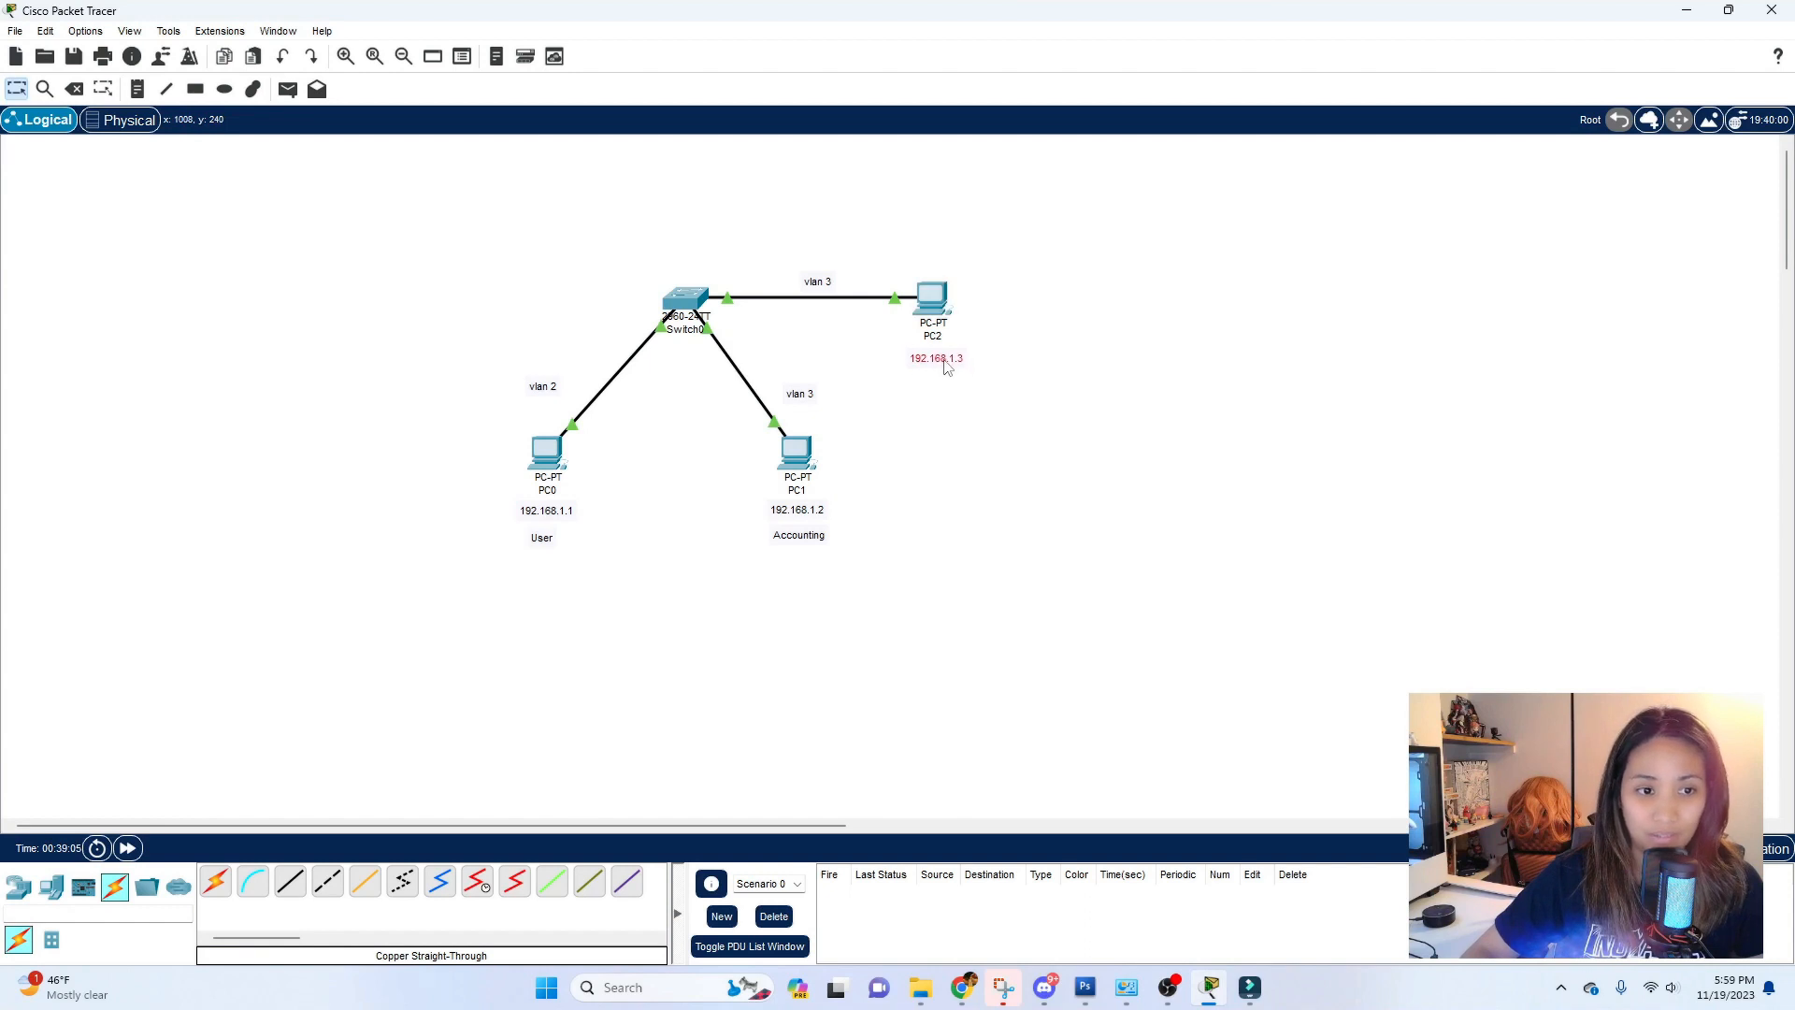
left_click(1103, 365)
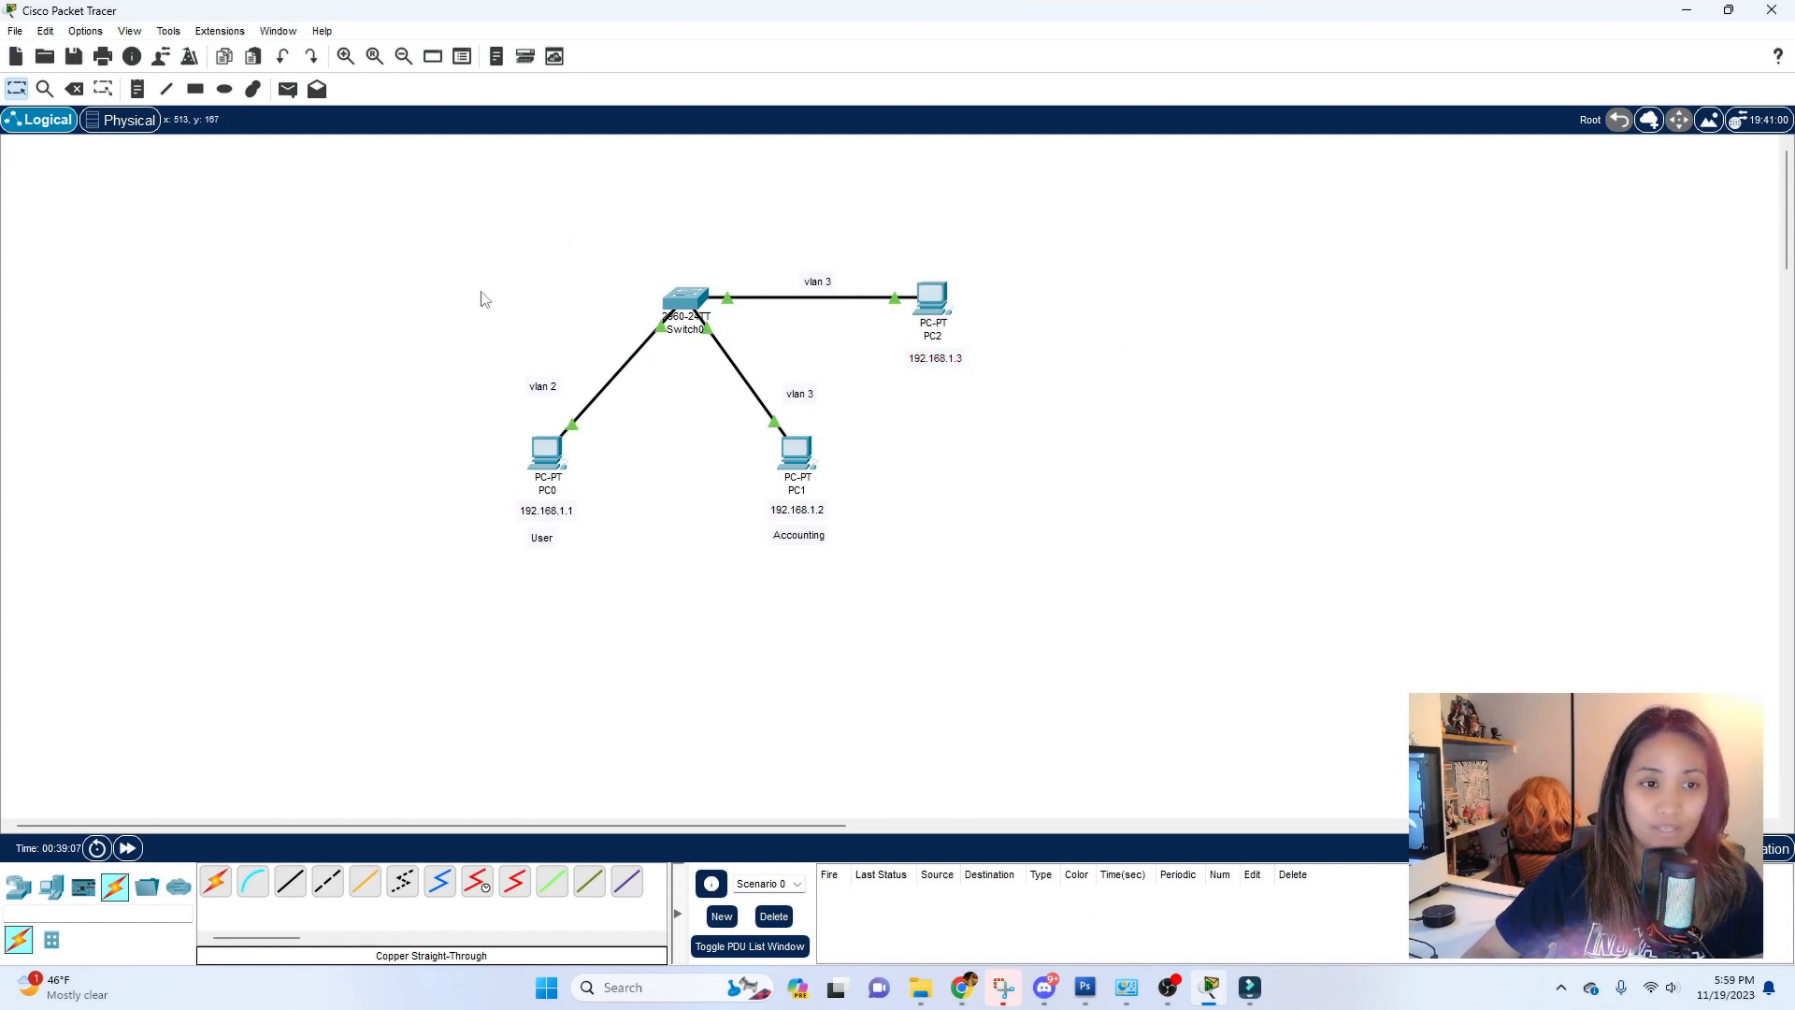
Review the VLAN port list in Switch0's CLI, exit to global configuration mode, and close the switch window
left_click(686, 300)
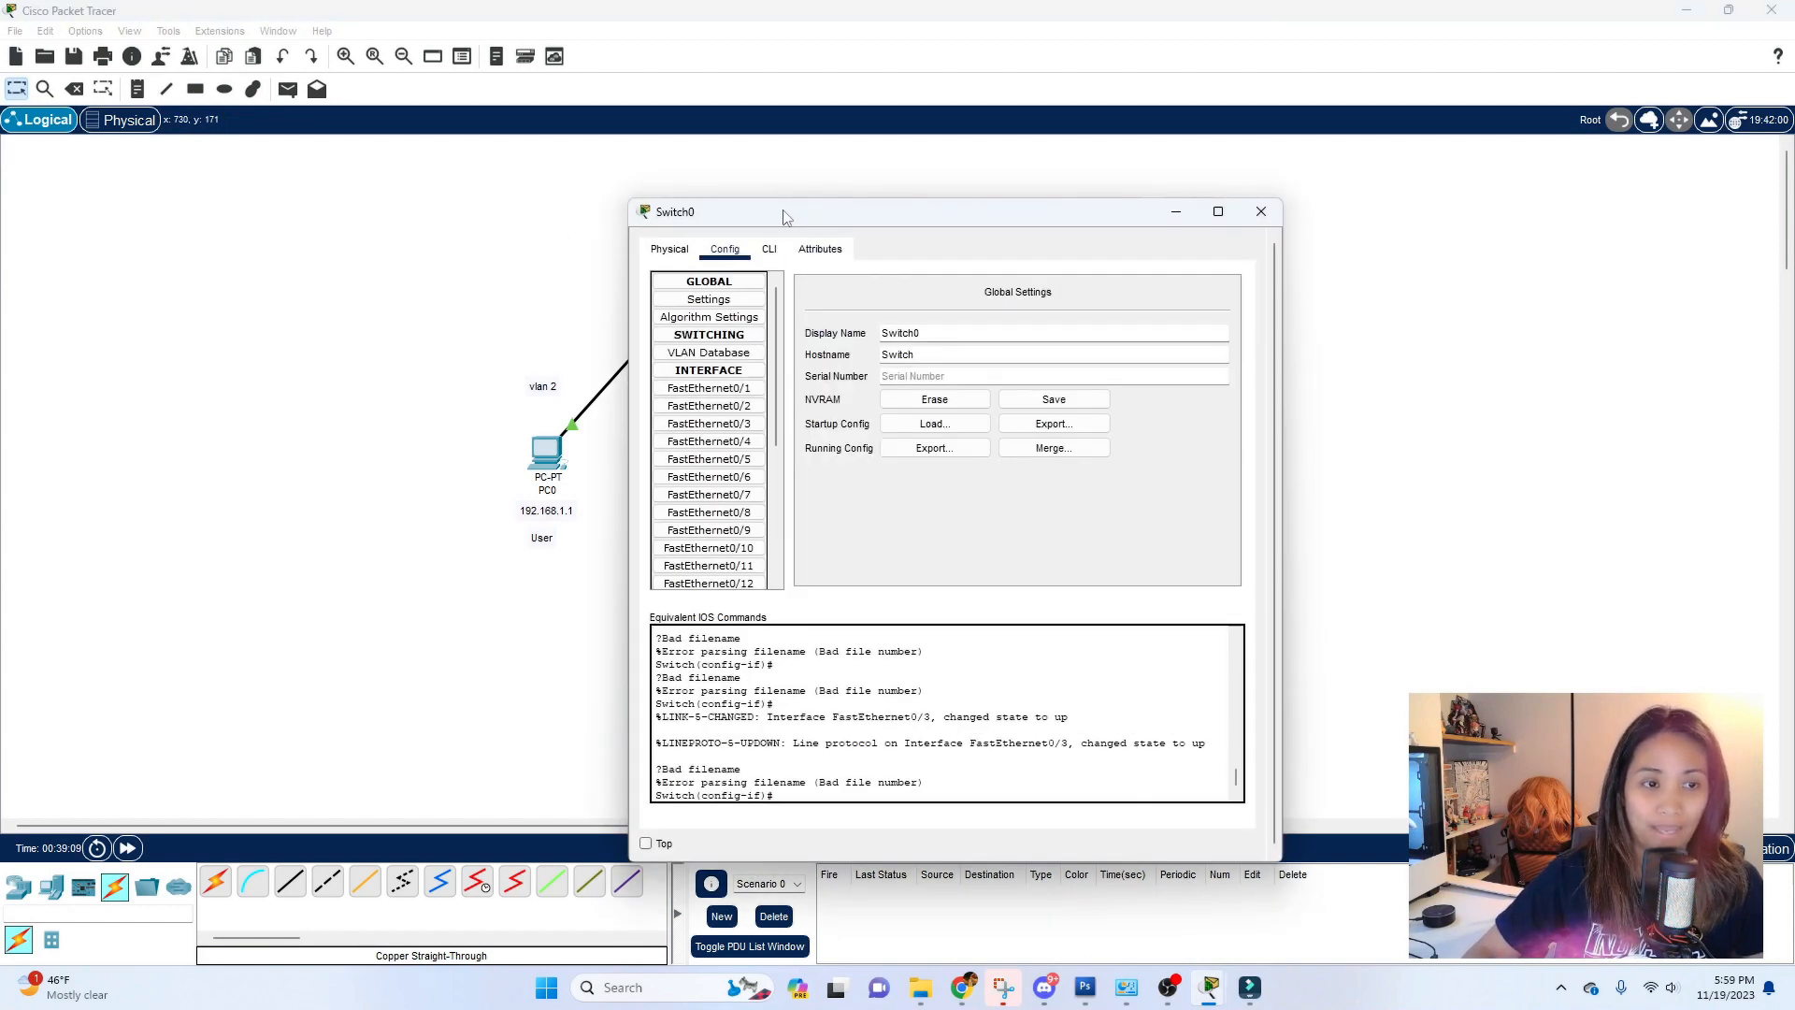
left_click_drag(783, 217, 1203, 117)
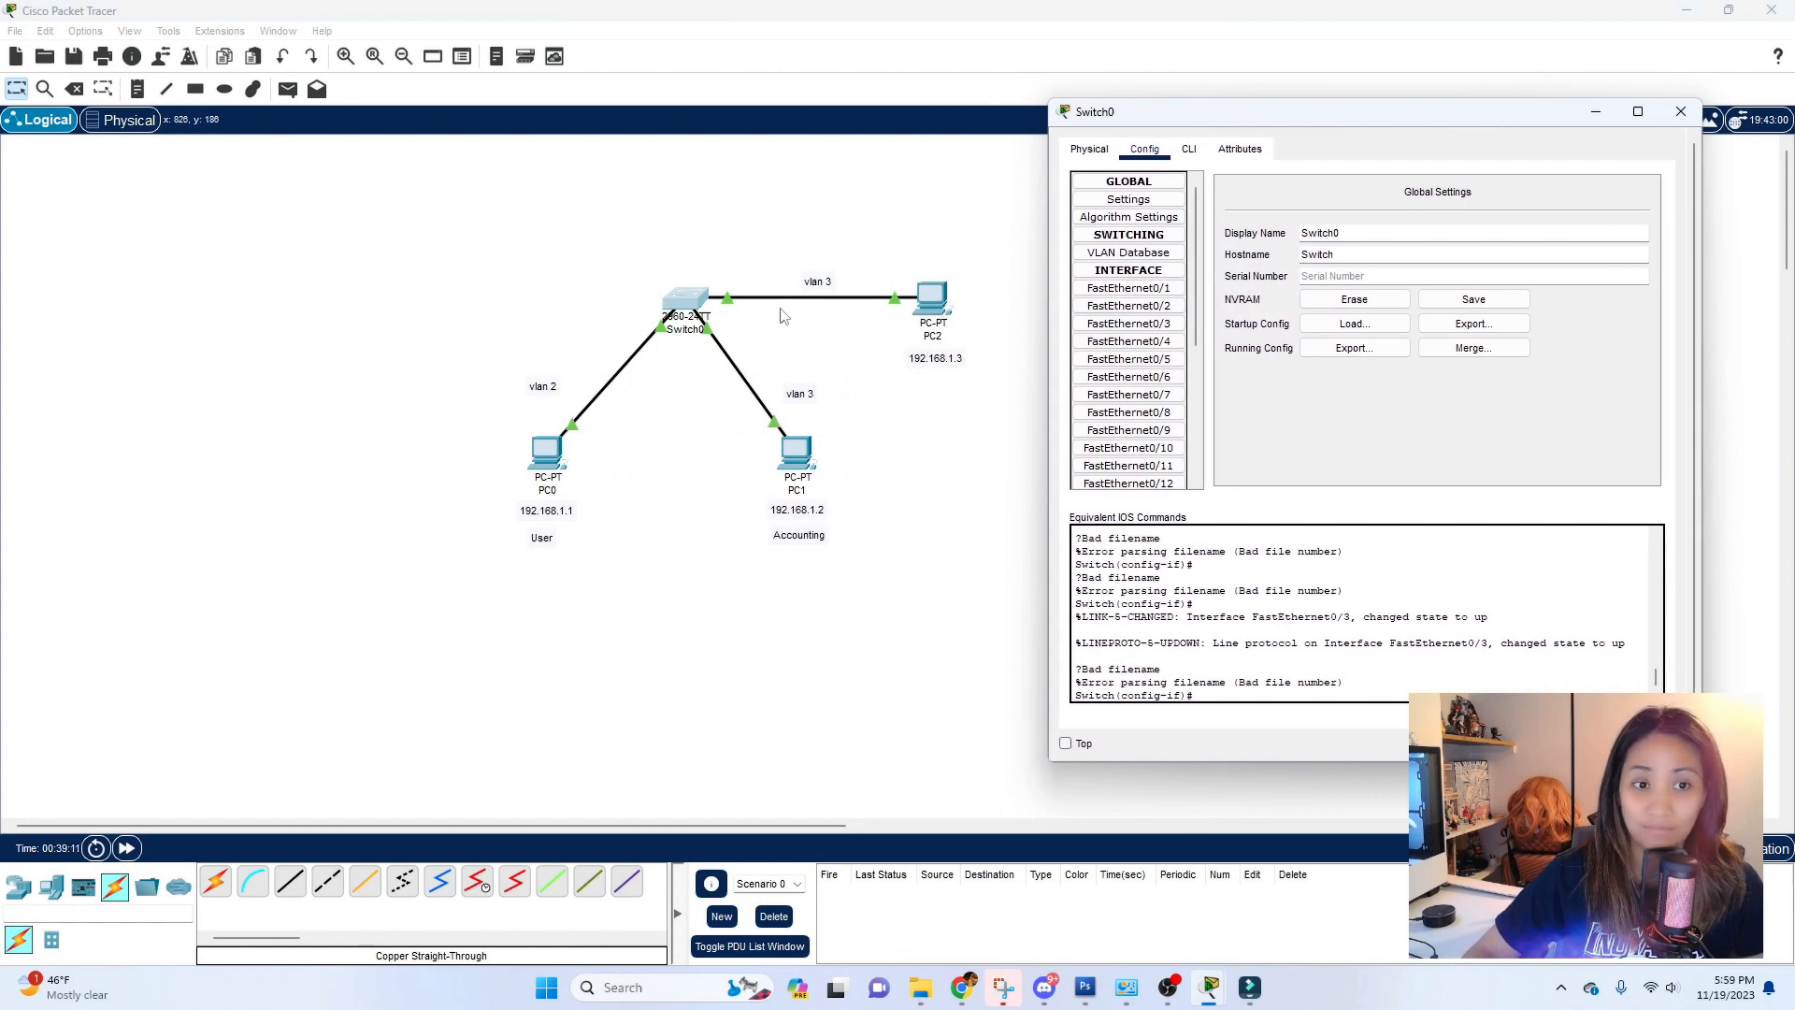
left_click(1189, 152)
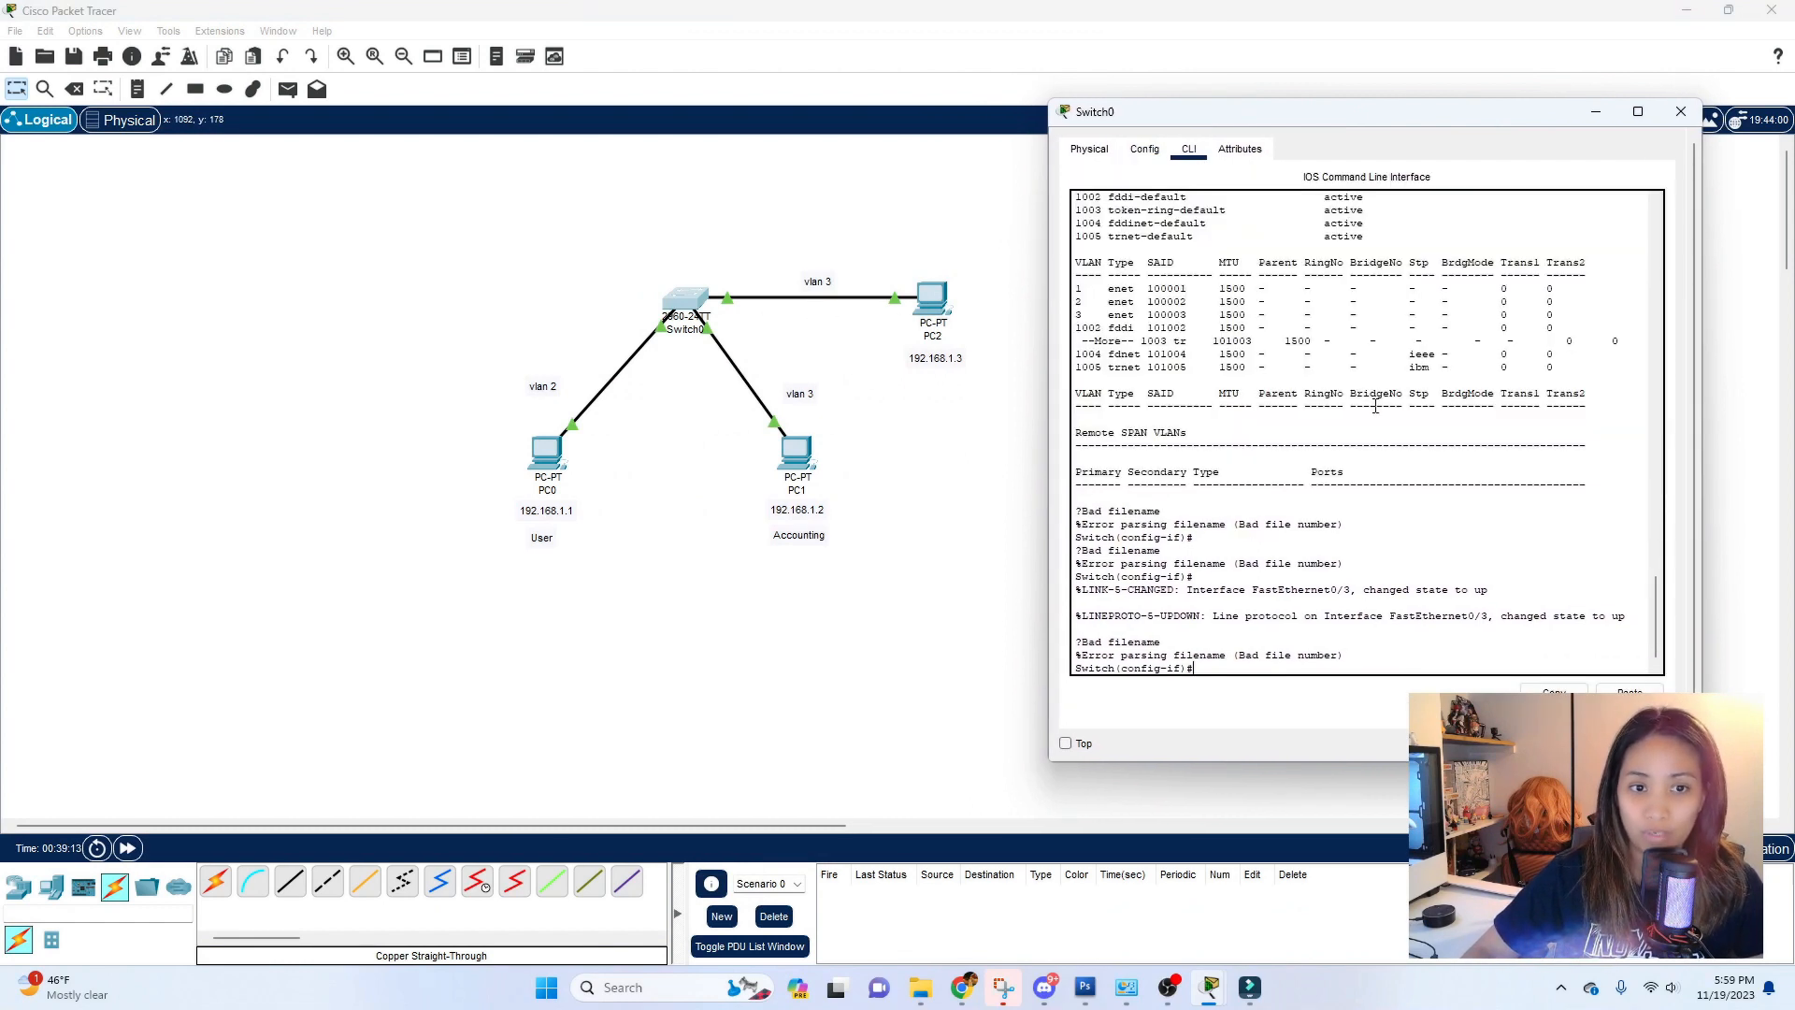
scroll(1375, 405, "up", 3)
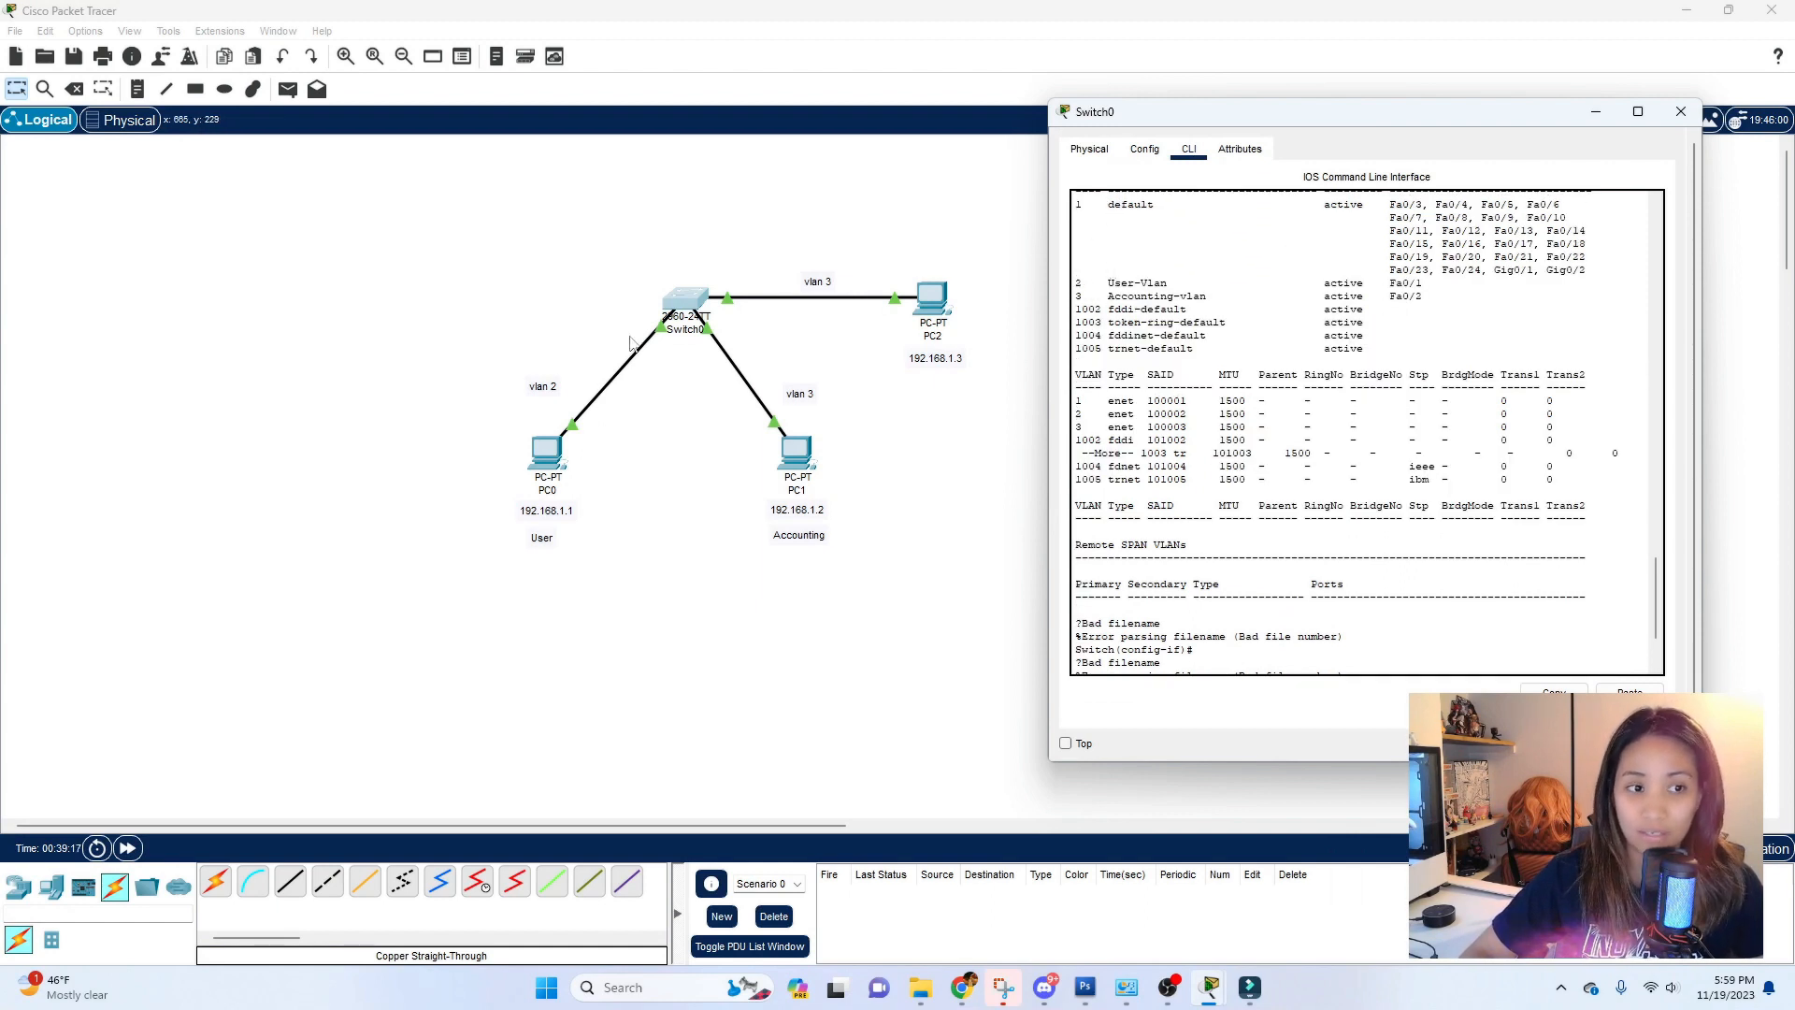
scroll(1234, 393, "down", 3)
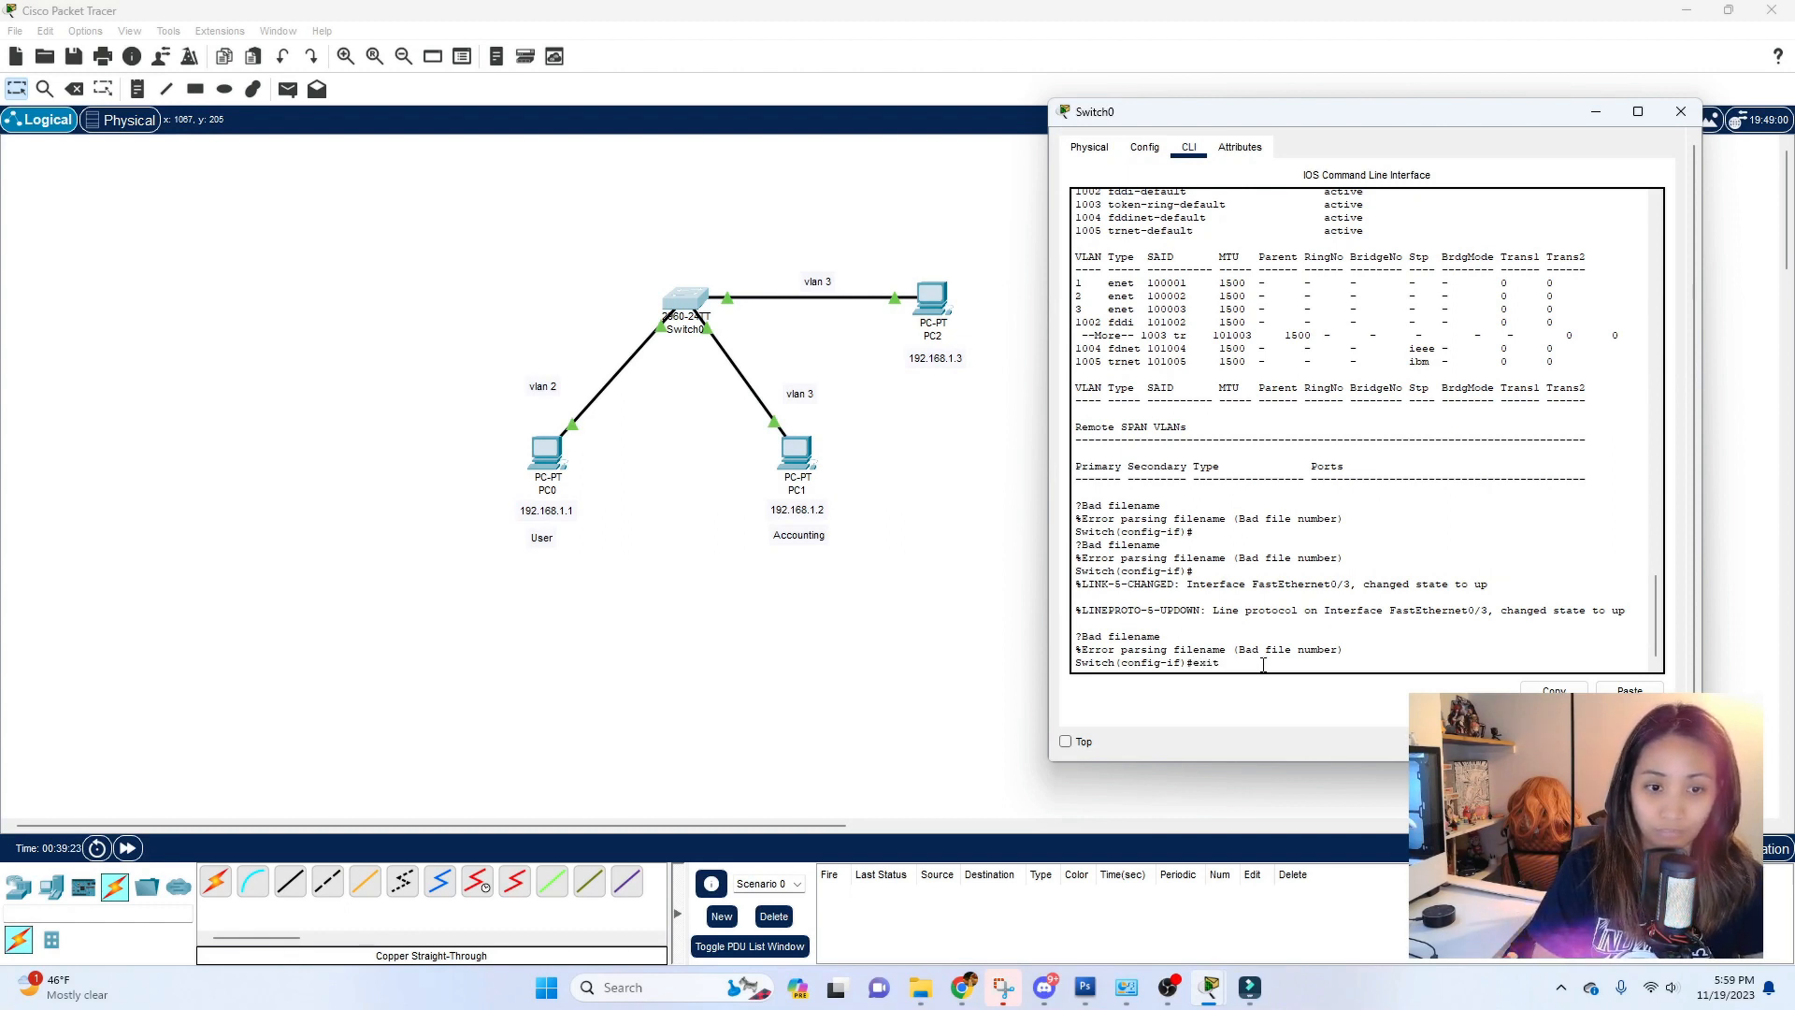
key("Return")
key("Return")
key("Return")
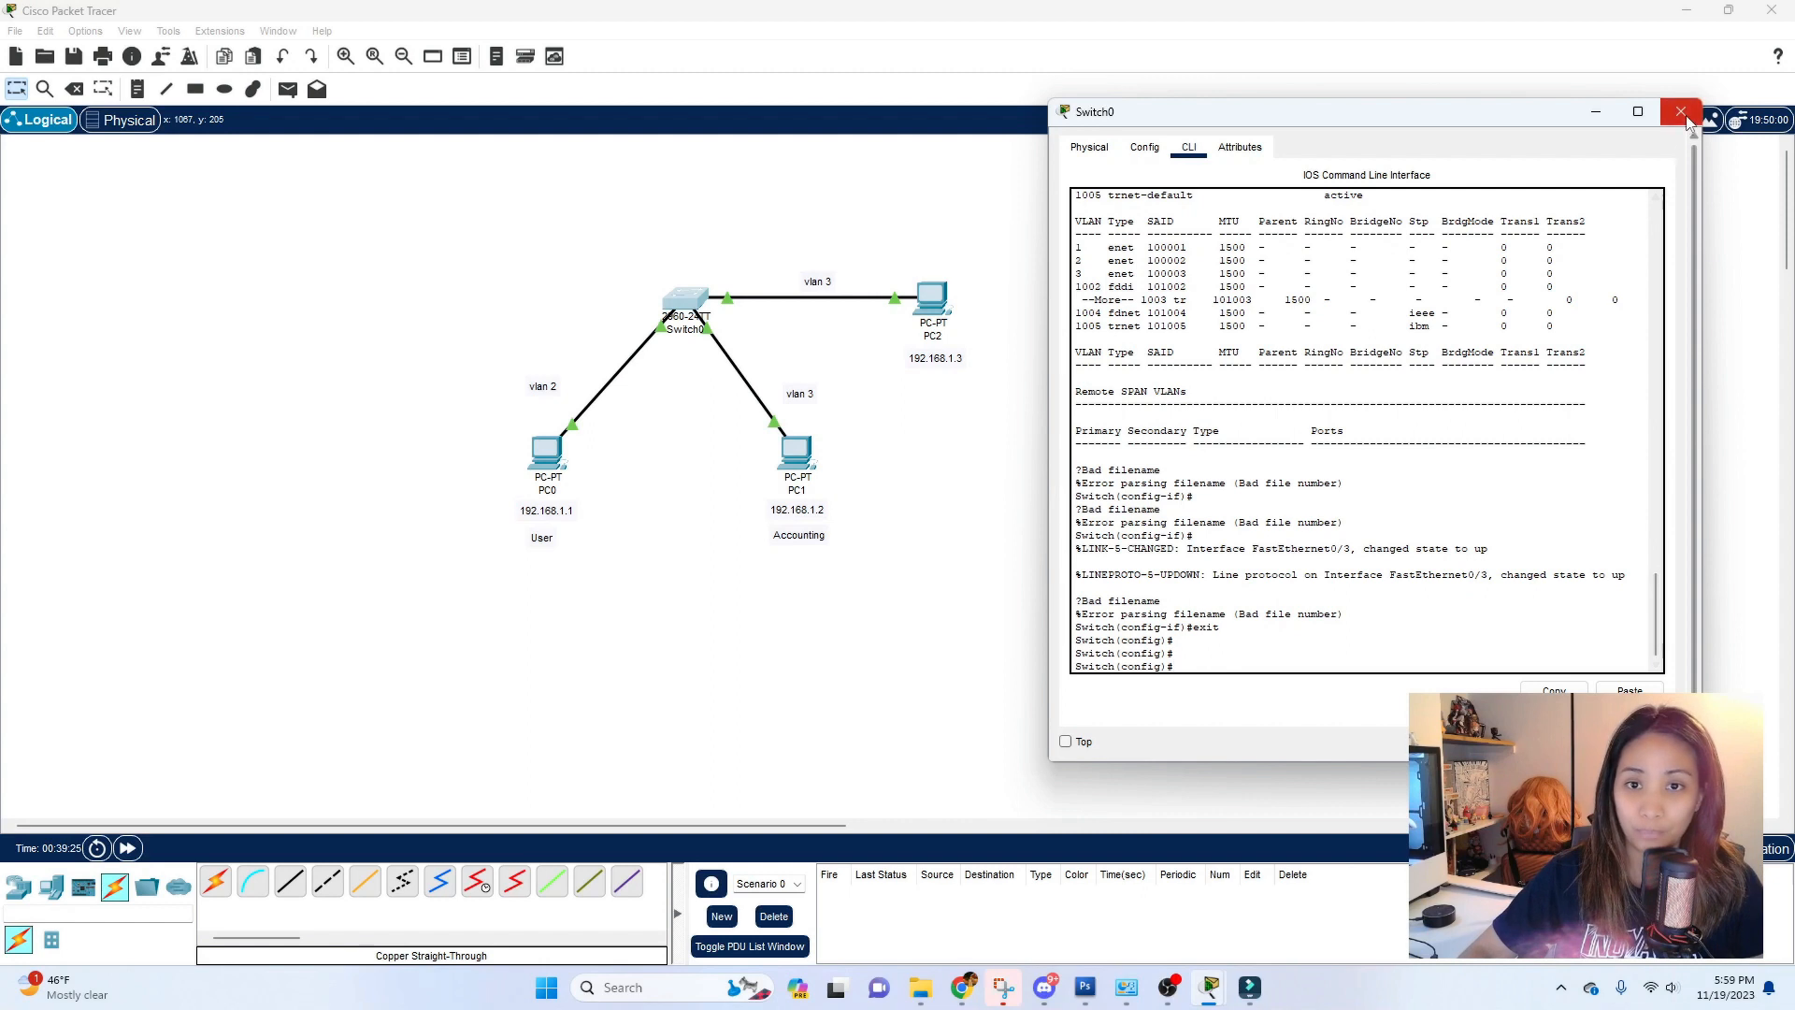
left_click(1681, 113)
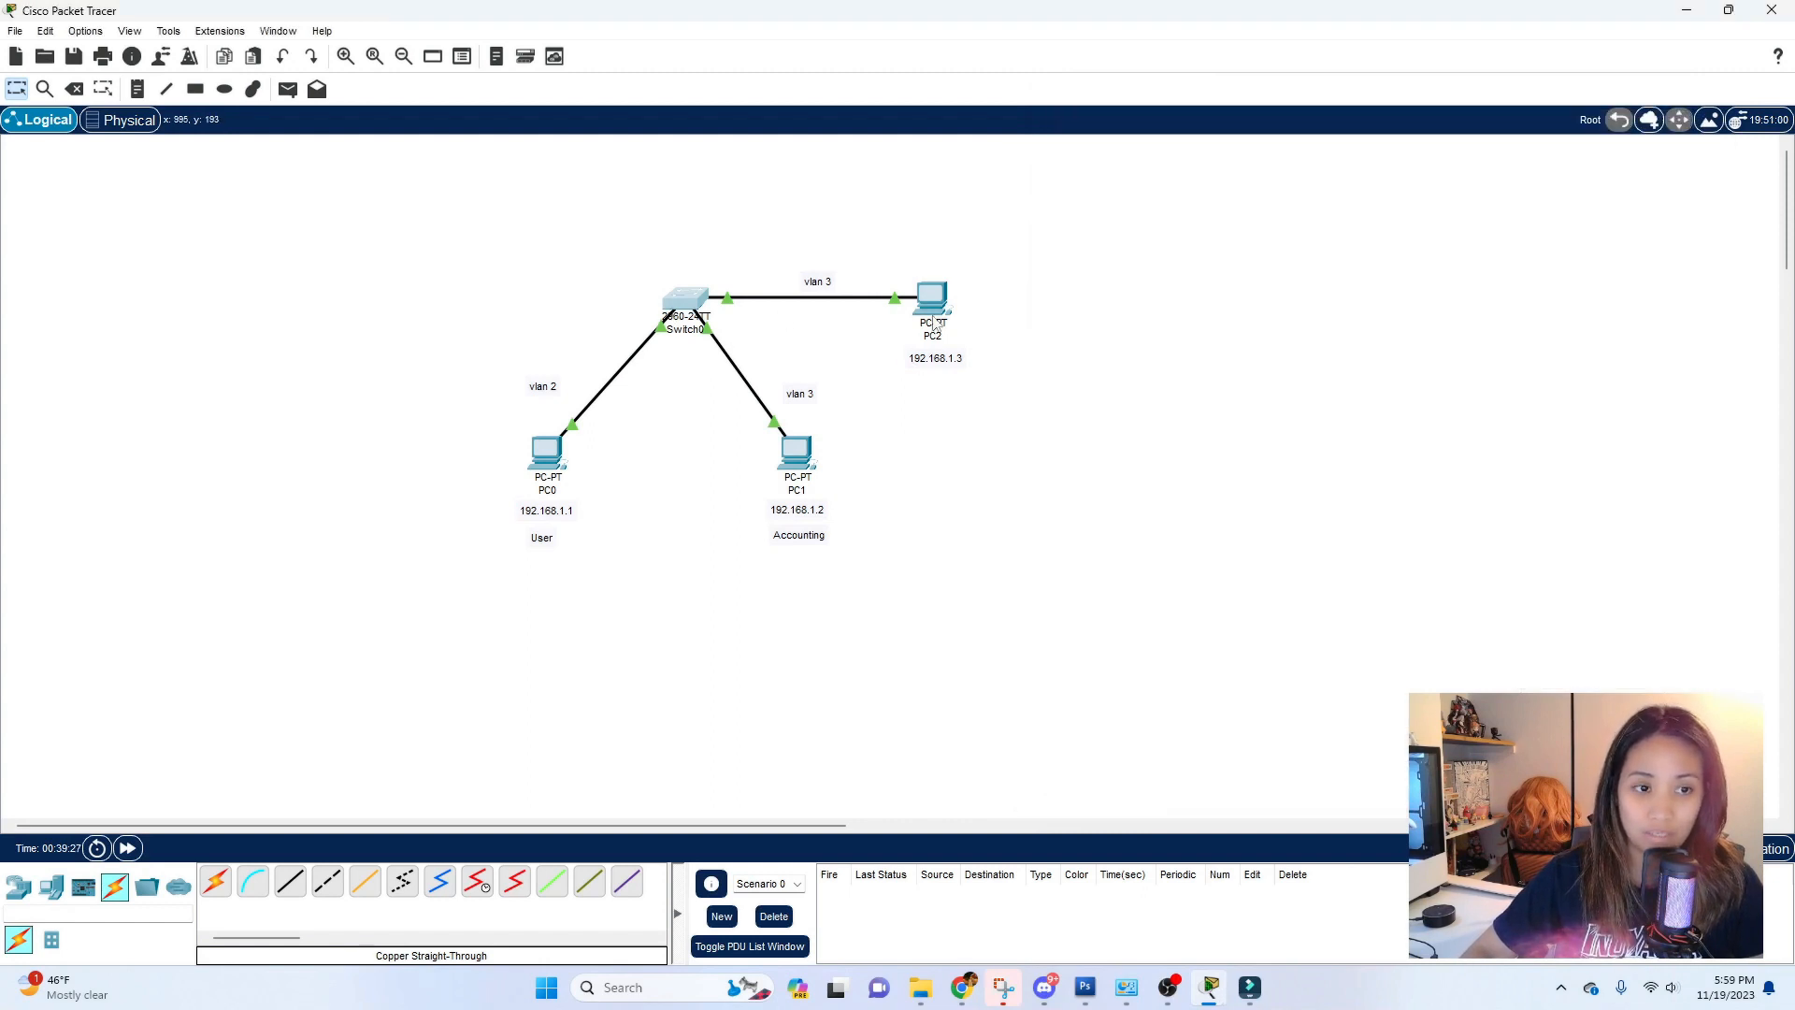
Check which switch port PC2 uses, and set interface fa0/3 to switchport mode access in Switch0's CLI
mouse_move(933, 323)
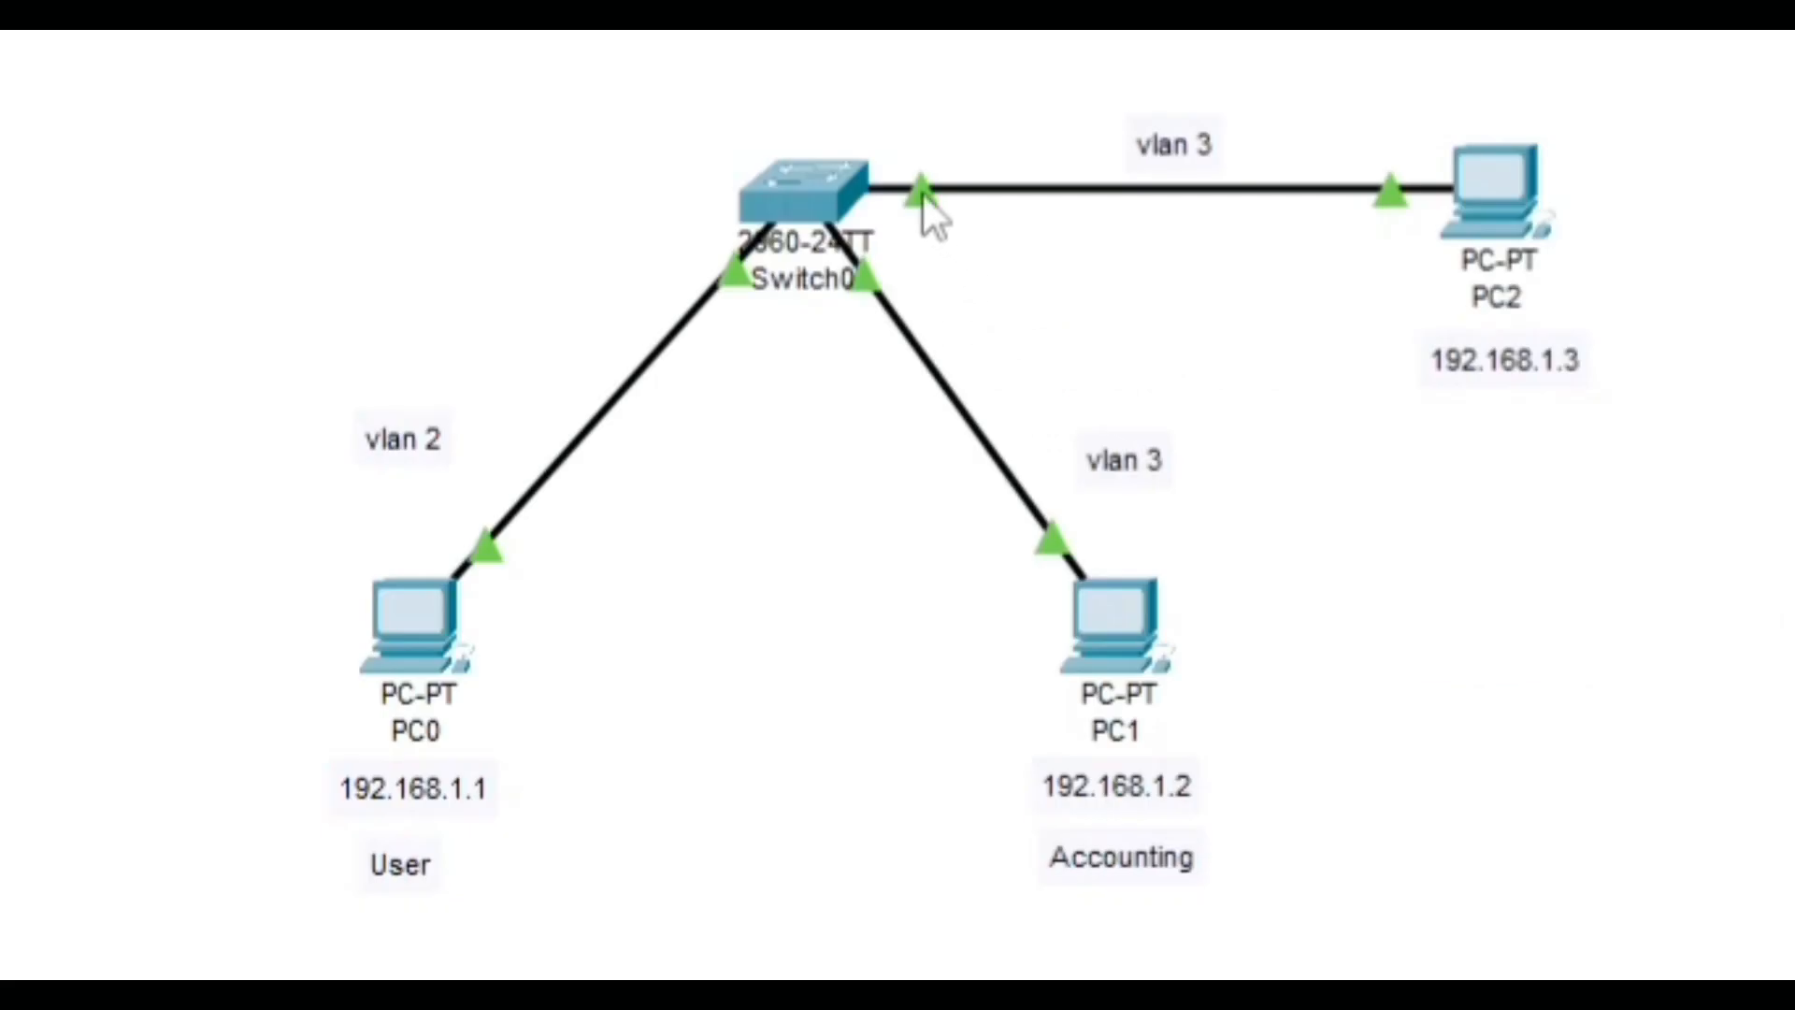
mouse_move(918, 198)
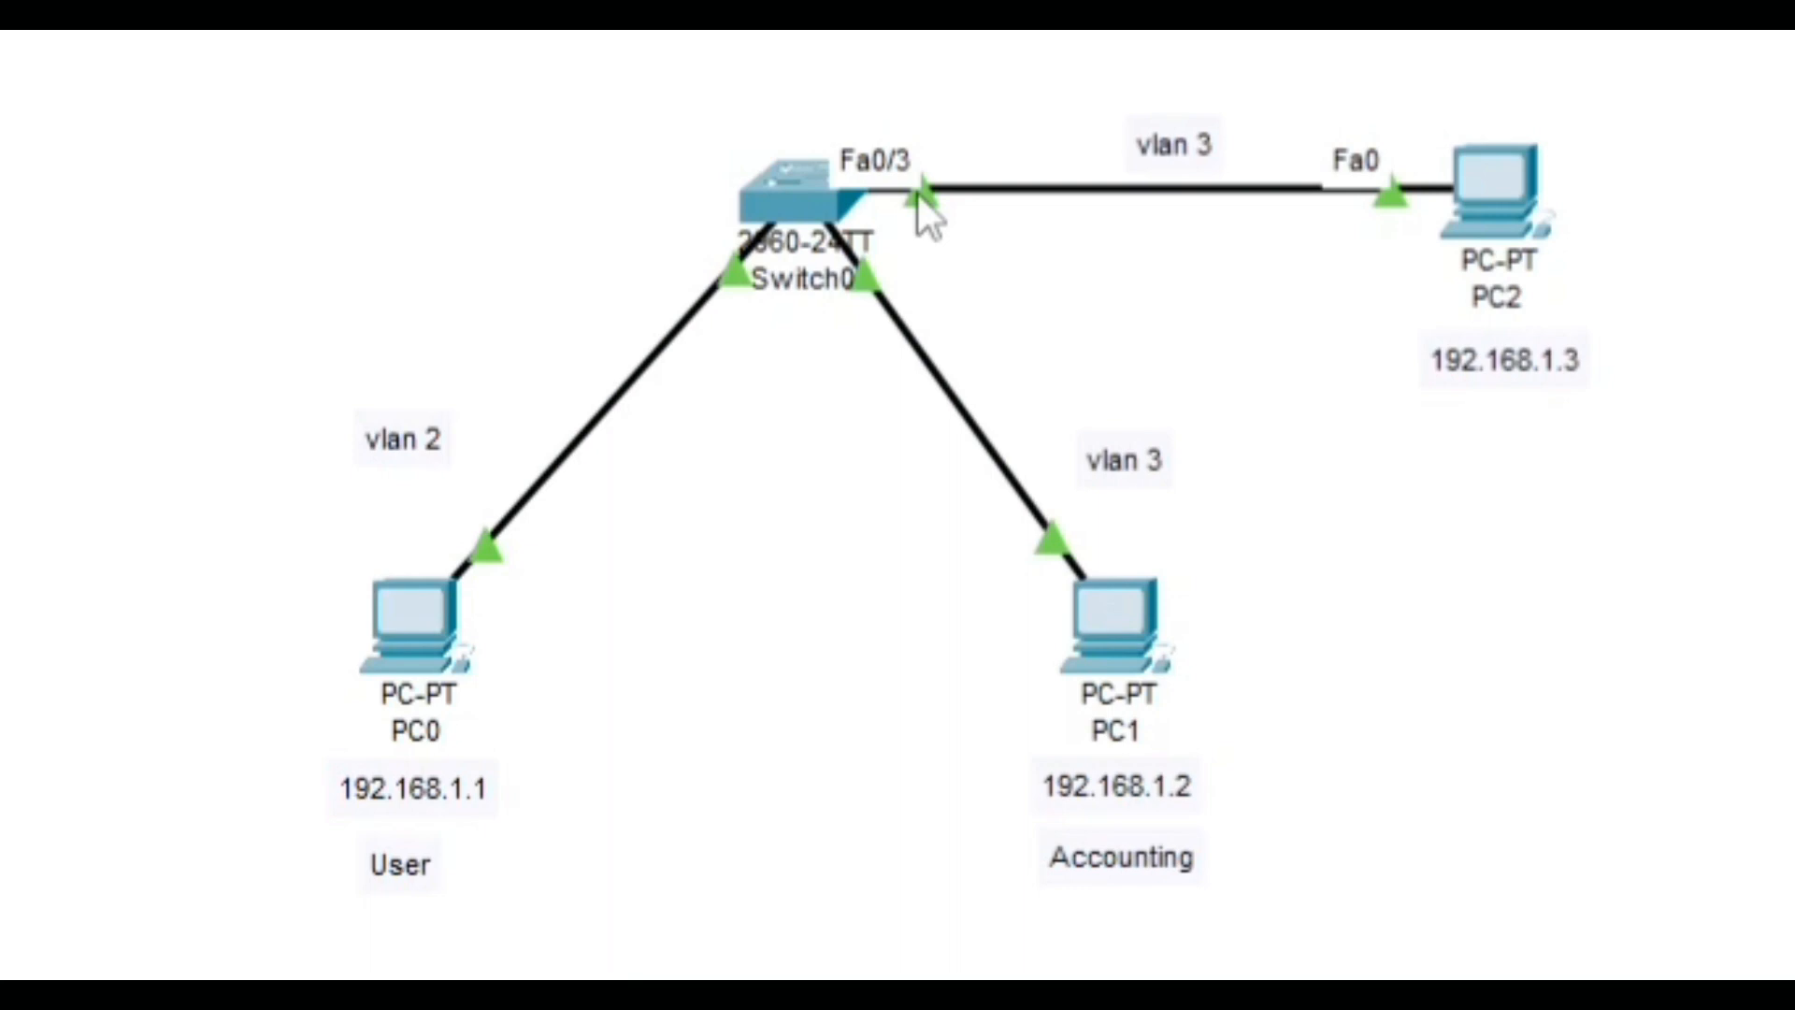
left_click(774, 185)
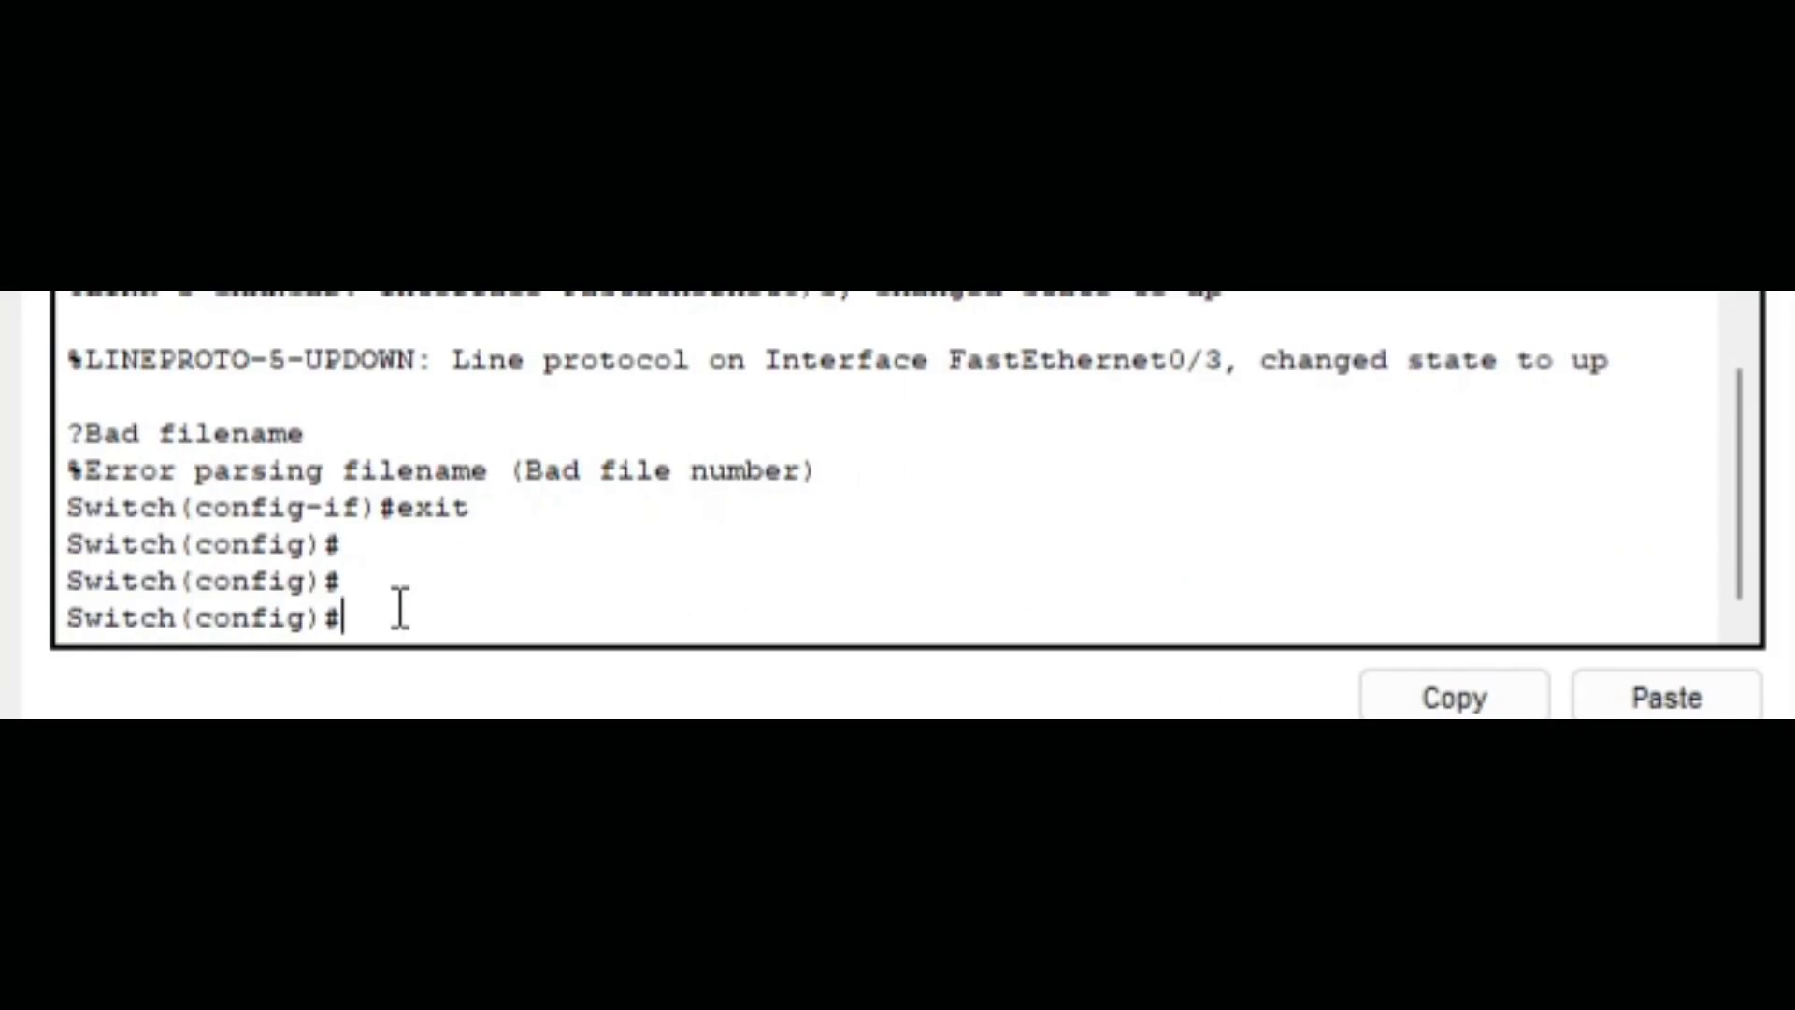
type("int fa0/3")
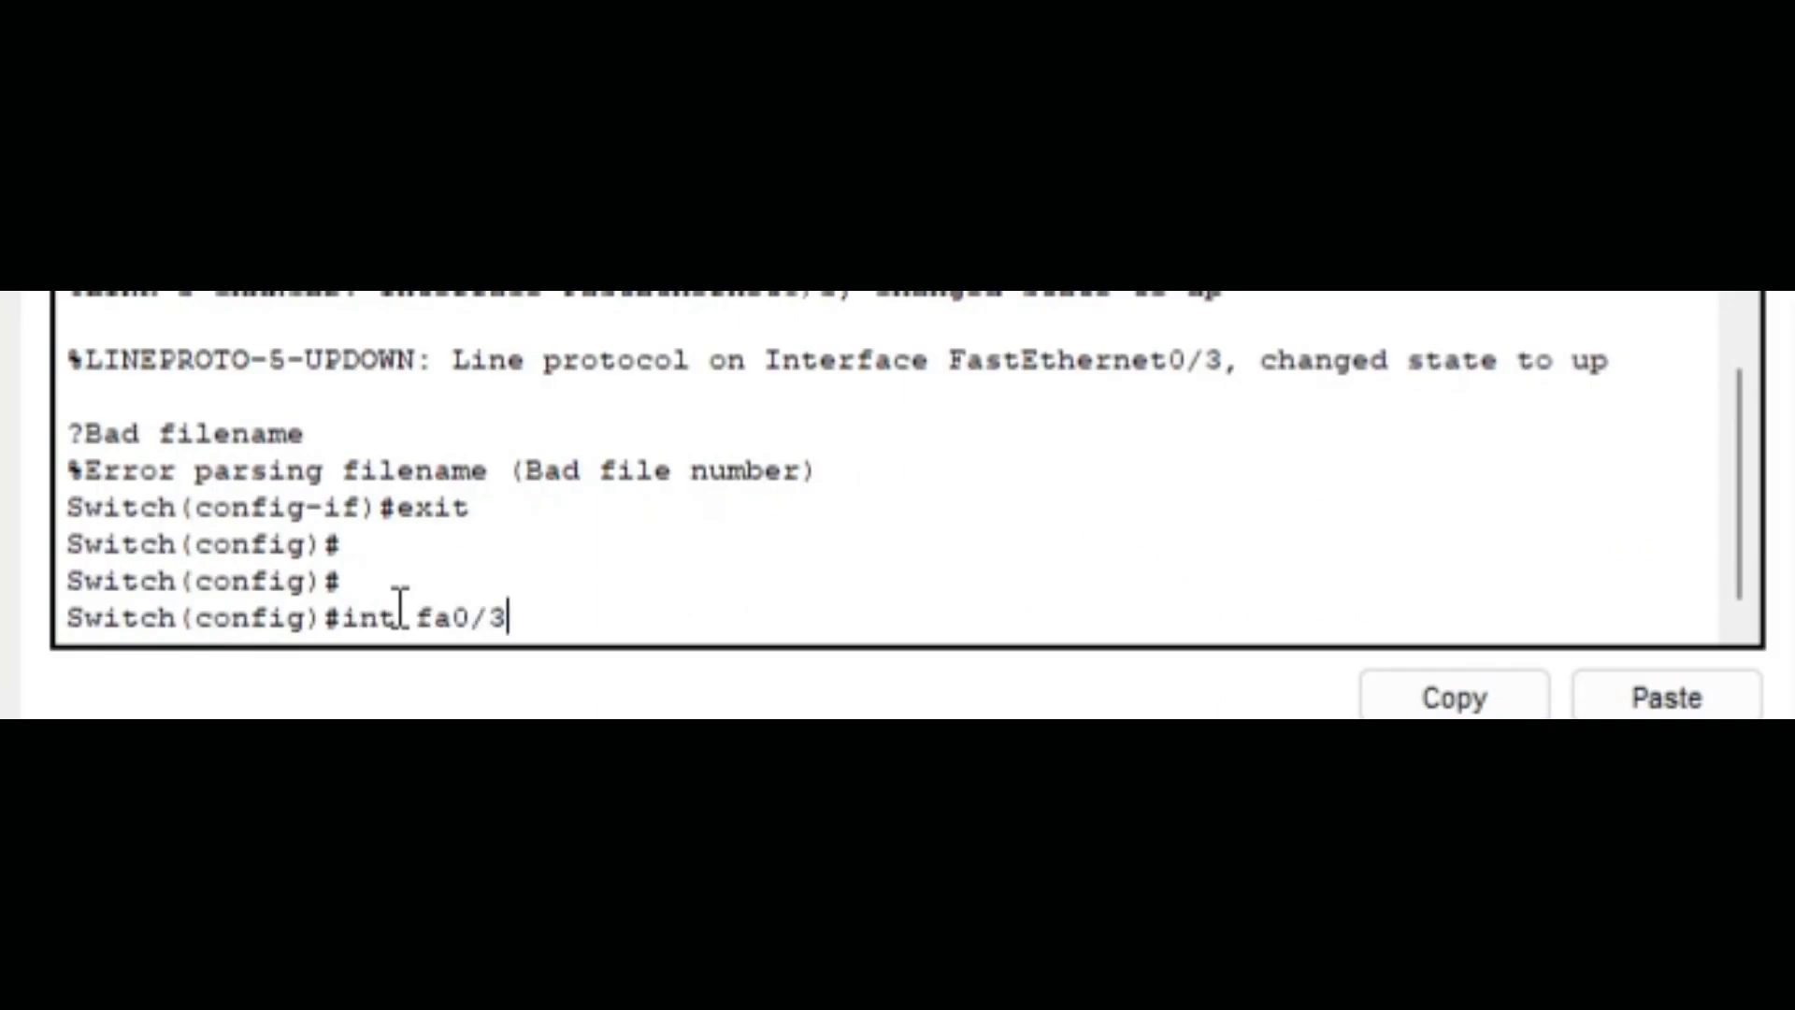
key("Return")
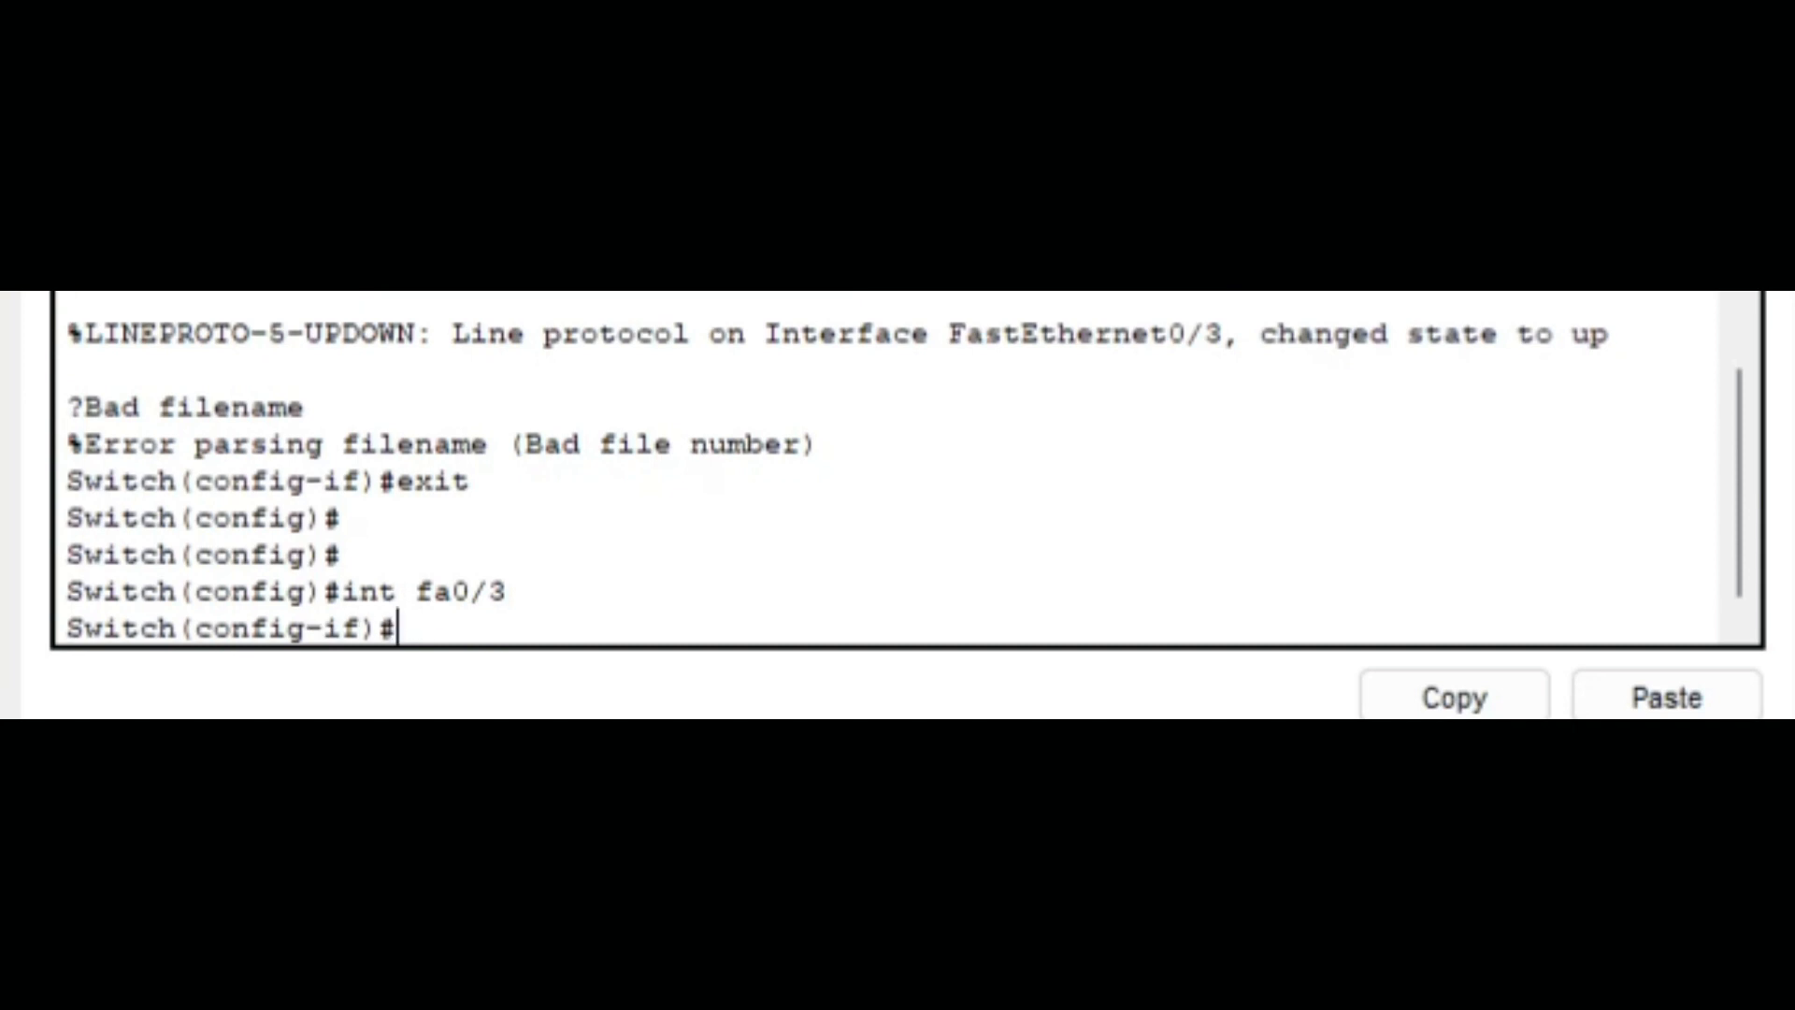
key("Return")
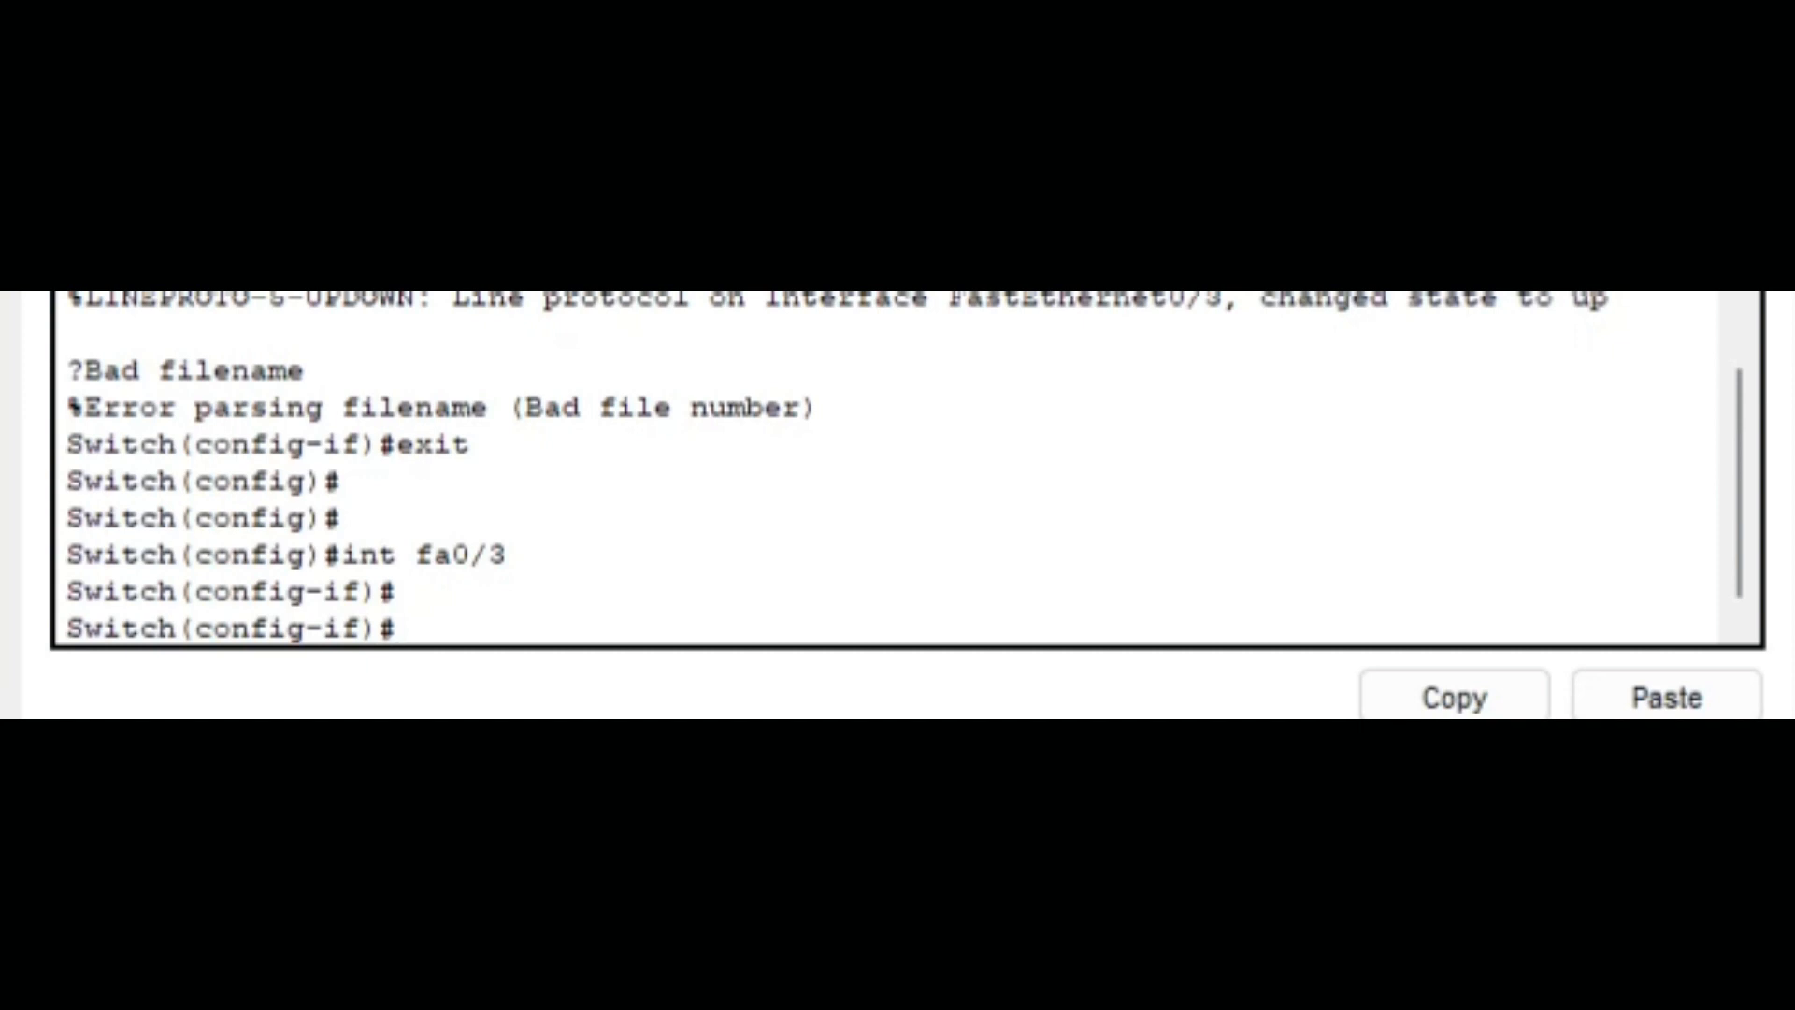
type("sw")
key("Tab")
type("mode")
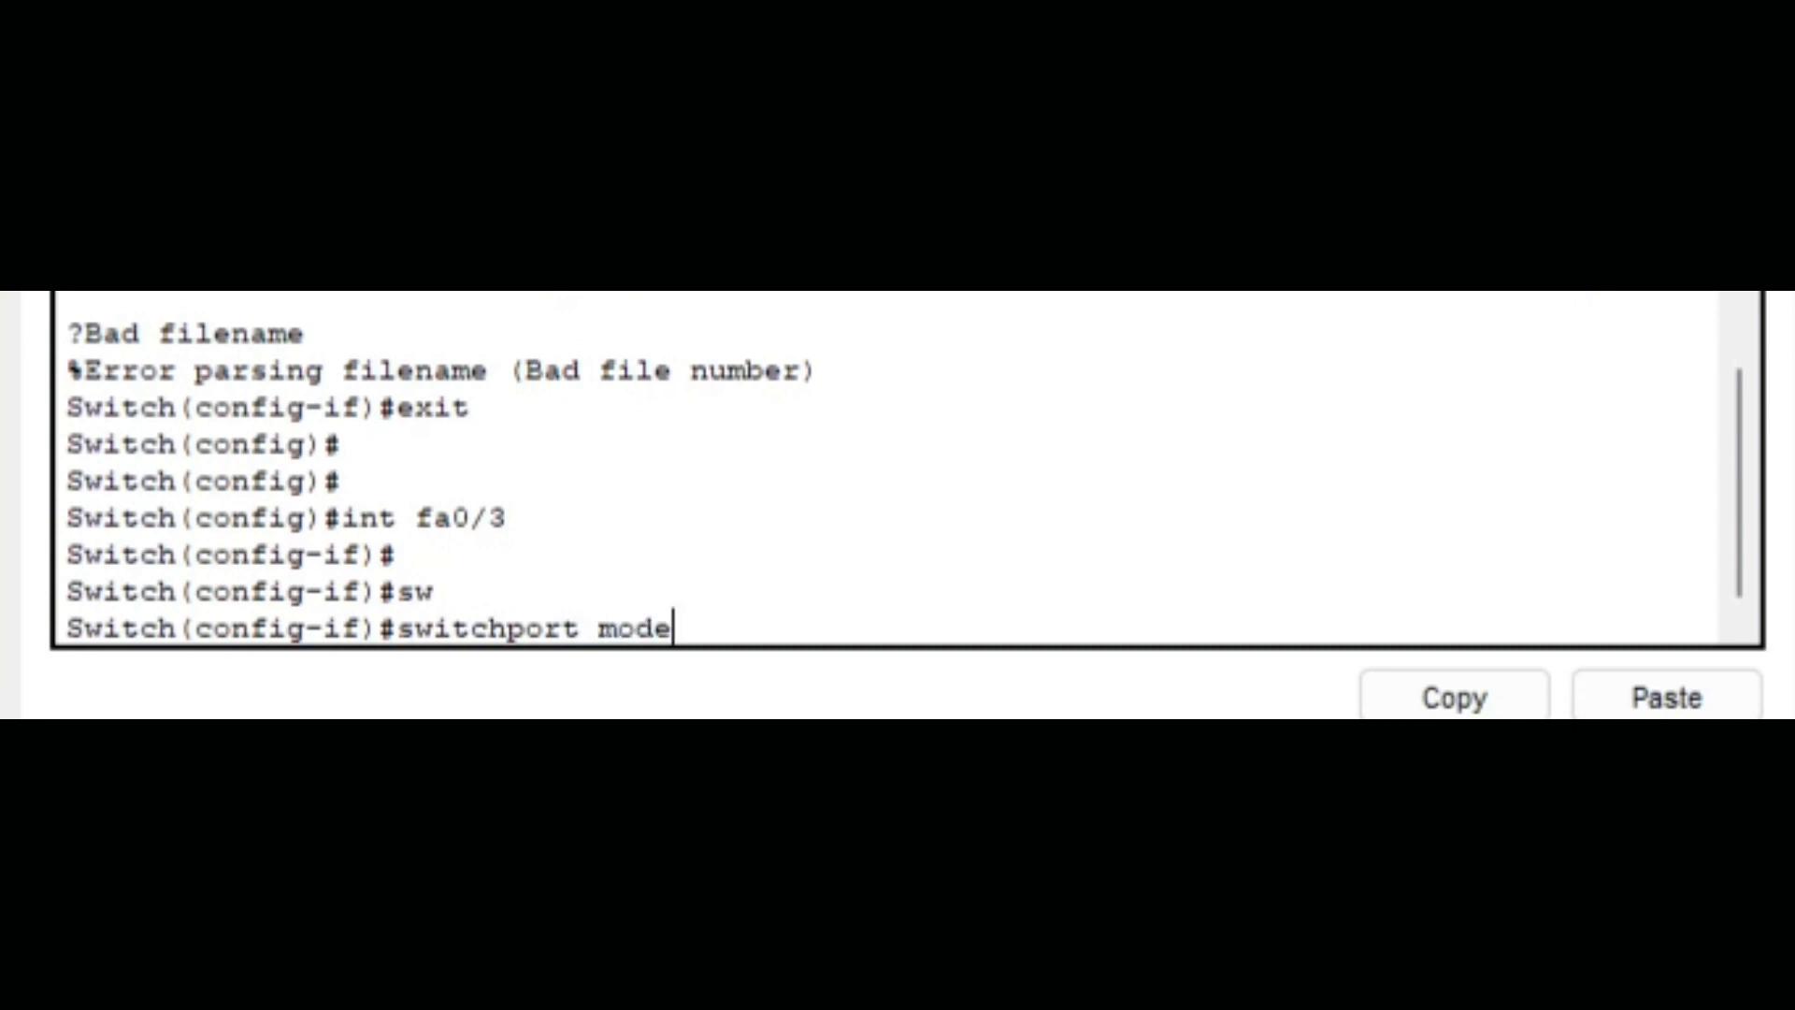
type(" access")
key("Return")
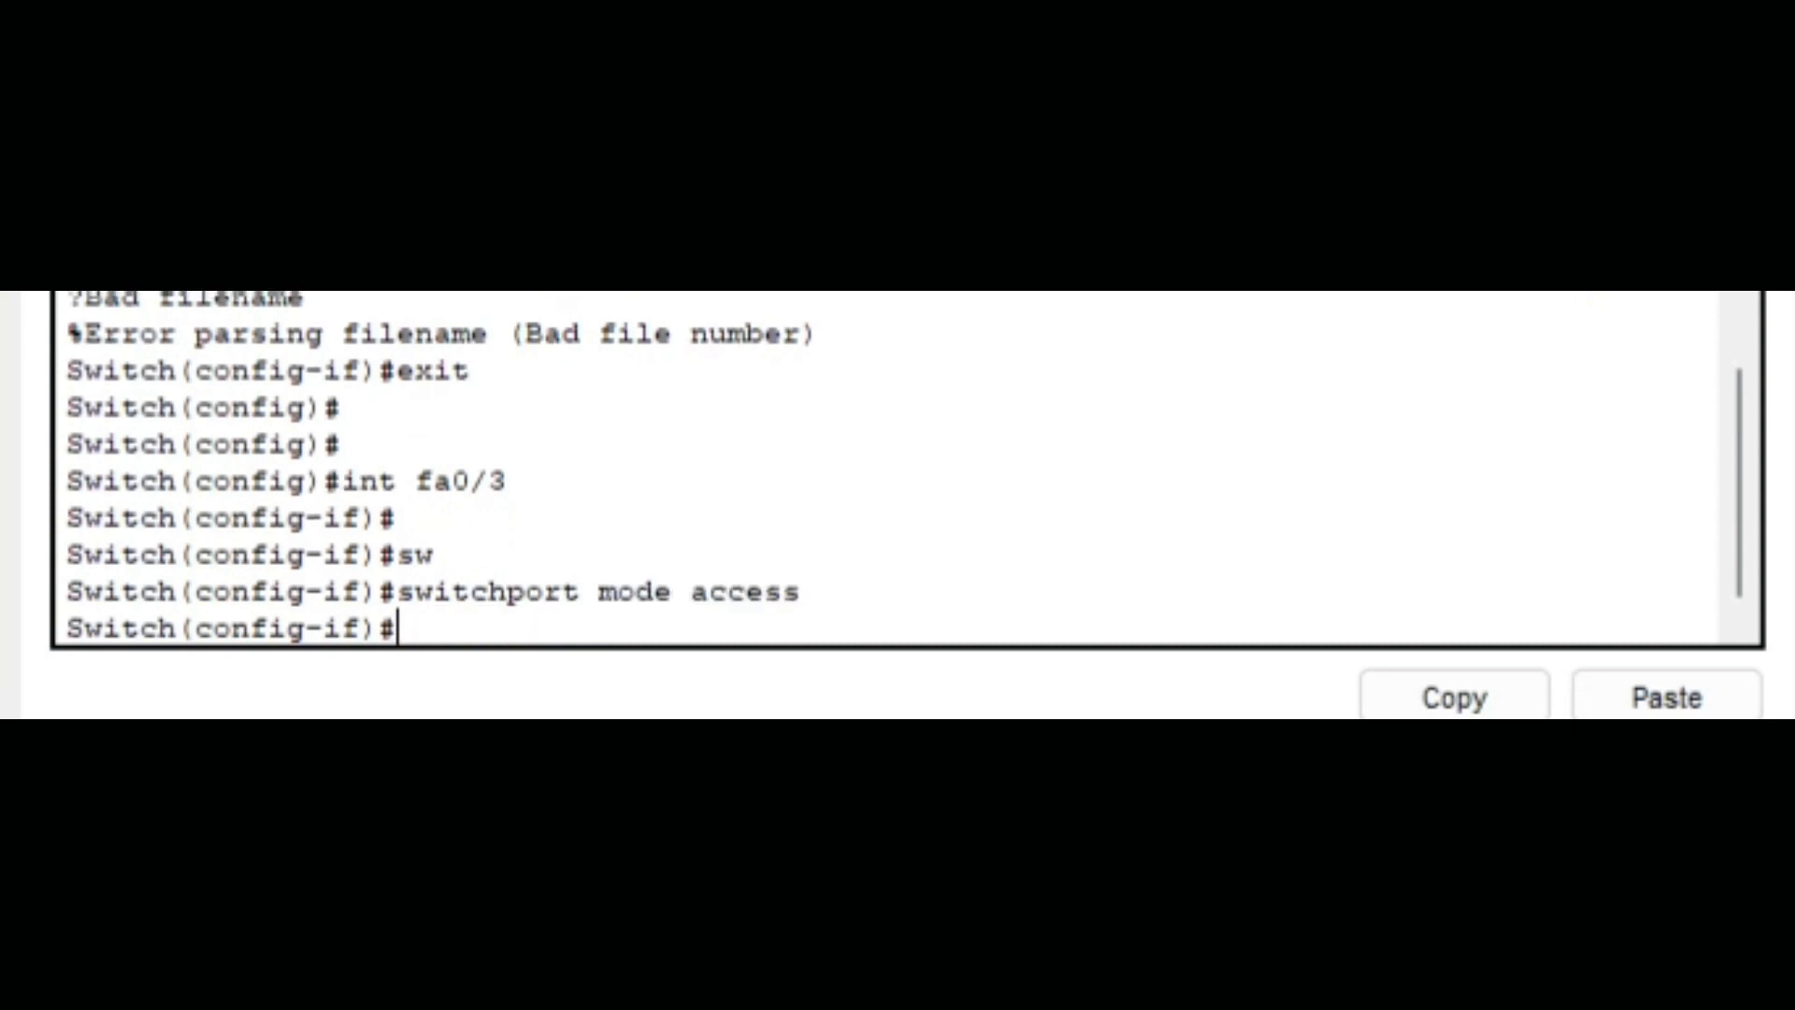
Assign interface fa0/3 to VLAN 3 with the switchport access vlan 3 command
type("sw")
key("Tab")
type("access vlan")
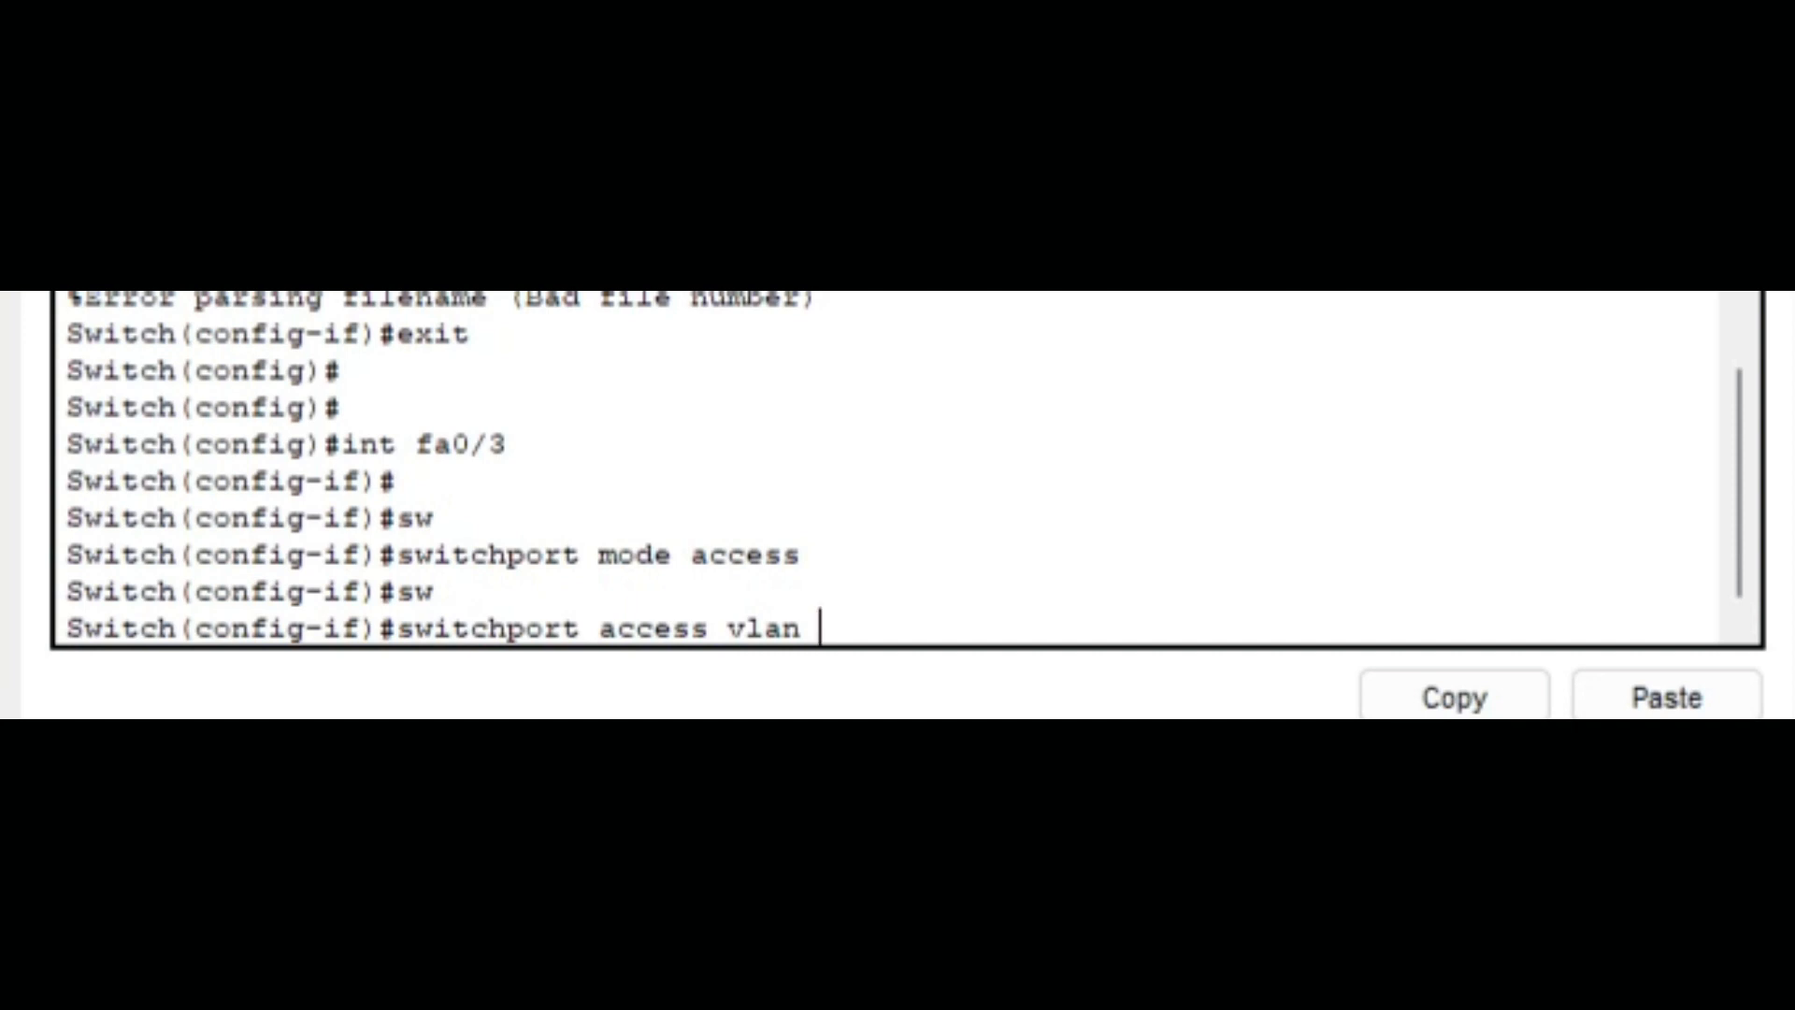
type(" 3")
key("Return")
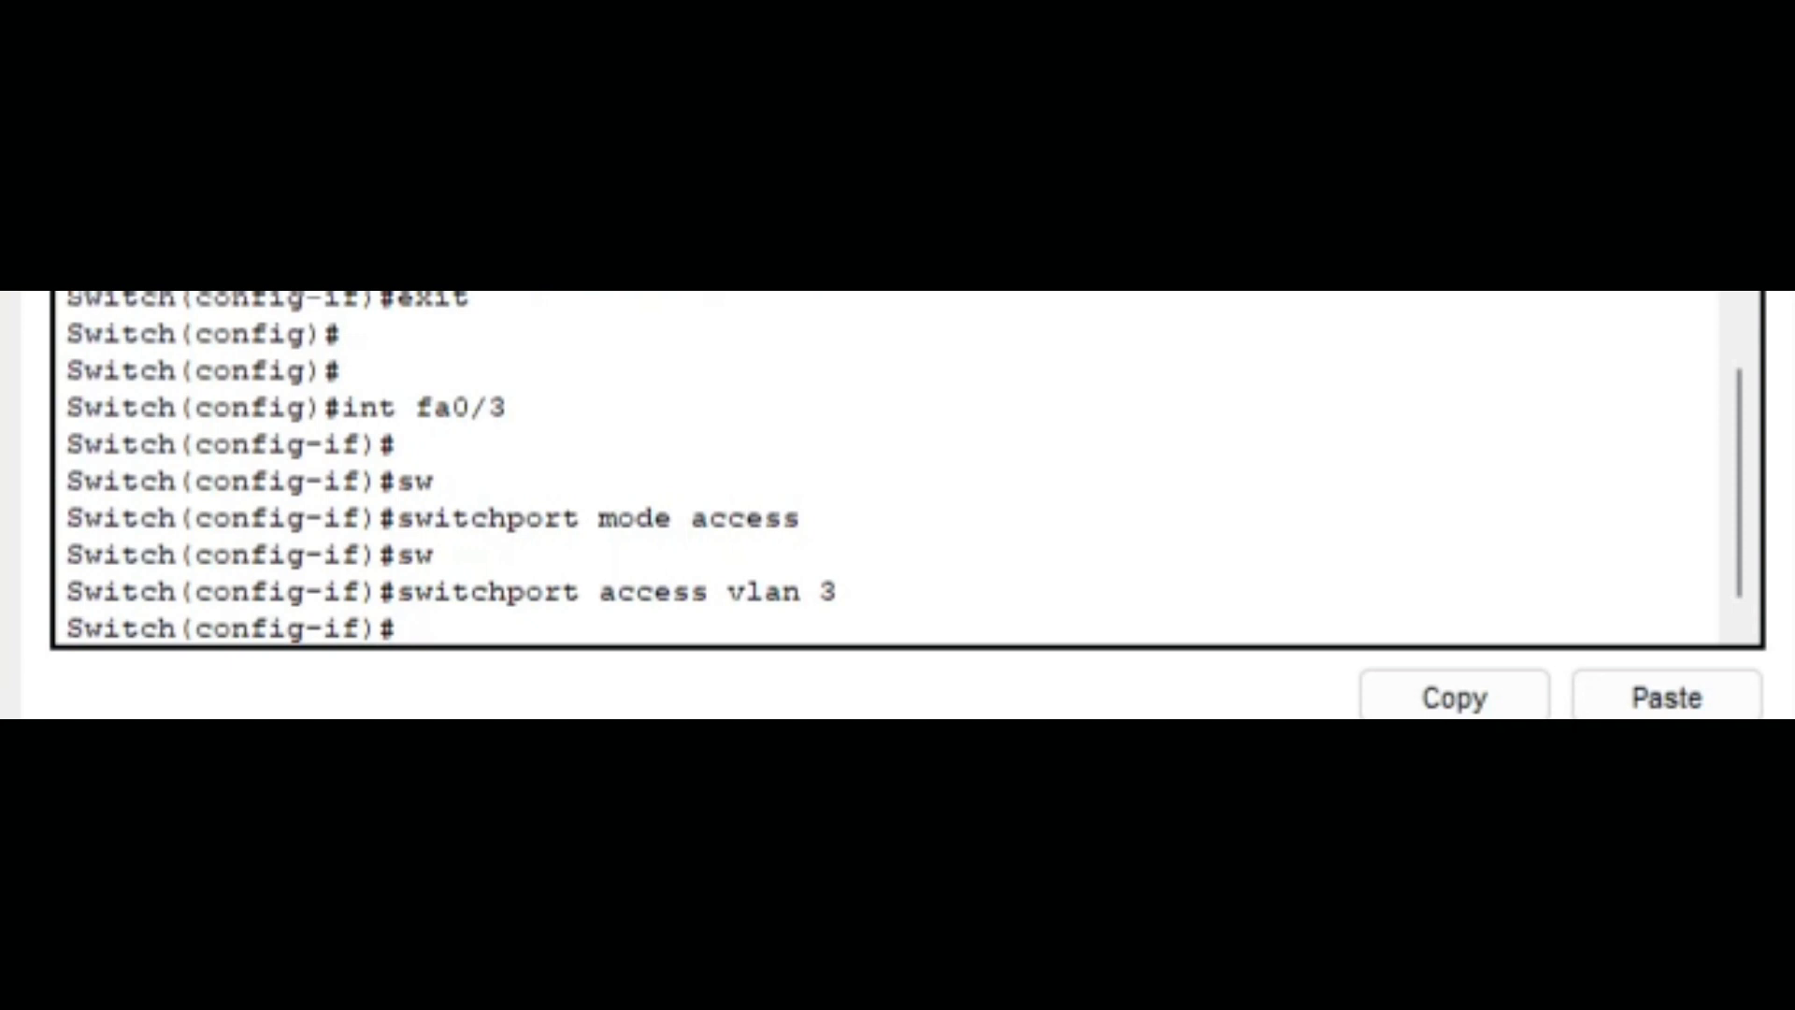
Save Switch0's running configuration from interface configuration mode with the do wr command
type("do wer")
key("BackSpace")
key("BackSpace")
type("r")
key("Return")
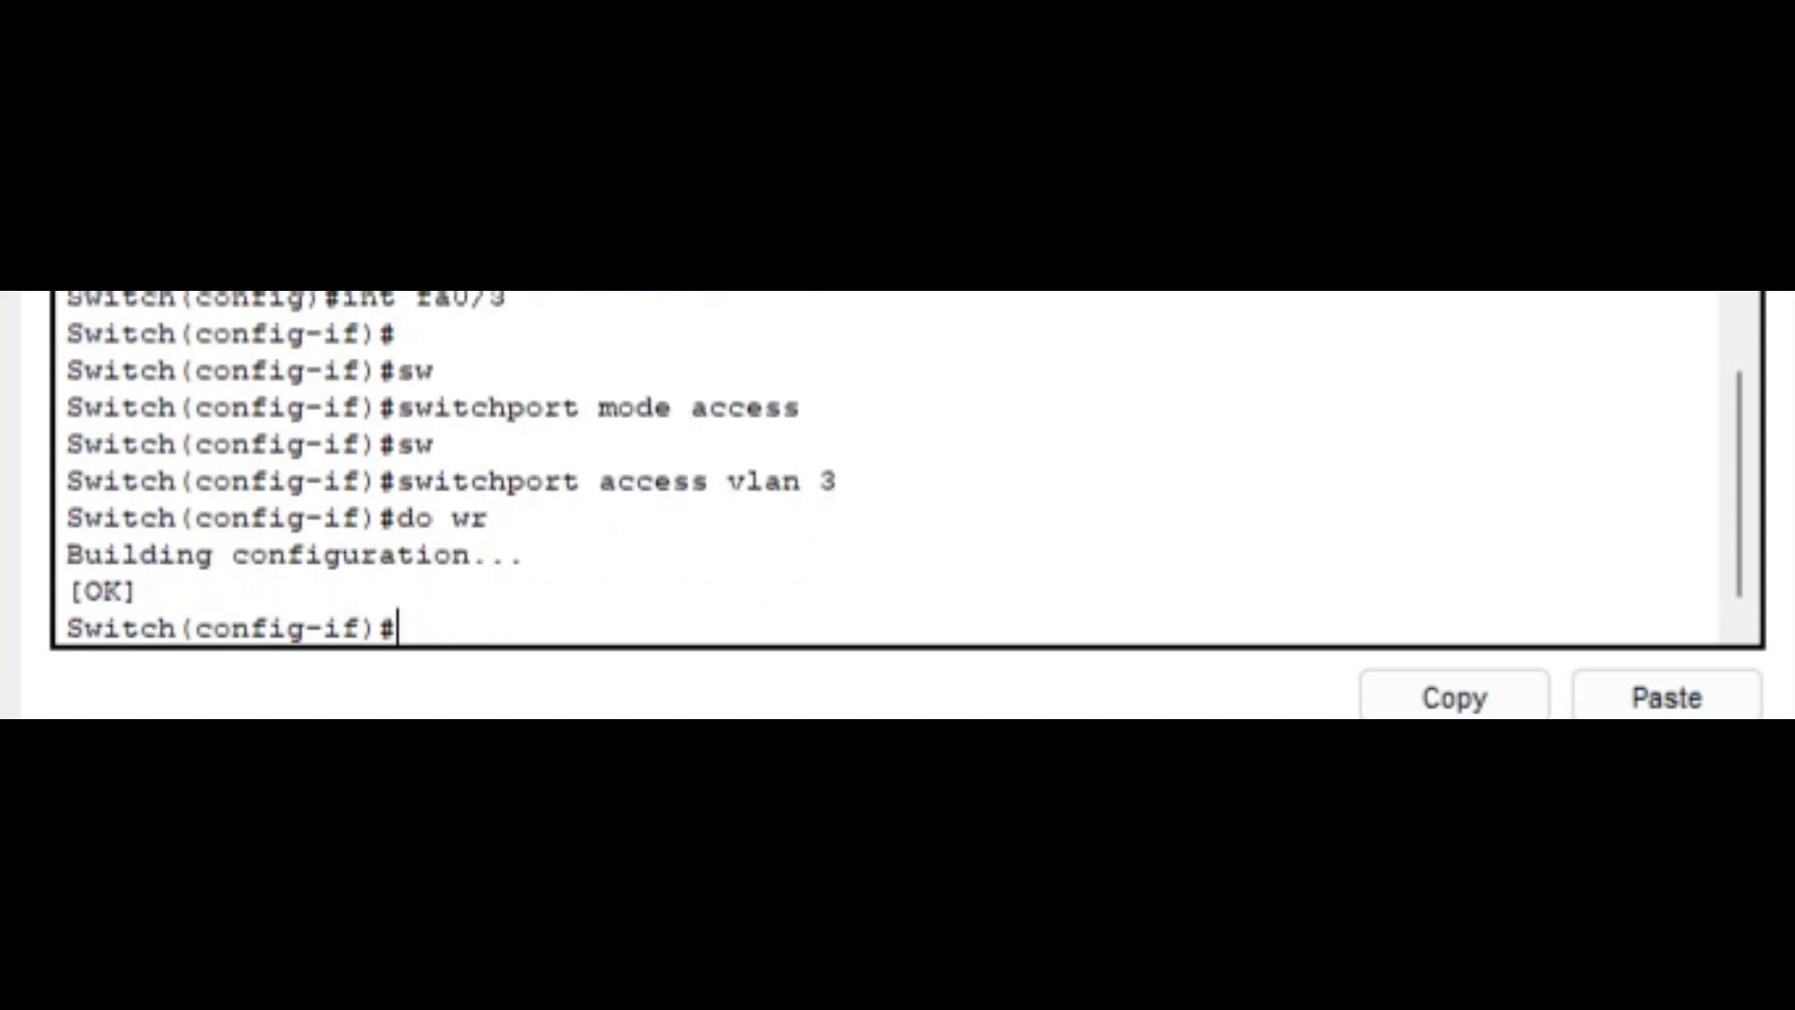
key("Return")
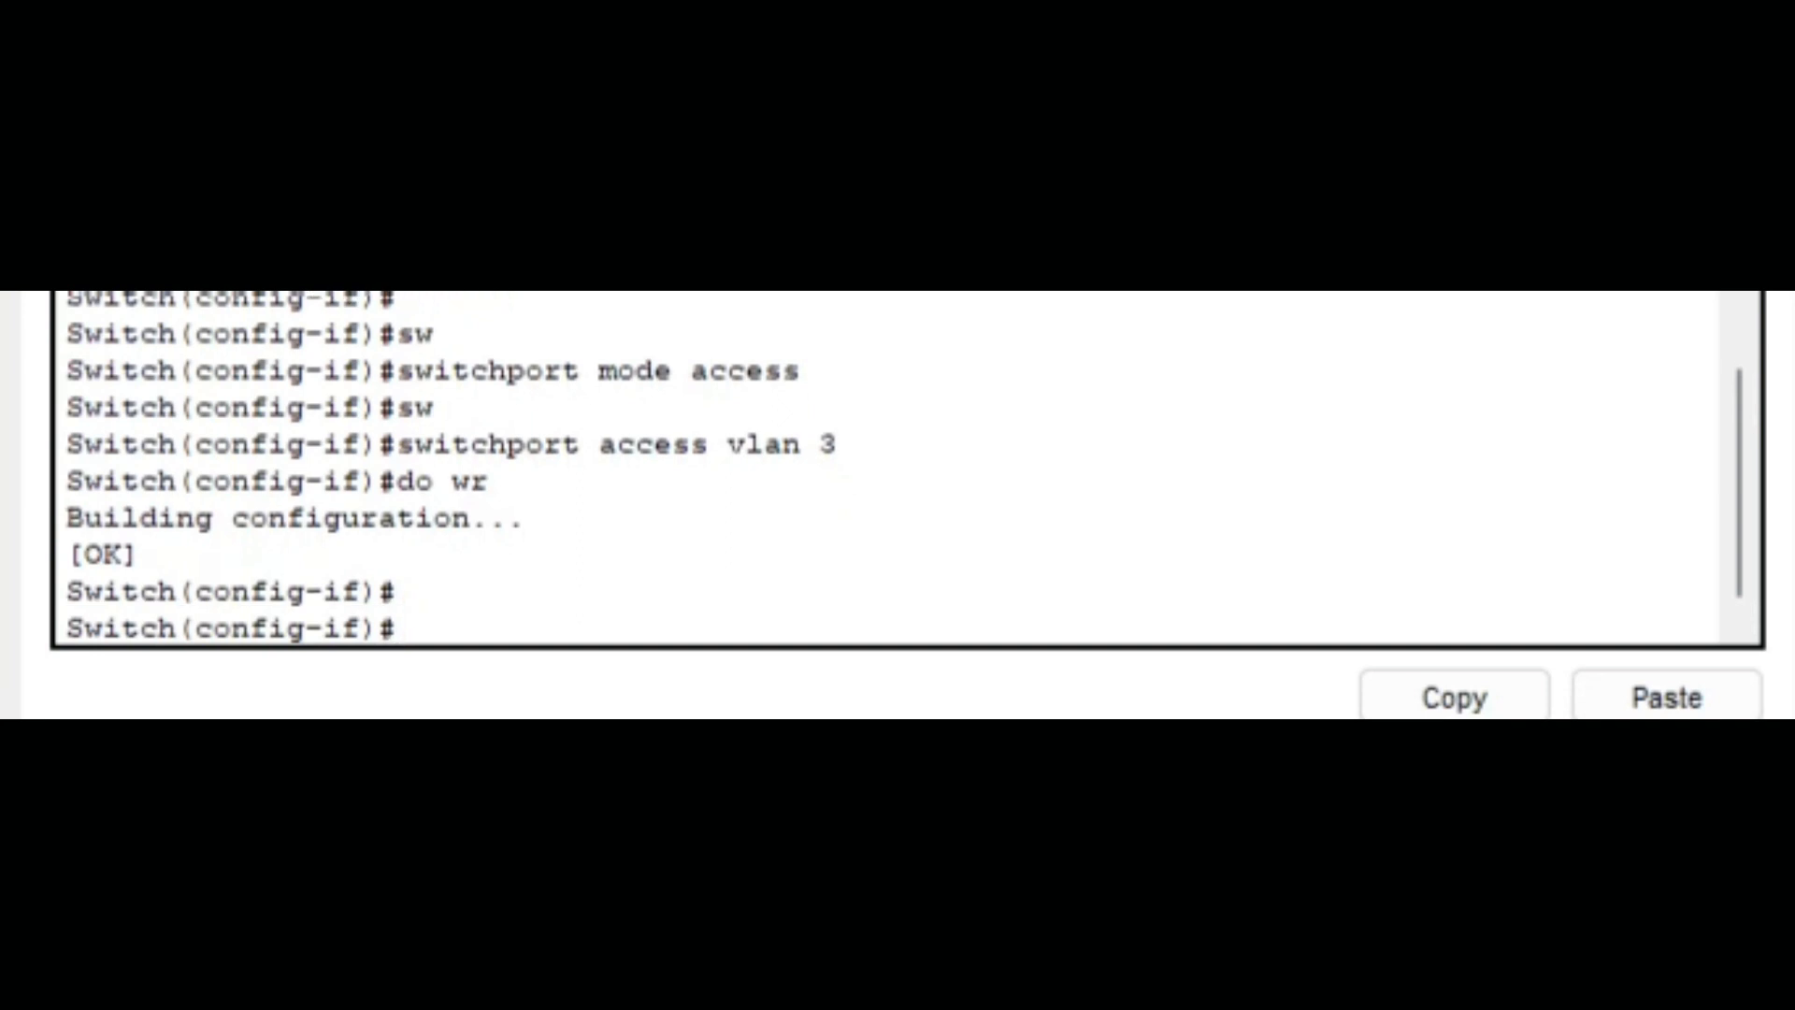
Display the VLAN table with do sh vlan and examine which ports belong to the Accounting-vlan
type("do sh vlan")
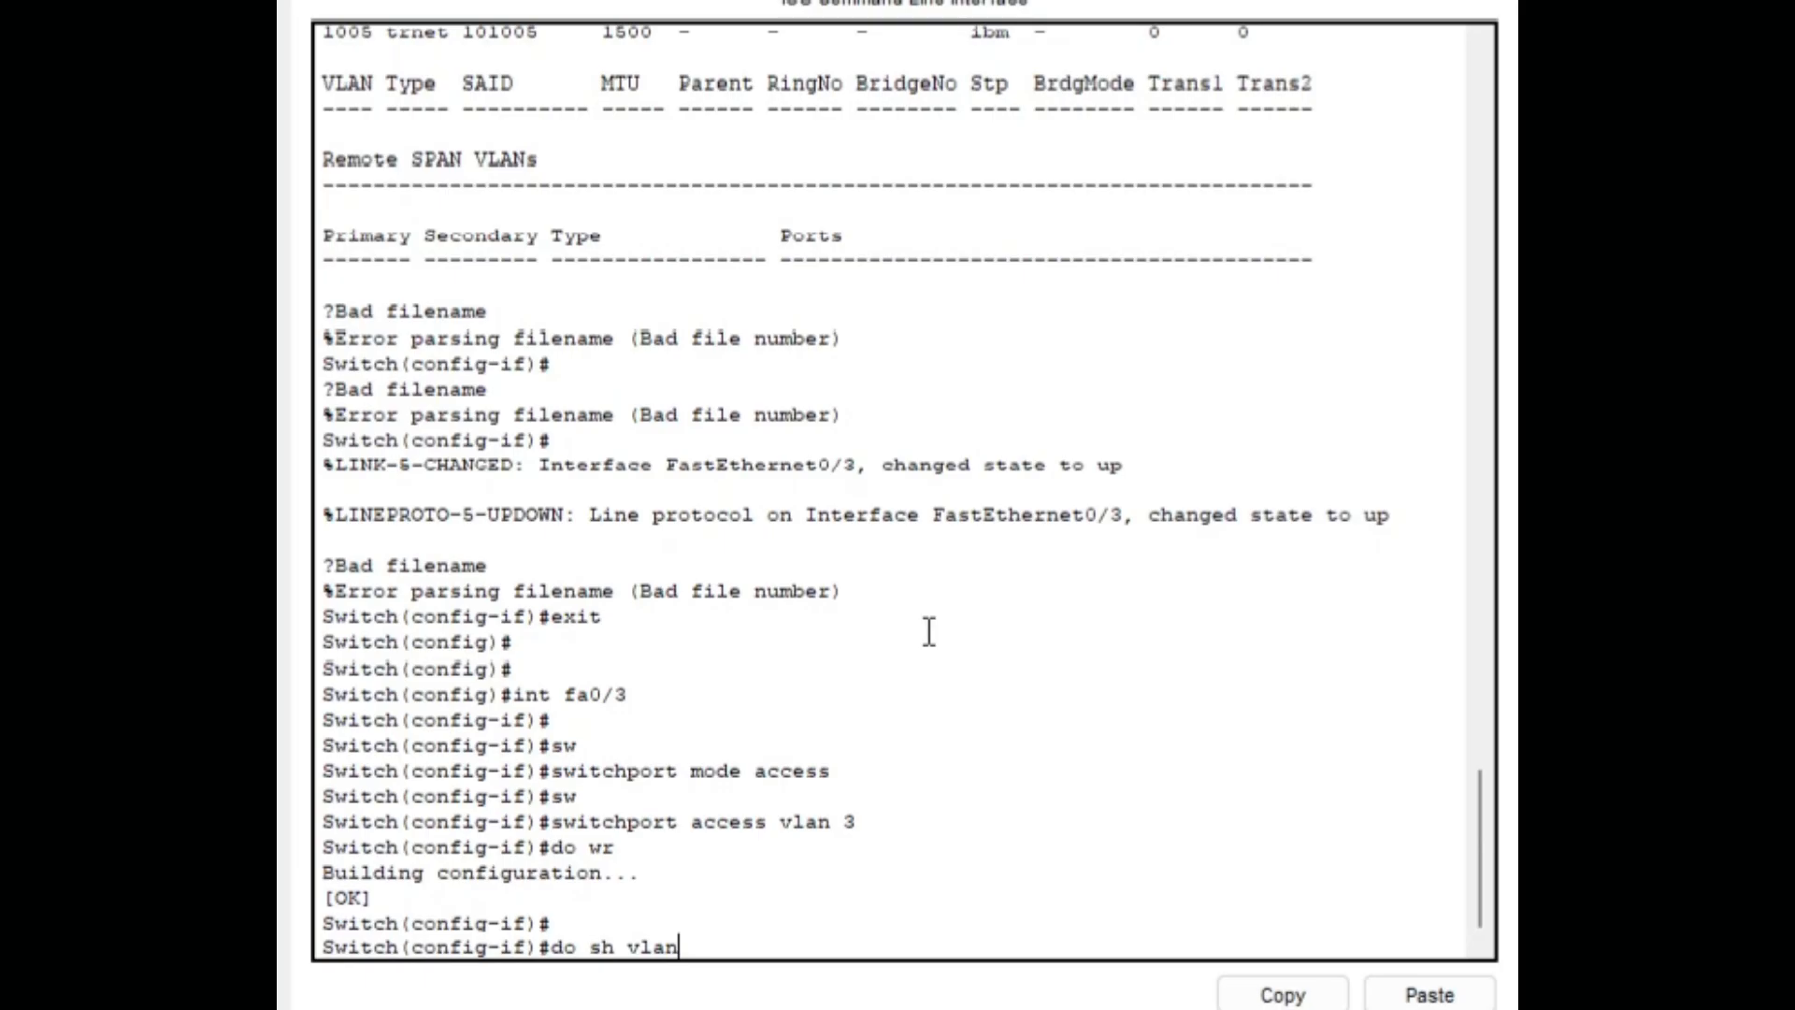
key("Return")
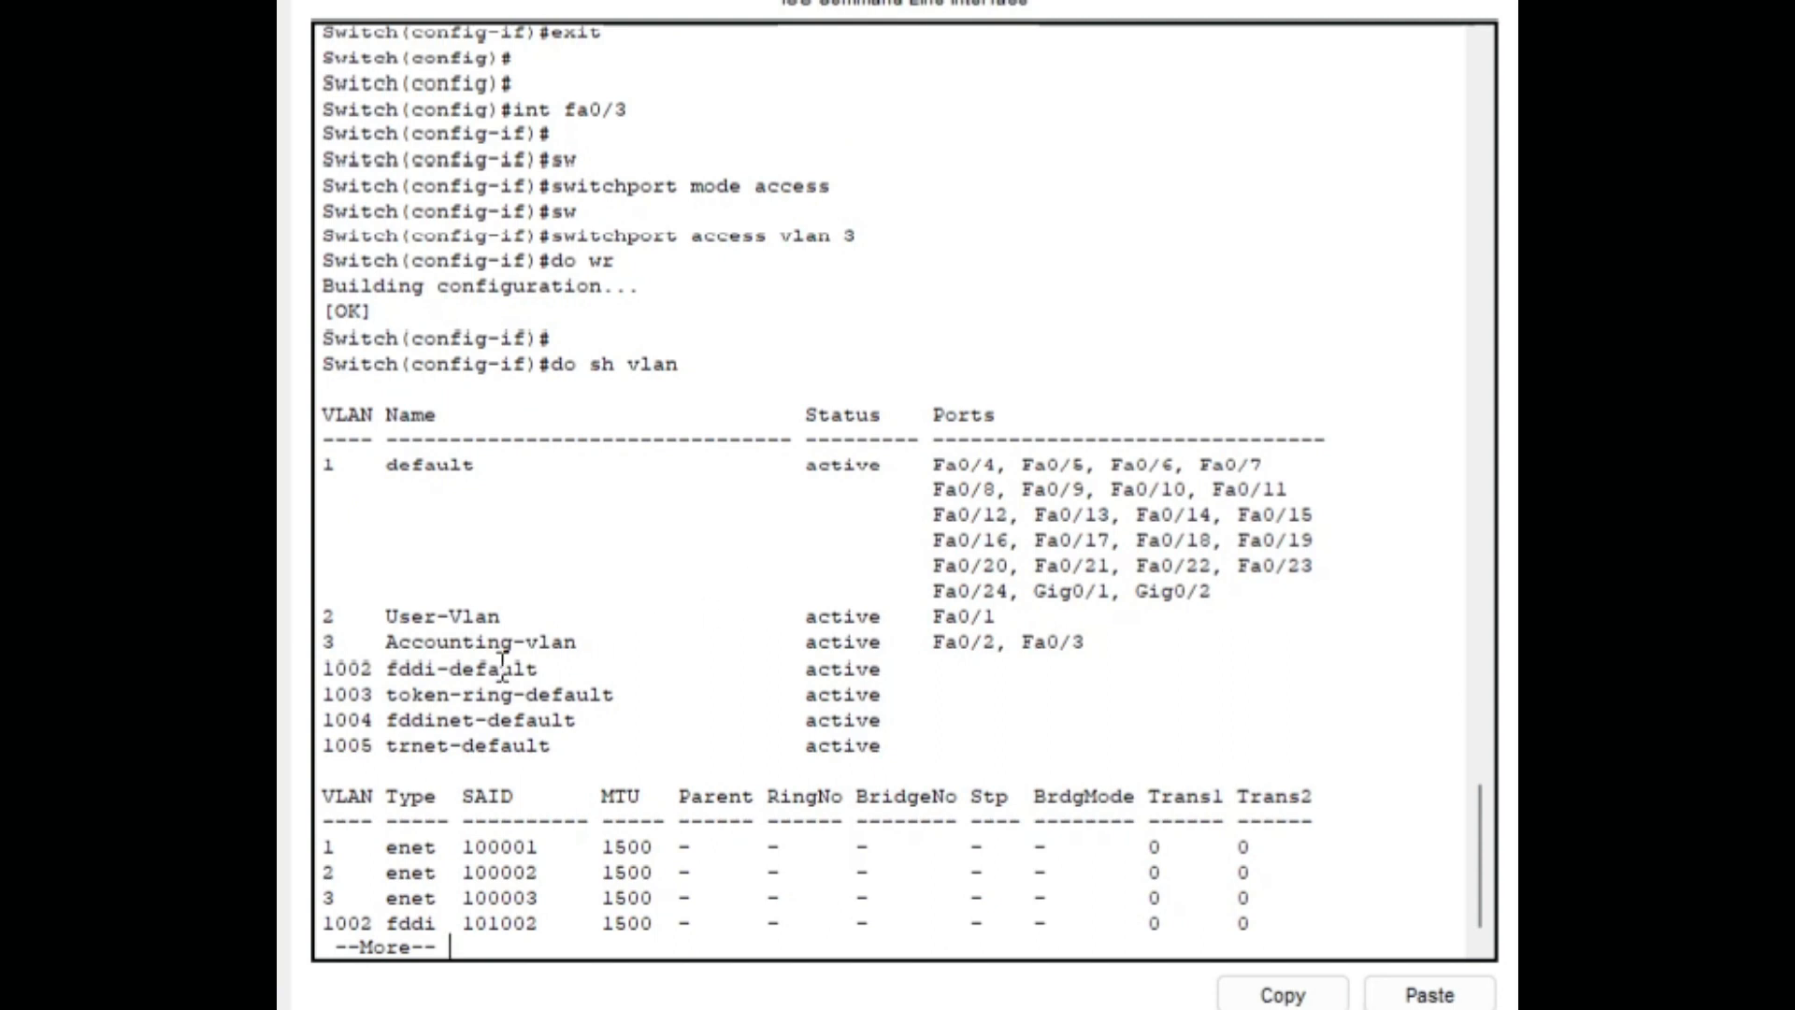
left_click_drag(323, 645, 1097, 643)
left_click(1145, 647)
left_click_drag(323, 645, 1086, 643)
left_click(1122, 647)
left_click(1132, 673)
scroll(844, 390, "down", 1)
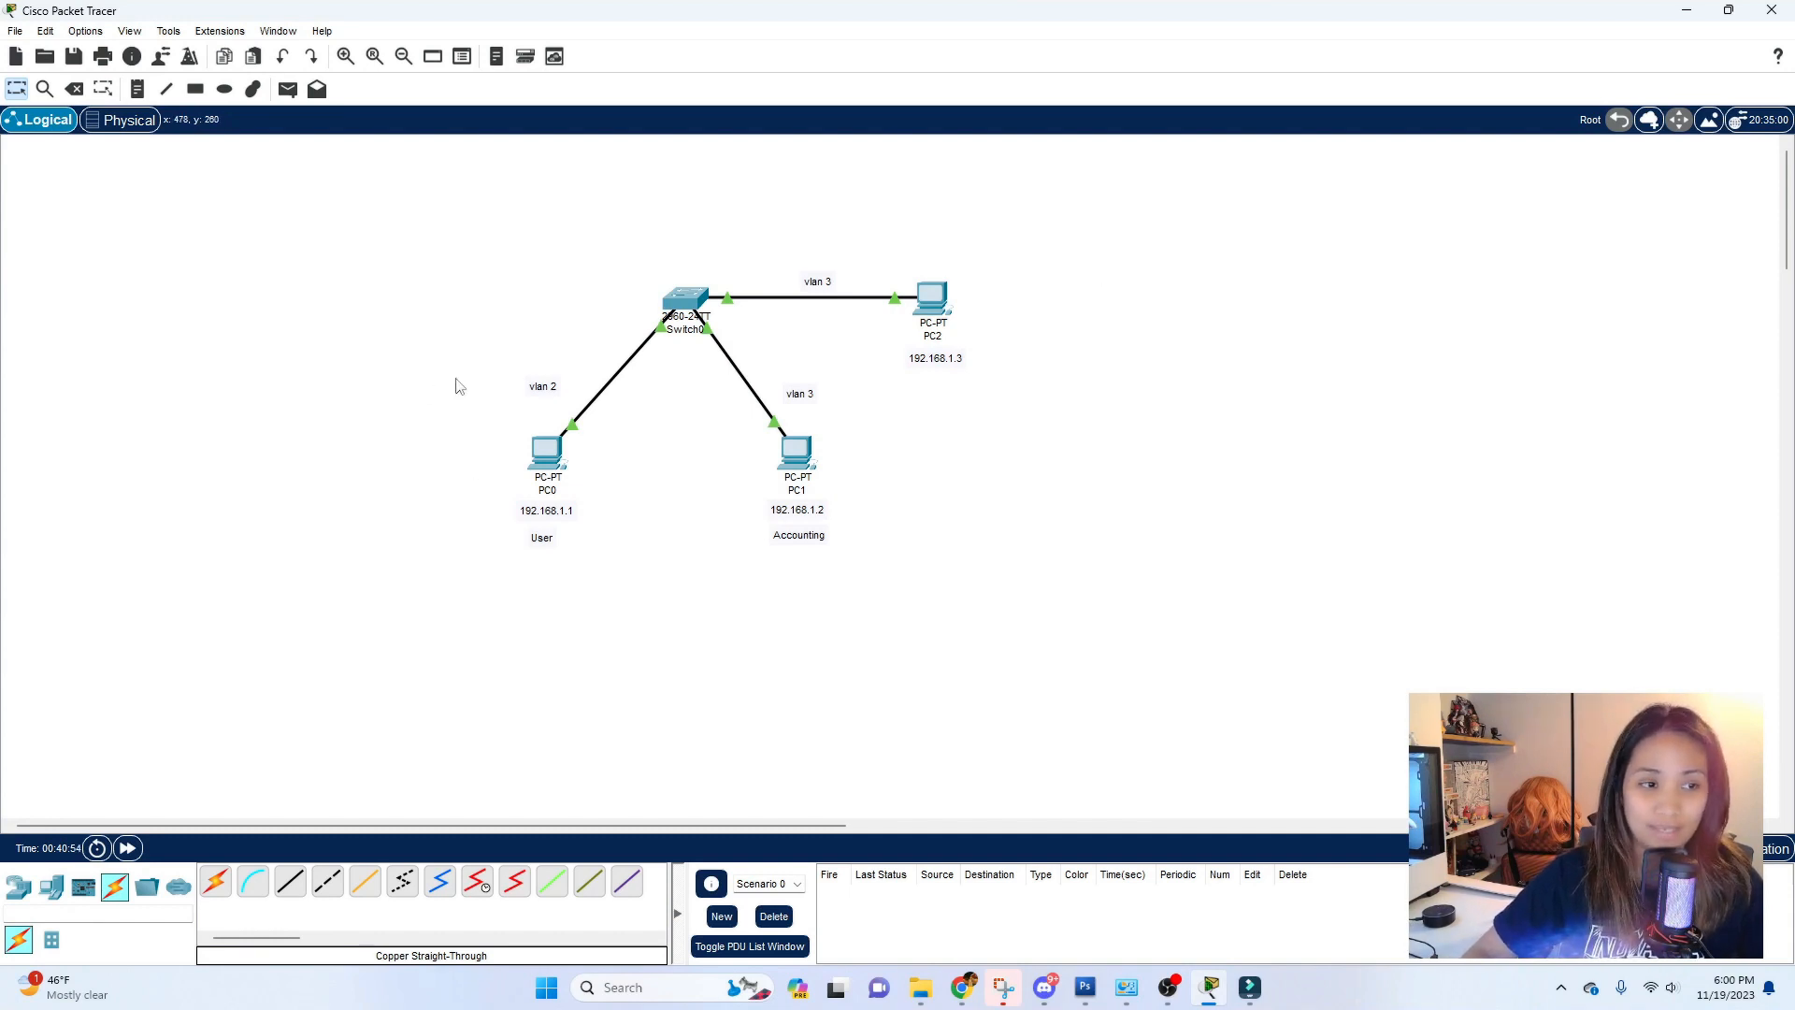
Ping a VLAN 3 PC from PC0's Command Prompt to test connectivity across VLANs
double_click(547, 465)
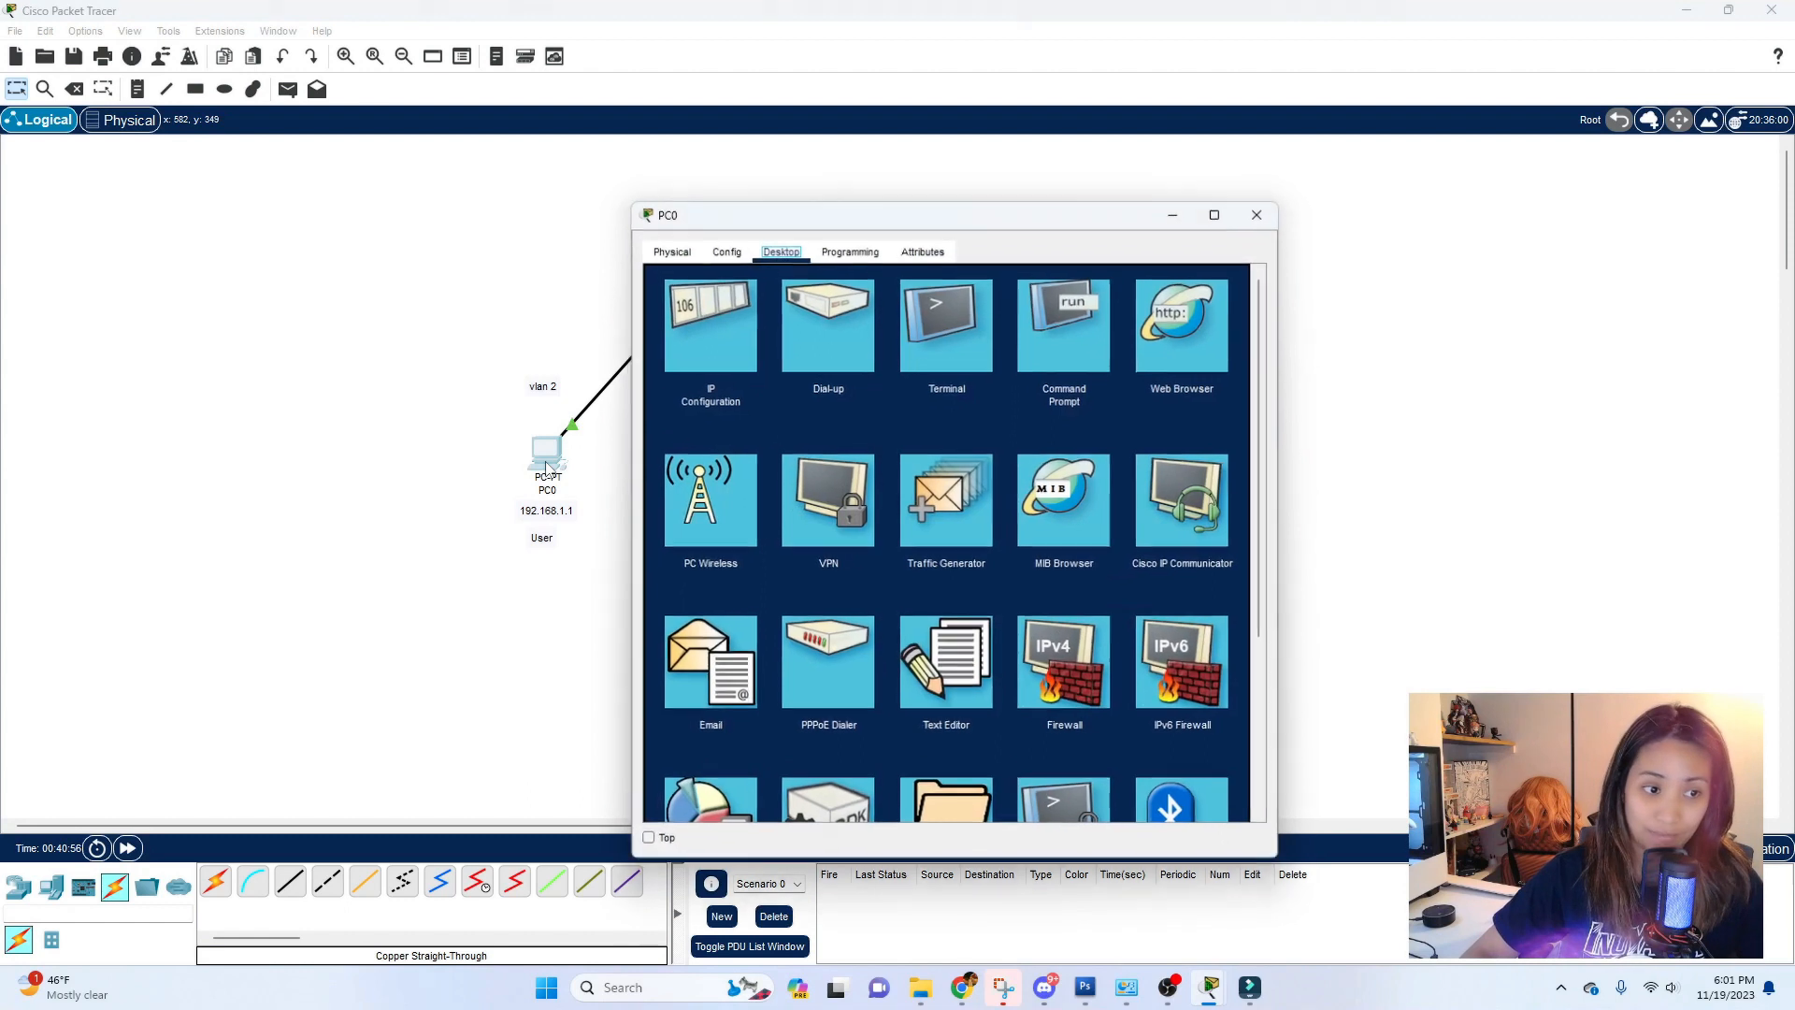
left_click_drag(810, 220, 1239, 130)
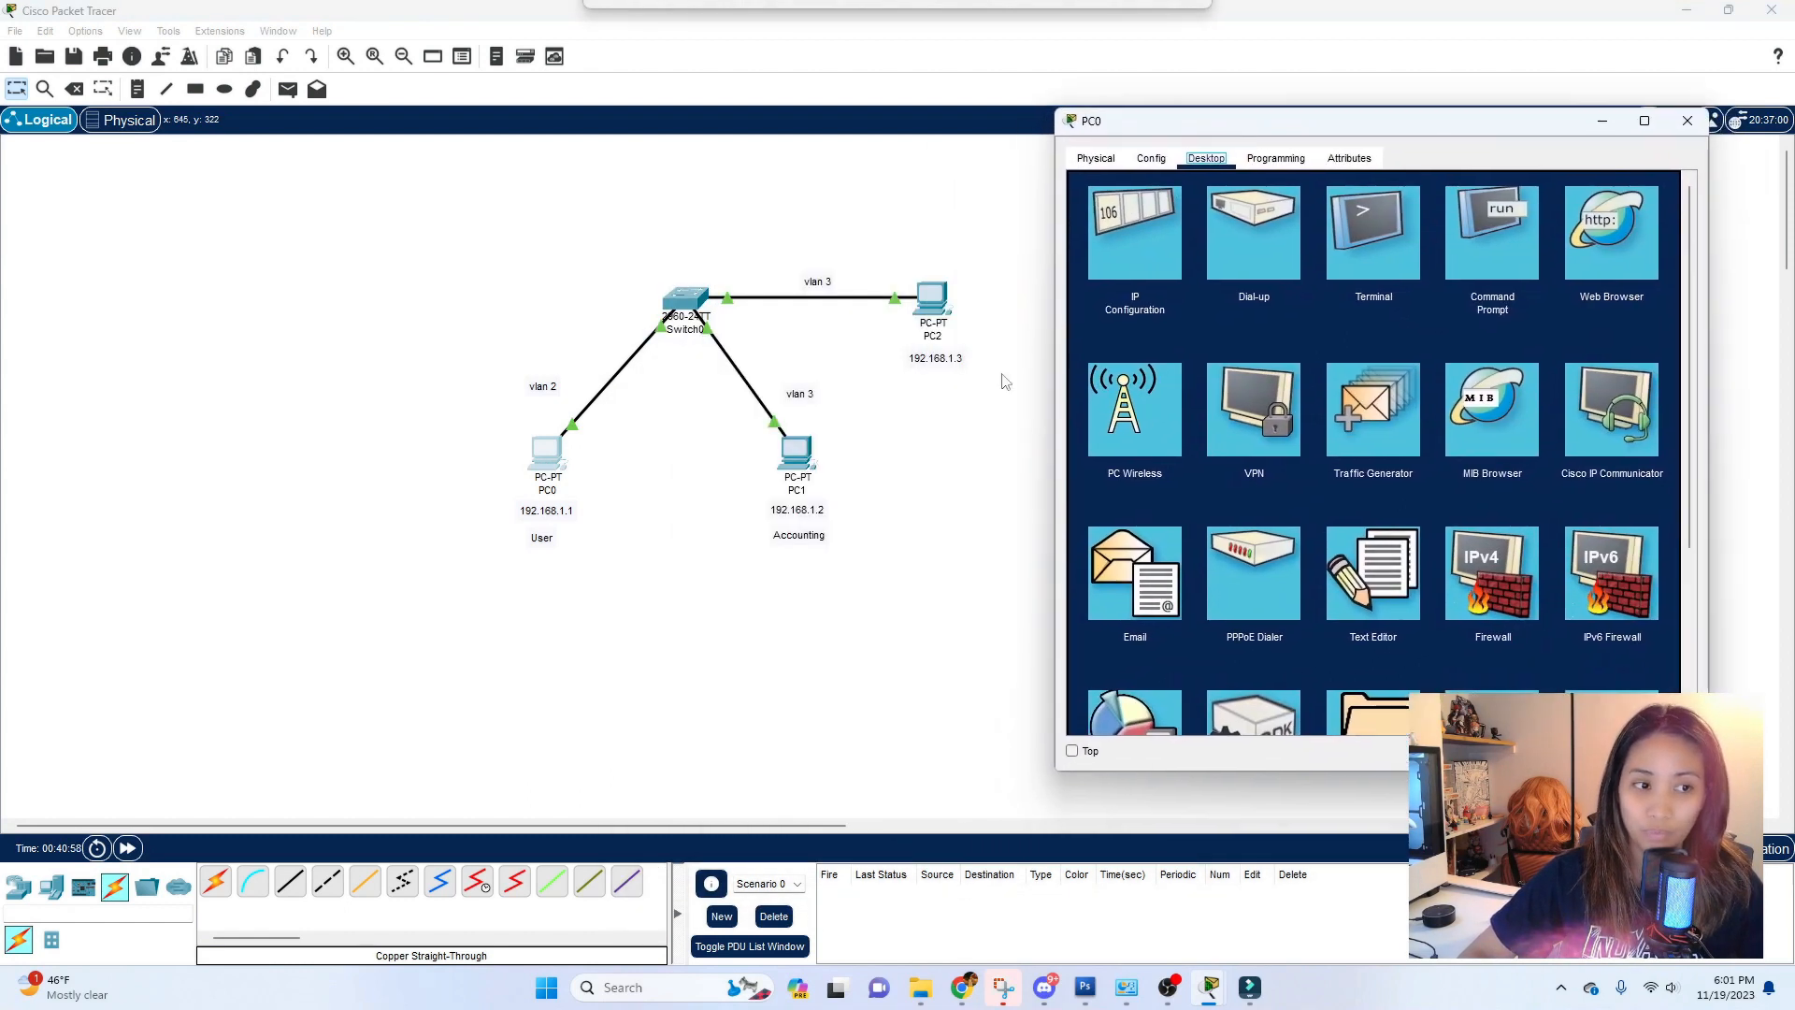
left_click(1499, 247)
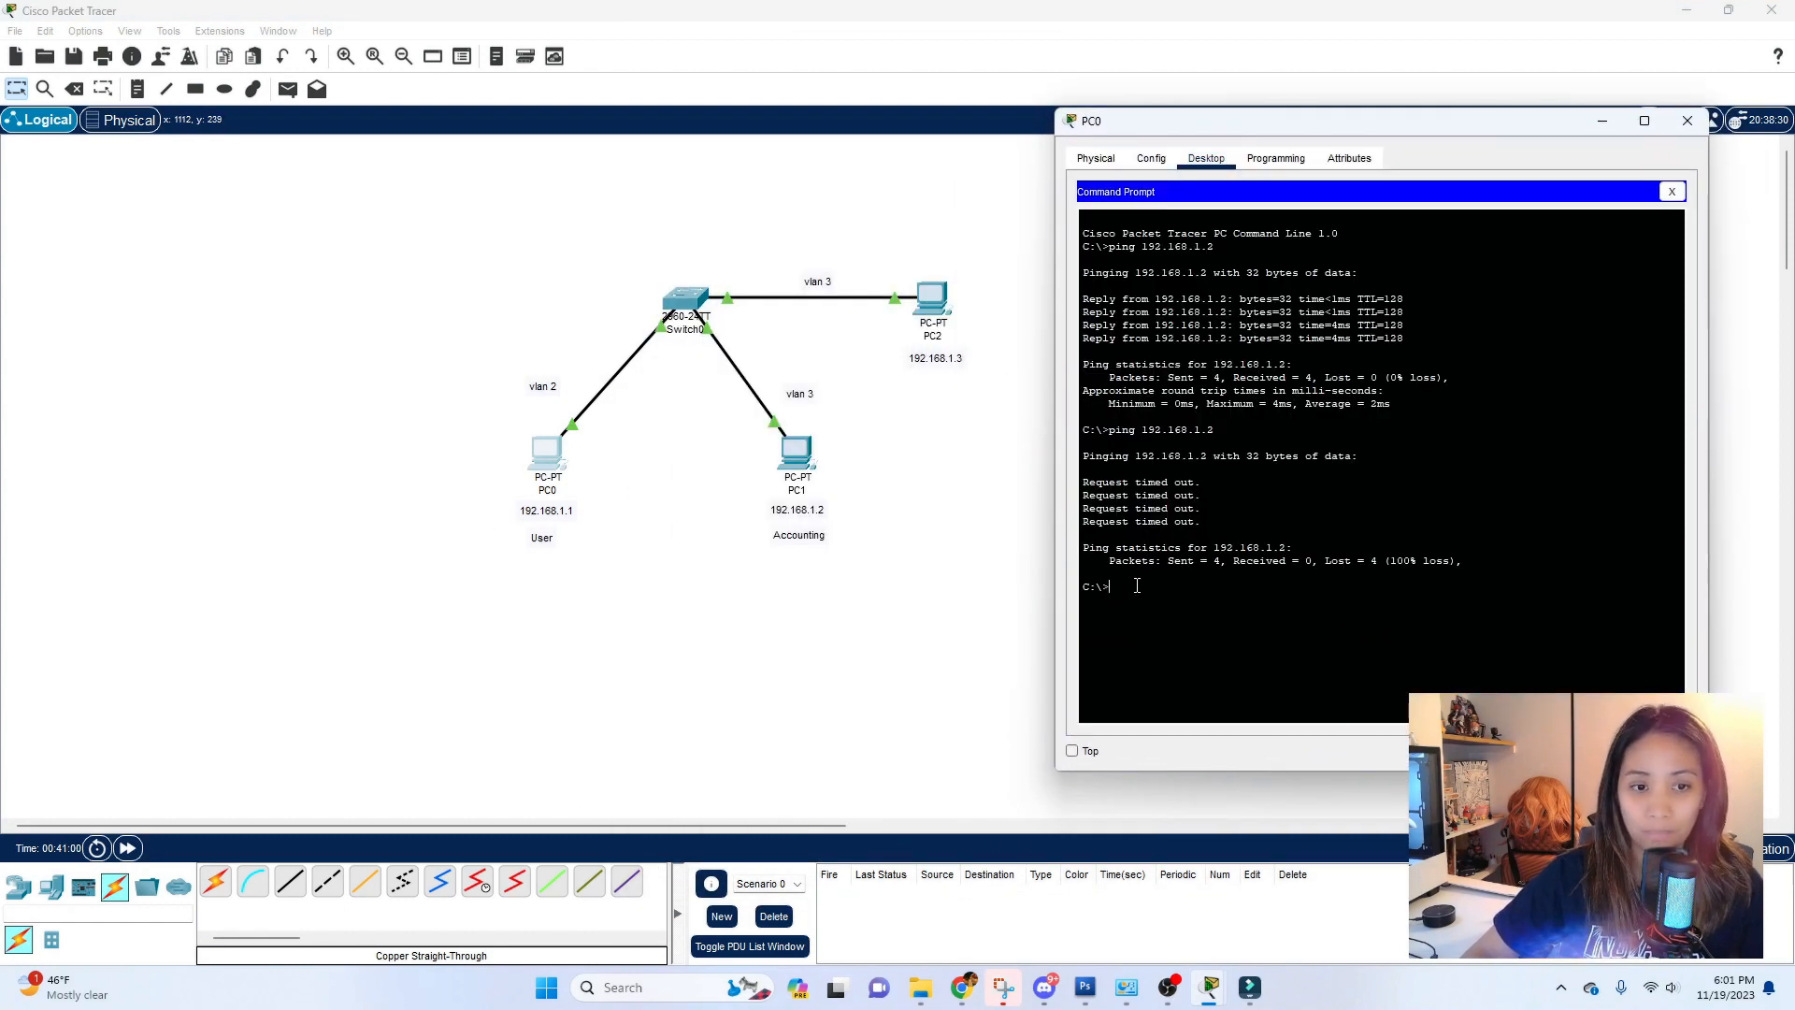
key("Up")
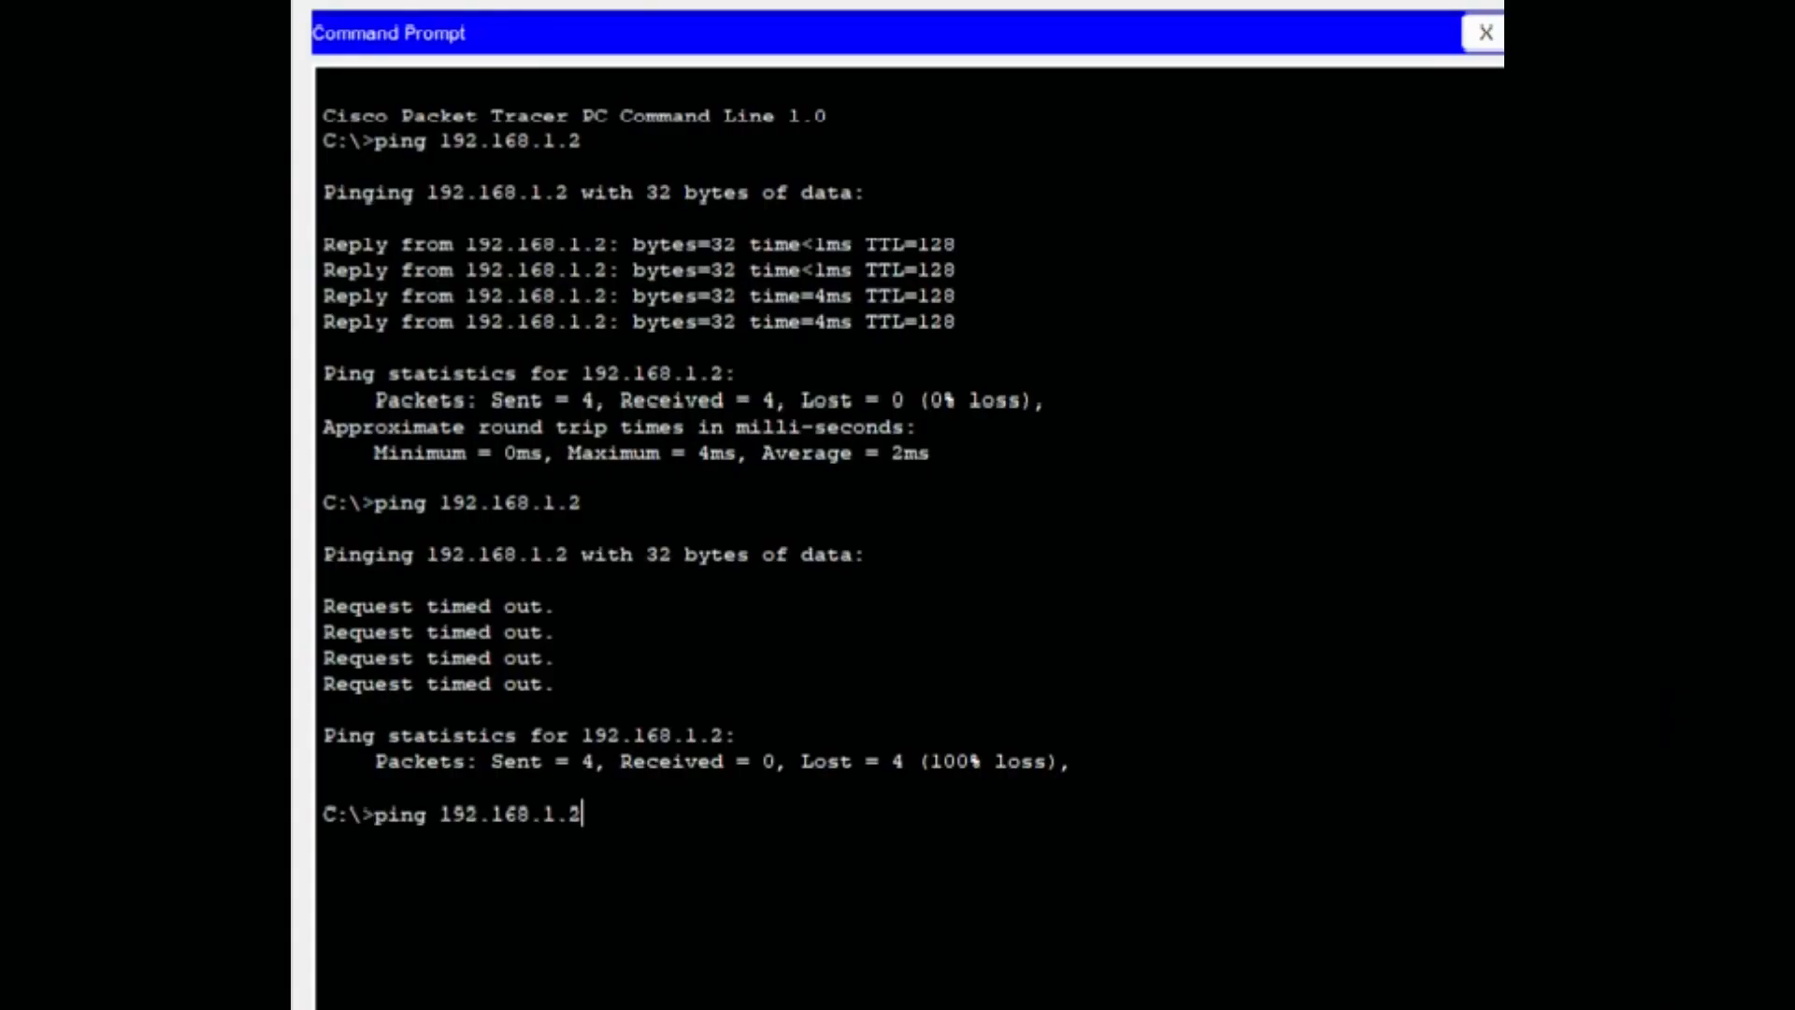
key("BackSpace")
key("Return")
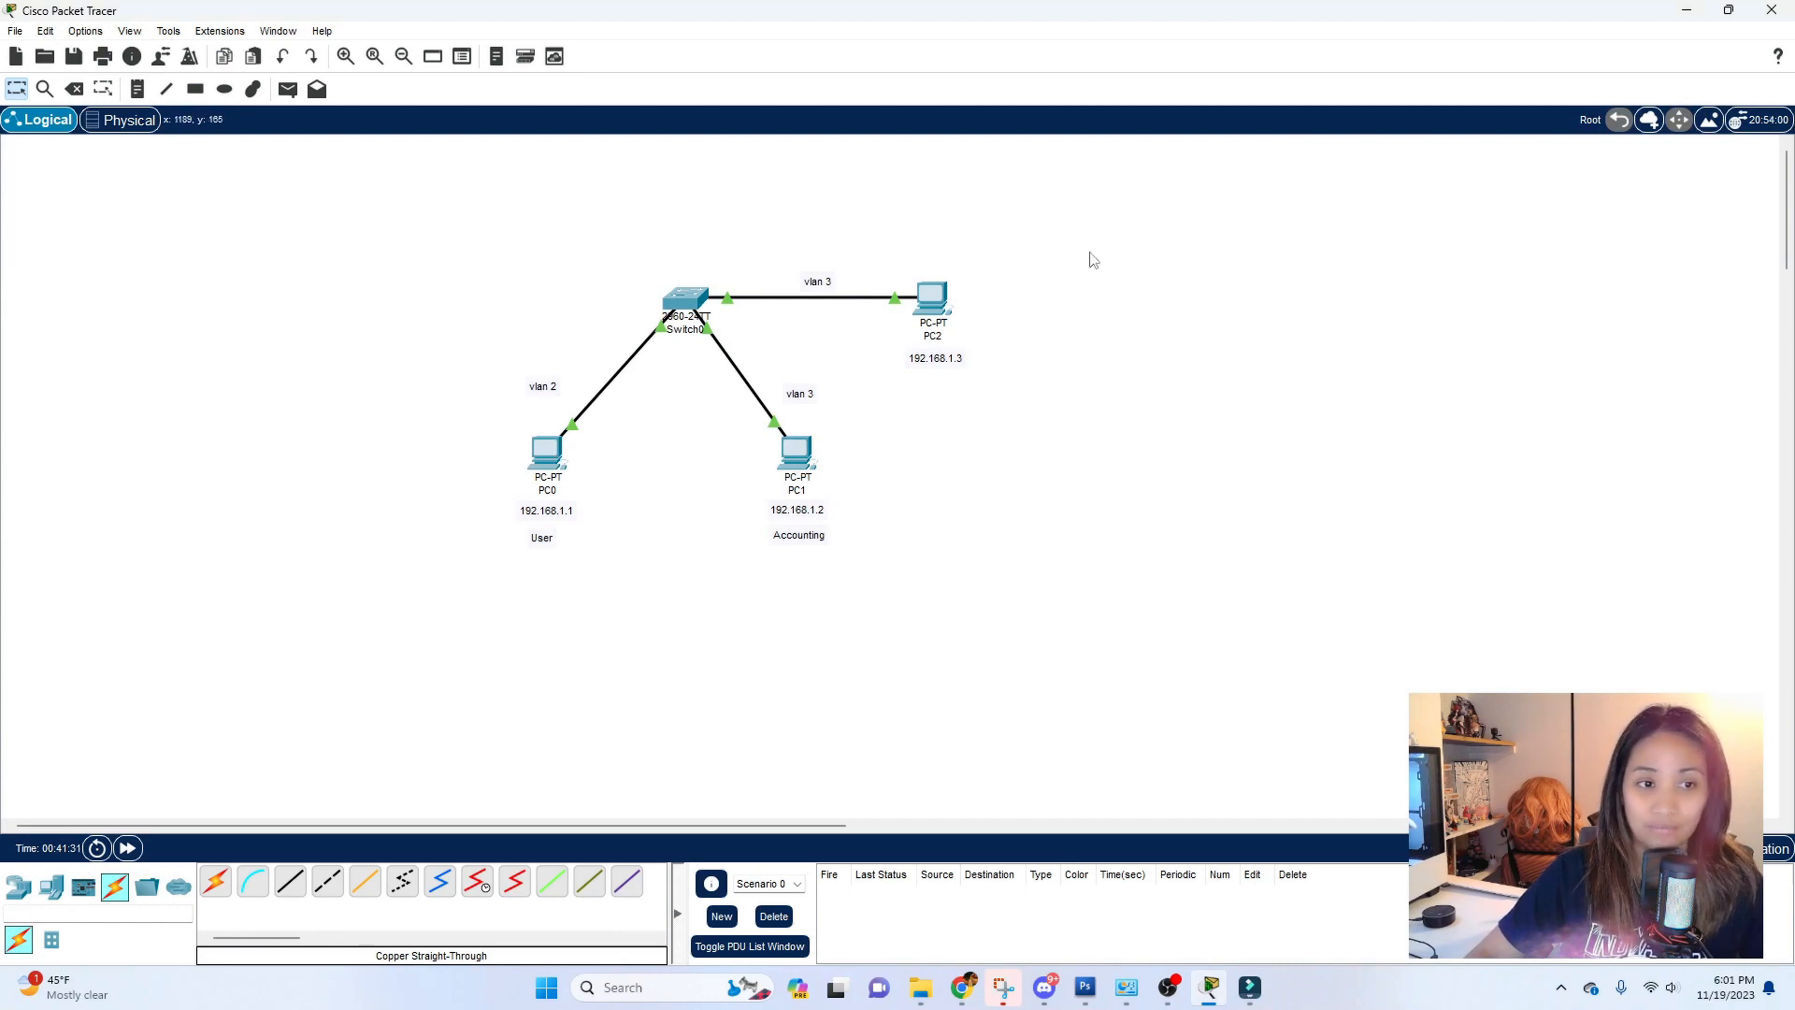
Ping 192.168.1.1 from PC1's Command Prompt to test connectivity to VLAN 2, and interrupt the ping before it completes
double_click(794, 463)
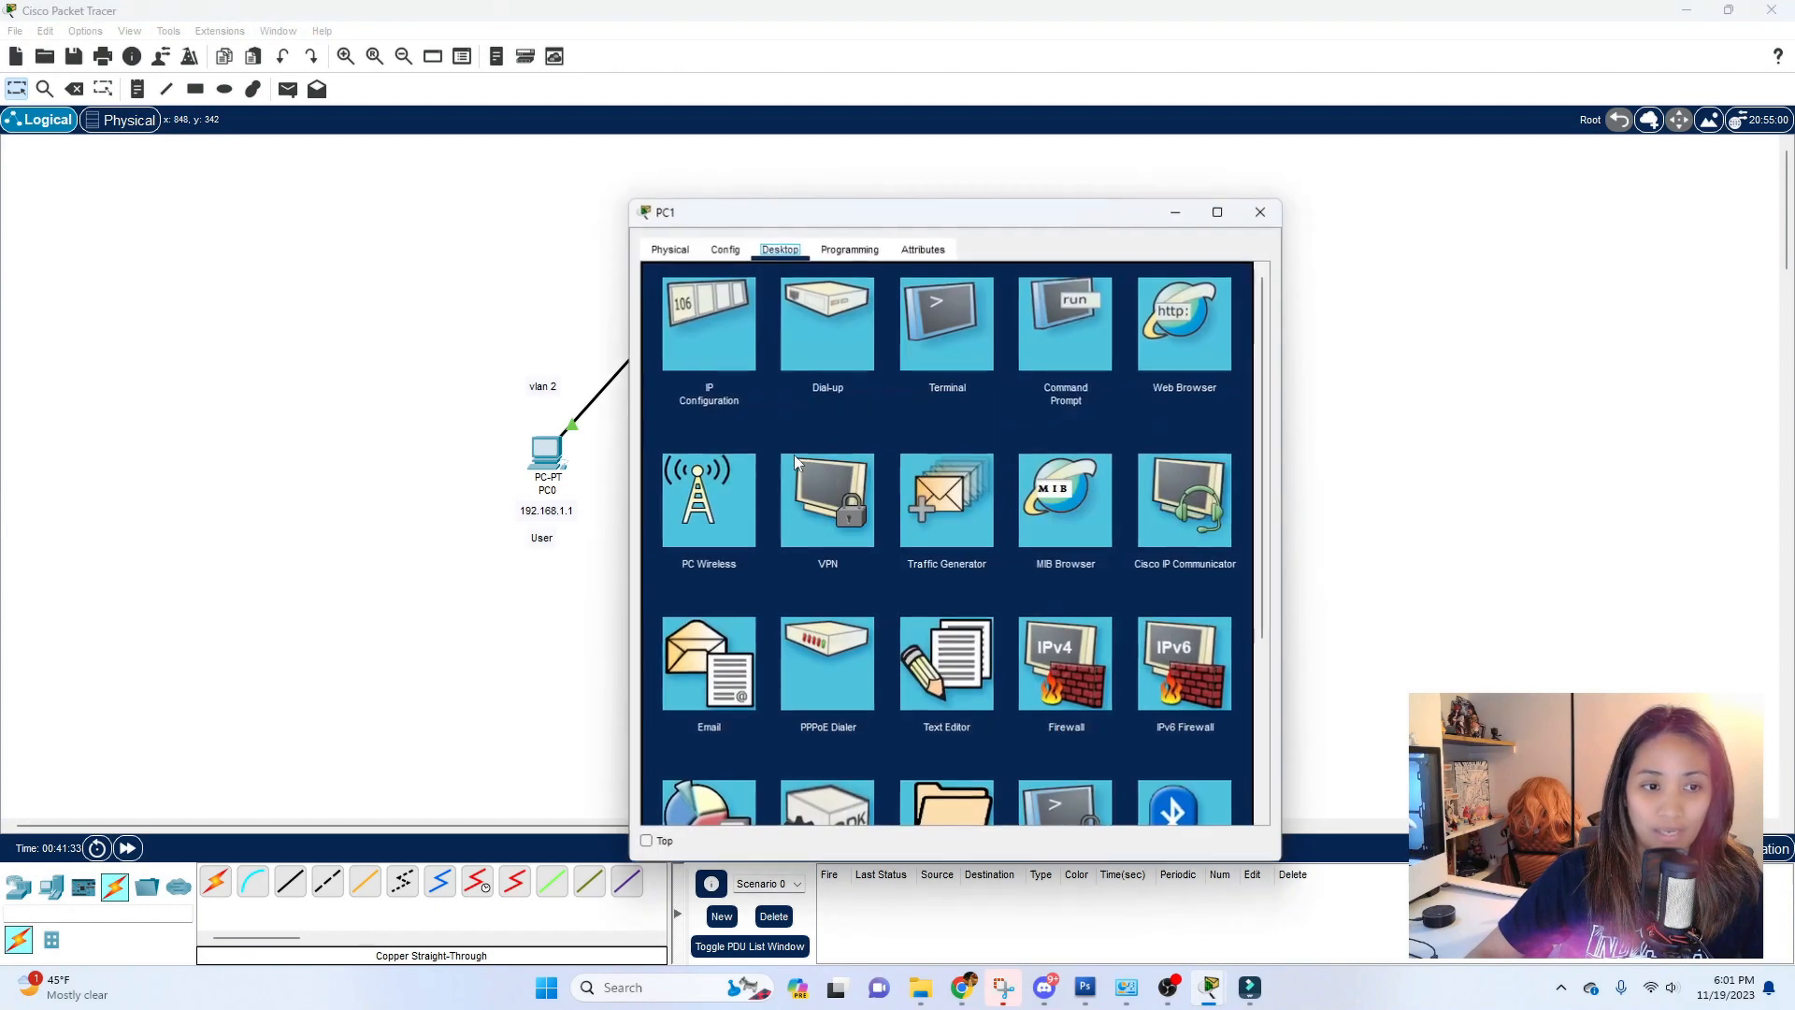
left_click_drag(851, 208, 1306, 92)
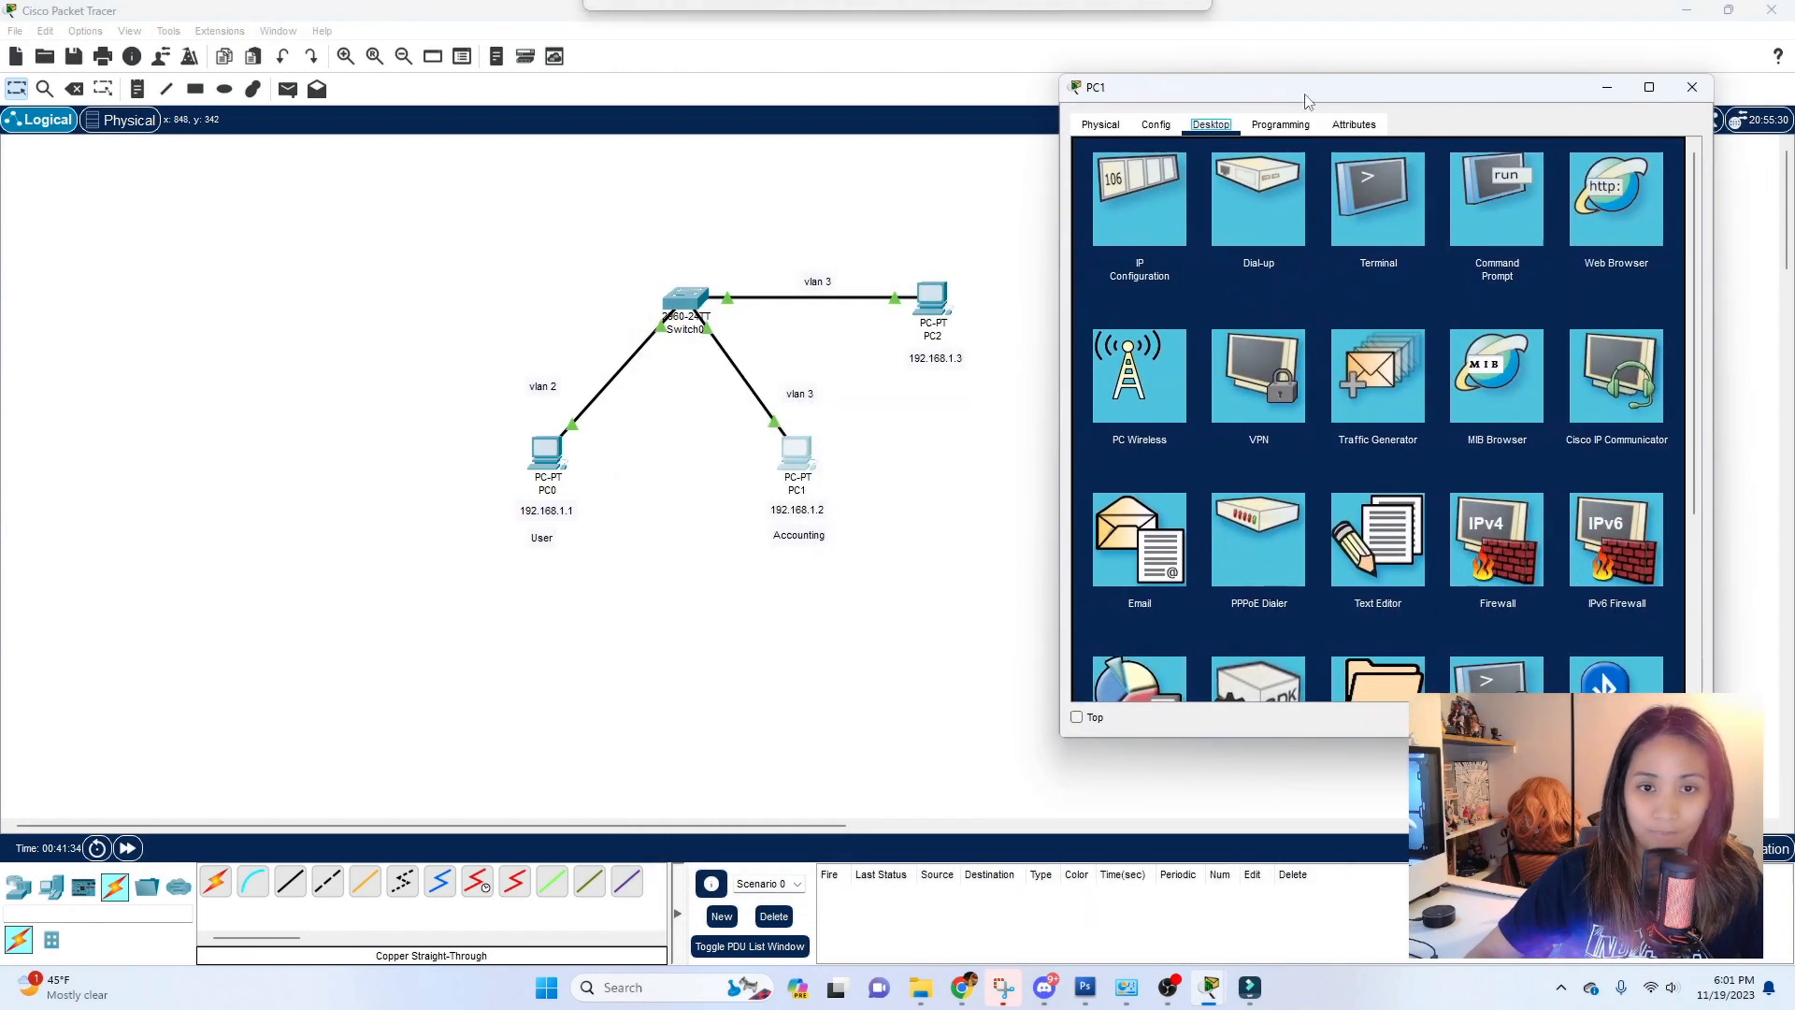
left_click(1490, 228)
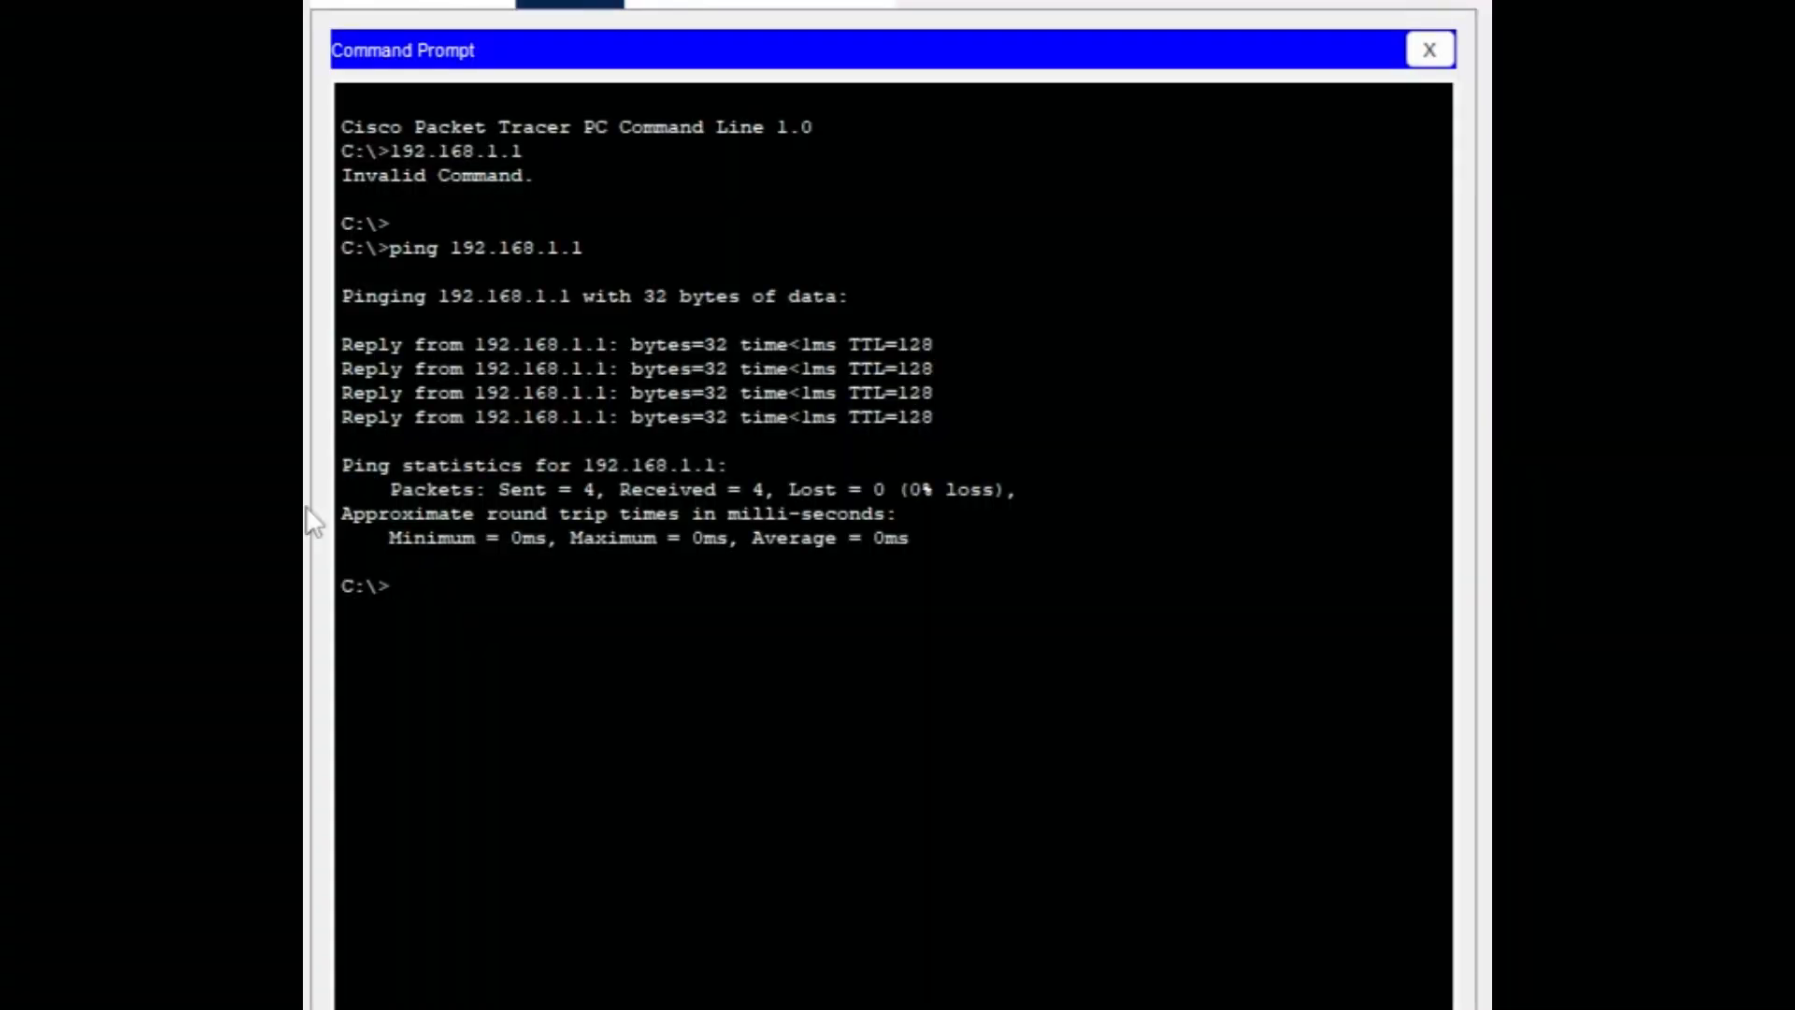
key("Up")
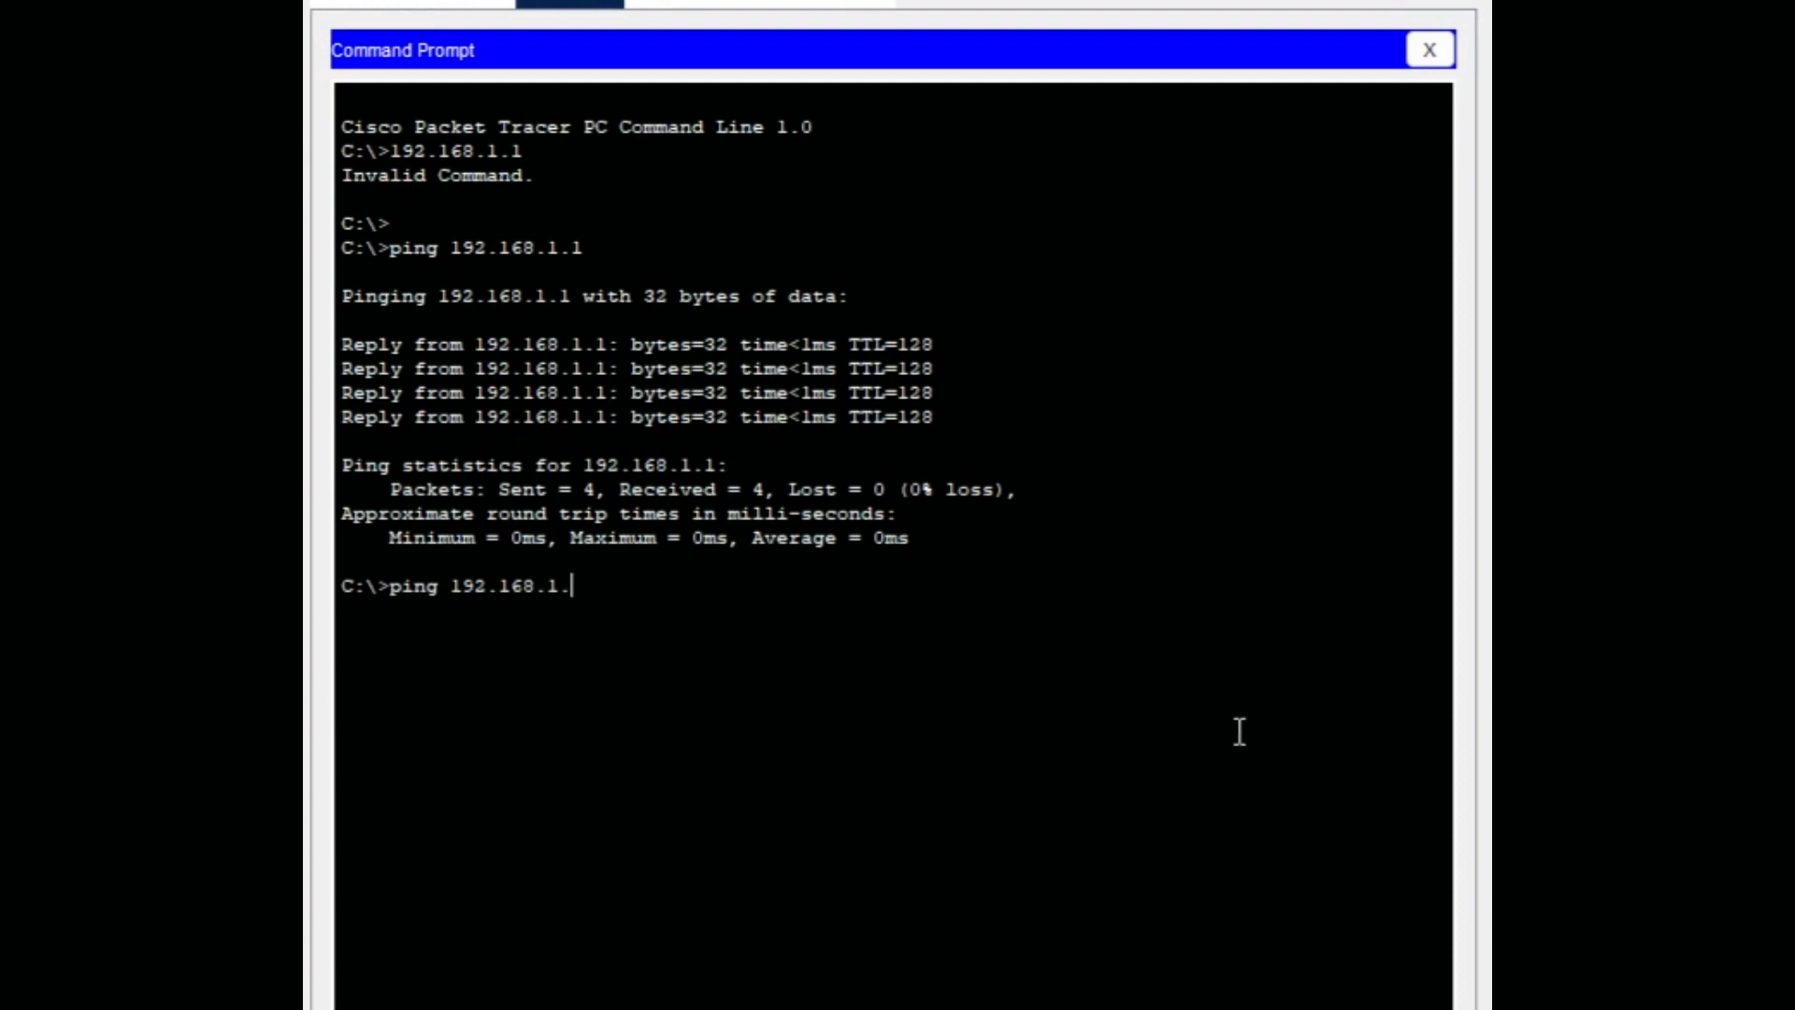
key("Return")
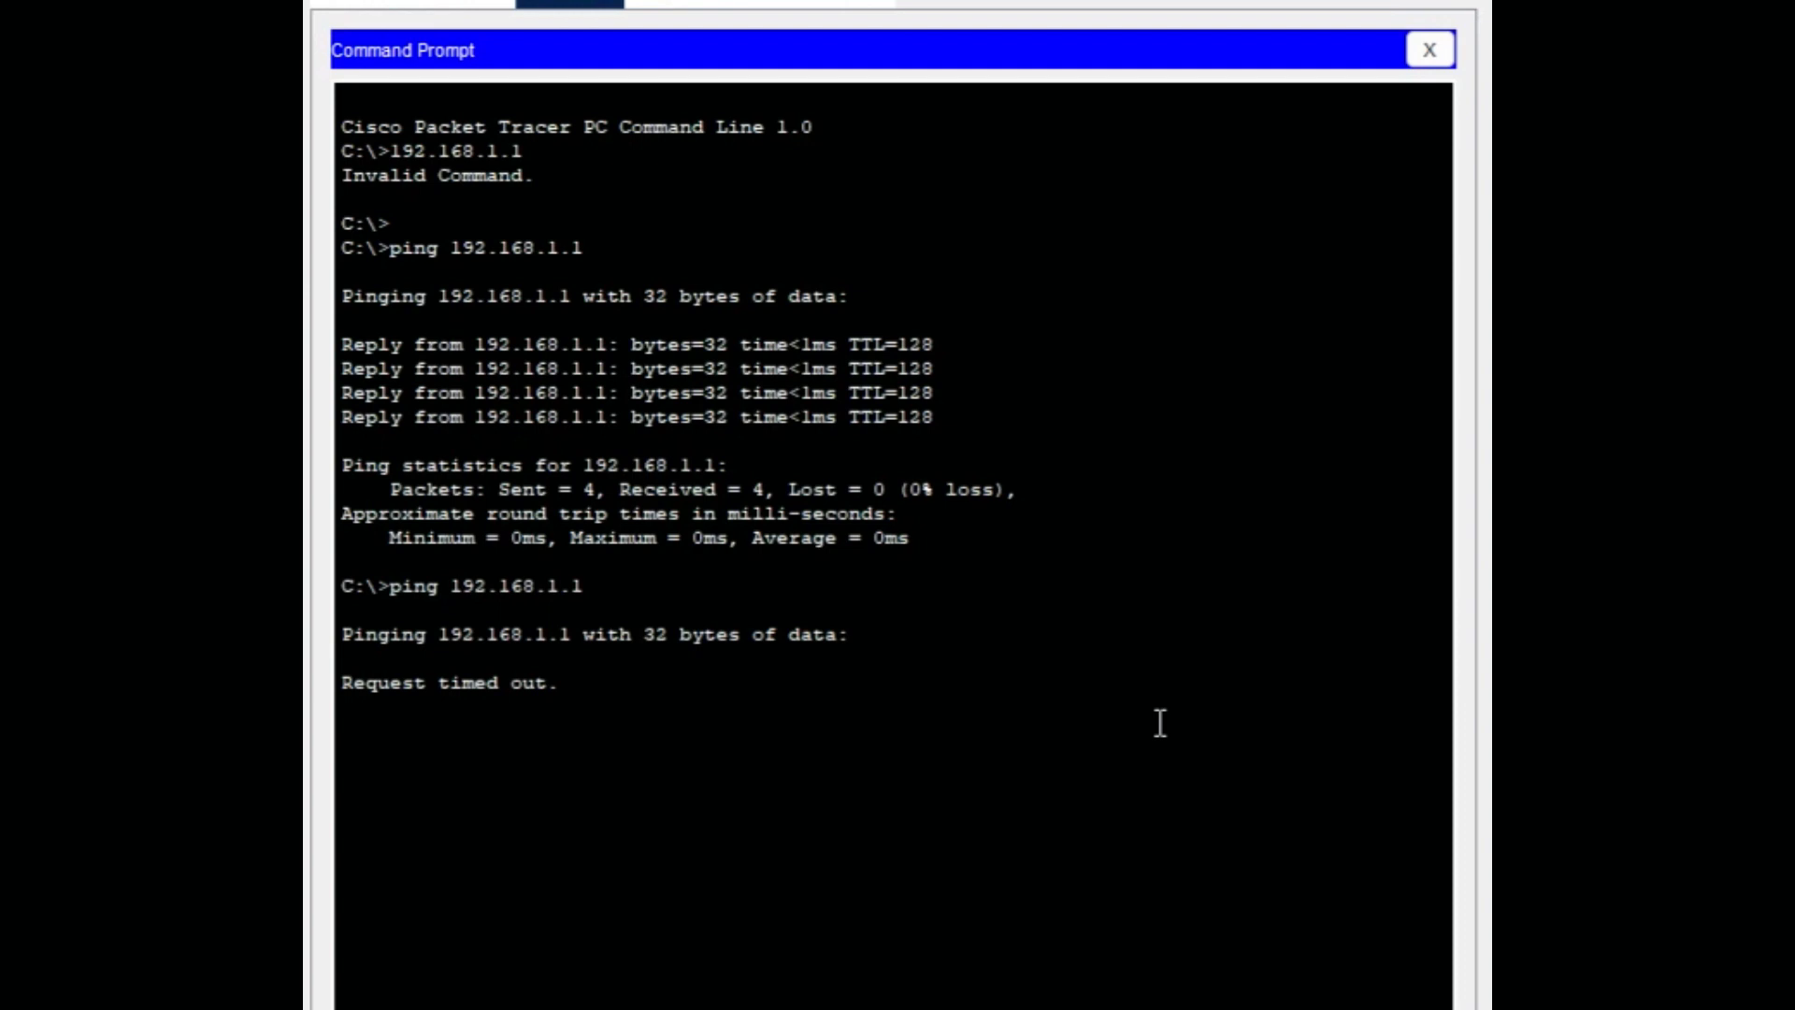
key("ctrl+c")
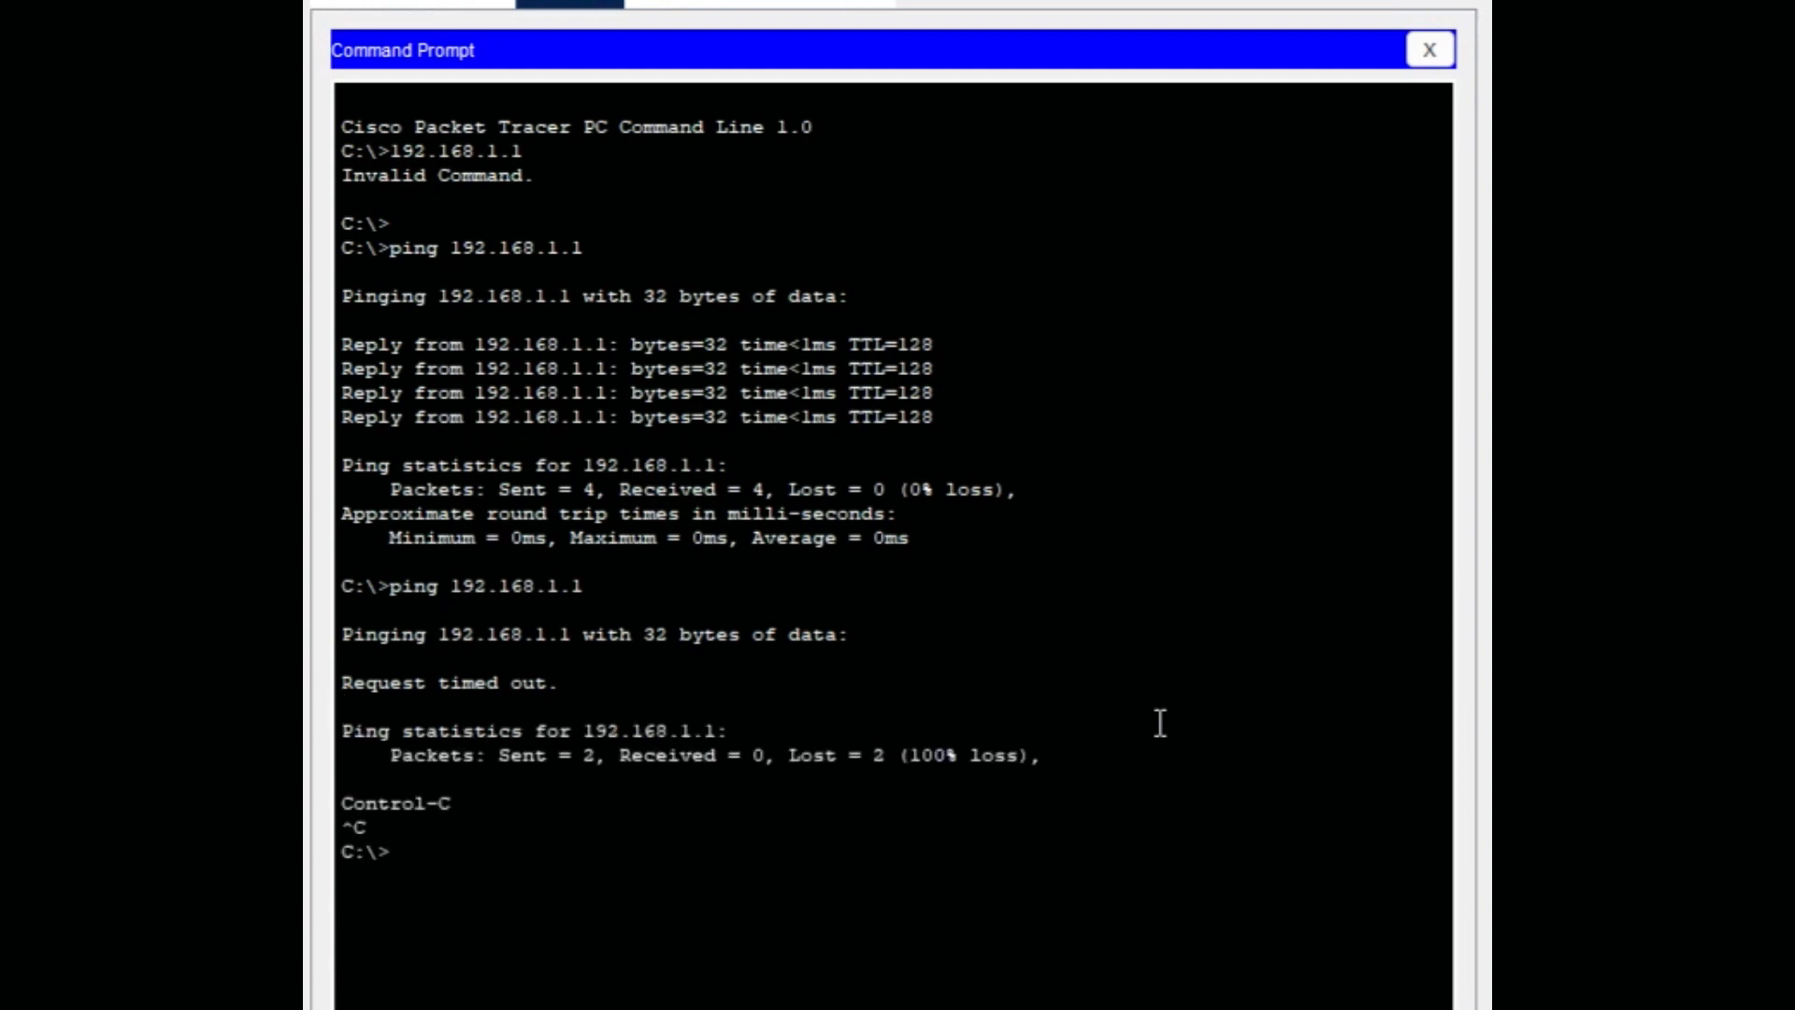
Ping PC2 at 192.168.1.3 from PC1's Command Prompt to test connectivity within VLAN 3
key("Up")
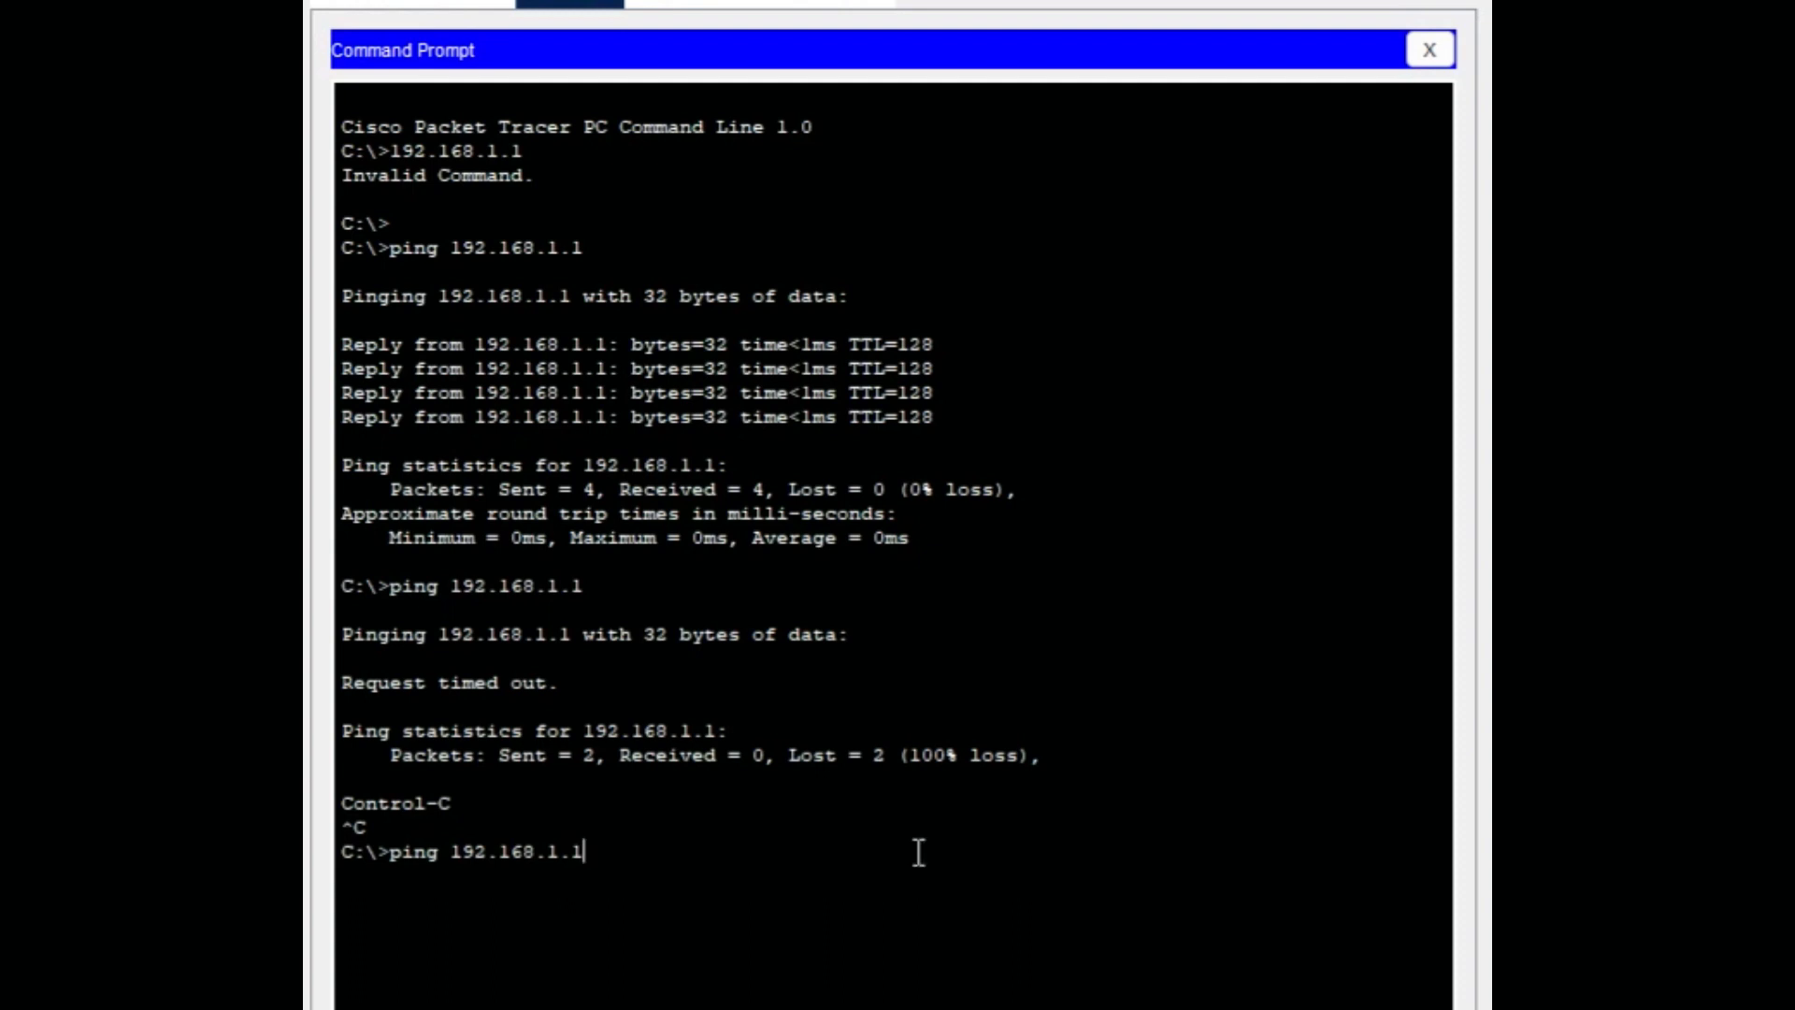
key("BackSpace")
type("3")
key("Return")
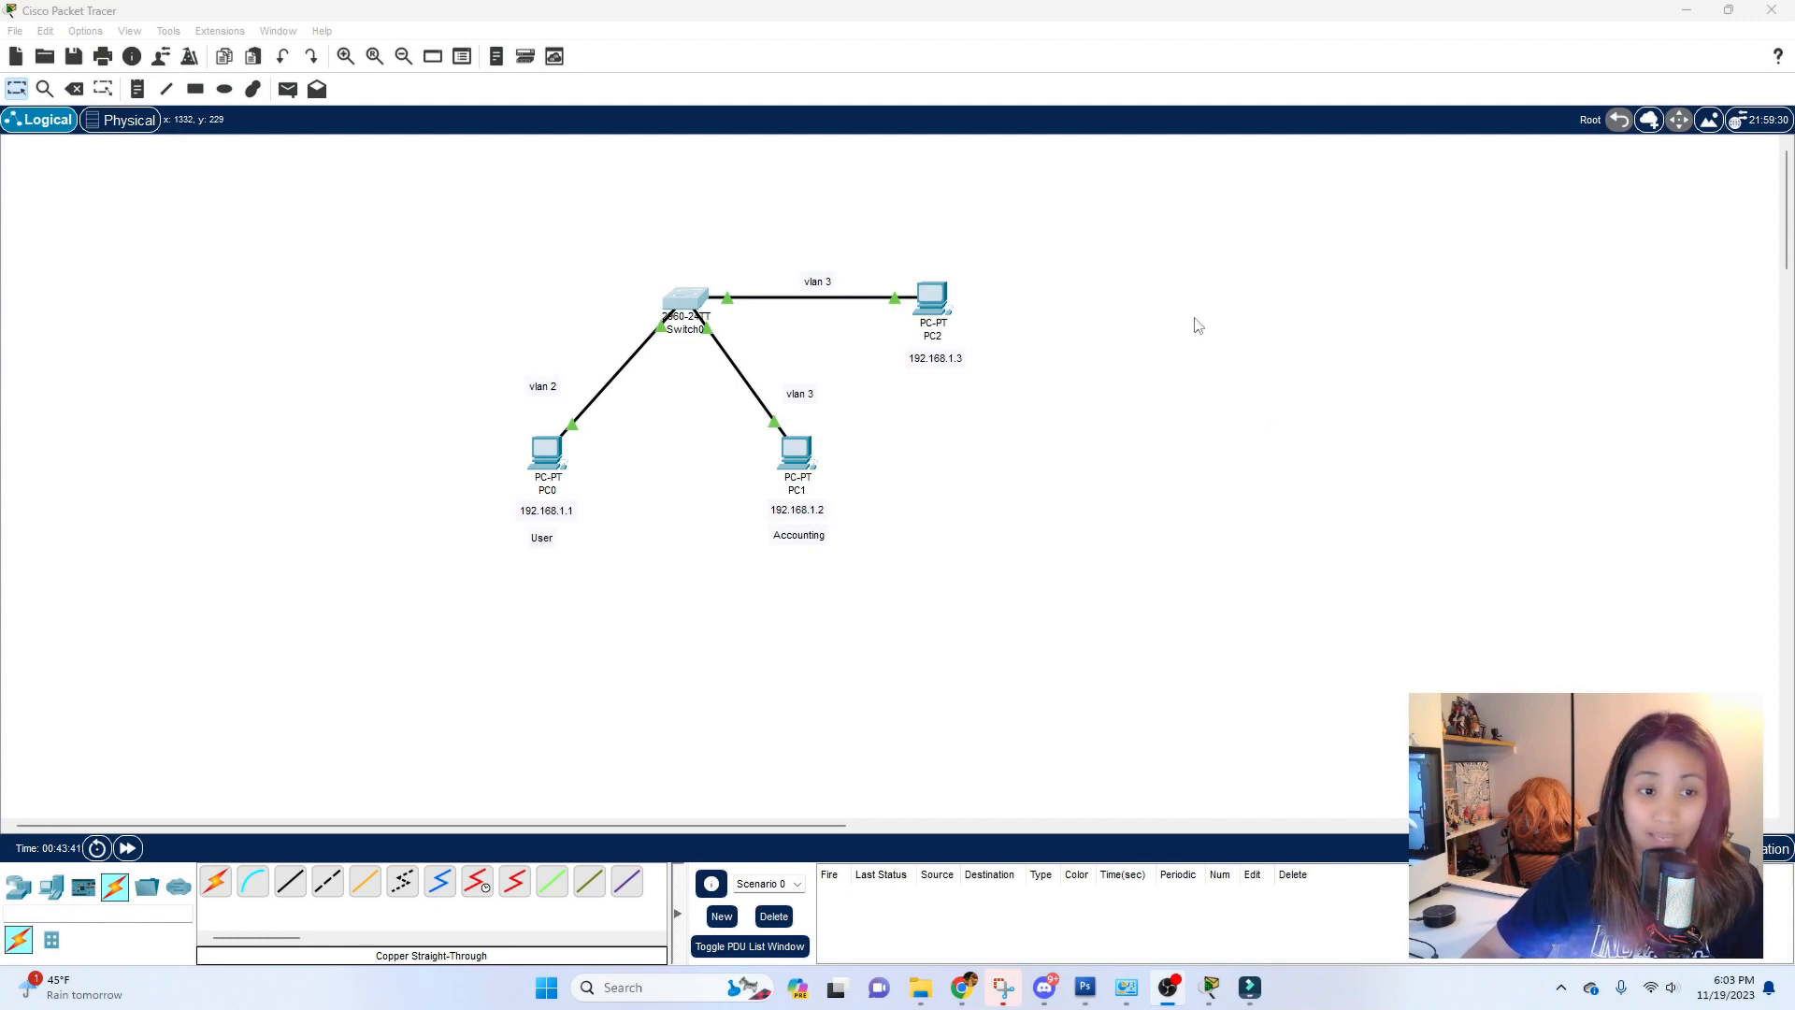
Open Switch0's CLI and enter a sh int command at the privileged prompt to inspect the switch interfaces
left_click(670, 299)
left_click_drag(751, 213, 954, 146)
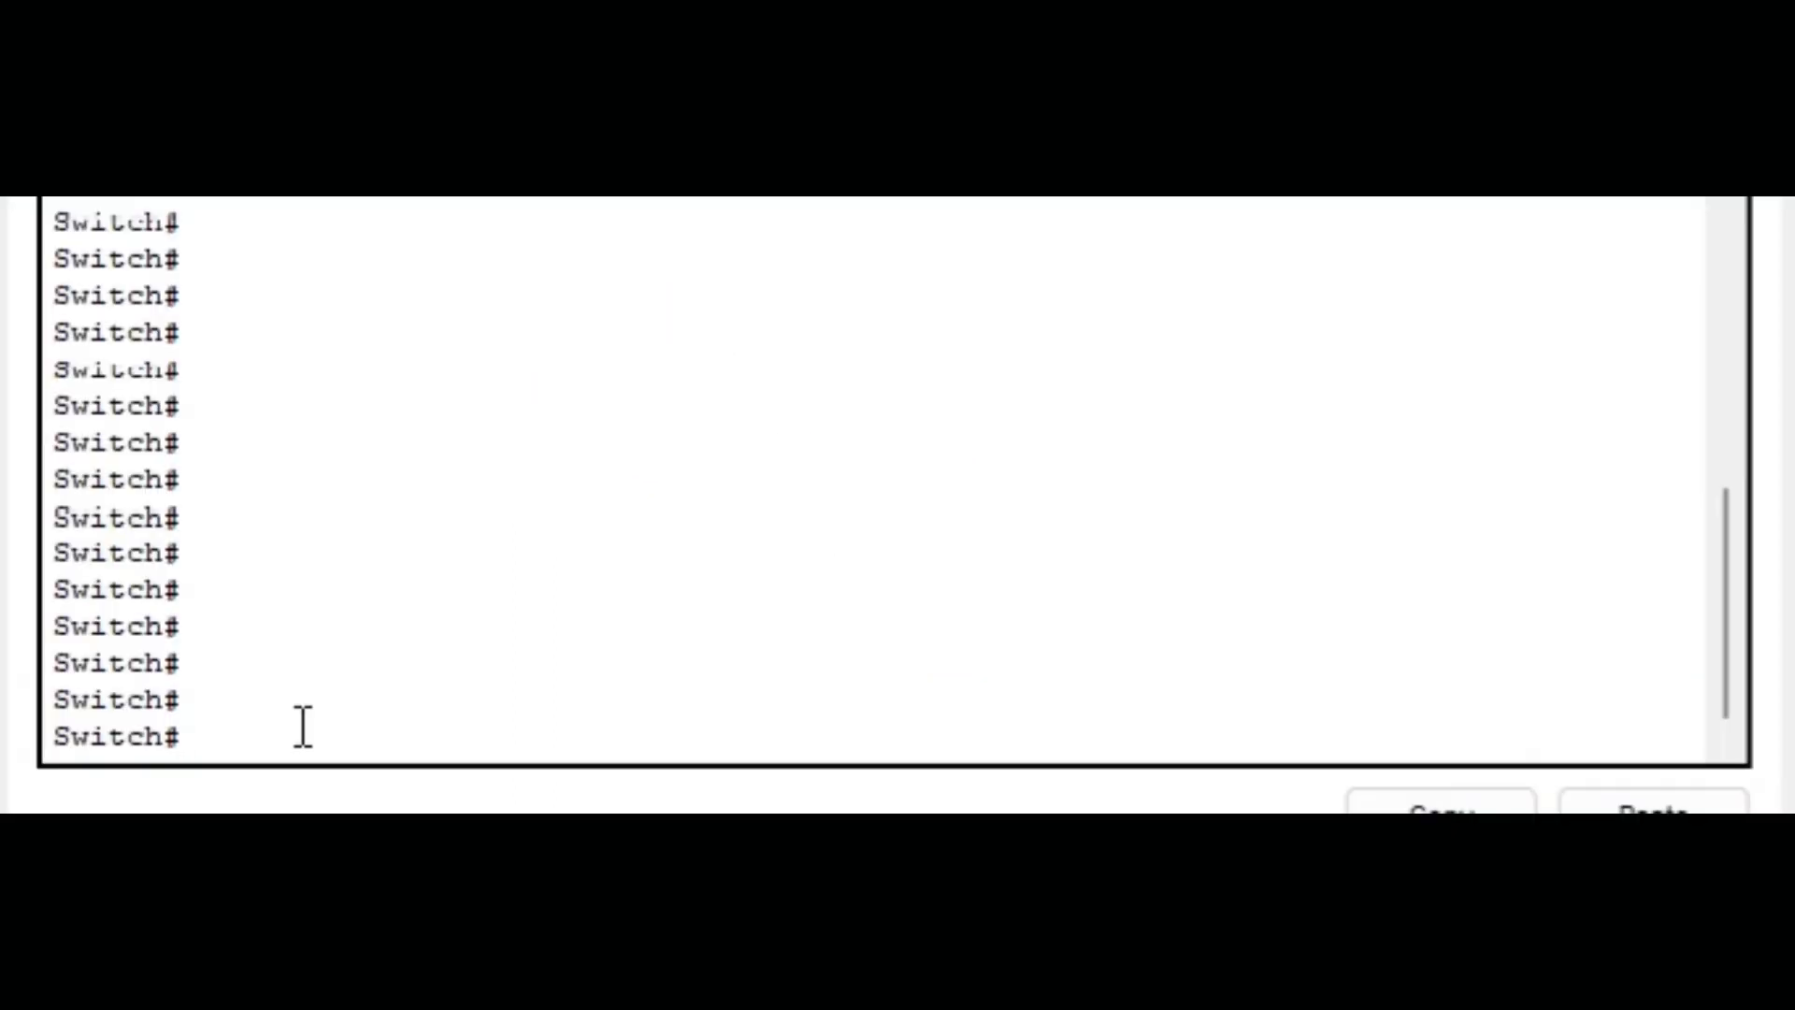
key("Return")
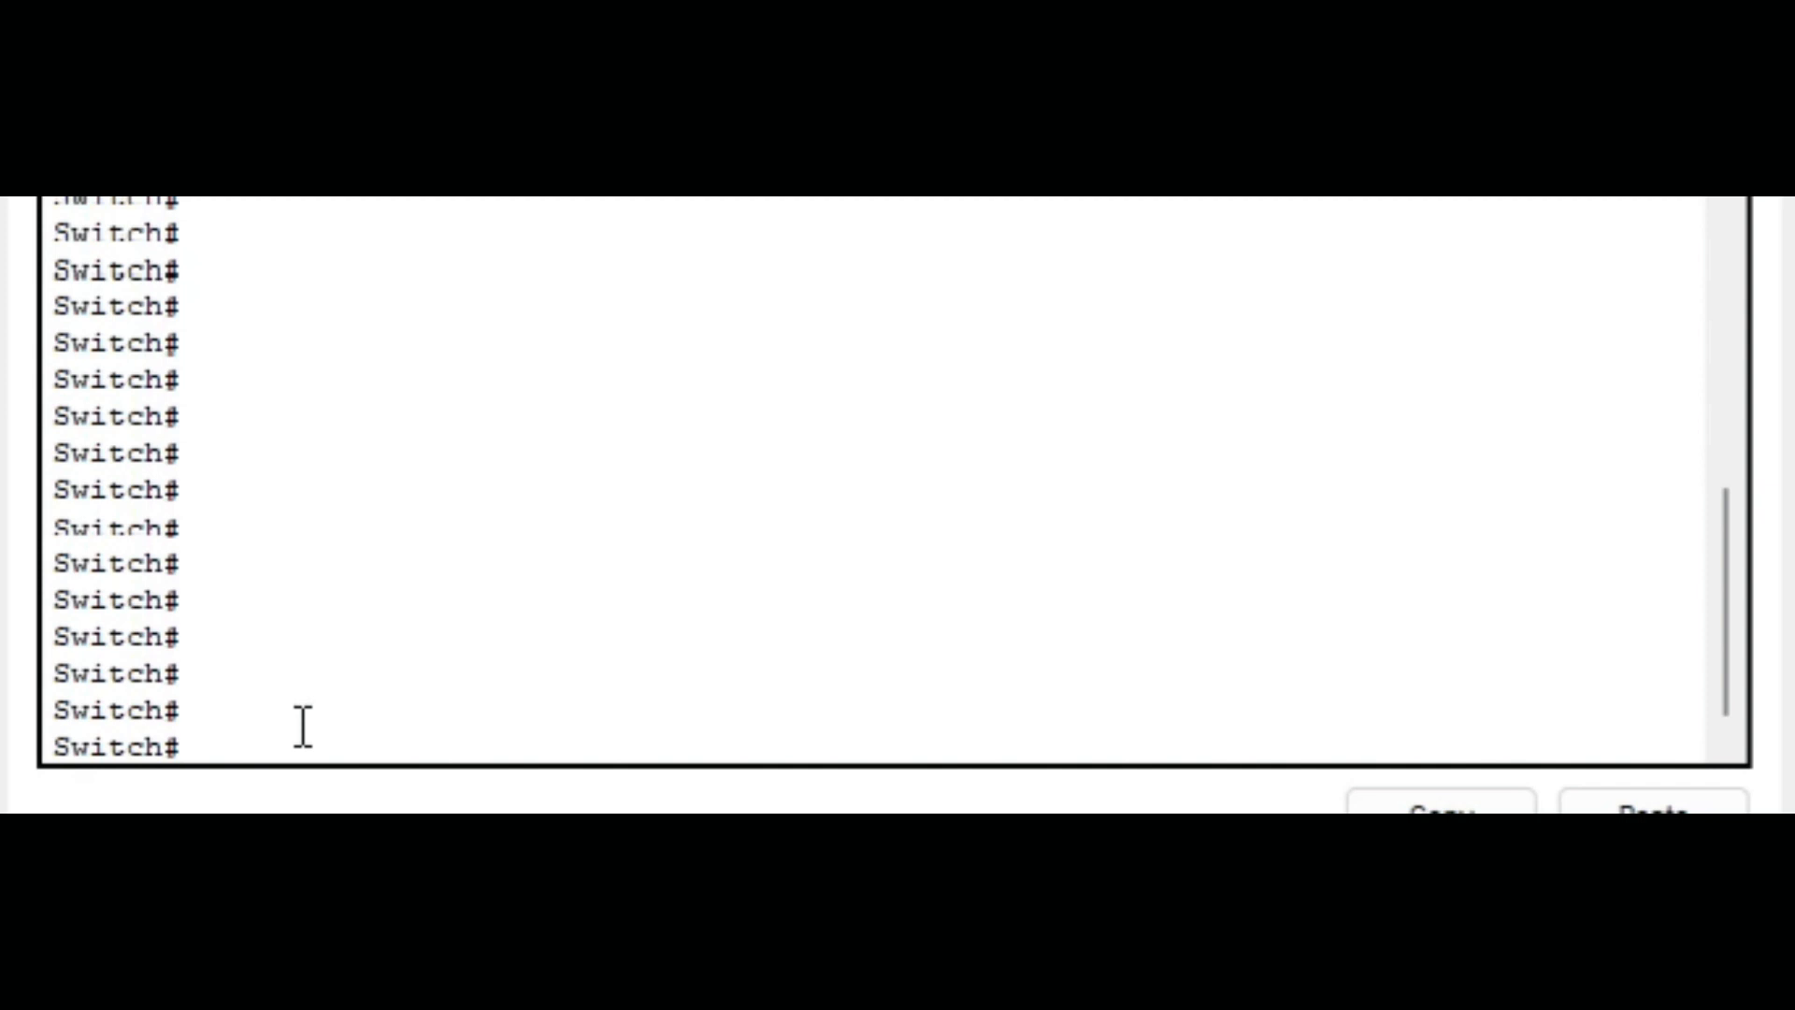
type("sh int")
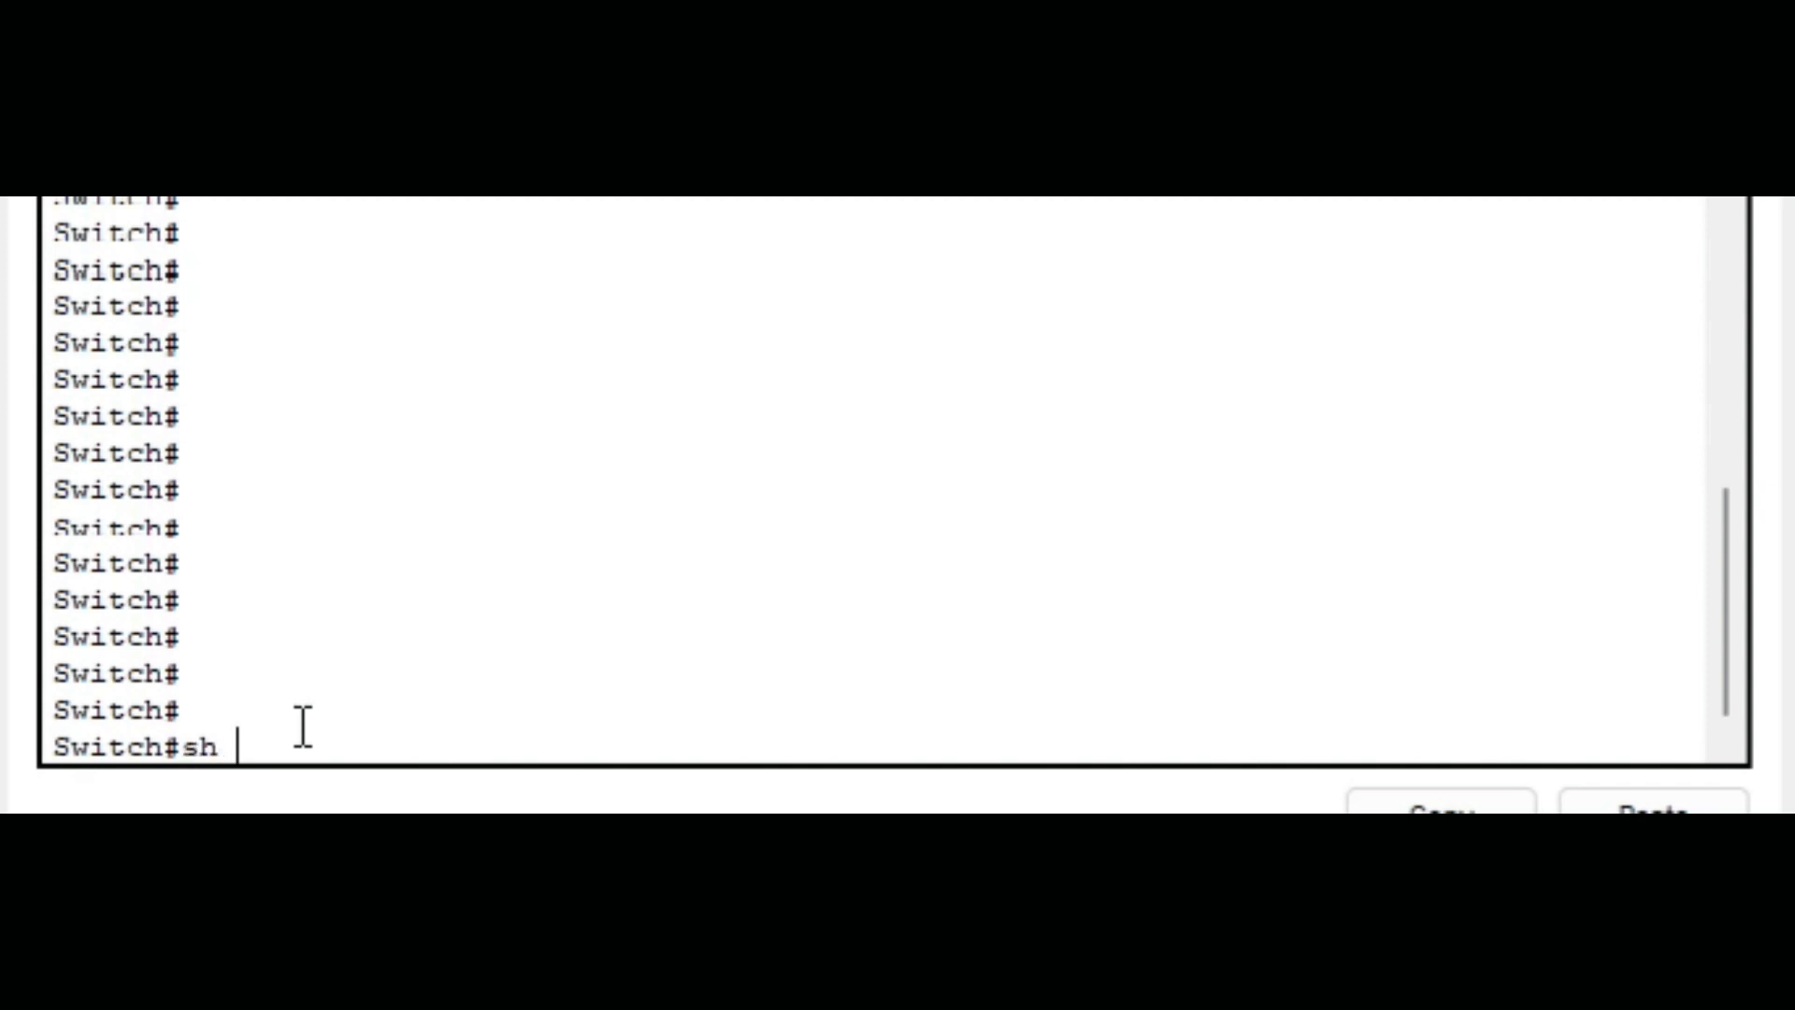